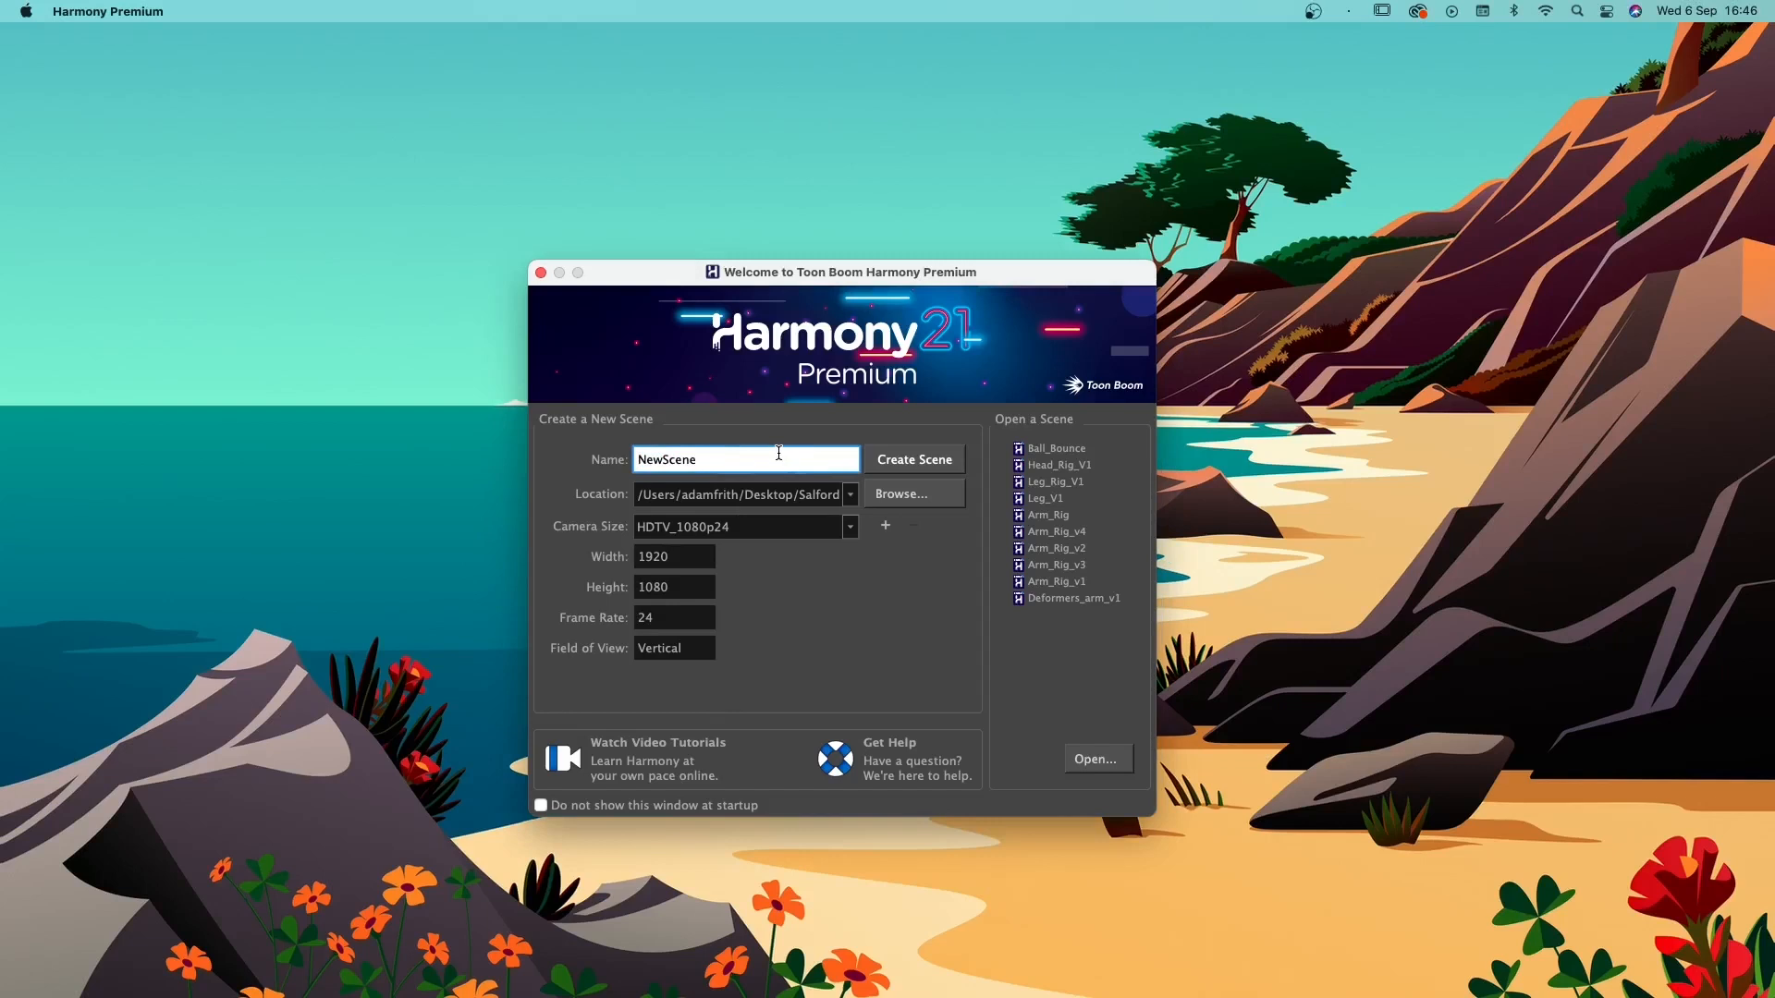
- Name the new scene Walk_Cycle and set its save location to the 2 Walk Cycle folder
double_click(779, 453)
type("Walk_Cycle")
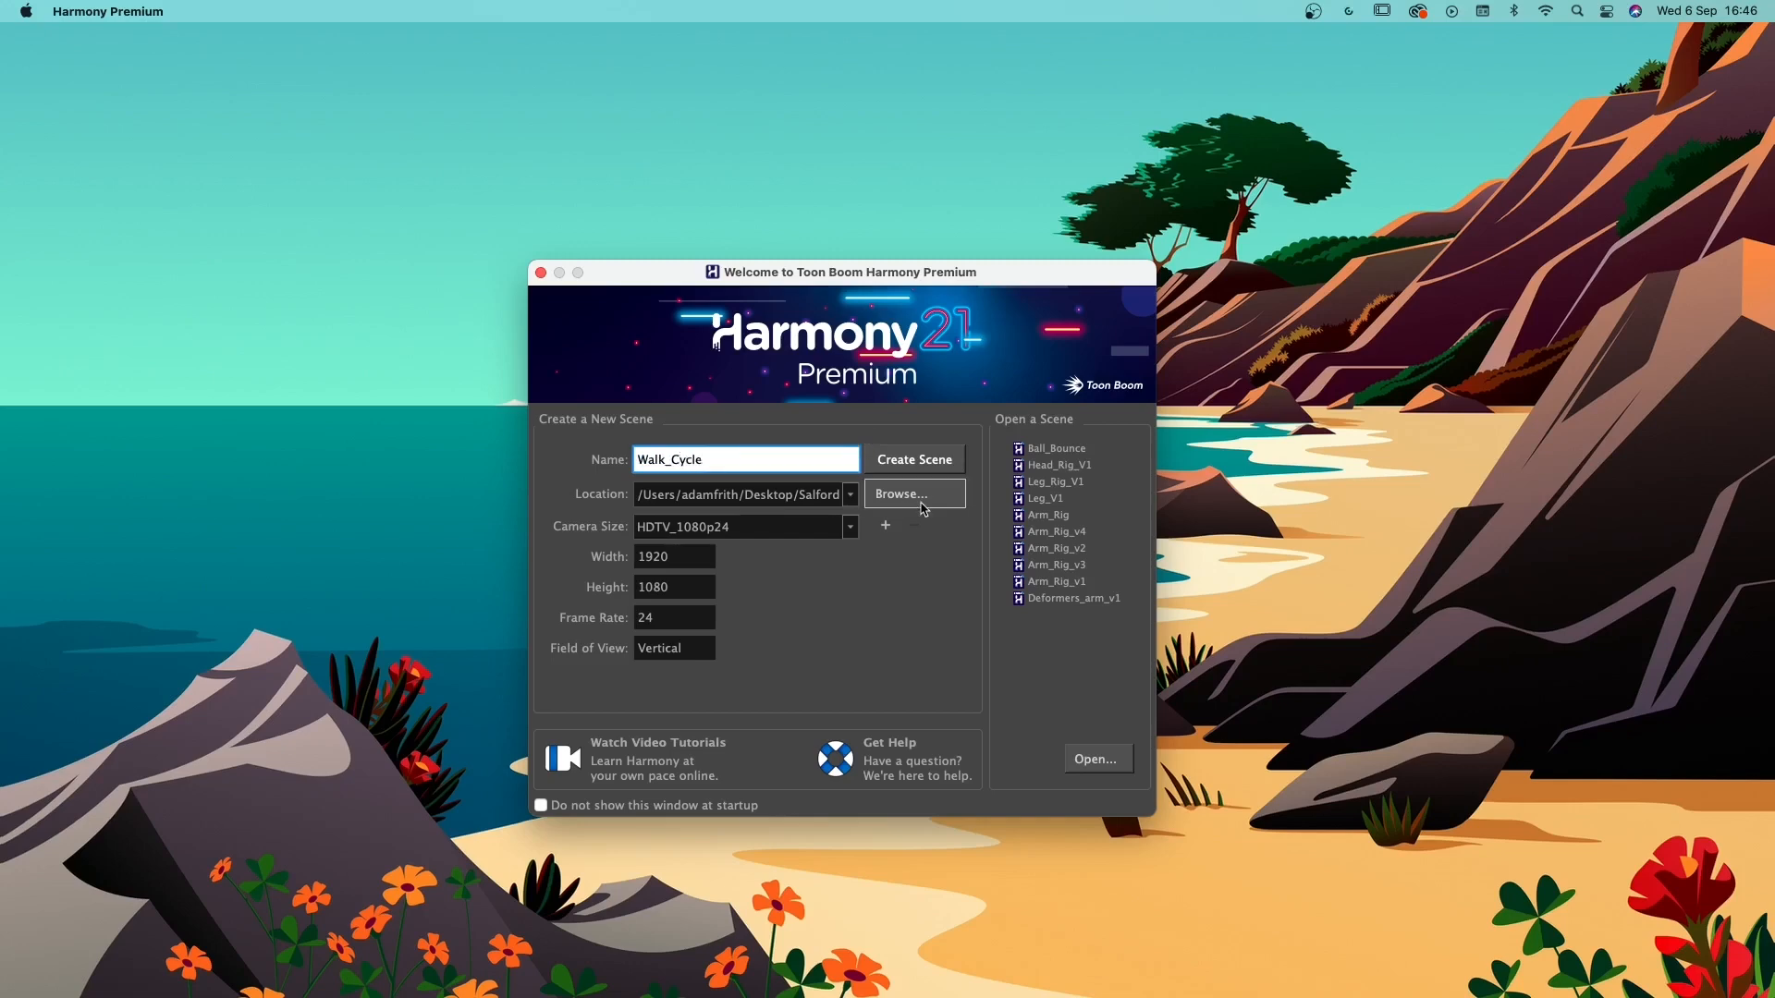
left_click(921, 505)
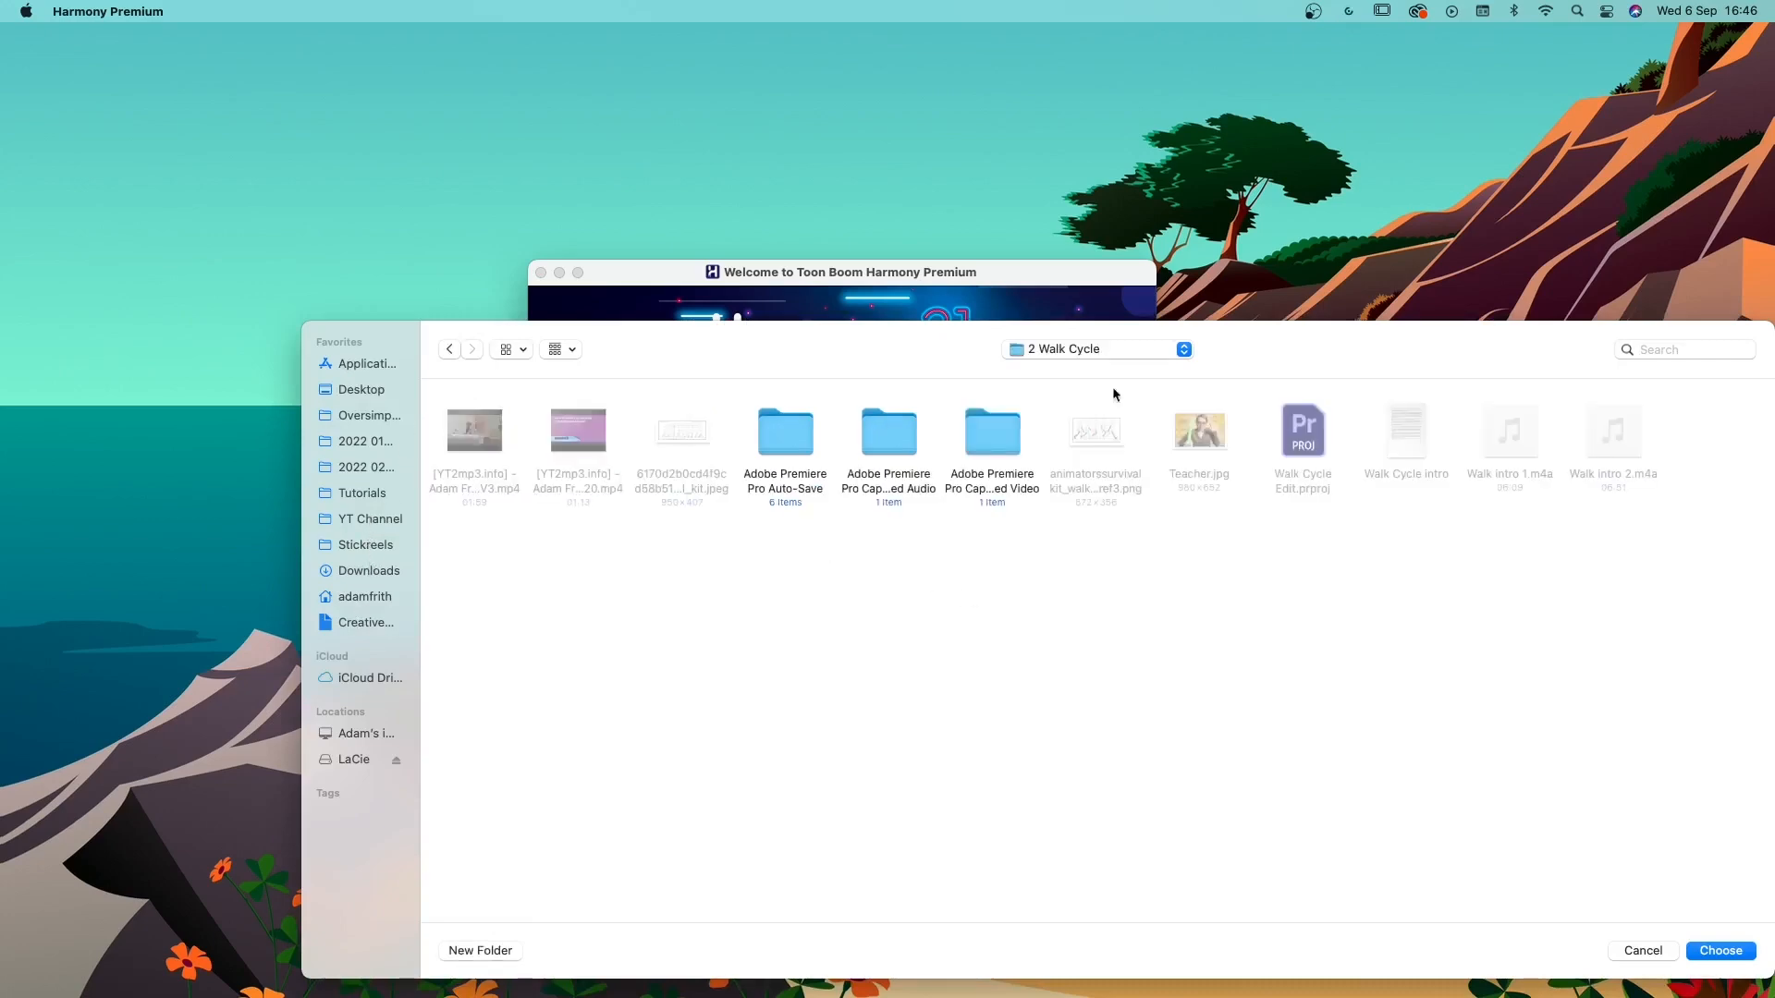
left_click_drag(1292, 351, 1000, 188)
left_click(1452, 788)
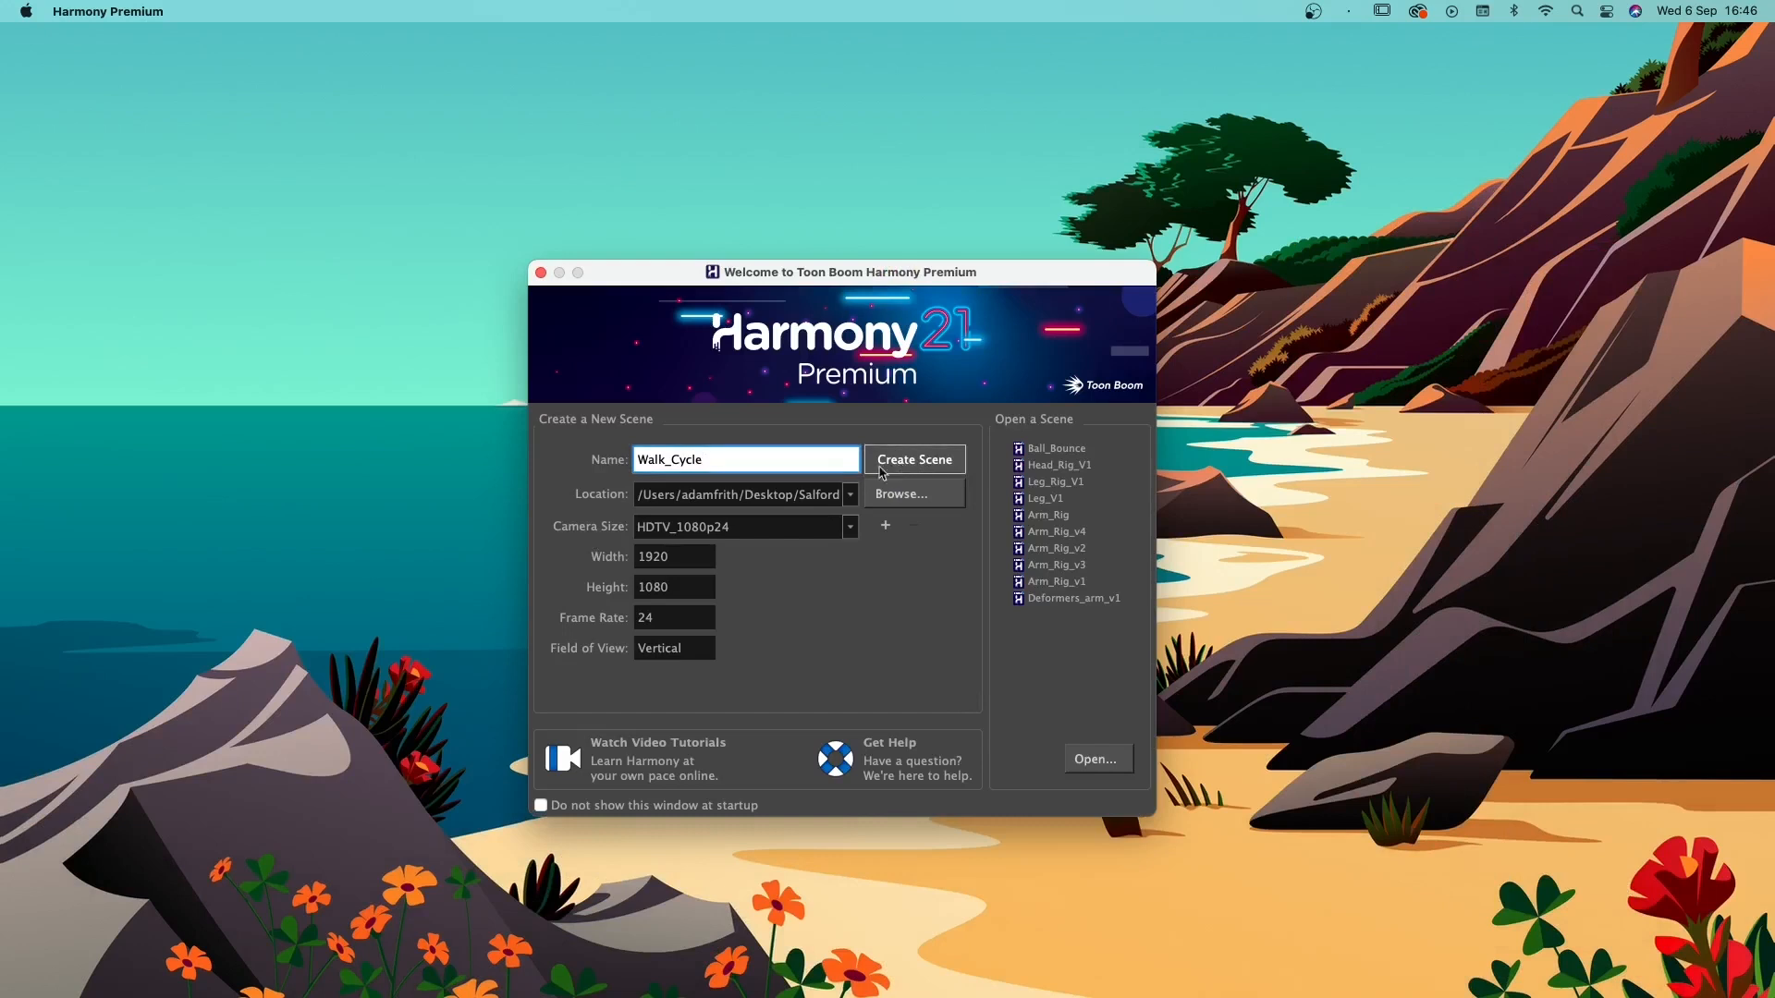
- Set the camera size to HDTV_1080p25 and create the scene
left_click(717, 527)
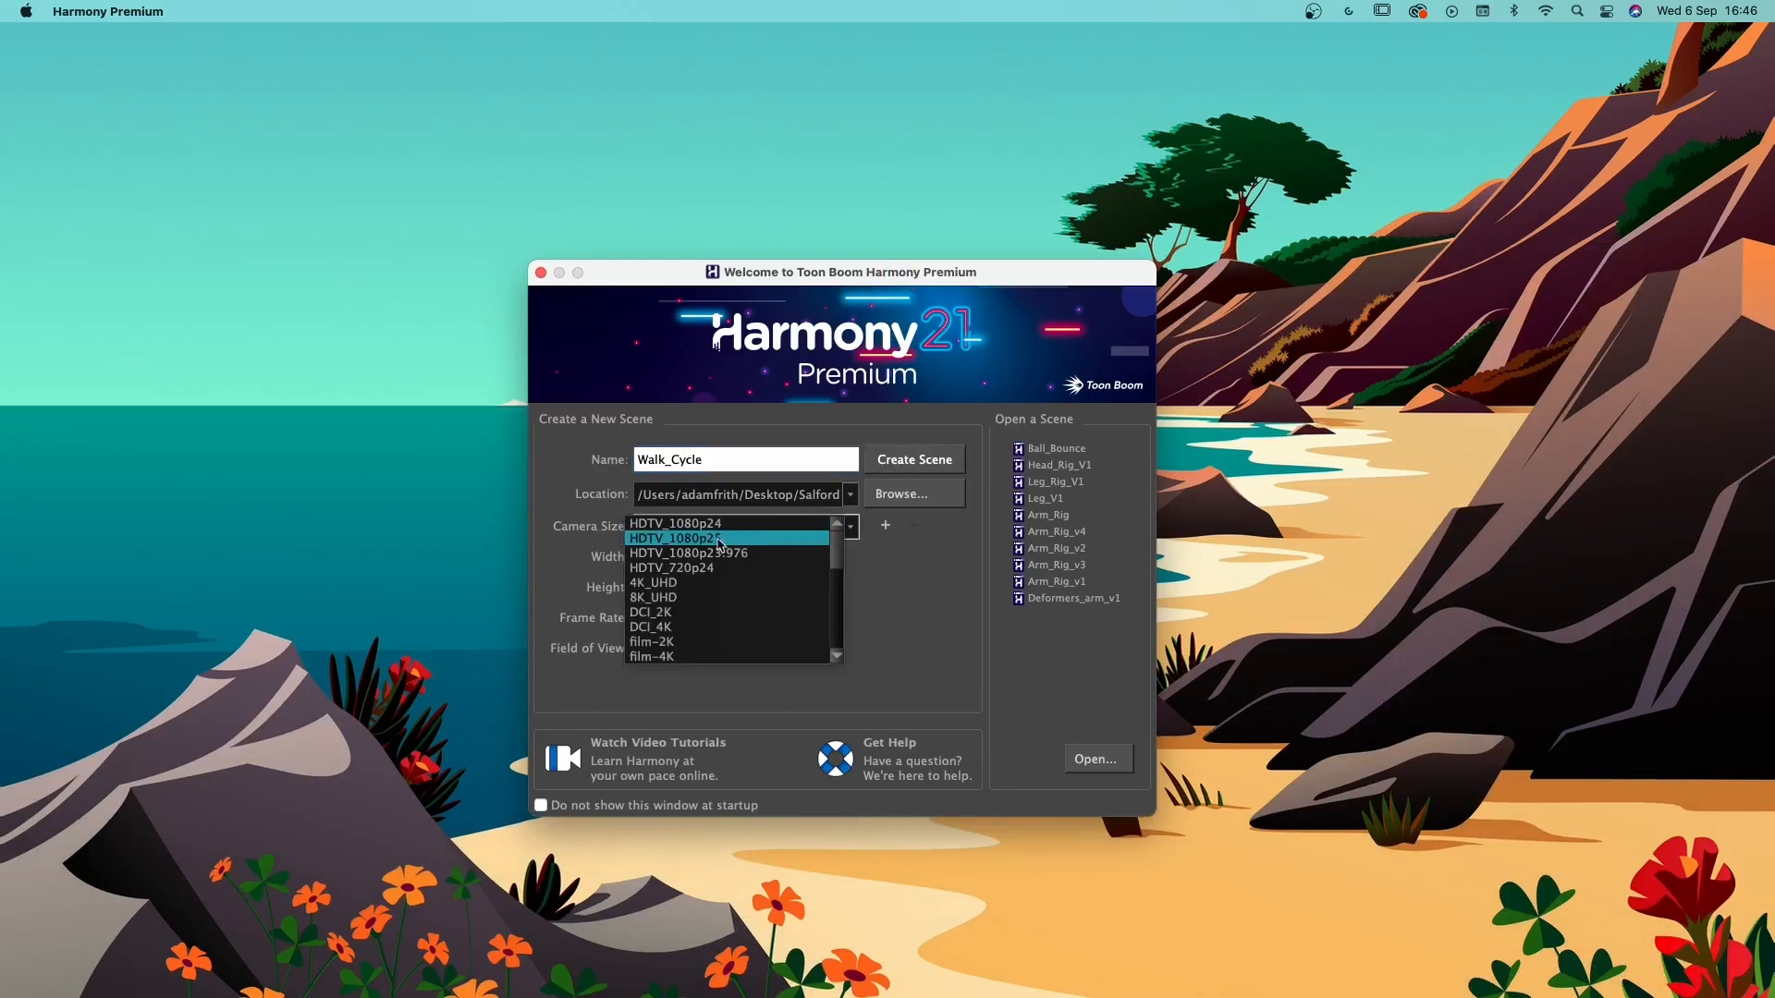
left_click(726, 539)
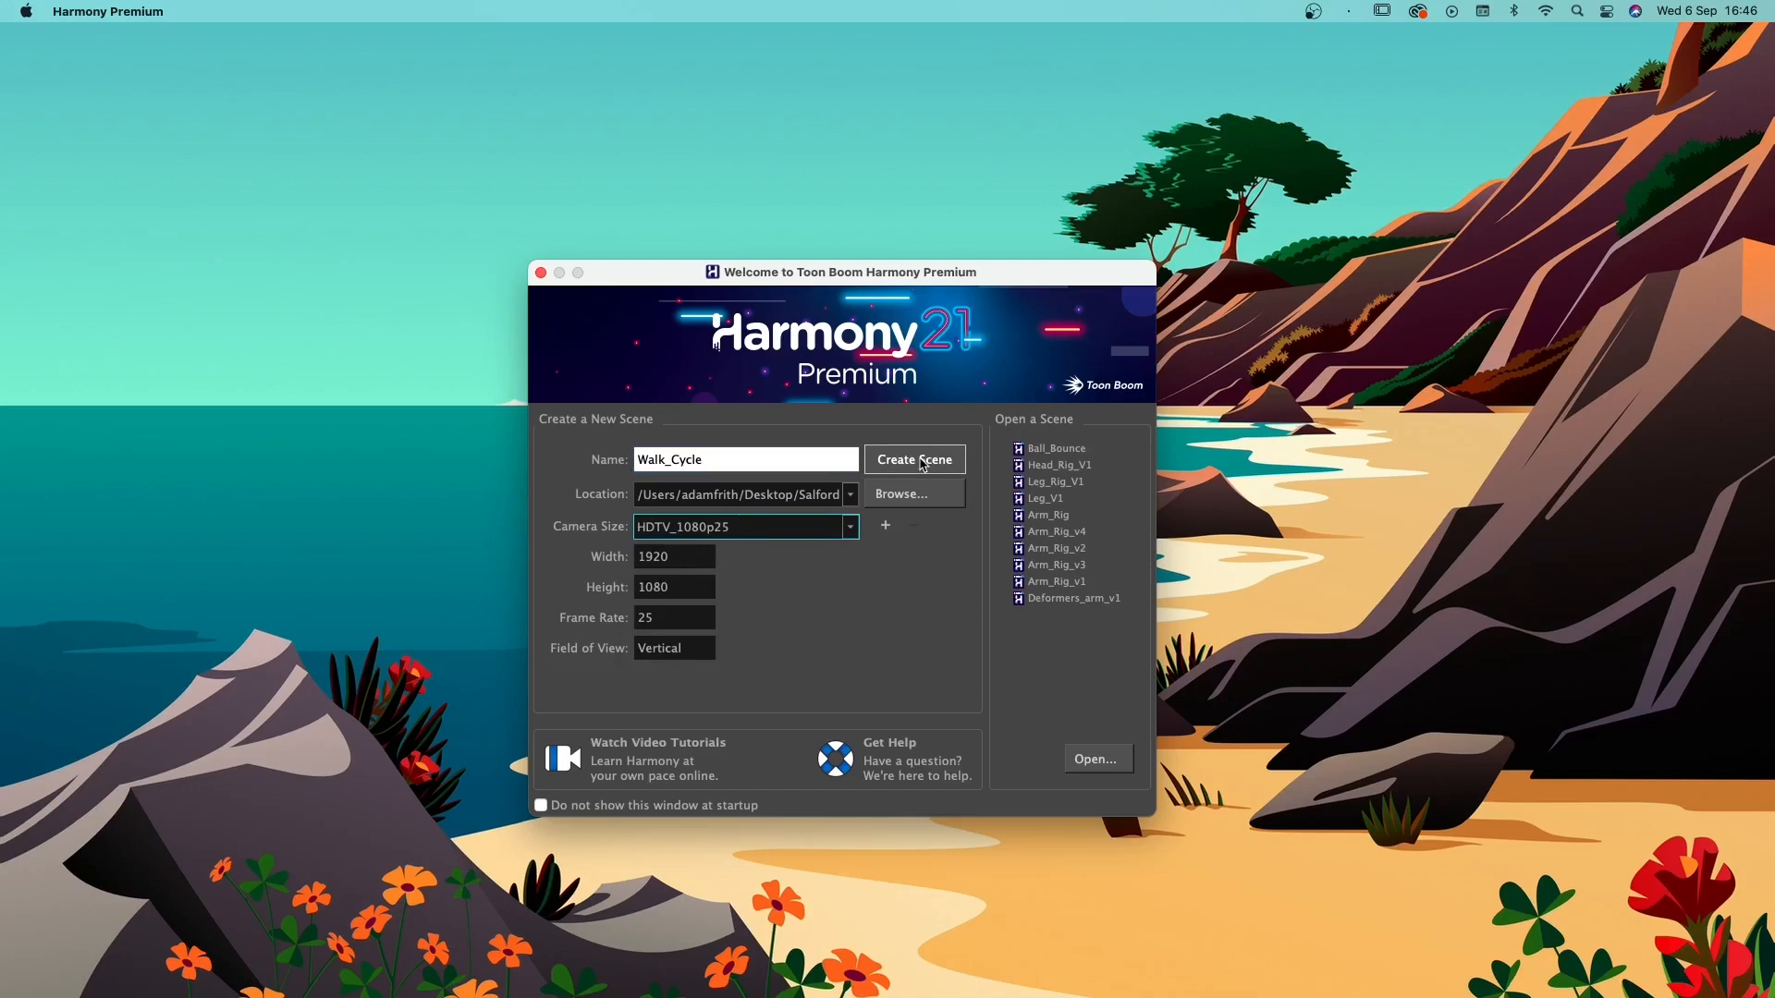
left_click(921, 463)
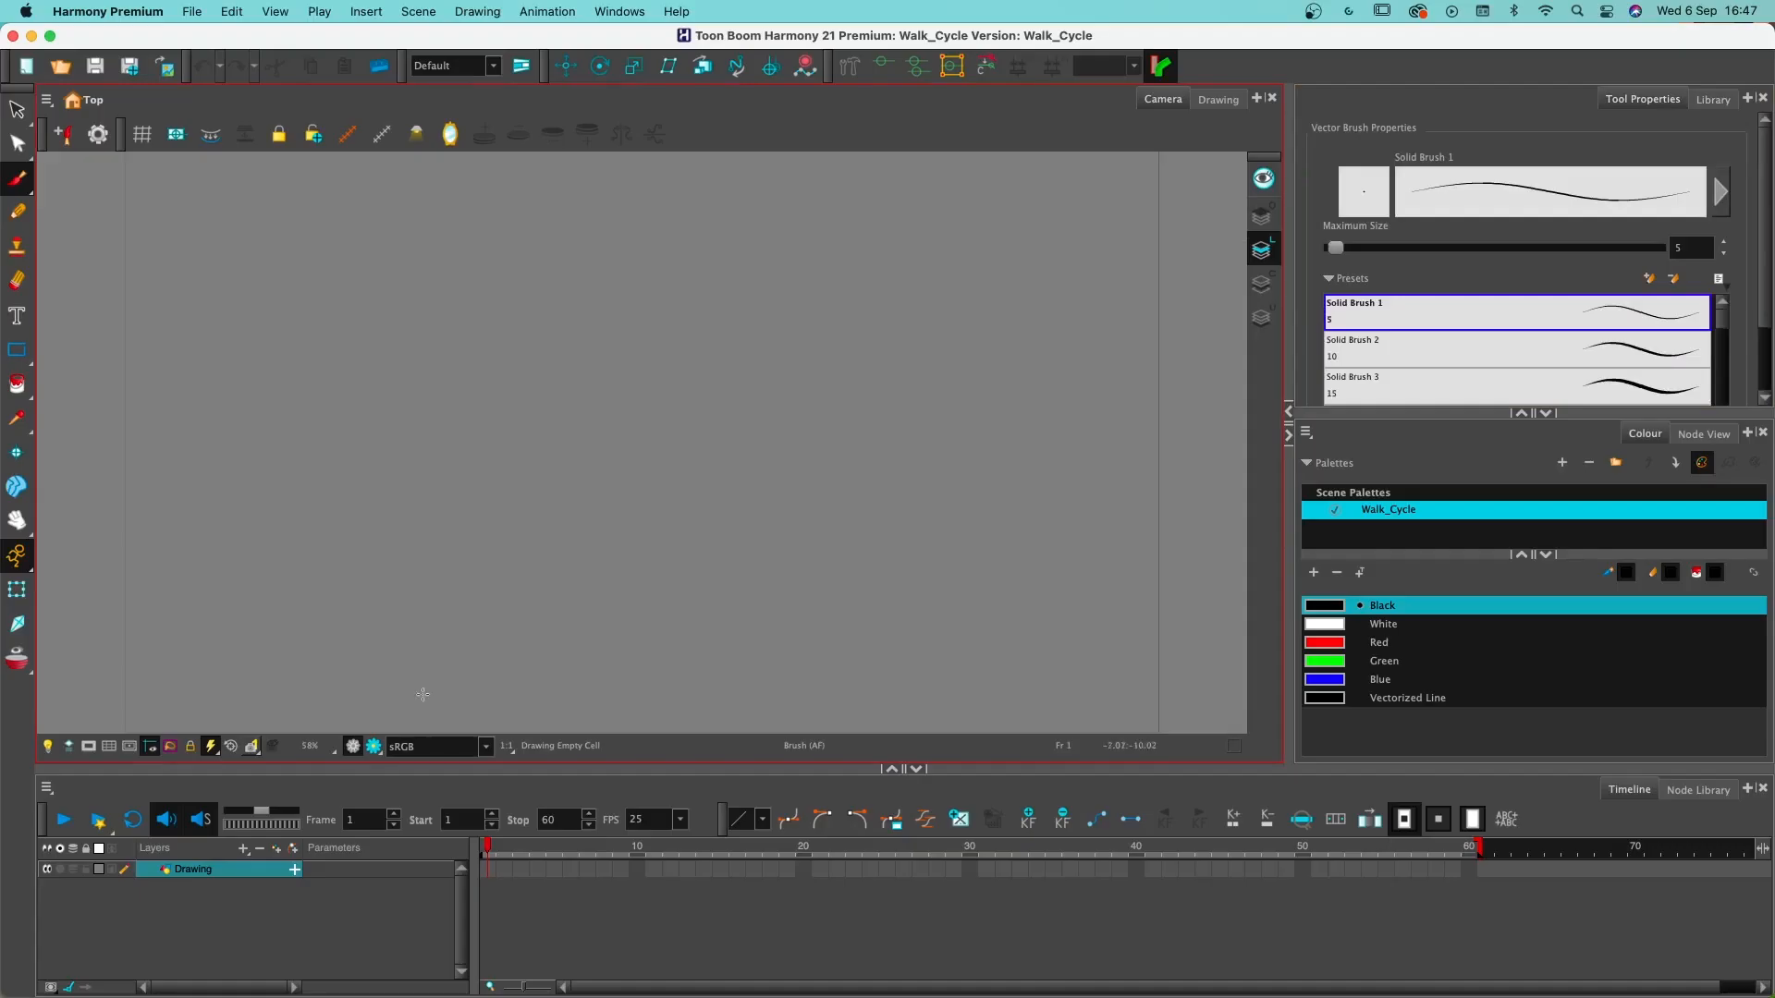
- Rename the Drawing layer as Background
left_click(280, 929)
left_click(233, 876)
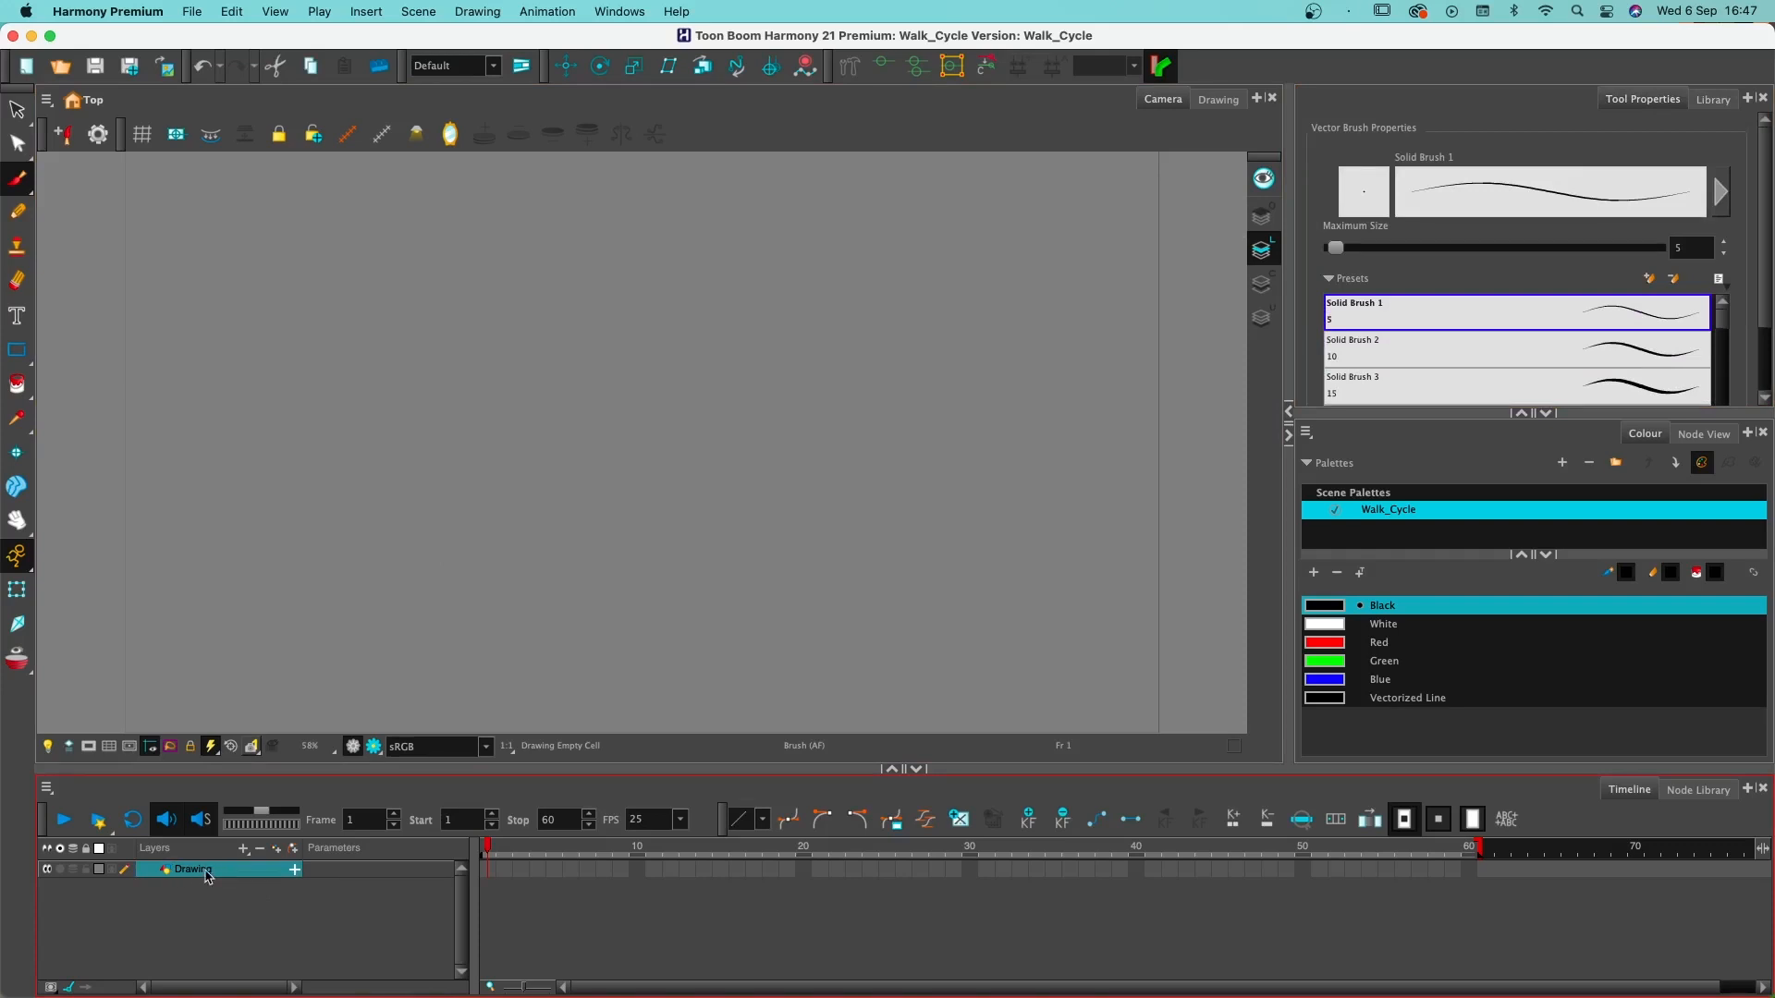
double_click(203, 871)
type("Background")
key("Return")
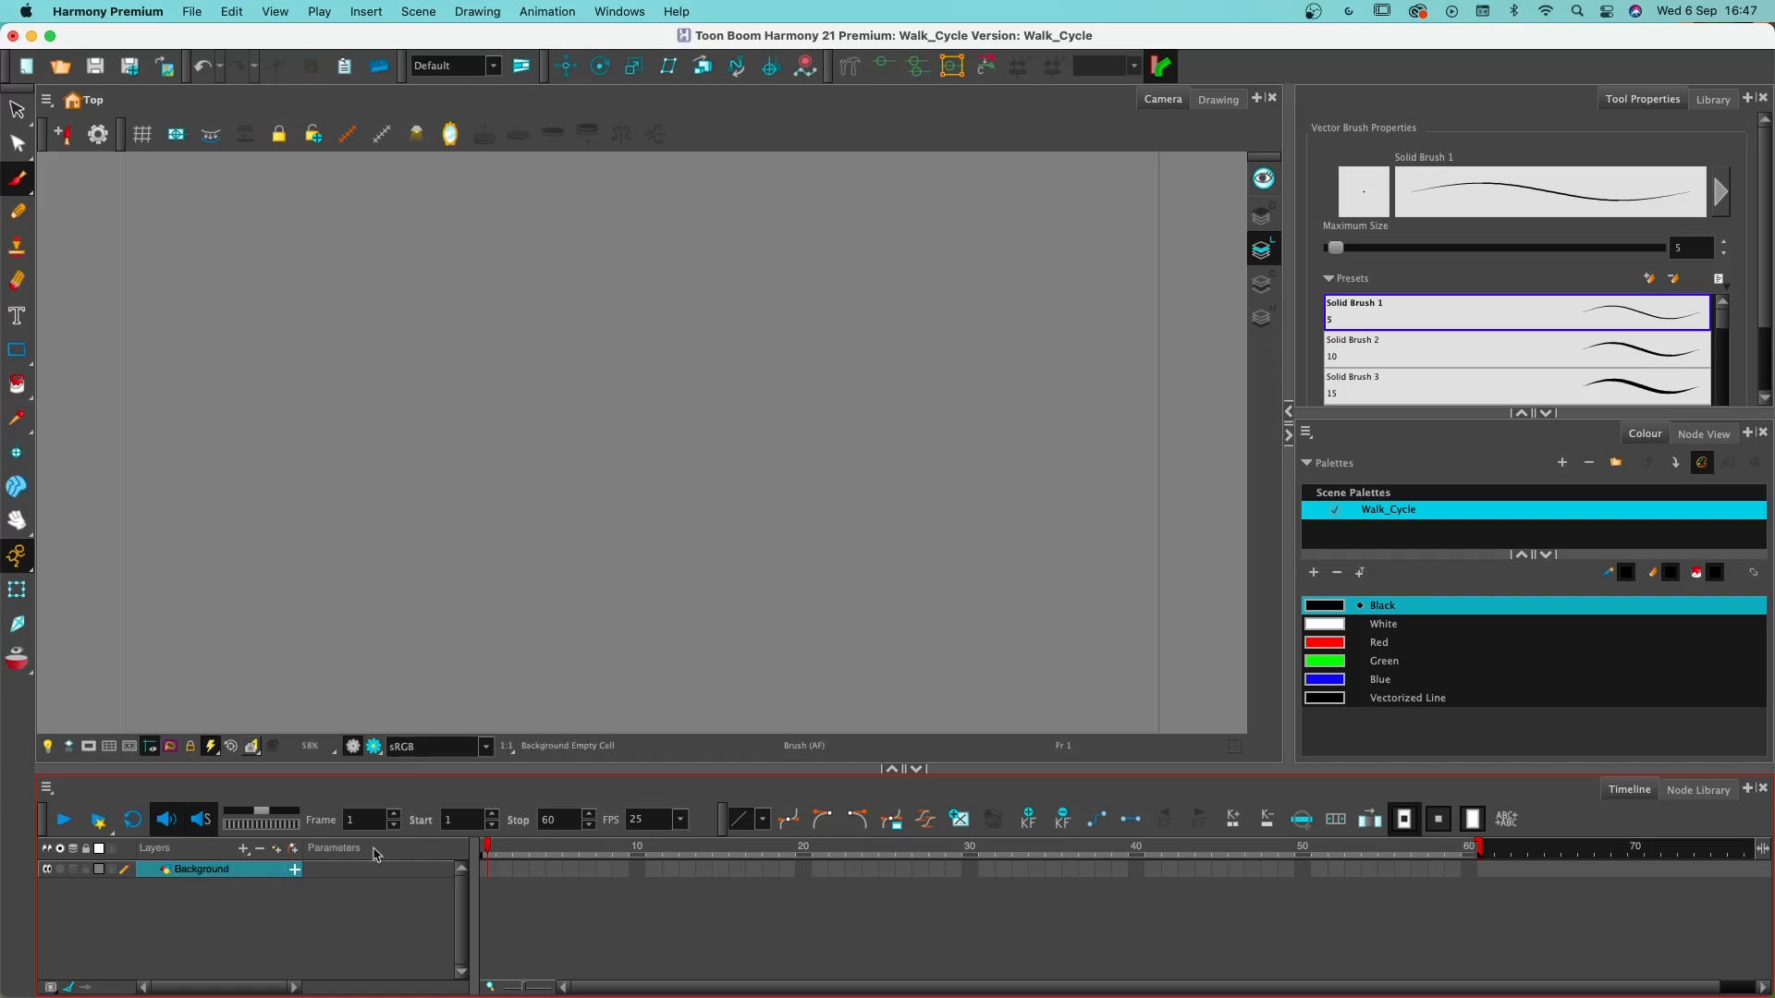
left_click(361, 929)
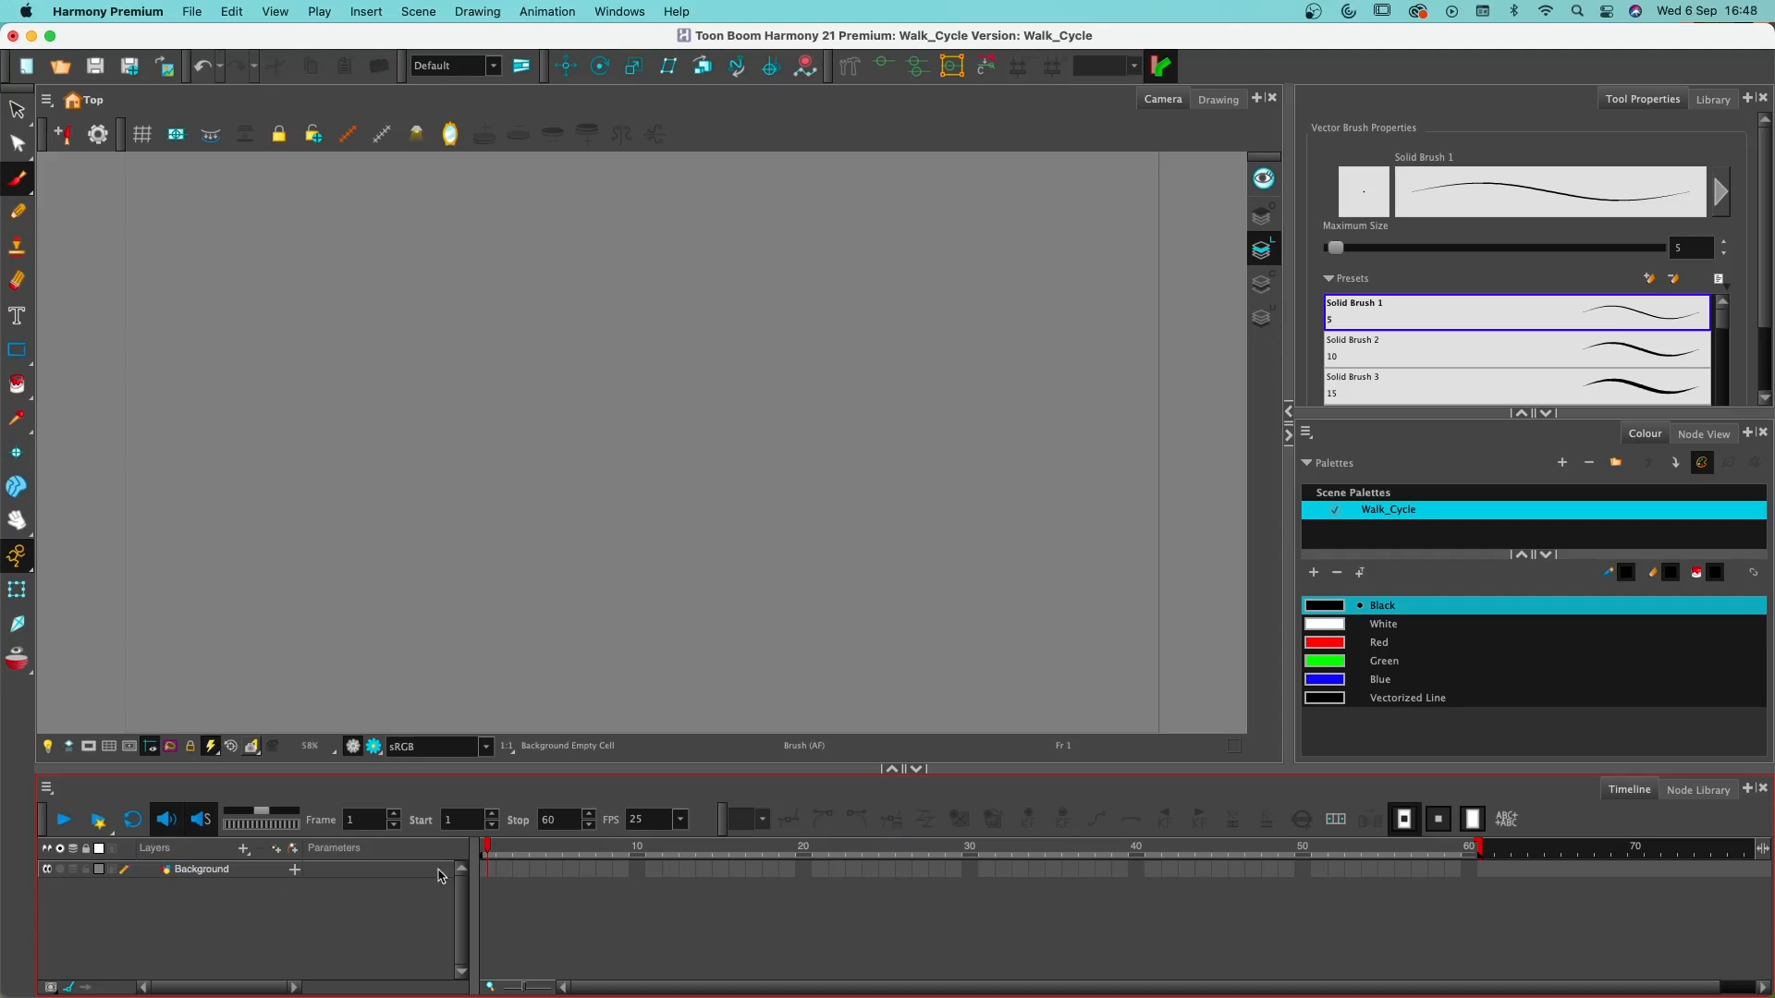
- Draw a rectangle slightly larger than the camera frame on frame 1 of the Background layer
left_click(488, 871)
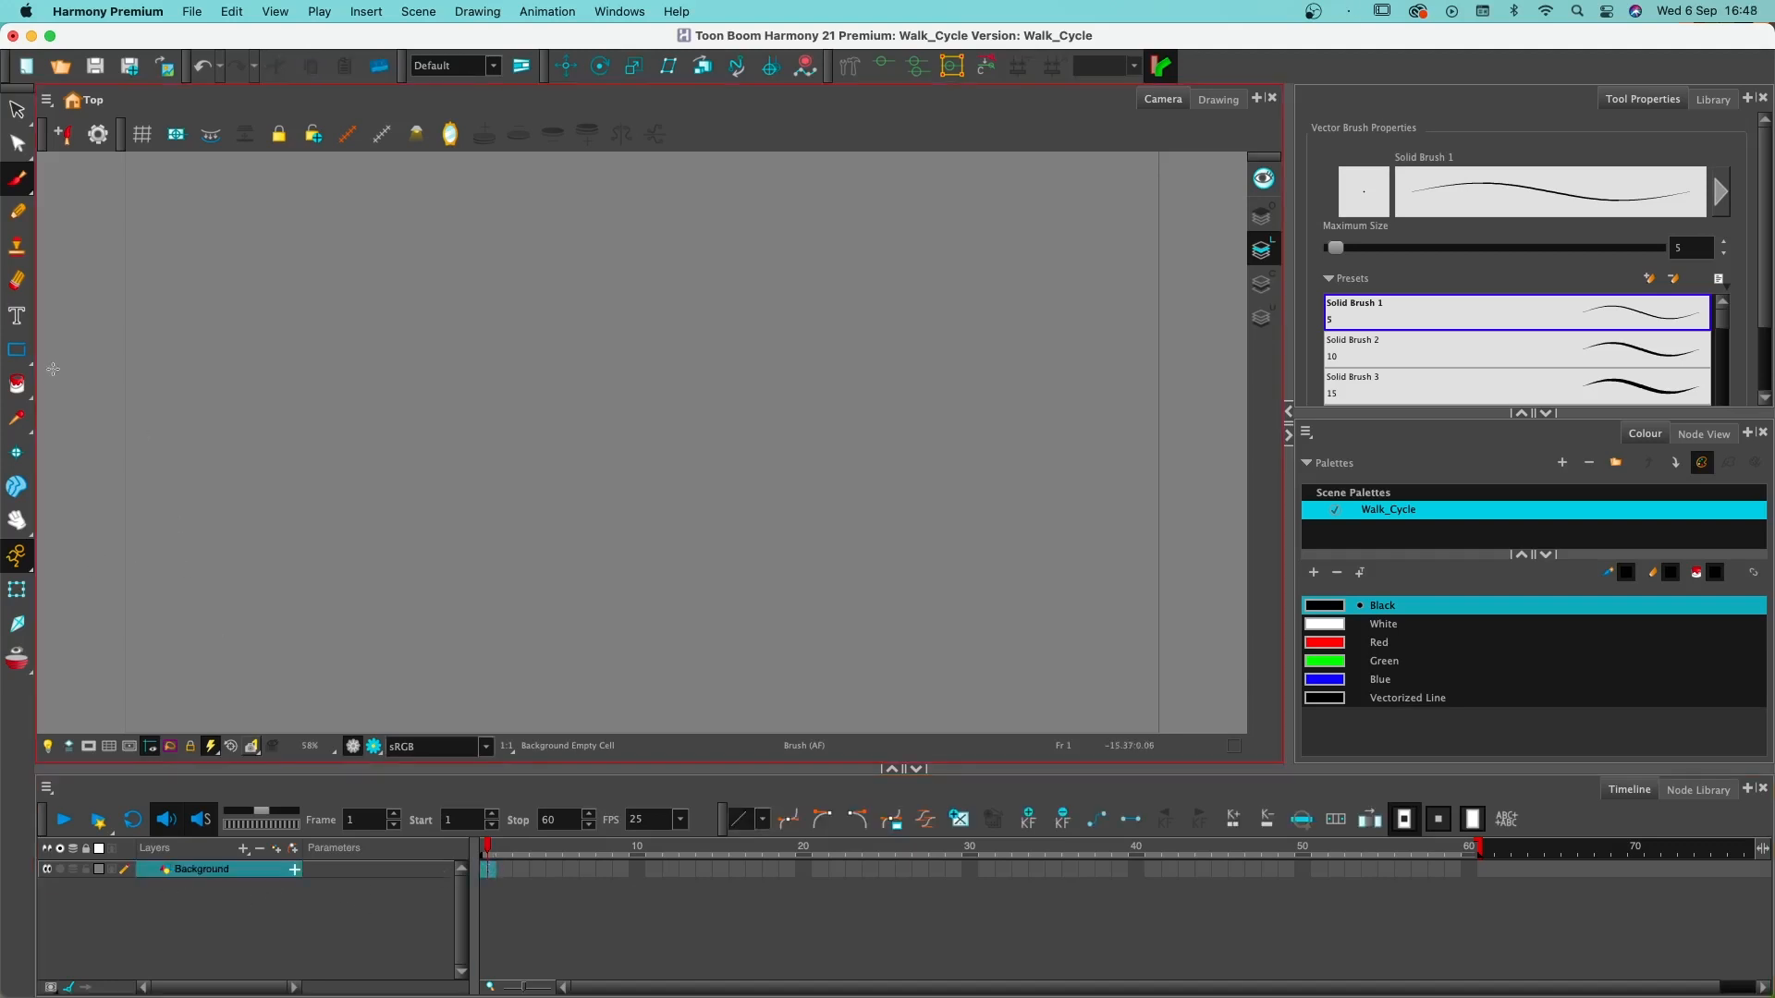
left_click(17, 359)
left_click(61, 347)
key("2")
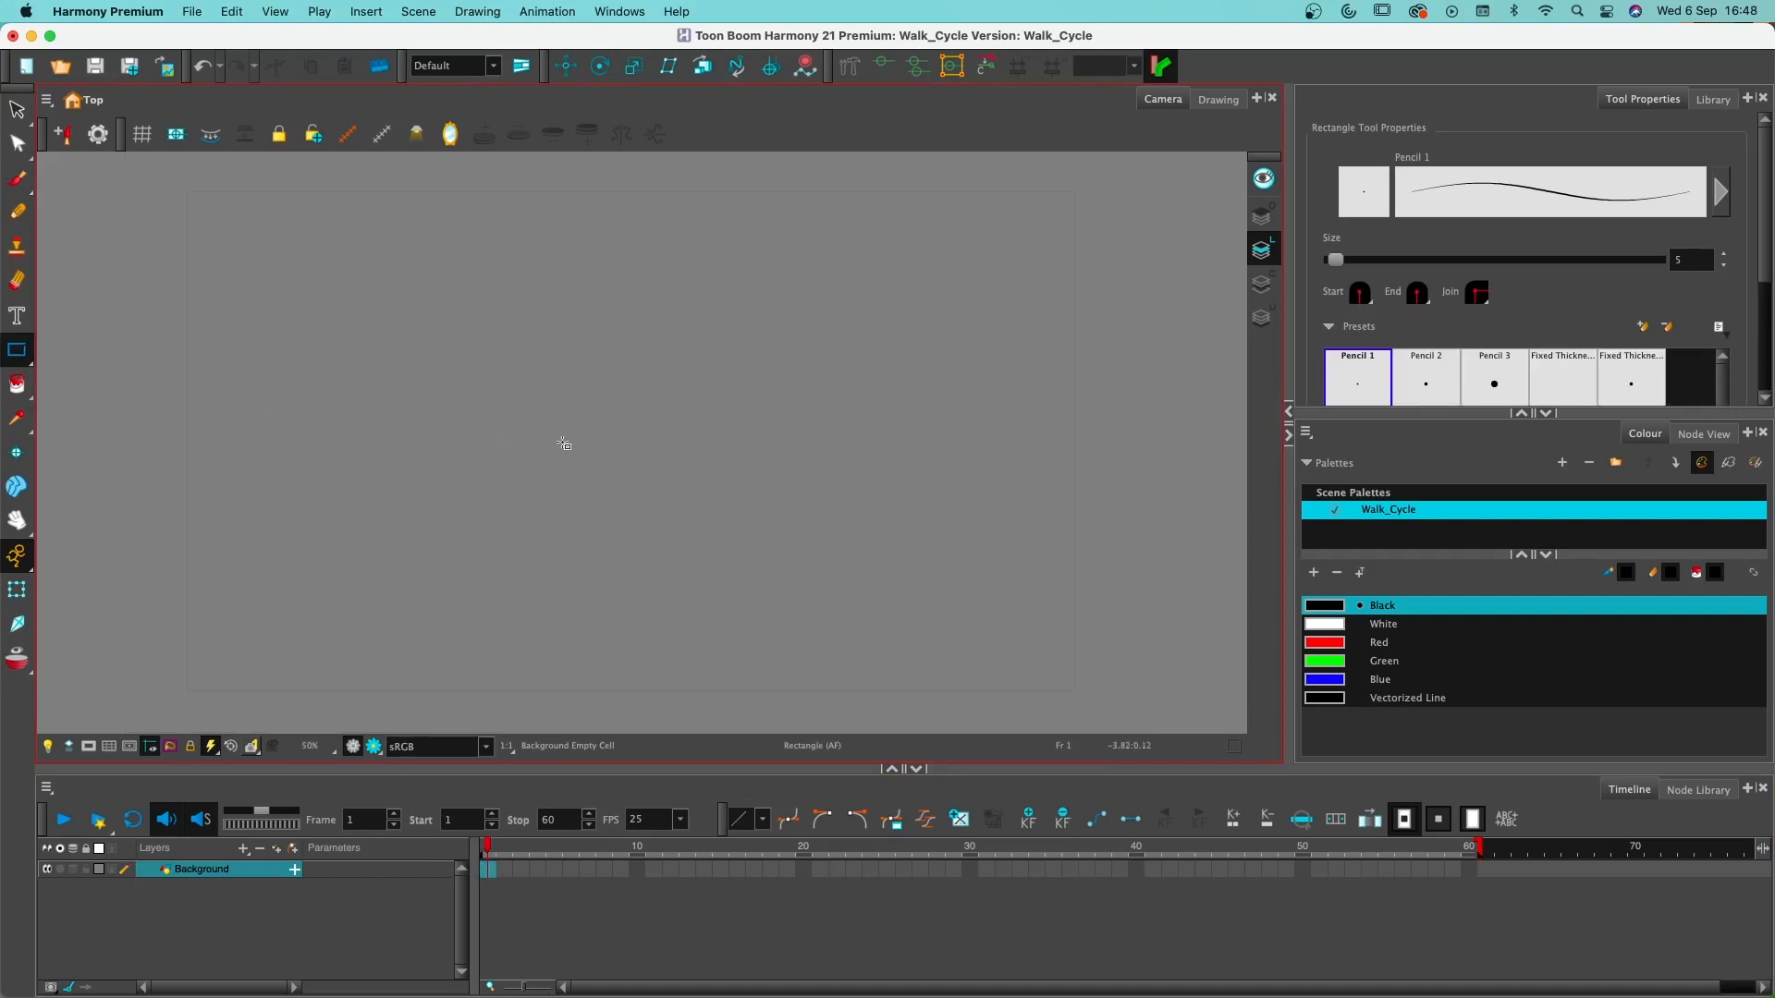
mouse_move(178, 185)
left_mouse_down()
mouse_move(540, 453)
mouse_move(1075, 549)
mouse_move(1095, 719)
mouse_move(1083, 700)
left_mouse_up()
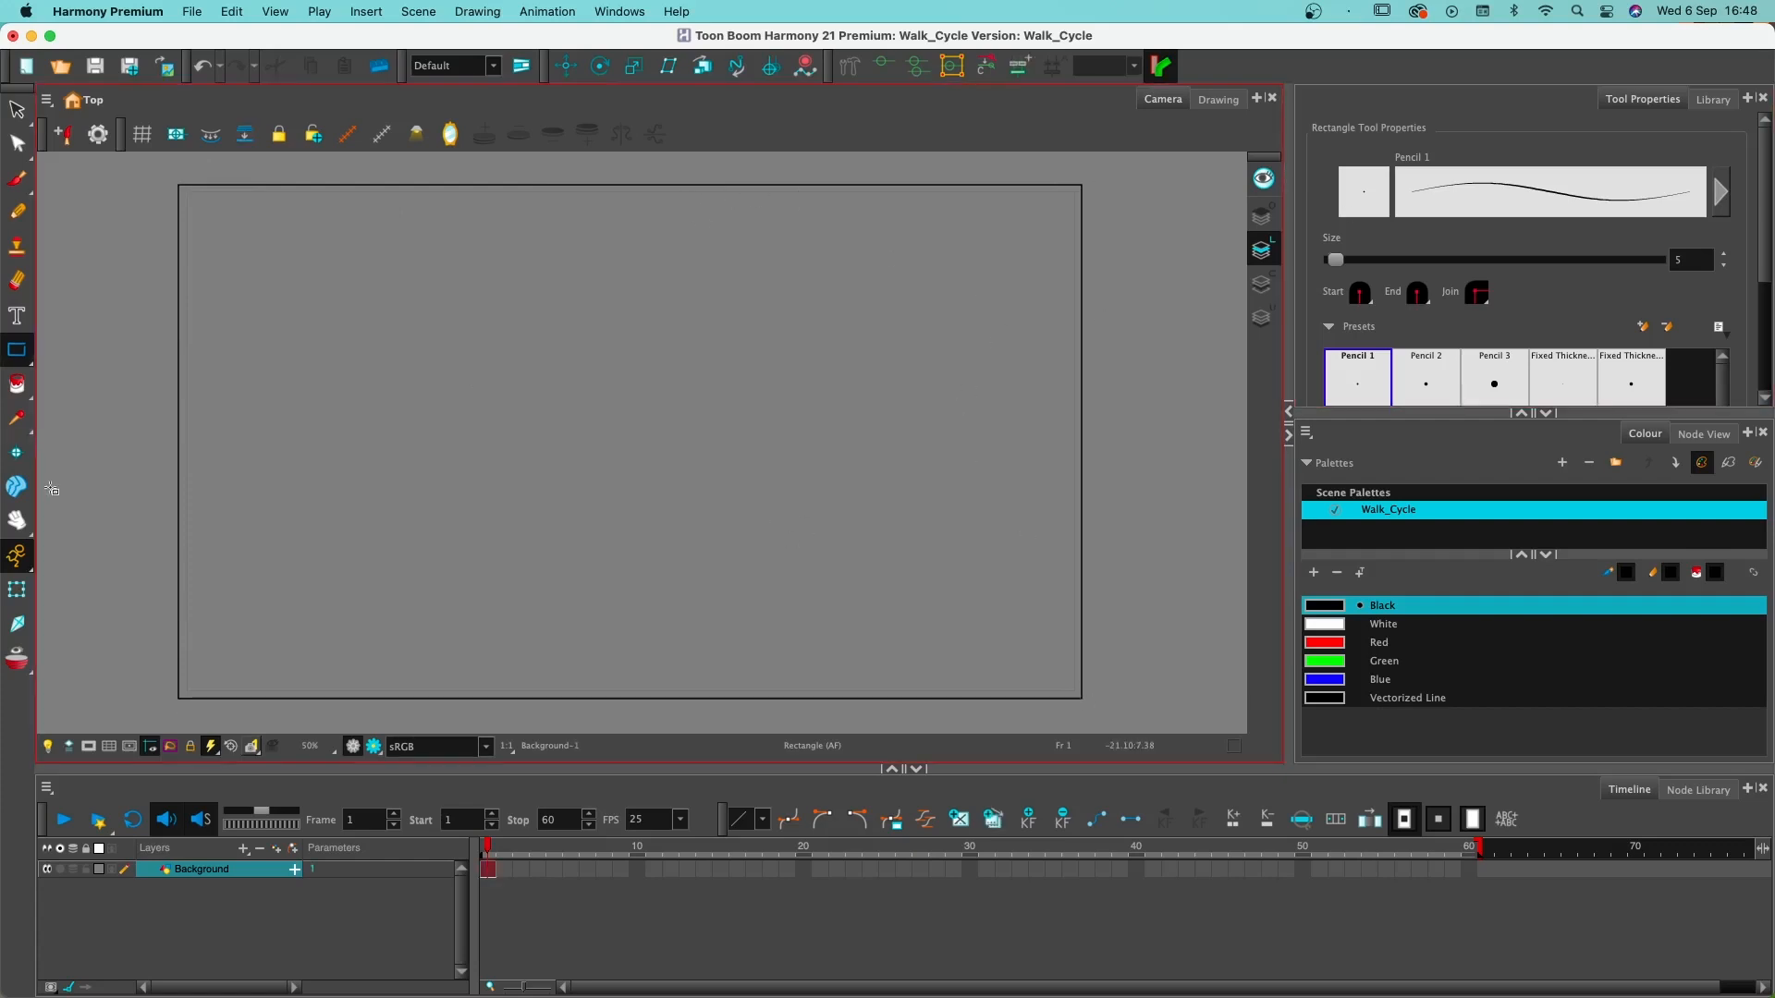
- Fill the background rectangle with the White palette colour using the Paint tool
left_click(16, 384)
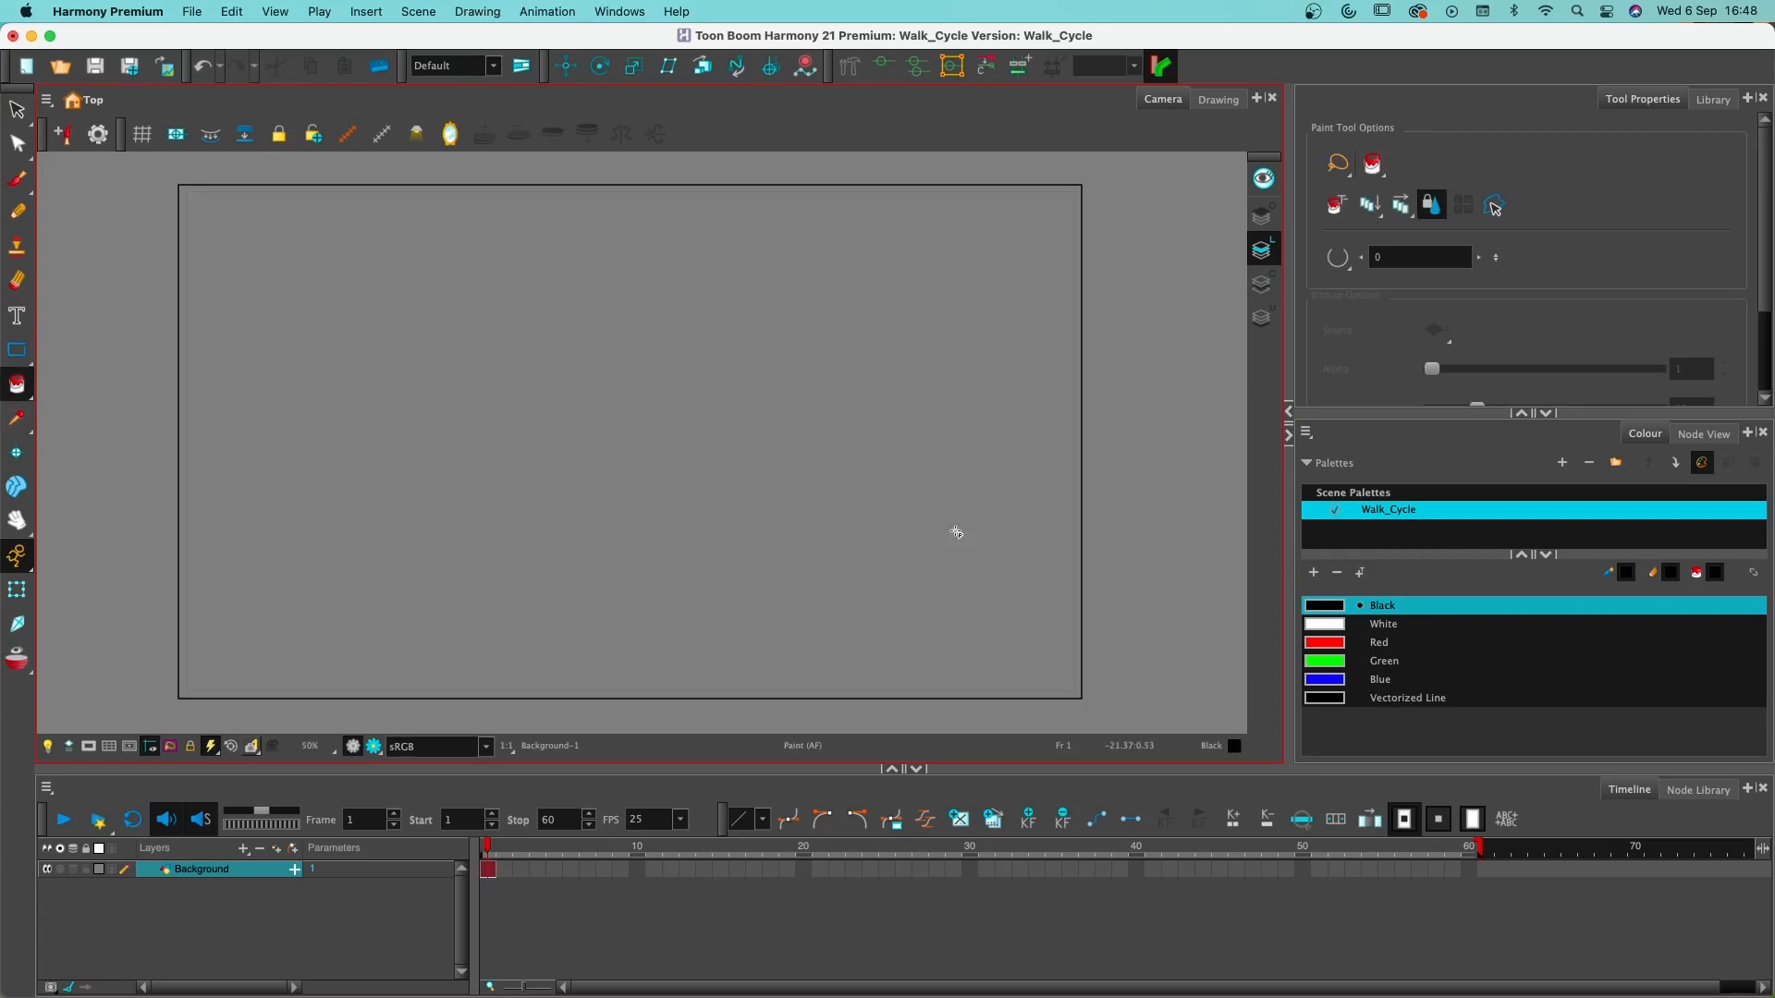
left_click(1331, 628)
left_click(644, 472)
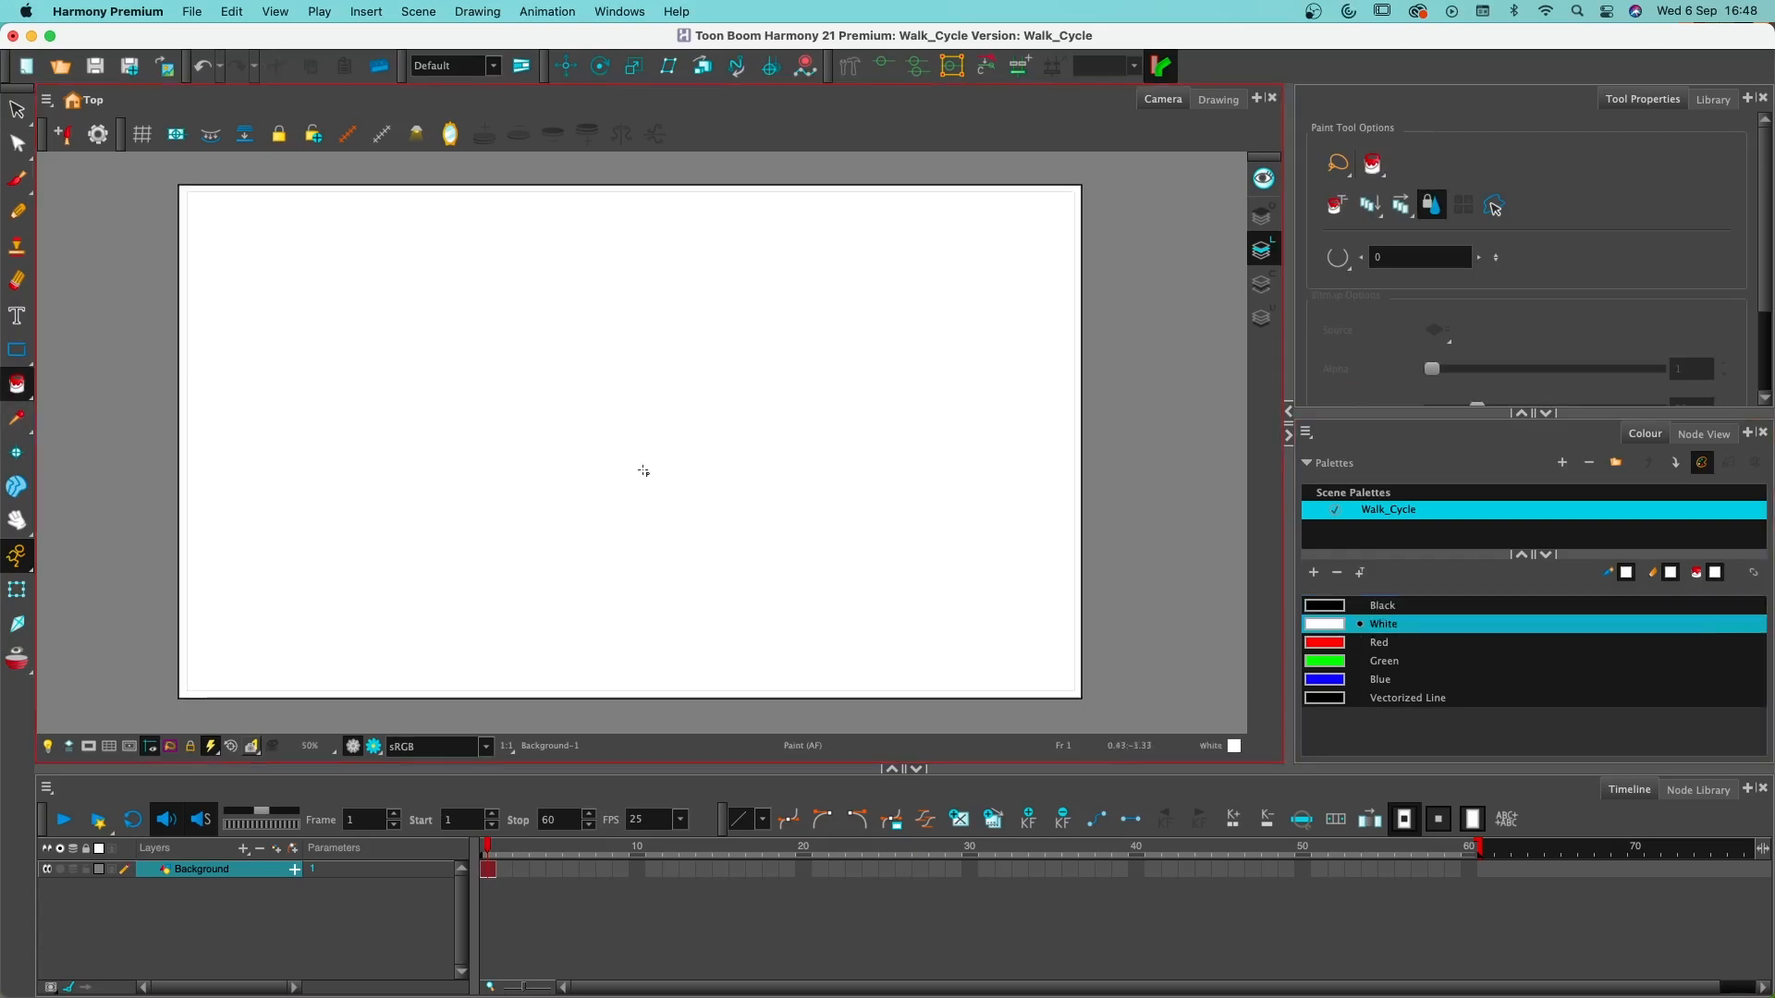
- Lock the Background layer against further editing
left_click(17, 110)
left_click(248, 963)
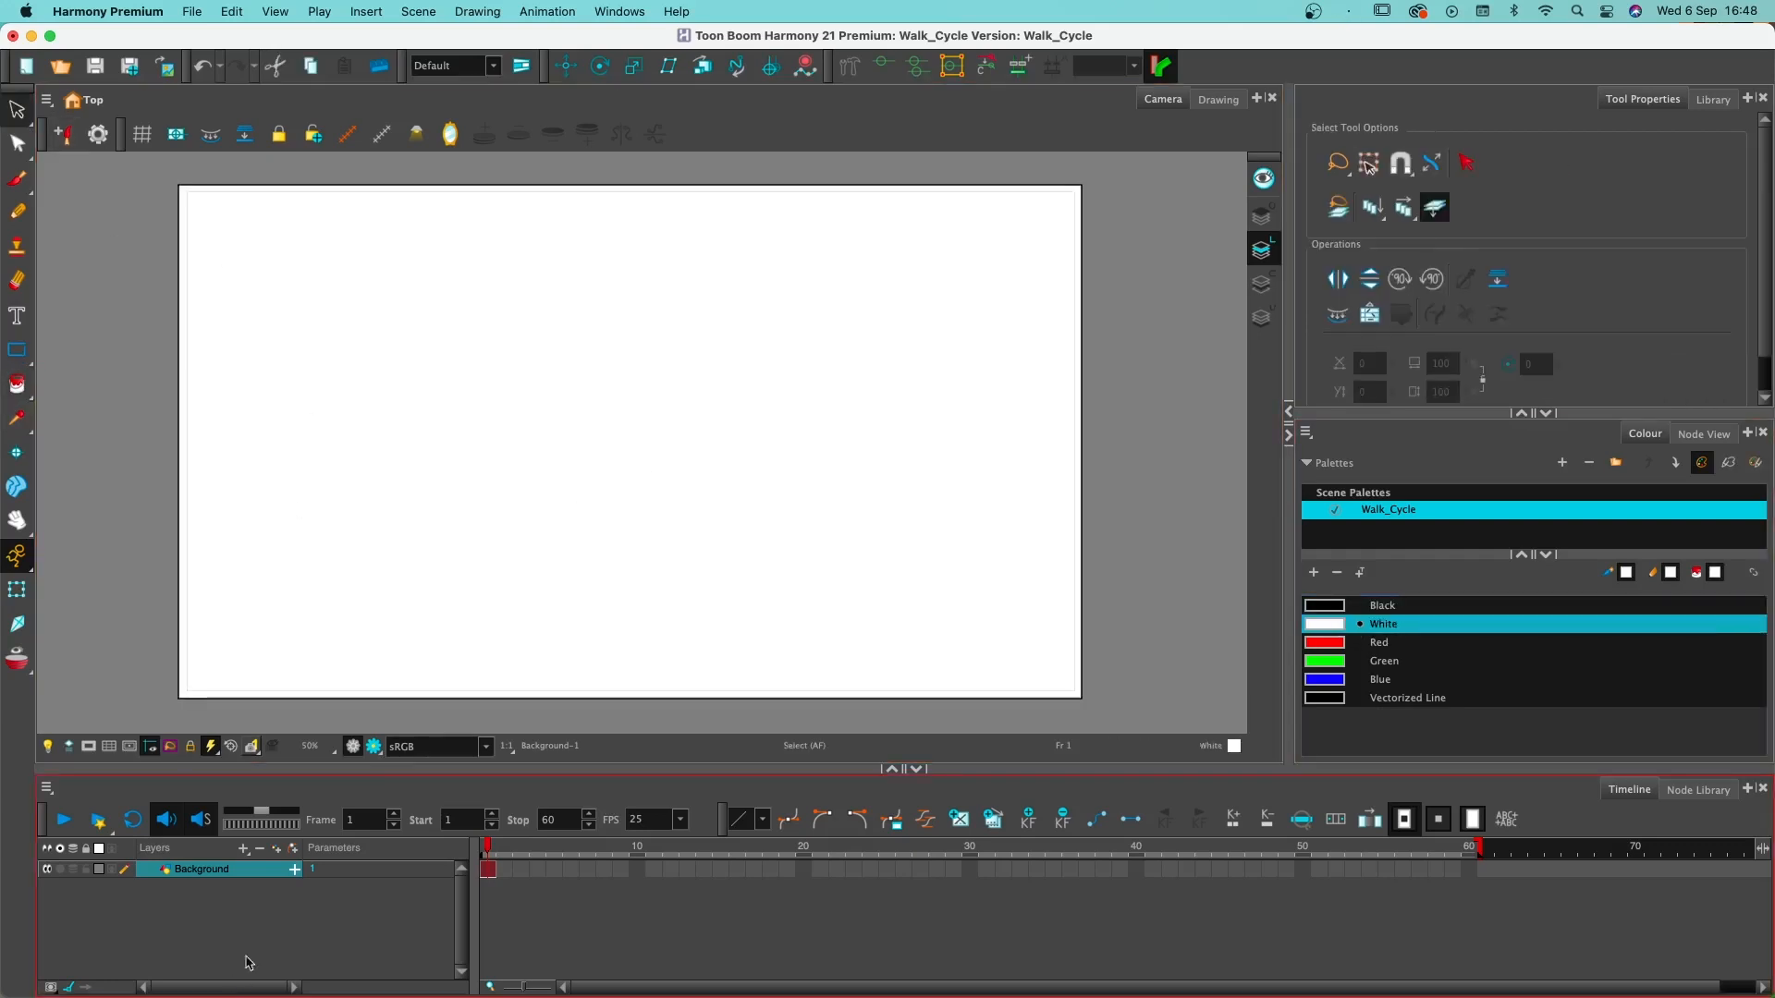
left_click(85, 870)
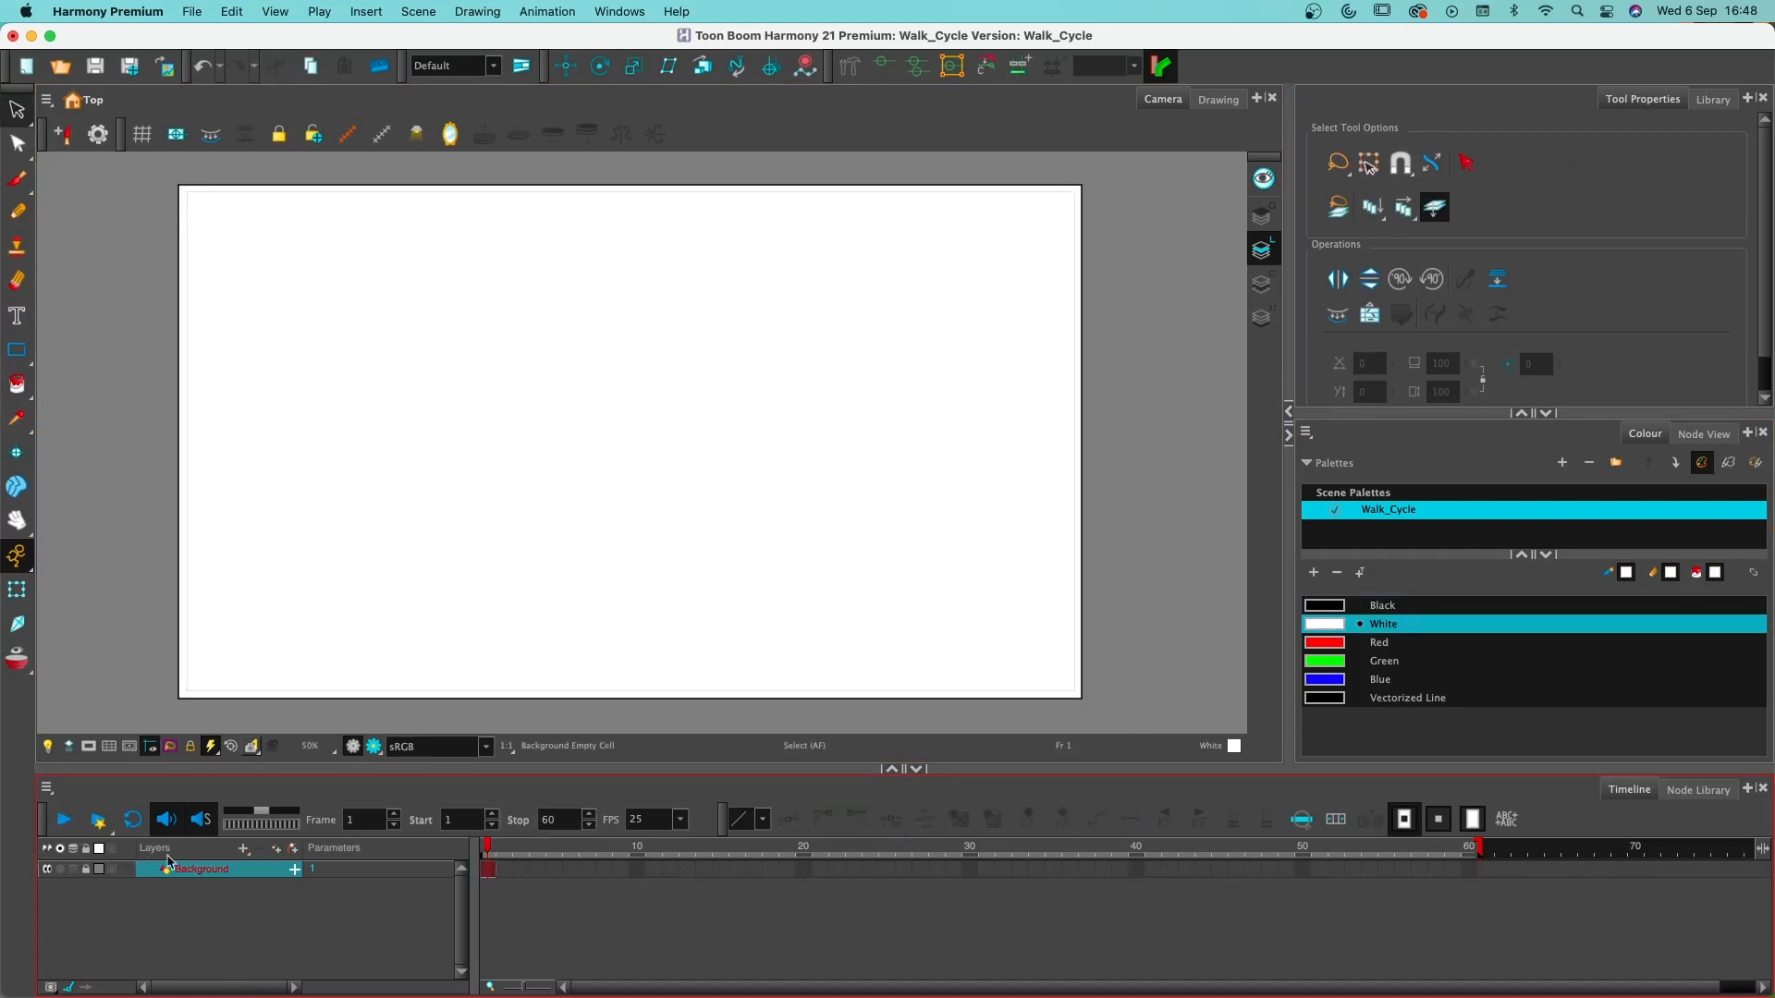
left_click(185, 874)
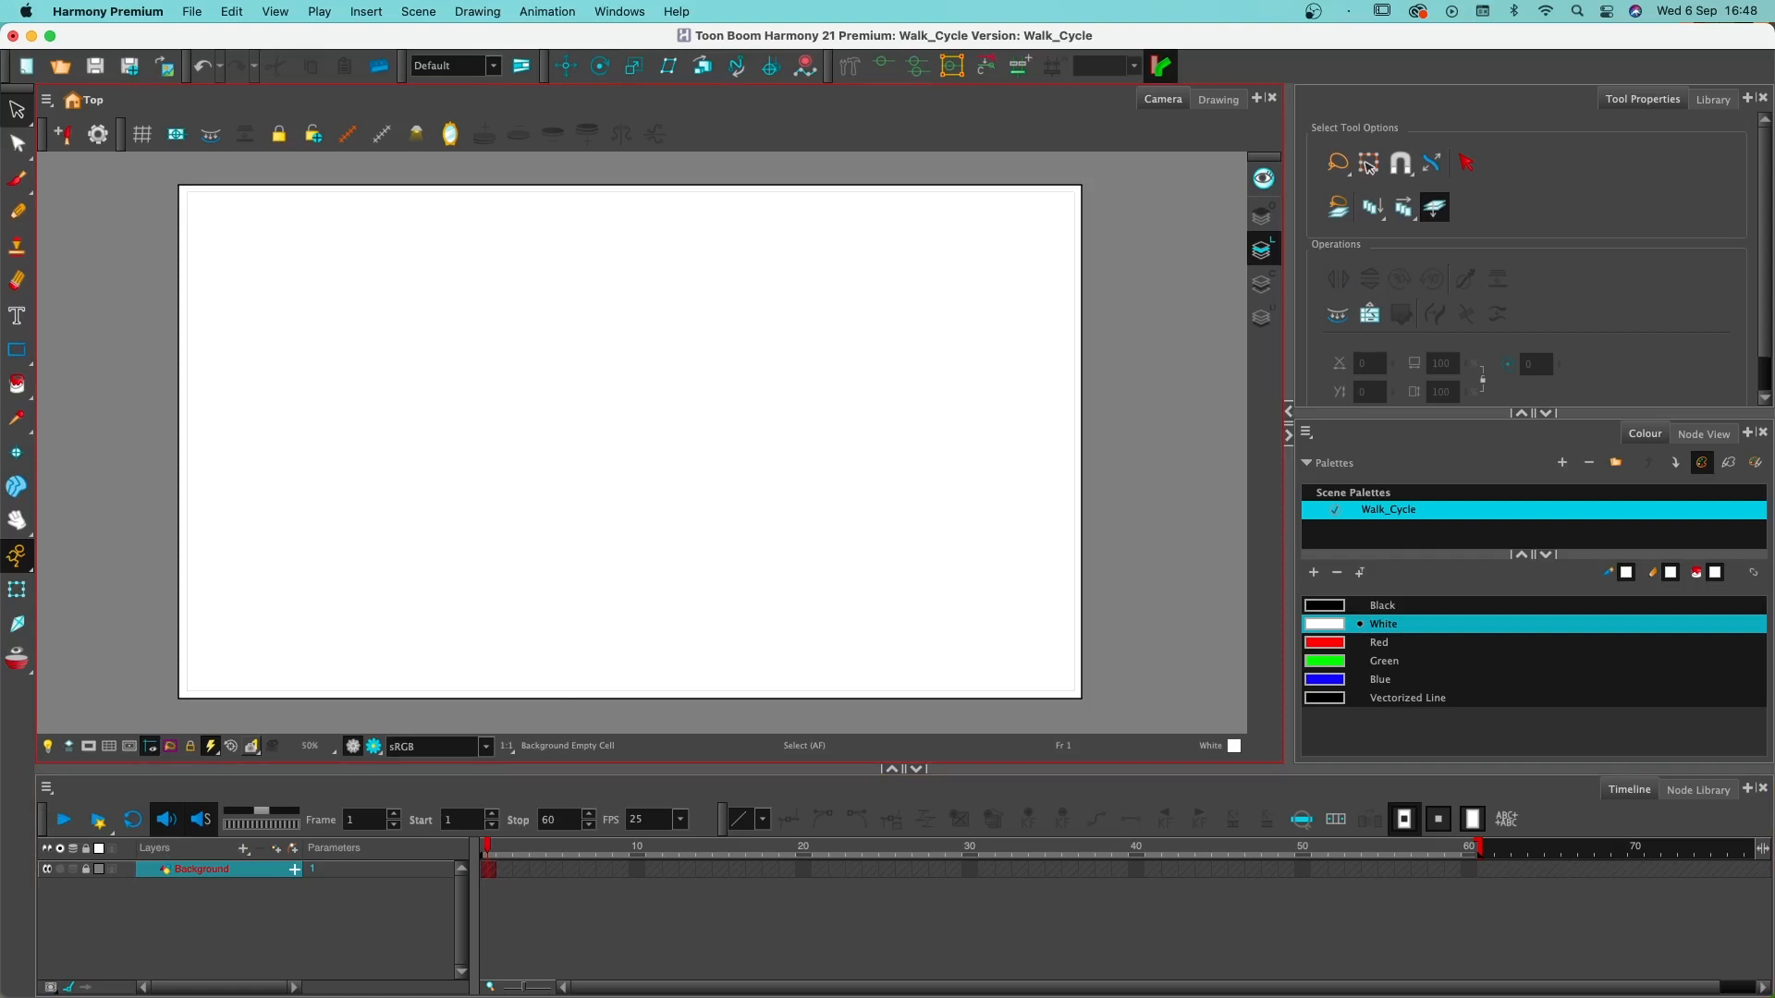
- Add a vector drawing layer named Character above the Background layer
left_click(246, 852)
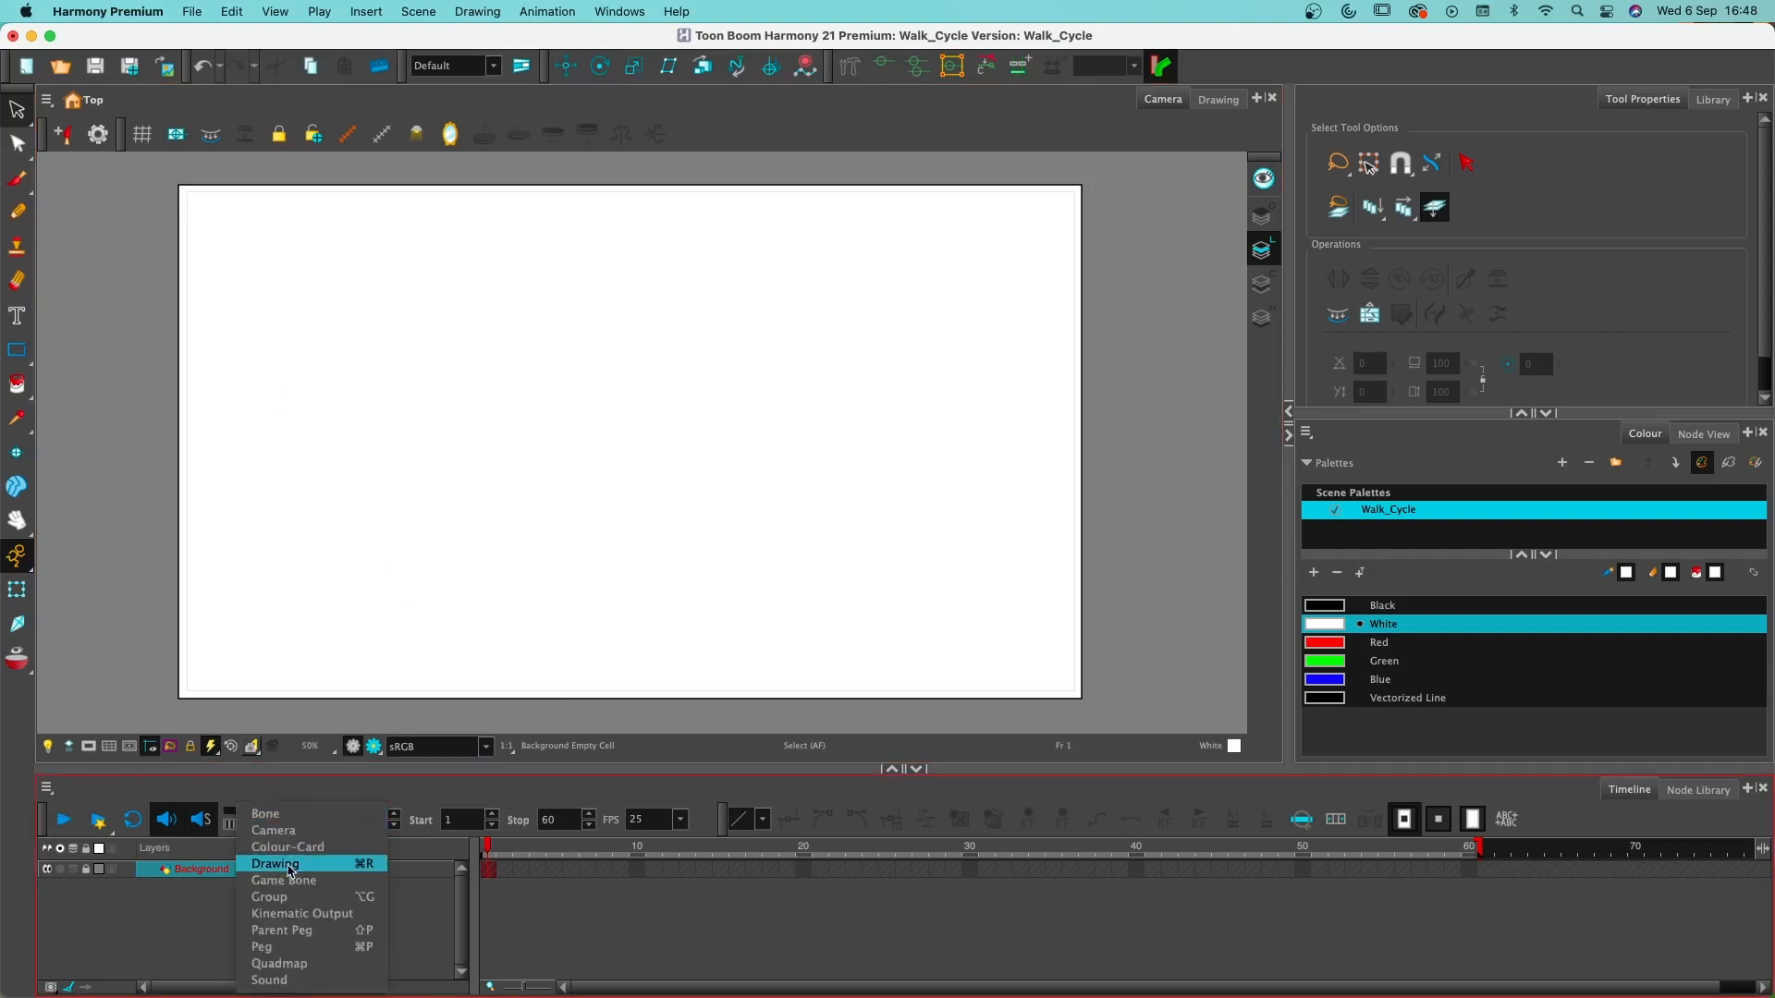
left_click(209, 925)
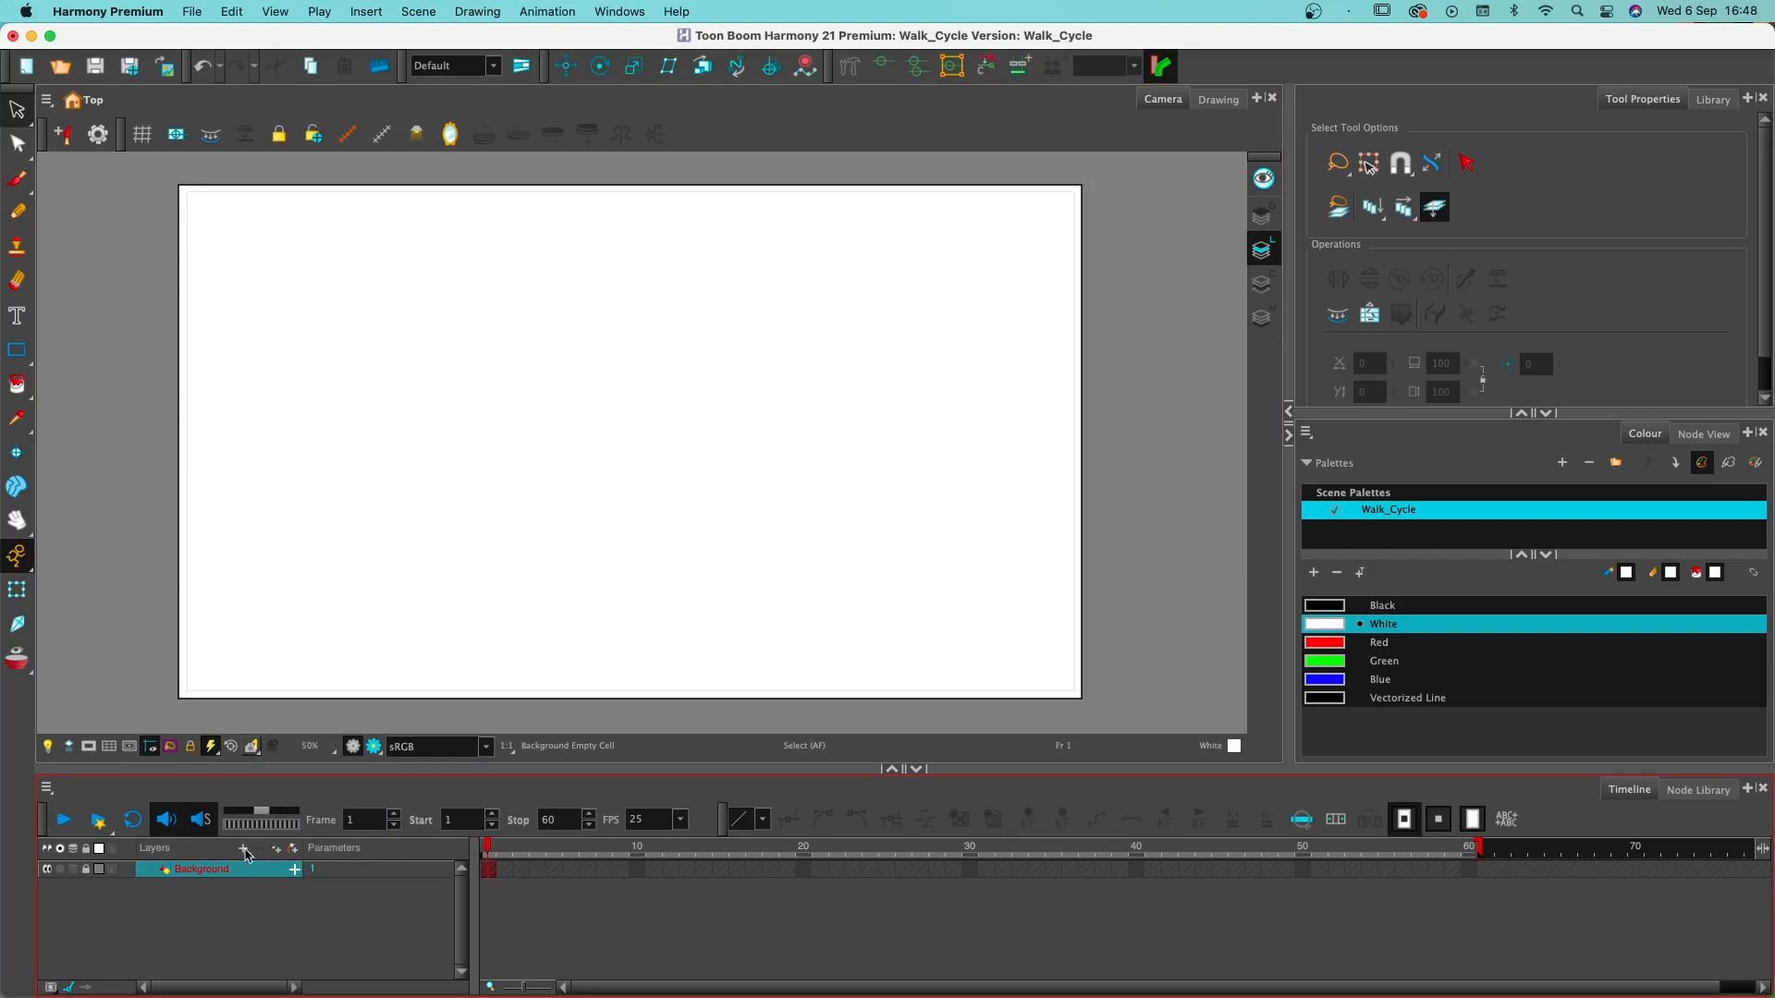
left_click(244, 849)
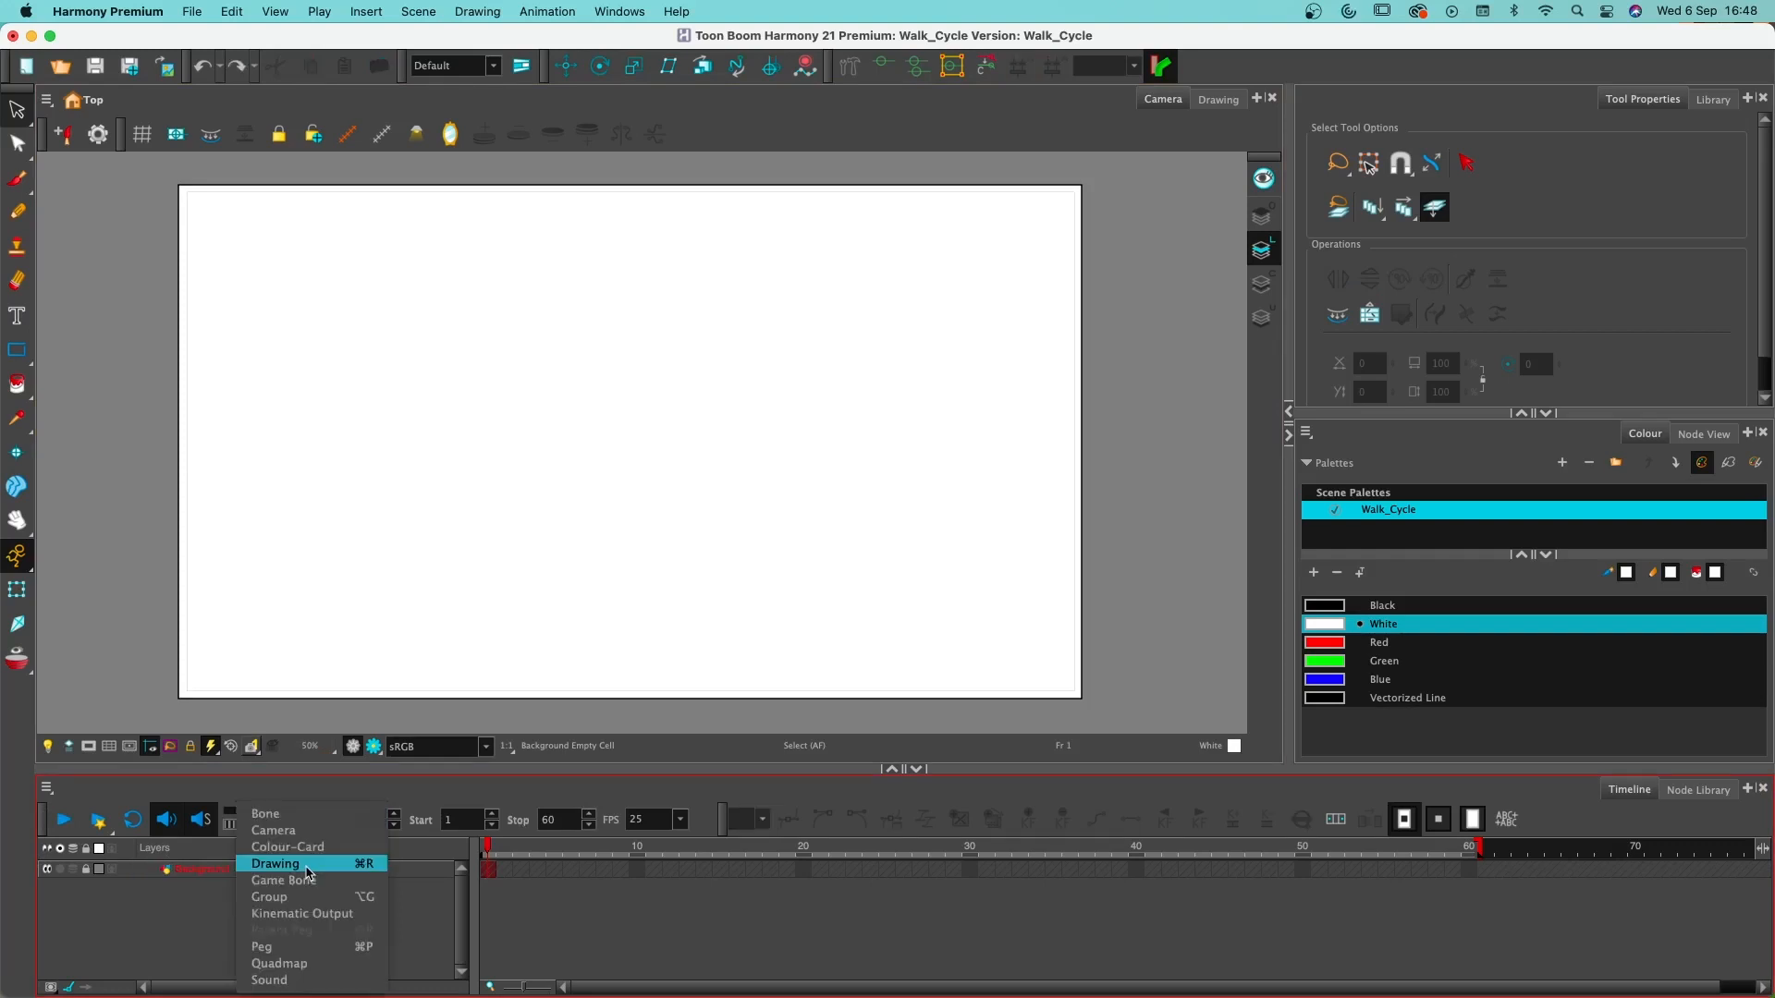
left_click(307, 869)
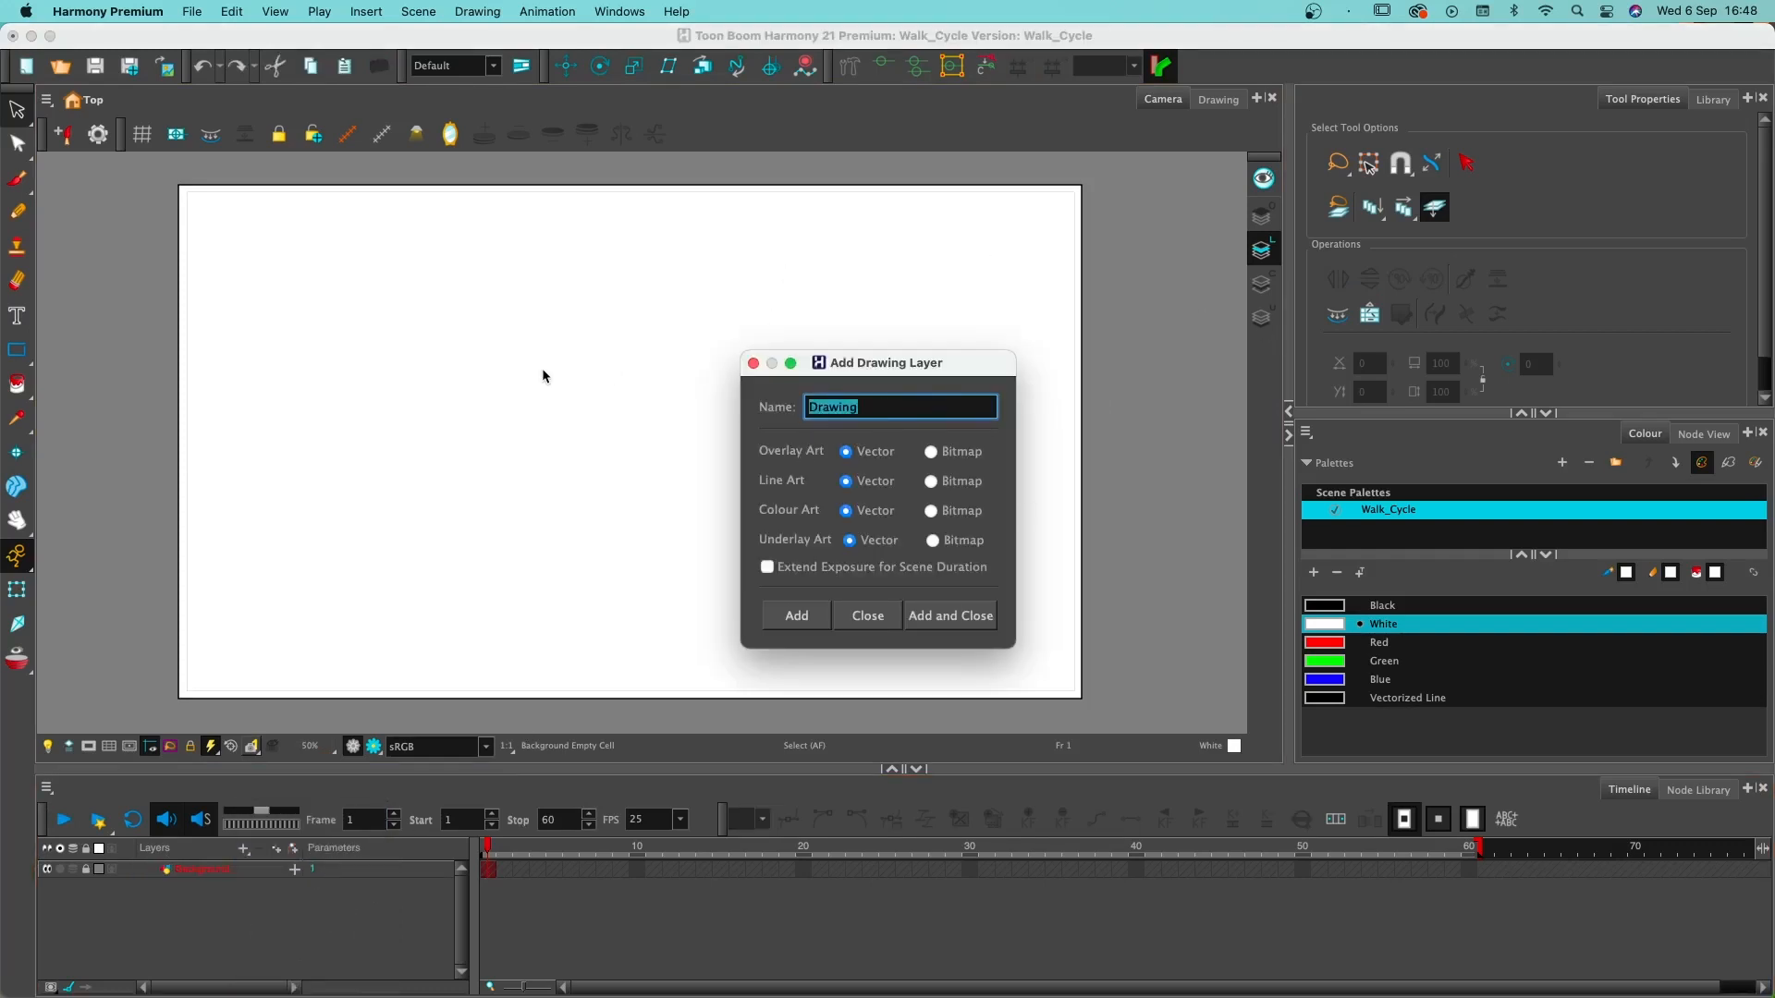
type("Character")
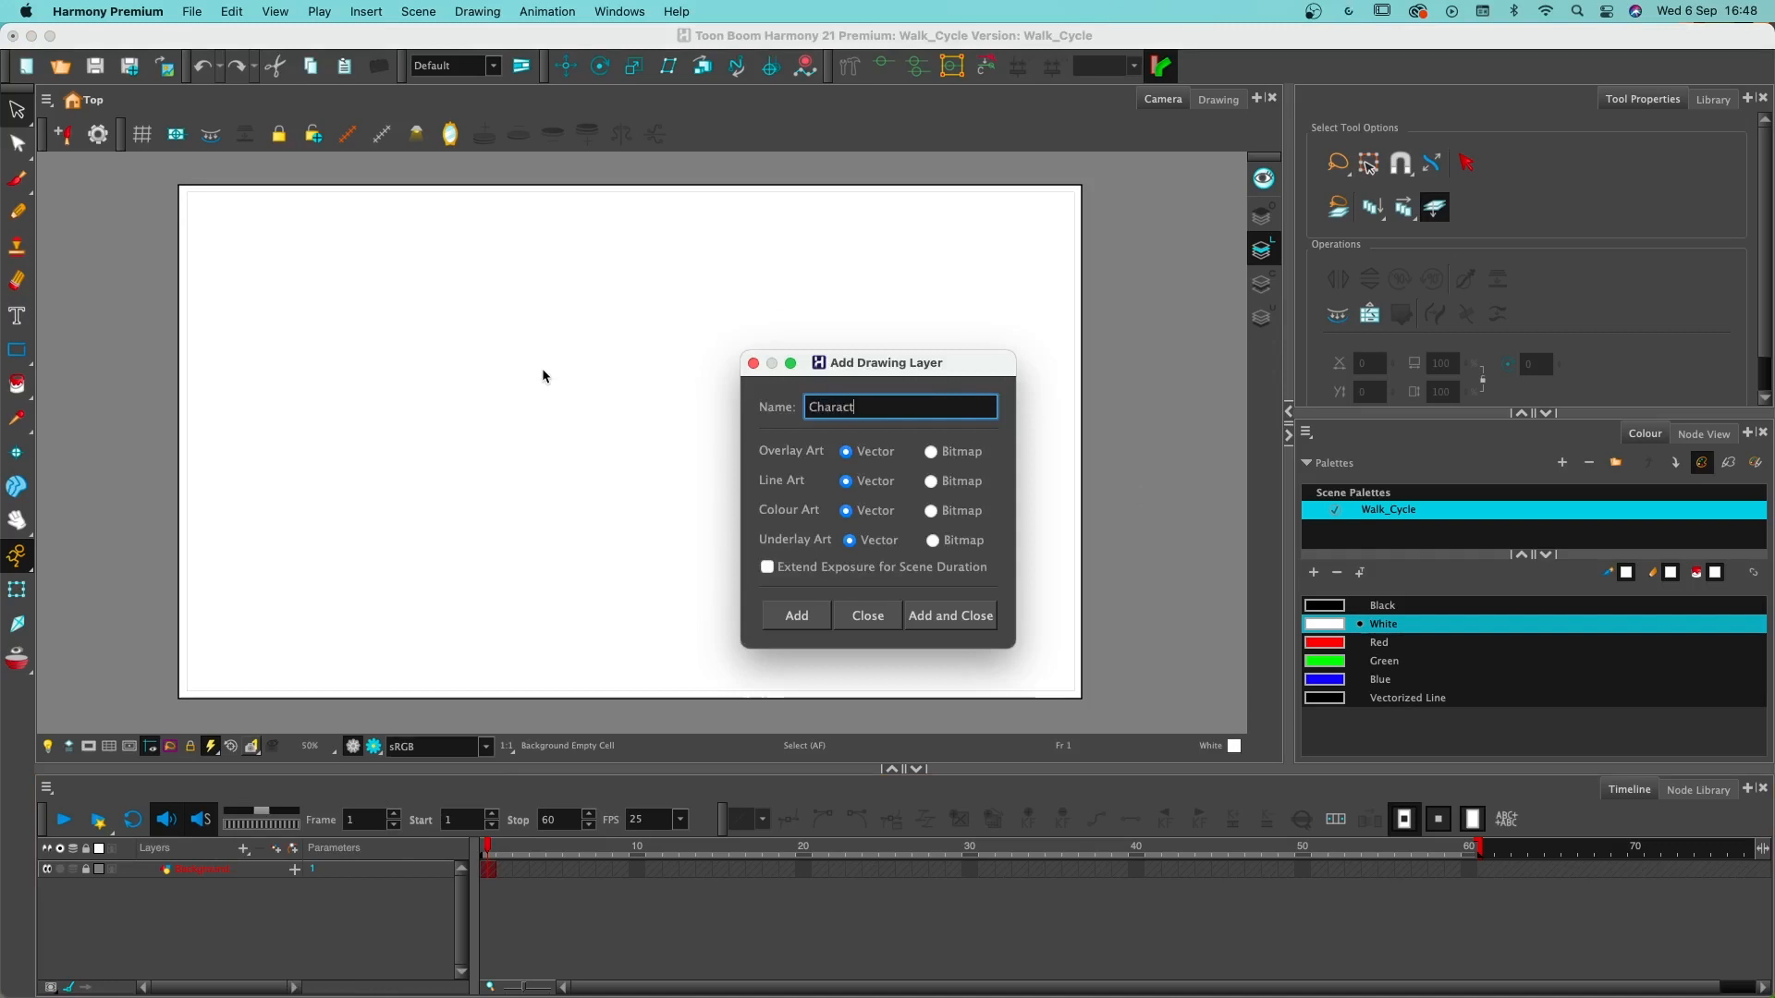
left_click(962, 616)
- Switch to the walk-cycle reference image in Preview, enlarge it to examine the contact, down, passing and up poses, and put it away
left_click(151, 257)
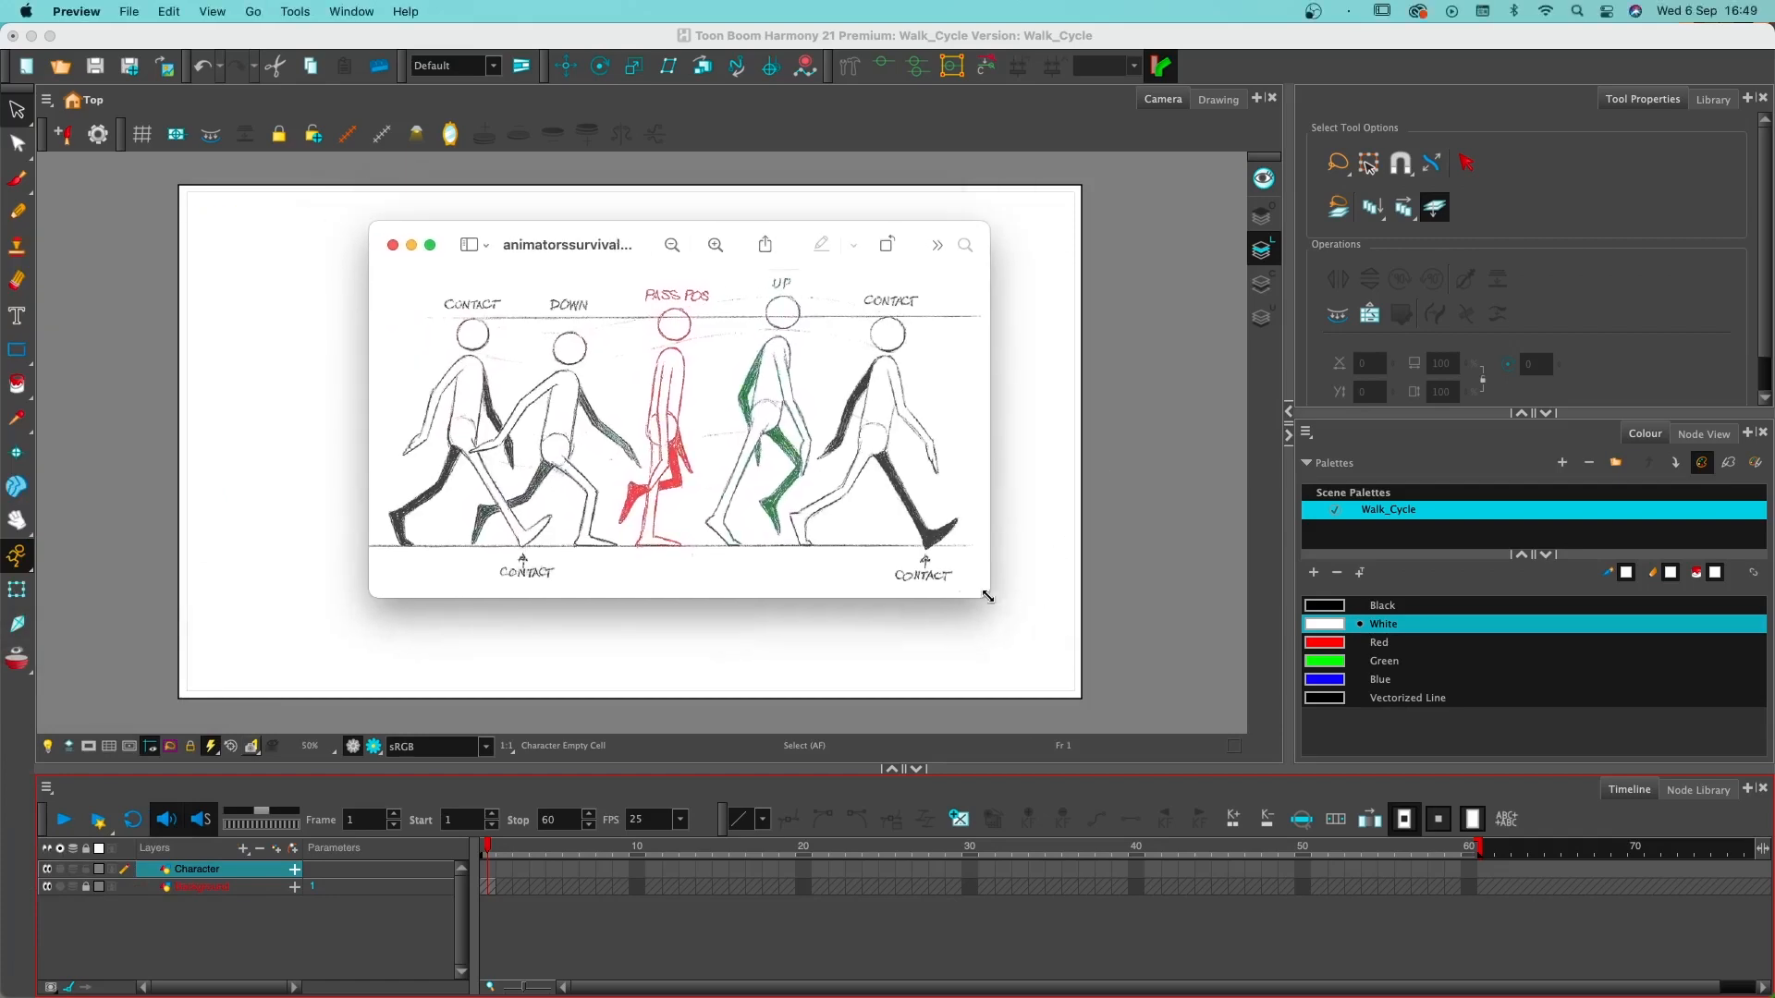
left_click_drag(984, 597, 1073, 700)
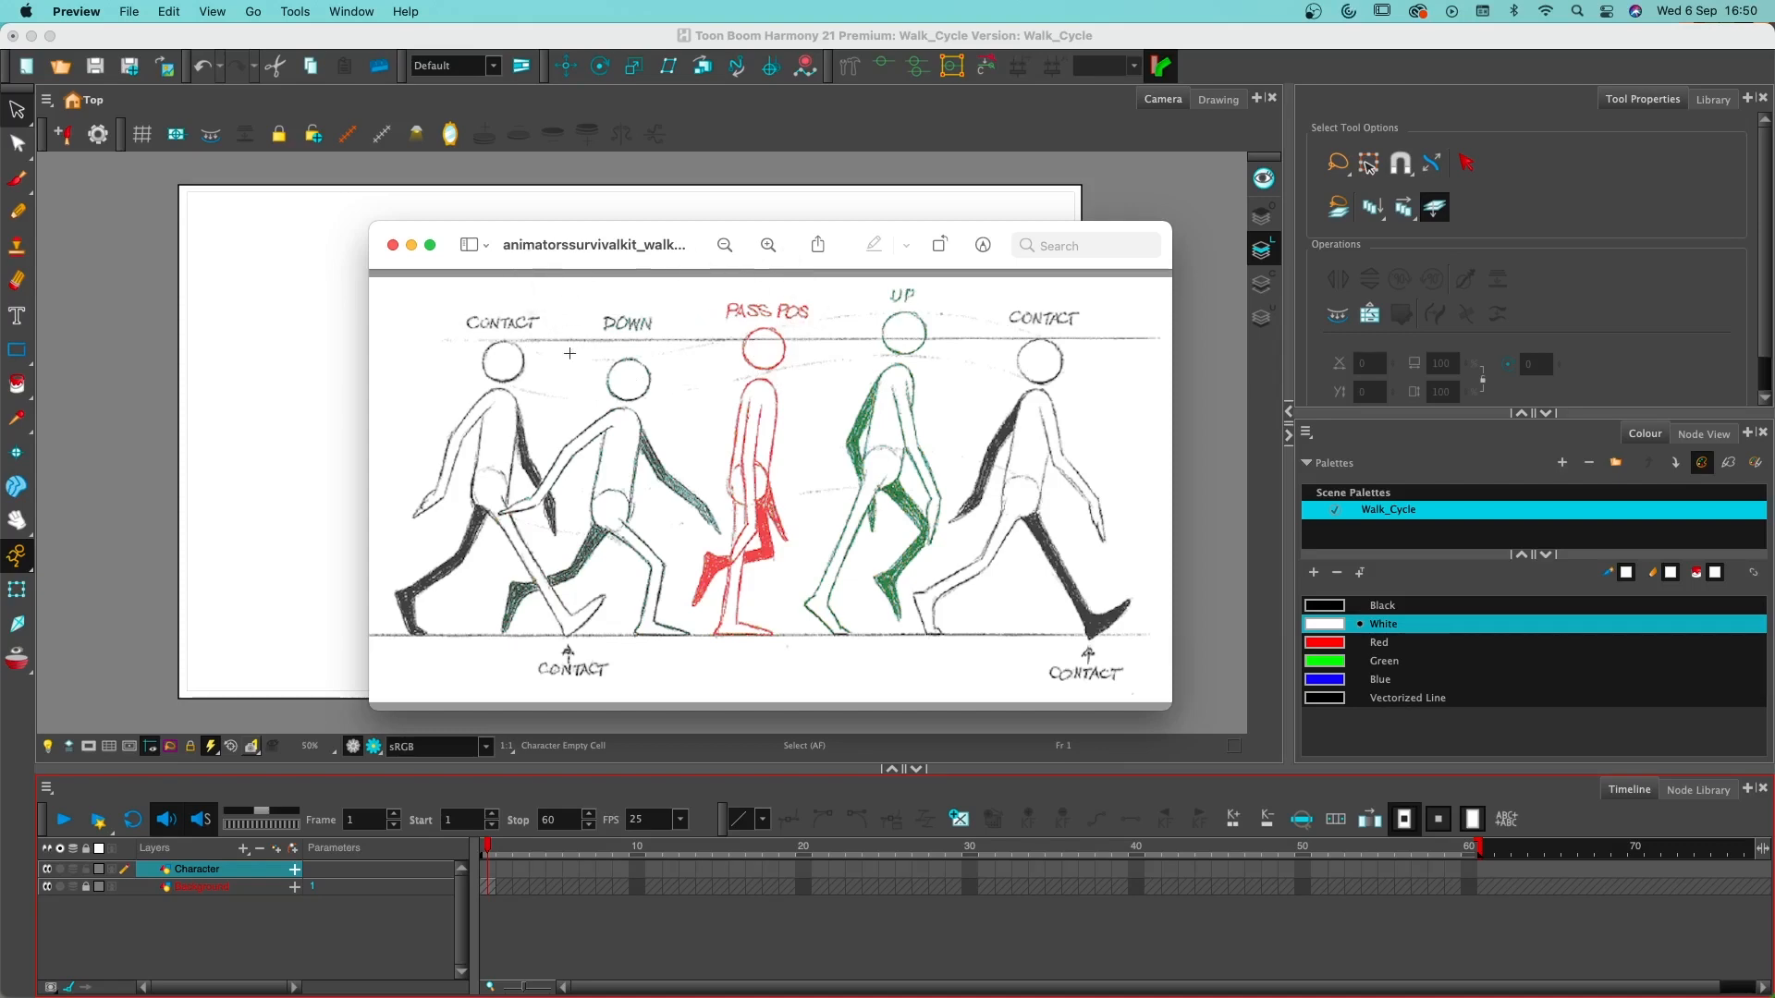
left_click_drag(450, 247, 412, 229)
left_click(374, 223)
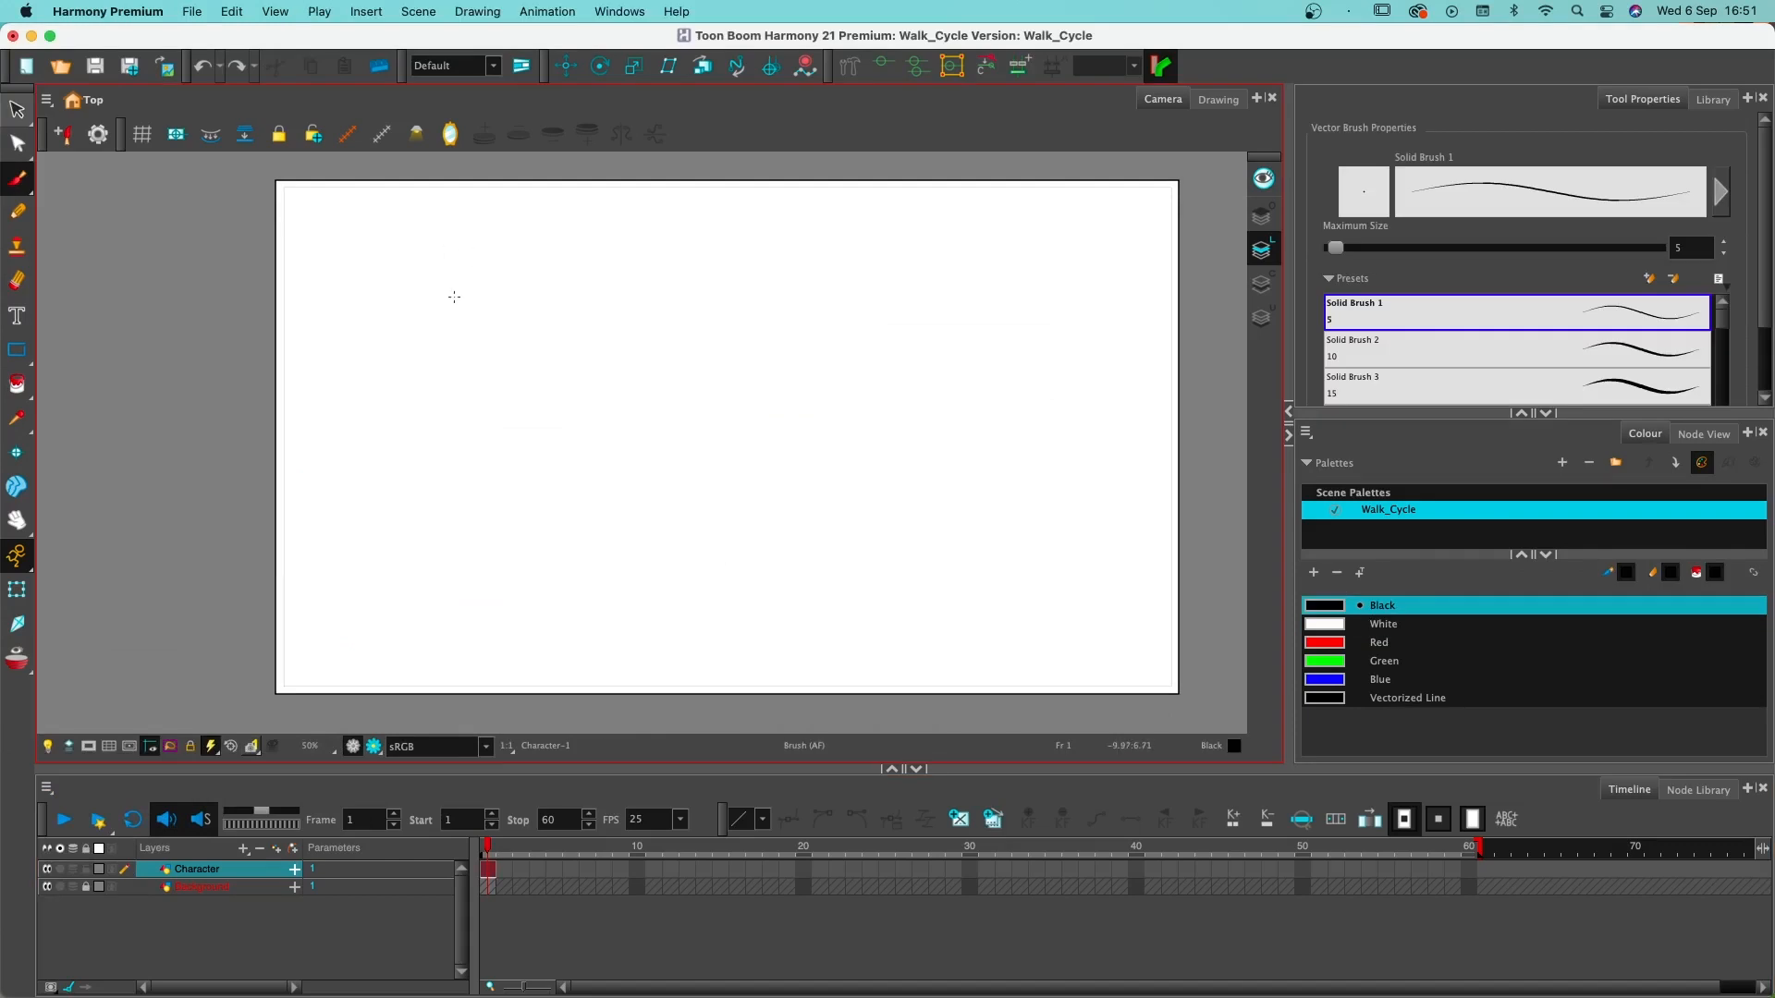
- Draw the character's round head and long oval torso on frame 1 in black with Solid Brush 1
mouse_move(454, 297)
left_mouse_down()
mouse_move(418, 307)
mouse_move(428, 344)
mouse_move(469, 340)
mouse_move(474, 305)
mouse_move(453, 285)
mouse_move(413, 307)
left_mouse_up()
mouse_move(442, 355)
left_mouse_down()
mouse_move(436, 451)
mouse_move(464, 472)
mouse_move(485, 444)
mouse_move(472, 370)
left_mouse_up()
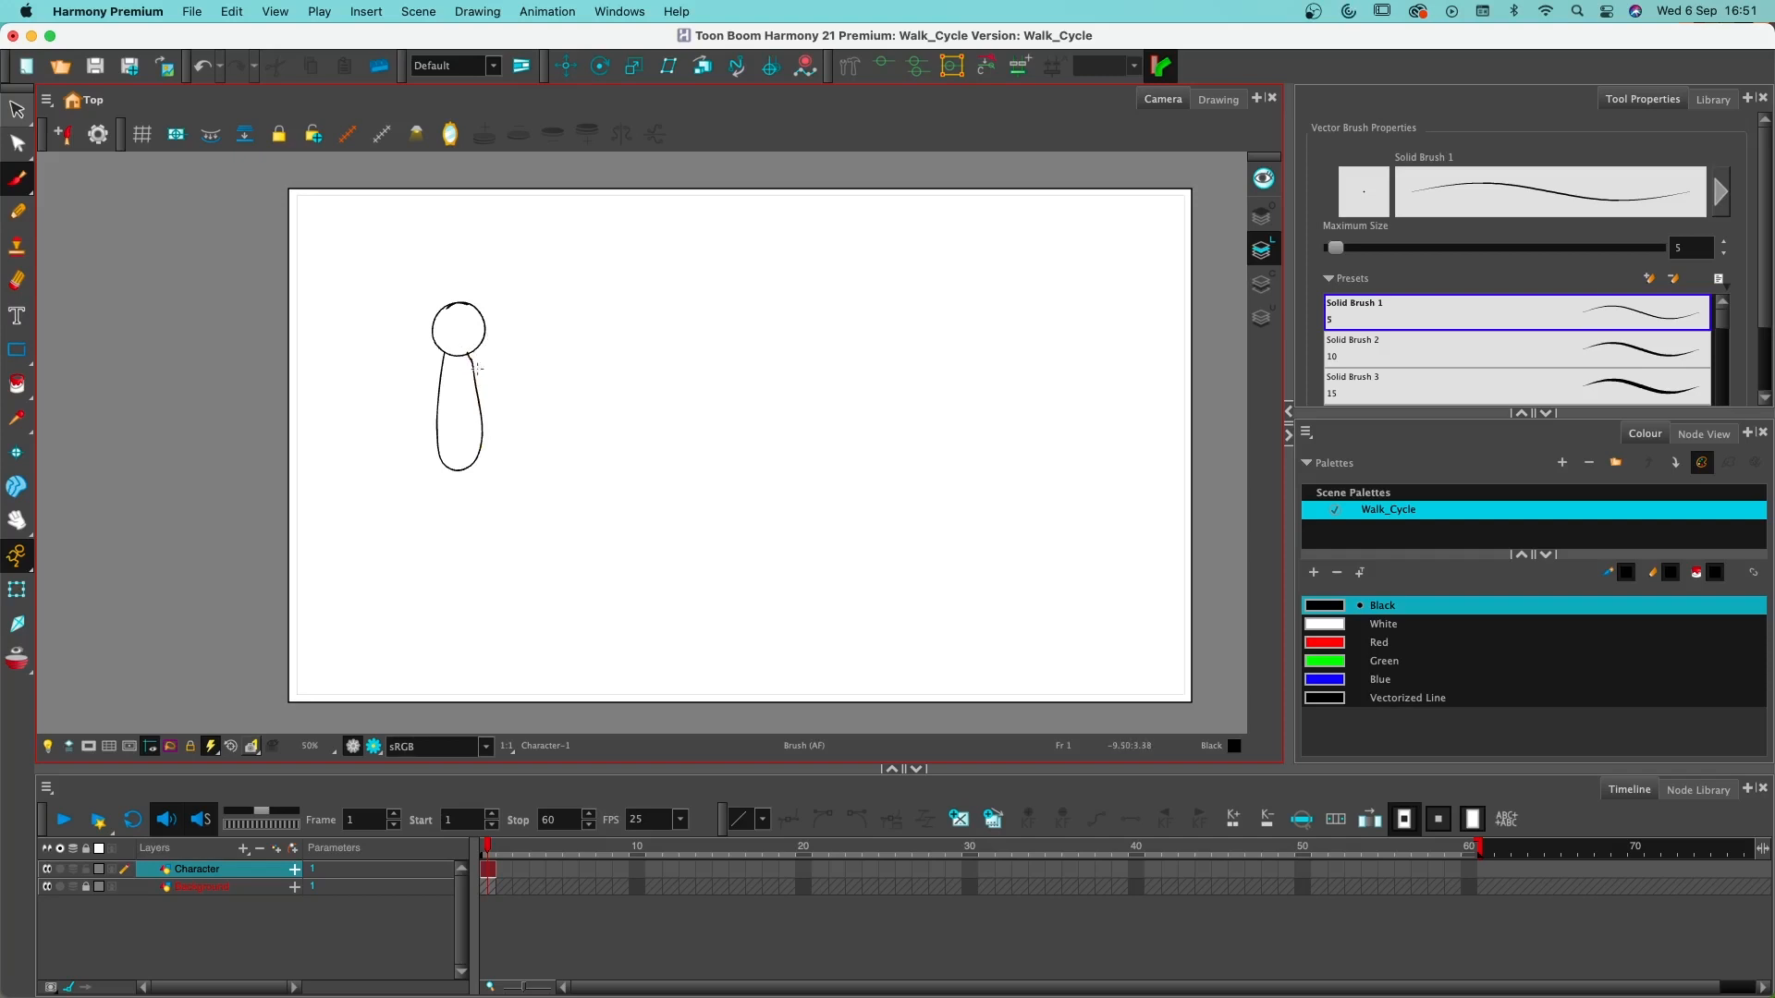
key("super+z")
- Draw the two swinging arms of the contact pose and erase the torso line crossing the rear-swinging arm's shoulder
mouse_move(430, 378)
left_mouse_down()
mouse_move(396, 469)
mouse_move(460, 366)
left_mouse_up()
key("2")
key("alt+e")
mouse_move(730, 383)
left_mouse_down()
mouse_move(746, 362)
mouse_move(731, 385)
left_mouse_up()
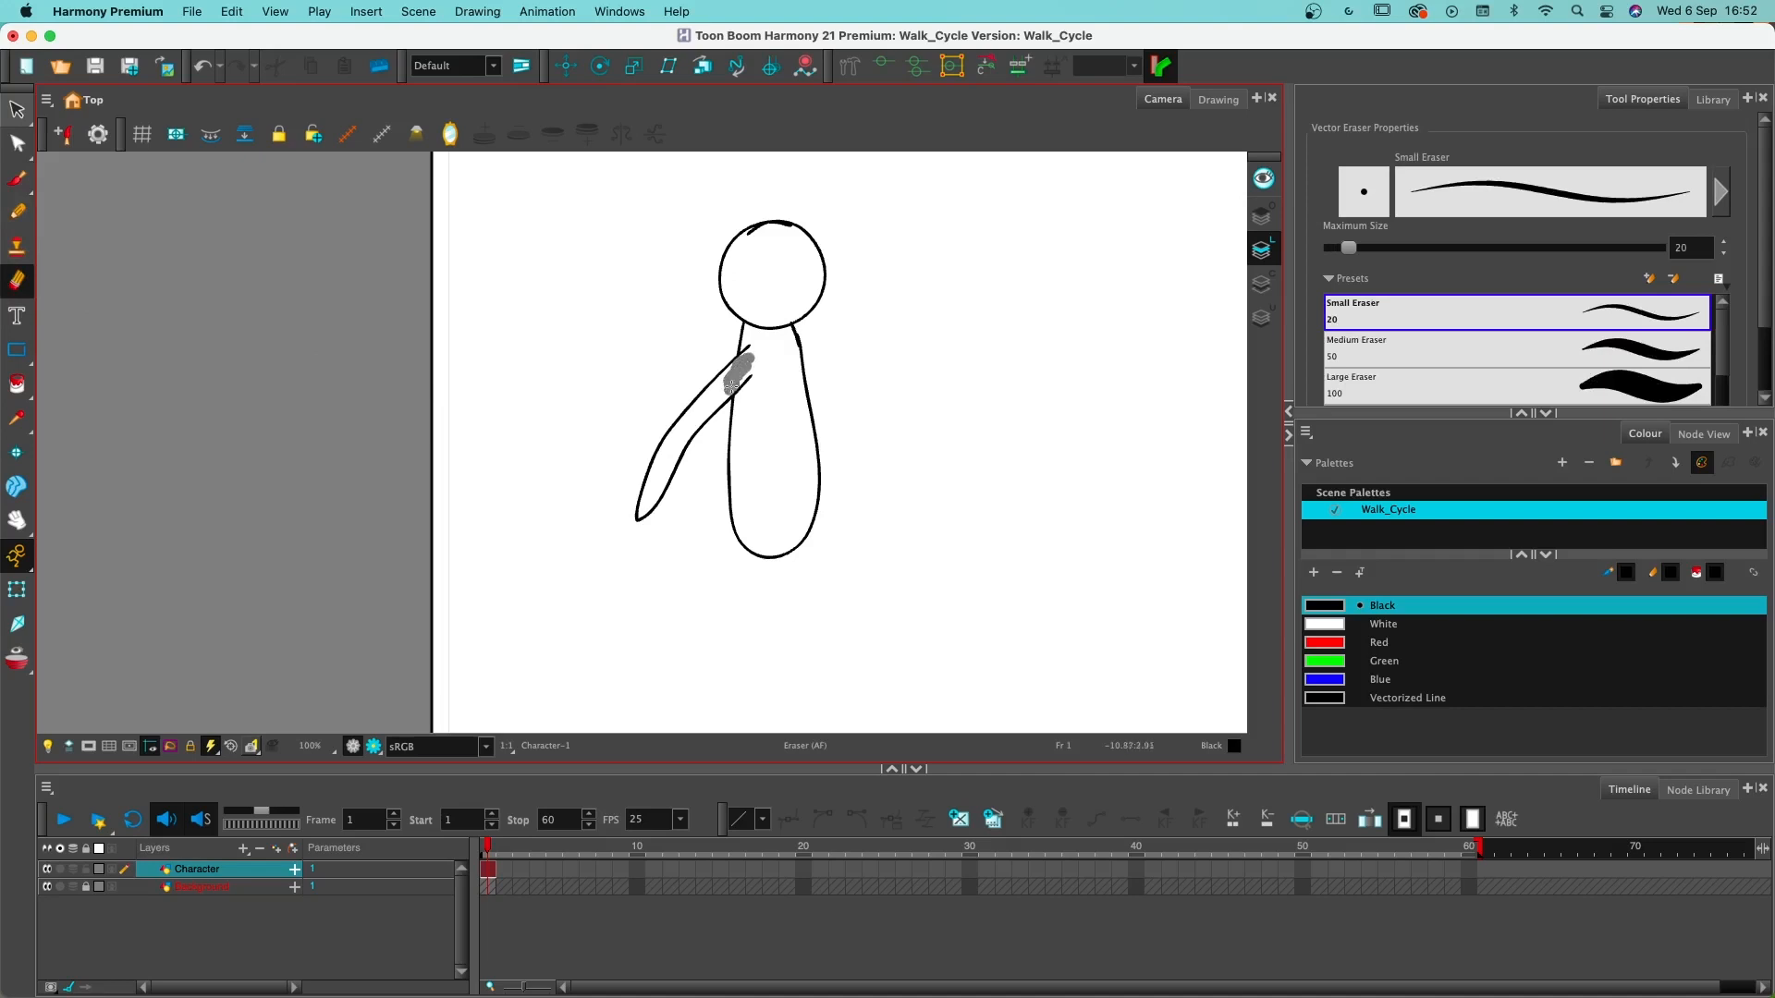
mouse_move(731, 387)
left_mouse_down()
mouse_move(708, 399)
mouse_move(810, 527)
mouse_move(730, 478)
mouse_move(695, 407)
left_mouse_up()
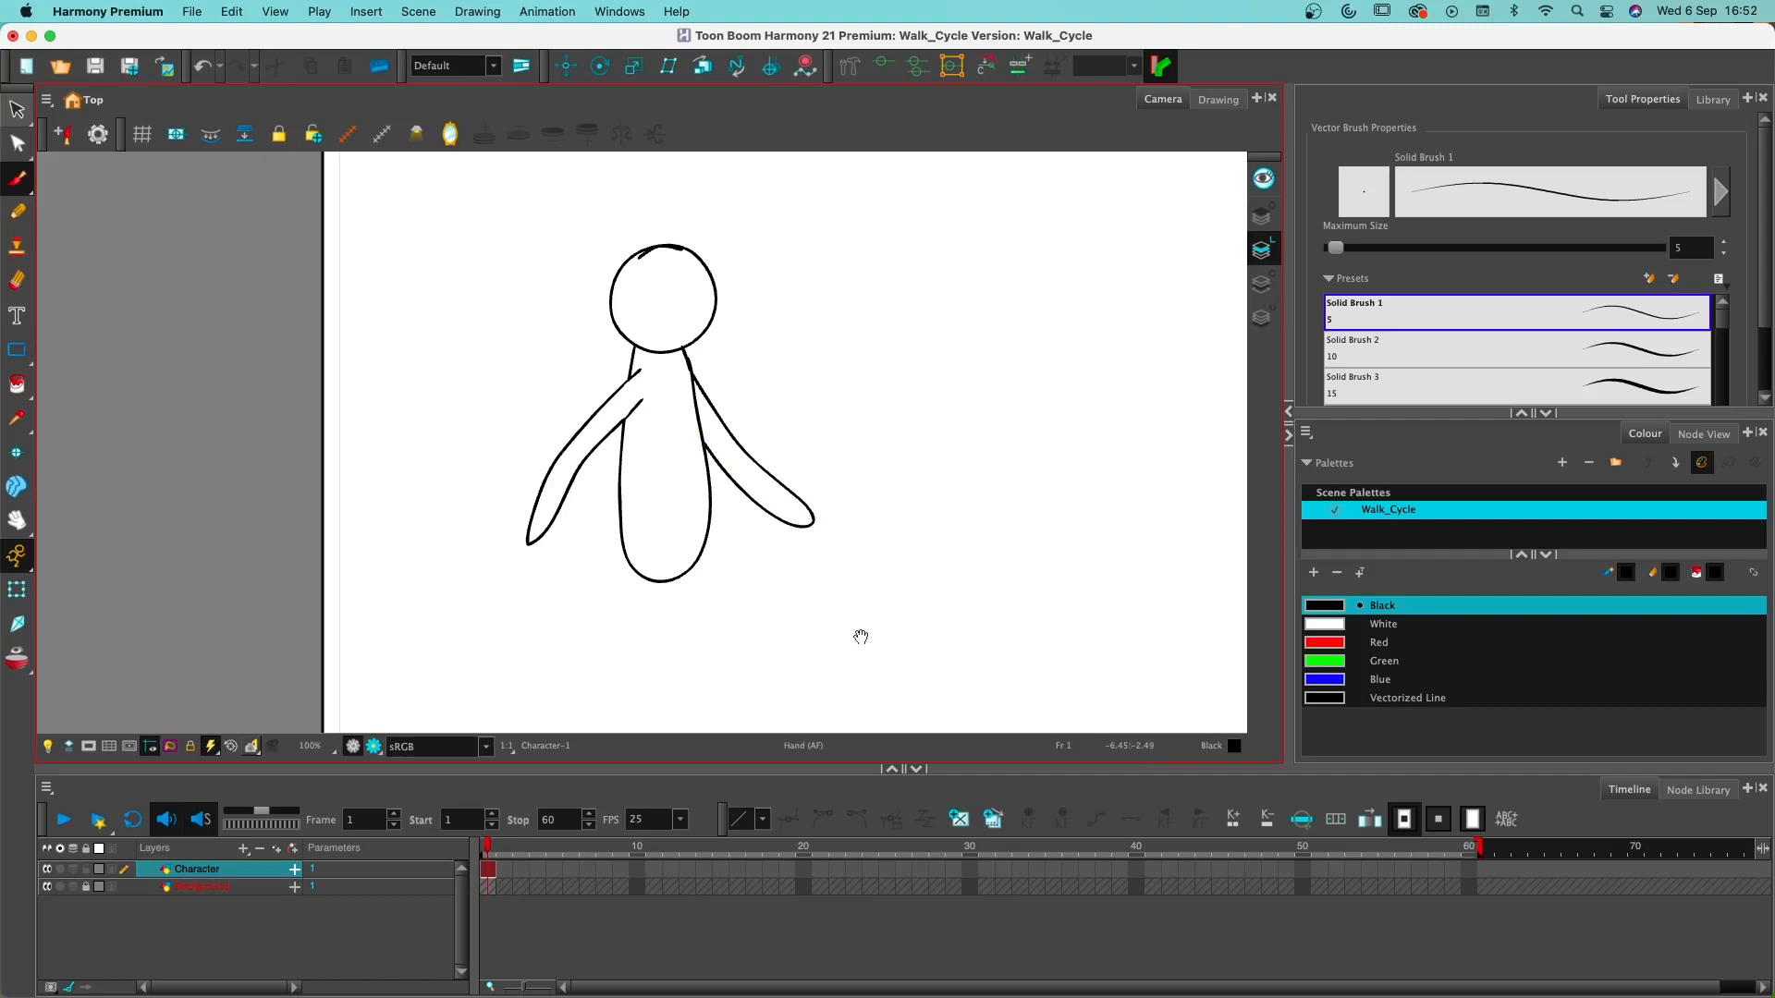
- Draw the straight front leg extending forward from the hips, with its foot resting on the heel
left_click_drag(860, 637, 888, 421)
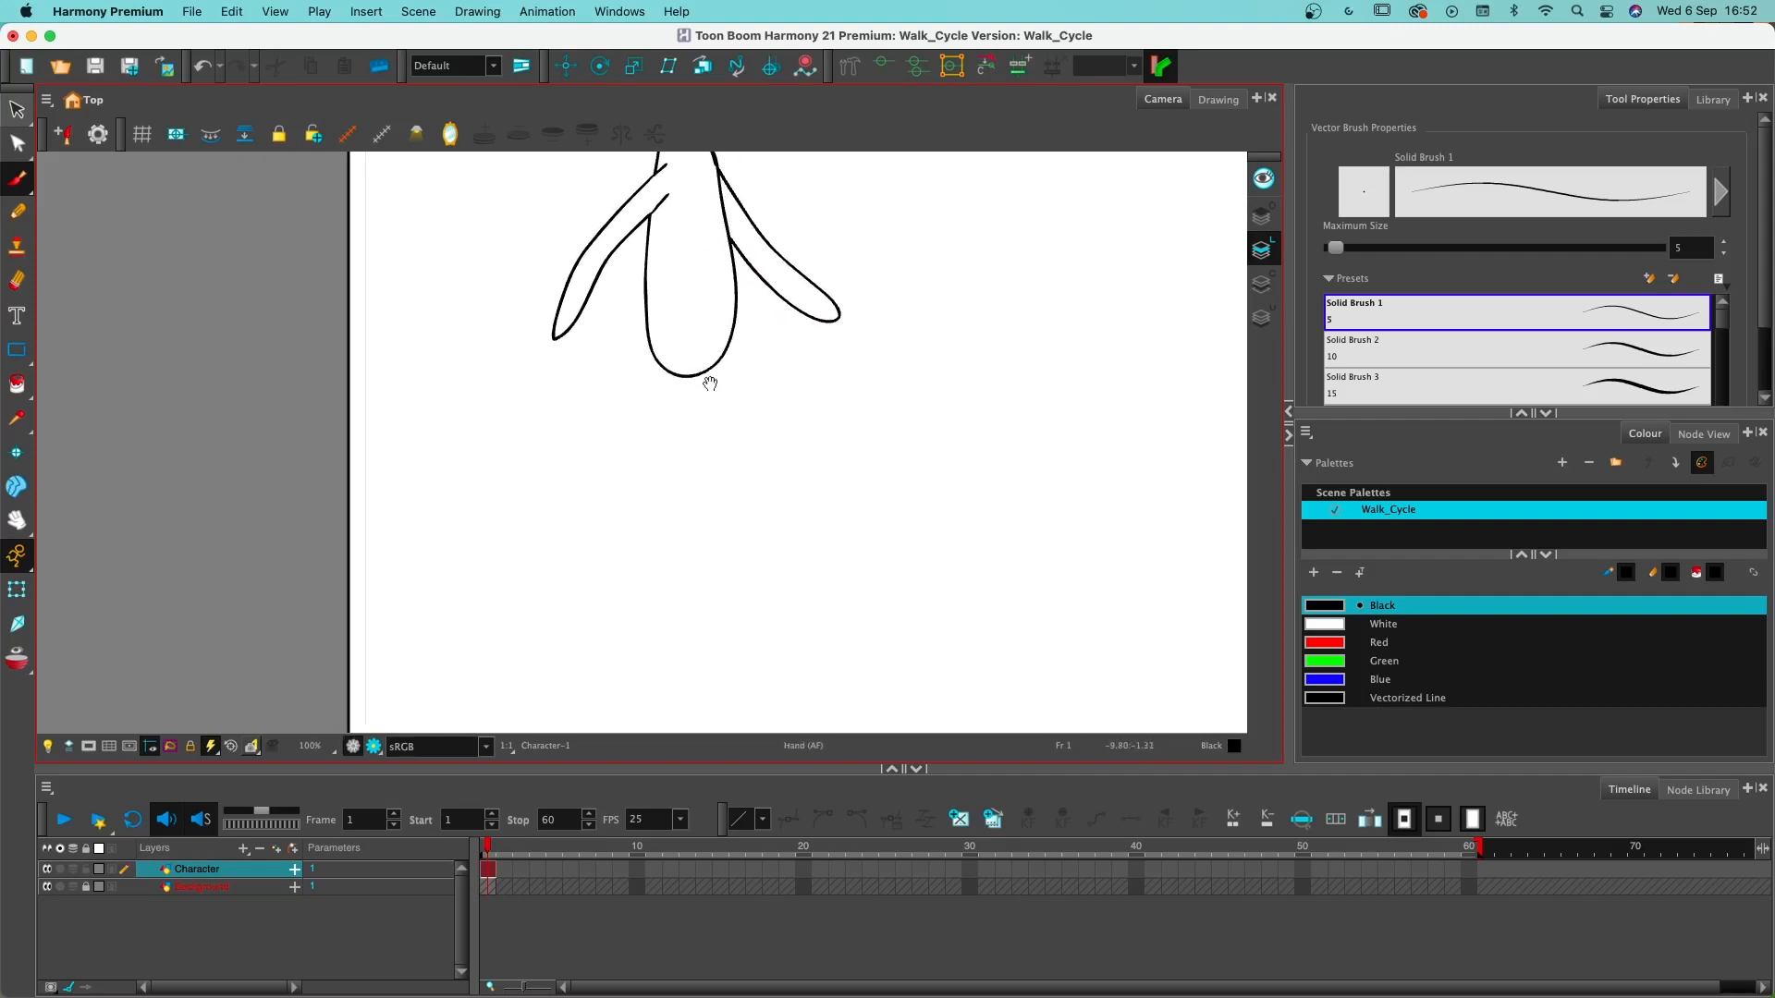
mouse_move(691, 363)
left_mouse_down()
mouse_move(810, 575)
mouse_move(880, 505)
mouse_move(815, 527)
left_mouse_up()
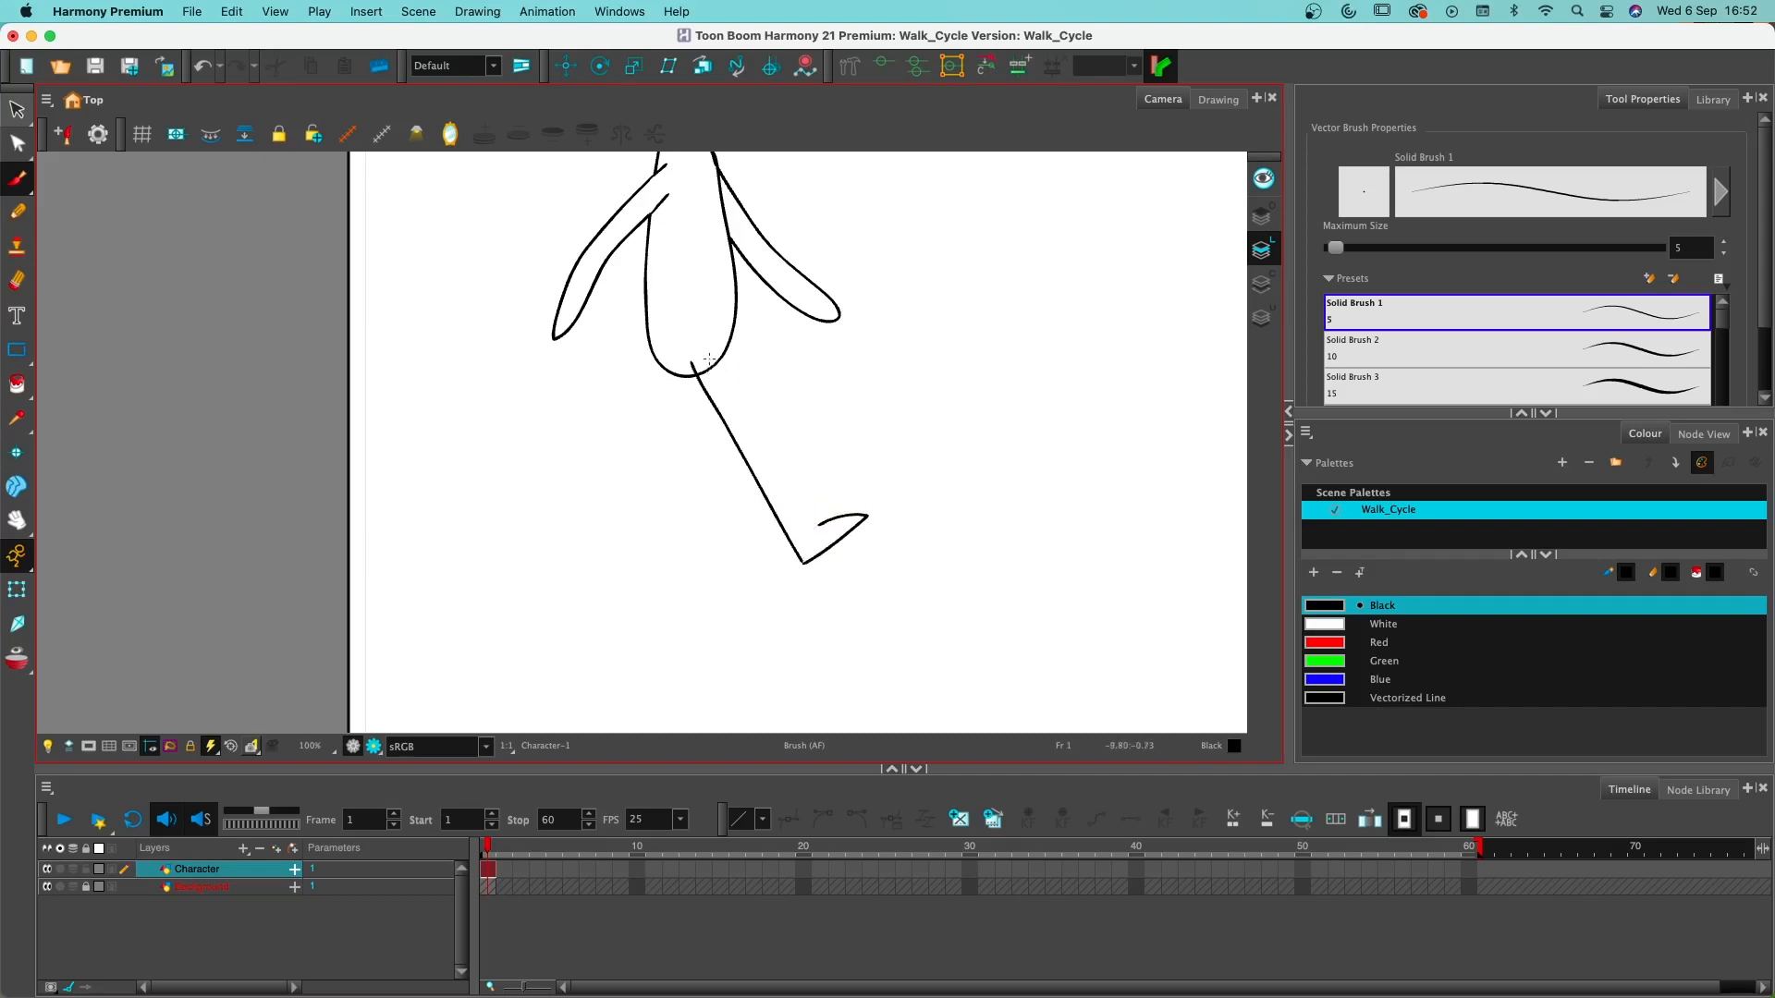
left_click_drag(709, 359, 806, 514)
scroll(797, 484, "up", 5)
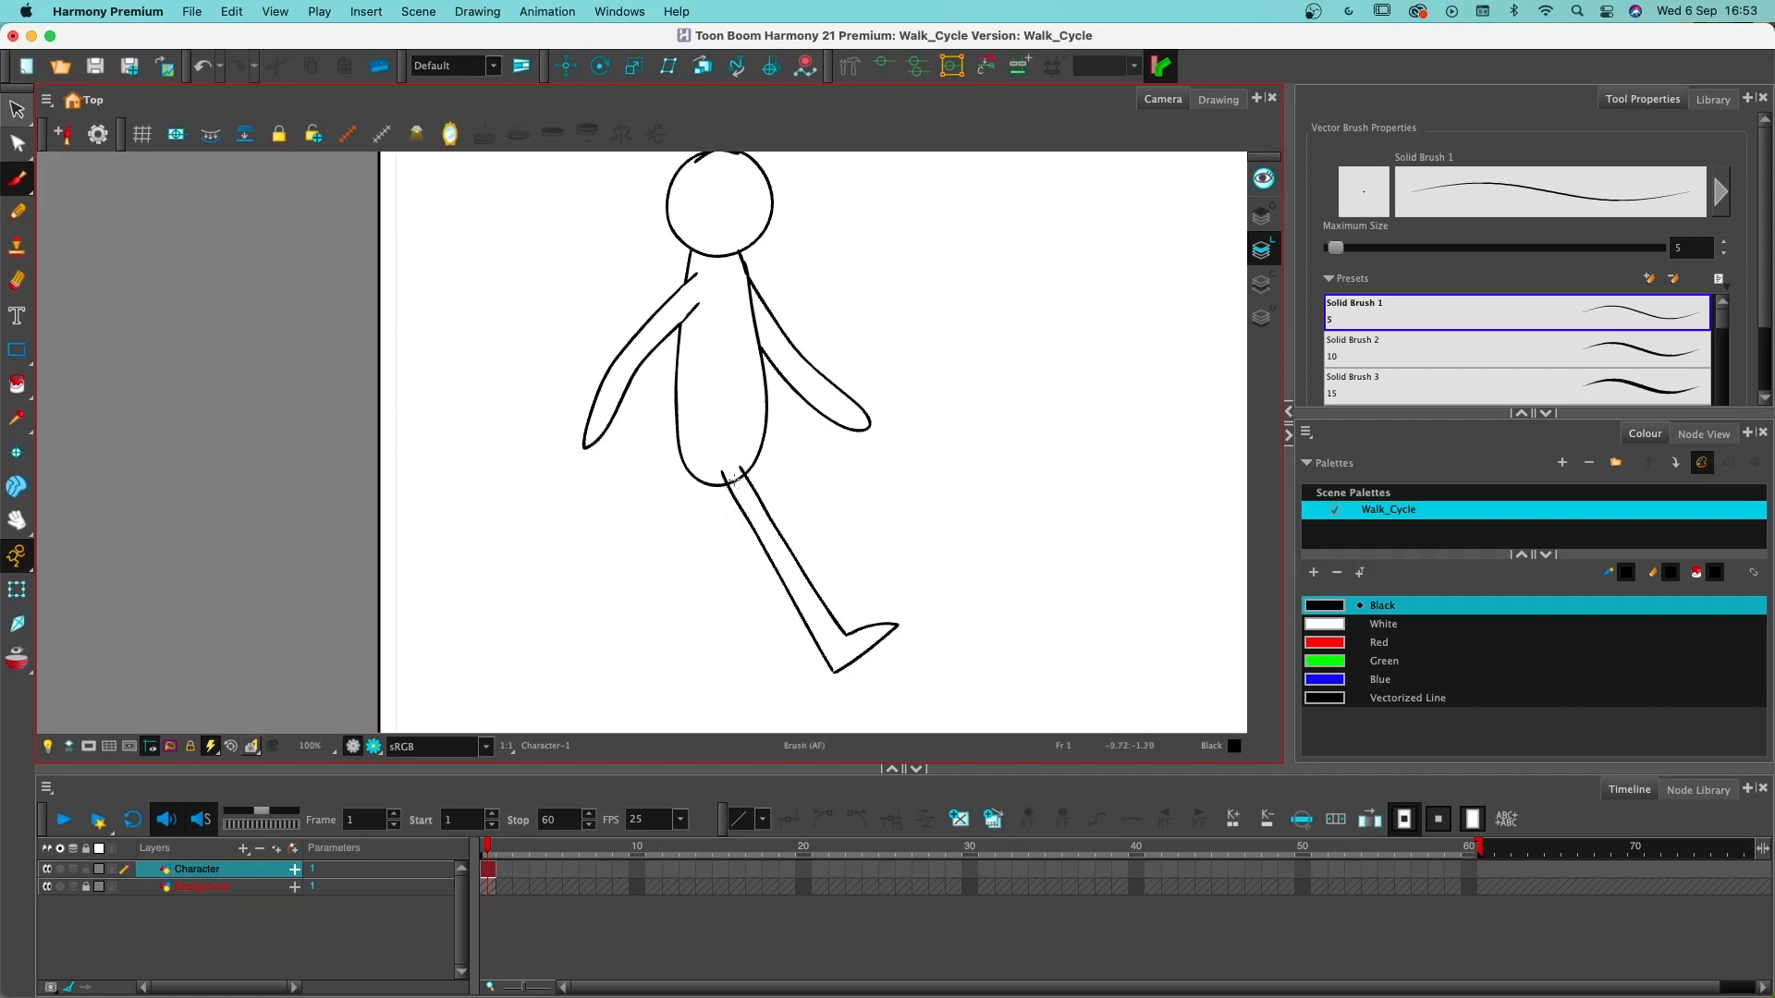
- Erase the torso outline where it crosses the top of the front leg, using the Small Eraser
key("super+z")
key("alt+e")
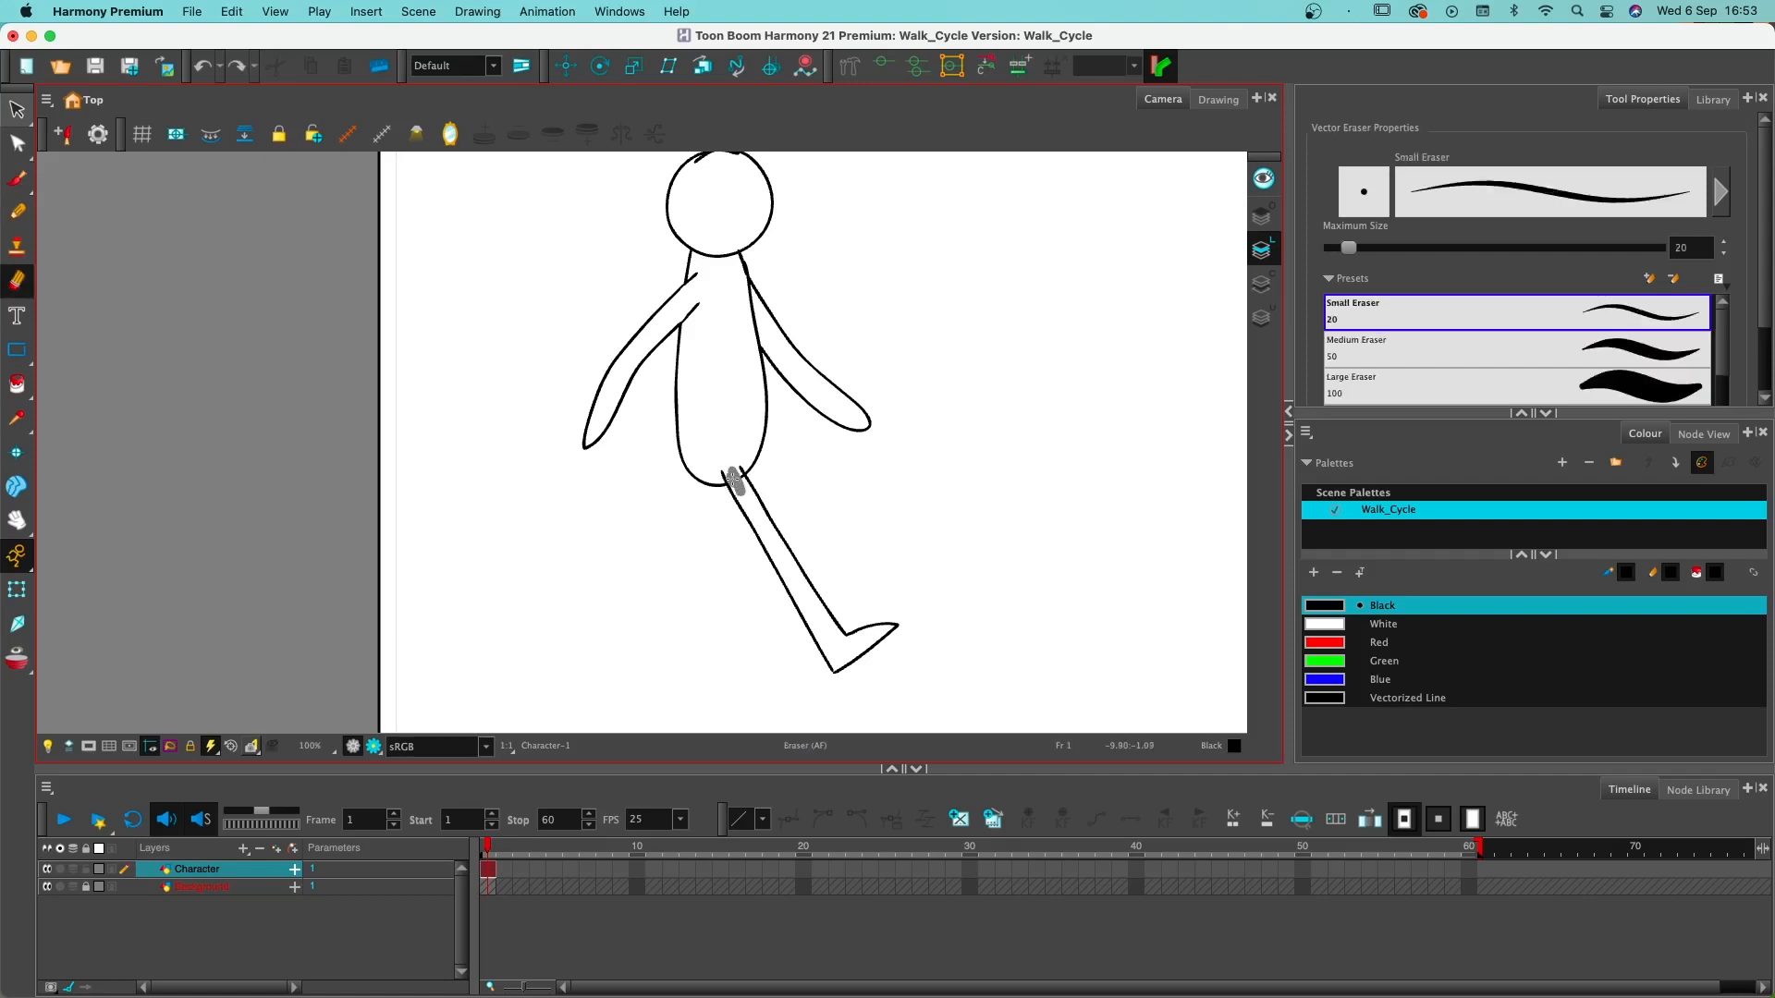
left_click_drag(736, 480, 746, 493)
key("alt+b")
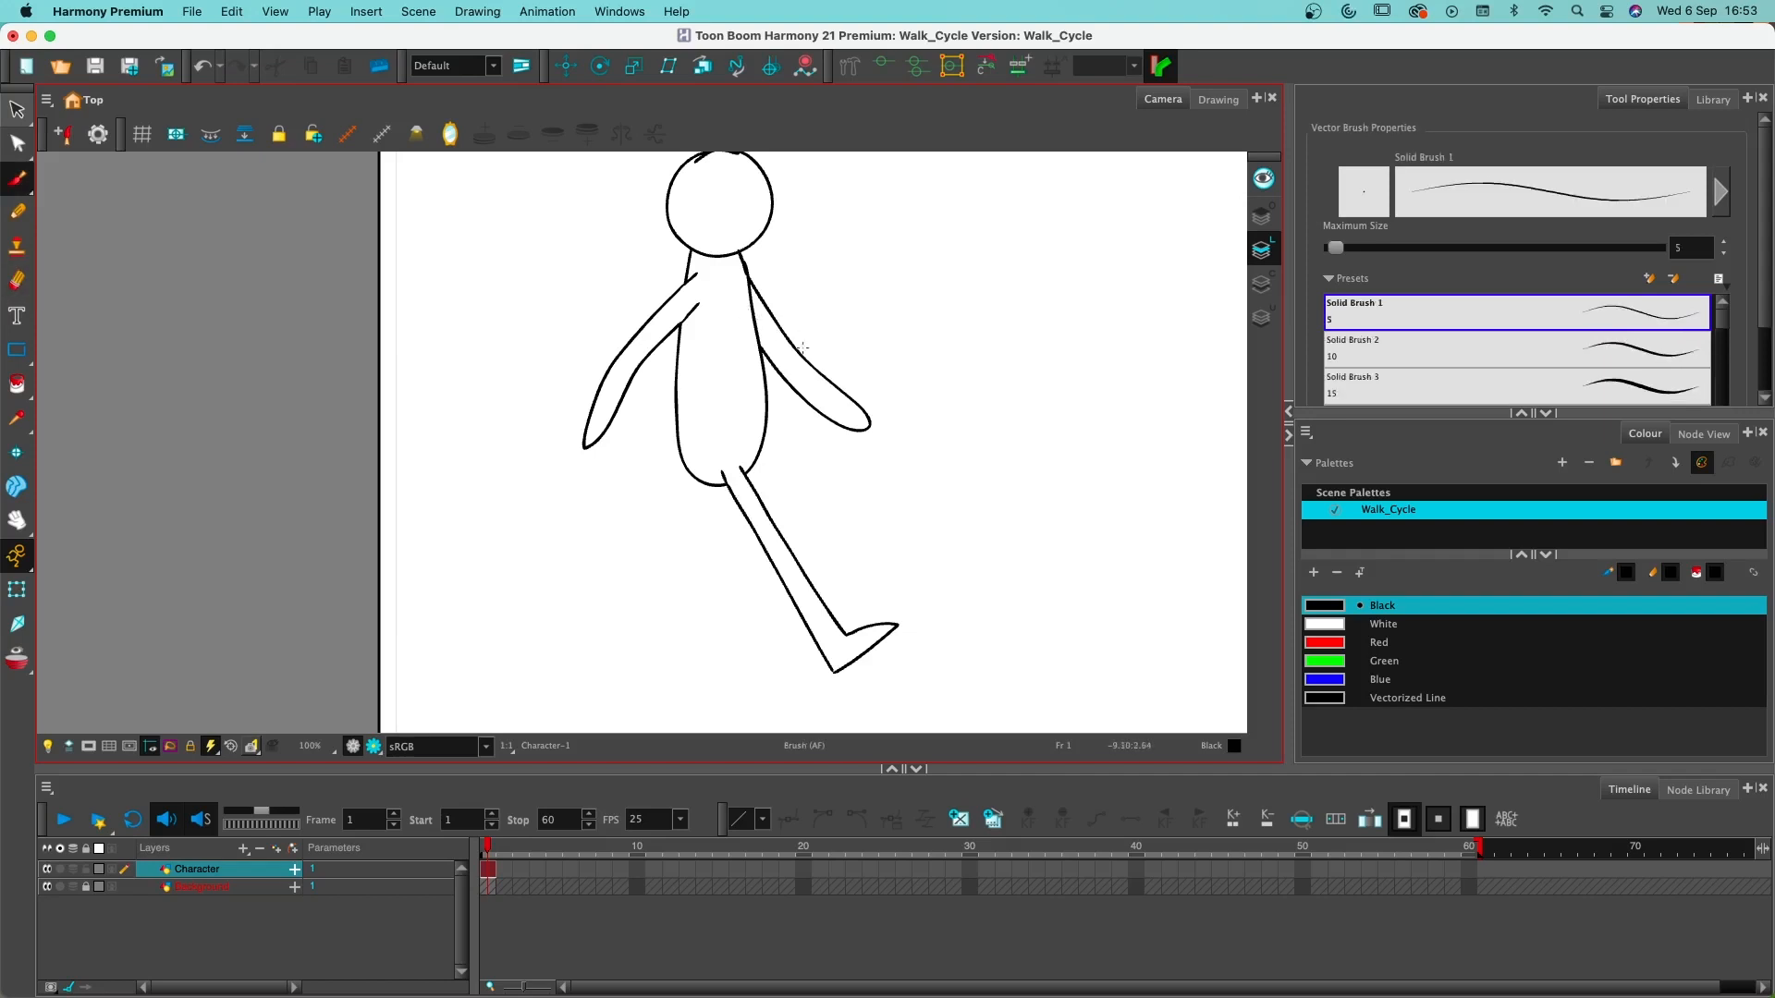
- Draw the bent back leg trailing behind the body with its foot on the toes, undoing and redrawing unsatisfactory strokes
left_click_drag(684, 480, 622, 585)
key("super+z")
mouse_move(685, 492)
left_mouse_down()
mouse_move(643, 568)
mouse_move(590, 610)
mouse_move(636, 665)
left_mouse_up()
key("super+z")
left_click_drag(660, 666, 632, 667)
key("super+z")
mouse_move(656, 675)
left_mouse_down()
mouse_move(607, 653)
mouse_move(634, 661)
mouse_move(611, 626)
mouse_move(668, 573)
mouse_move(706, 490)
left_mouse_up()
key("super+z")
mouse_move(610, 669)
left_mouse_down()
mouse_move(573, 628)
mouse_move(612, 621)
left_mouse_up()
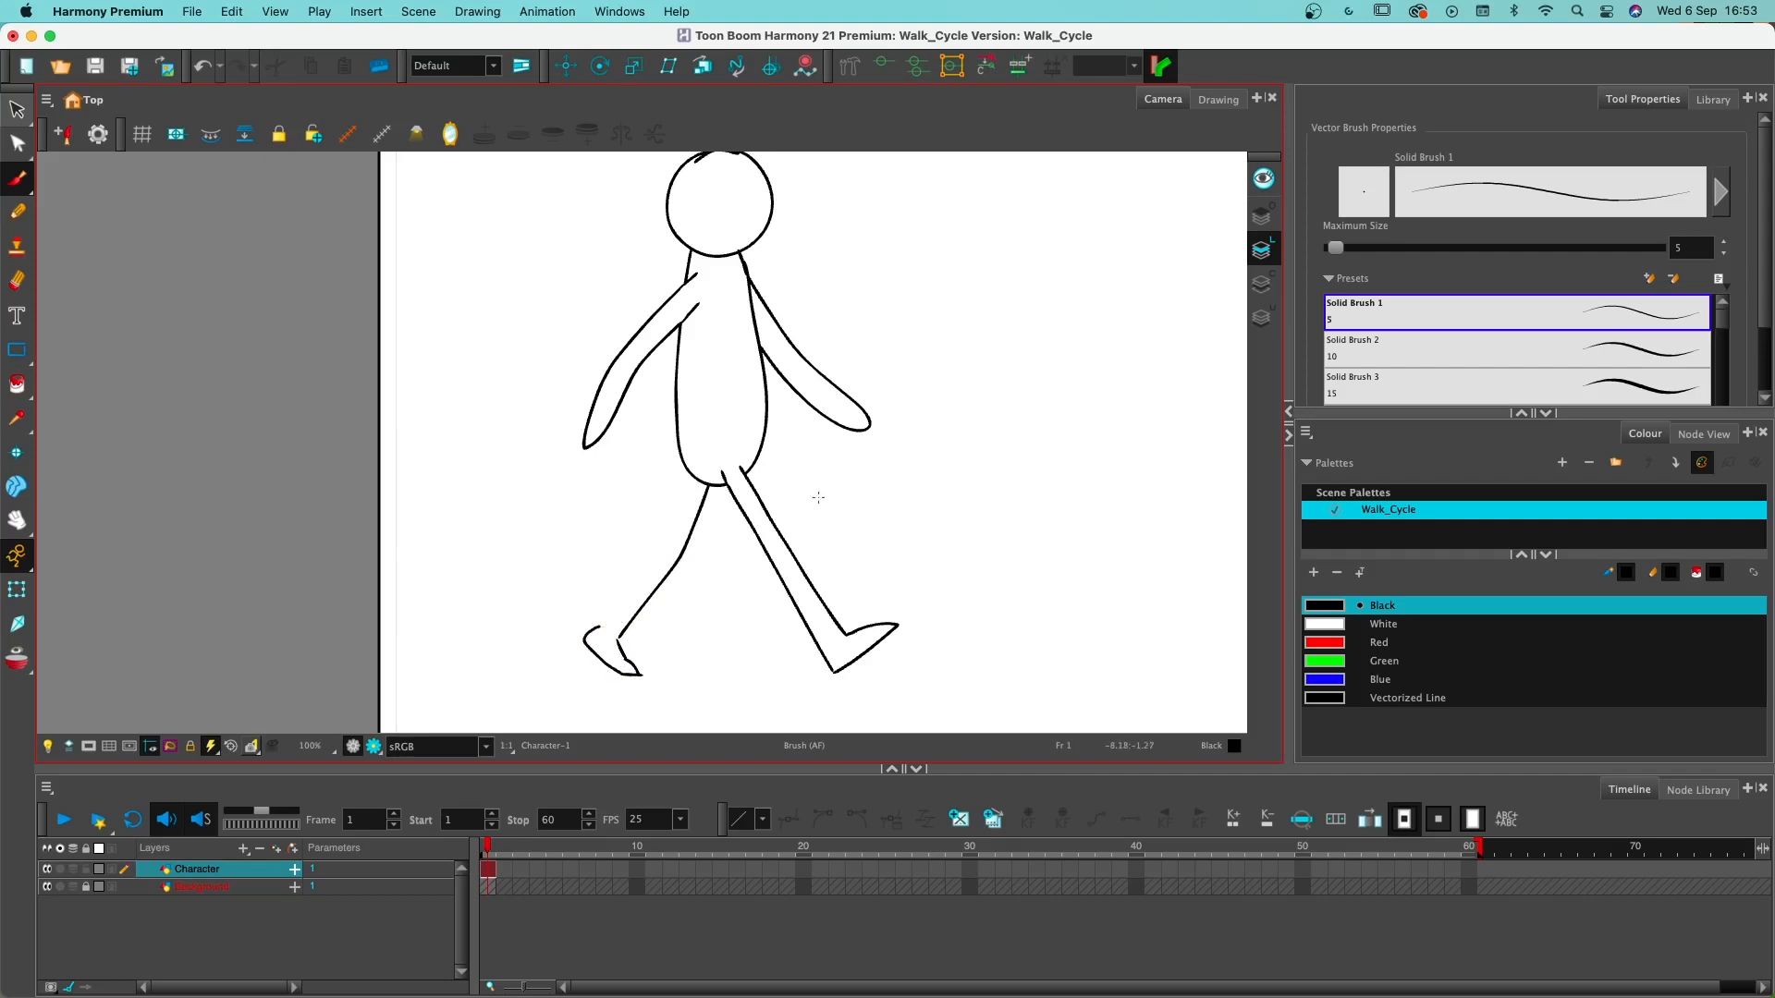
key("super+z")
mouse_move(637, 674)
left_mouse_down()
mouse_move(566, 622)
mouse_move(616, 624)
mouse_move(597, 621)
mouse_move(667, 537)
mouse_move(697, 451)
left_mouse_up()
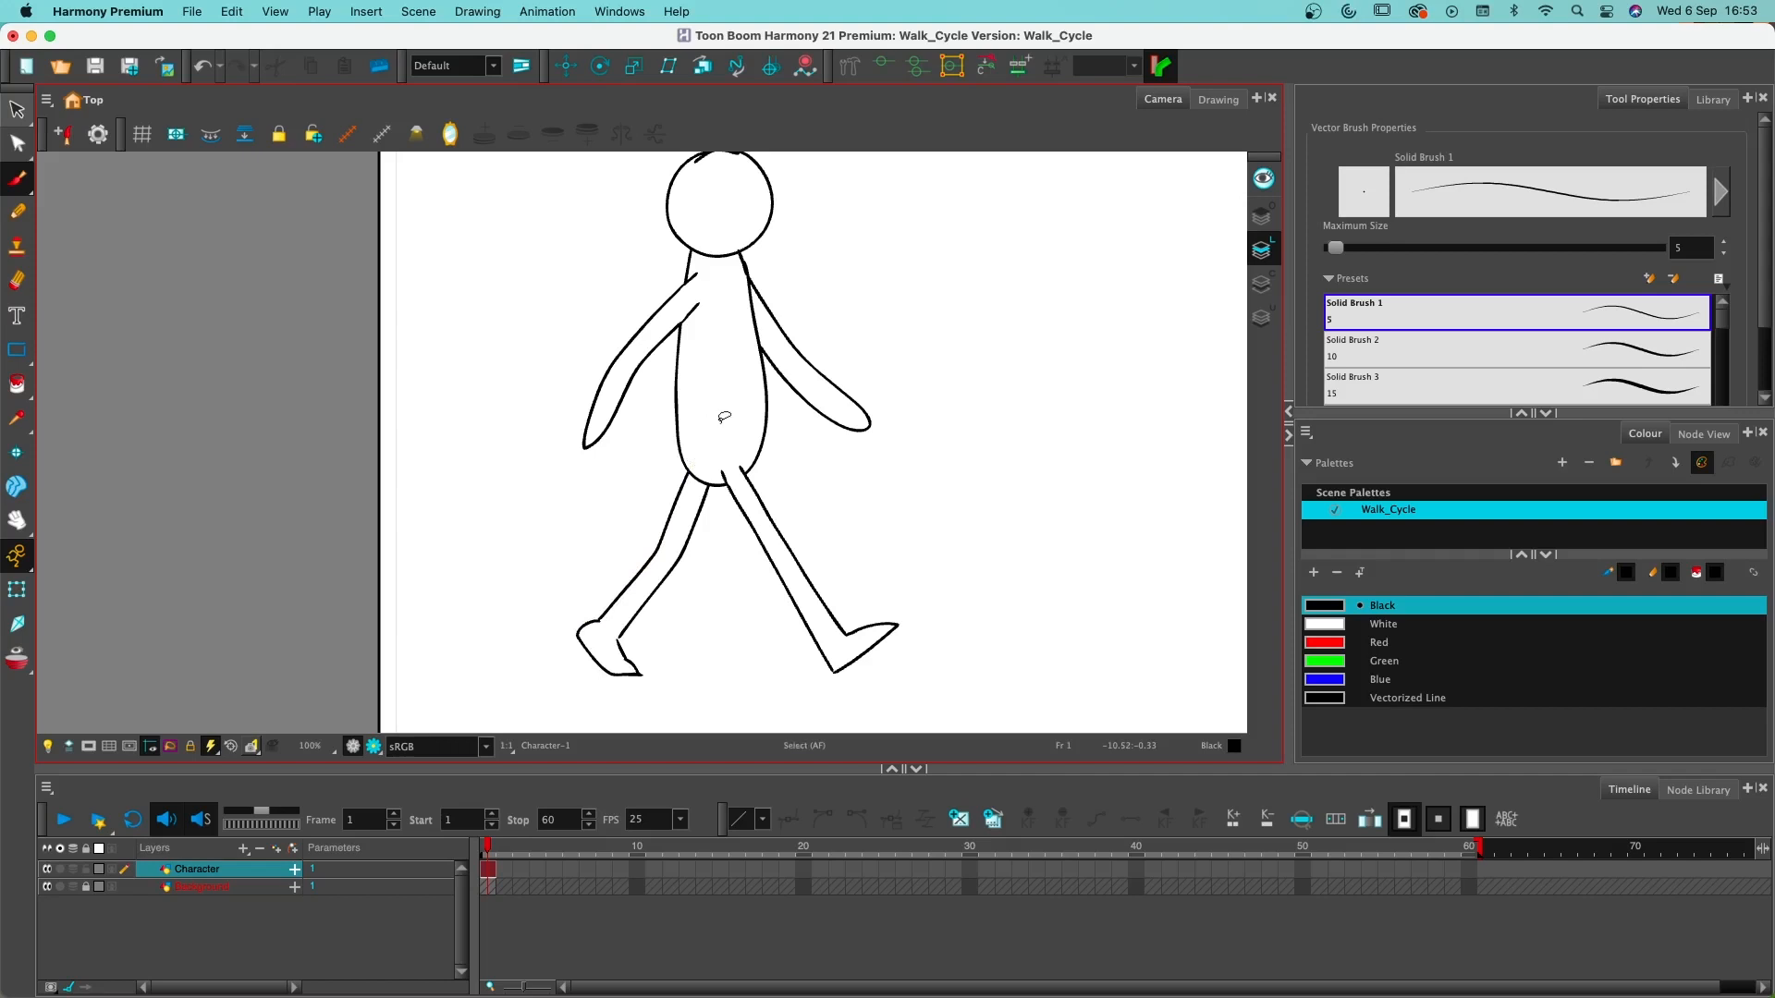
- Erase the stray overlapping line on top of the character's head using the Small Eraser
left_click_drag(813, 467, 761, 514)
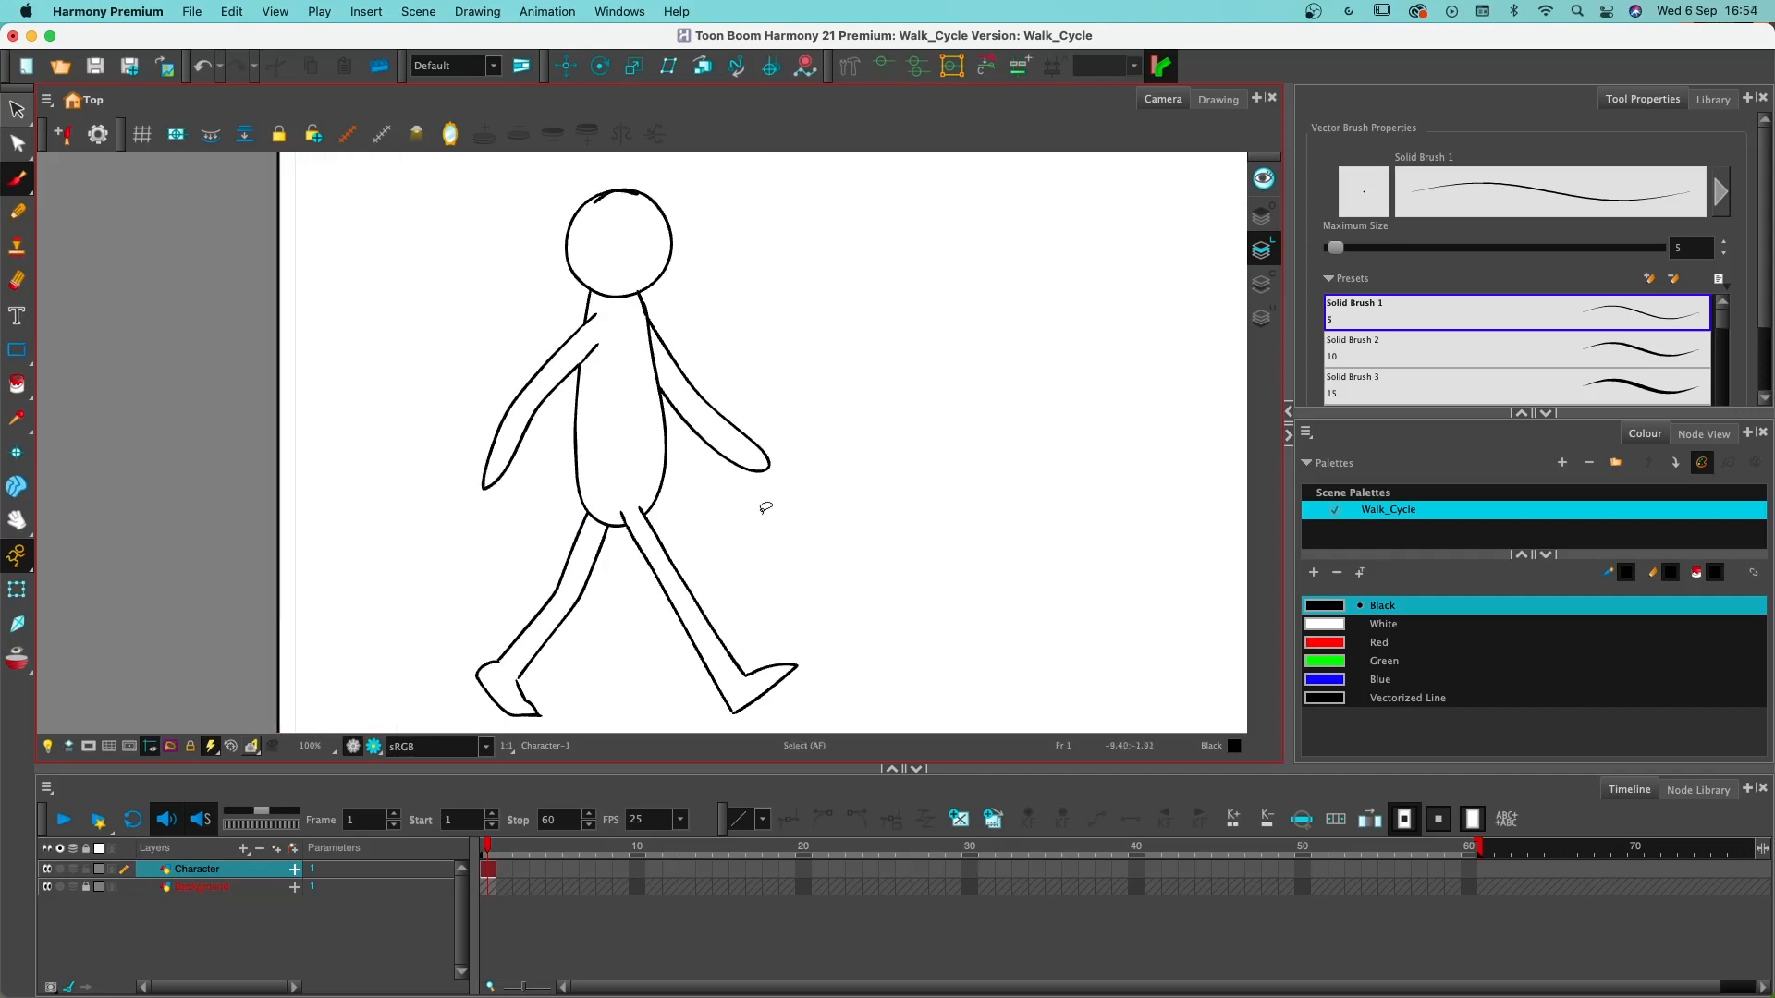
mouse_move(715, 608)
left_mouse_down()
mouse_move(737, 560)
mouse_move(733, 592)
left_mouse_up()
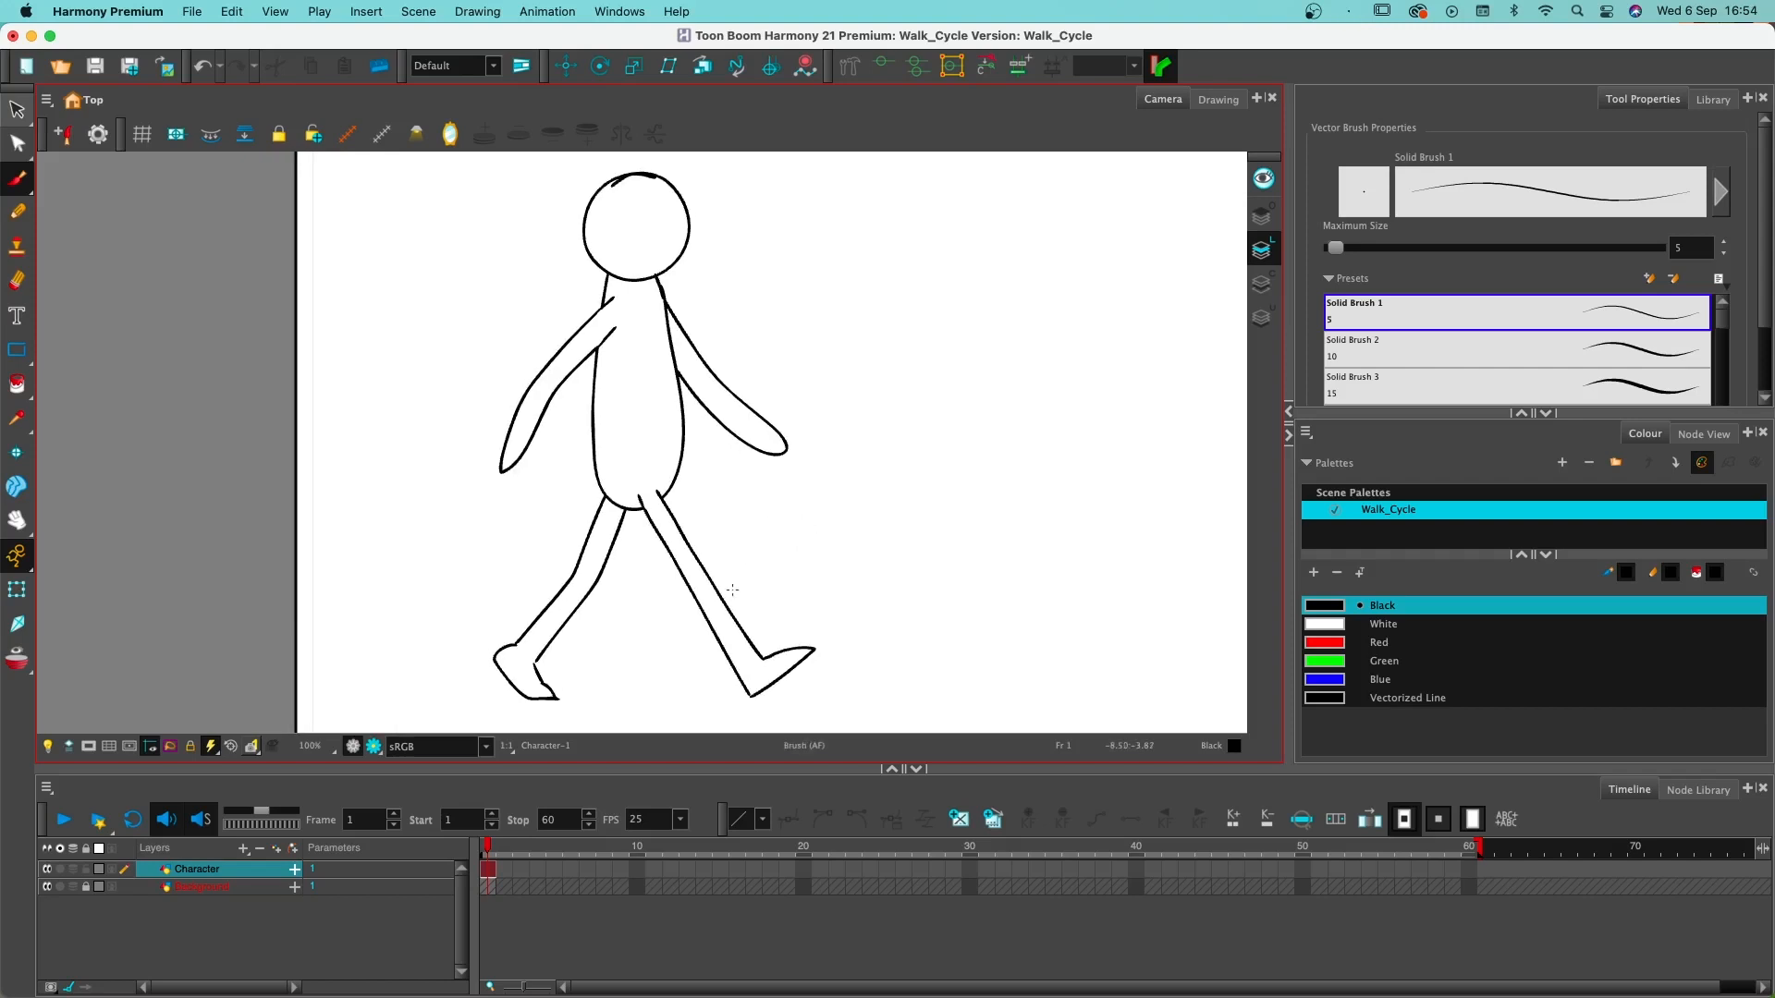
key("alt+e")
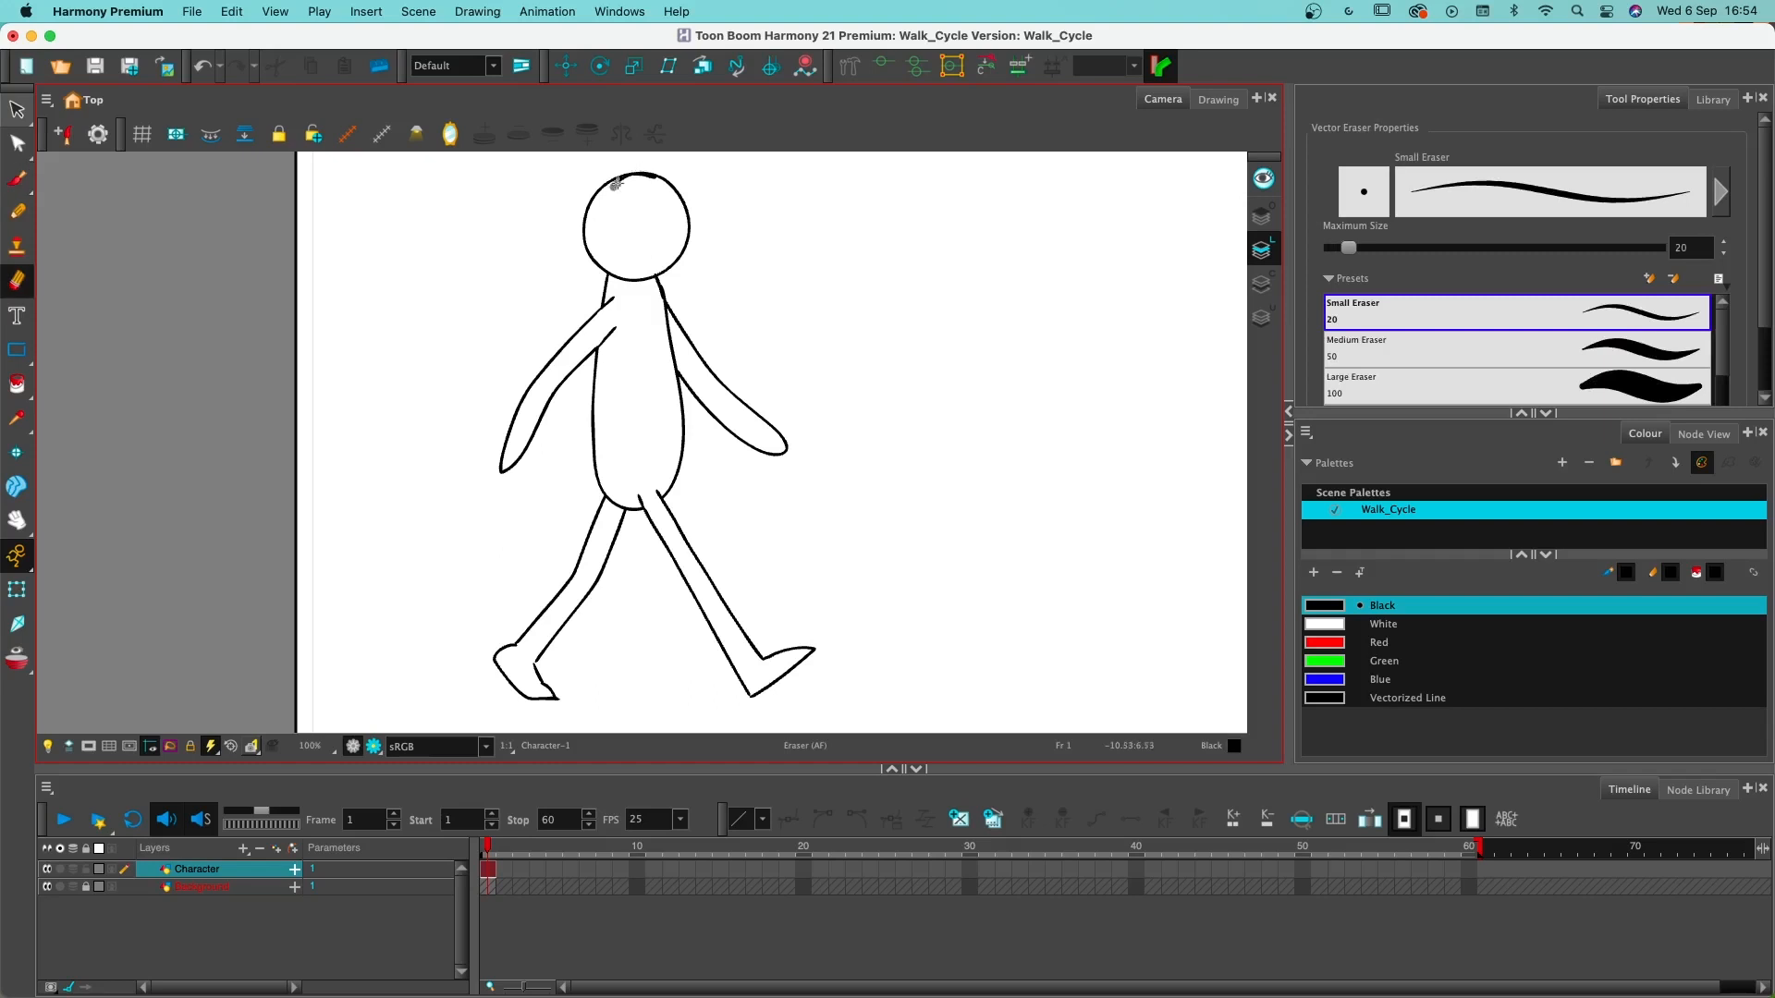
left_click_drag(612, 186, 651, 171)
- Open animatorssurvivalkit_walkcycleref3.png beside the drawing, study the opposite contact pose, and close the image
key("super")
left_click(514, 888)
key("ctrl+Up")
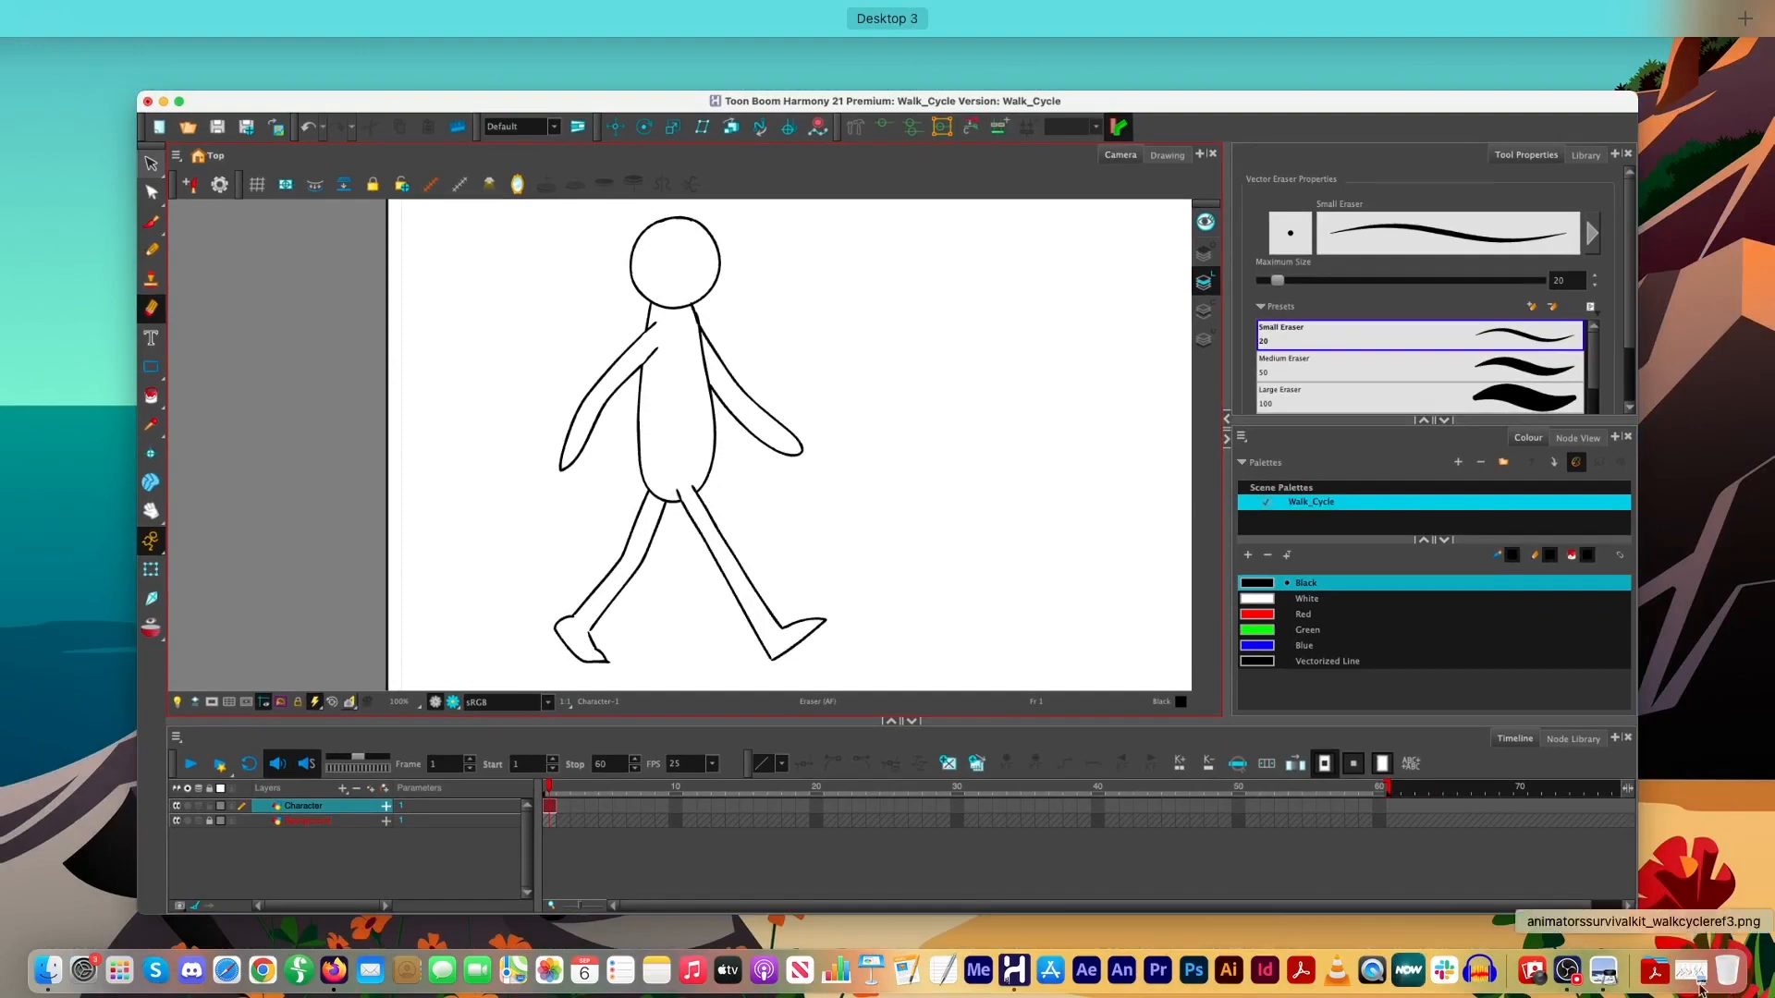
left_click(1576, 889)
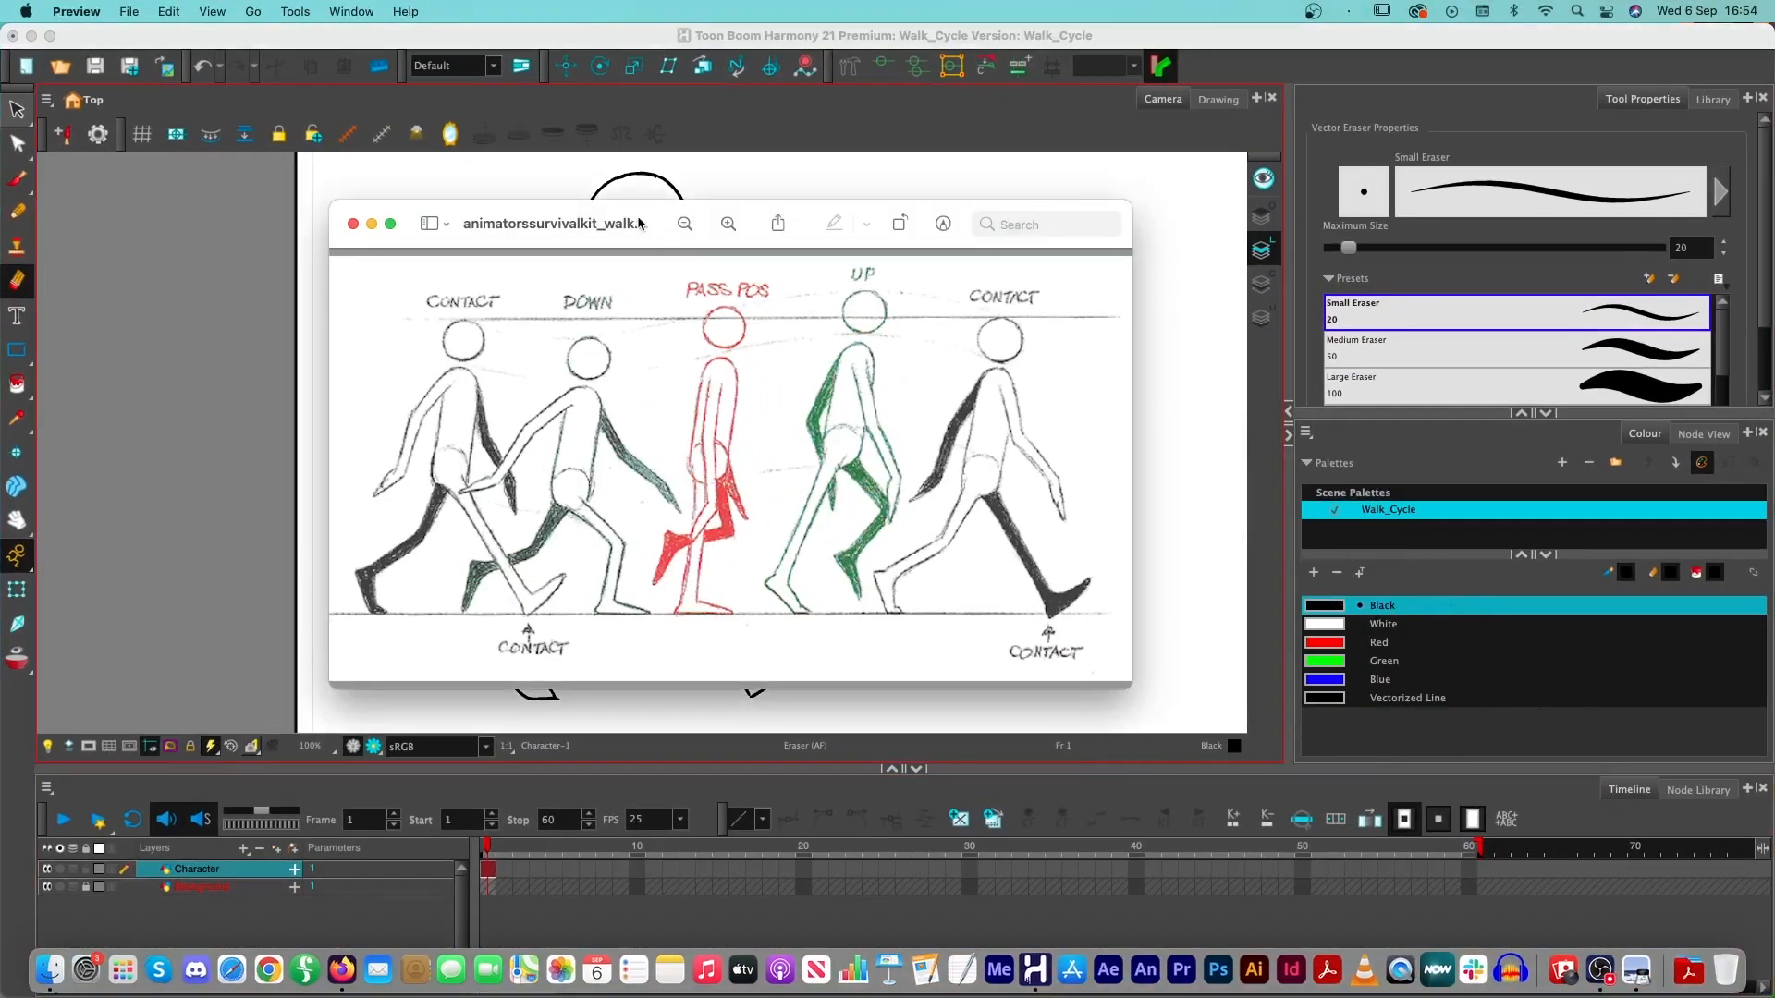
left_click_drag(637, 221, 1196, 147)
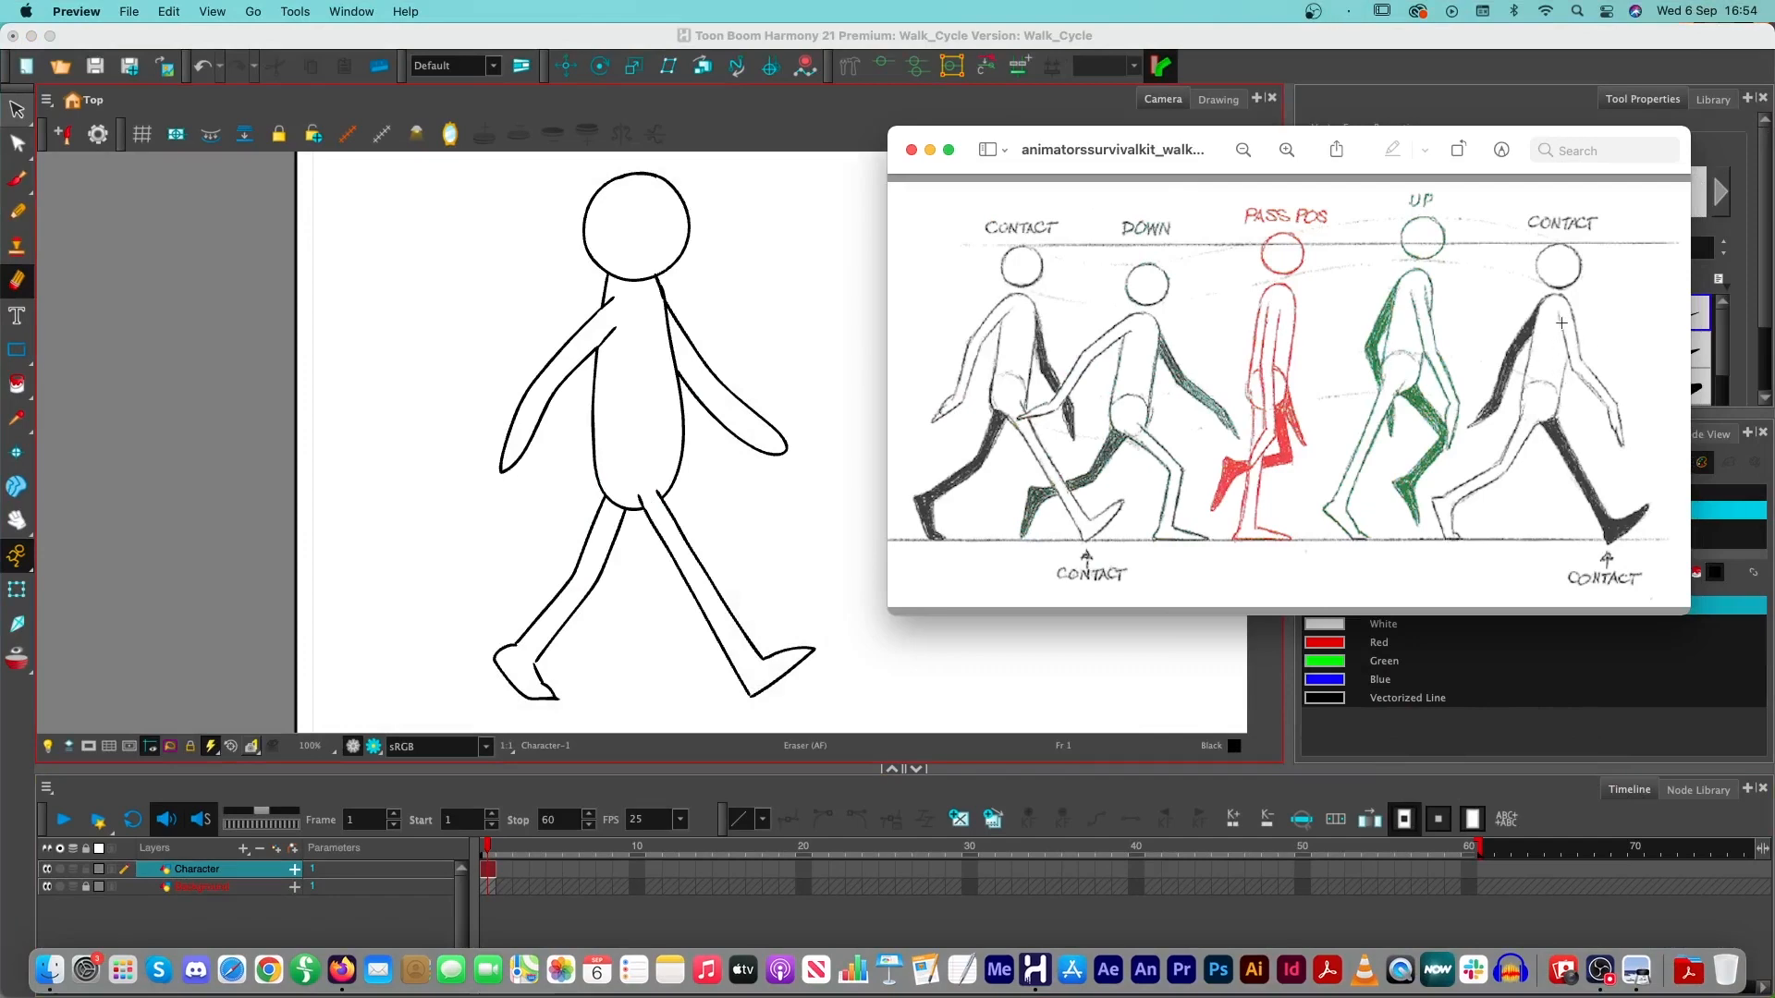
left_click(911, 150)
- Create an empty drawing at frame 2 of the Character layer and return to the contact pose on frame 1
left_click(508, 871)
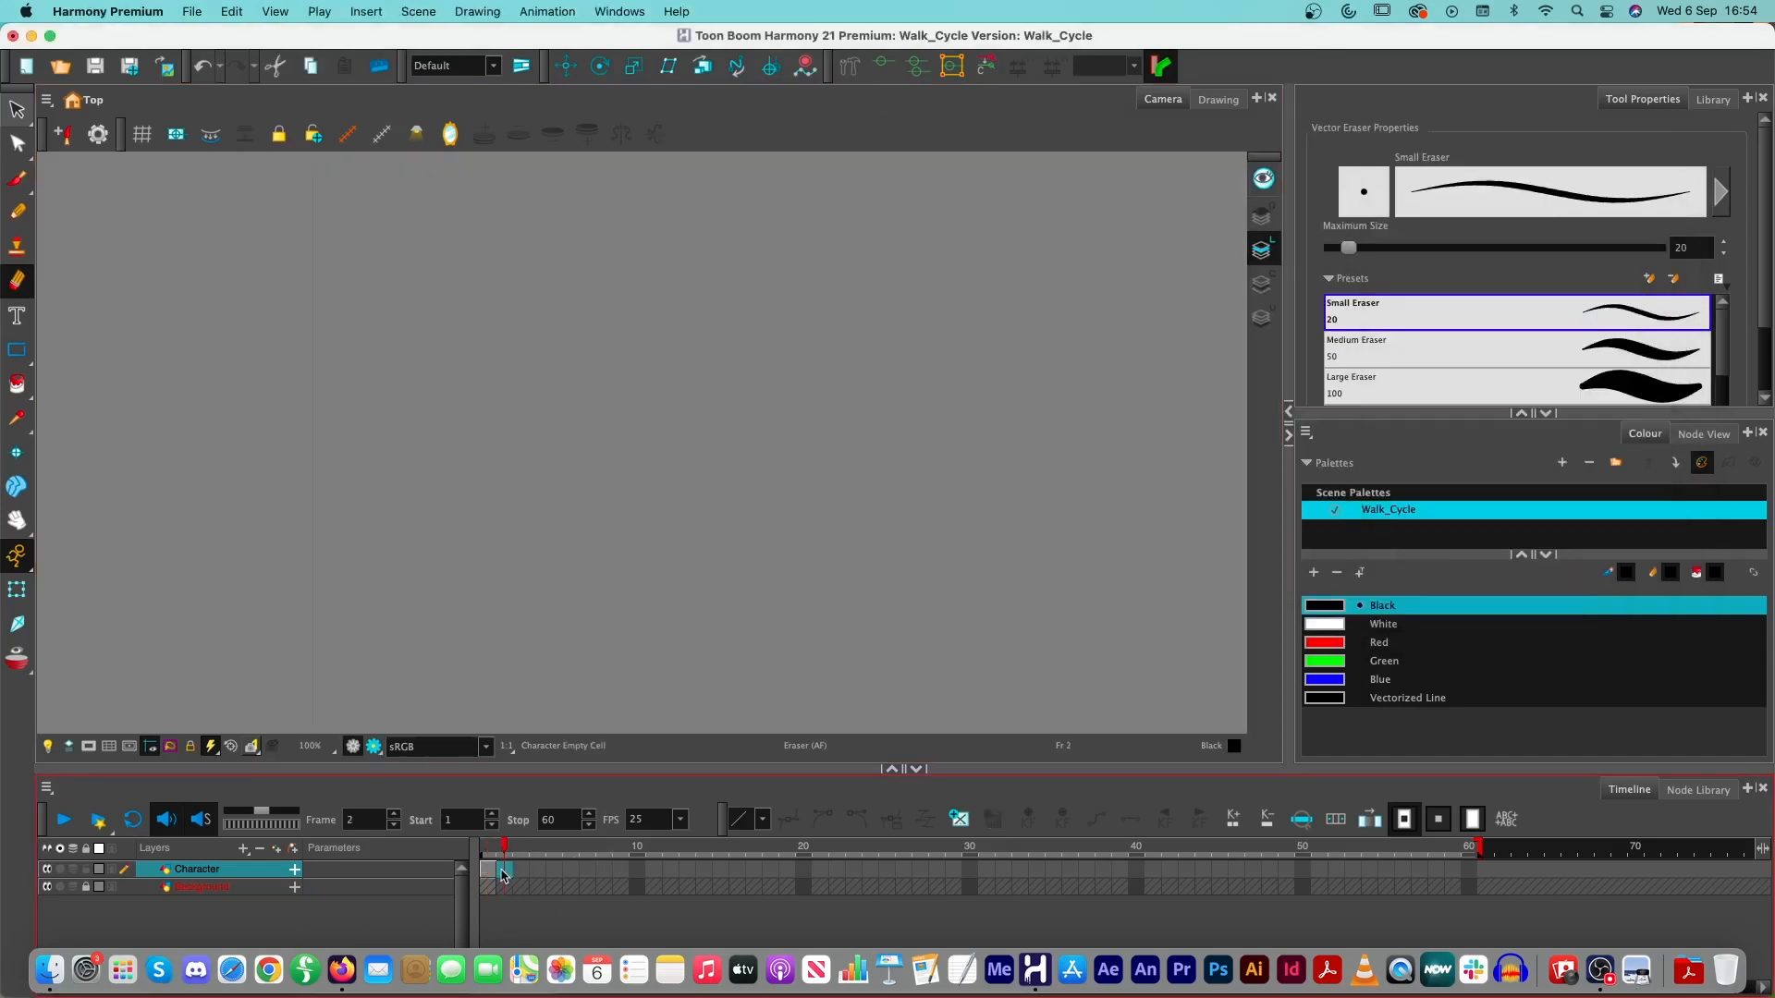
left_click(958, 819)
left_click(490, 869)
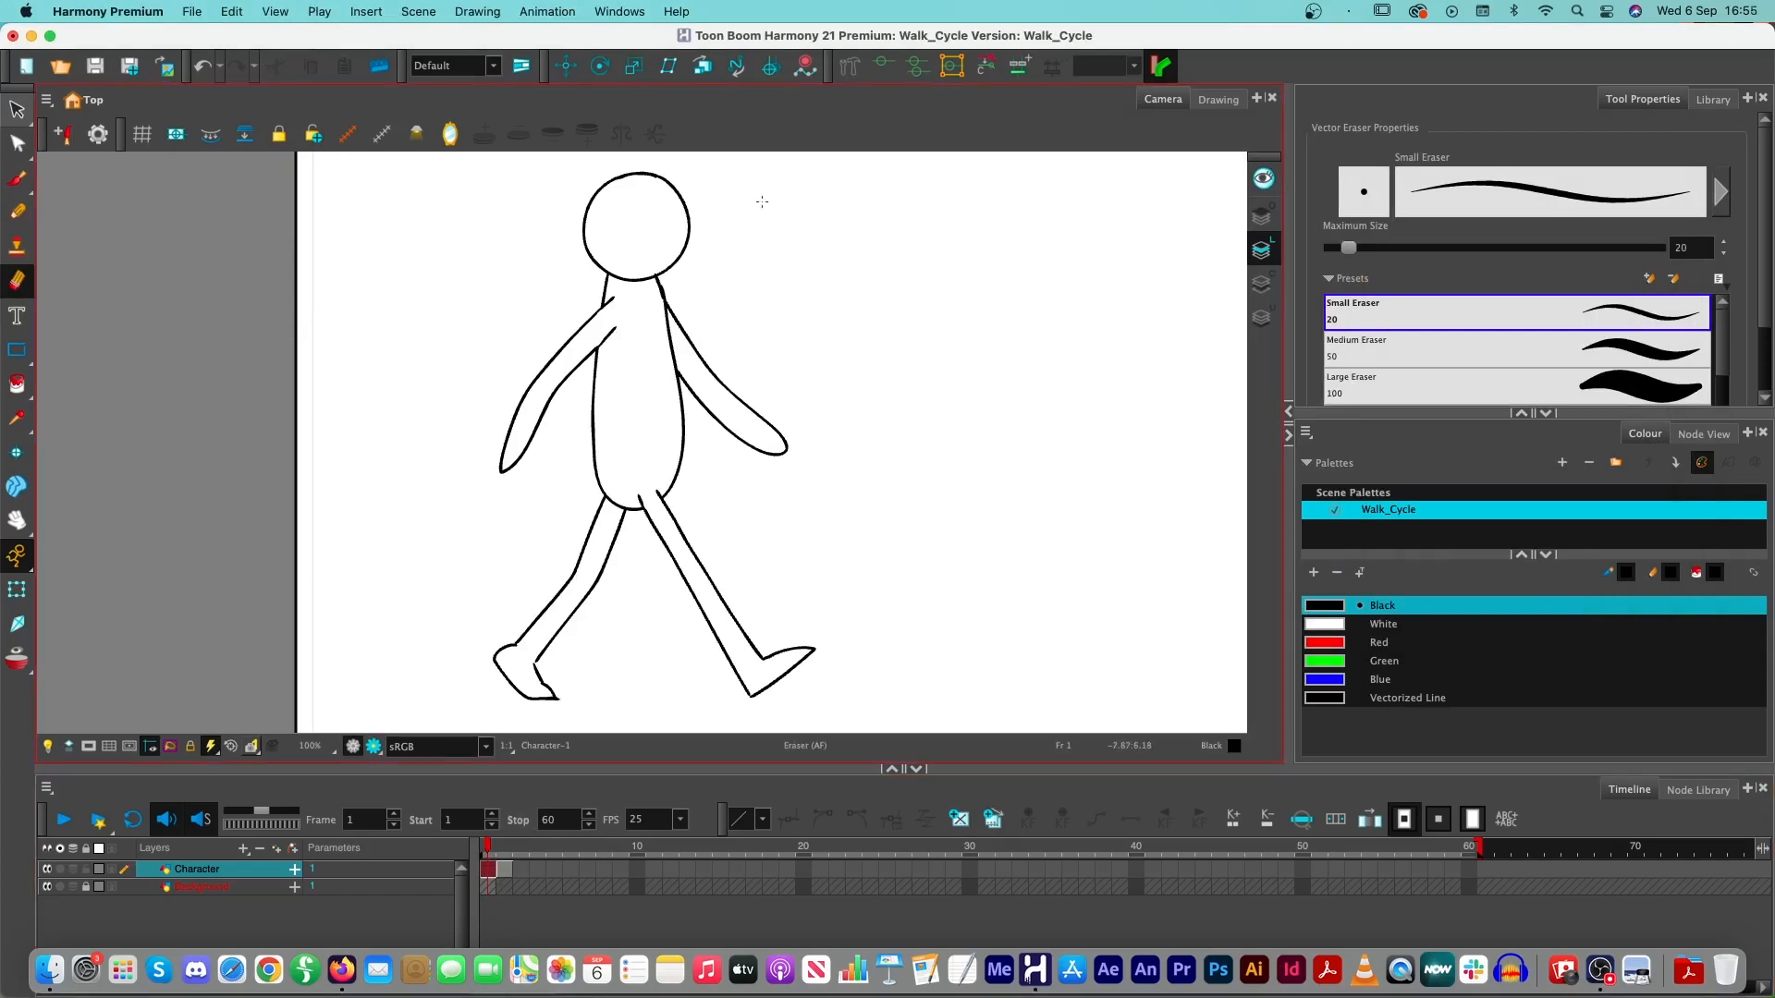
- Copy the whole contact pose from frame 1 and paste it into the Character drawing at frame 2
mouse_move(764, 212)
left_mouse_down()
mouse_move(618, 158)
mouse_move(393, 369)
mouse_move(406, 665)
mouse_move(542, 763)
mouse_move(833, 727)
mouse_move(921, 684)
mouse_move(923, 528)
mouse_move(860, 360)
mouse_move(762, 176)
left_mouse_up()
key("super+z")
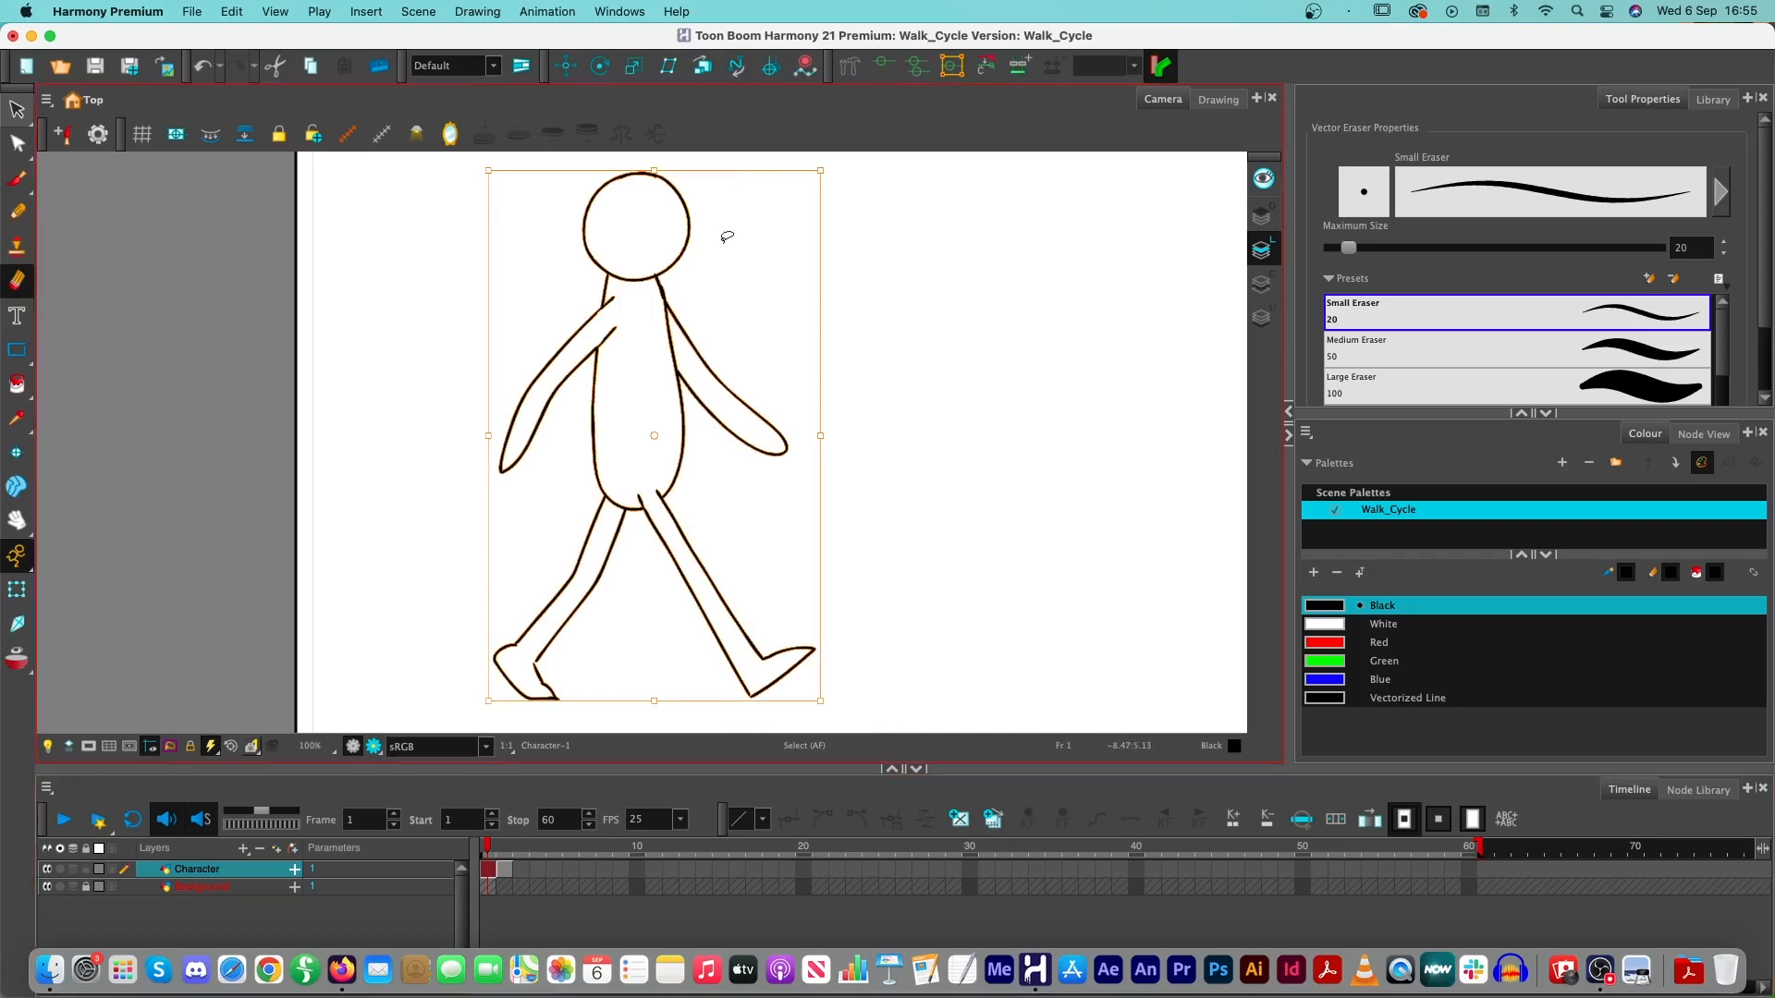
key("alt+e")
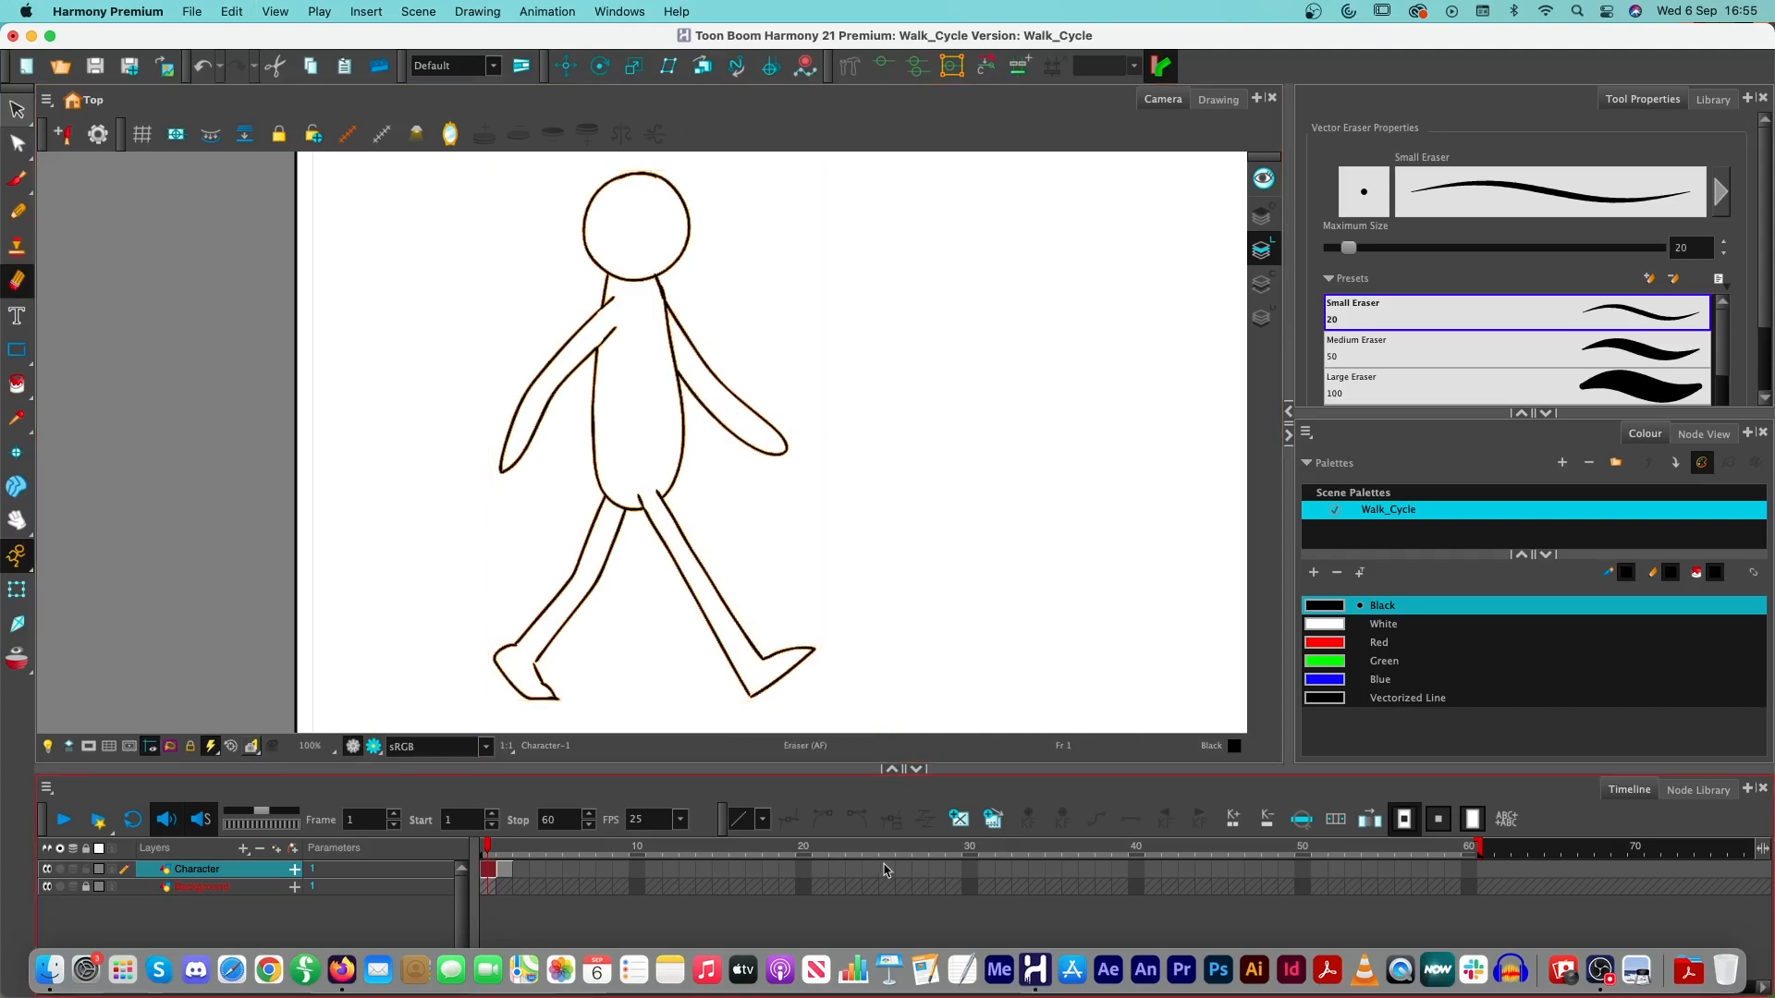
left_click(506, 869)
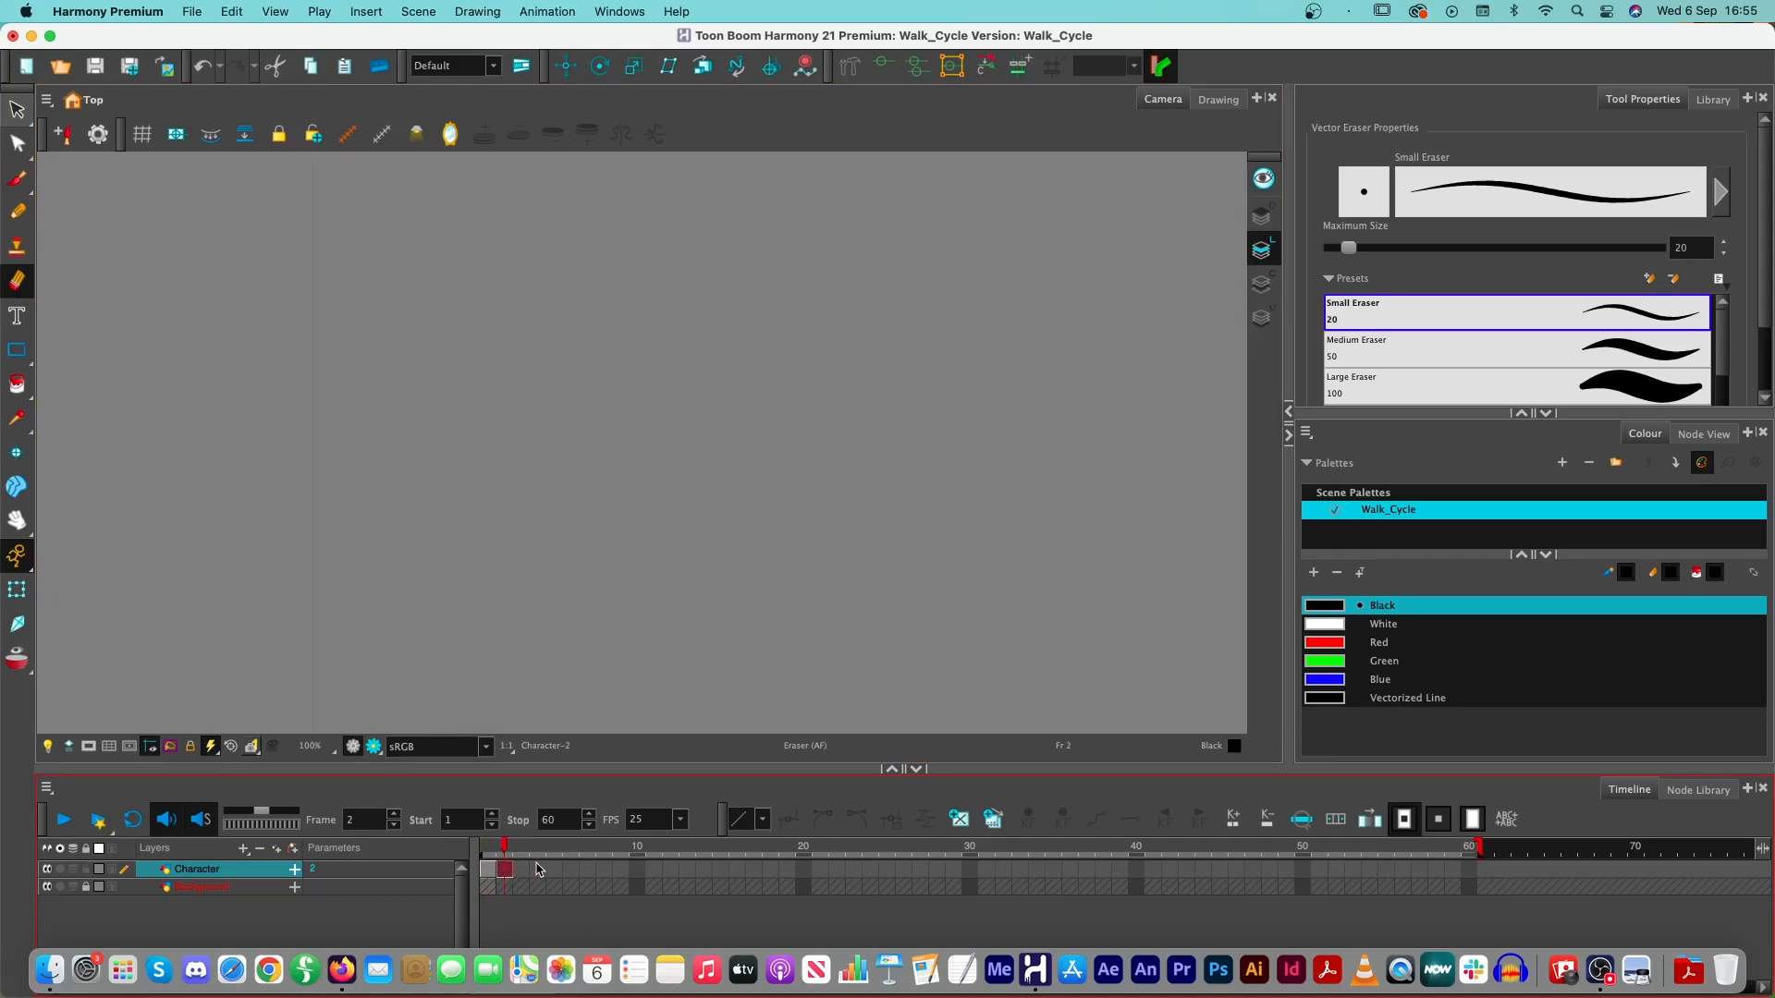
- Unlock the Background layer, extend its white drawing's exposure to frame 60, and lock the layer again
left_click(485, 888)
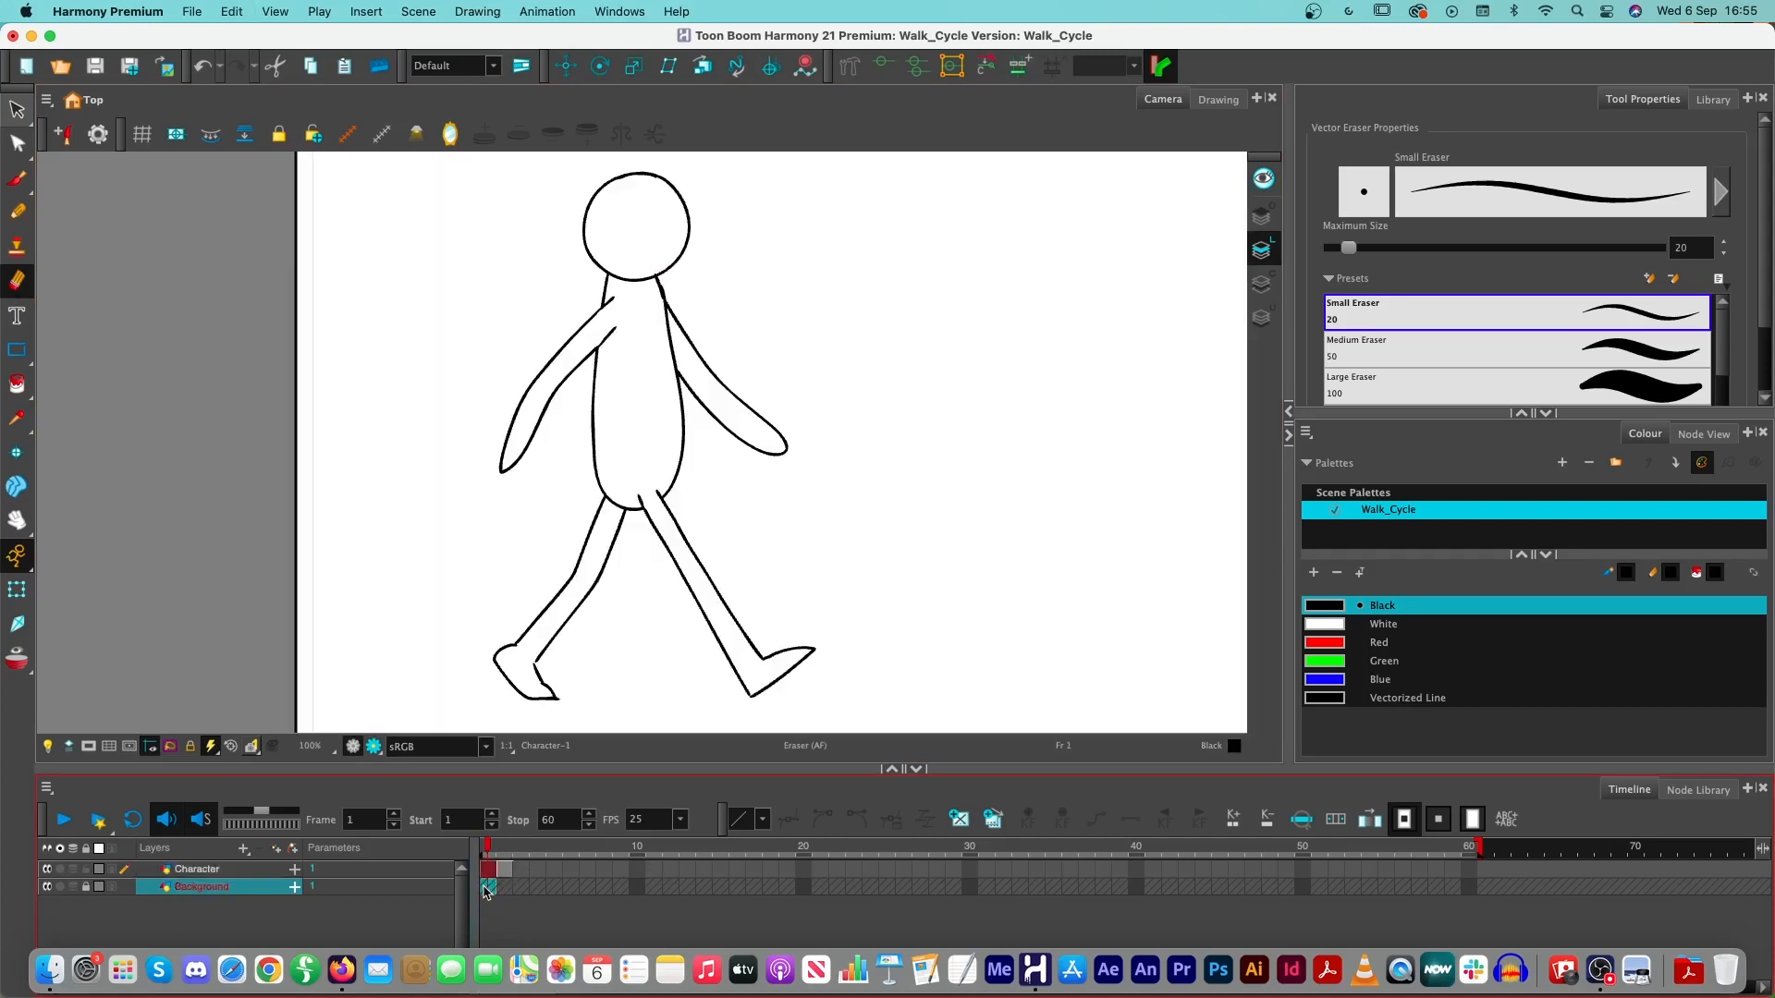
left_click(87, 888)
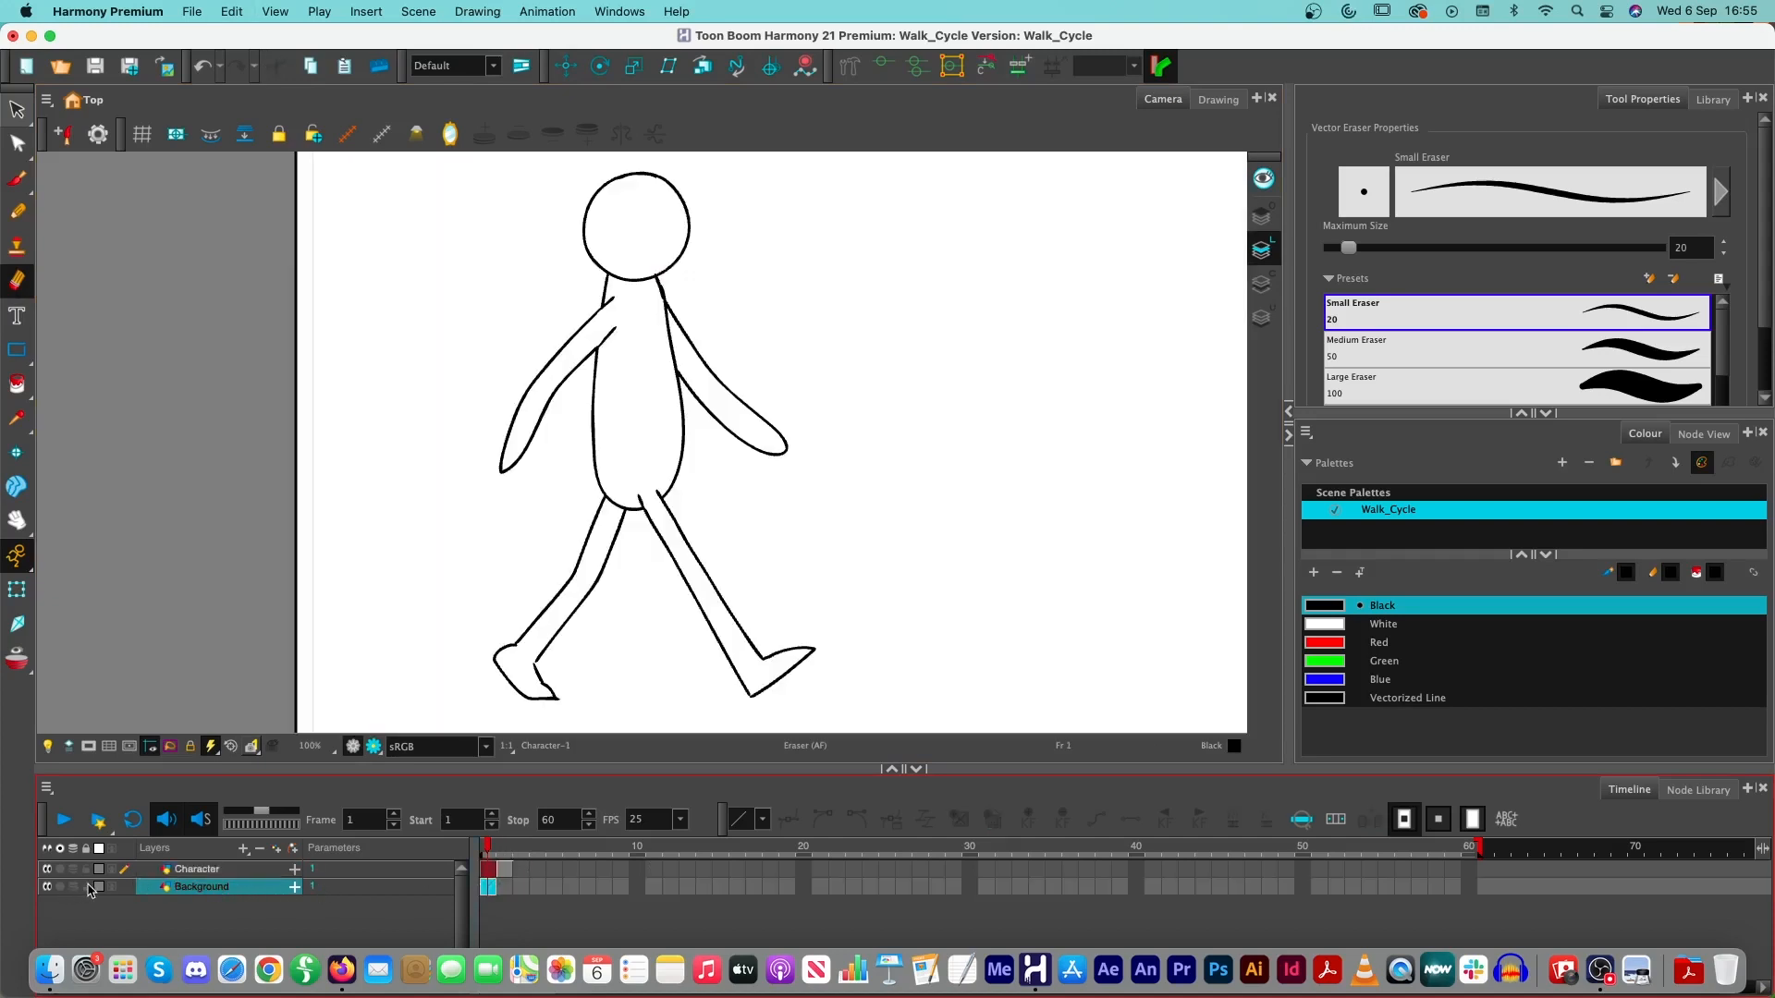
left_click(505, 888)
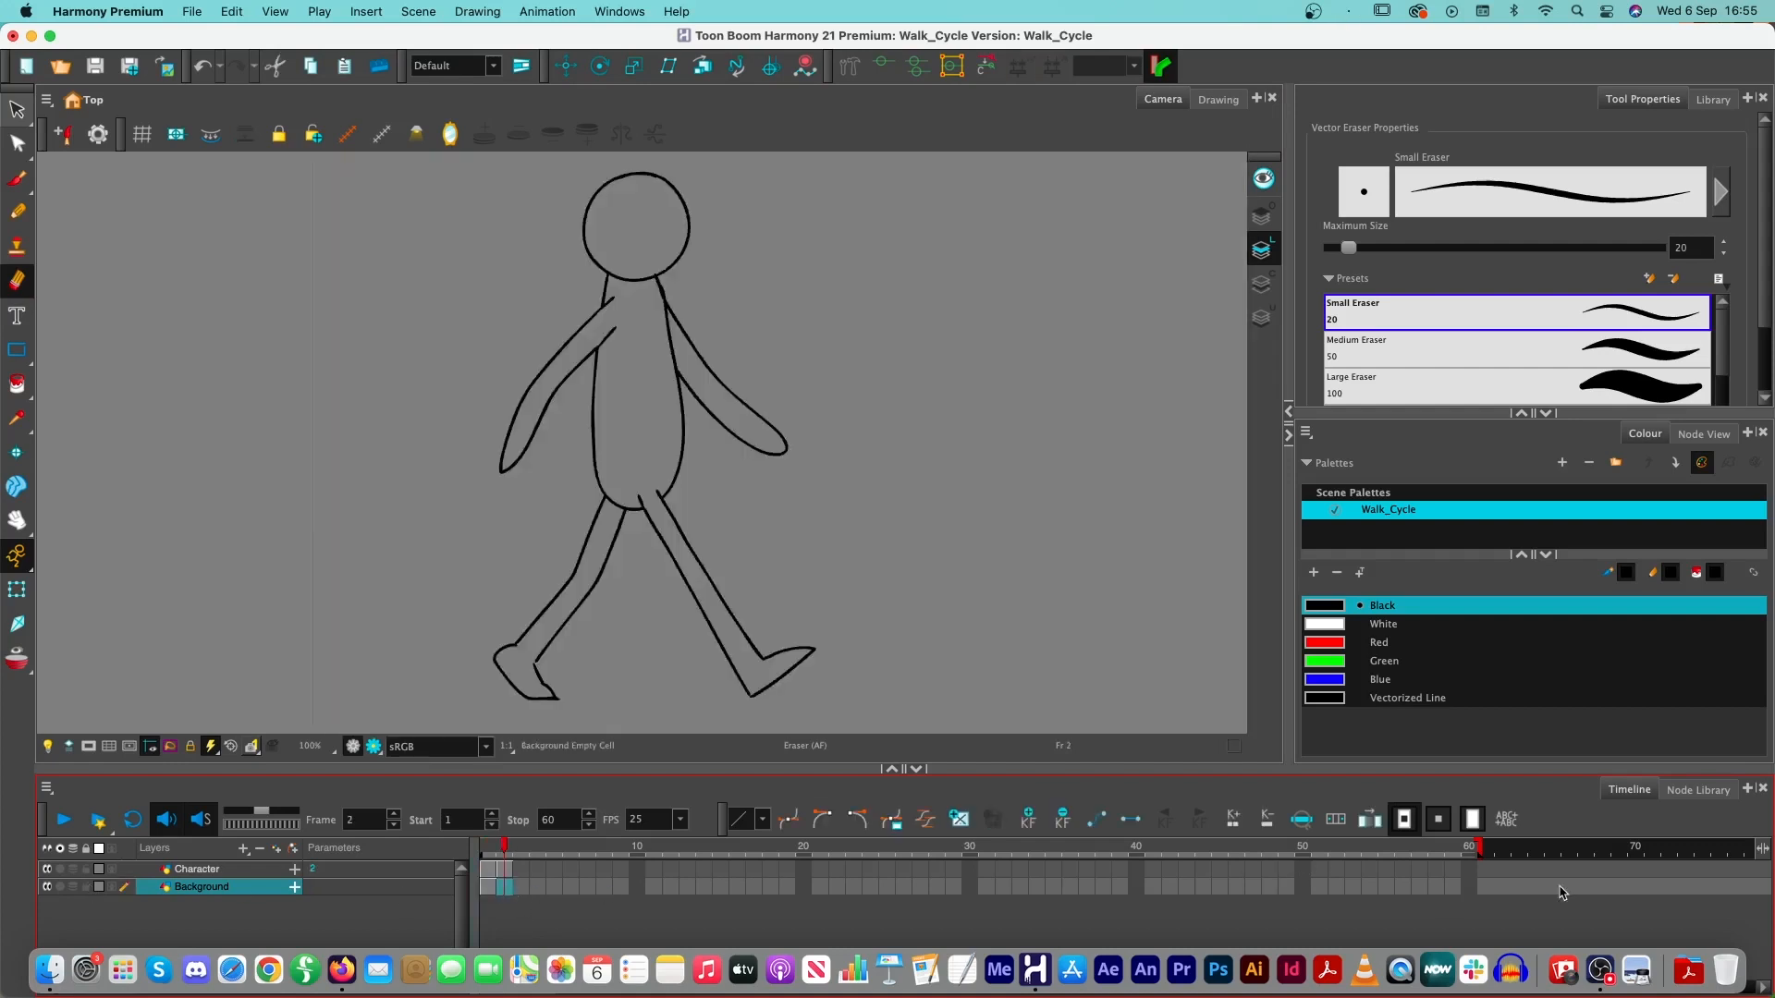
left_click(1474, 889)
key("F5")
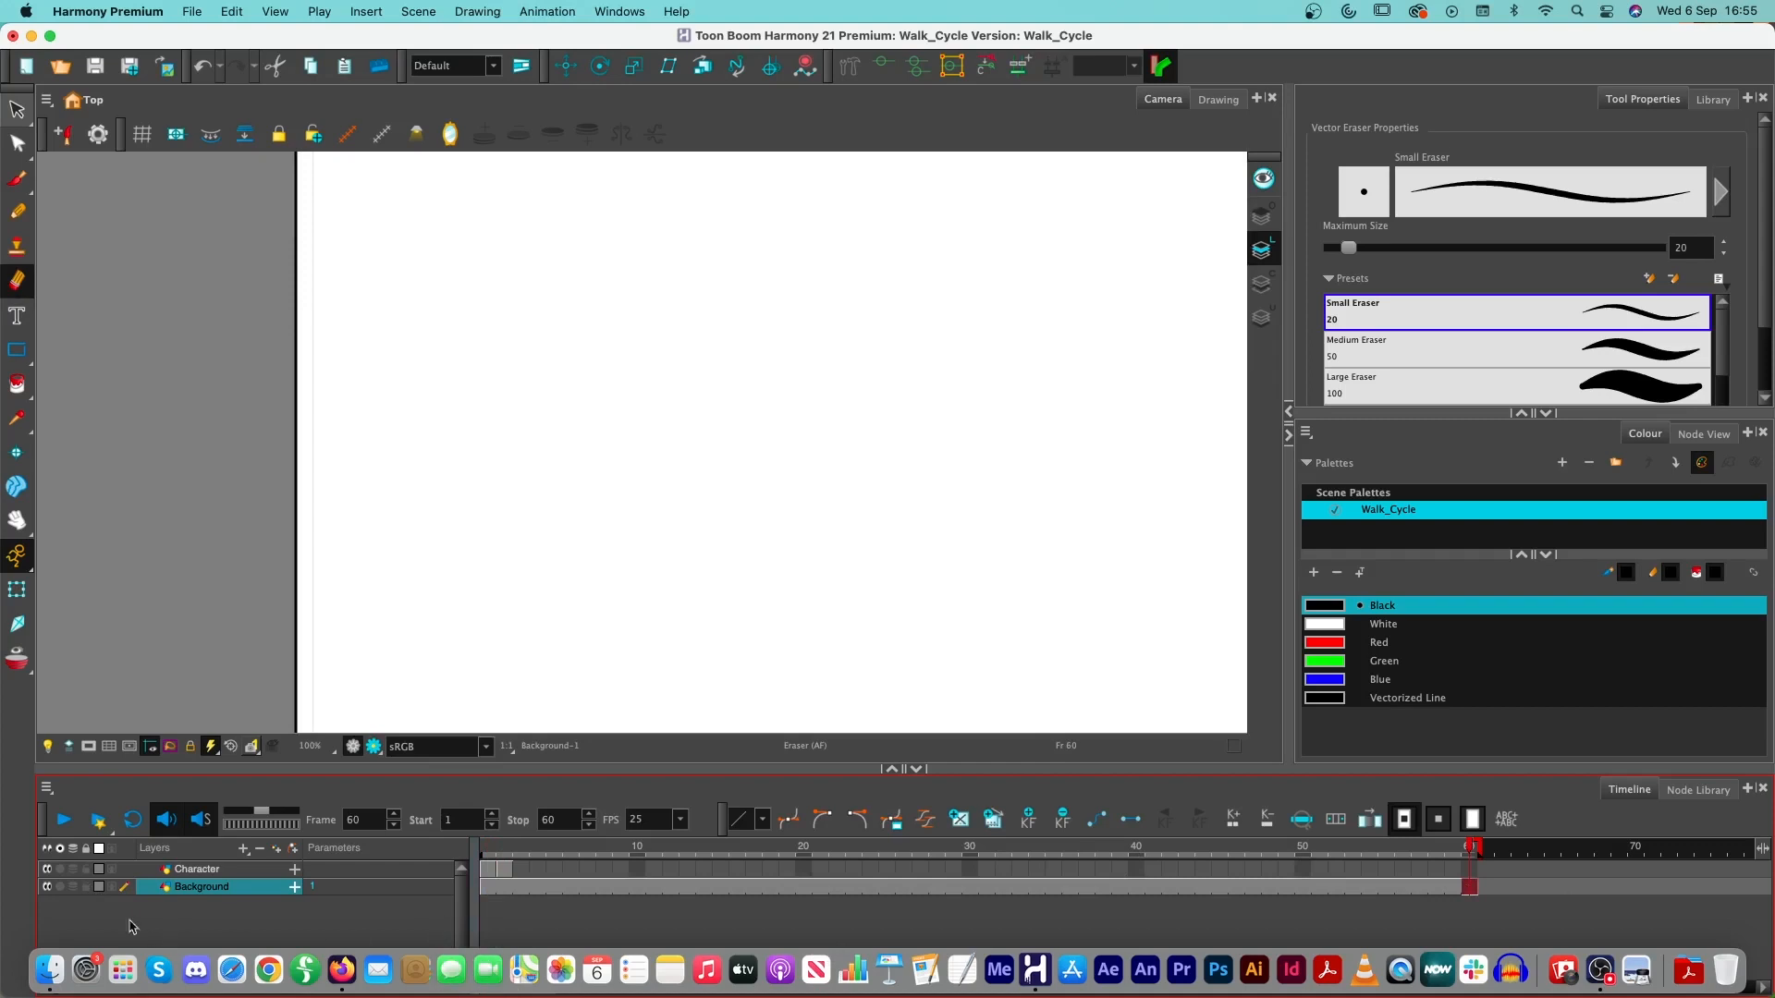
left_click(88, 887)
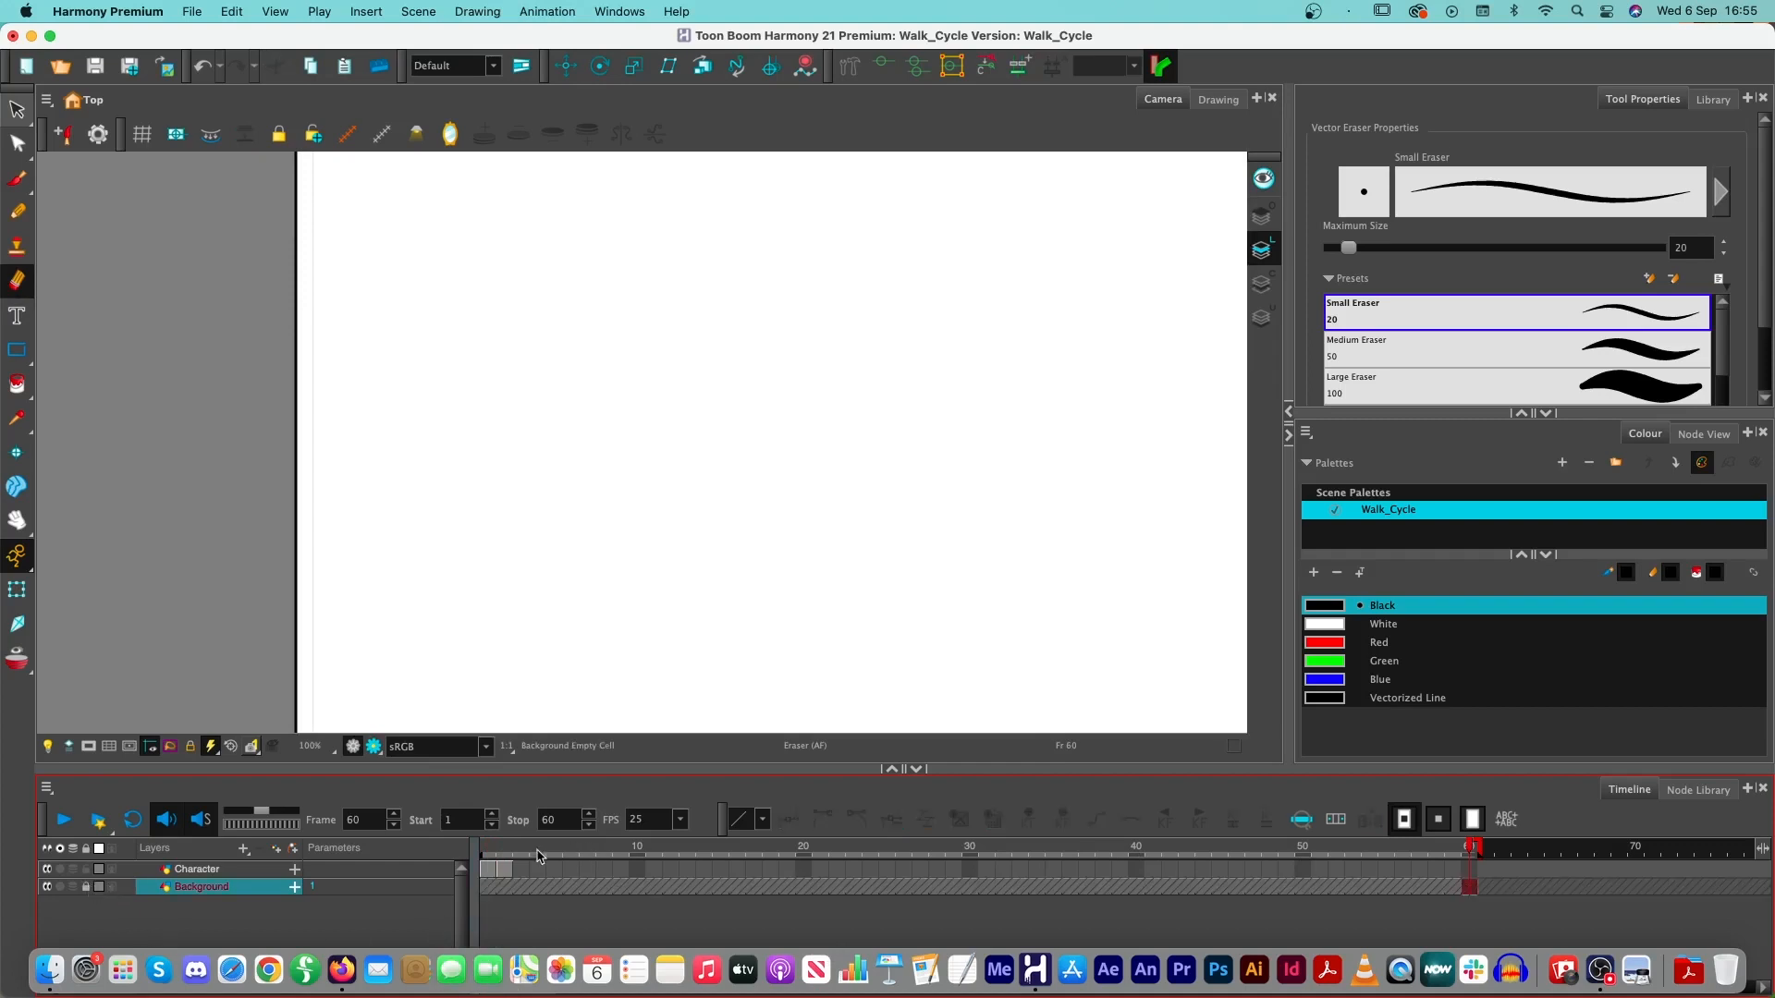
- Turn on onion skinning and select the Character drawing at frame 2
left_click_drag(491, 845, 506, 846)
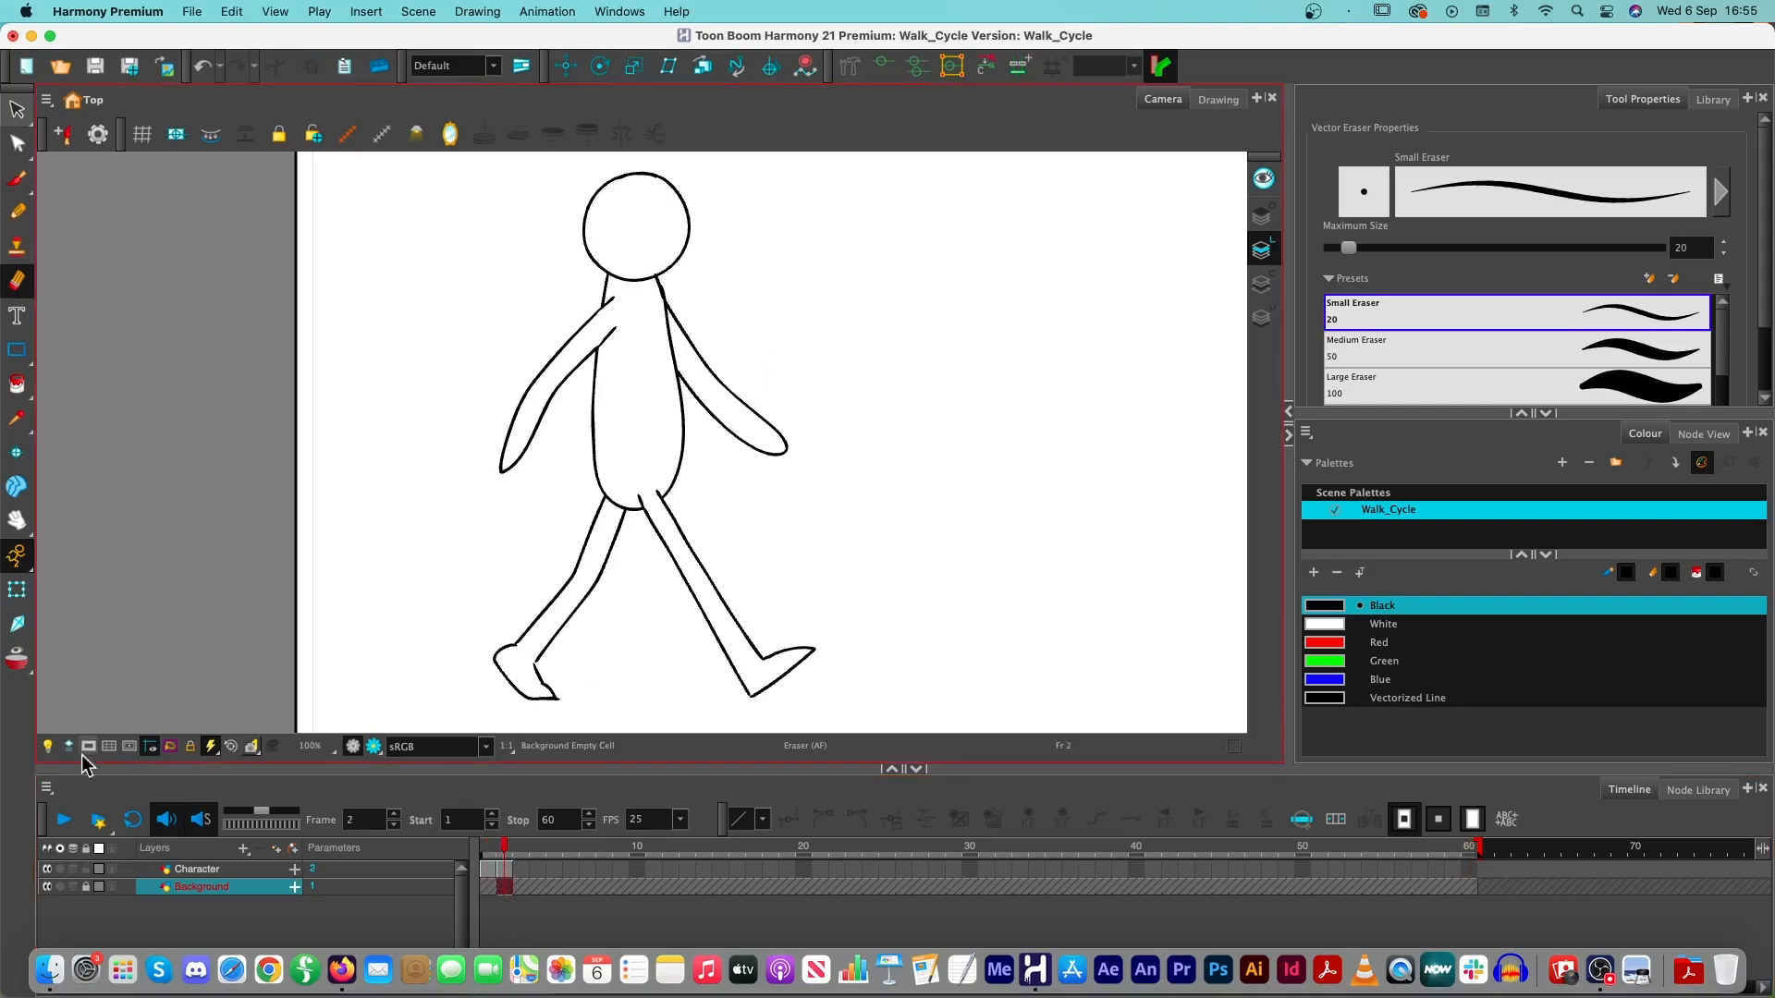
left_click(19, 662)
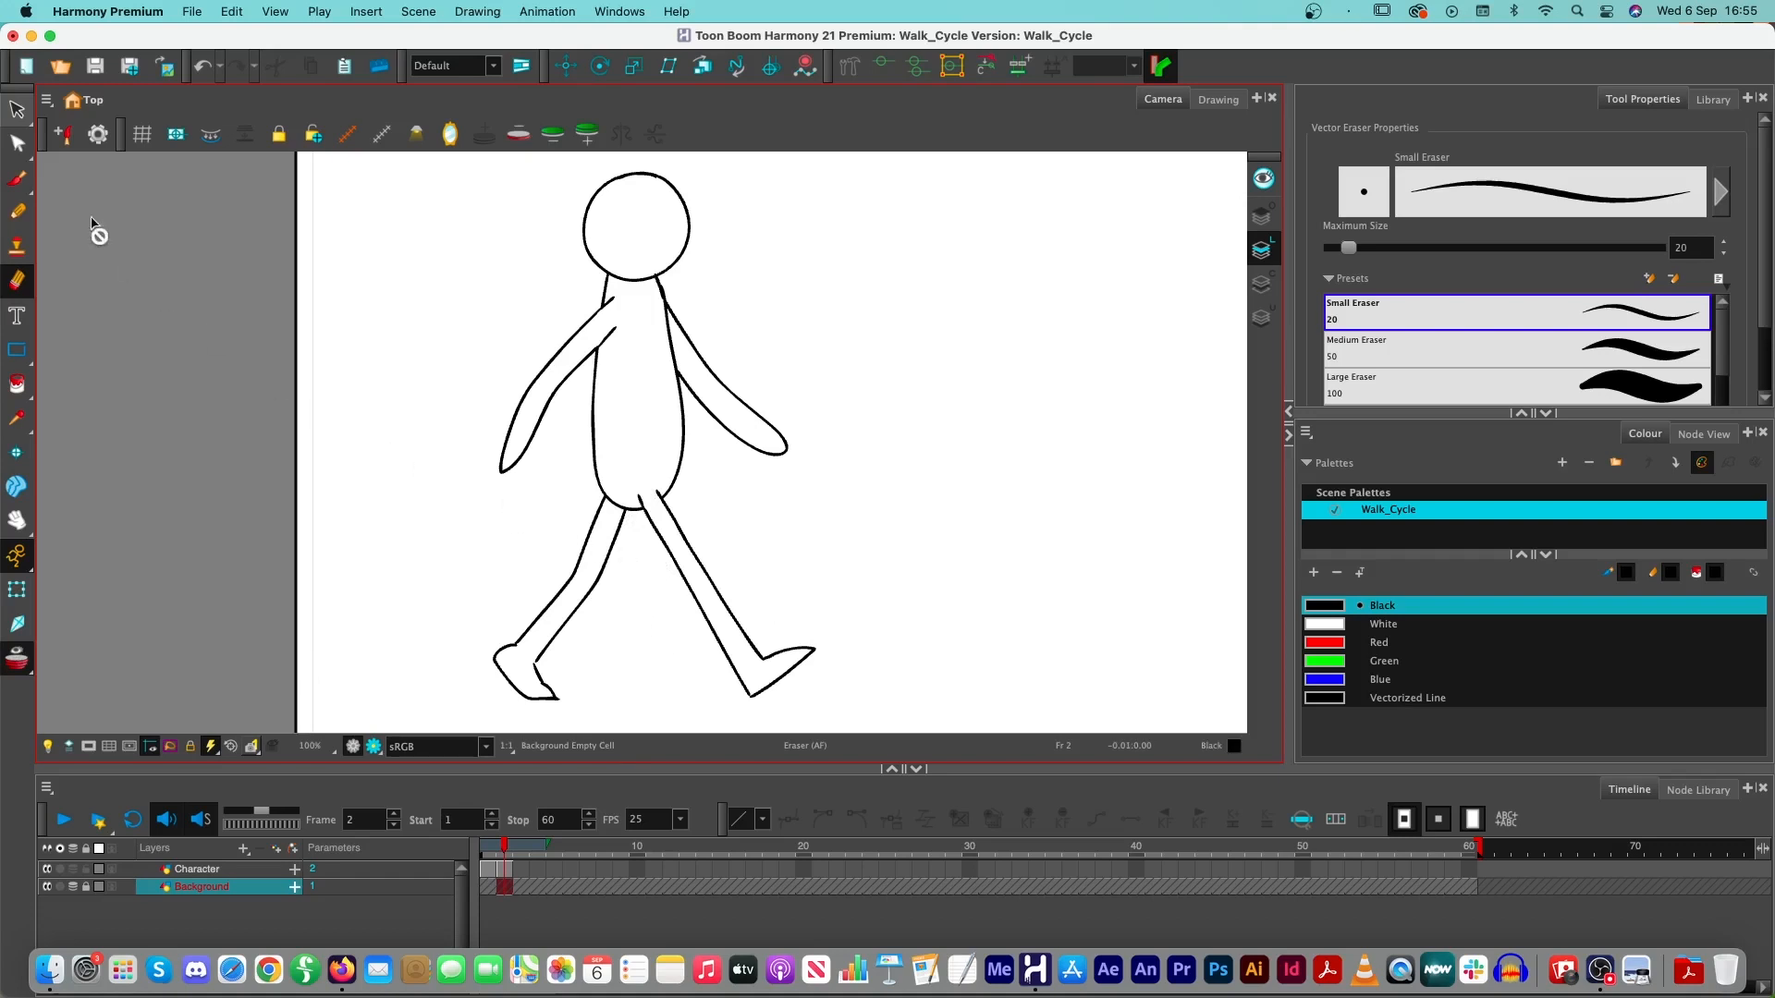
left_click(505, 869)
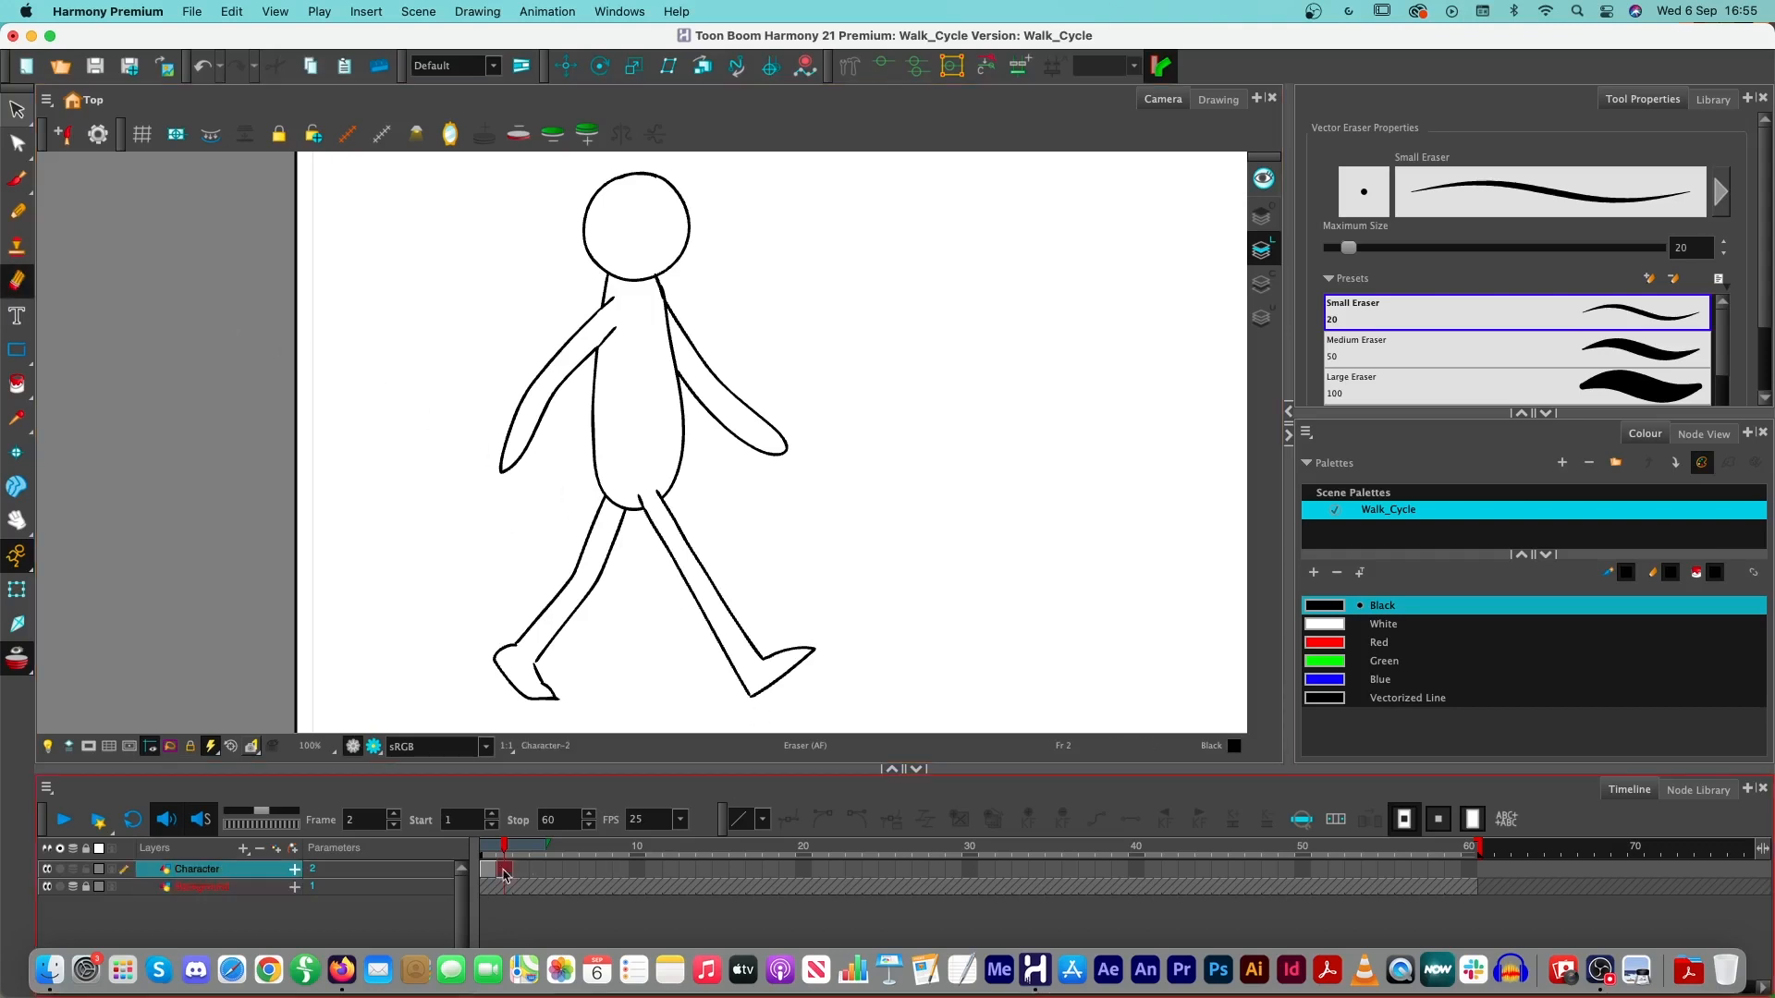
- Separate both legs from the hips with the eraser and delete them from the frame 2 drawing
mouse_move(599, 497)
left_mouse_down()
mouse_move(627, 523)
mouse_move(536, 680)
mouse_move(591, 555)
mouse_move(658, 494)
left_mouse_up()
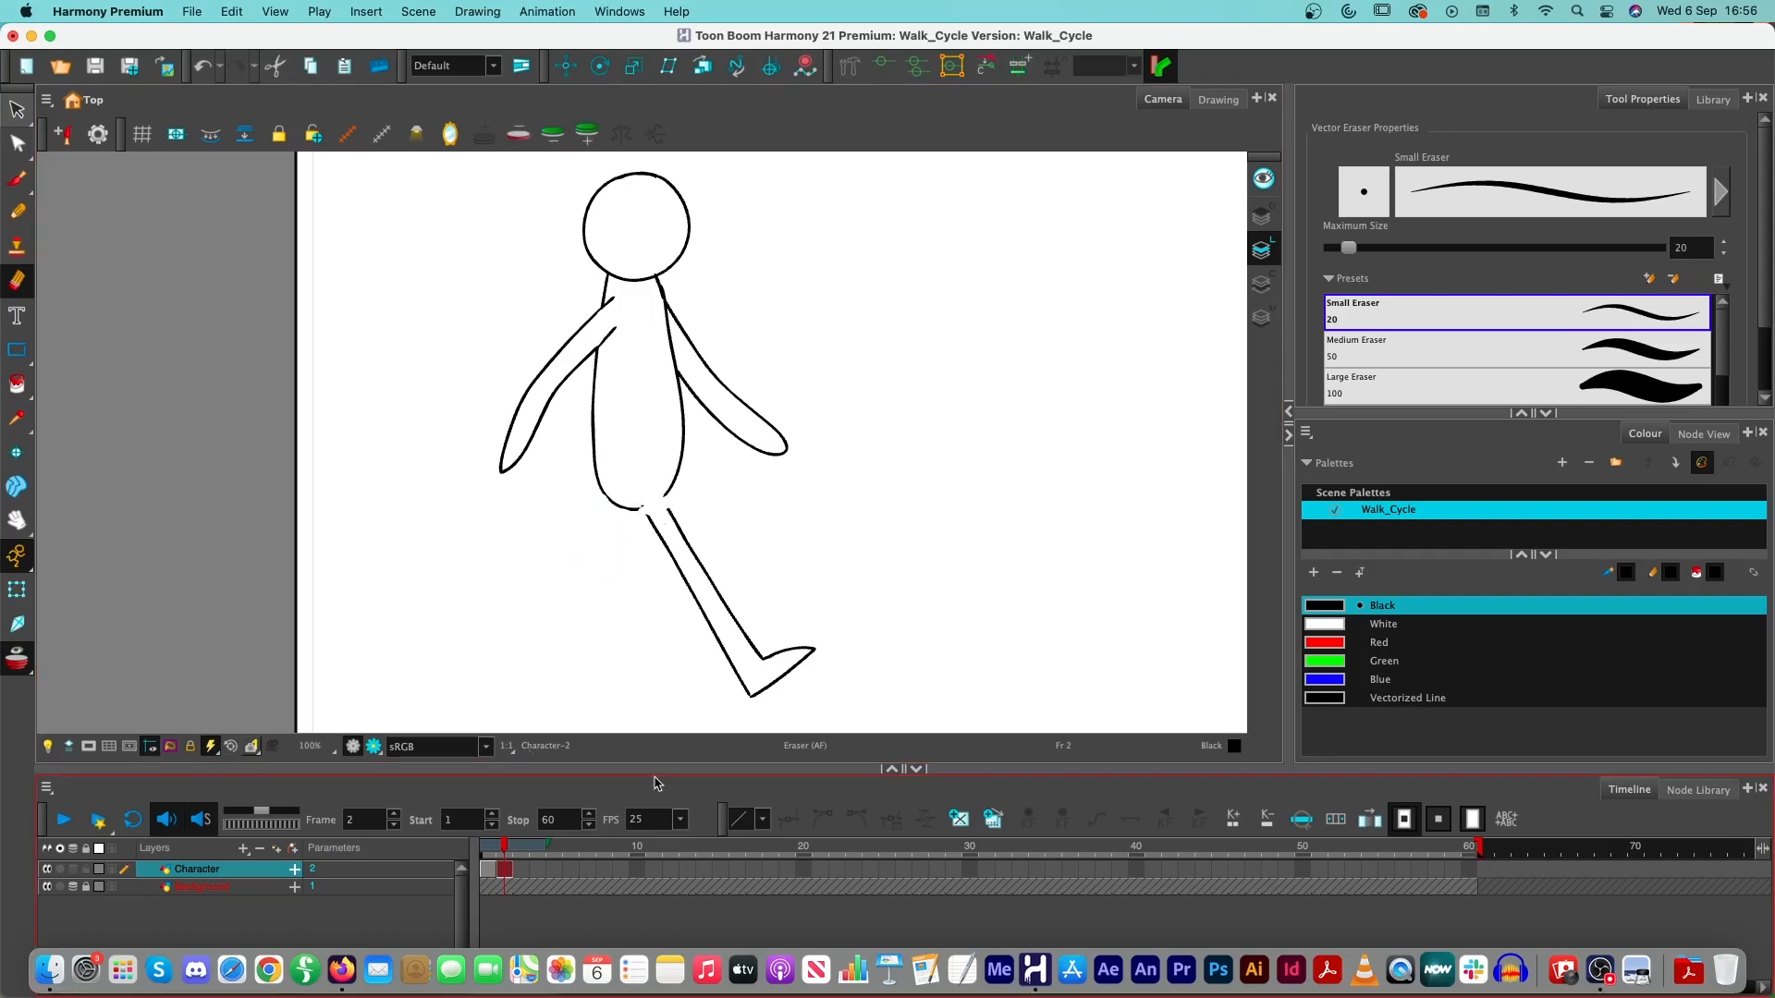
mouse_move(503, 844)
left_mouse_down()
mouse_move(659, 846)
mouse_move(499, 858)
left_mouse_up()
left_click(504, 869)
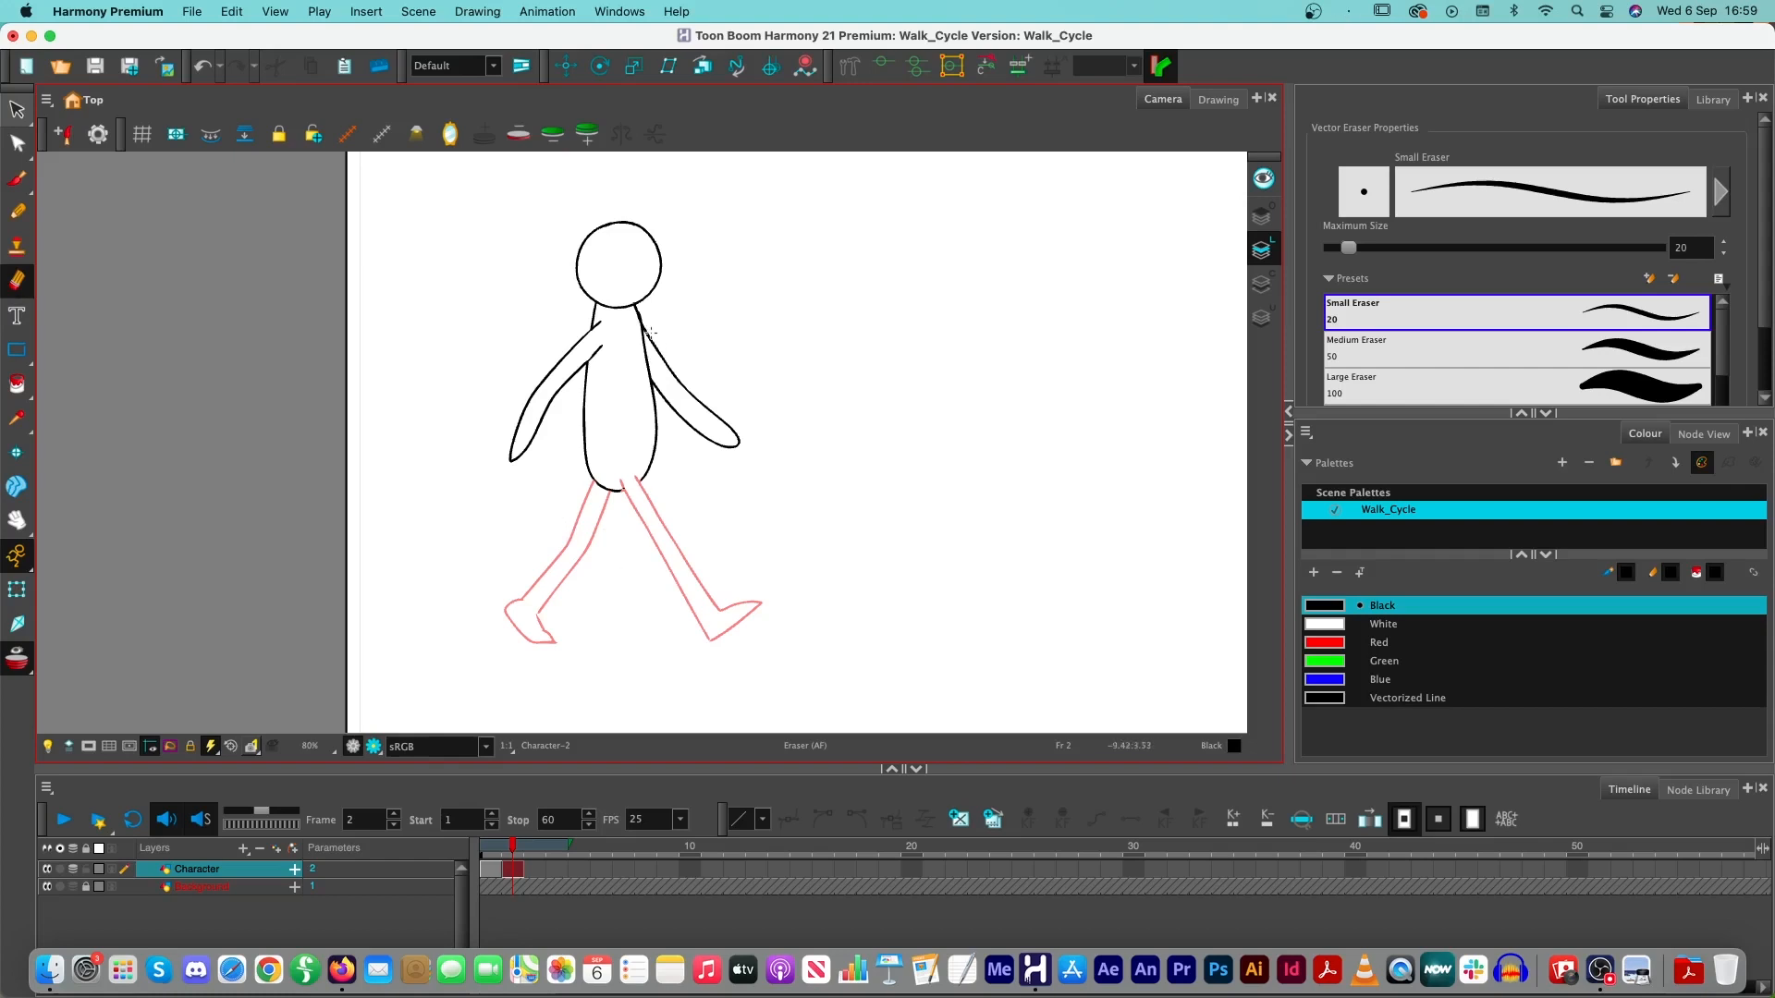
- Erase where both arms join the torso on frame 2, then delete the two arms
mouse_move(650, 325)
left_mouse_down()
mouse_move(658, 390)
mouse_move(738, 451)
mouse_move(650, 342)
mouse_move(587, 344)
mouse_move(603, 334)
mouse_move(587, 355)
left_mouse_up()
left_click(561, 362, "super")
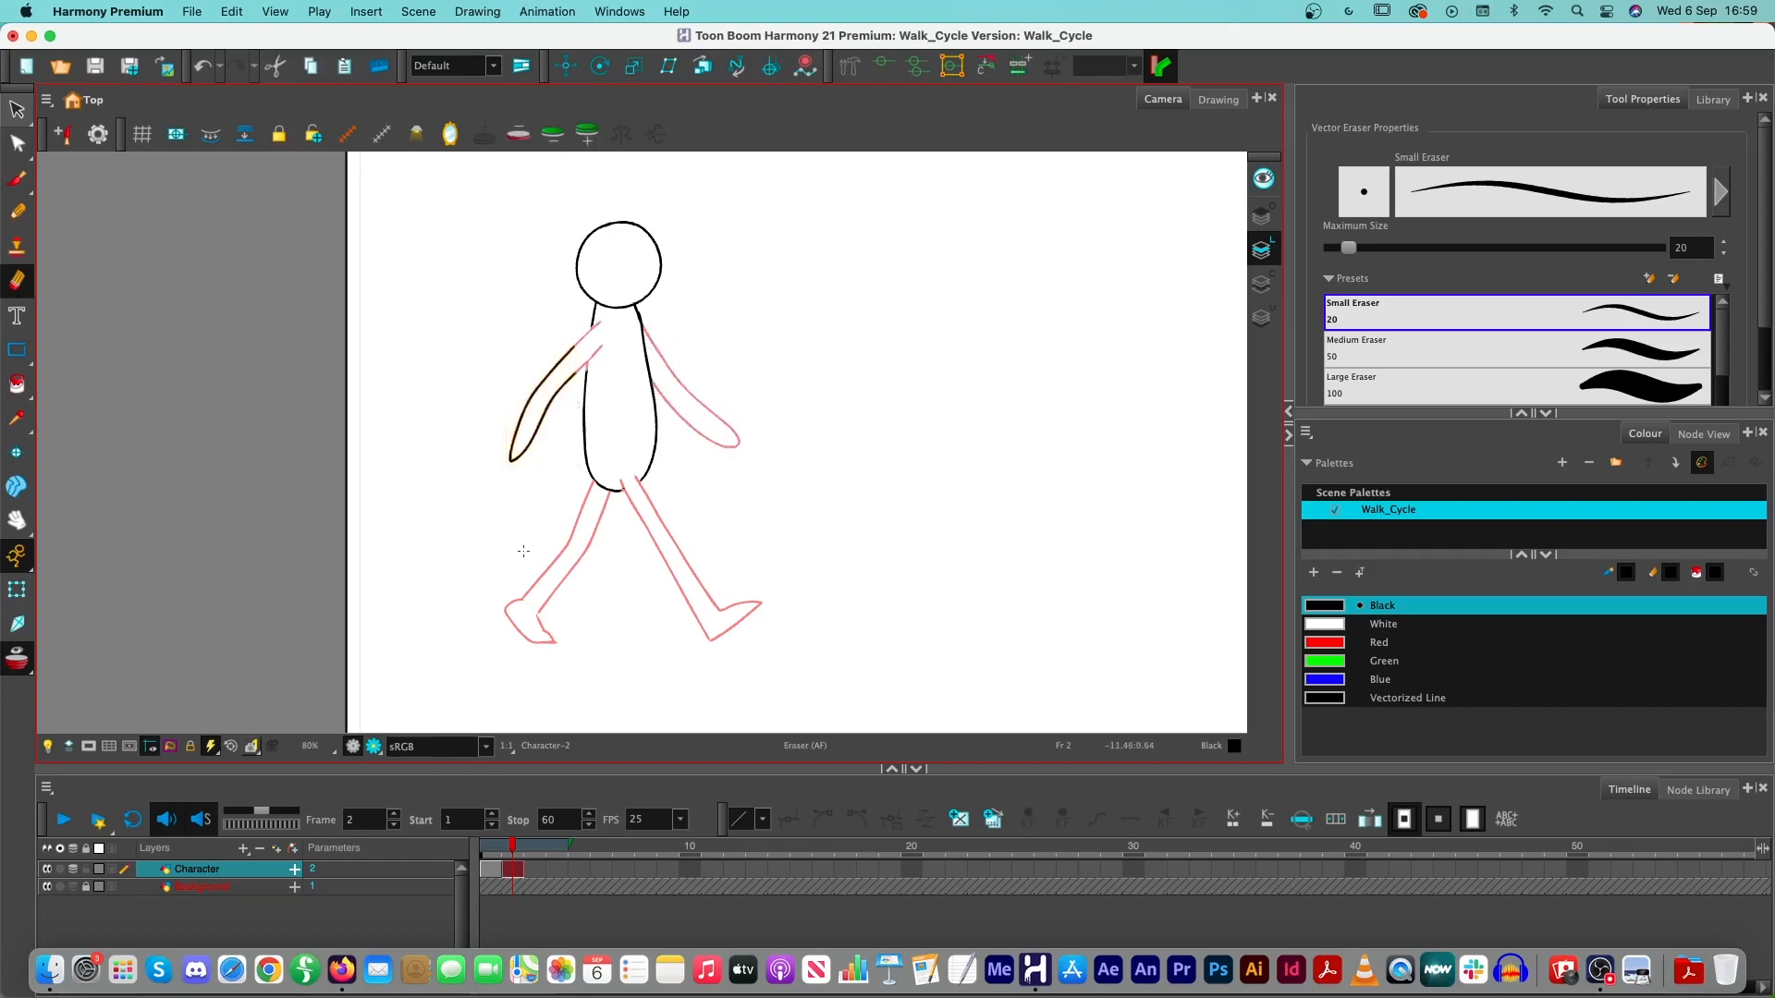
key("Delete")
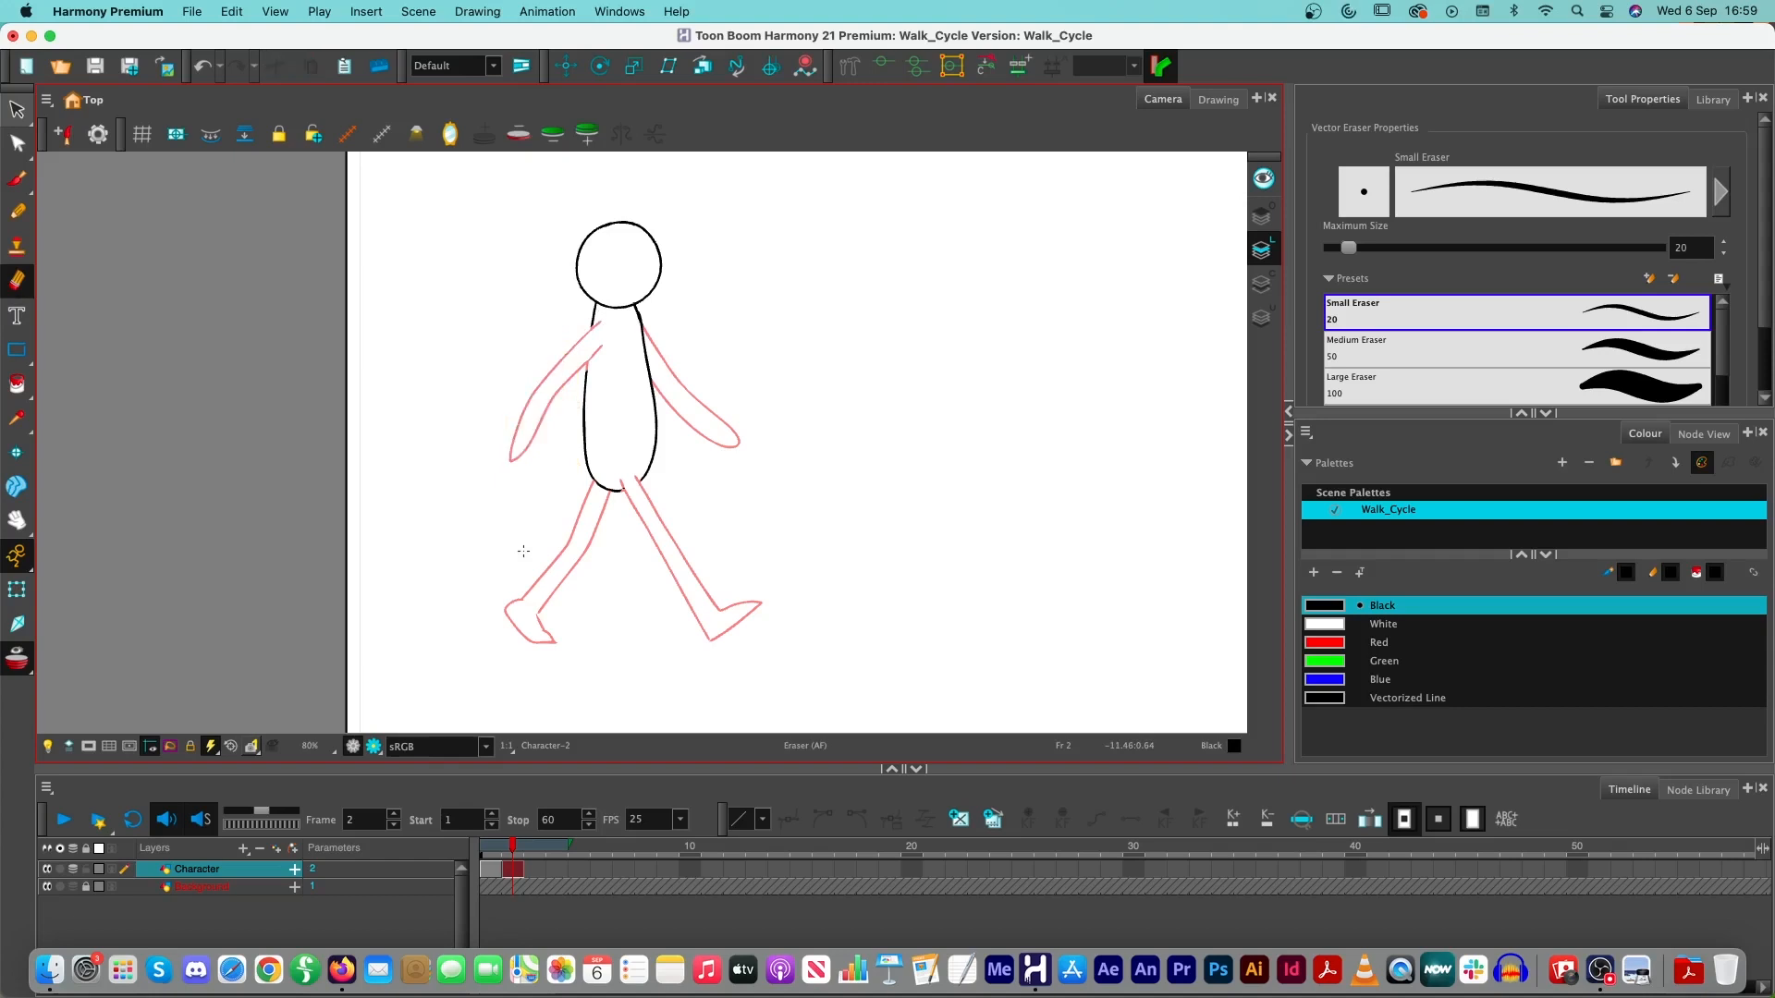
key("super")
left_click_drag(591, 322, 593, 362)
- Redraw the missing torso outline at the rear shoulder and the hips with Solid Brush 1, undoing unsatisfactory strokes
key("alt+b")
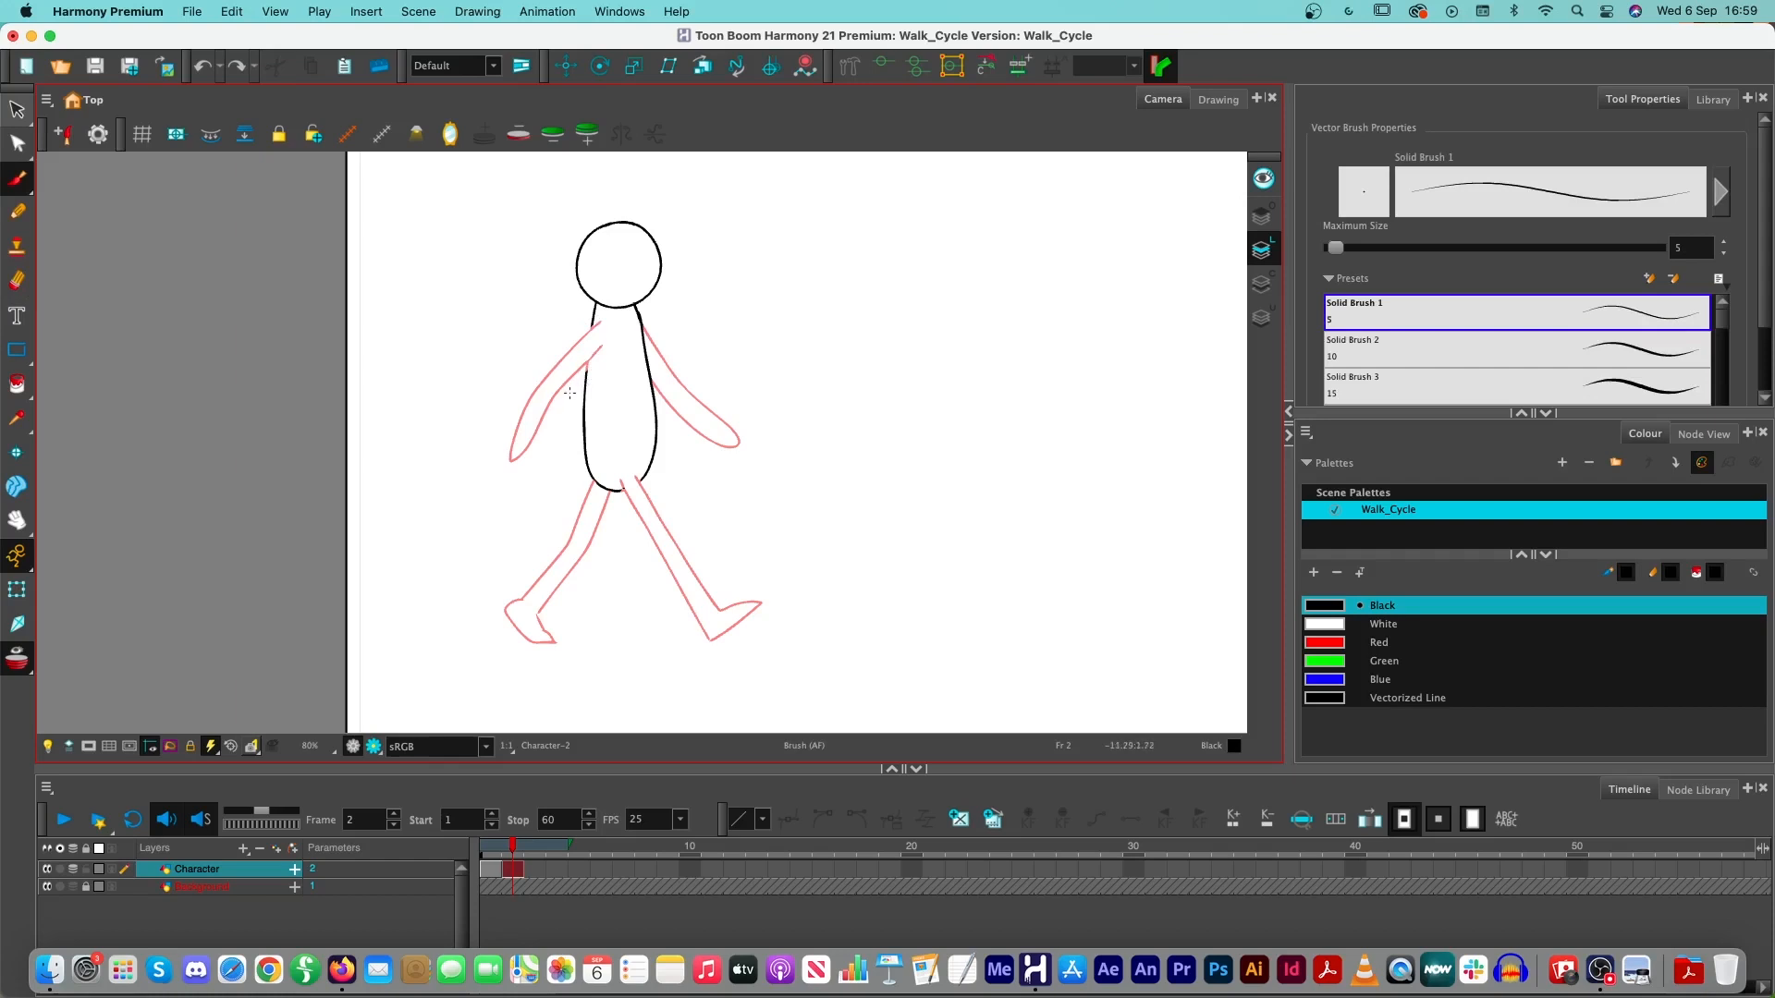
scroll(570, 392, "up", 2)
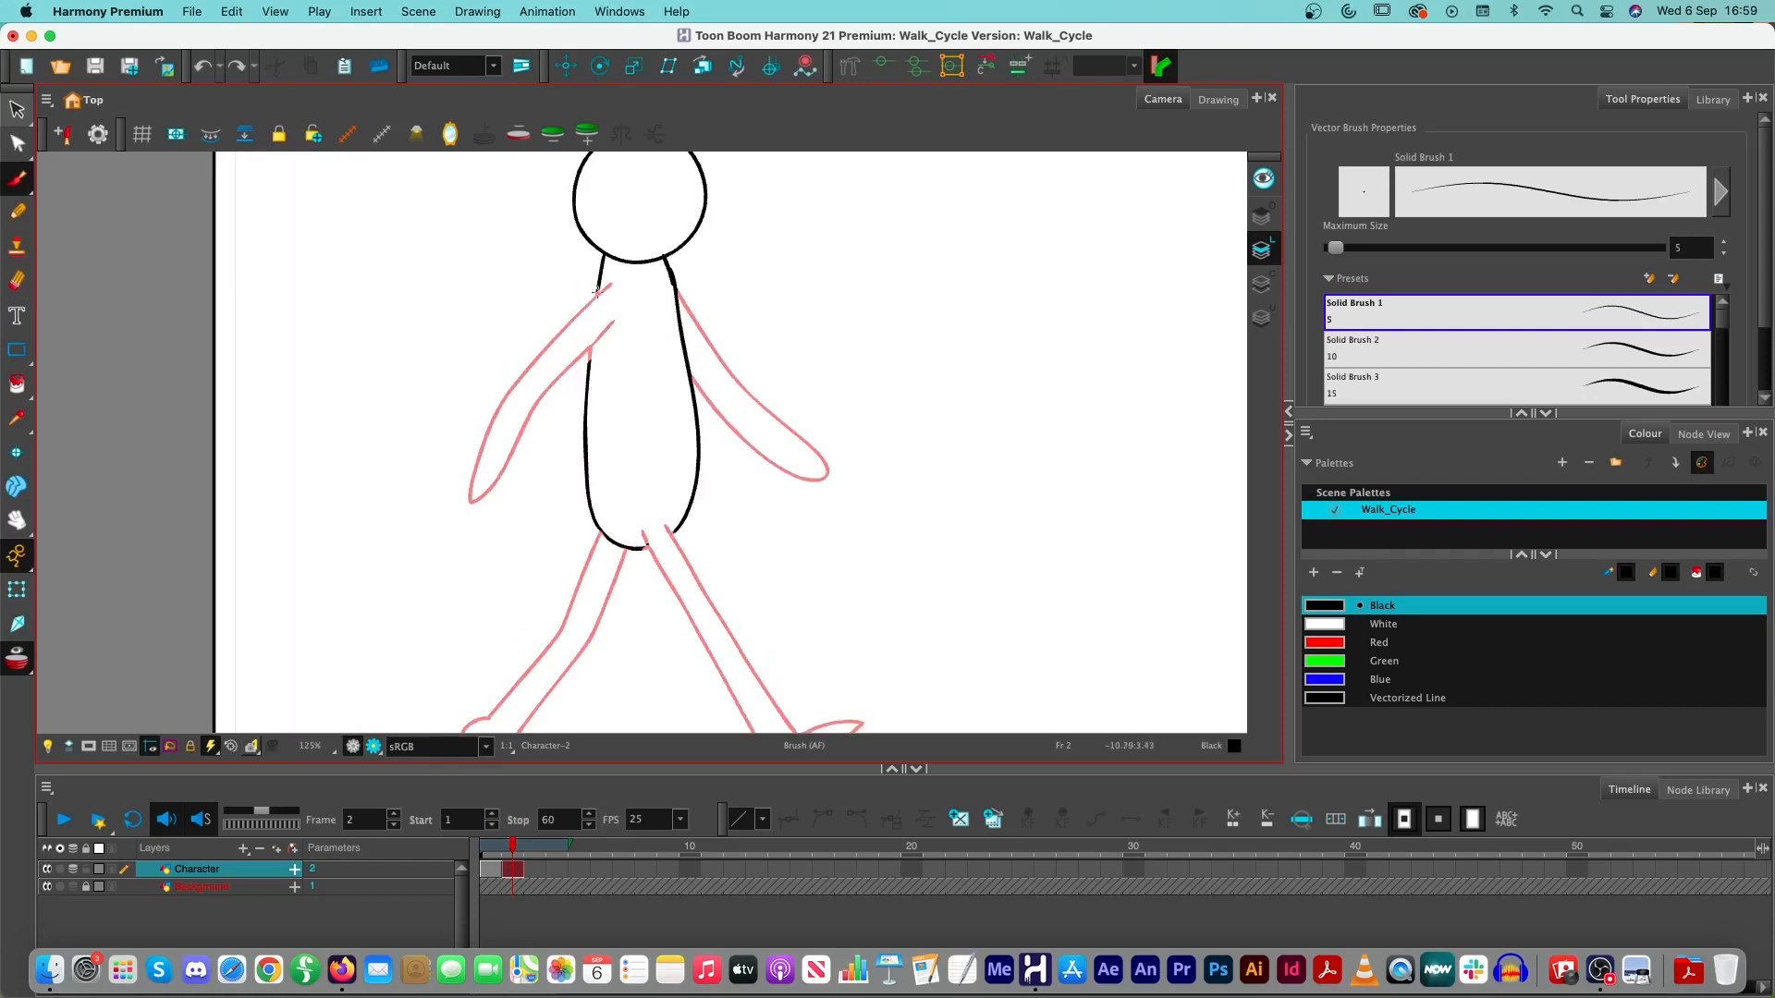
left_click_drag(597, 297, 590, 377)
key("super+z")
left_click_drag(597, 298, 591, 368)
key("super+z")
left_click_drag(599, 283, 589, 373)
left_click_drag(637, 551, 688, 518)
scroll(574, 565, "down", 2)
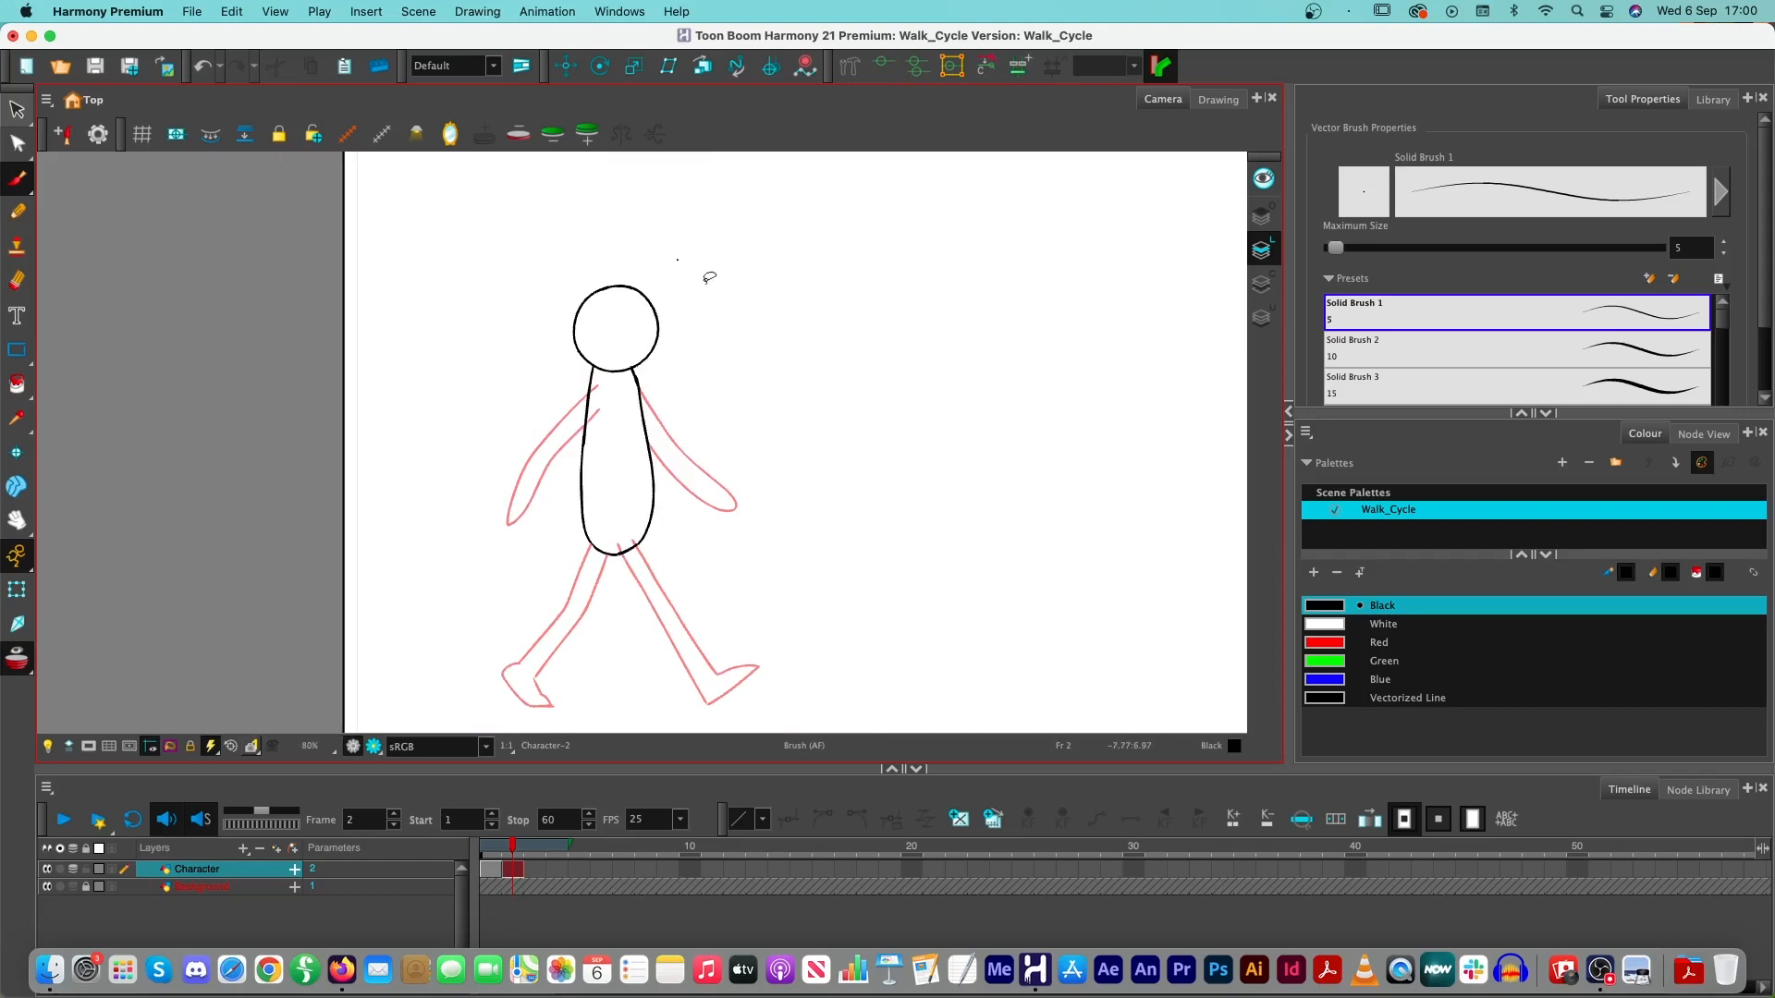
key("super+z")
mouse_move(703, 275)
left_mouse_down()
mouse_move(566, 233)
mouse_move(872, 420)
mouse_move(684, 251)
left_mouse_up()
key("super+z")
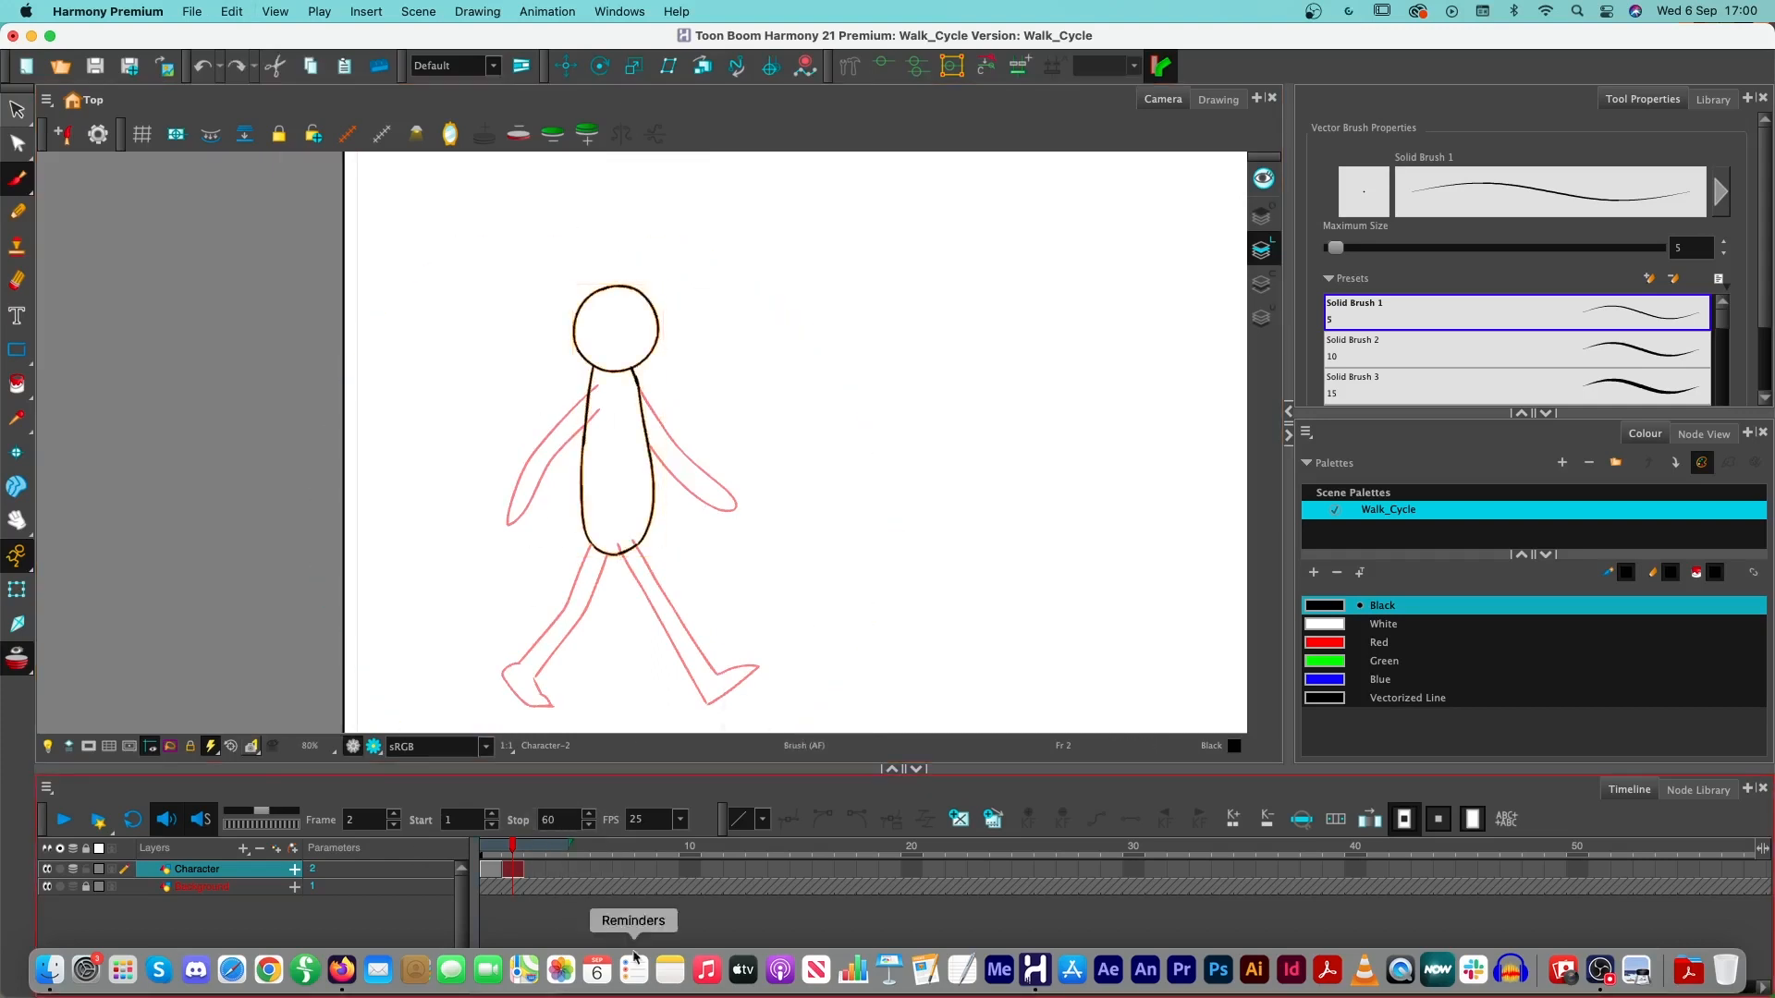
mouse_move(510, 852)
left_mouse_down()
mouse_move(490, 851)
mouse_move(537, 851)
mouse_move(491, 852)
mouse_move(515, 854)
left_mouse_up()
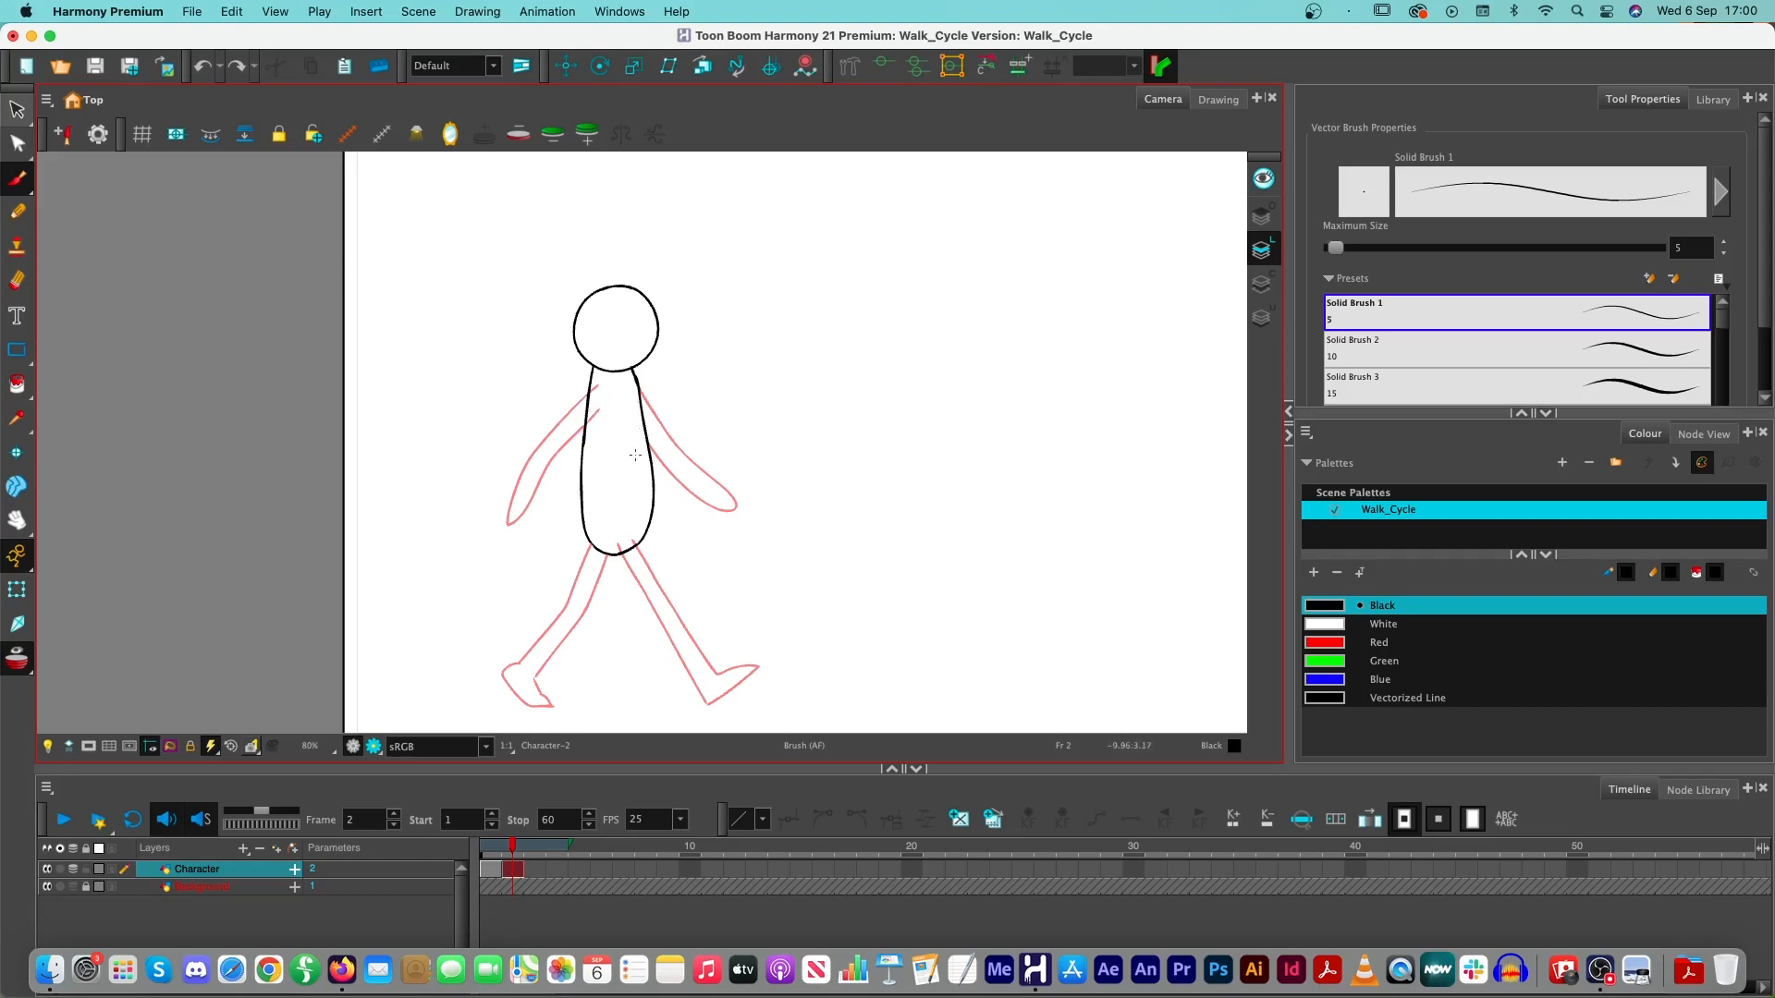
- Draw the forward-swinging arm in front of the torso over the onion skin and erase the torso line crossing its shoulder
scroll(636, 454, "up", 2)
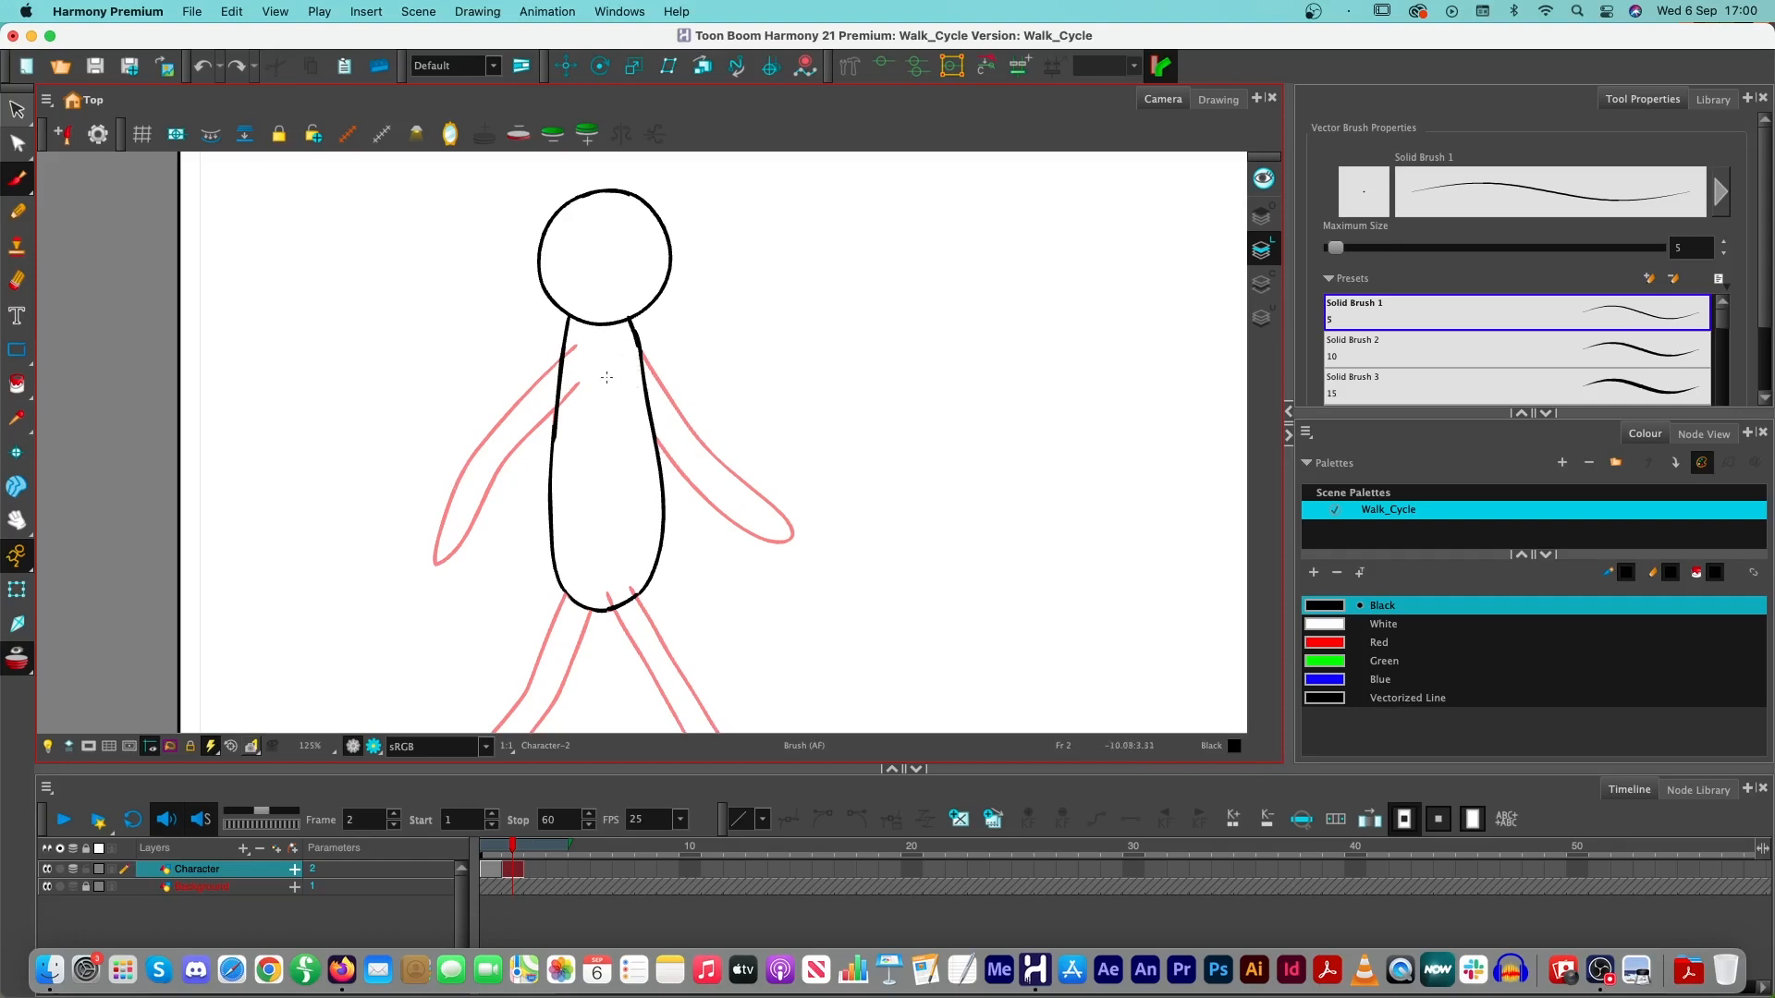
mouse_move(610, 378)
left_mouse_down()
mouse_move(715, 506)
mouse_move(790, 541)
mouse_move(790, 512)
mouse_move(736, 479)
mouse_move(621, 332)
mouse_move(610, 342)
left_mouse_up()
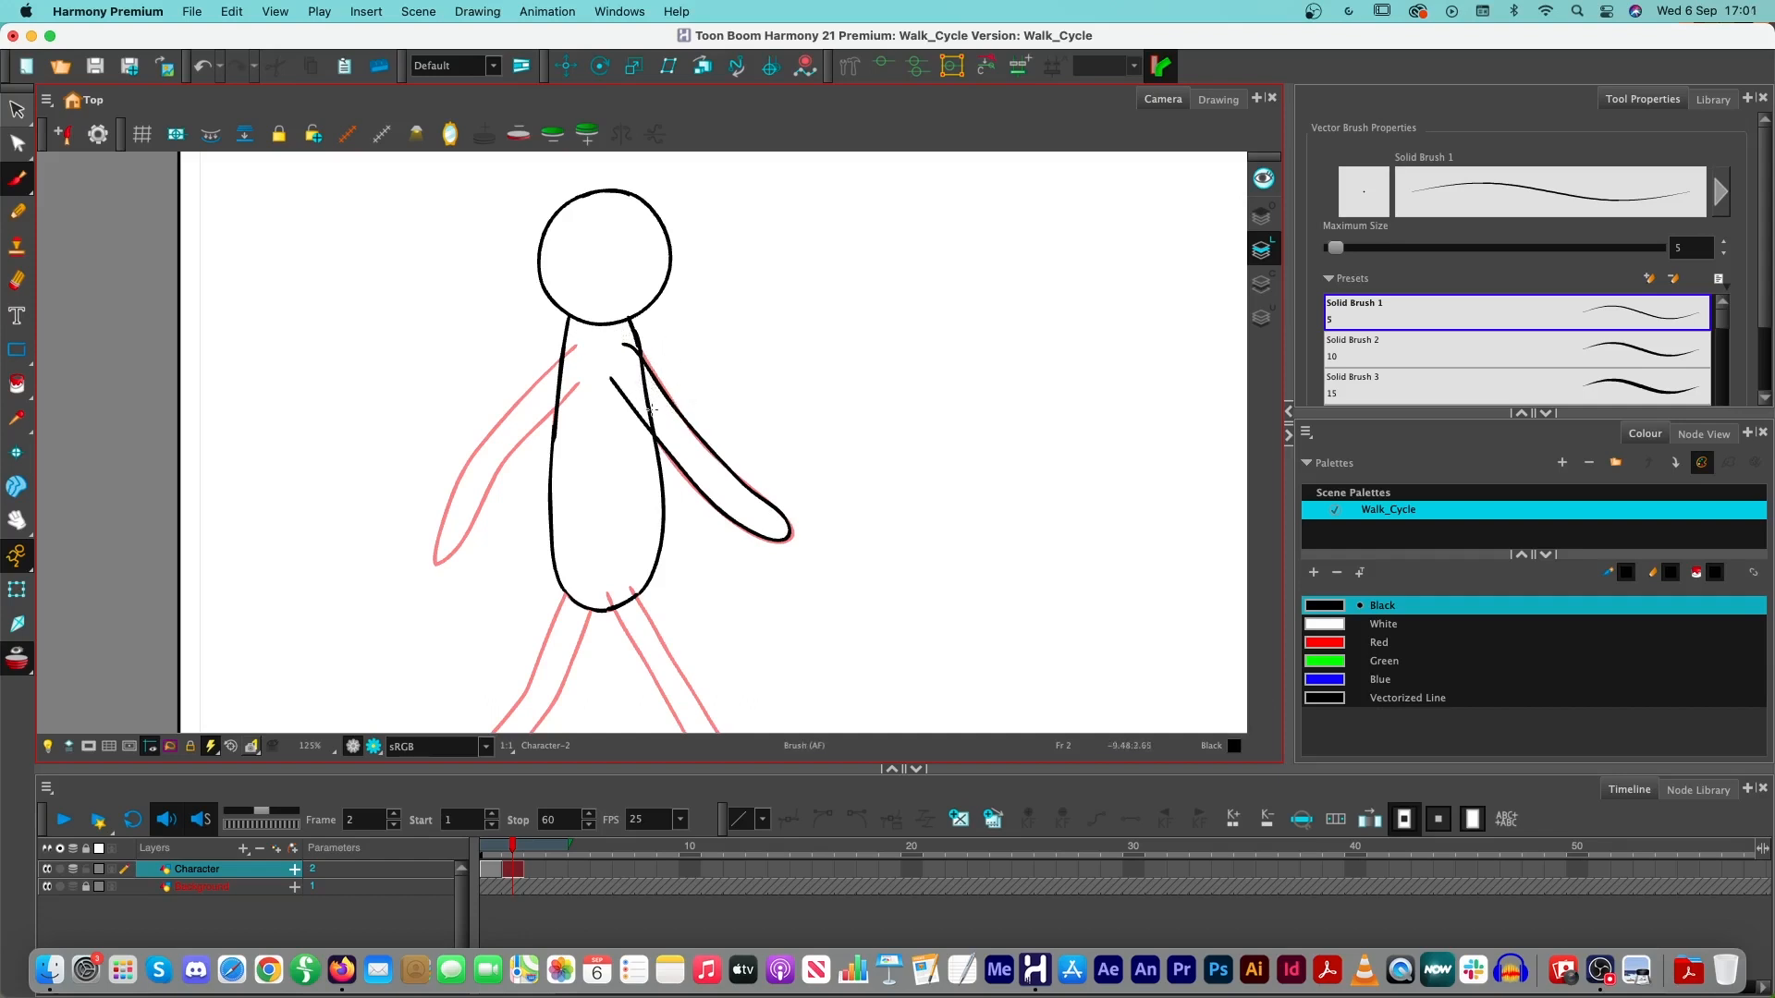
key("alt+e")
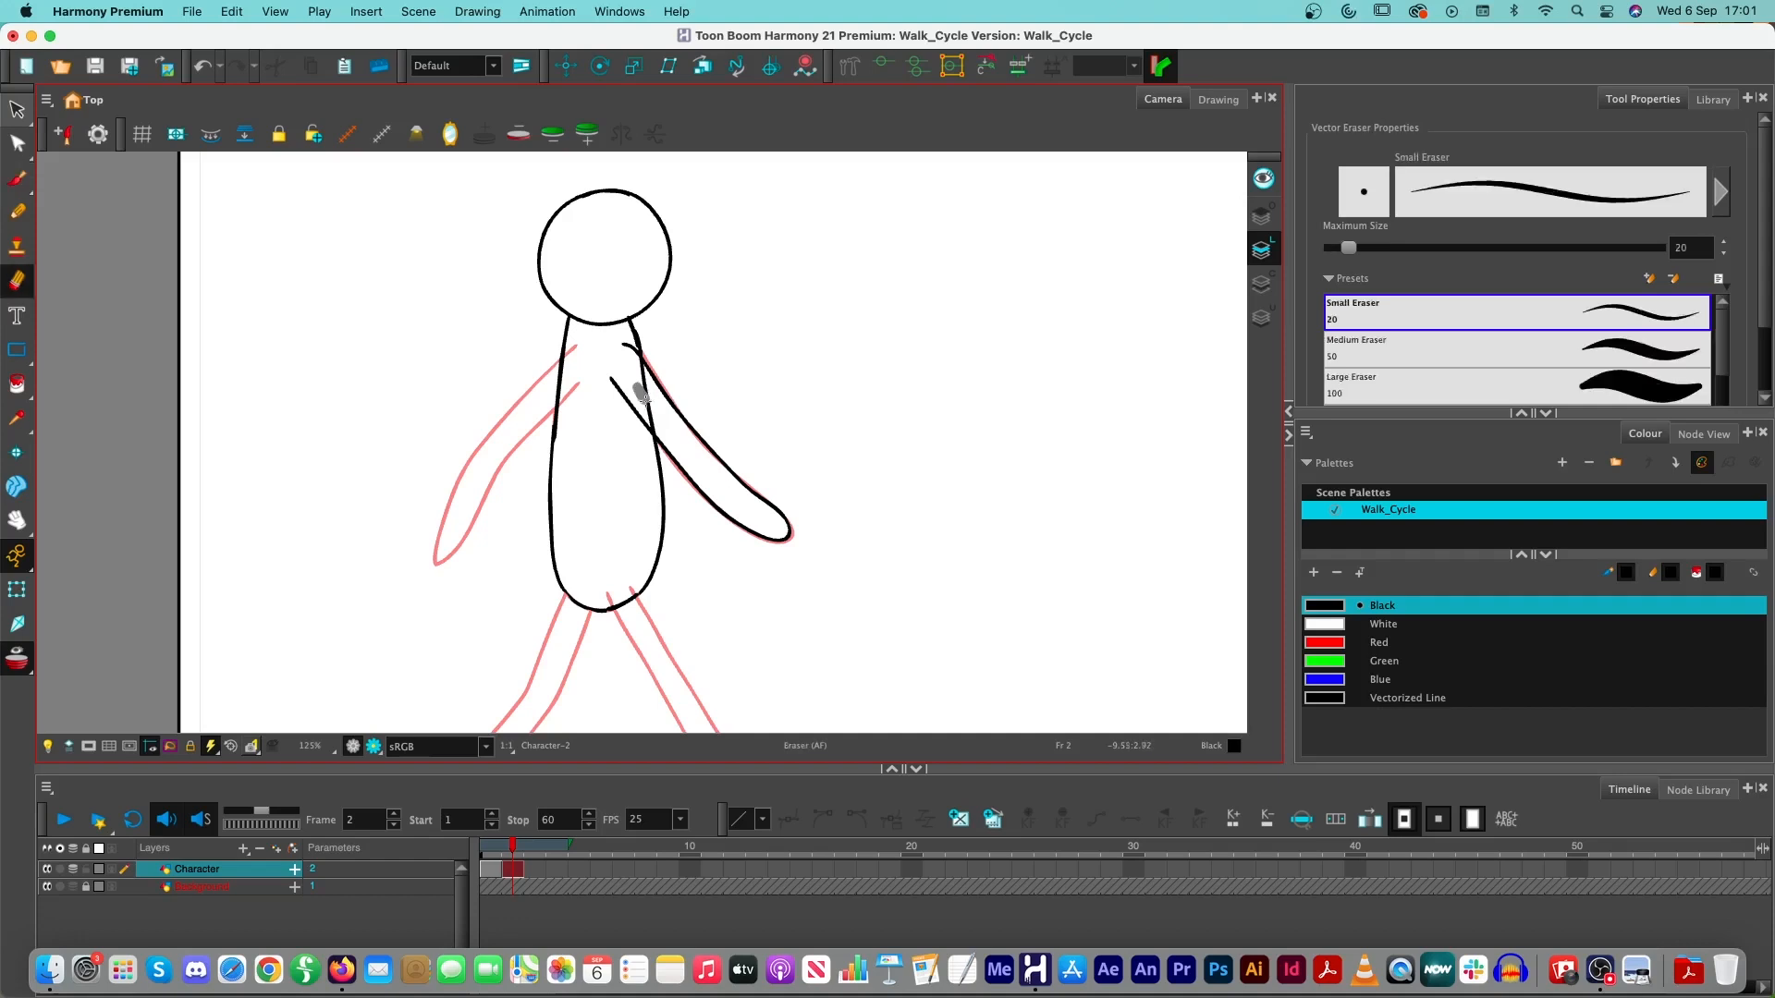
mouse_move(648, 404)
left_mouse_down()
mouse_move(657, 423)
mouse_move(638, 363)
left_mouse_up()
- Draw the rear-swinging arm behind the torso, following the onion-skinned arm and stopping at the torso outline
left_click_drag(564, 355, 545, 376)
key("super+z")
key("alt+b")
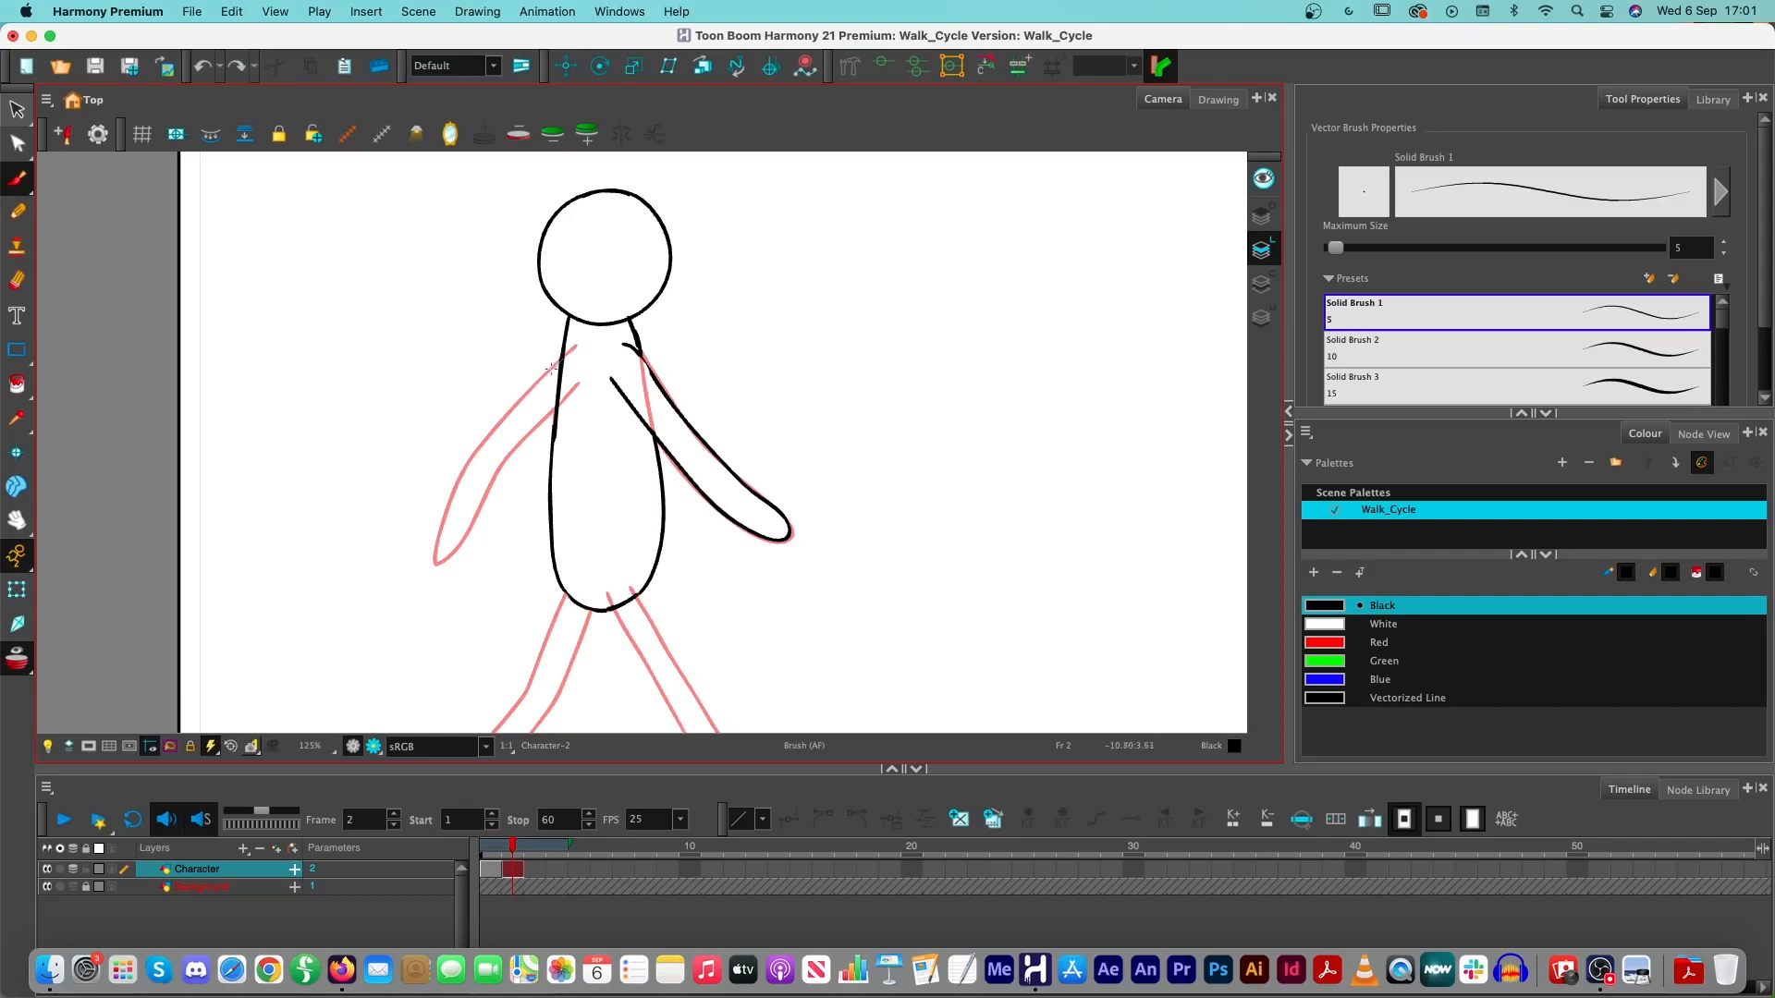
mouse_move(552, 369)
left_mouse_down()
mouse_move(483, 436)
mouse_move(435, 560)
mouse_move(459, 555)
mouse_move(566, 393)
left_mouse_up()
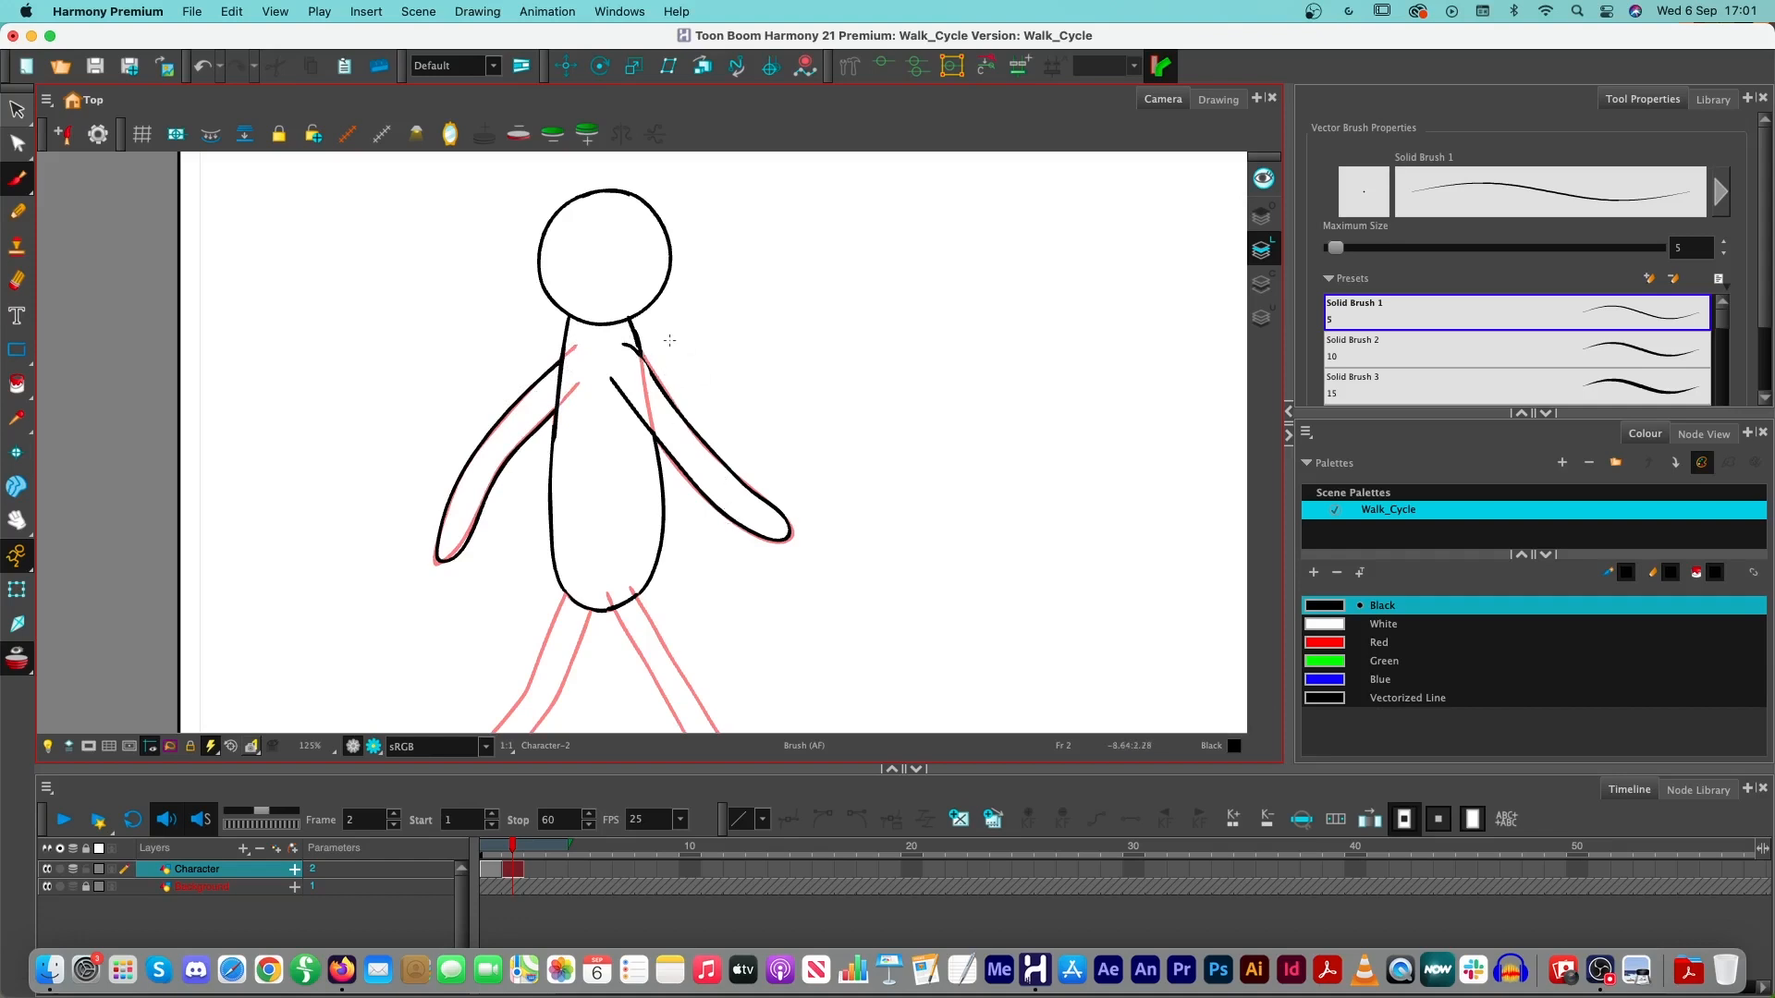
- Turn off onion skinning to check the redrawn arms, and turn it back on
left_click(18, 661)
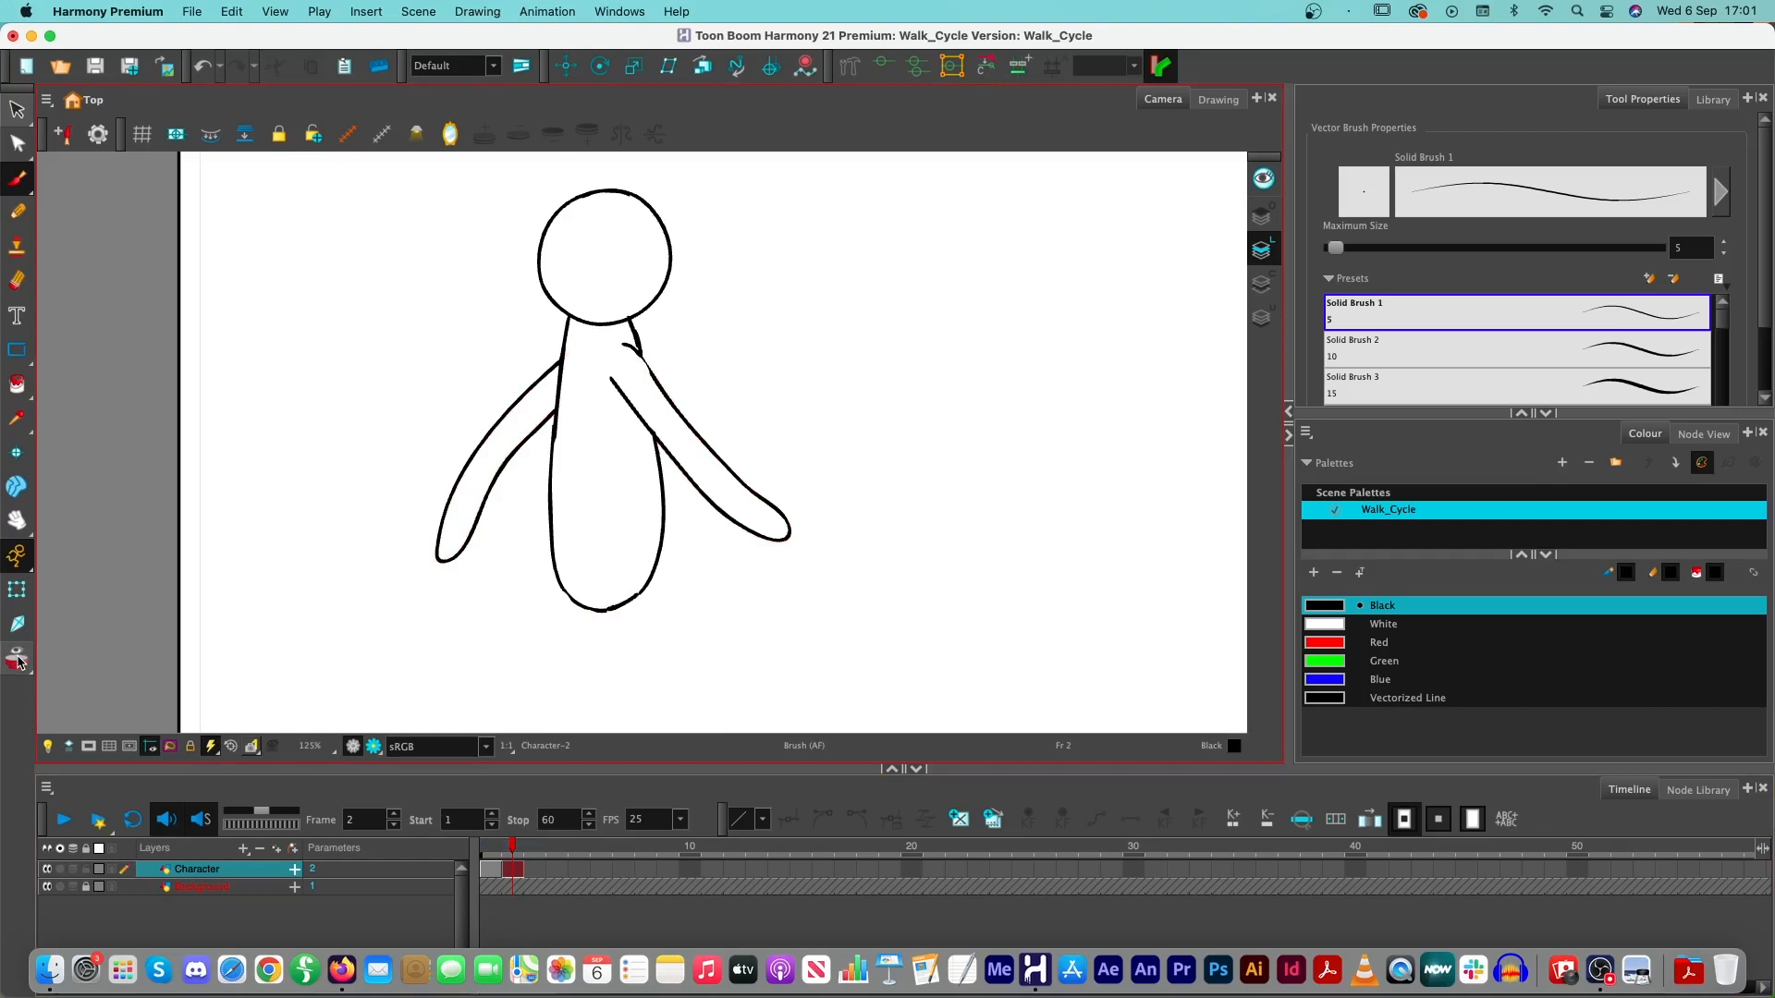
left_click(18, 661)
mouse_move(852, 614)
left_mouse_down()
mouse_move(928, 406)
mouse_move(912, 420)
left_mouse_up()
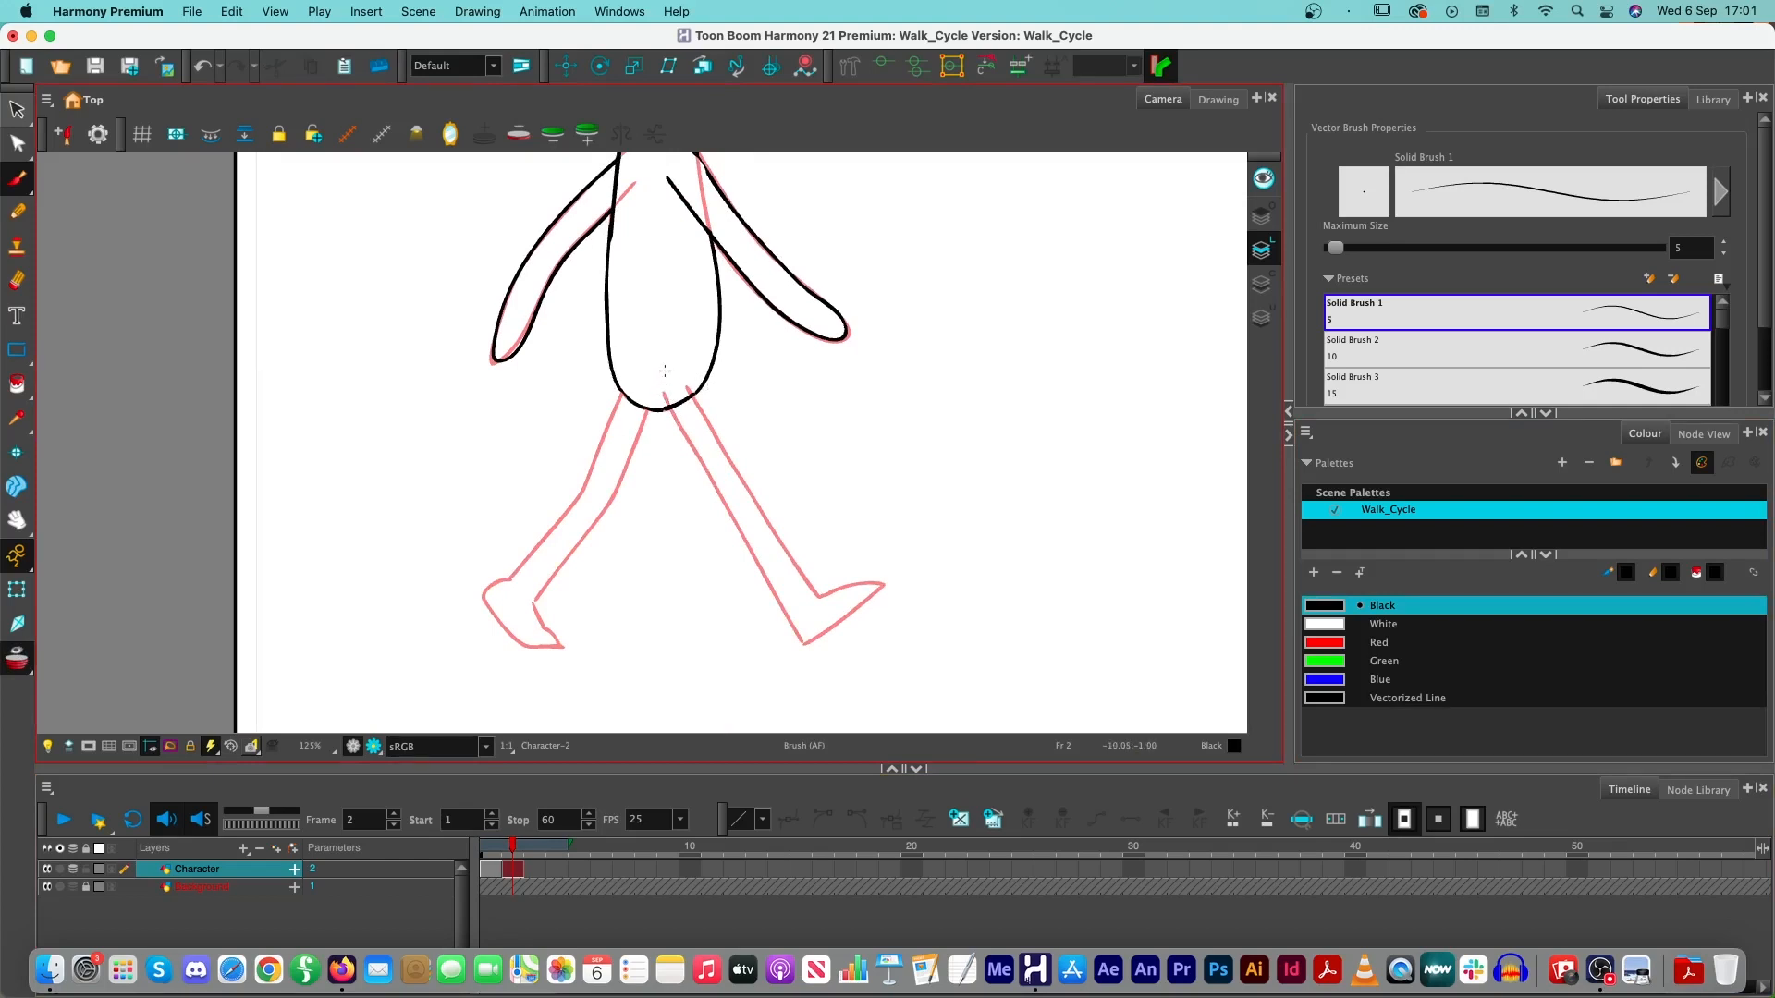
- Draw the two outlines of the rear leg from the hips to the ankle over the onion skin, redoing the first stroke
left_click_drag(627, 376, 572, 504)
key("ctrl+z")
mouse_move(629, 381)
left_mouse_down()
mouse_move(572, 508)
mouse_move(497, 592)
mouse_move(561, 566)
mouse_move(613, 498)
mouse_move(659, 376)
mouse_move(643, 422)
left_mouse_up()
key("alt+e")
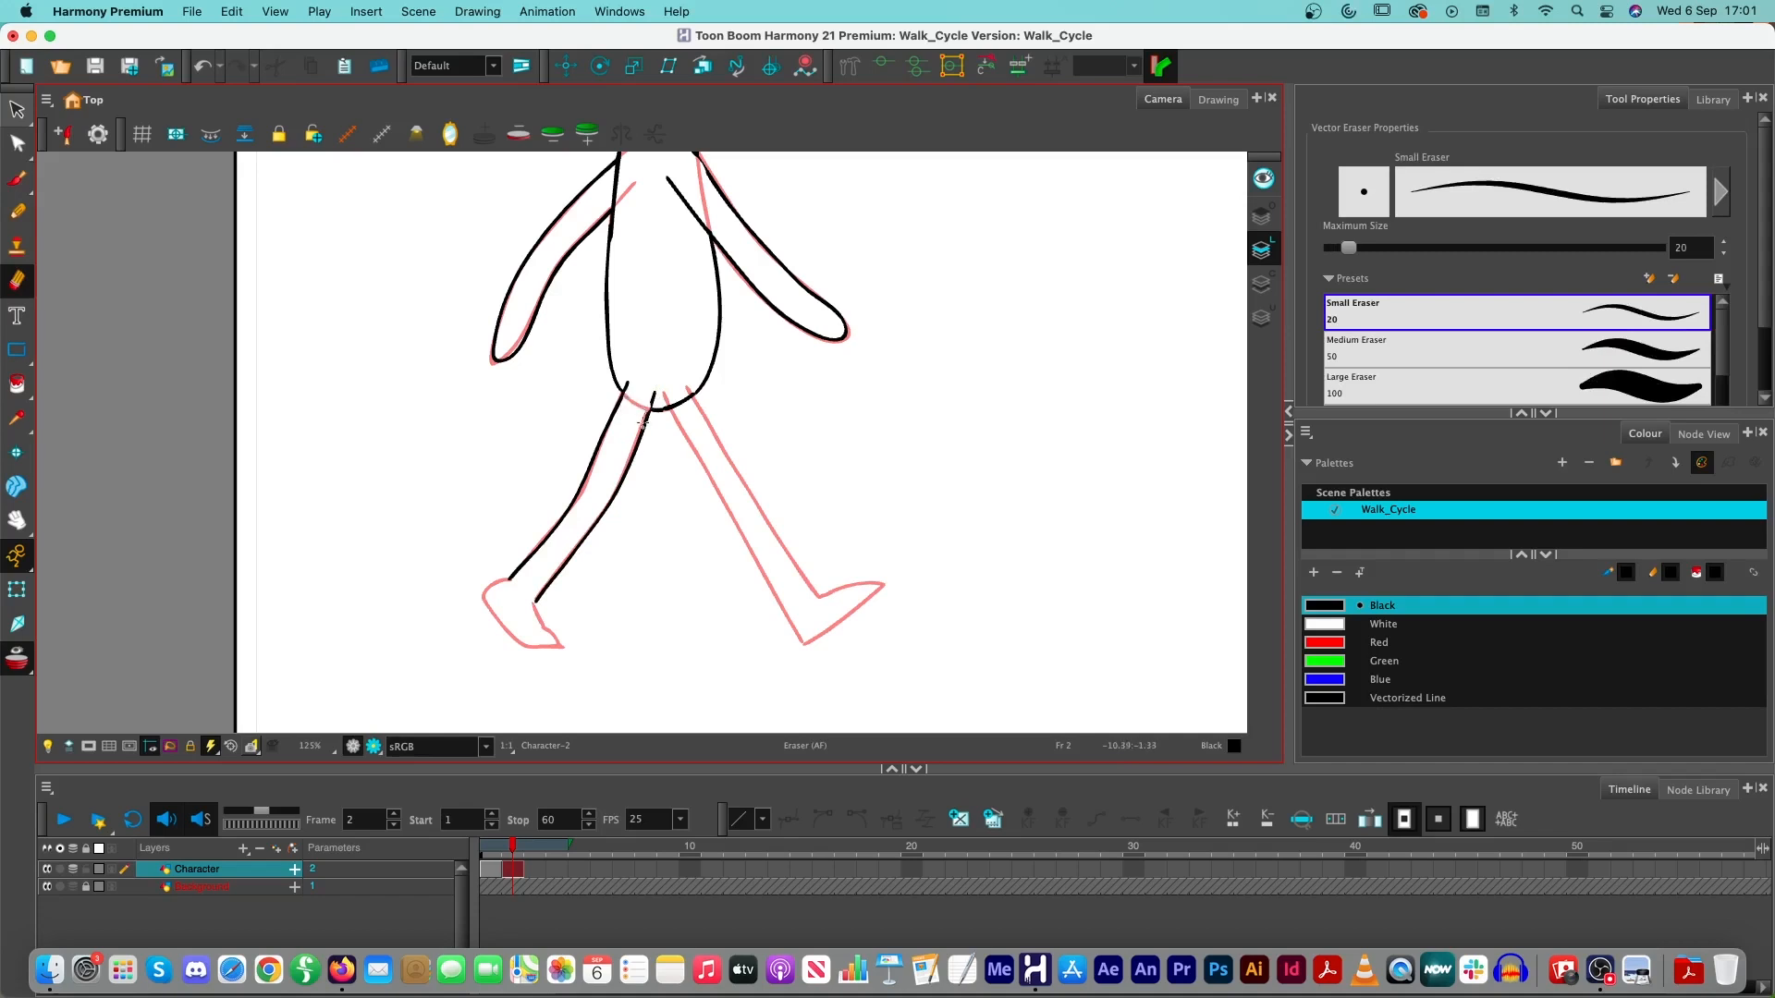
key("alt+b")
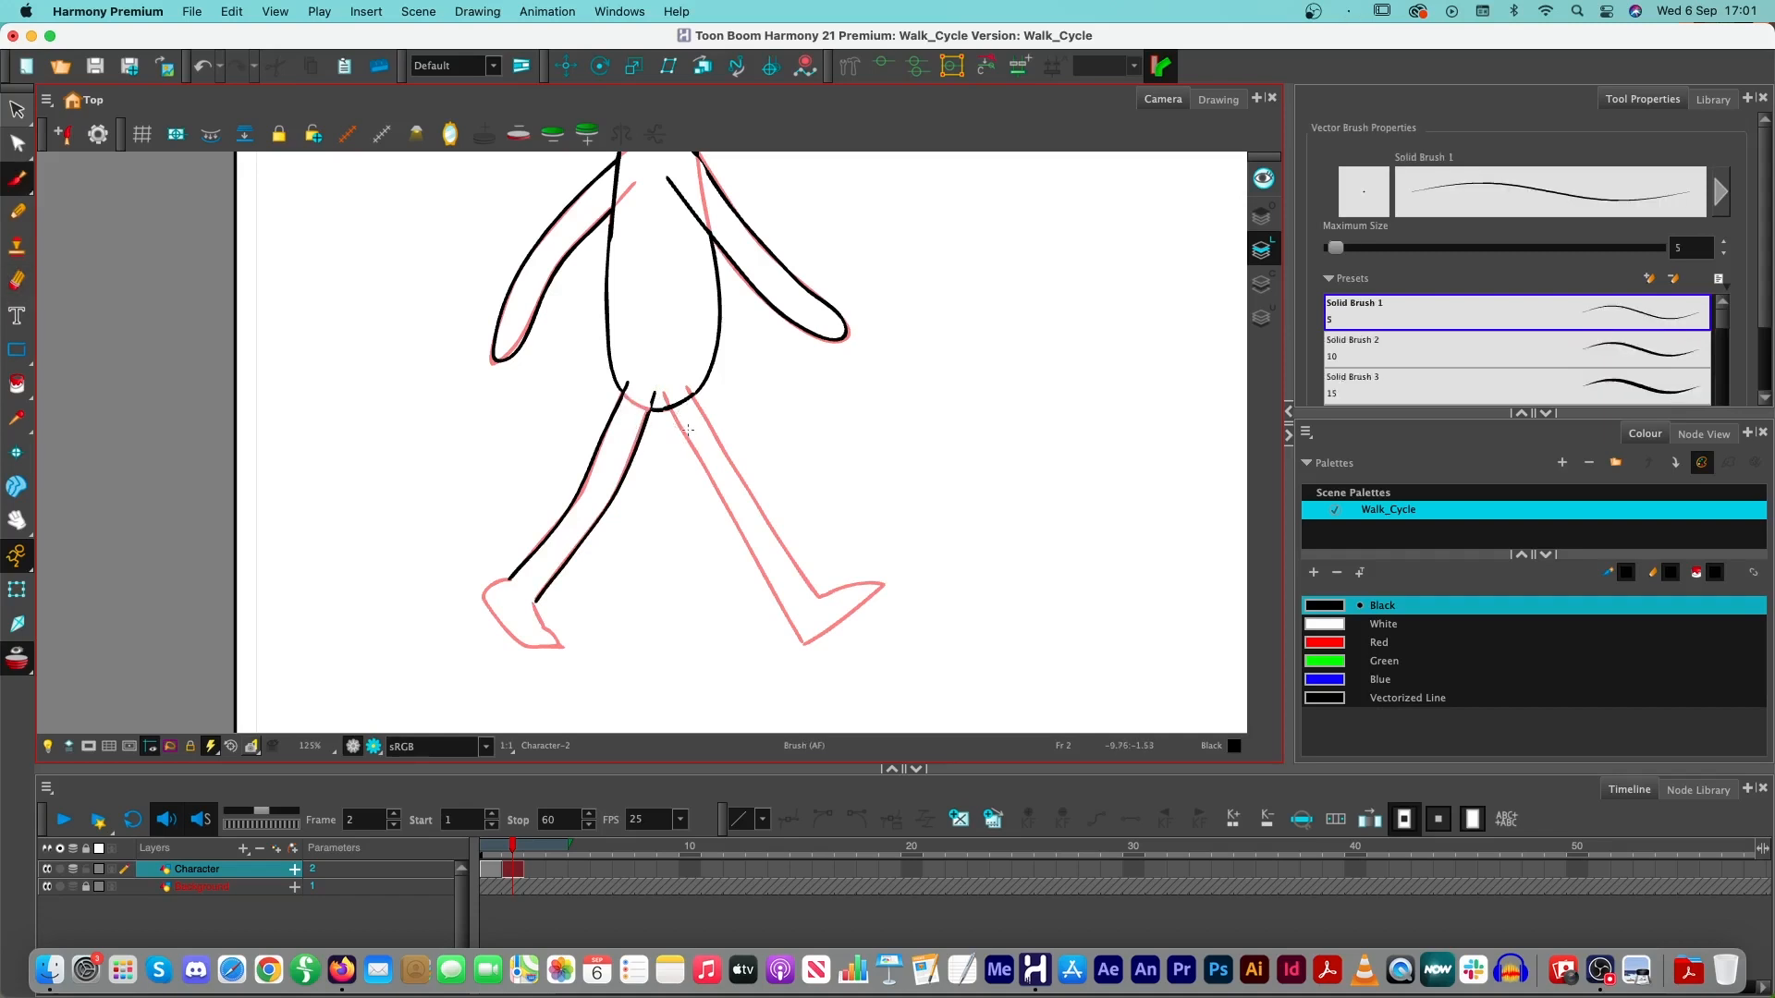
- Draw the front leg with its foot and add the rear leg's foot, following the onion-skinned pose
mouse_move(672, 408)
left_mouse_down()
mouse_move(805, 643)
mouse_move(888, 577)
left_mouse_up()
mouse_move(689, 388)
left_mouse_down()
mouse_move(824, 606)
mouse_move(890, 587)
left_mouse_up()
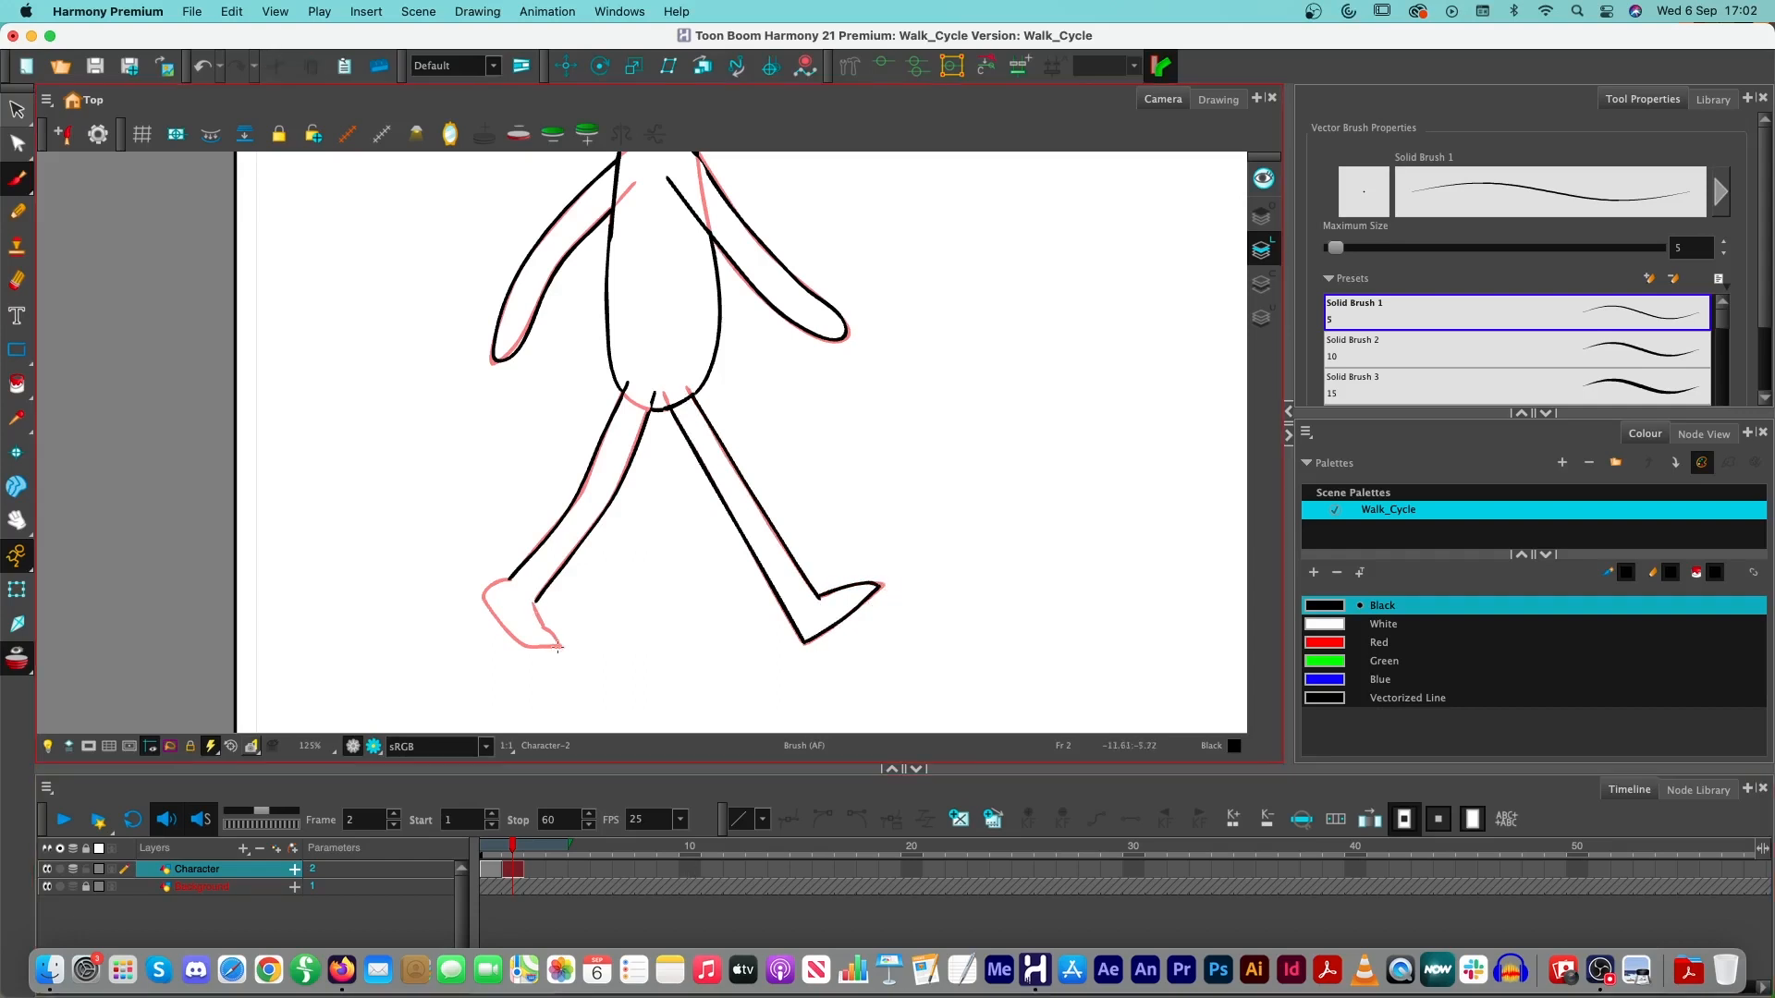
left_click_drag(561, 631, 562, 660)
mouse_move(511, 580)
left_mouse_down()
mouse_move(487, 586)
mouse_move(485, 612)
mouse_move(572, 646)
left_mouse_up()
left_click_drag(539, 625, 558, 640)
- Turn off onion skinning and close the outline at the forward arm's shoulder with a short brush stroke
left_click(17, 658)
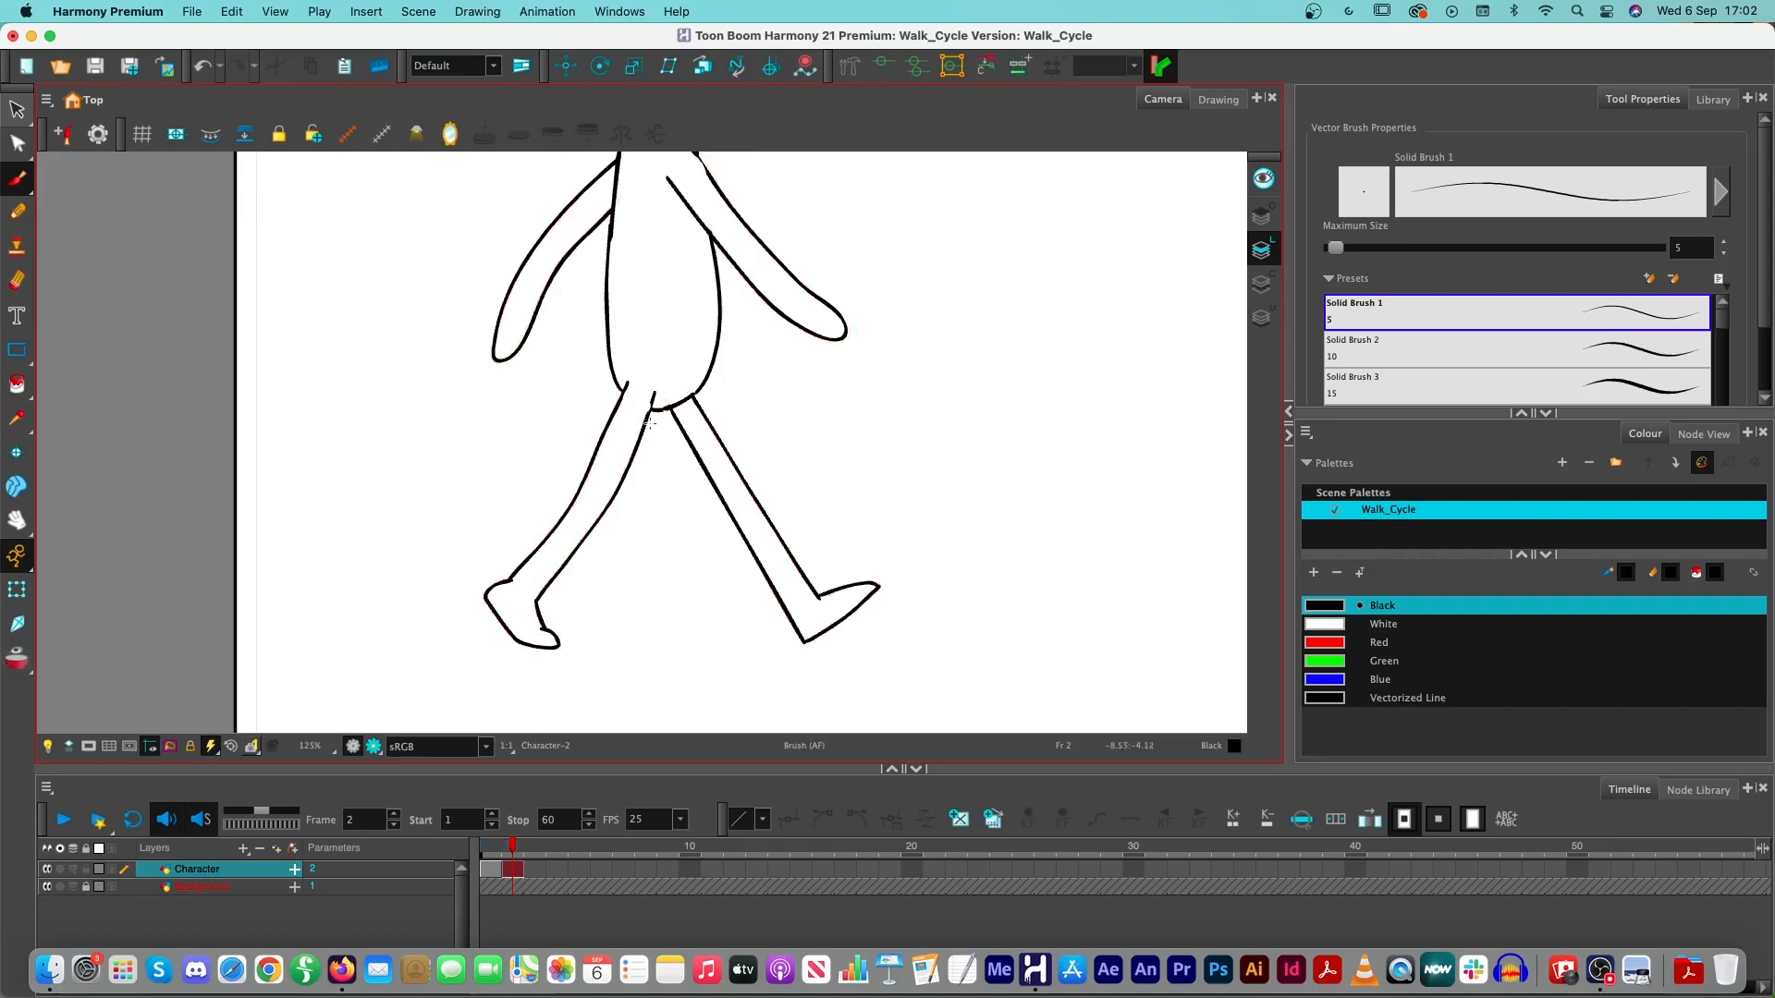
key("super+z")
scroll(640, 433, "up", 5)
scroll(639, 433, "right", 2)
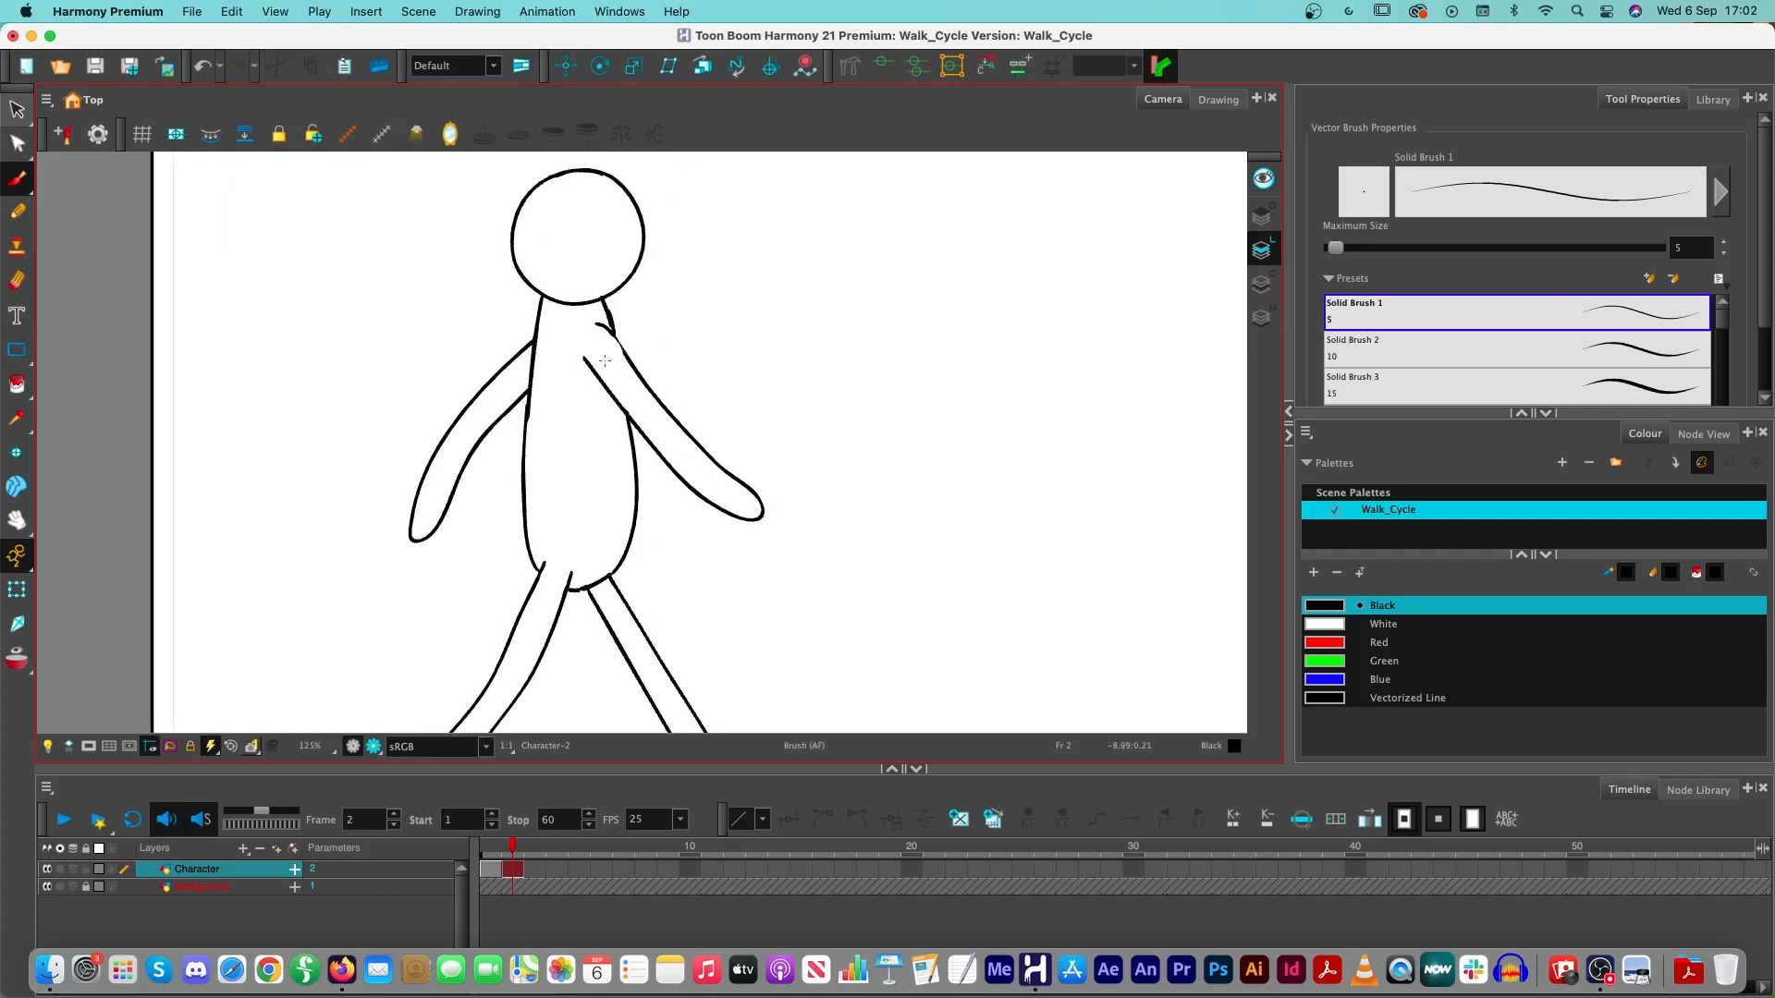
left_click_drag(603, 326, 631, 363)
scroll(617, 476, "down", 2)
mouse_move(674, 609)
left_mouse_down()
mouse_move(785, 572)
mouse_move(795, 546)
left_mouse_up()
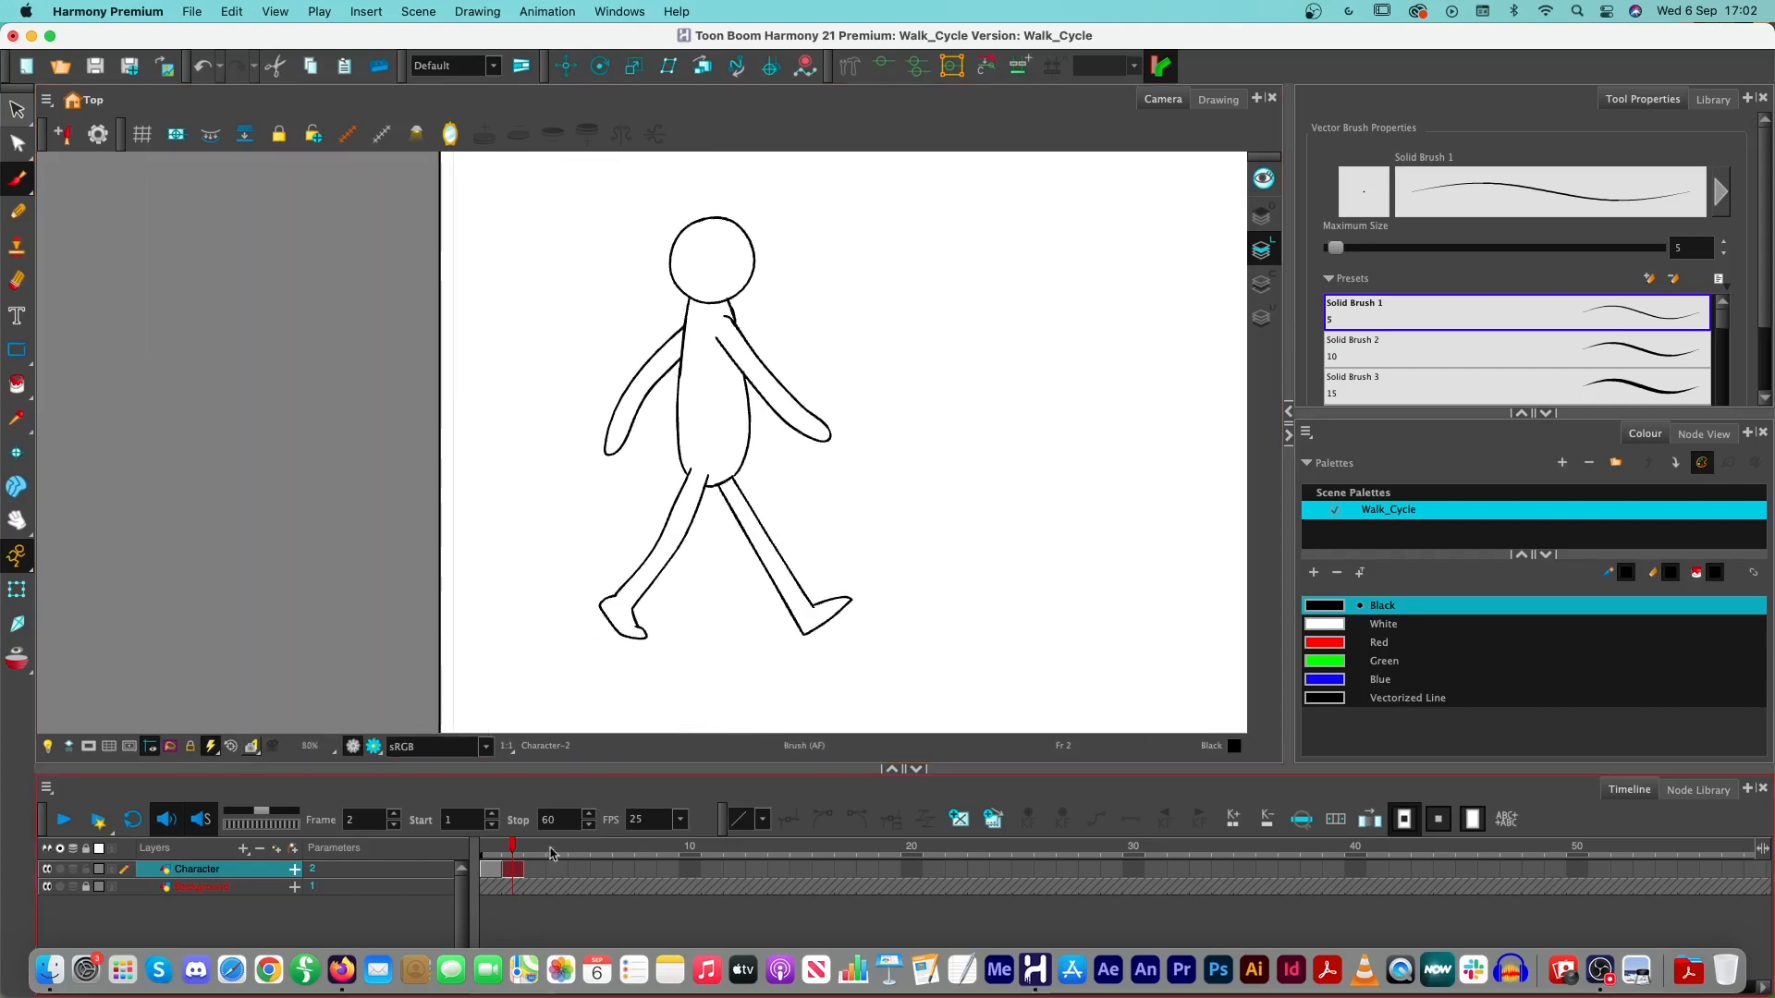
- Scrub between frames 1 and 2 to compare the contact poses, and turn onion skinning back on
left_click(493, 851)
mouse_move(493, 850)
left_mouse_down()
mouse_move(530, 846)
mouse_move(511, 849)
left_mouse_up()
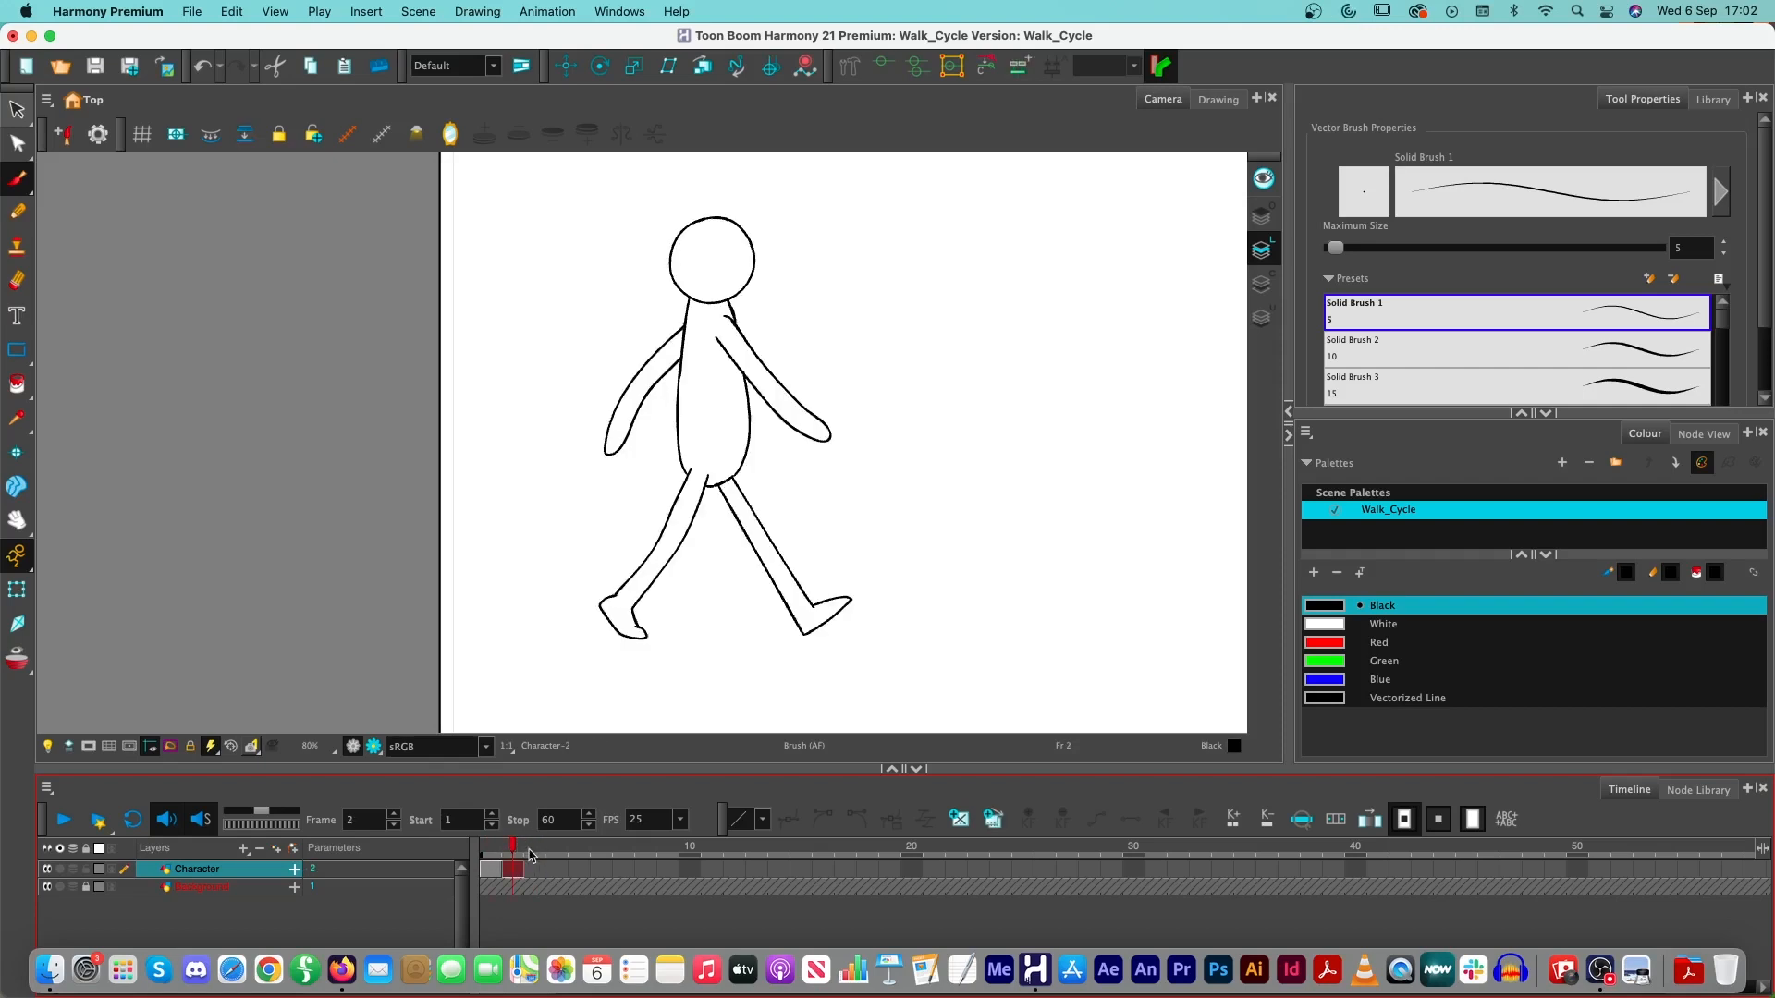
left_click(81, 672)
left_click(16, 658)
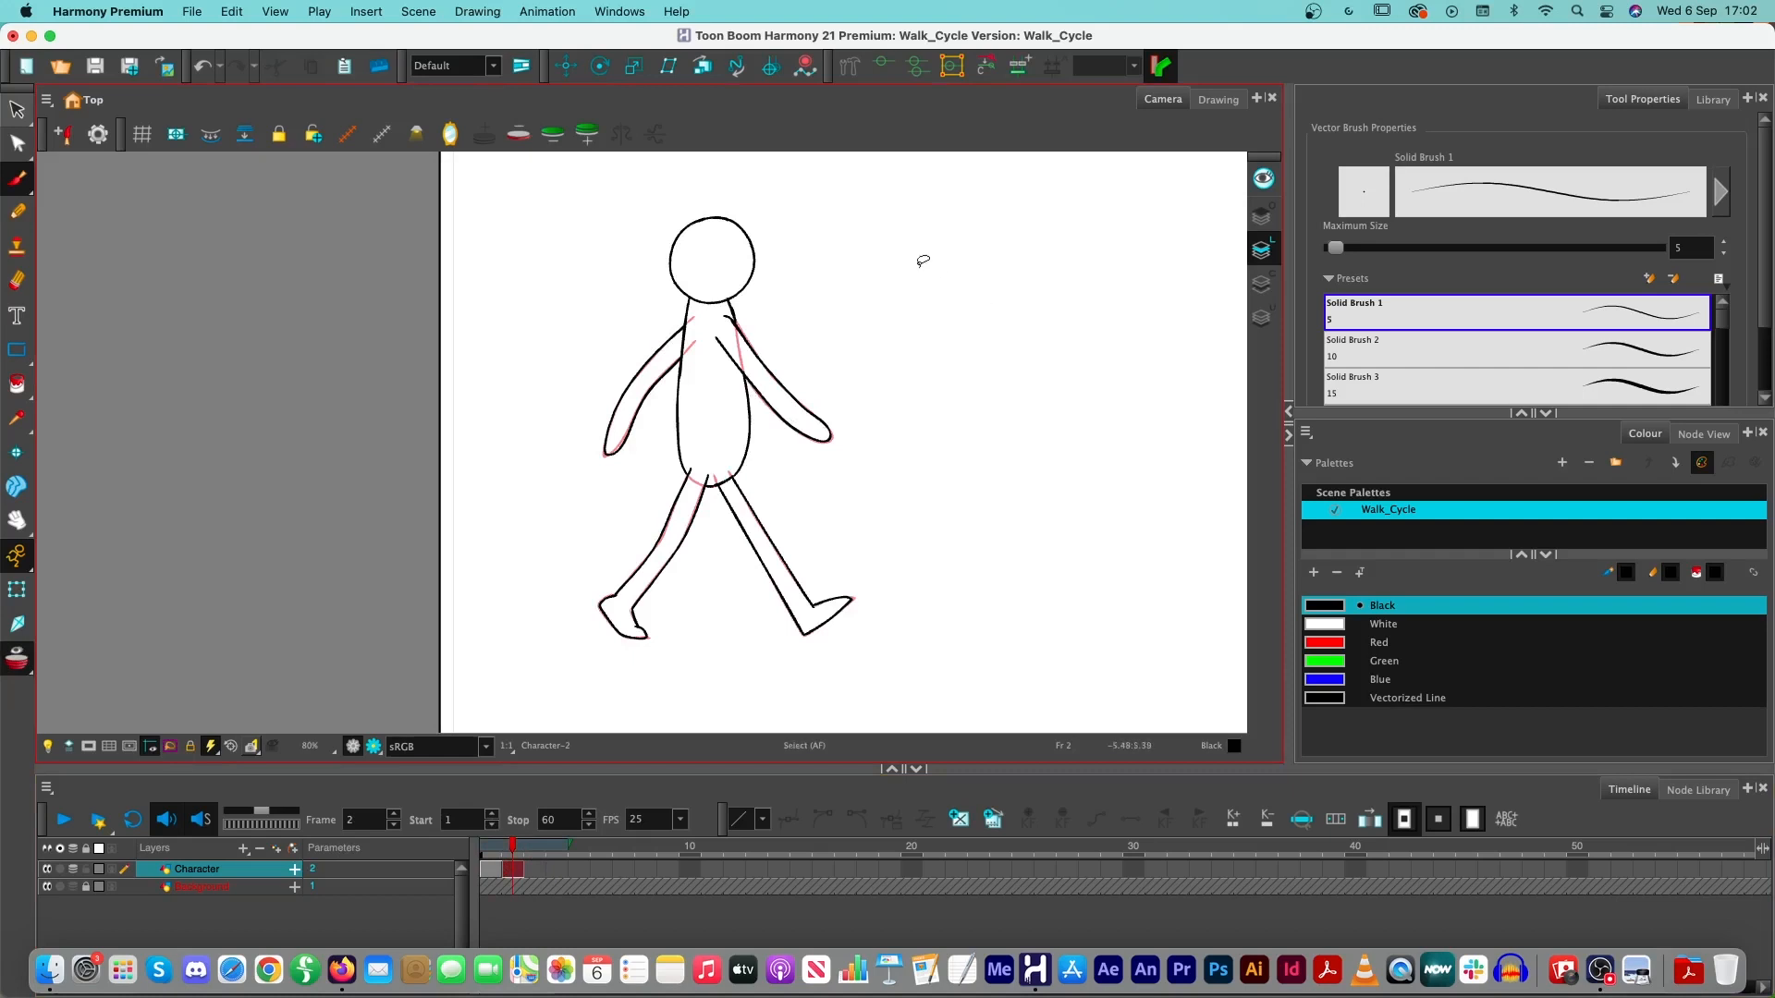
- Select the whole character on frame 2 and move it forward so its rear foot overlaps the front foot of the onion-skinned first pose
mouse_move(918, 265)
left_mouse_down()
mouse_move(658, 156)
mouse_move(441, 336)
mouse_move(487, 636)
mouse_move(608, 684)
mouse_move(900, 673)
mouse_move(1005, 570)
mouse_move(986, 565)
mouse_move(1010, 438)
mouse_move(889, 219)
left_mouse_up()
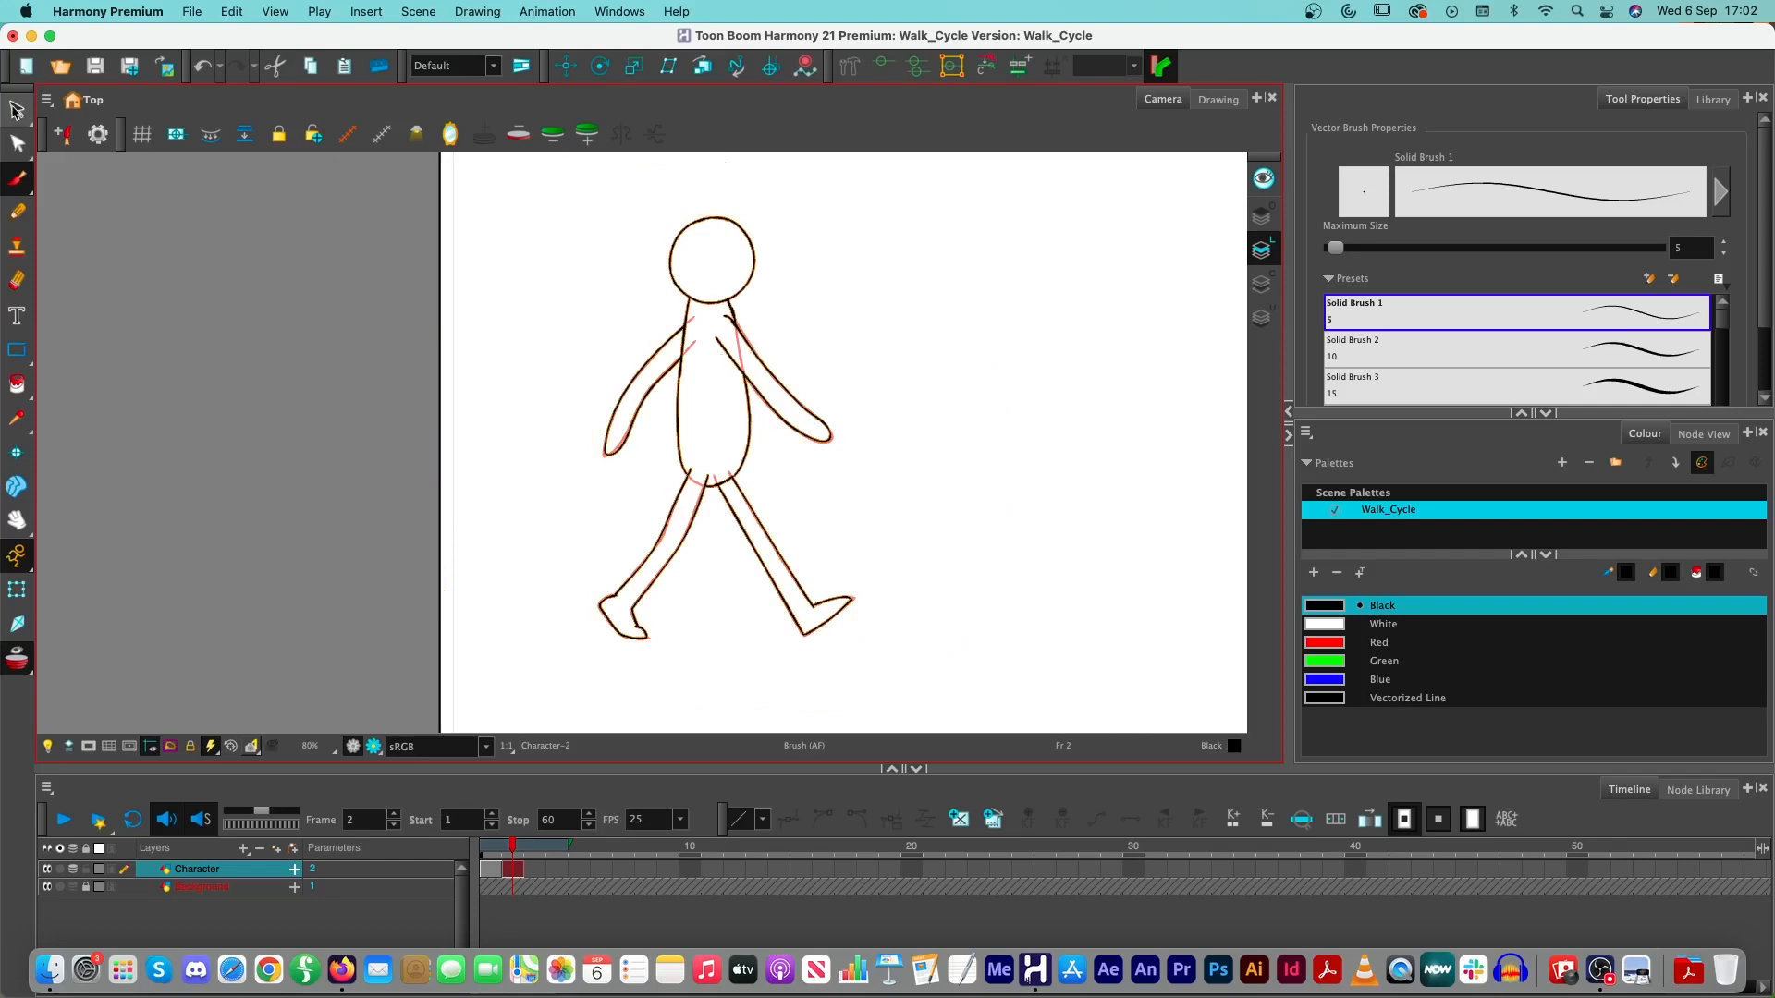
left_click(17, 111)
key("Escape")
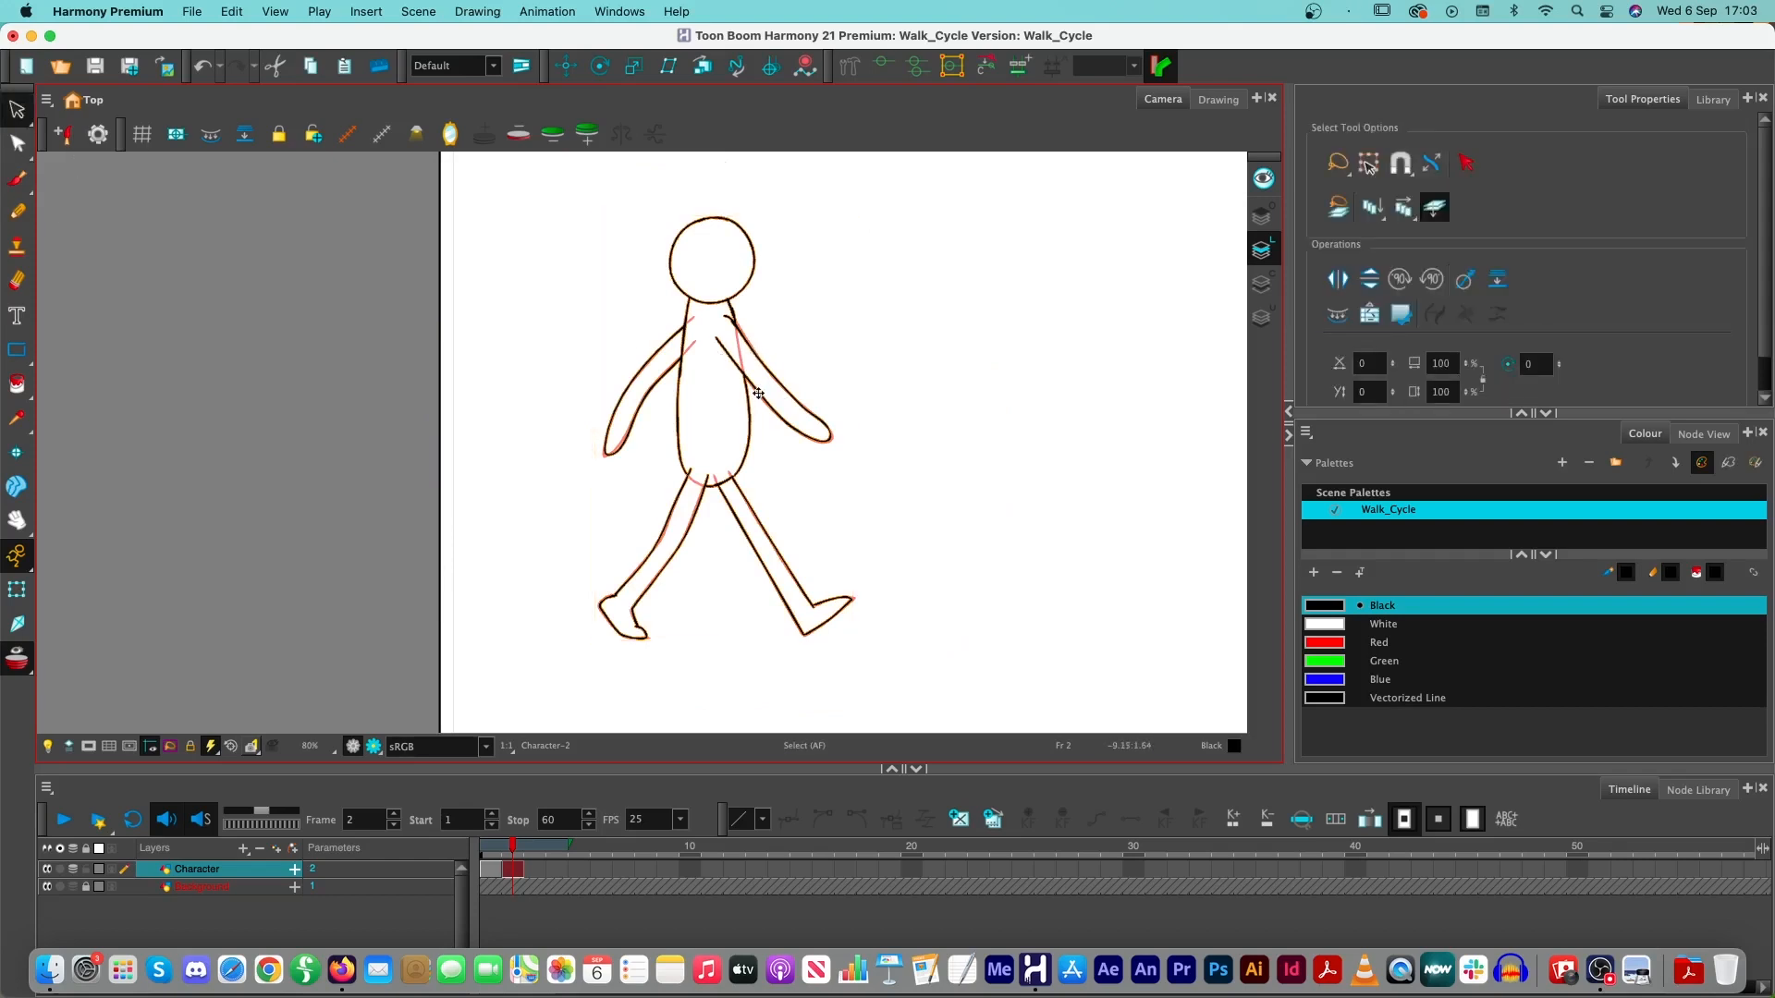
left_click_drag(758, 393, 975, 418)
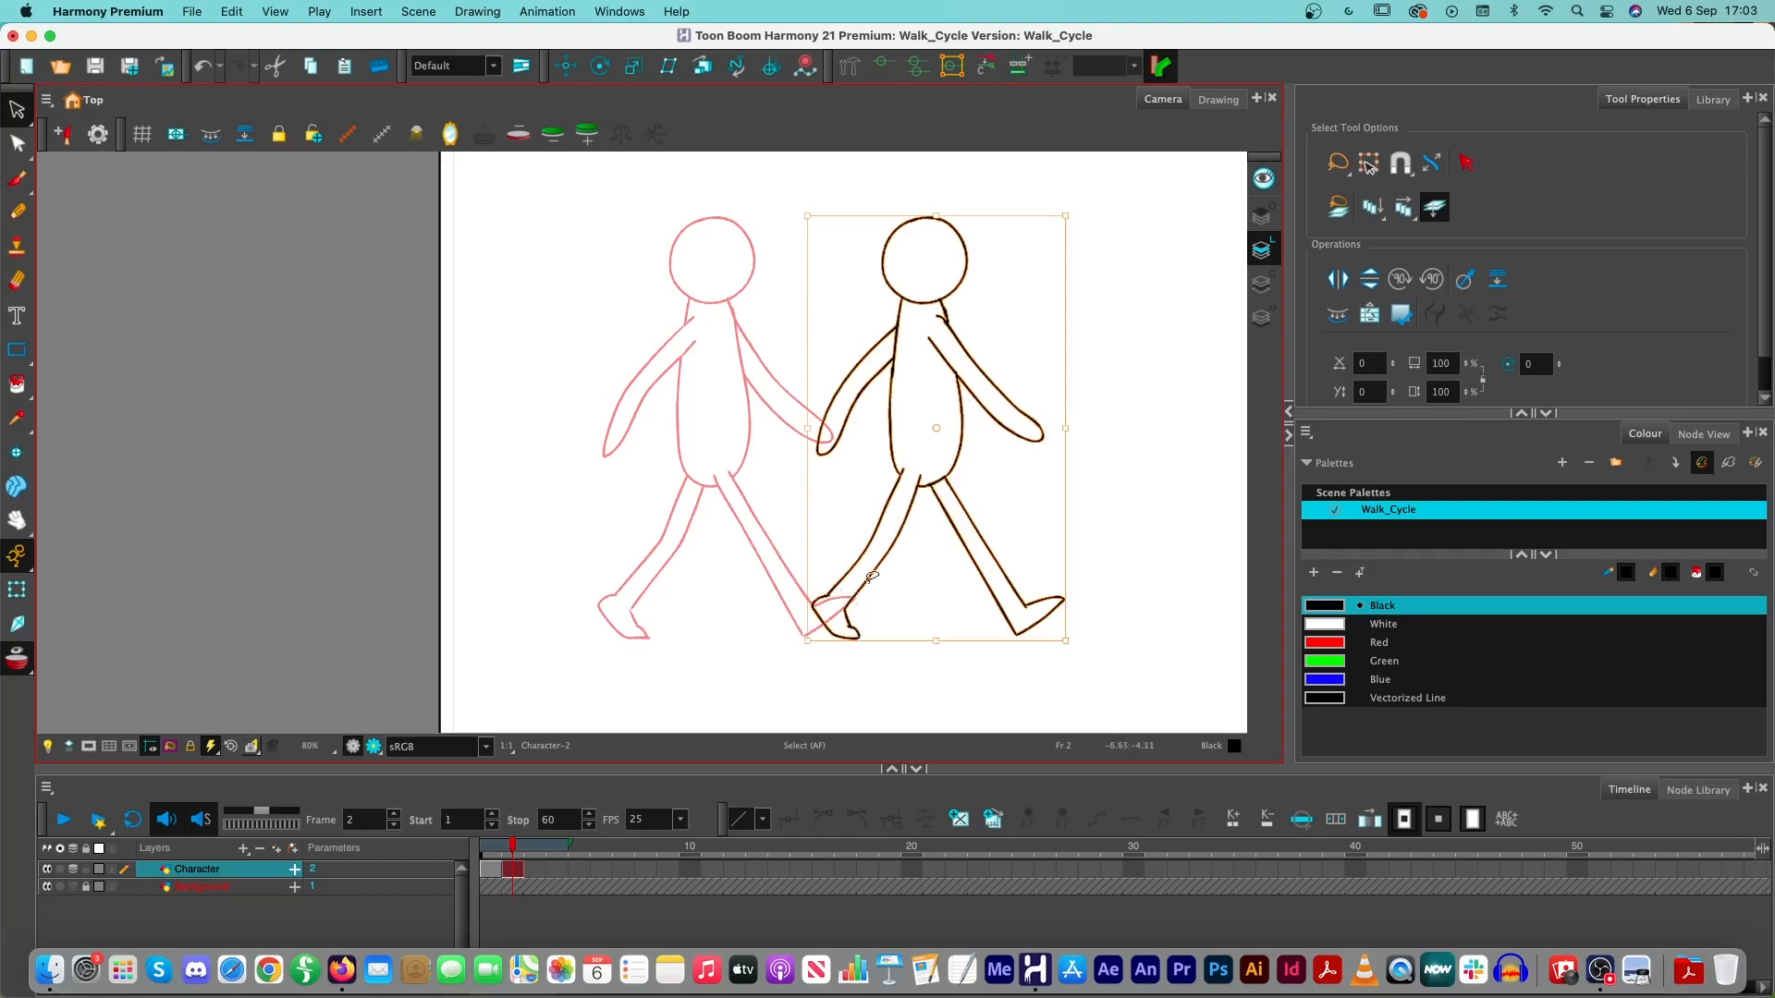
key("Escape")
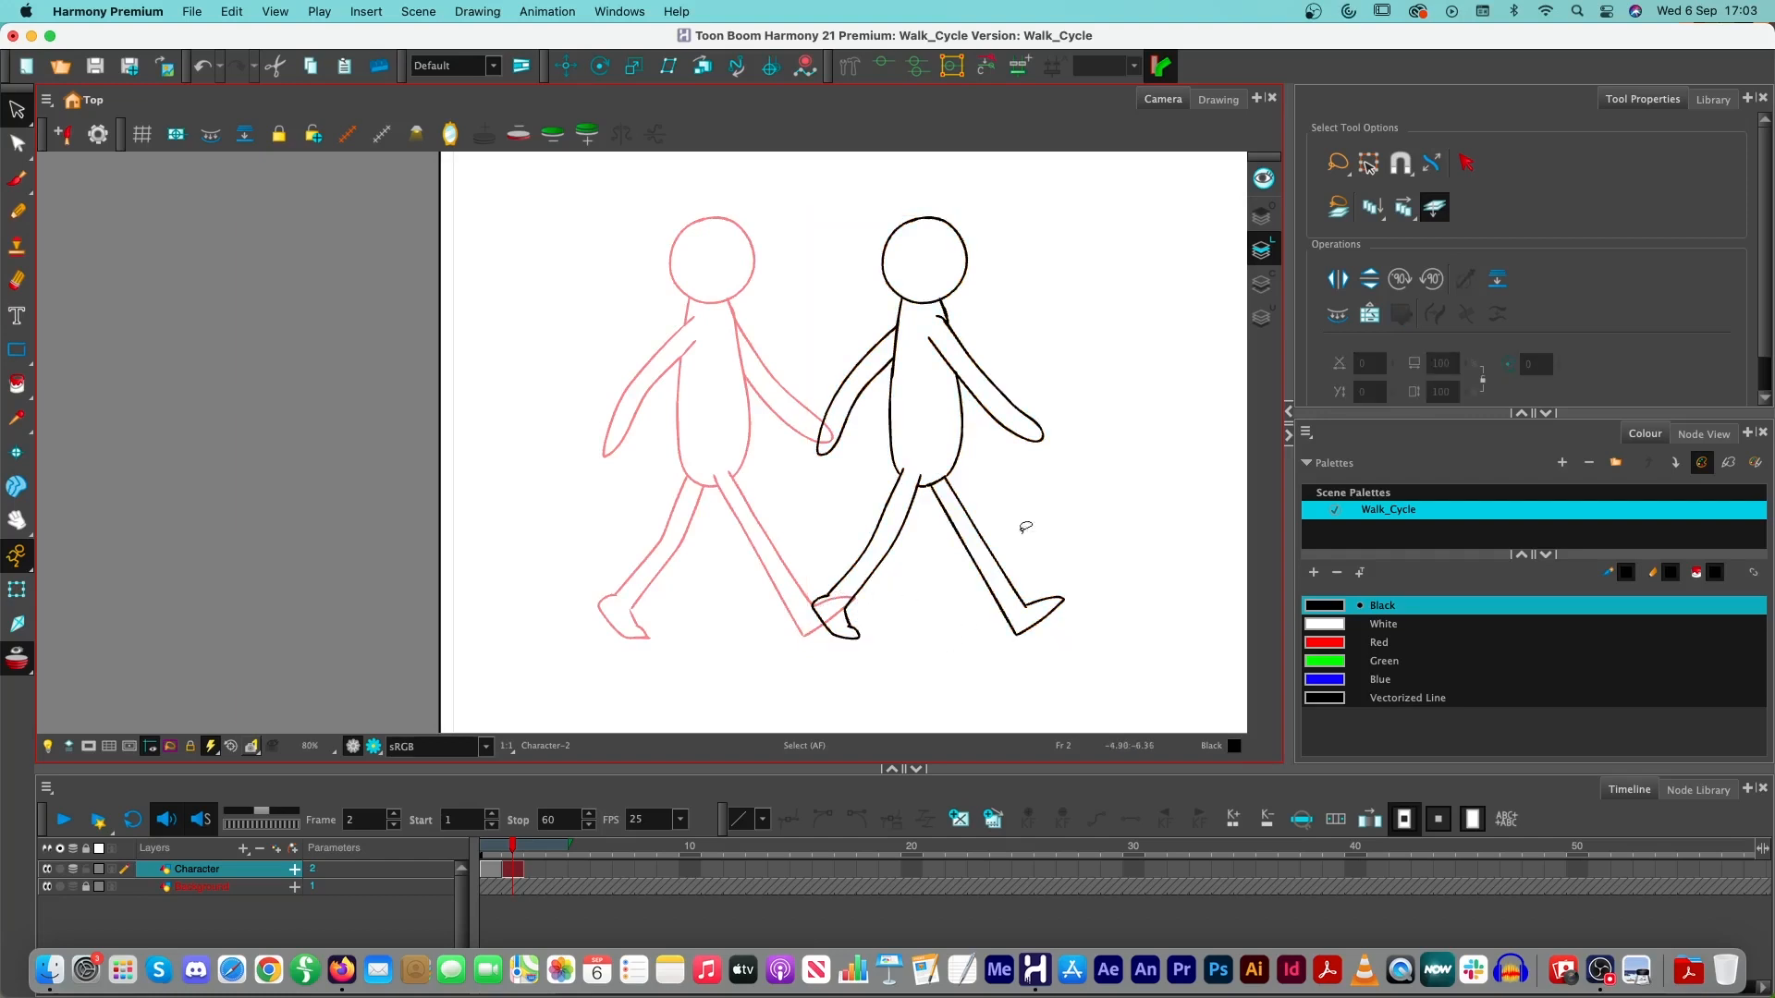
mouse_move(1079, 333)
left_mouse_down()
mouse_move(940, 190)
mouse_move(772, 730)
mouse_move(1063, 702)
left_mouse_up()
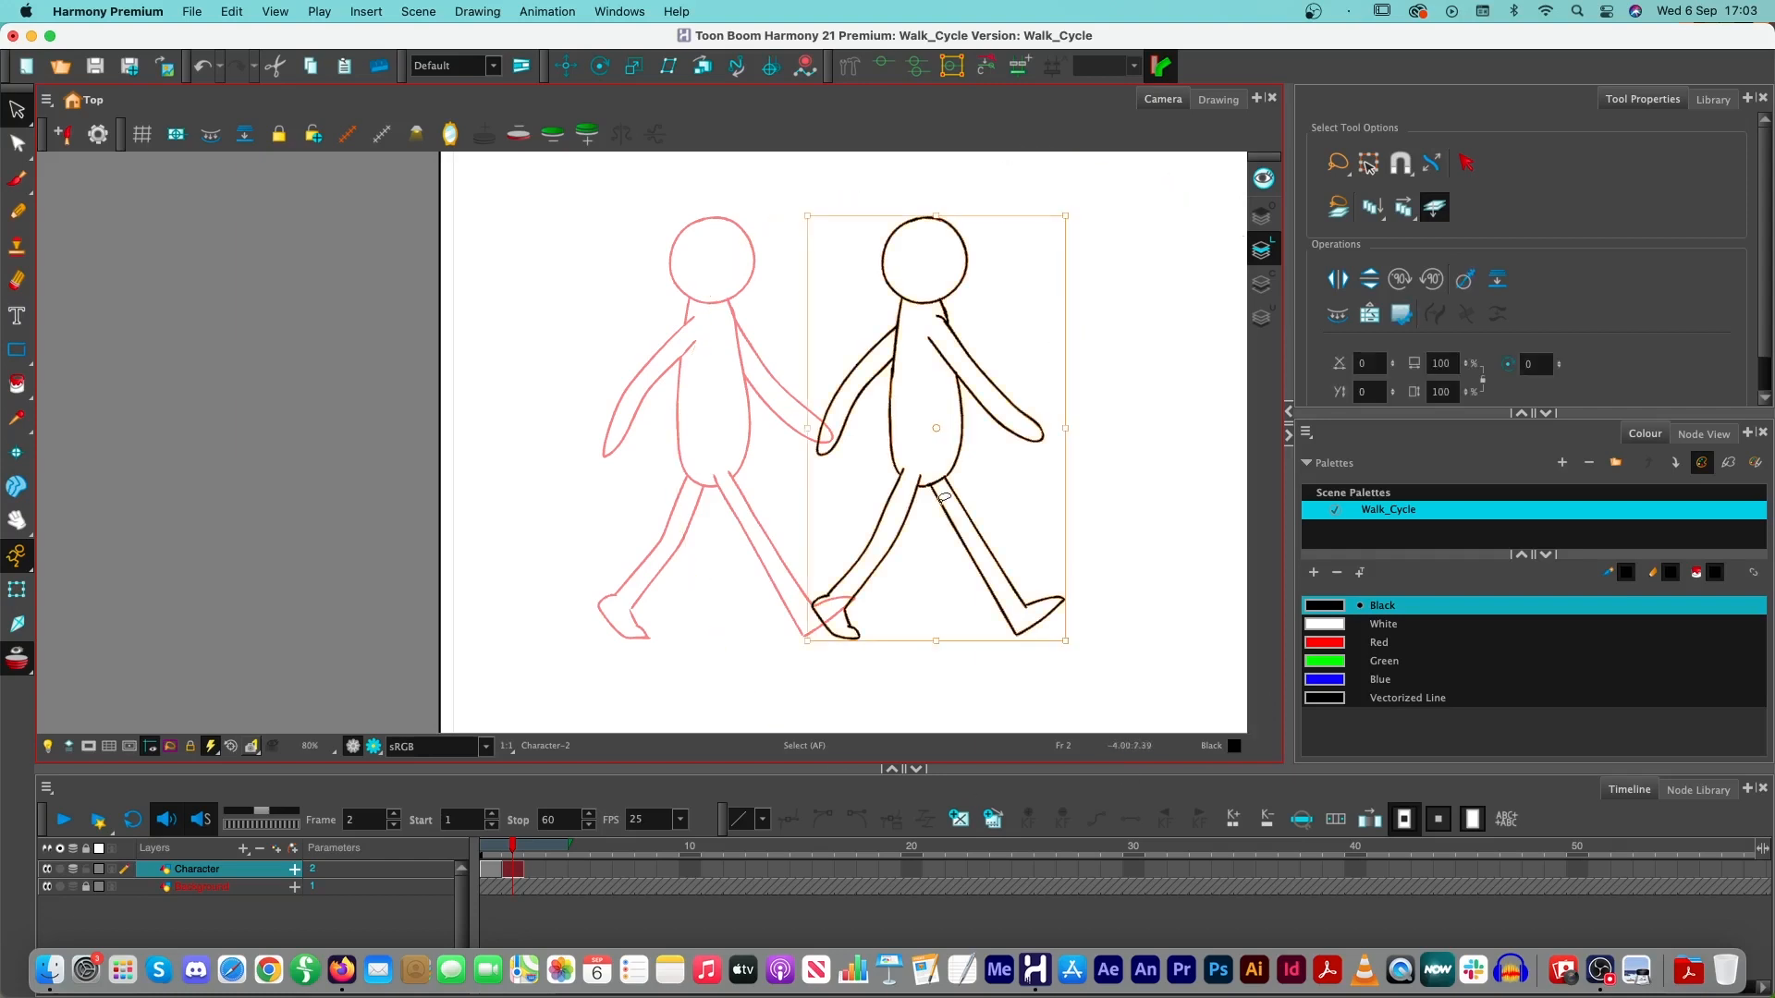
key("Escape")
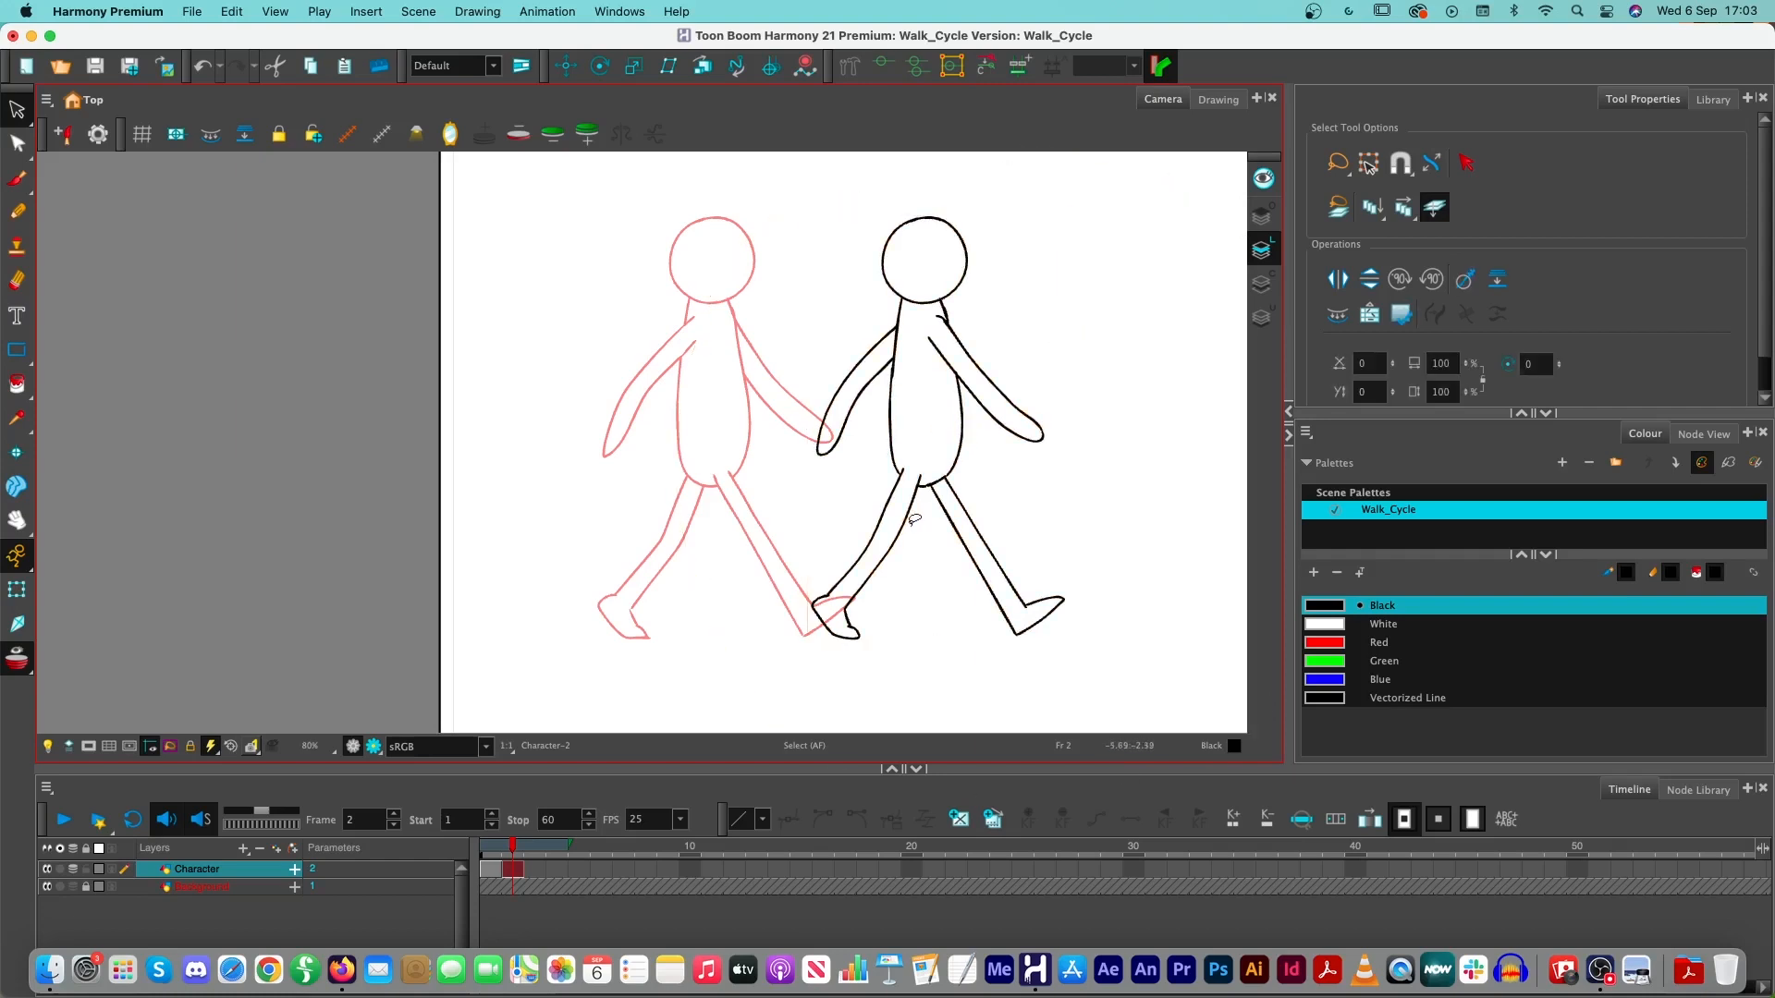
mouse_move(1101, 321)
left_mouse_down()
mouse_move(647, 722)
mouse_move(1091, 176)
mouse_move(1058, 283)
left_mouse_up()
left_click_drag(963, 389, 971, 396)
left_click(1087, 425)
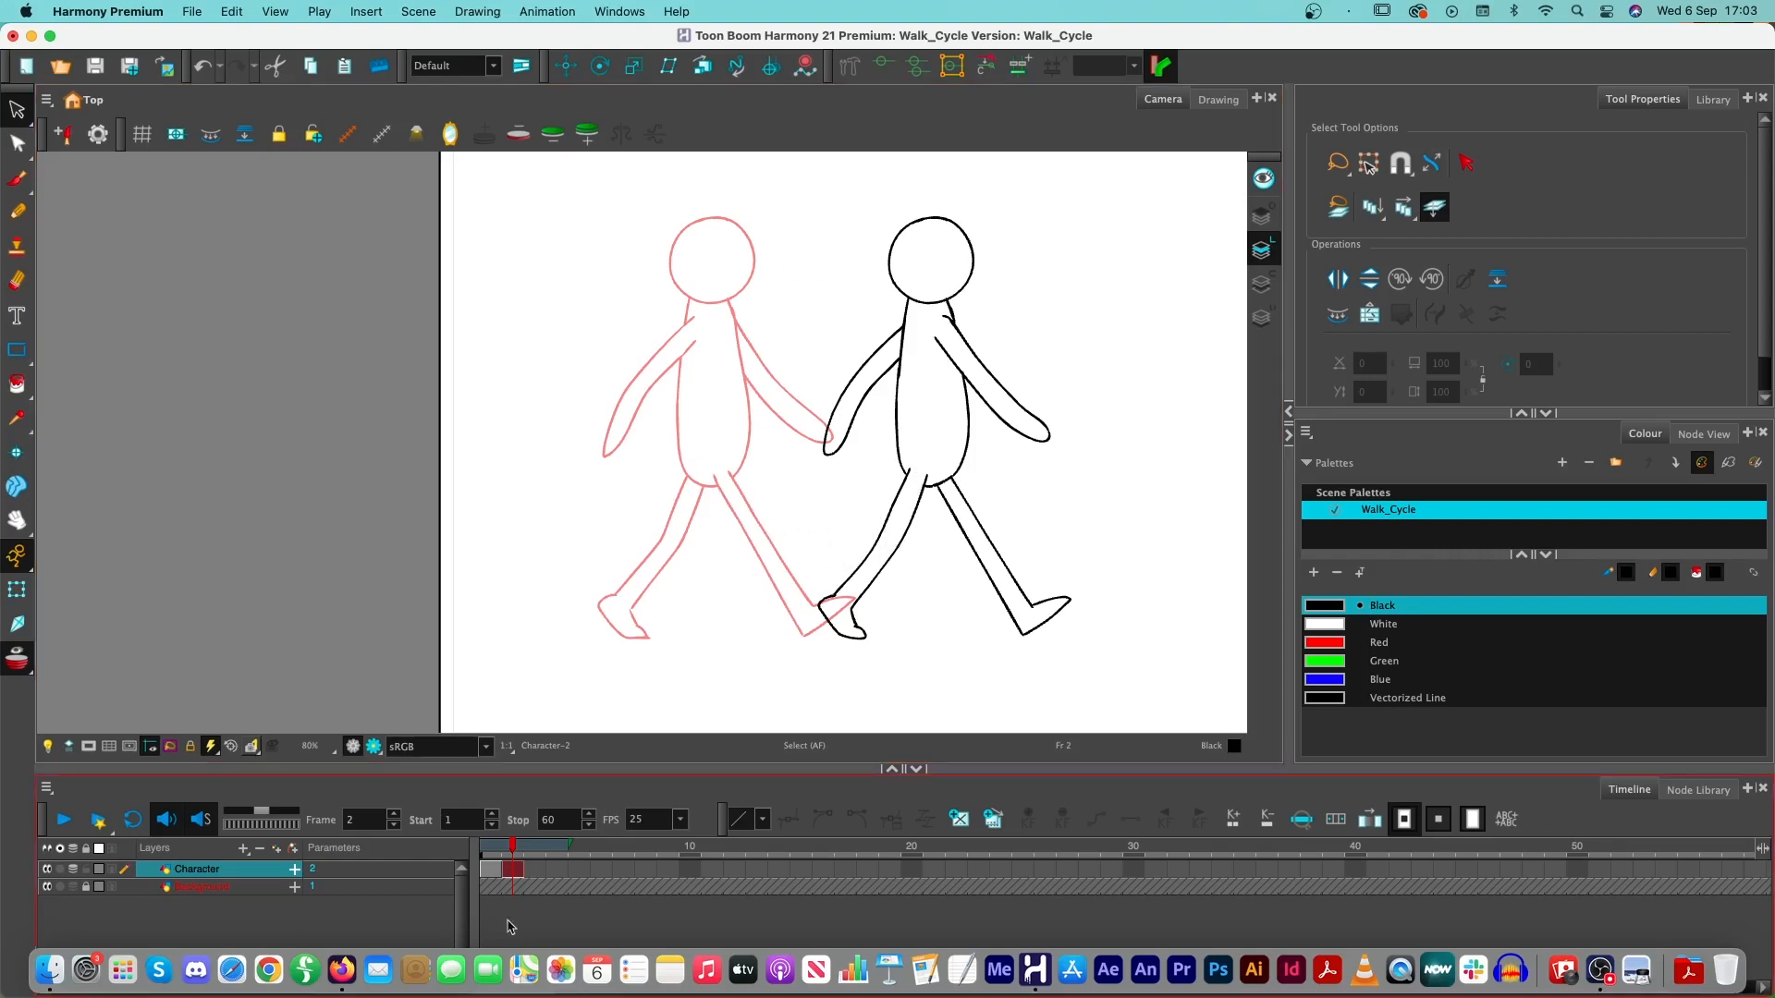
- Paste a copy of the head and torso on frame 1 and place it behind the character, clear of the first pose
left_click(484, 849)
mouse_move(482, 848)
left_mouse_down()
mouse_move(541, 851)
mouse_move(490, 850)
left_mouse_up()
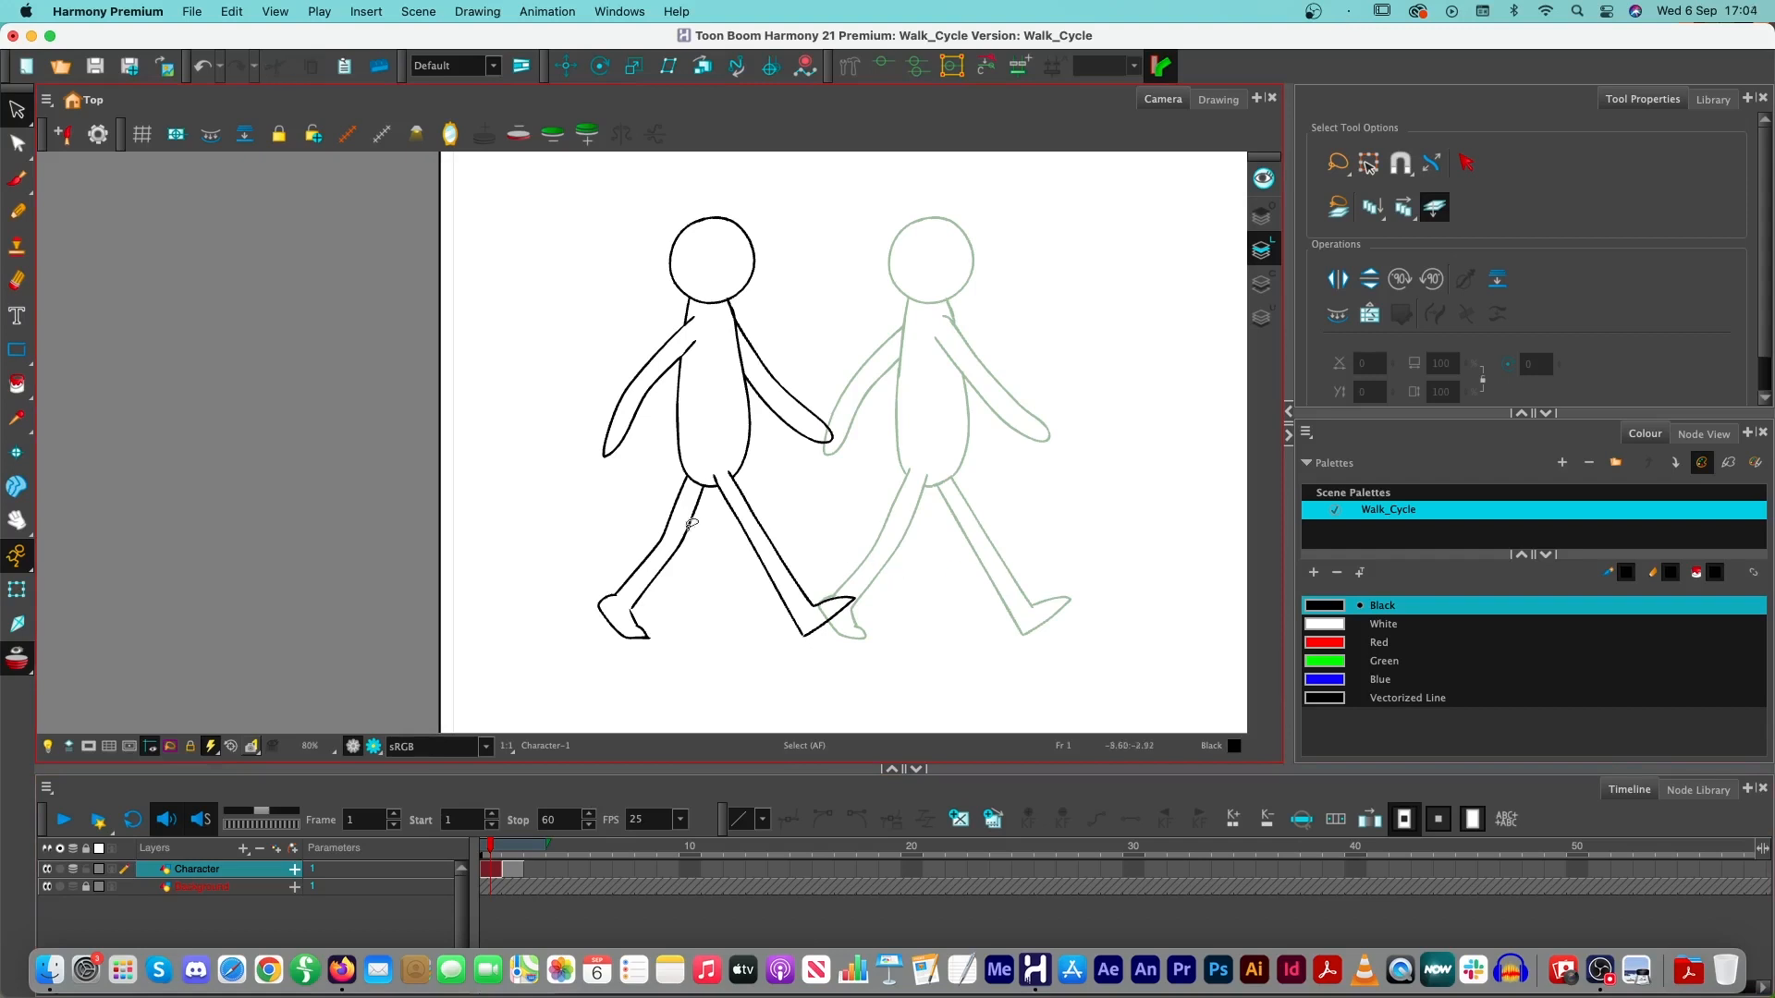
key("super+v")
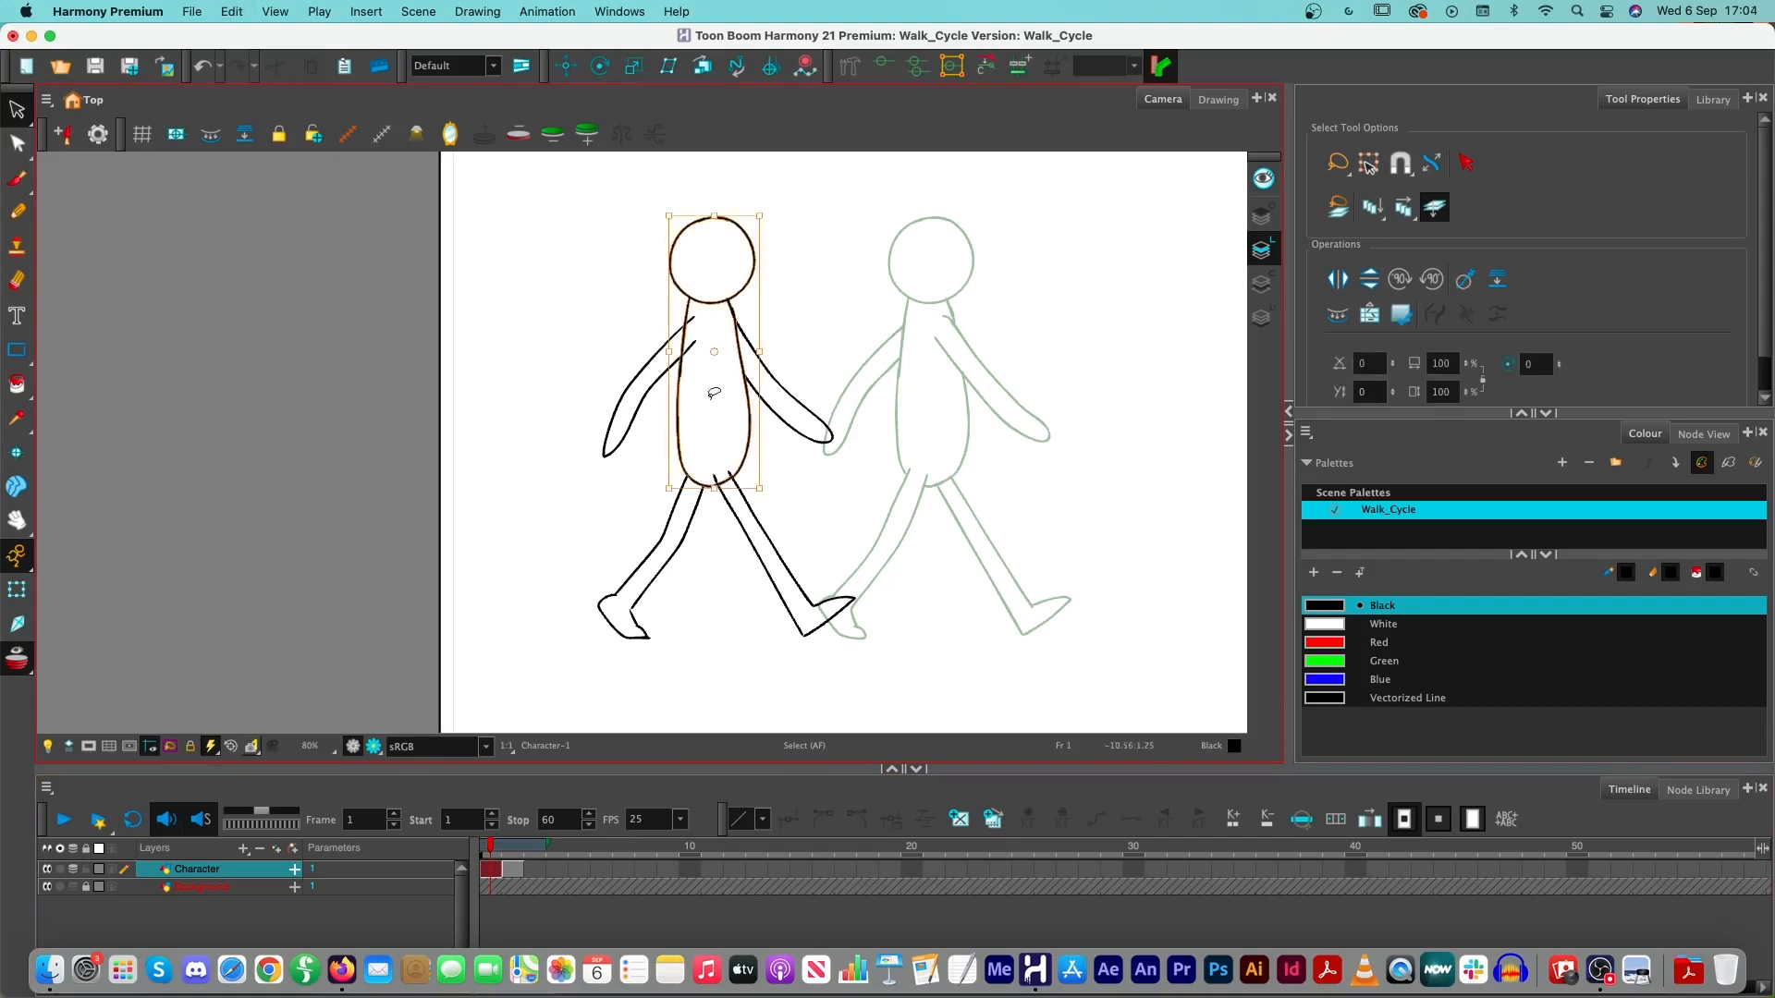
key("super+z")
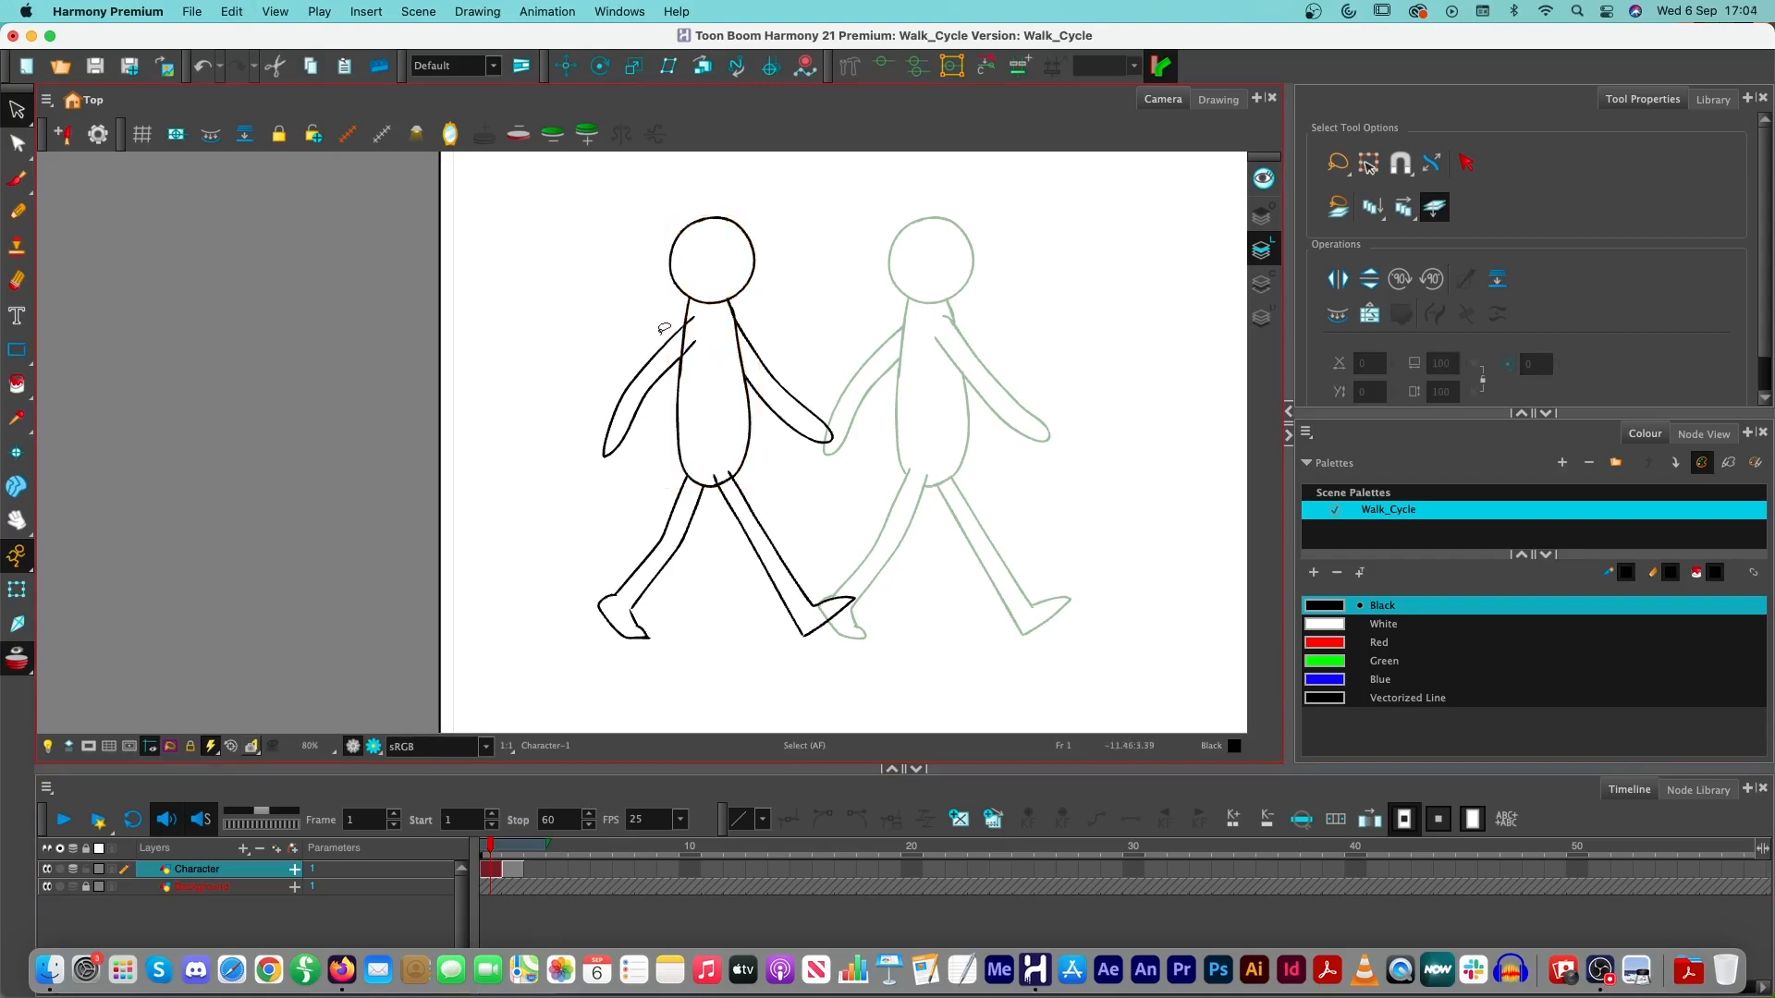
key("super+v")
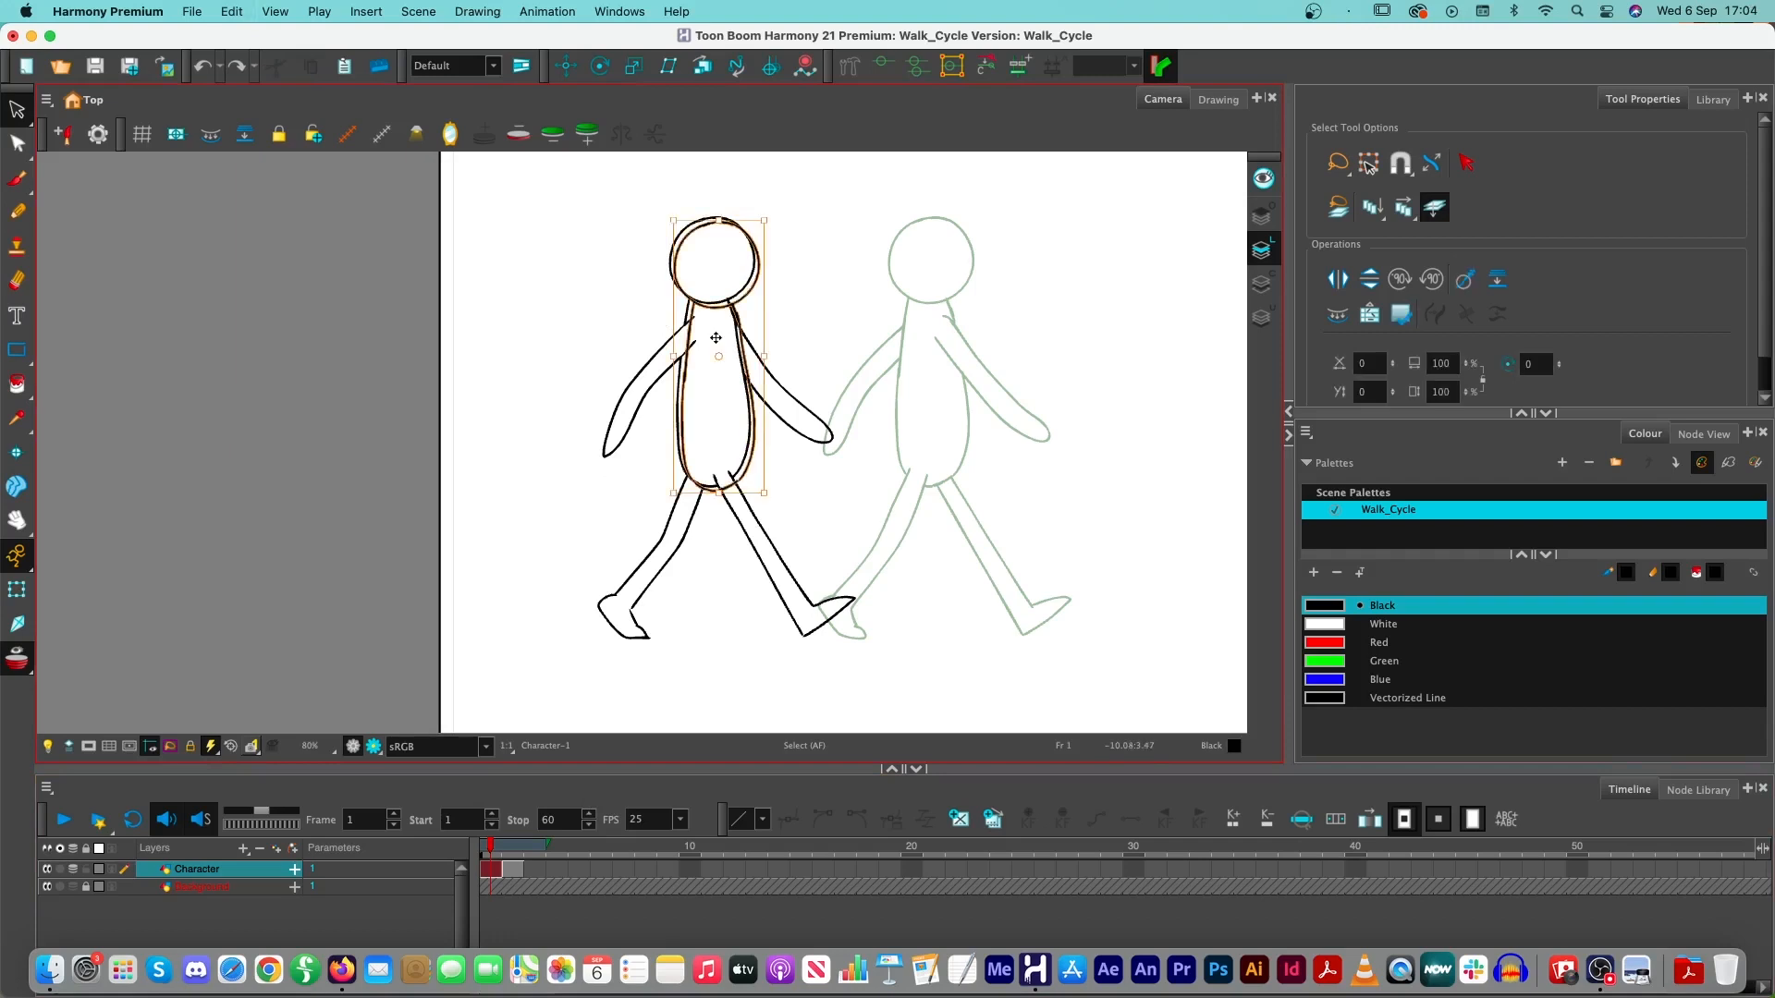
left_click_drag(743, 339, 551, 335)
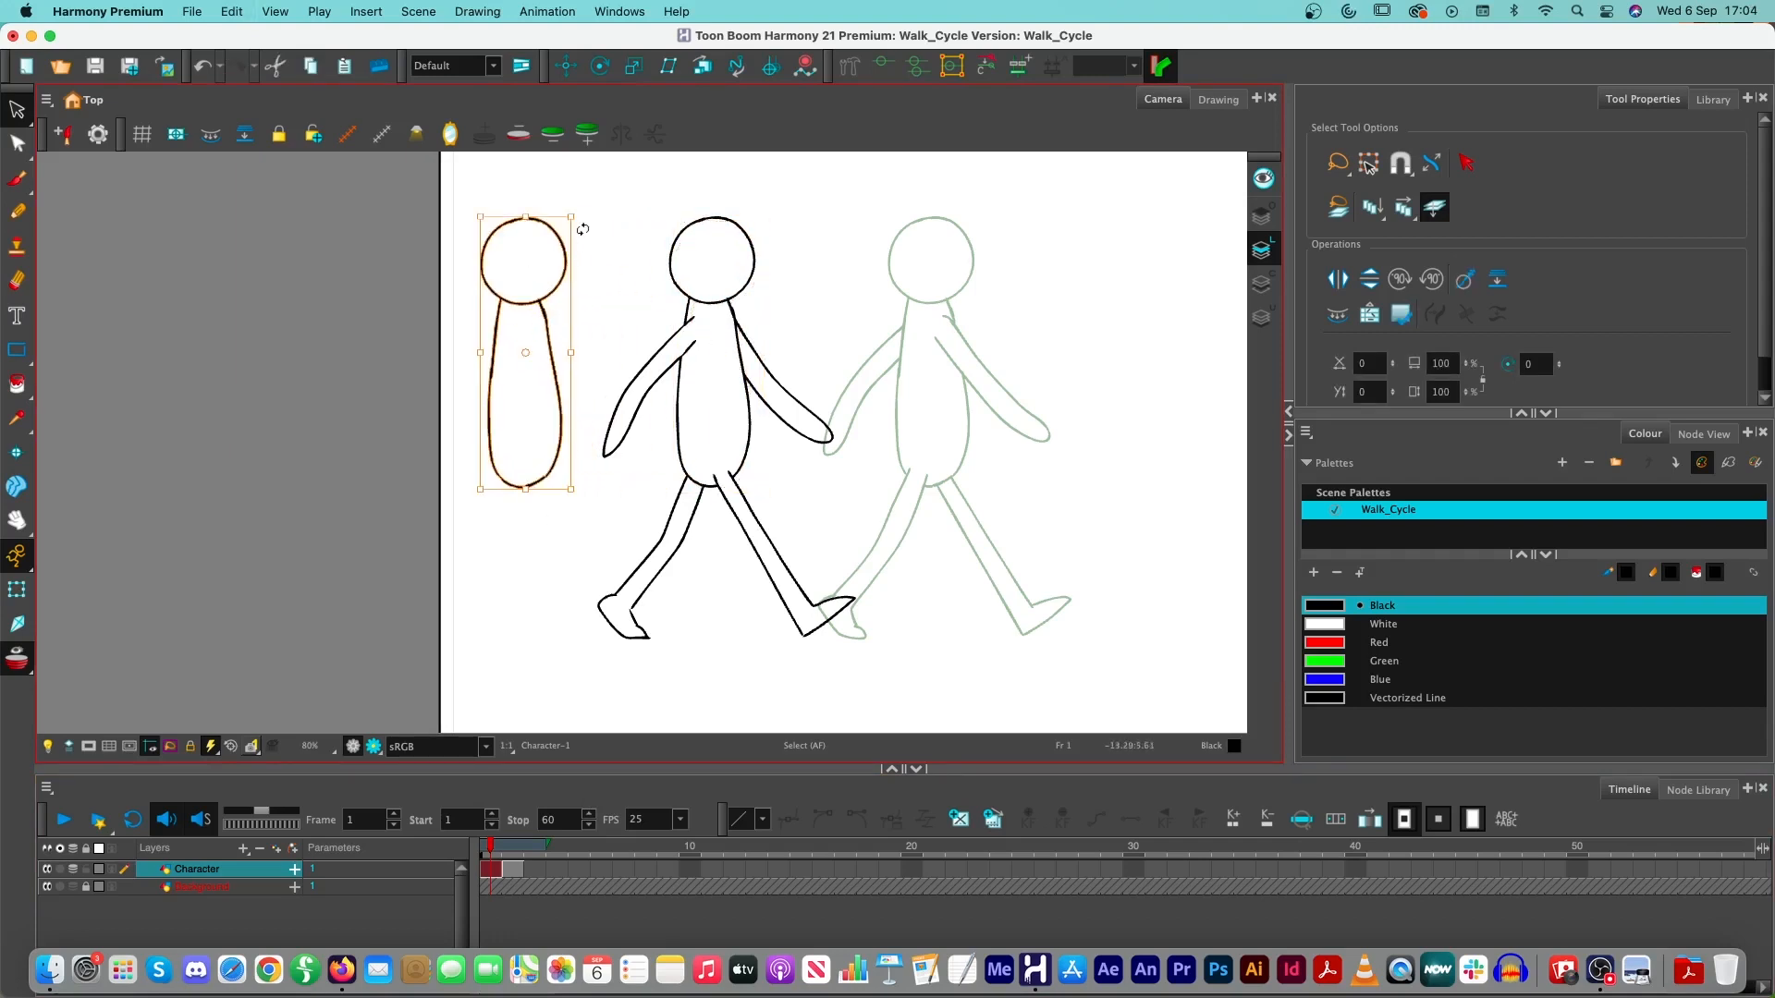
left_click(609, 215)
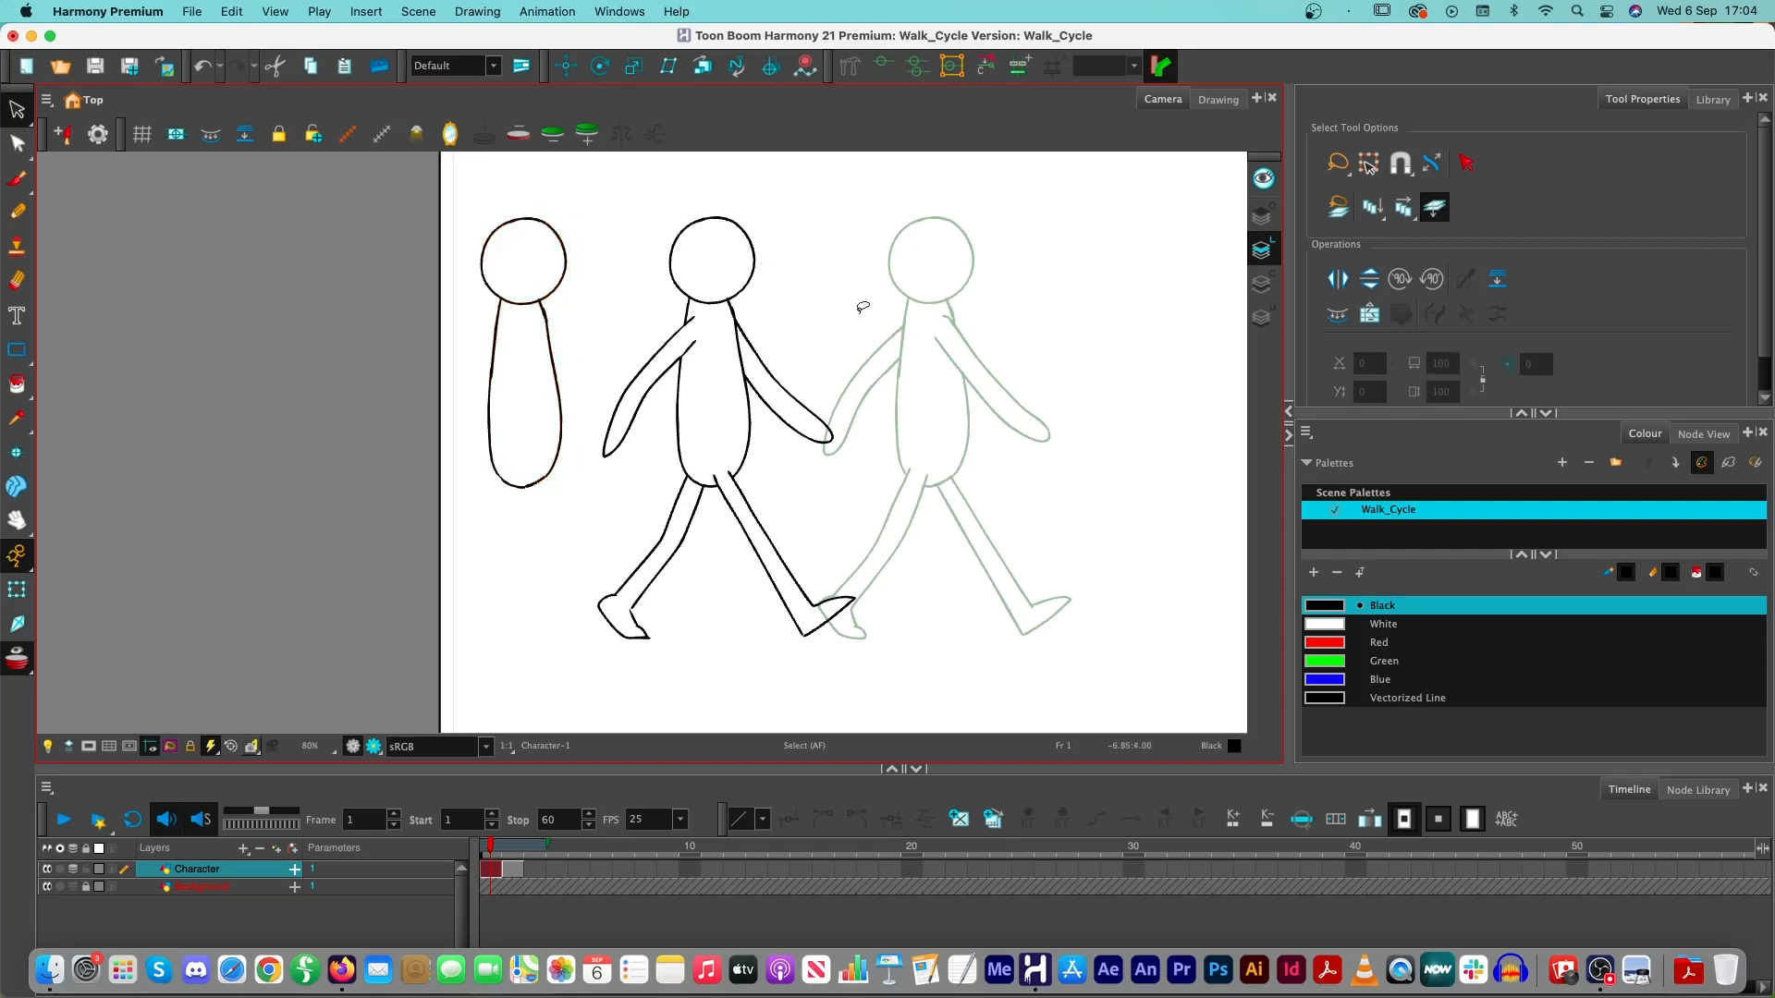
- Copy the whole first contact pose from frame 1 into a new empty drawing on frame 3
mouse_move(862, 307)
left_mouse_down()
mouse_move(847, 241)
mouse_move(681, 163)
mouse_move(629, 203)
mouse_move(575, 378)
mouse_move(587, 469)
mouse_move(542, 536)
mouse_move(558, 635)
mouse_move(876, 802)
mouse_move(1013, 567)
mouse_move(940, 360)
mouse_move(859, 280)
left_mouse_up()
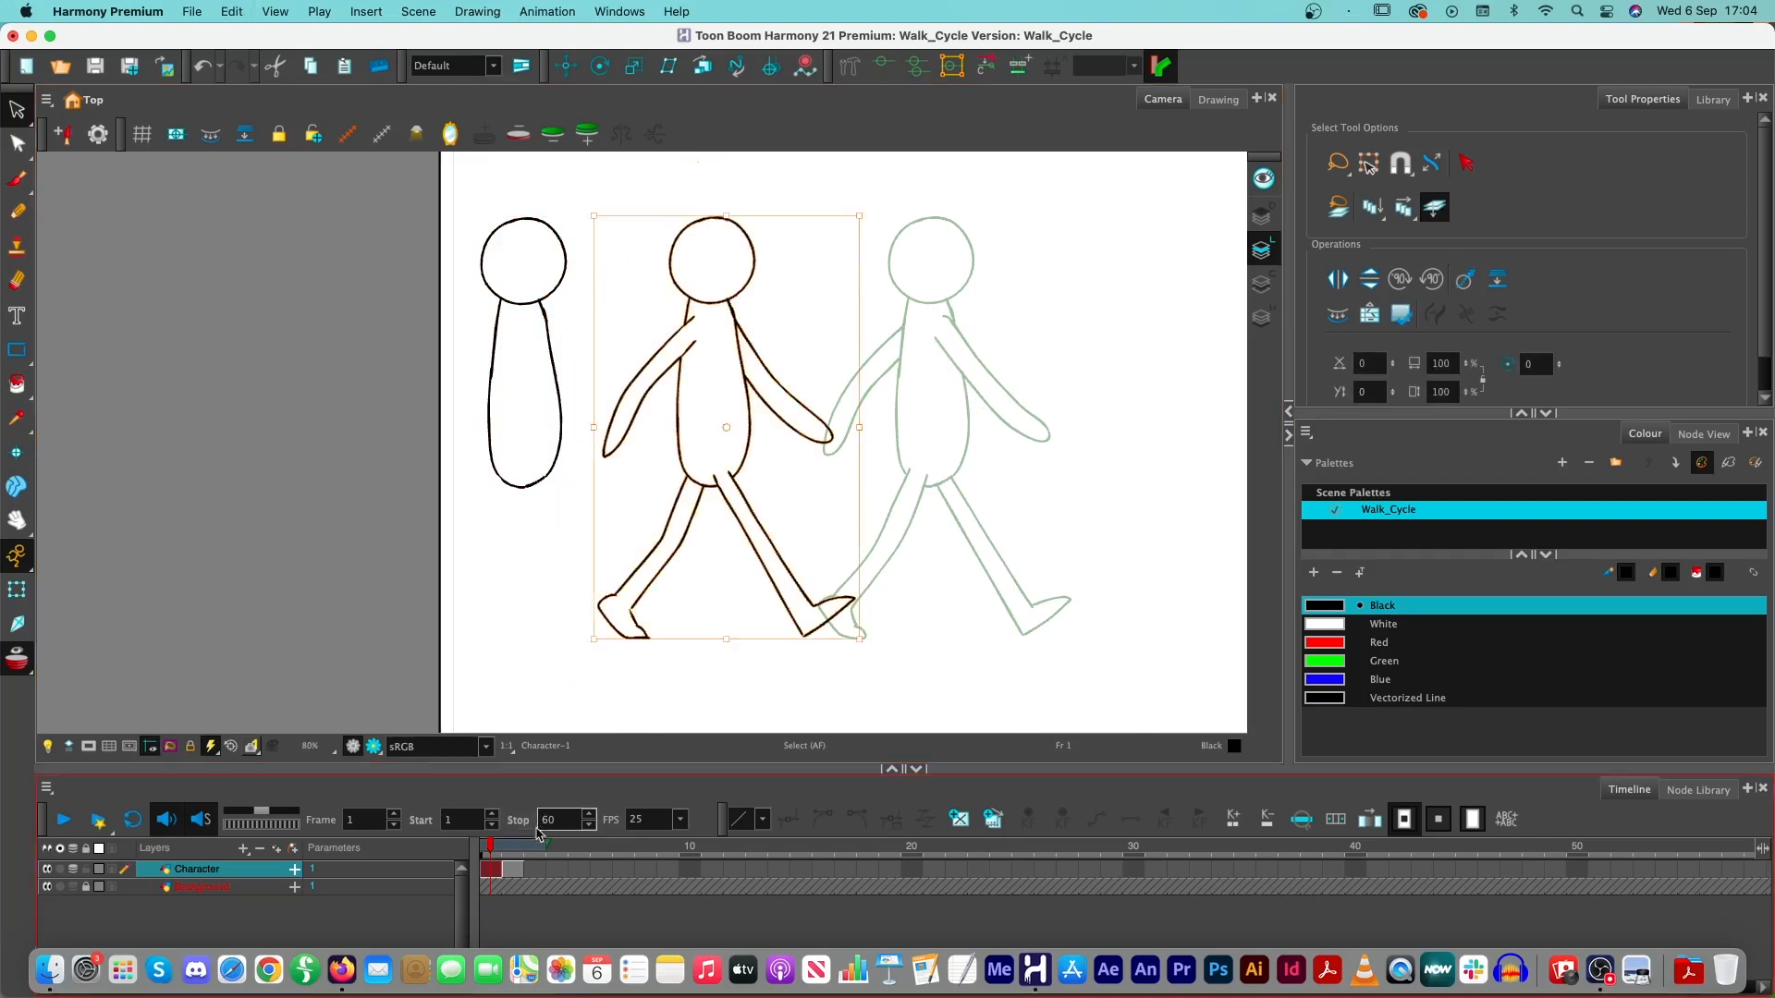
left_click(535, 867)
key("super+v")
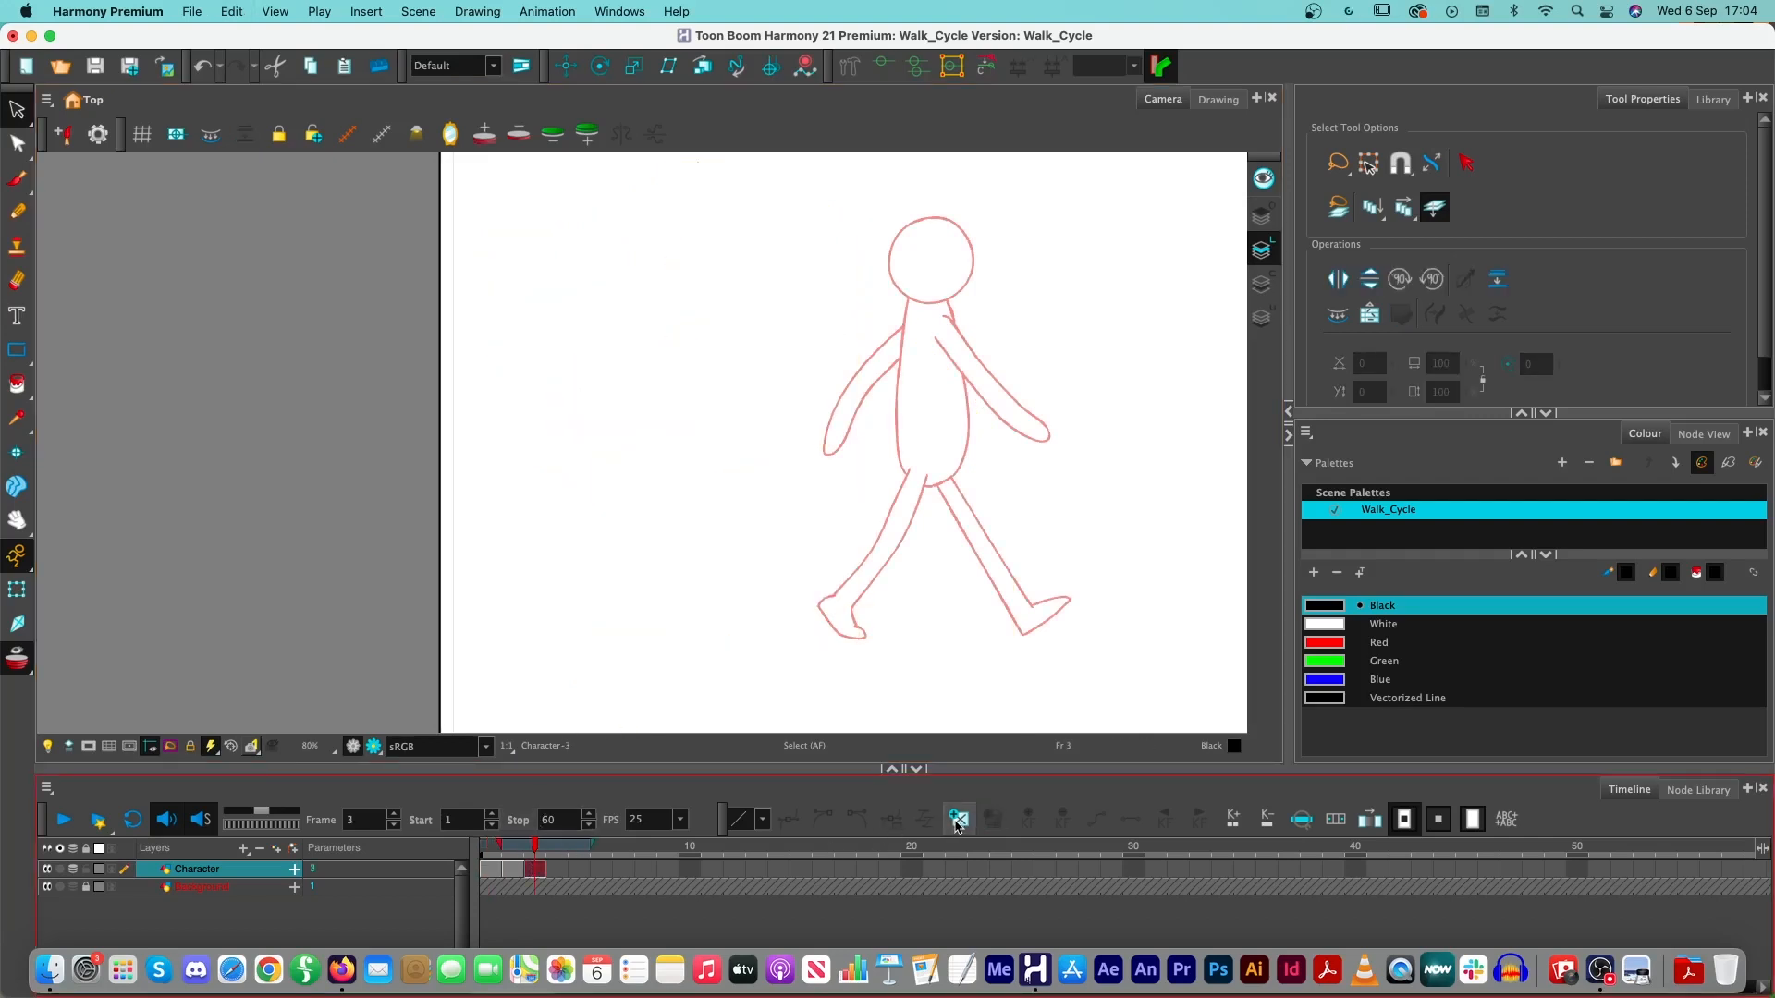
scroll(751, 668, "down", 2)
scroll(751, 668, "down", 1)
left_click_drag(842, 633, 662, 525)
key("super+v")
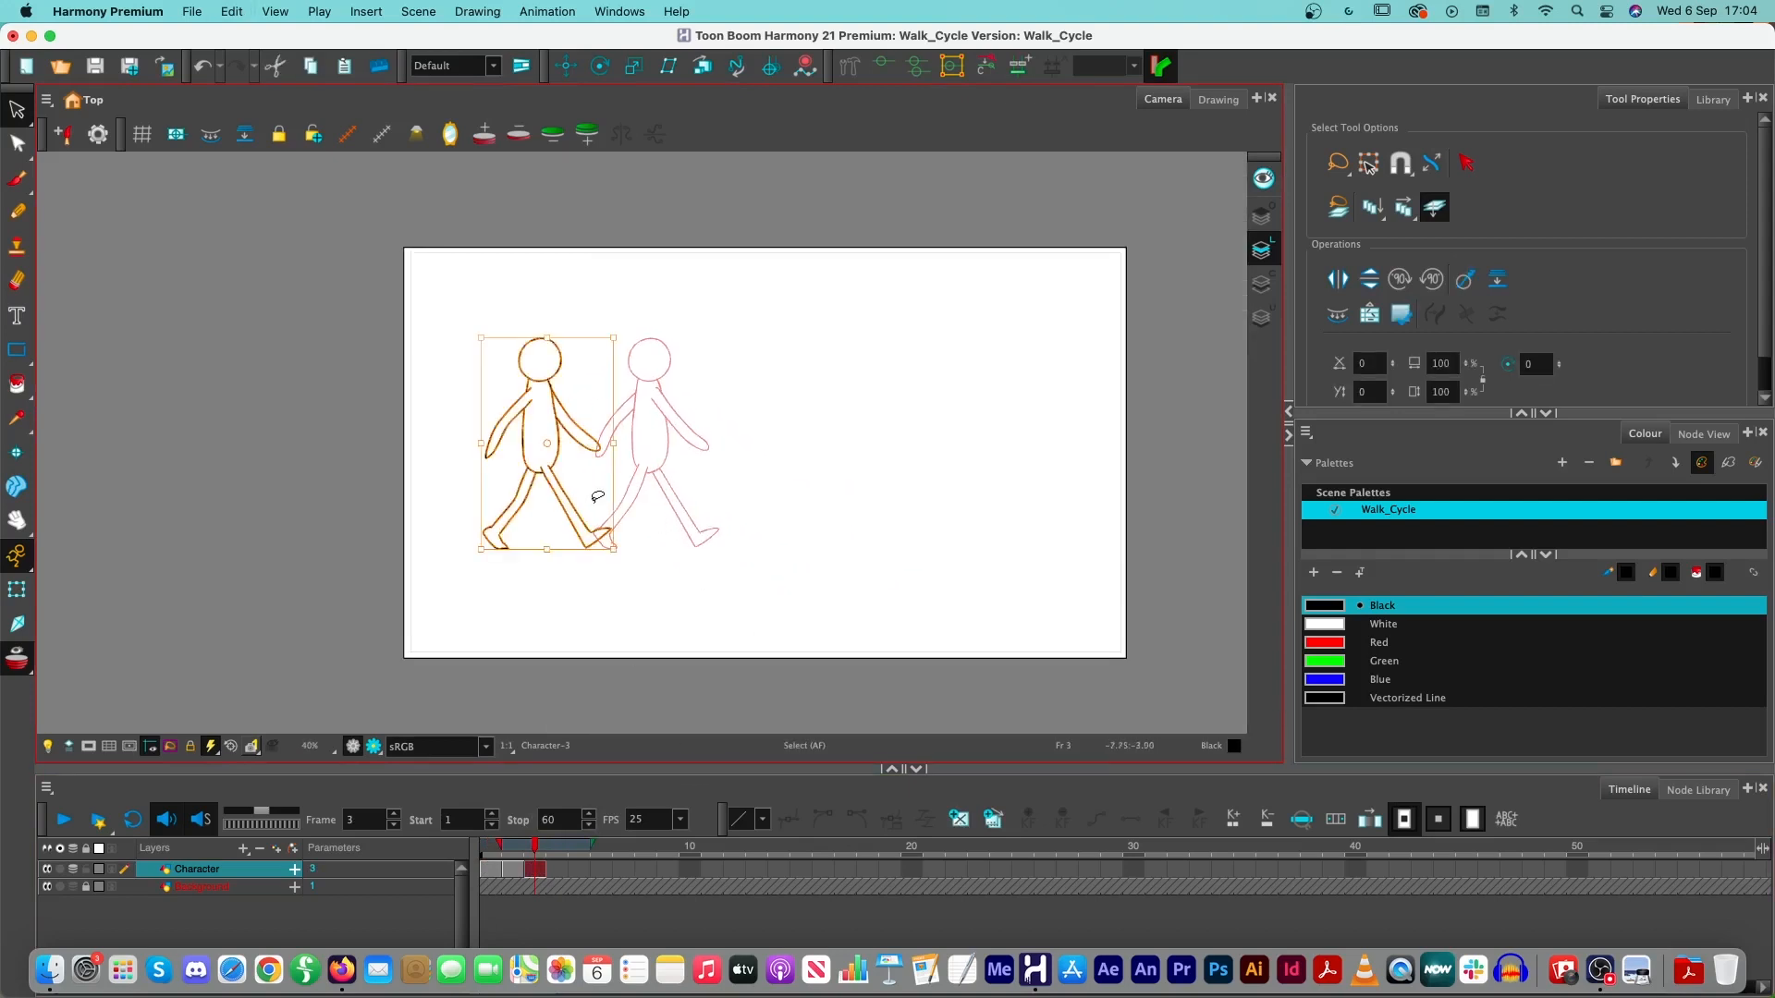
- Move the pasted pose ahead of the onion-skinned second pose so its rear foot overlaps that pose's front foot
left_click(597, 497)
mouse_move(723, 440)
left_mouse_down()
mouse_move(483, 317)
mouse_move(435, 361)
mouse_move(518, 643)
mouse_move(686, 266)
mouse_move(585, 404)
mouse_move(775, 401)
left_mouse_up()
key("Escape")
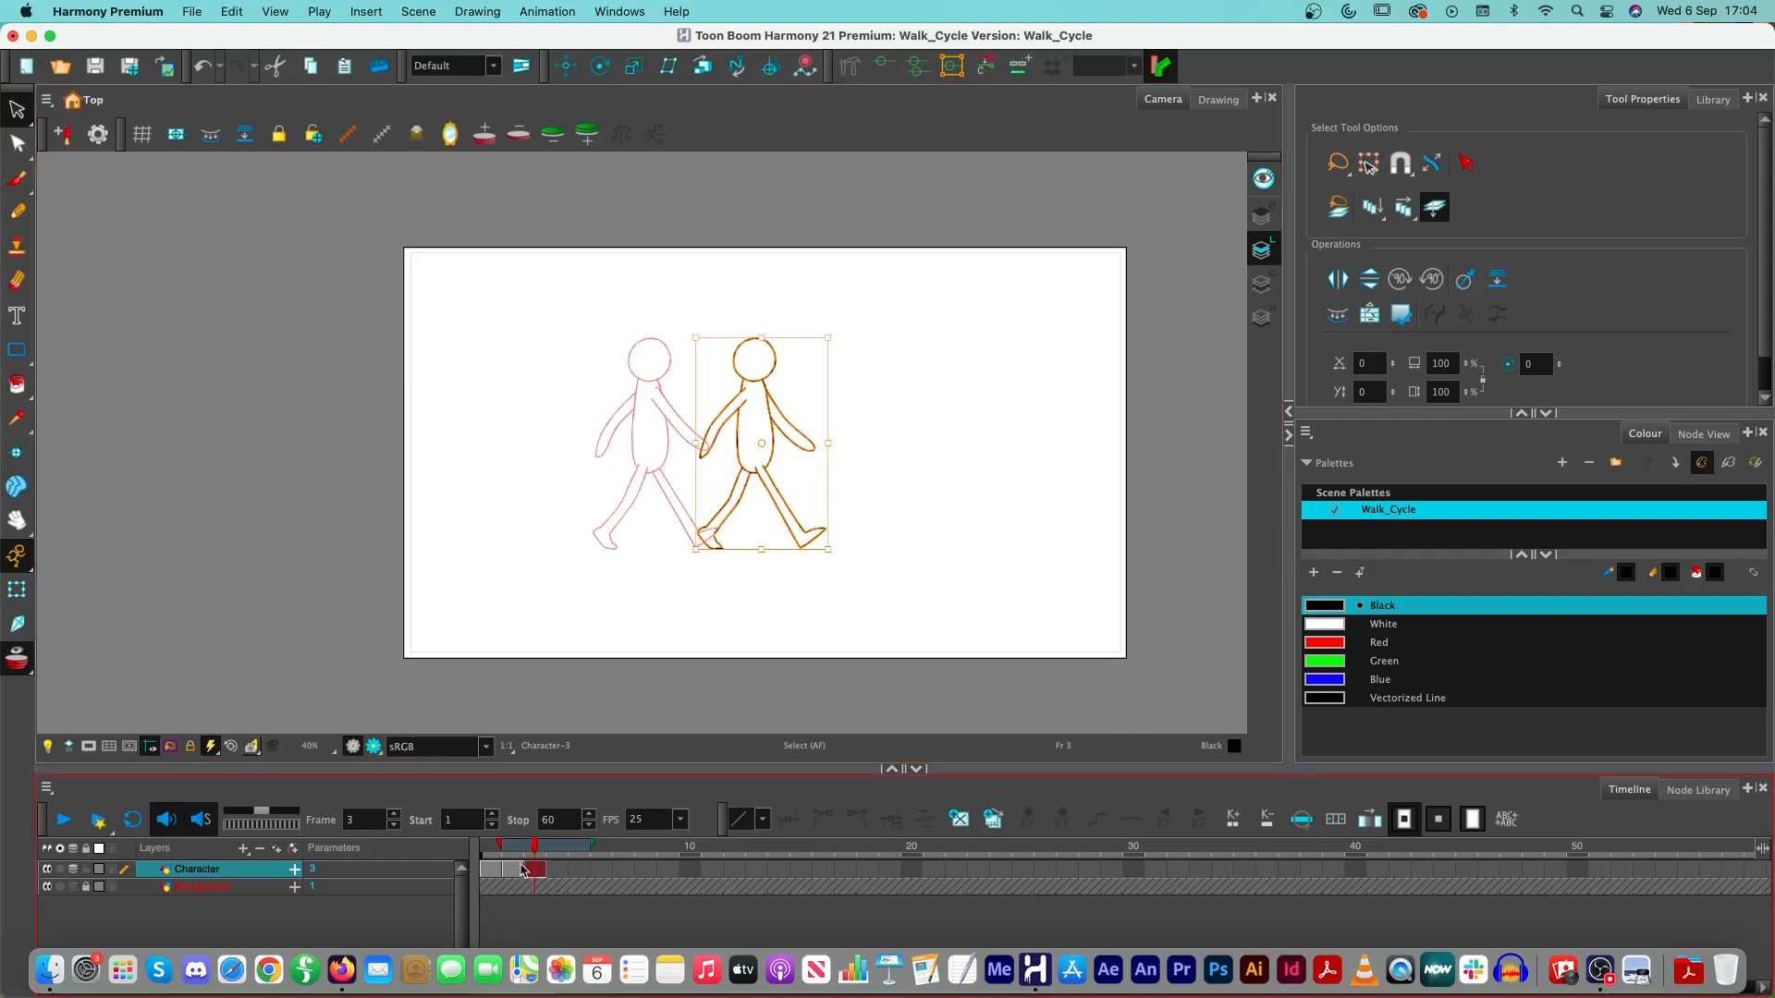
- Return to frame 1, copy the spare head and torso, and delete them from the drawing
left_click_drag(534, 846, 479, 845)
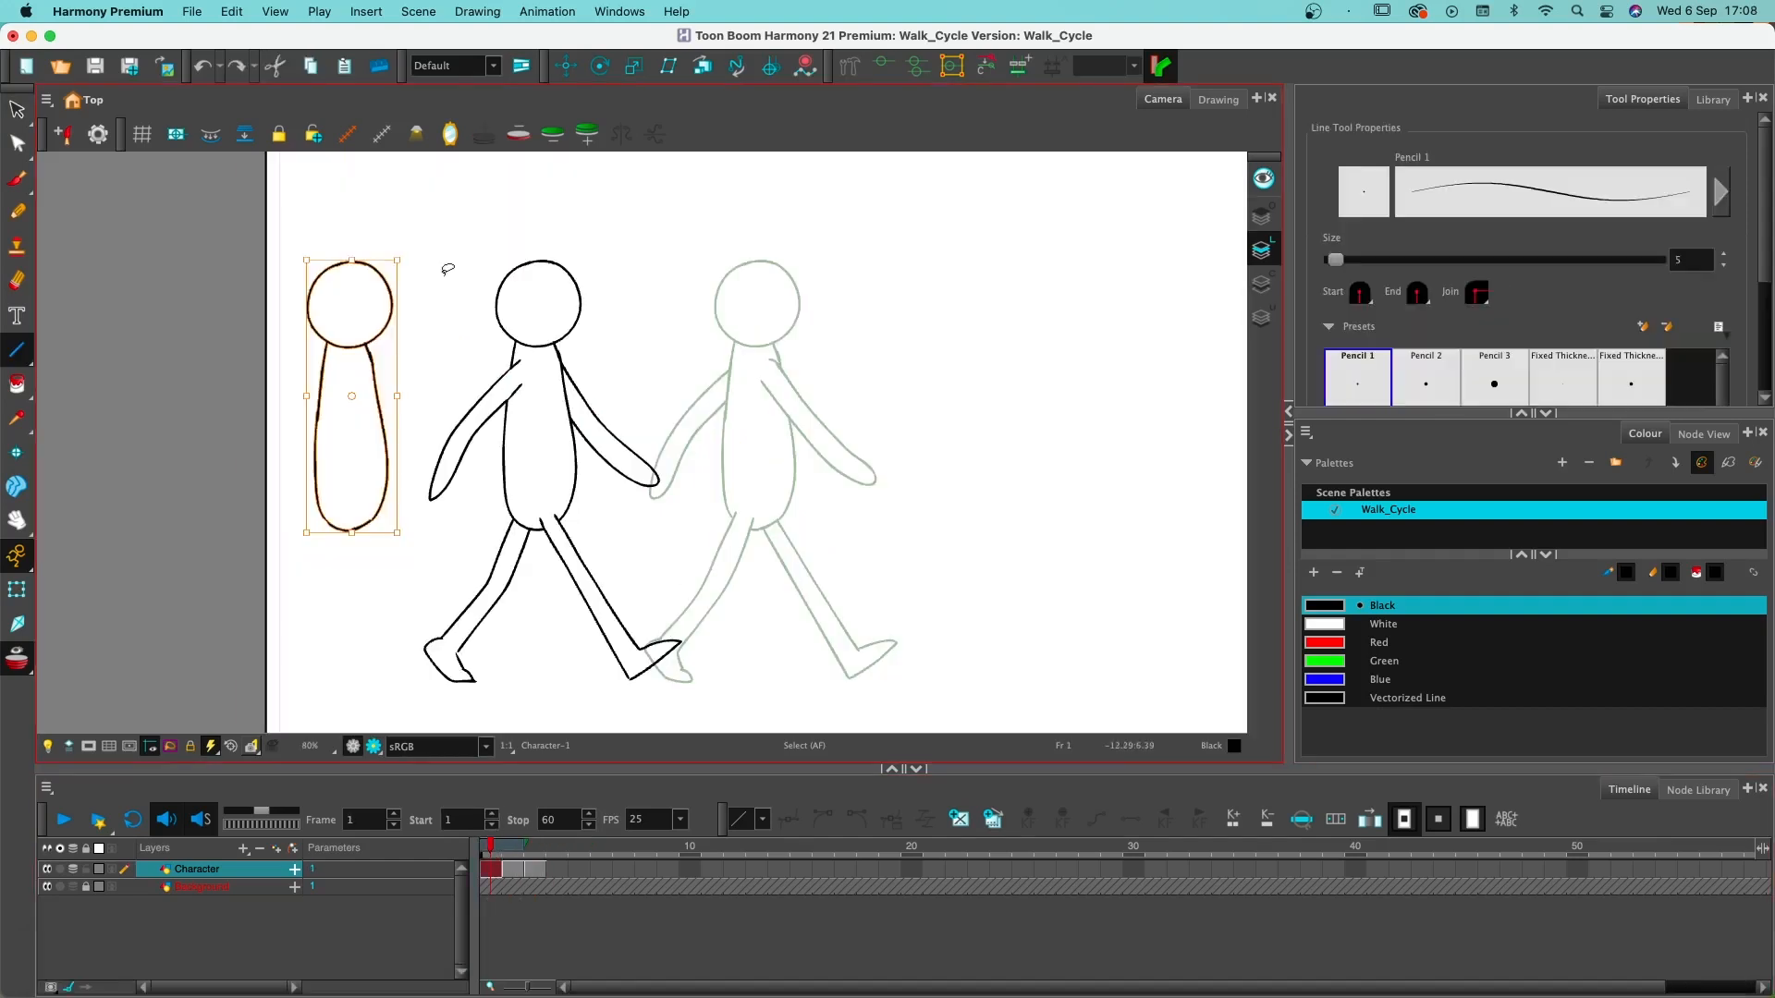
key("super+c")
key("Delete")
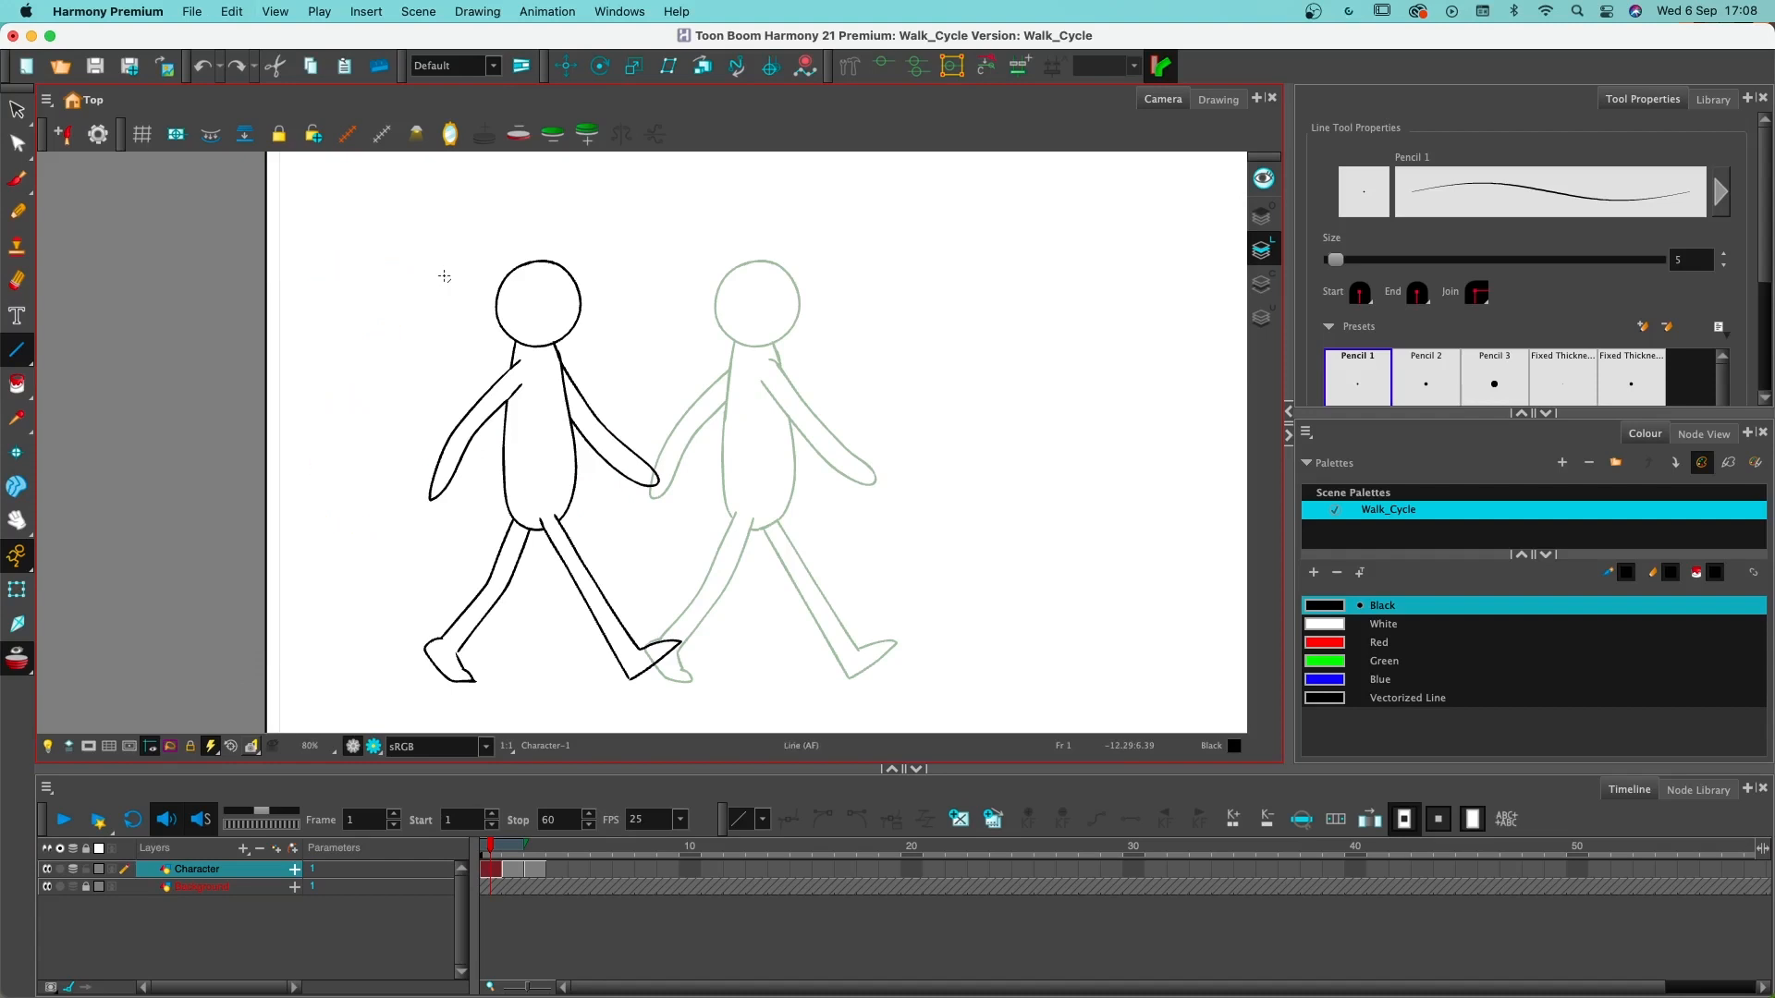
- Shift the drawings on frames 2 and 3 one frame later and create an empty drawing on frame 2
left_click(514, 869)
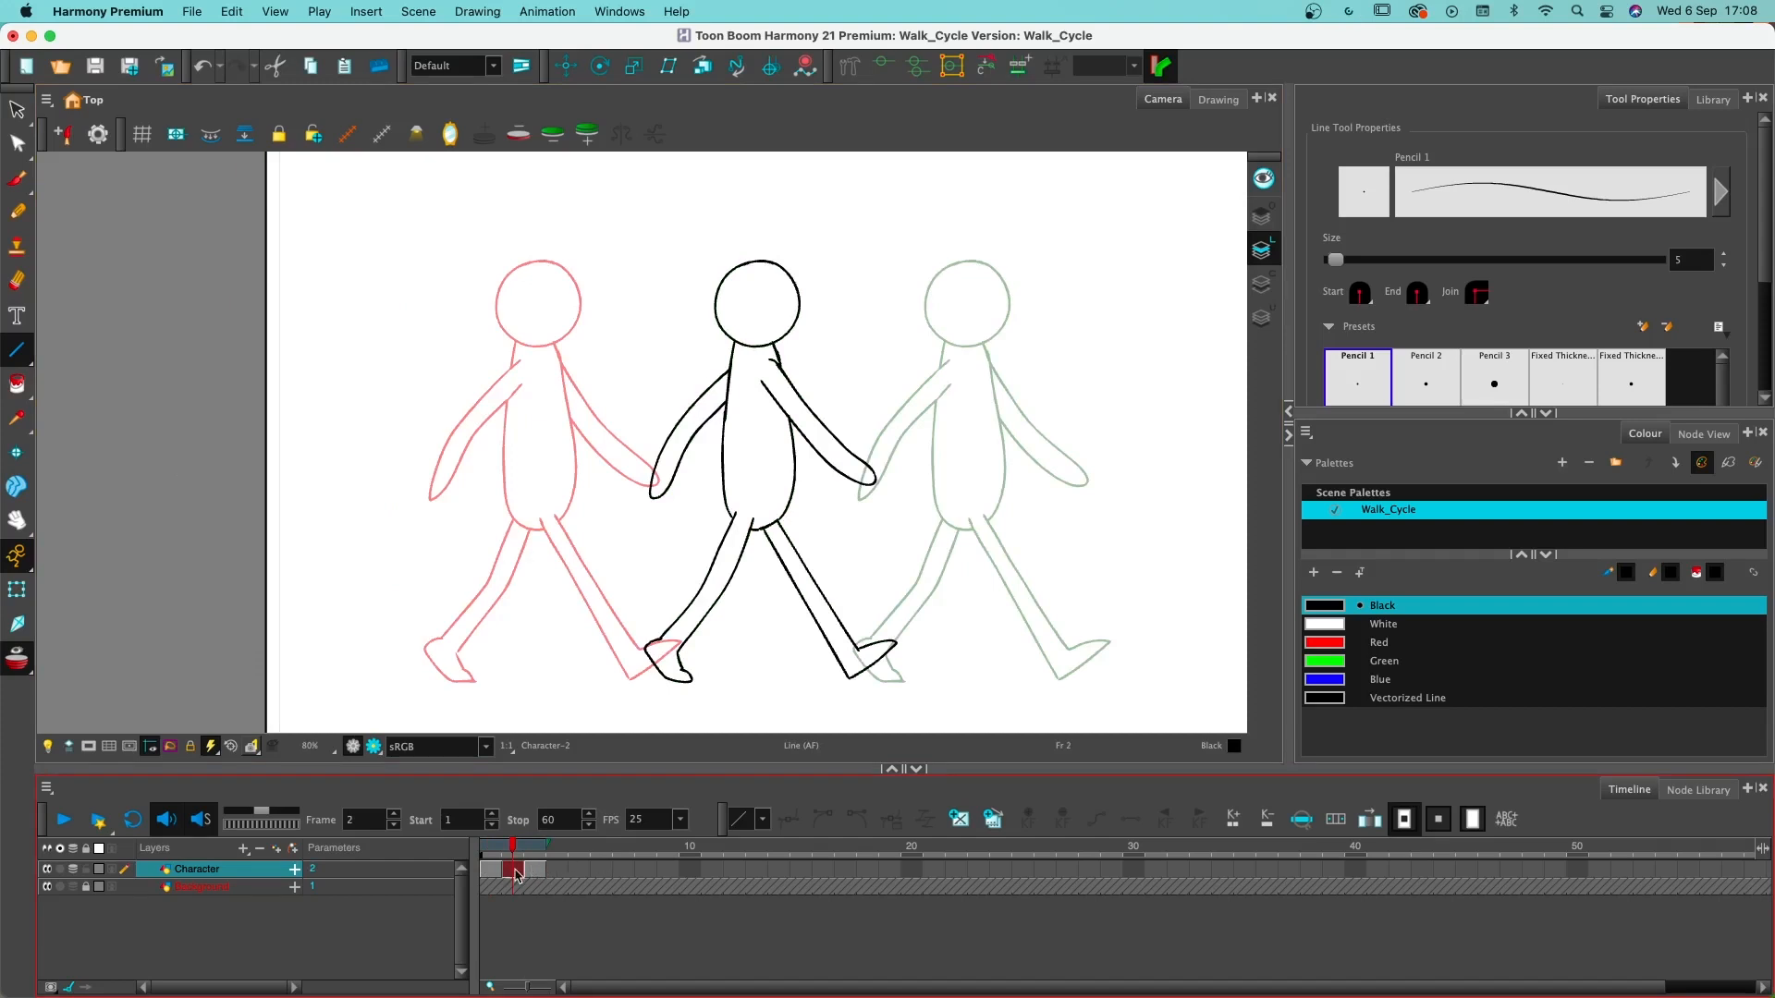
left_click(538, 874)
left_click_drag(519, 876, 528, 875)
left_click(509, 875)
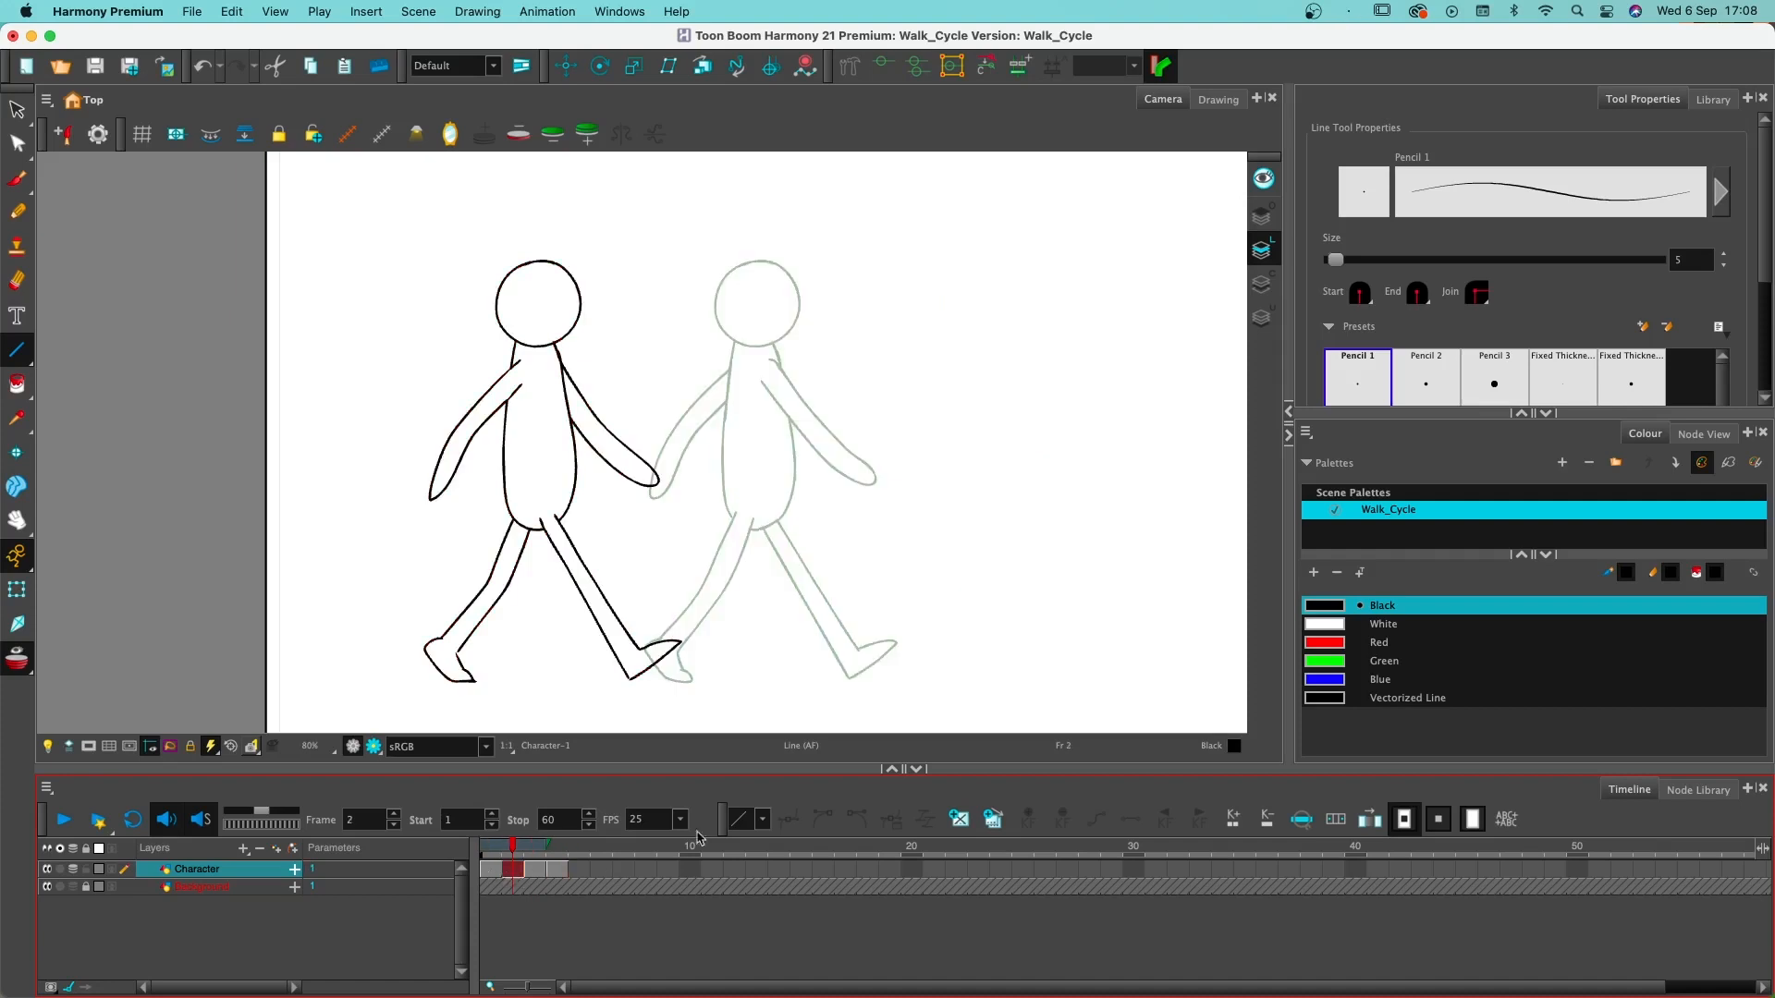
left_click(948, 821)
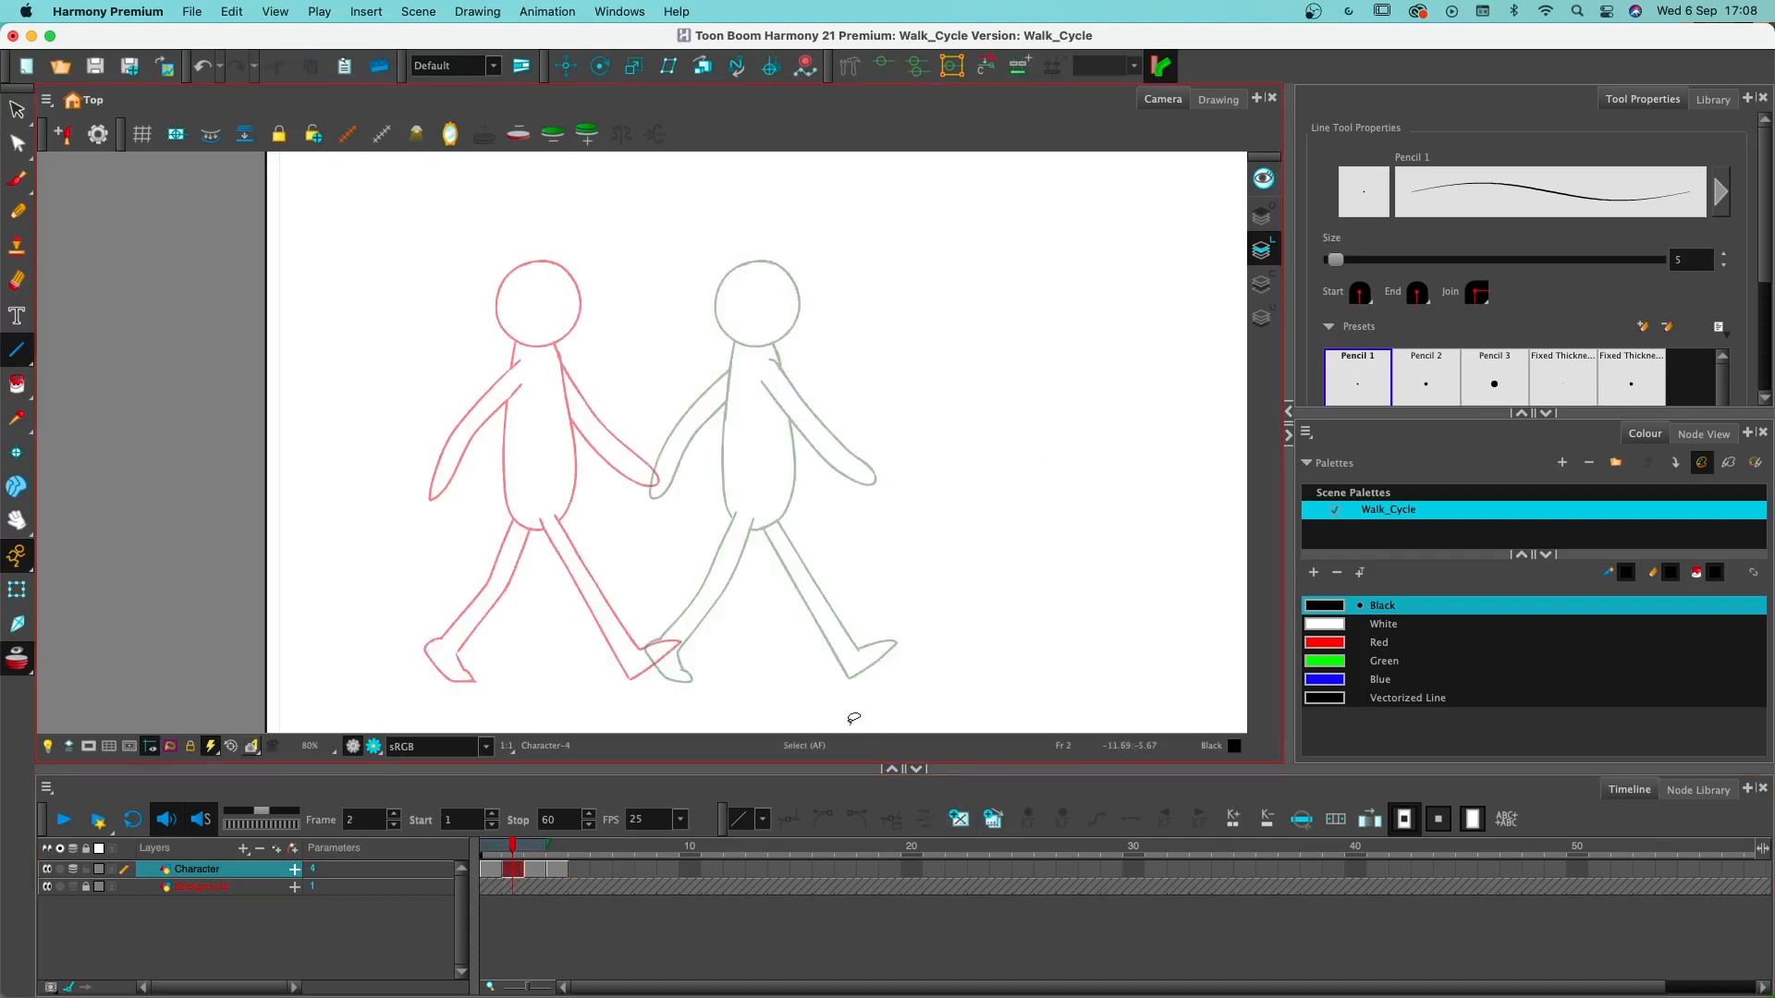
- Paste the head and torso on frame 2 and position them midway between the two onion-skinned contact poses
key("super+v")
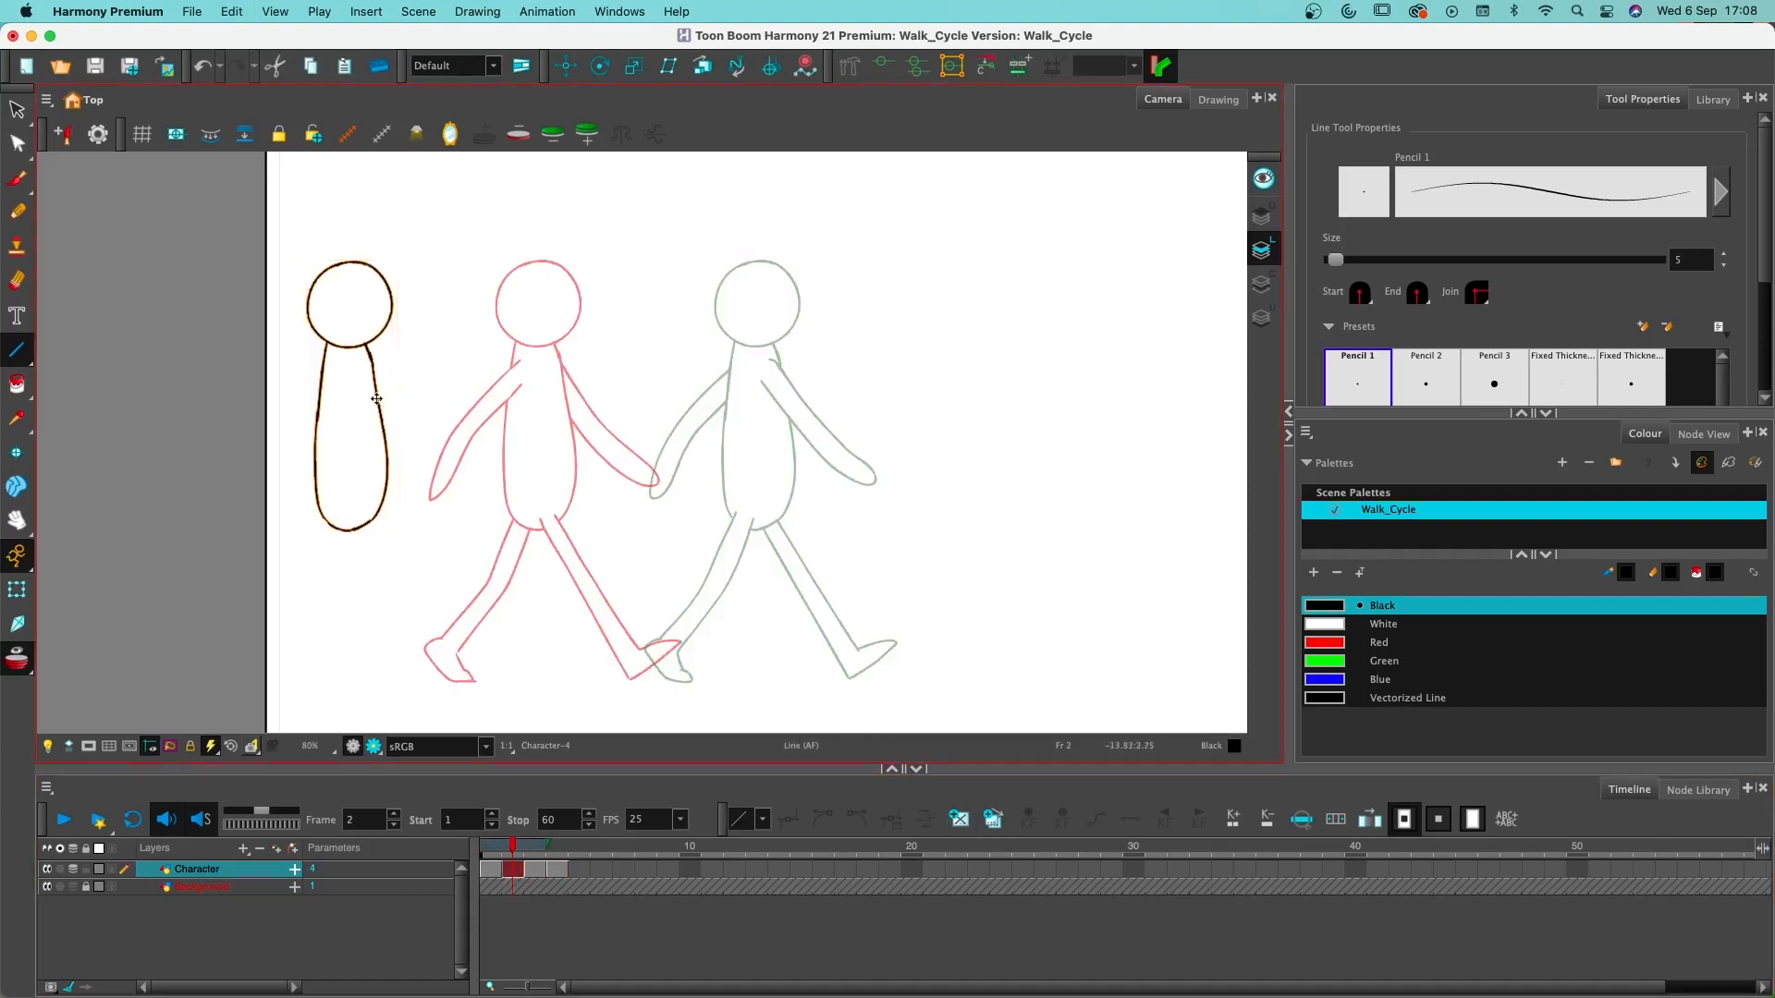
left_click_drag(376, 397, 678, 400)
left_click(909, 468)
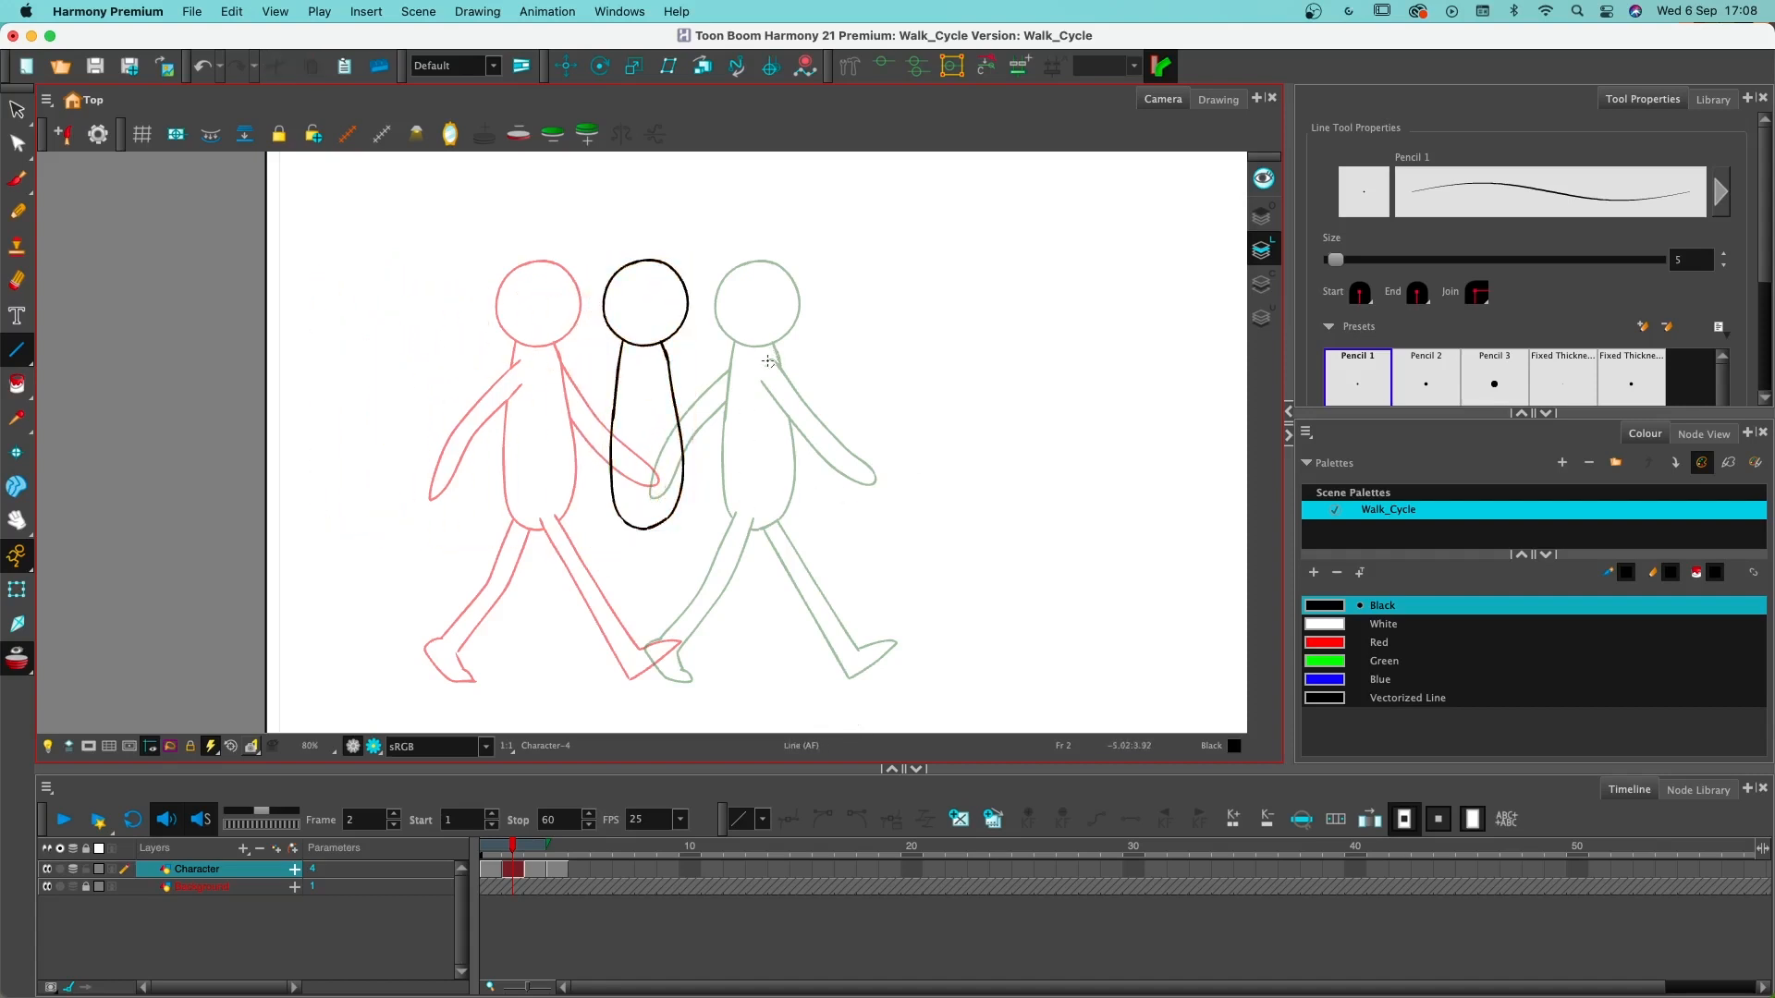
mouse_move(741, 304)
left_mouse_down()
mouse_move(864, 396)
mouse_move(735, 294)
left_mouse_up()
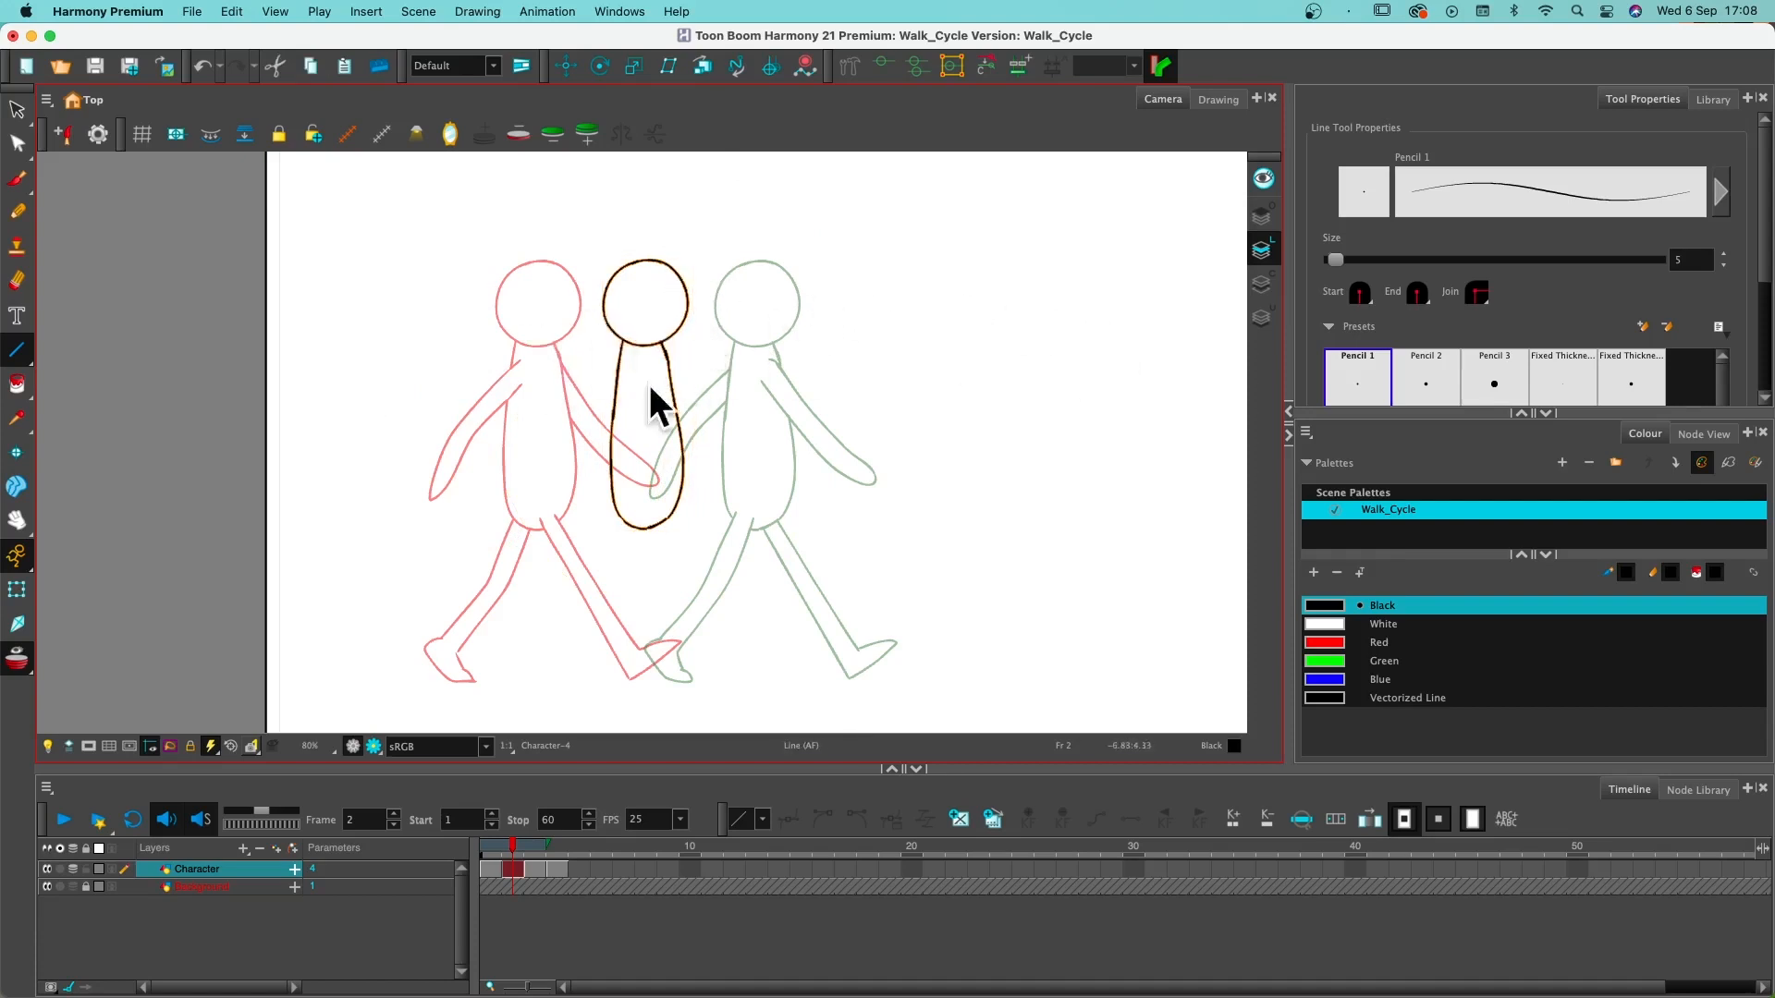
- Deselect the head and torso and add a new vector drawing layer named Guides
key("alt+s")
left_click(333, 939)
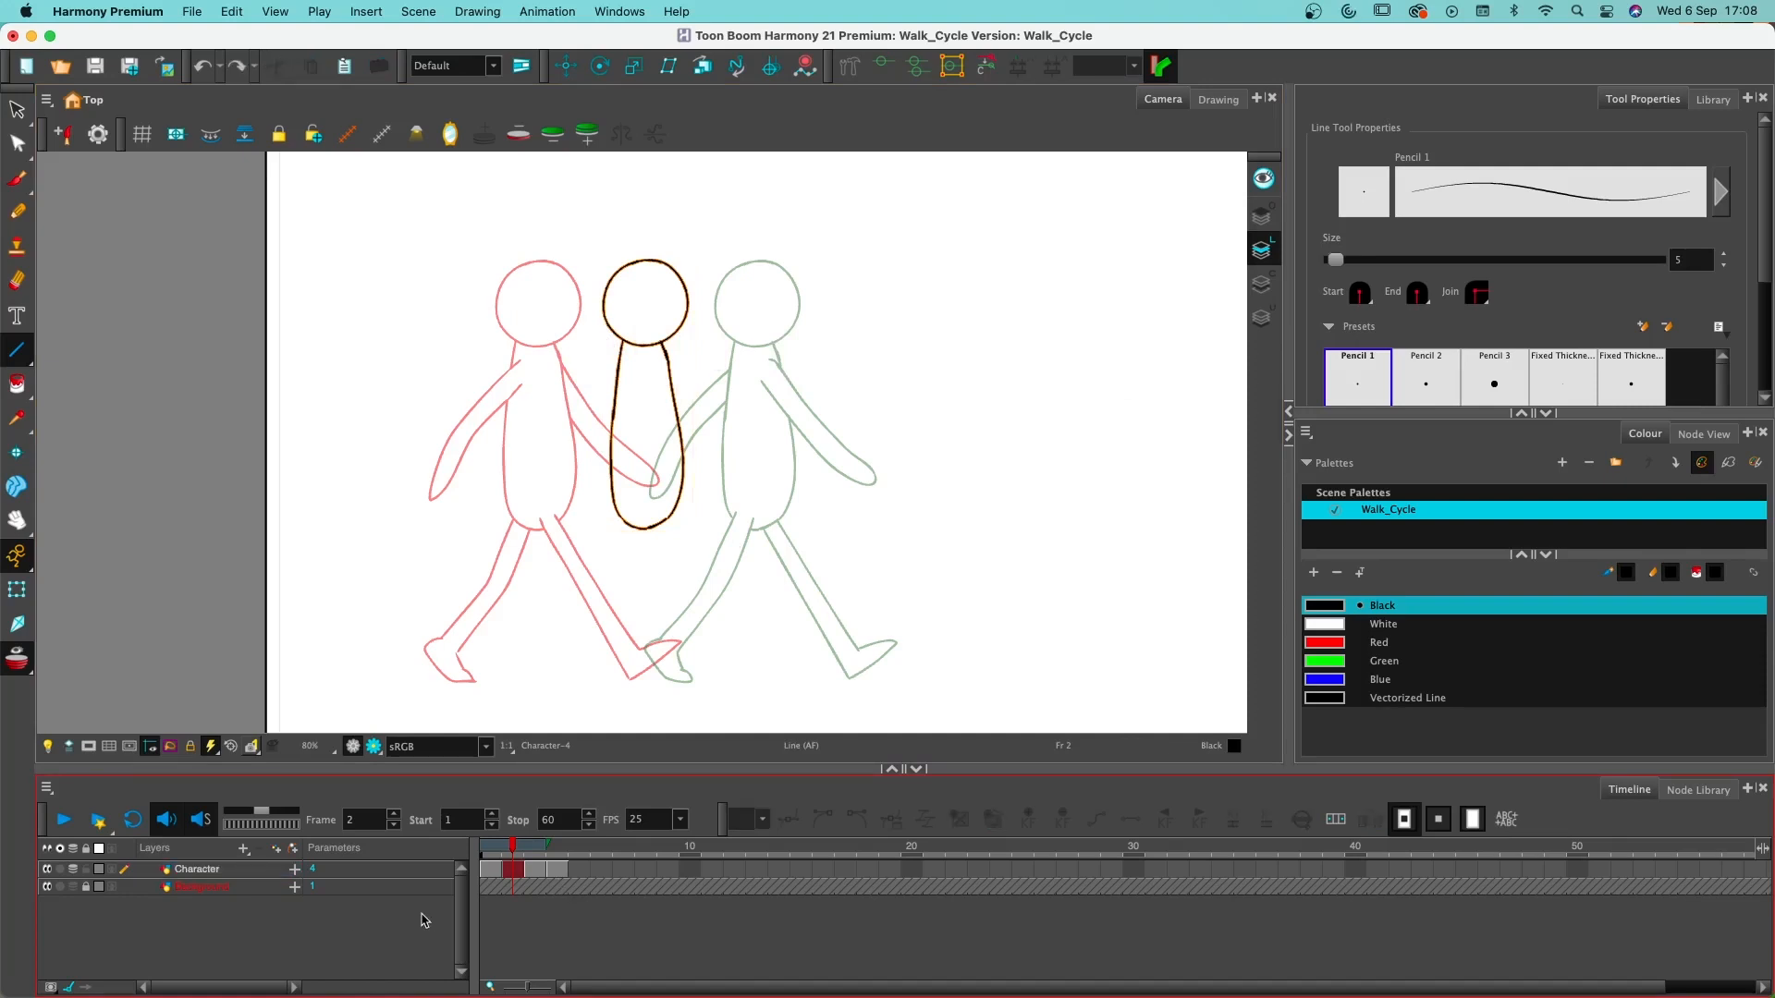
left_click(244, 851)
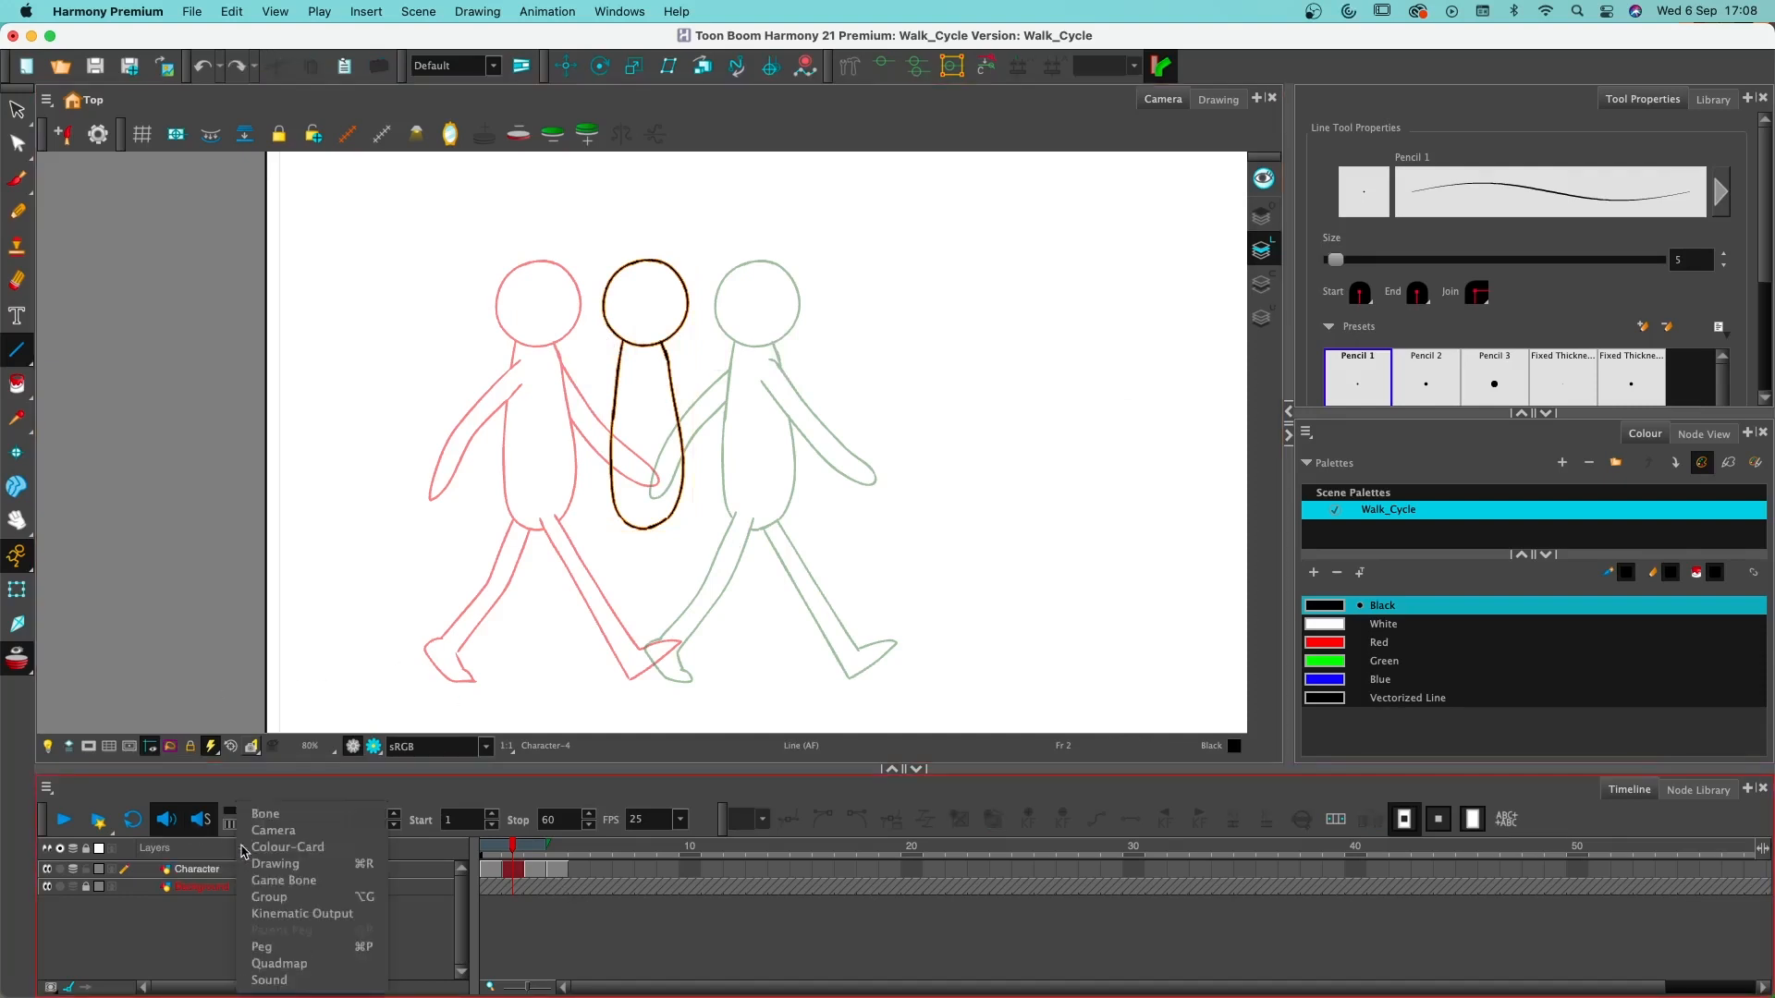
left_click(288, 868)
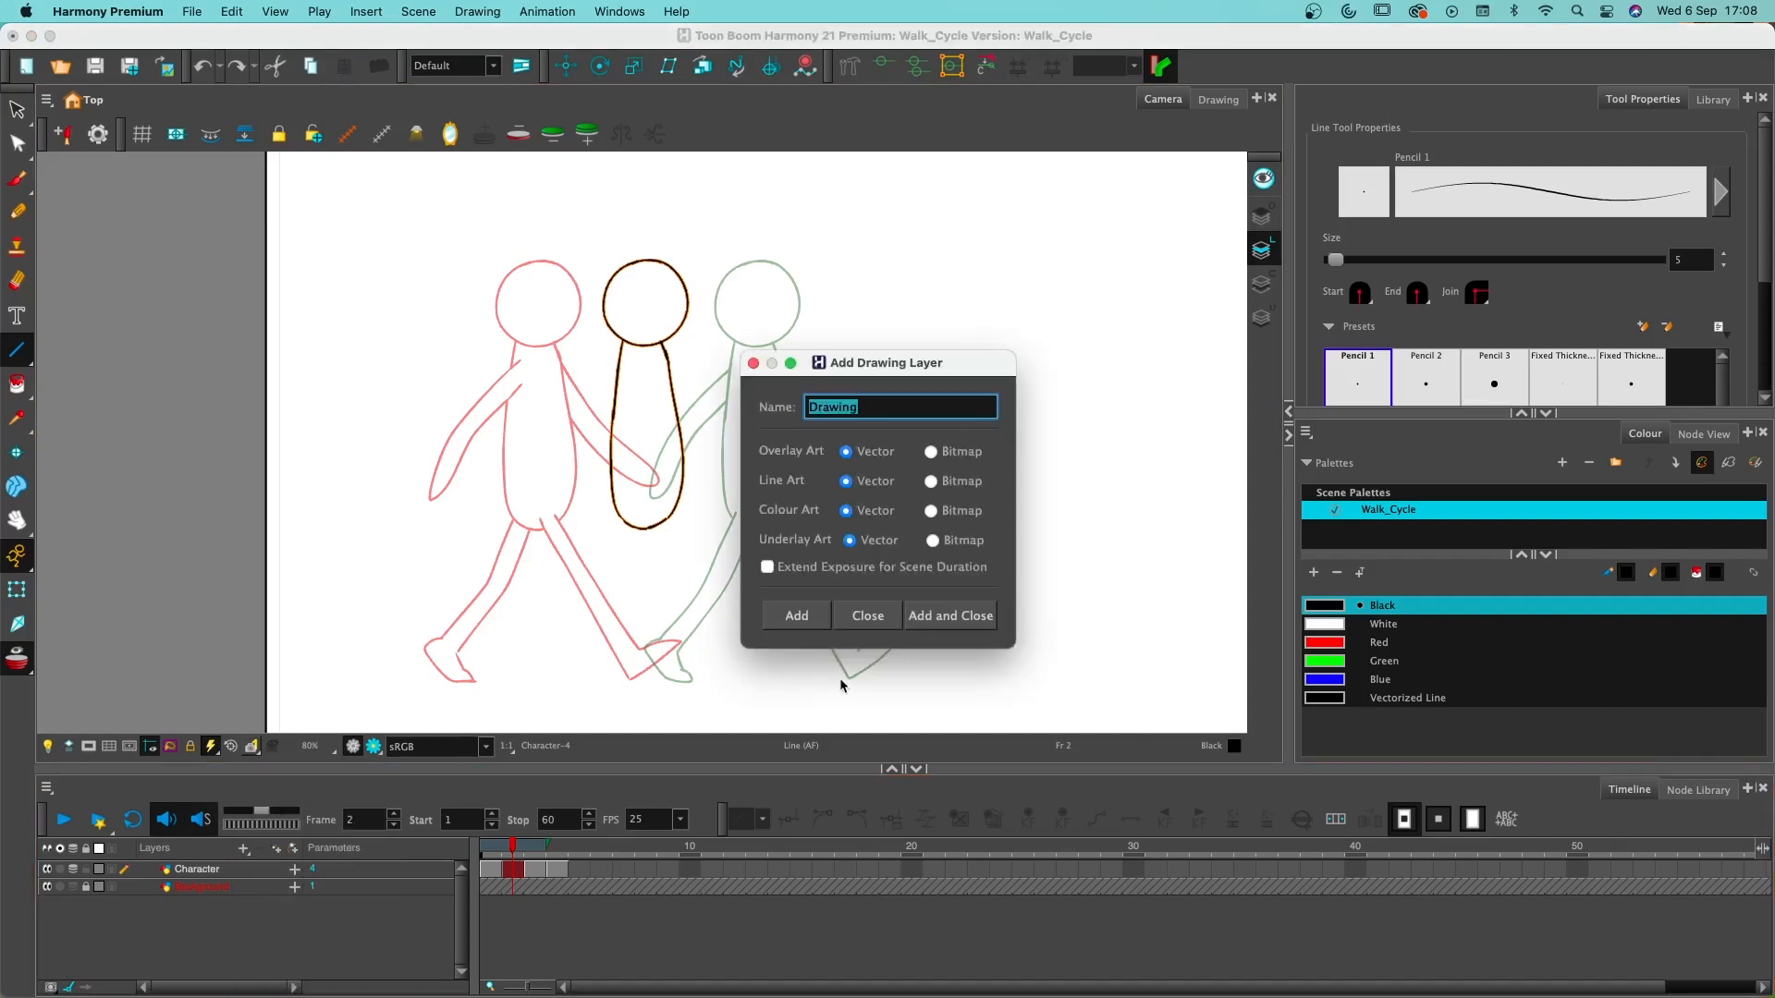
type("Guides")
left_click(966, 617)
- Create an empty drawing on frame 1 of the Guides layer
left_click(496, 888)
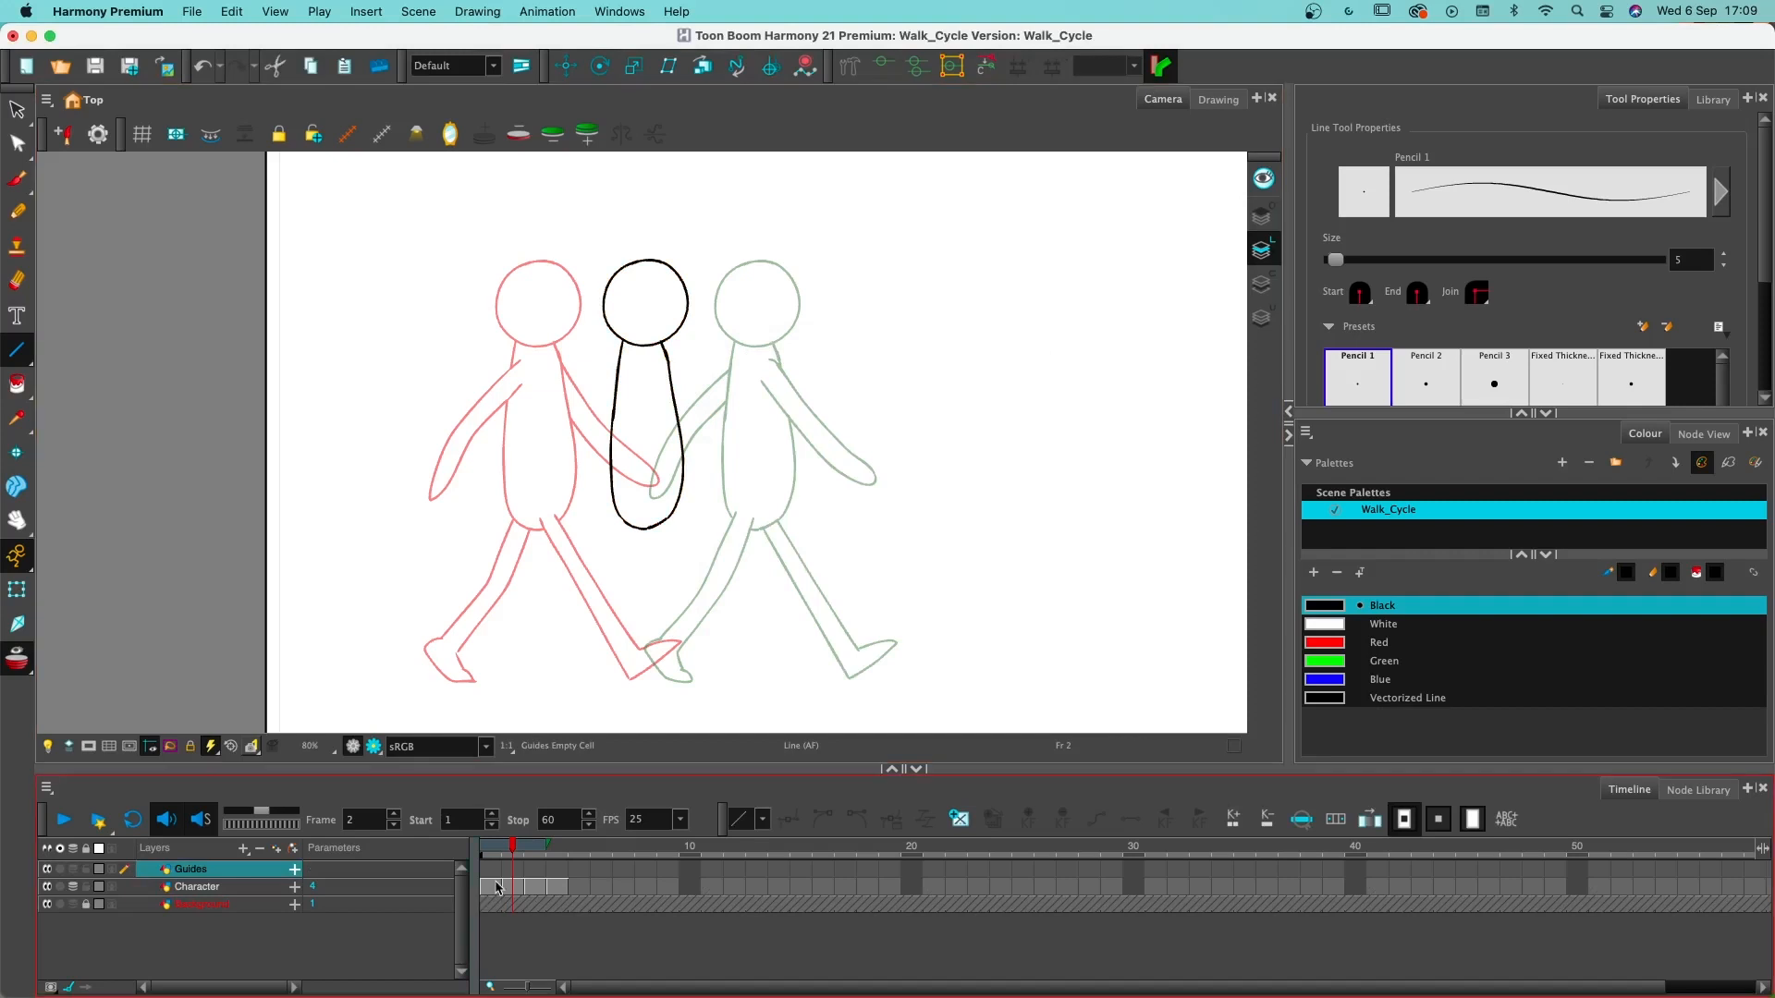
left_click(483, 874)
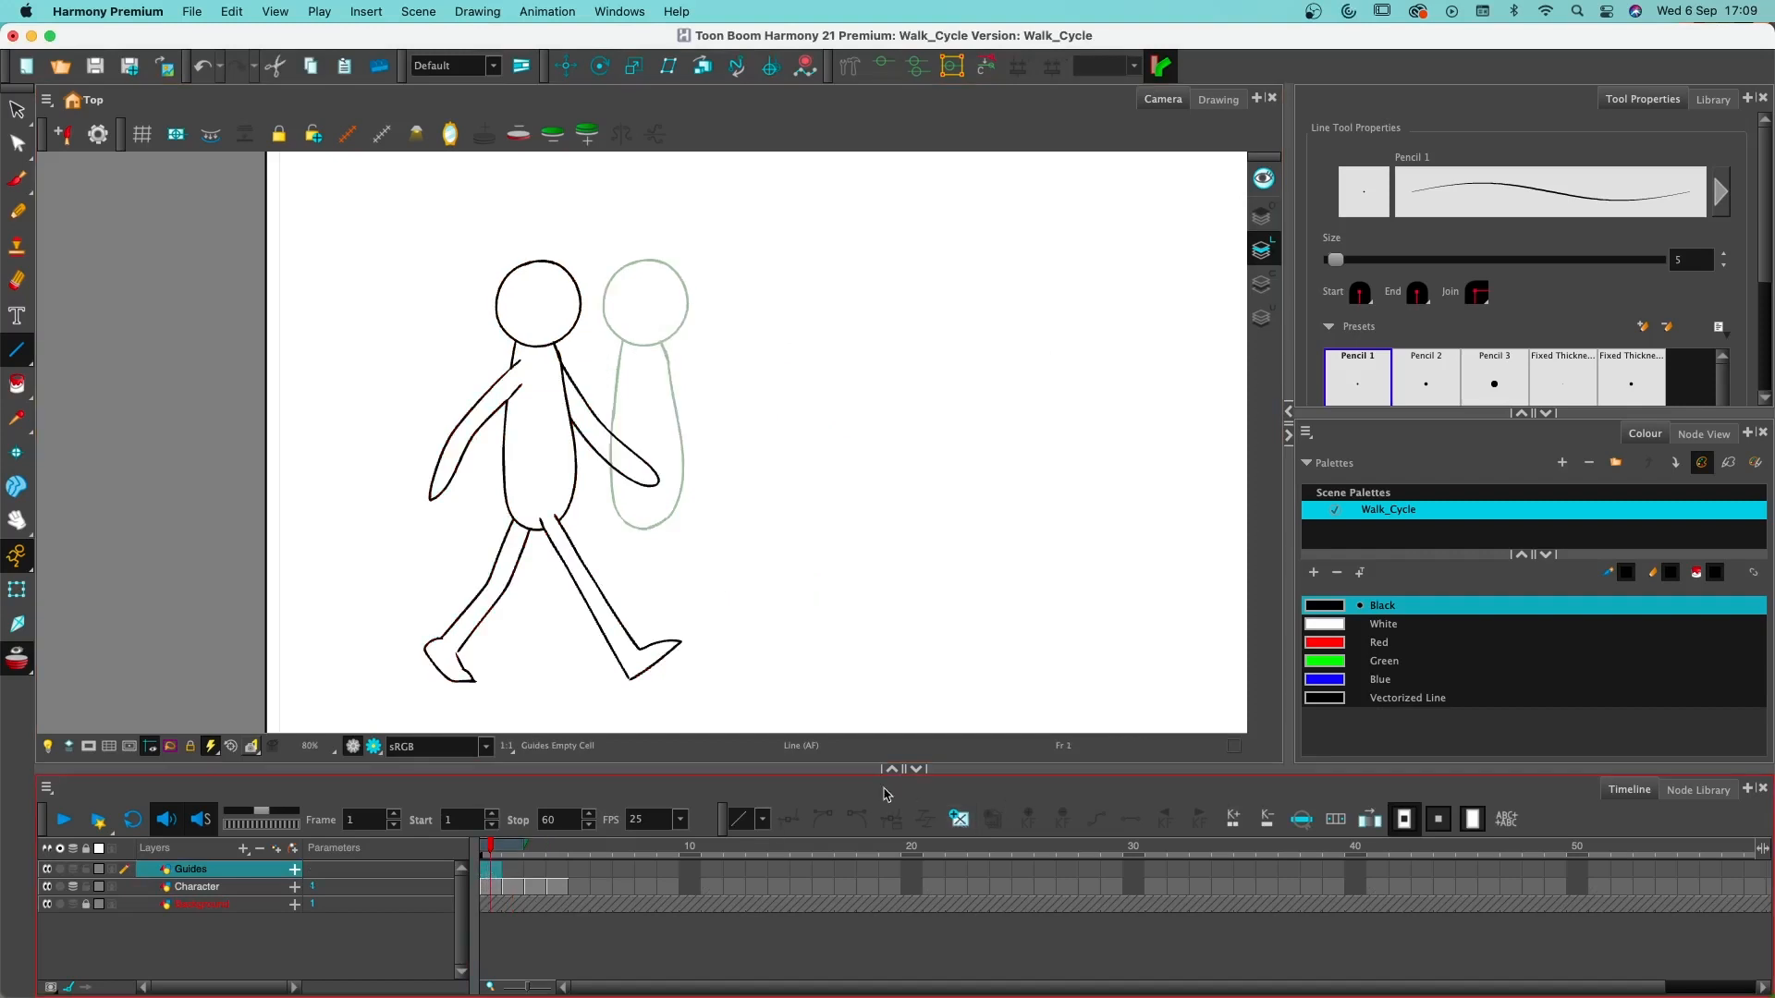
left_click(960, 820)
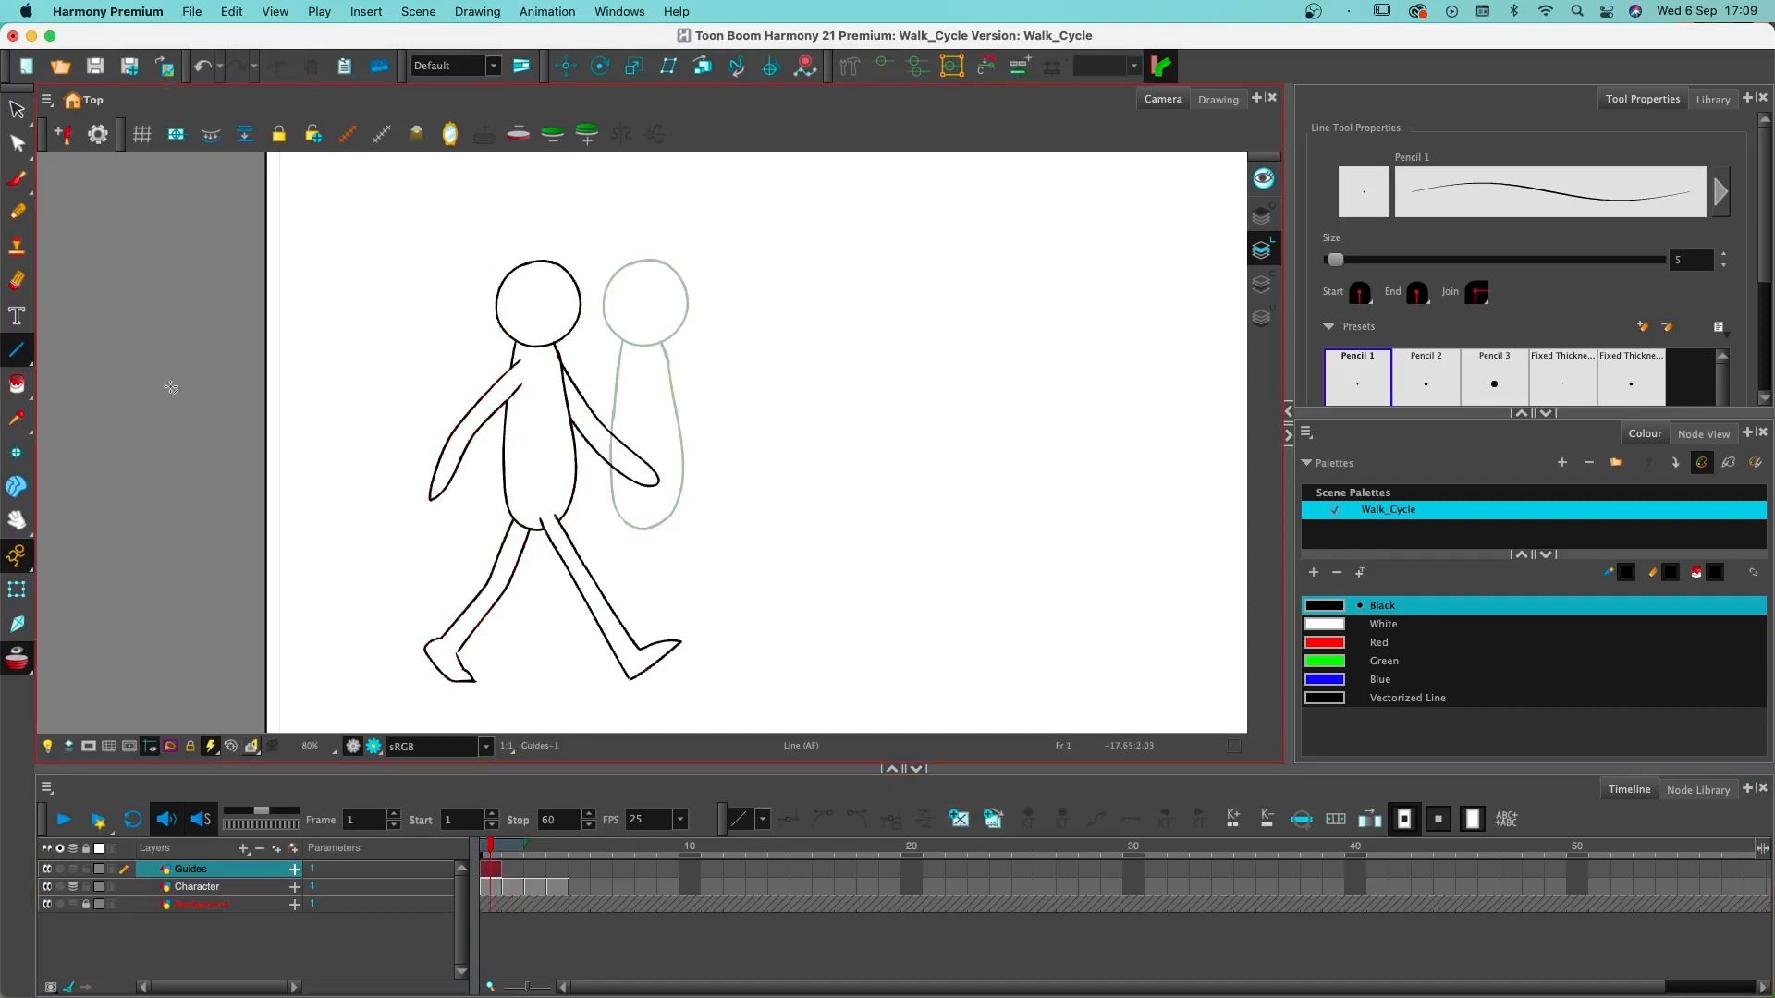
- Draw a straight horizontal ground line from the rear foot's sole across to past the camera frame's edge with the Line tool
left_click(17, 358)
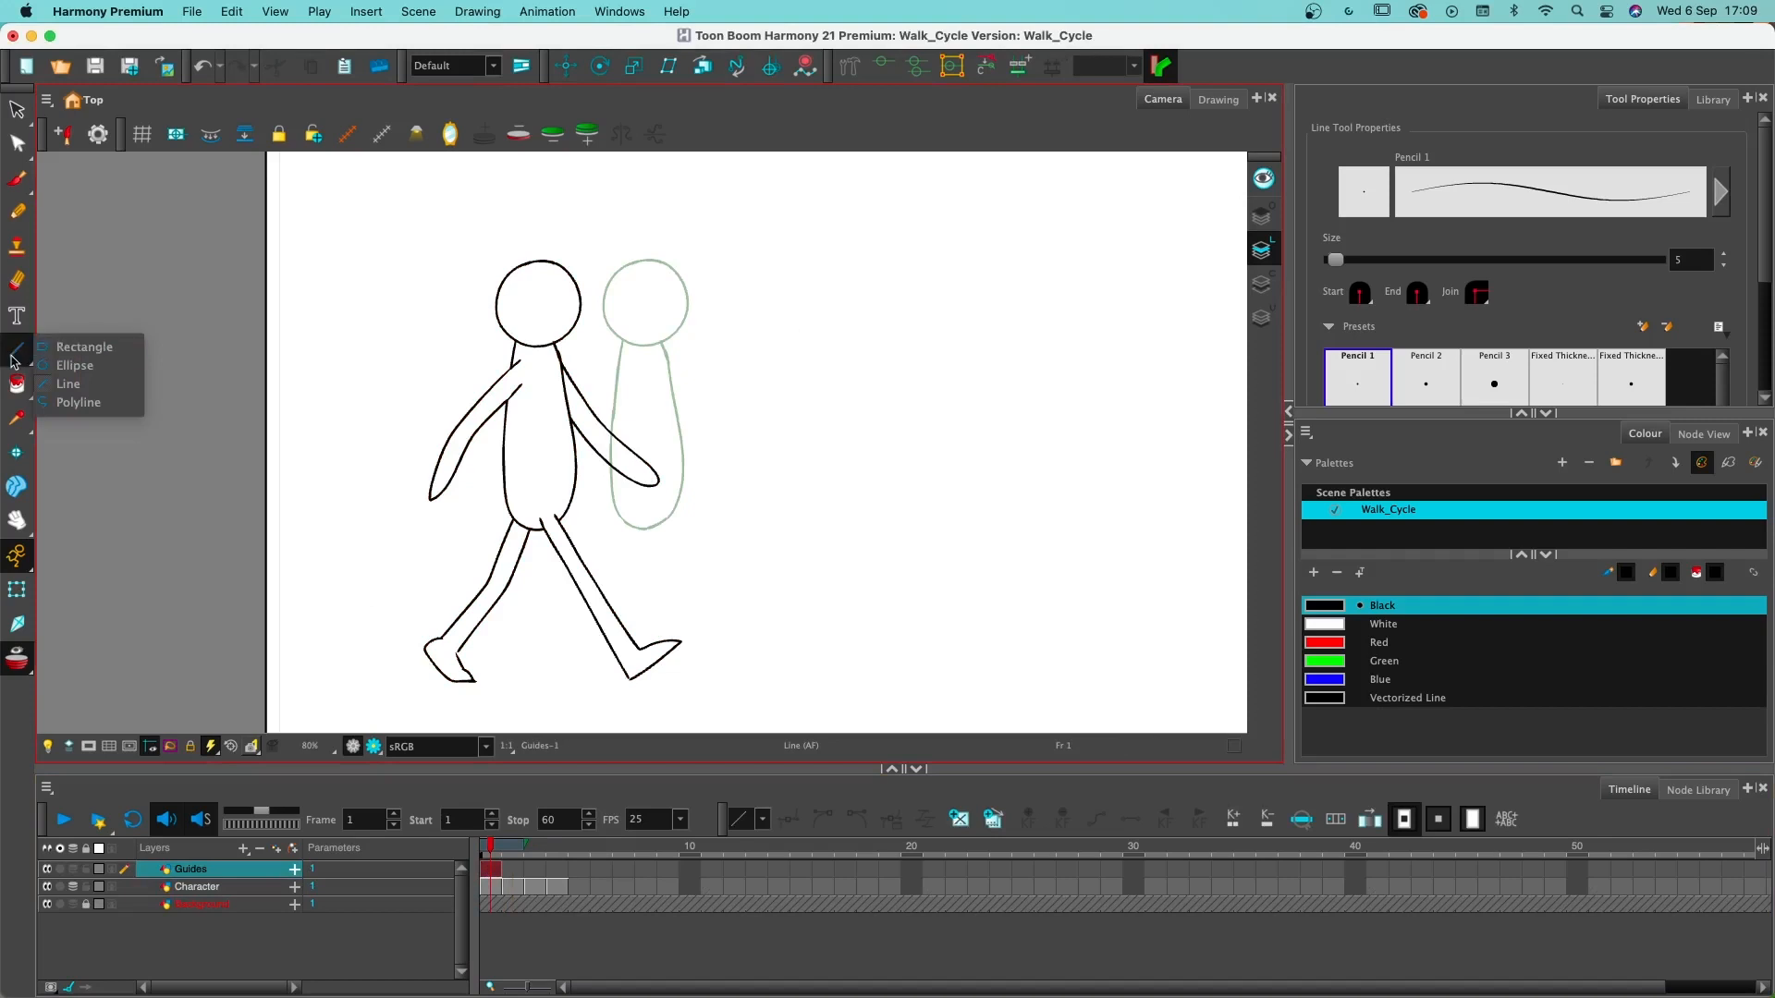
left_click(60, 354)
left_click(18, 351)
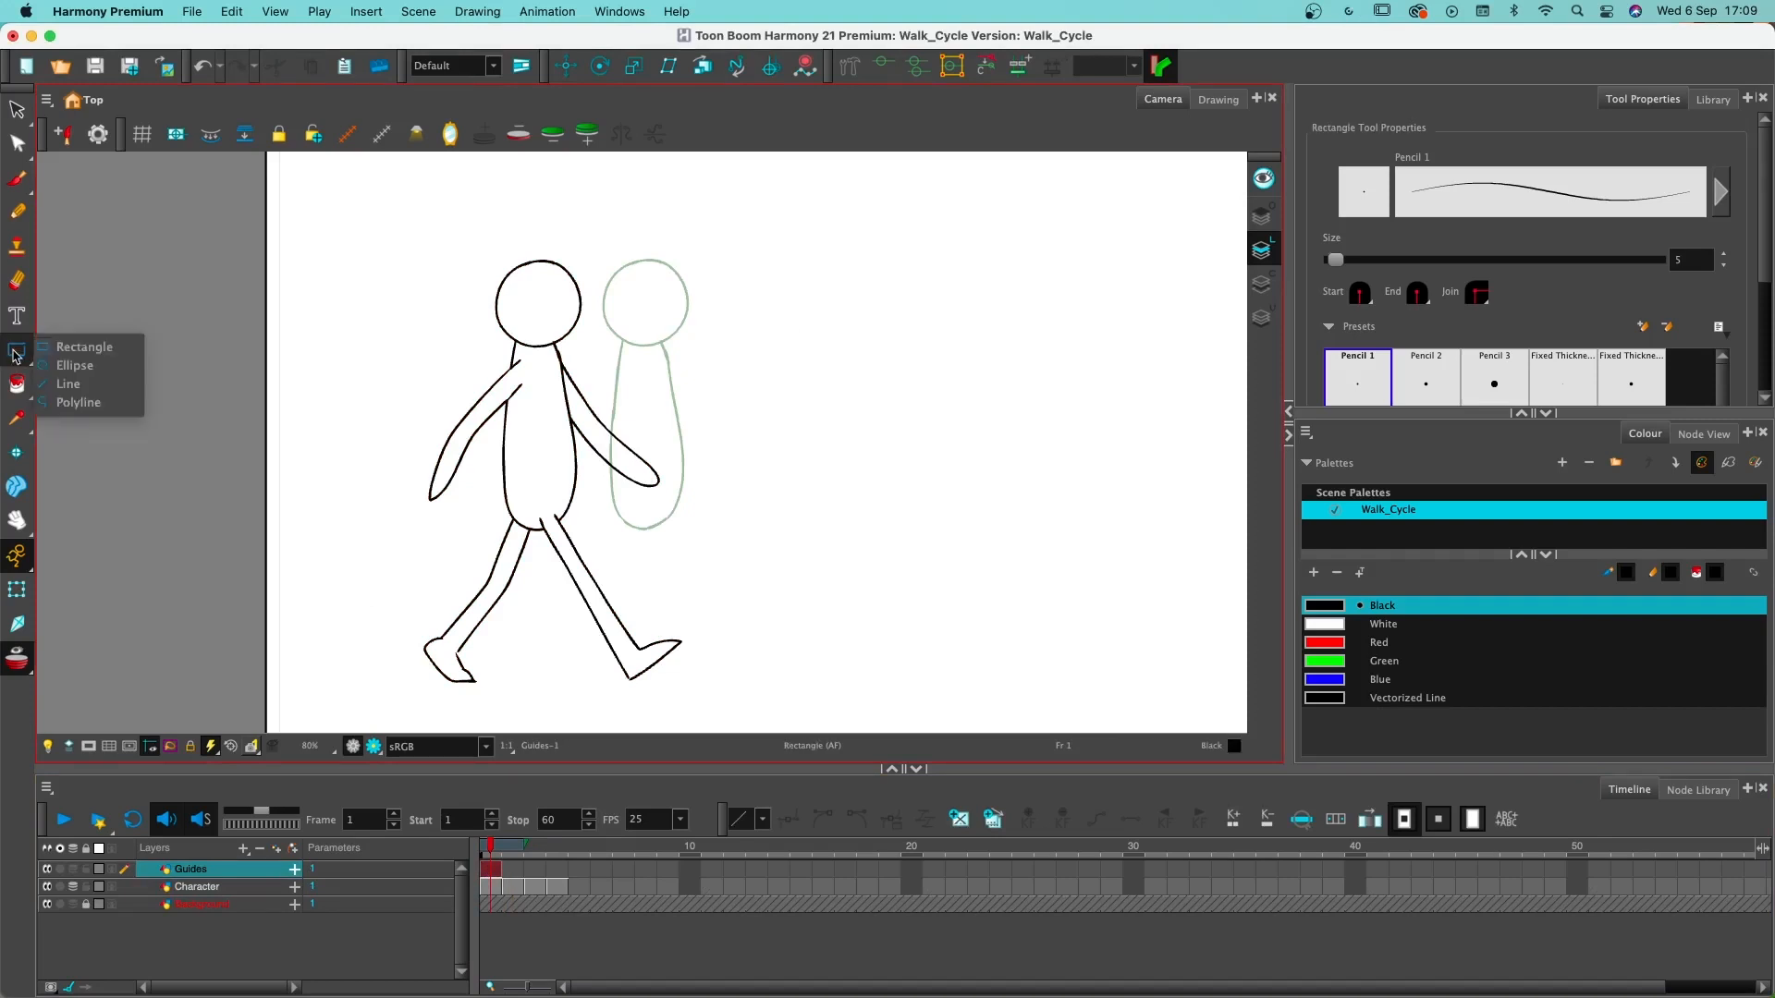
left_click(69, 383)
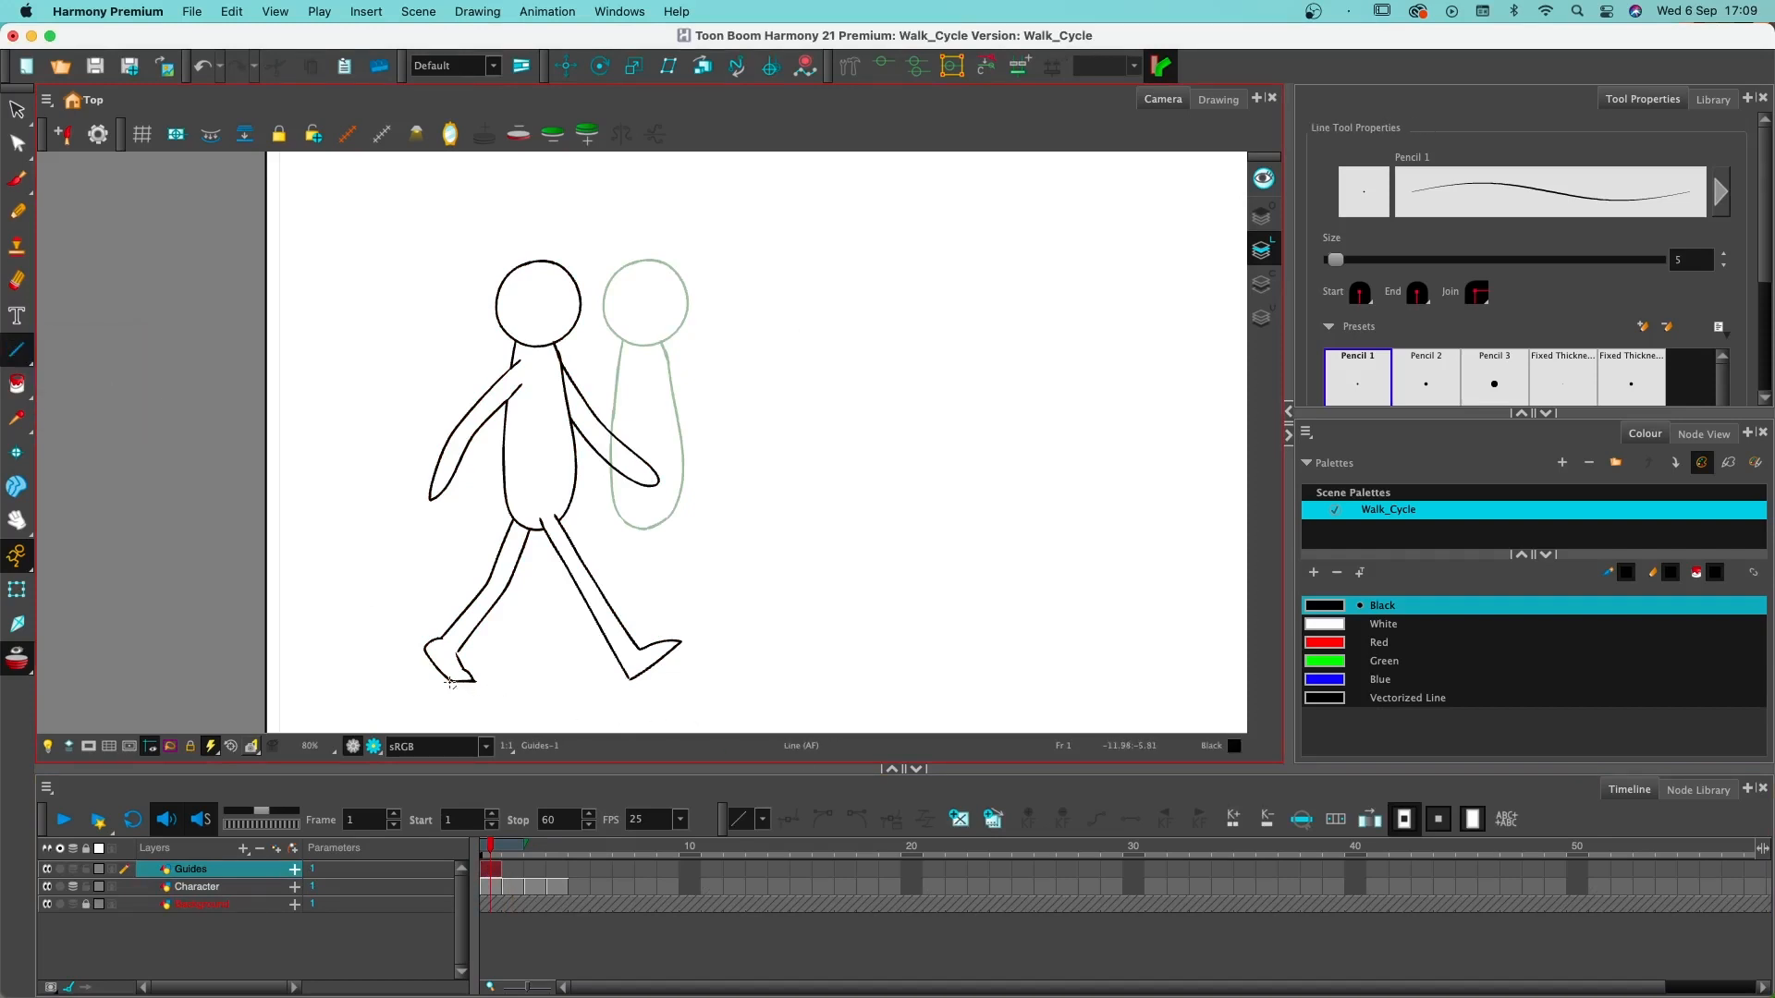
left_click_drag(451, 682, 1377, 683)
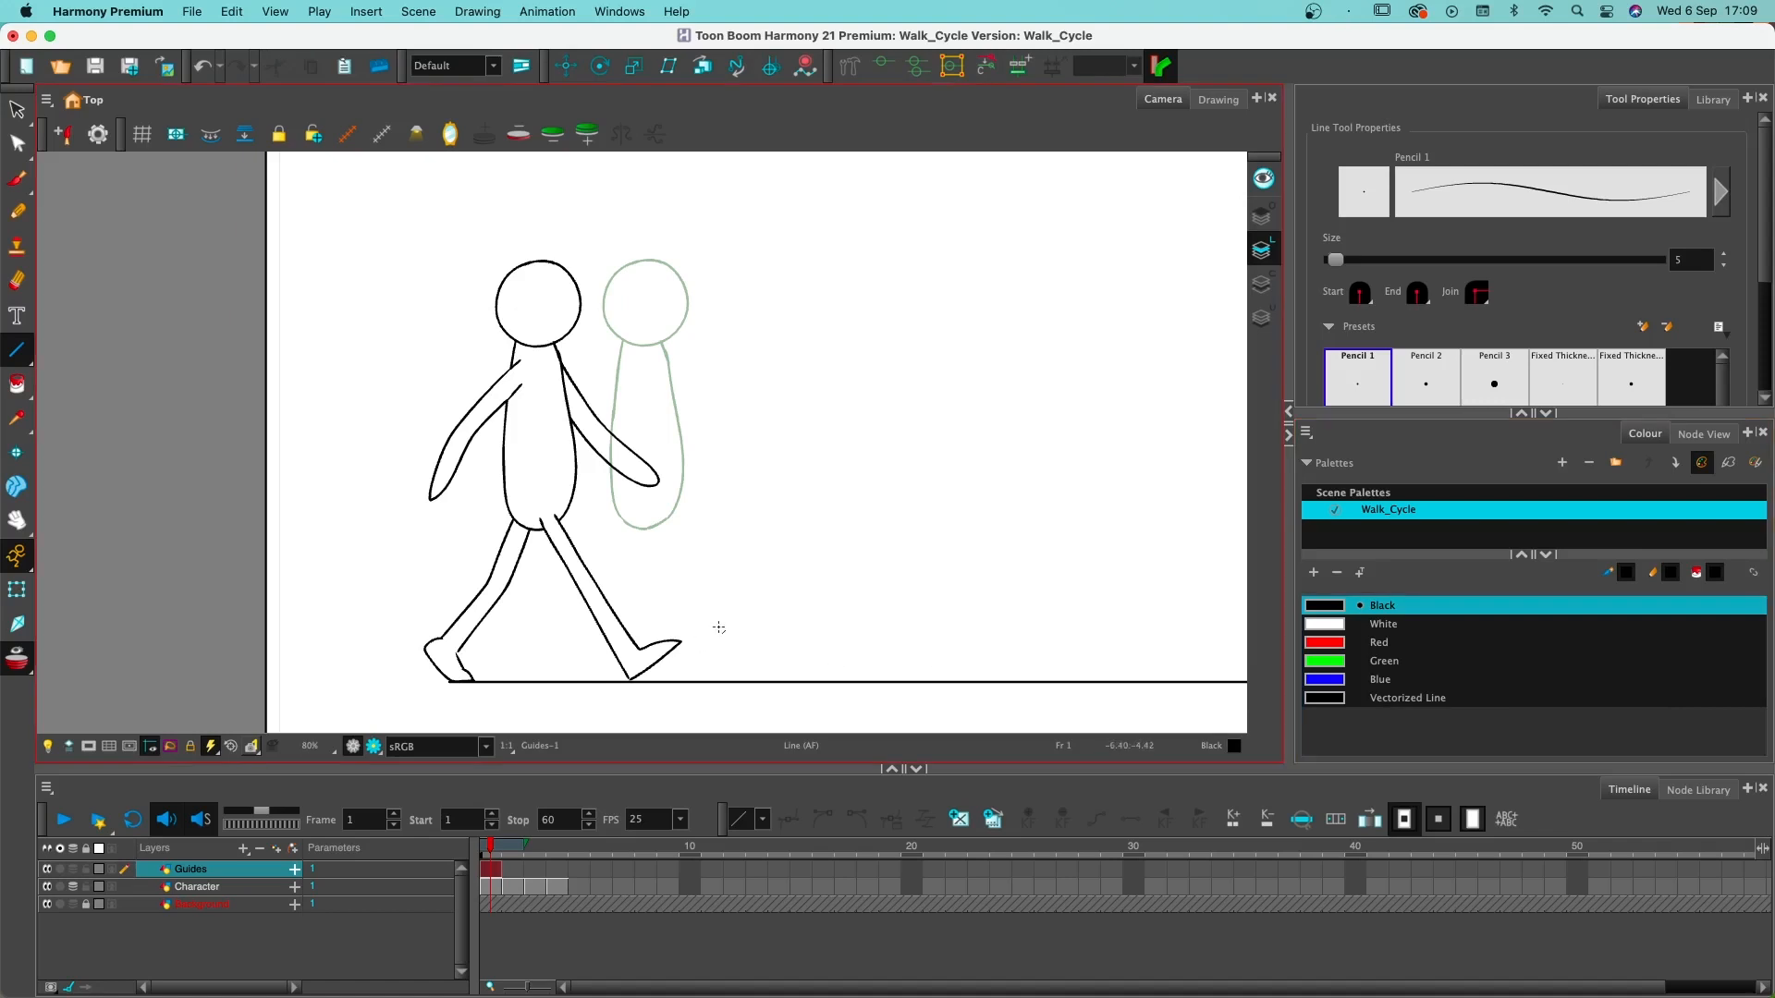
- Duplicate the ground line and position the copy level with the top of the character's head
scroll(719, 628, "down", 3)
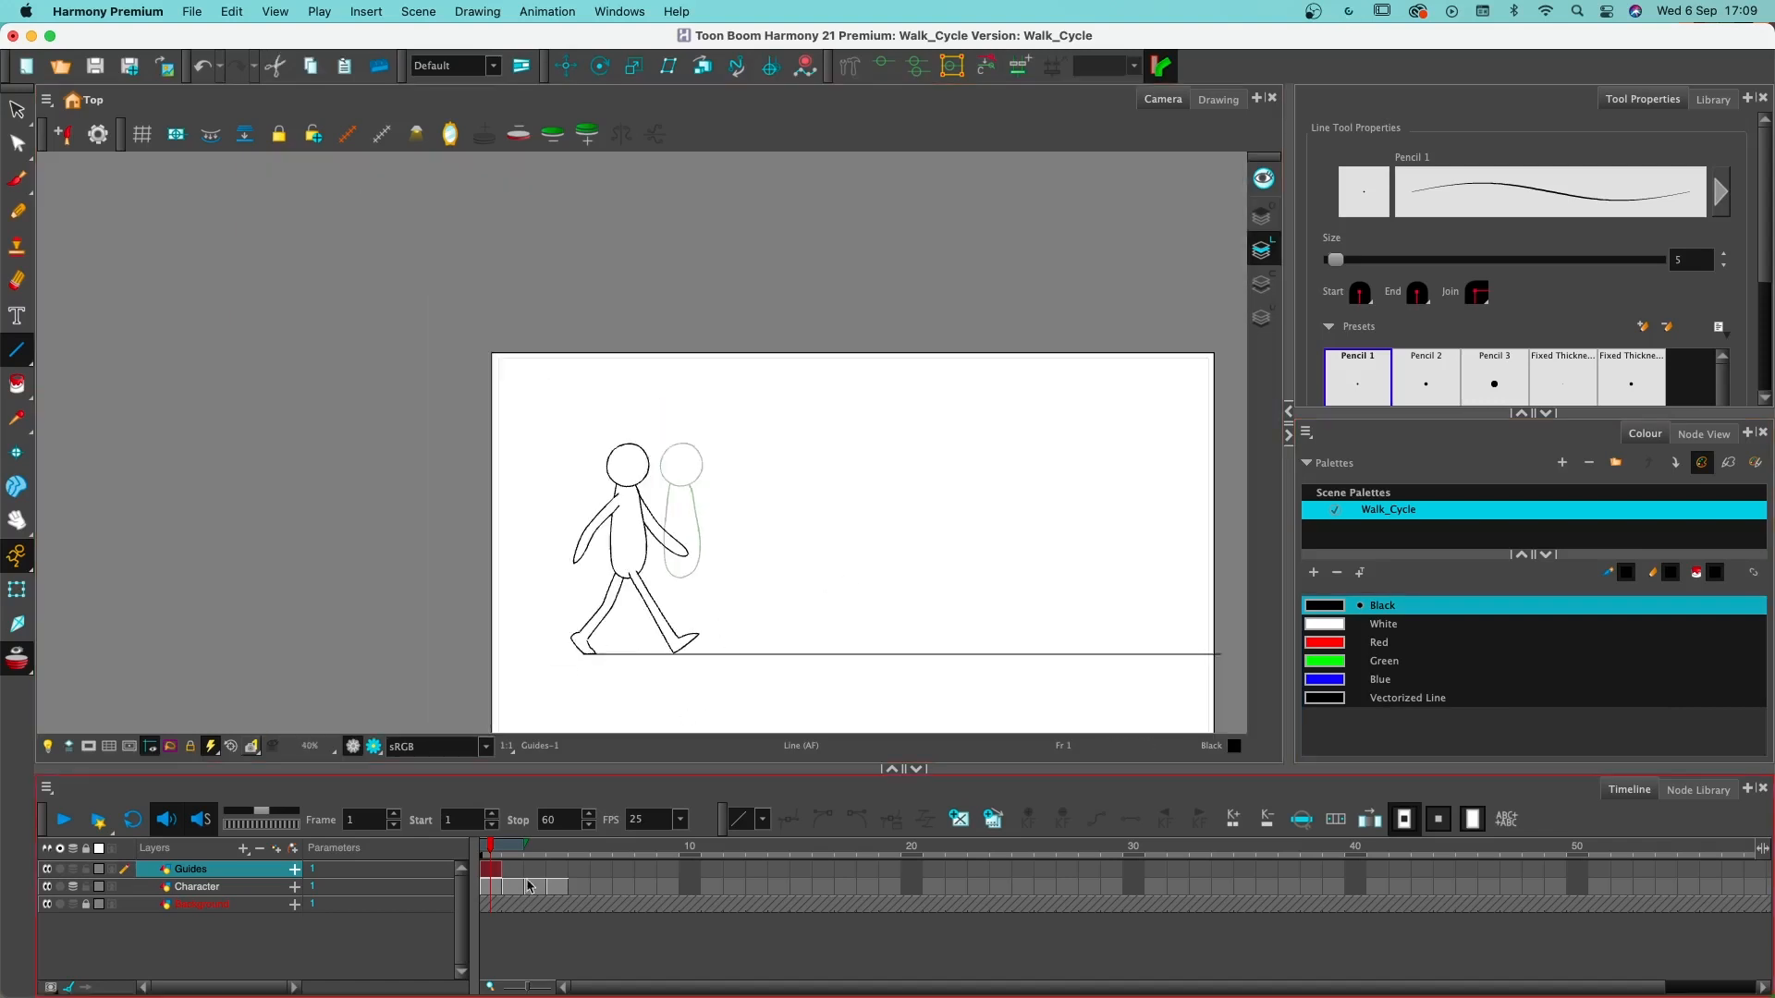
key("alt+s")
left_click_drag(801, 616, 804, 674)
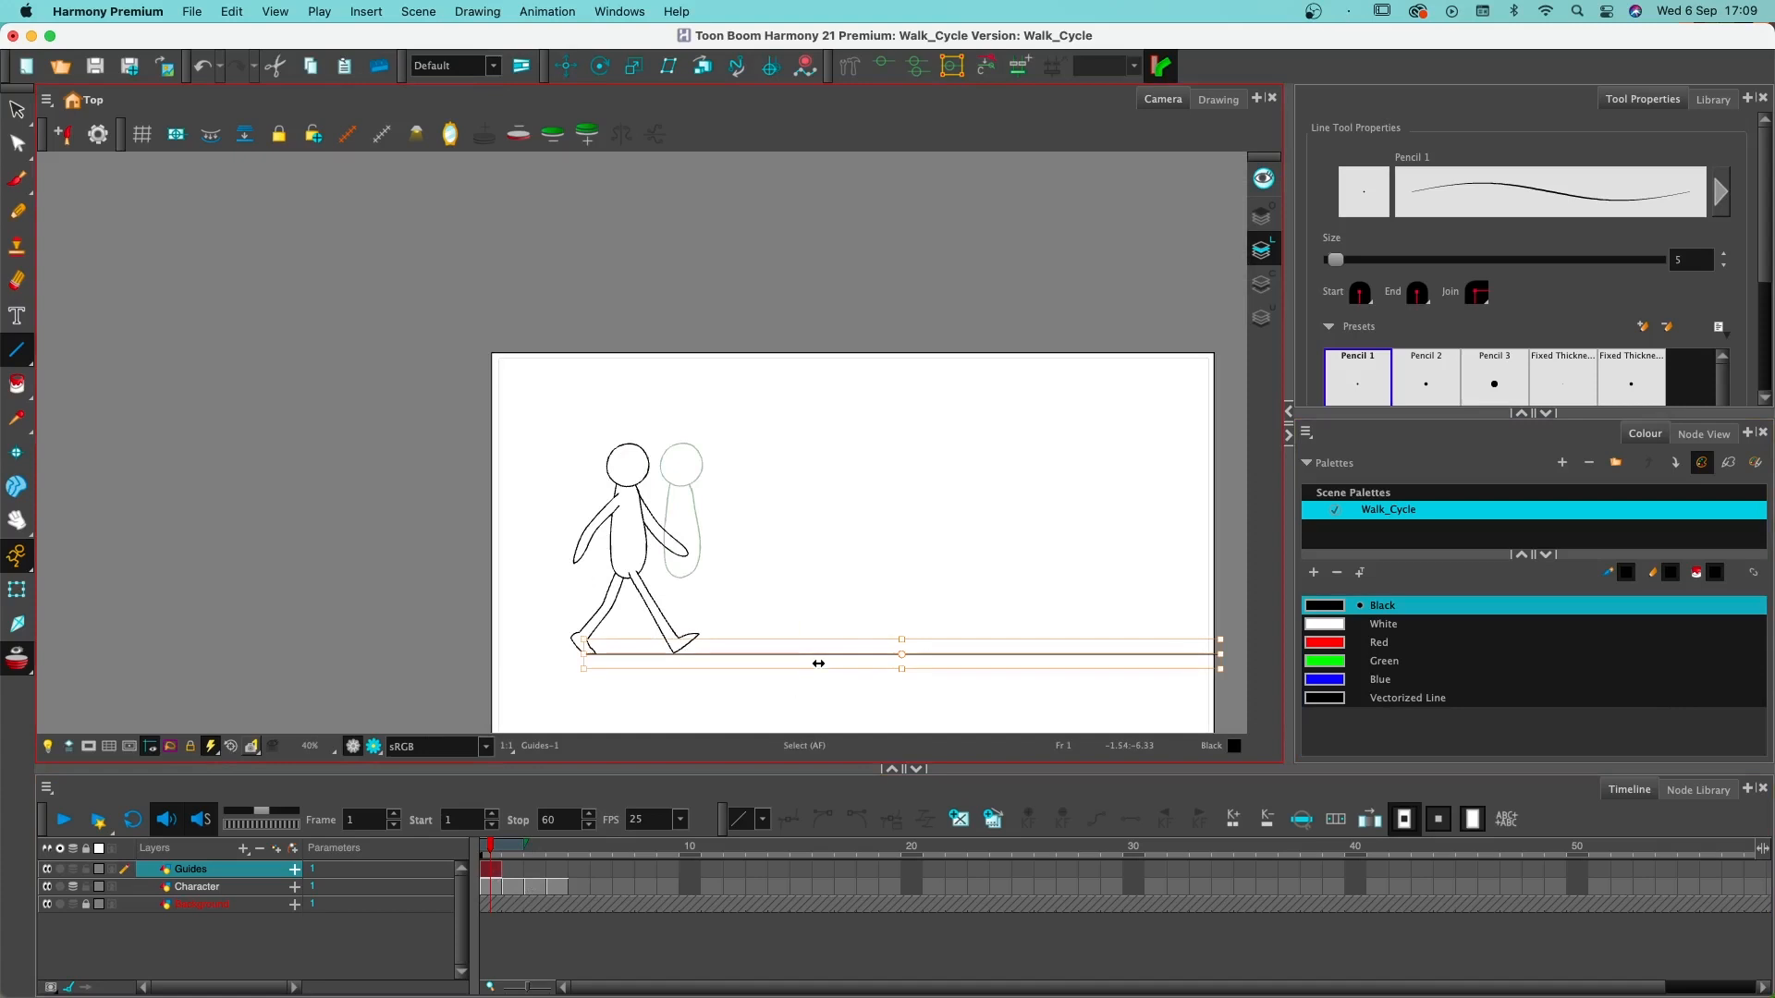
key("alt+l")
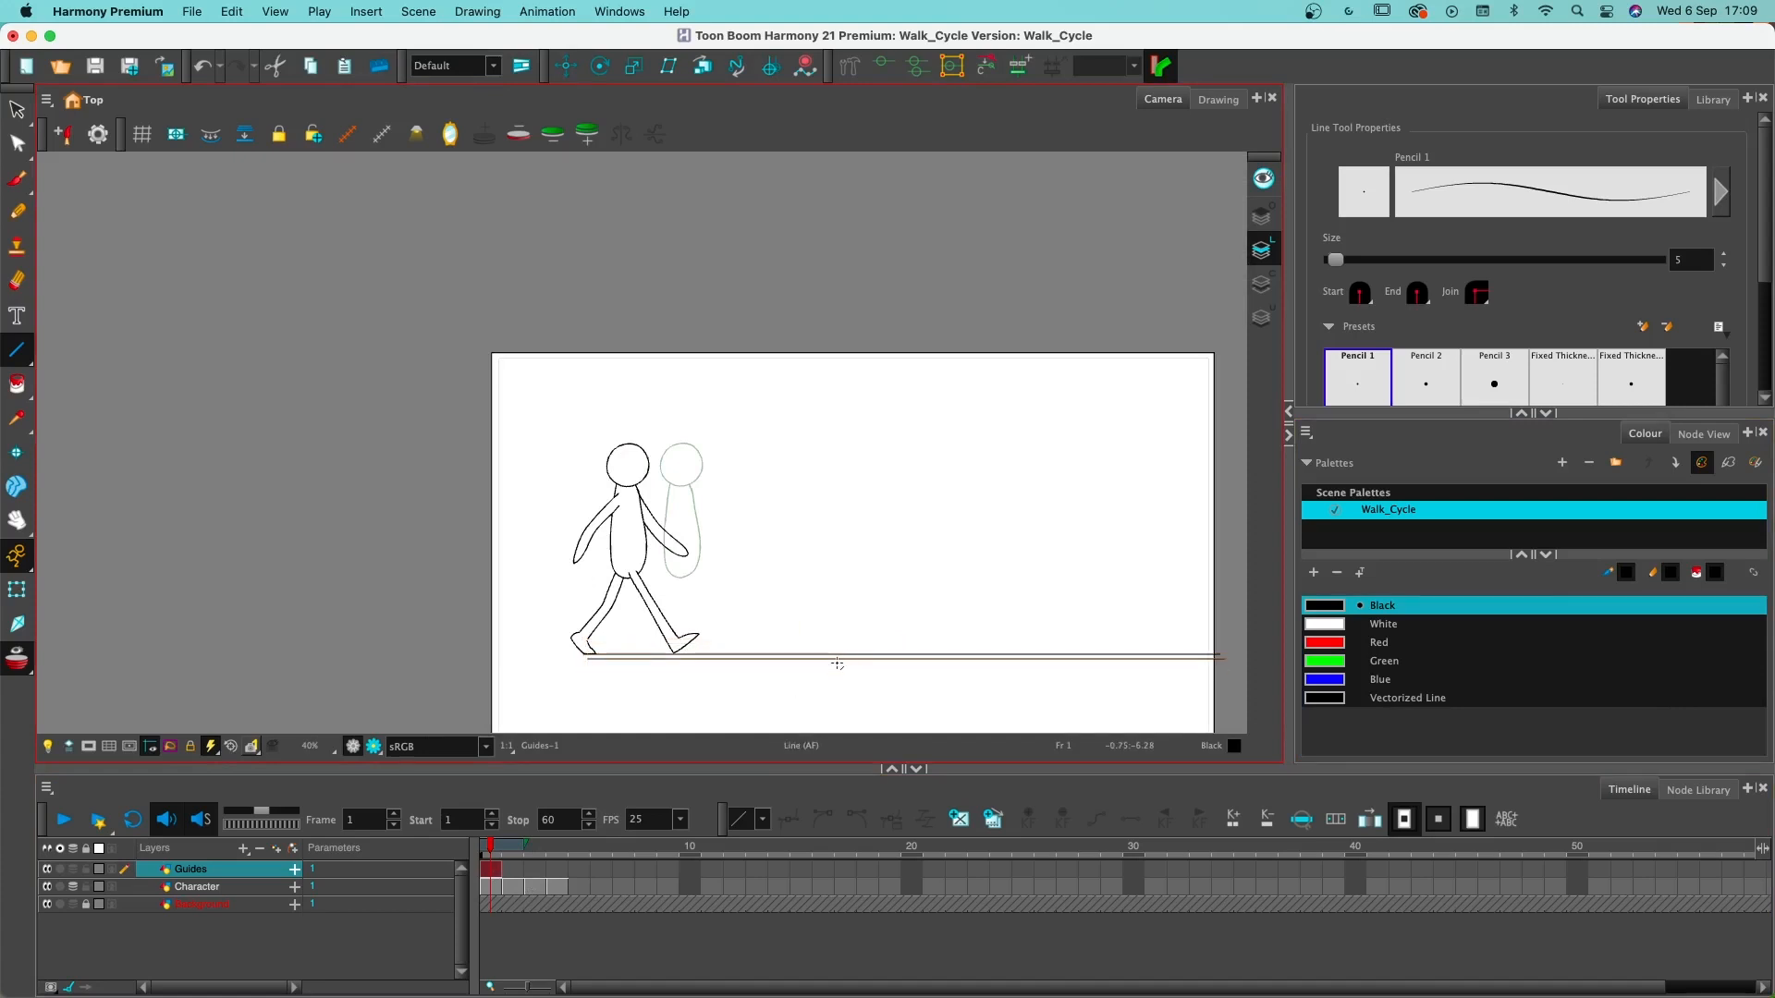
left_click_drag(842, 661, 844, 449)
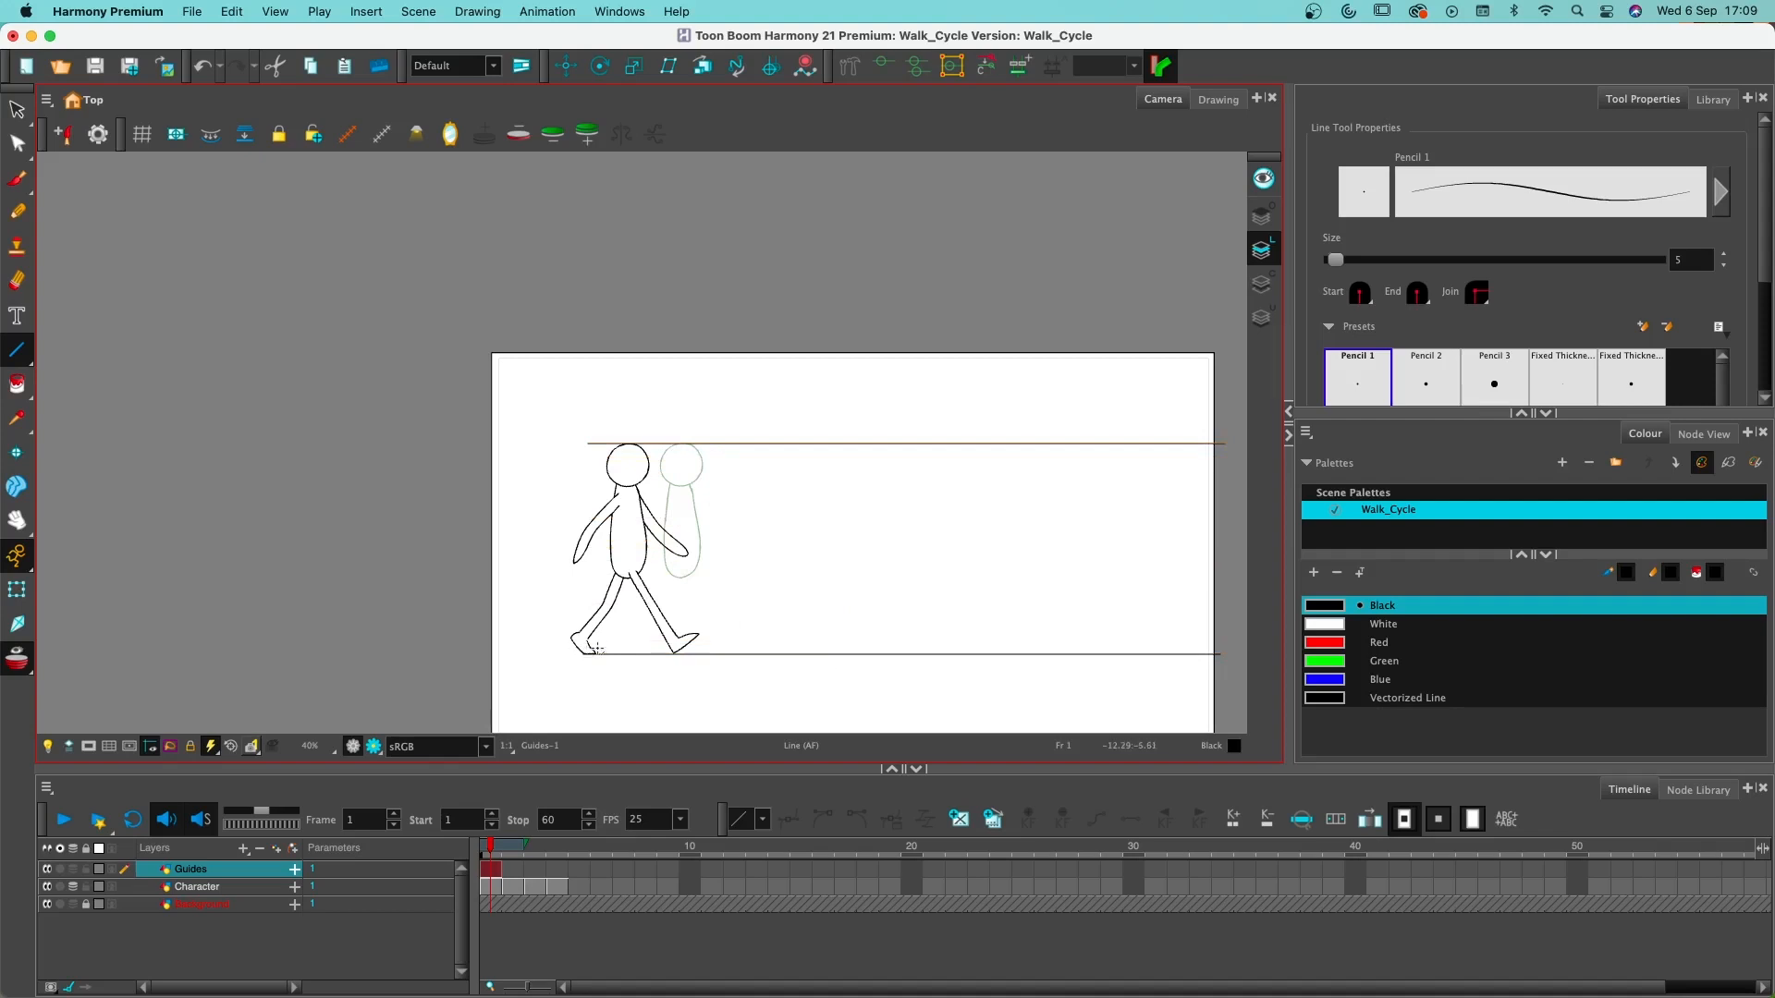
- Extend the exposure of the Guides drawing from frame 1 through frame 60
left_click_drag(502, 856, 513, 858)
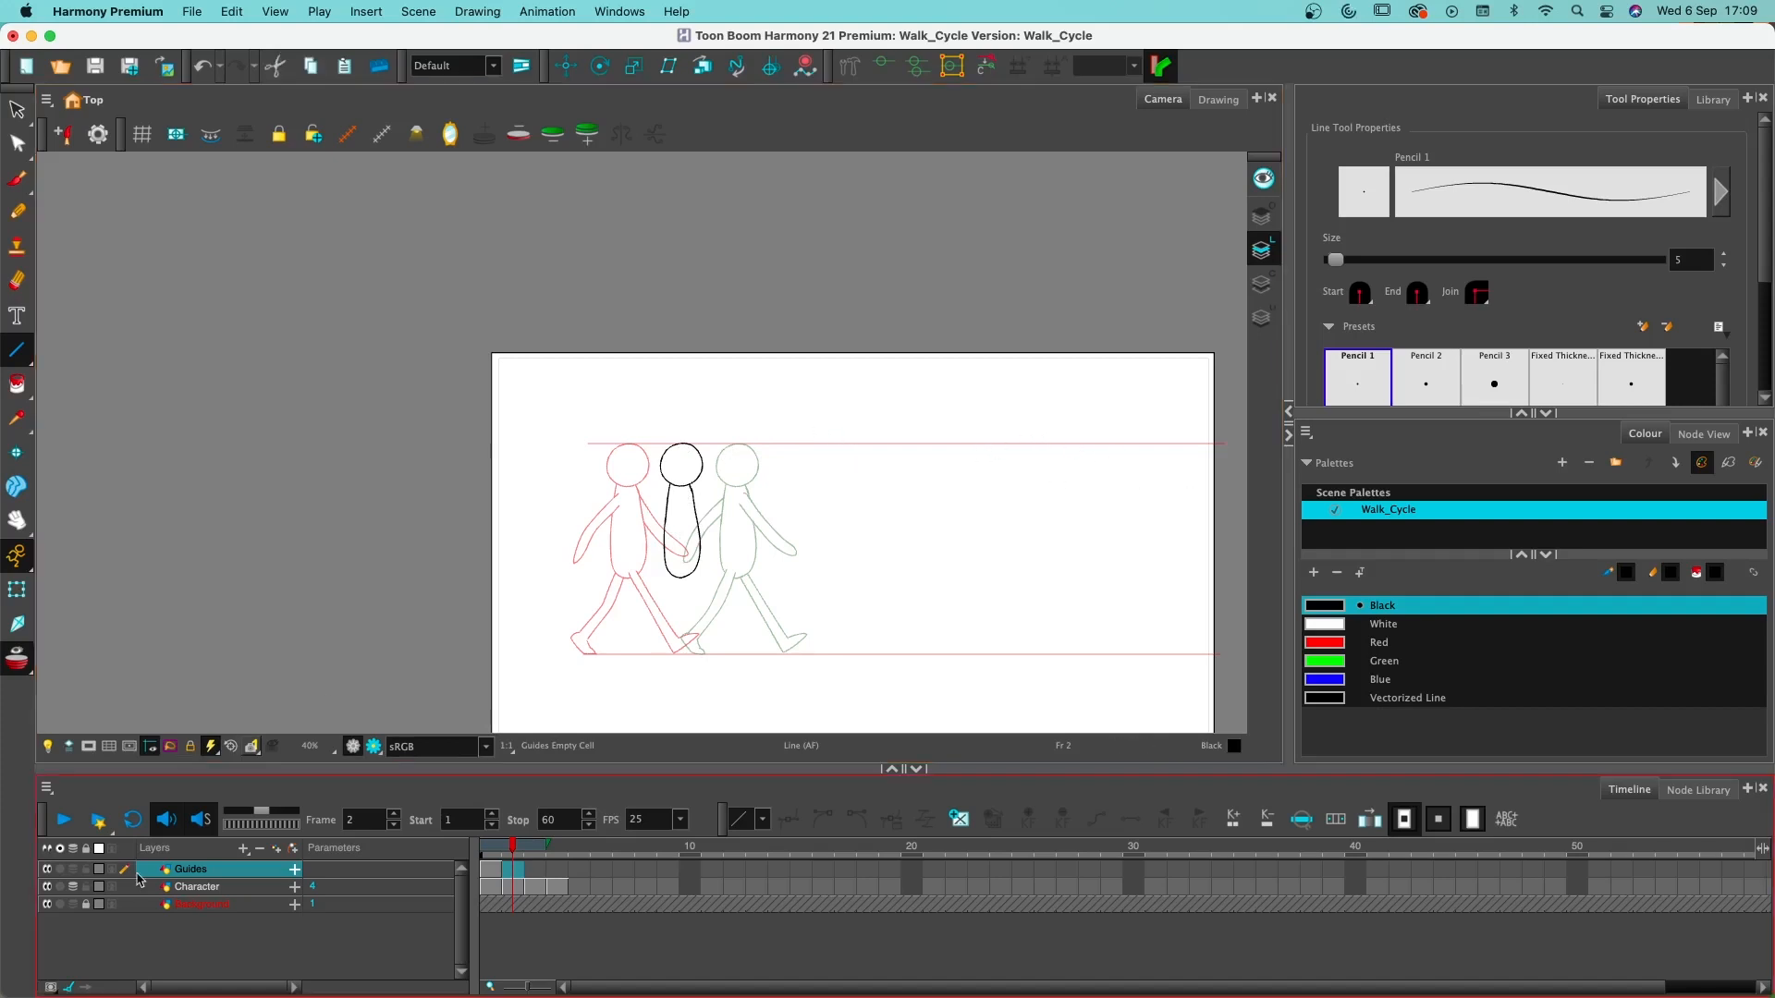
left_click(493, 869)
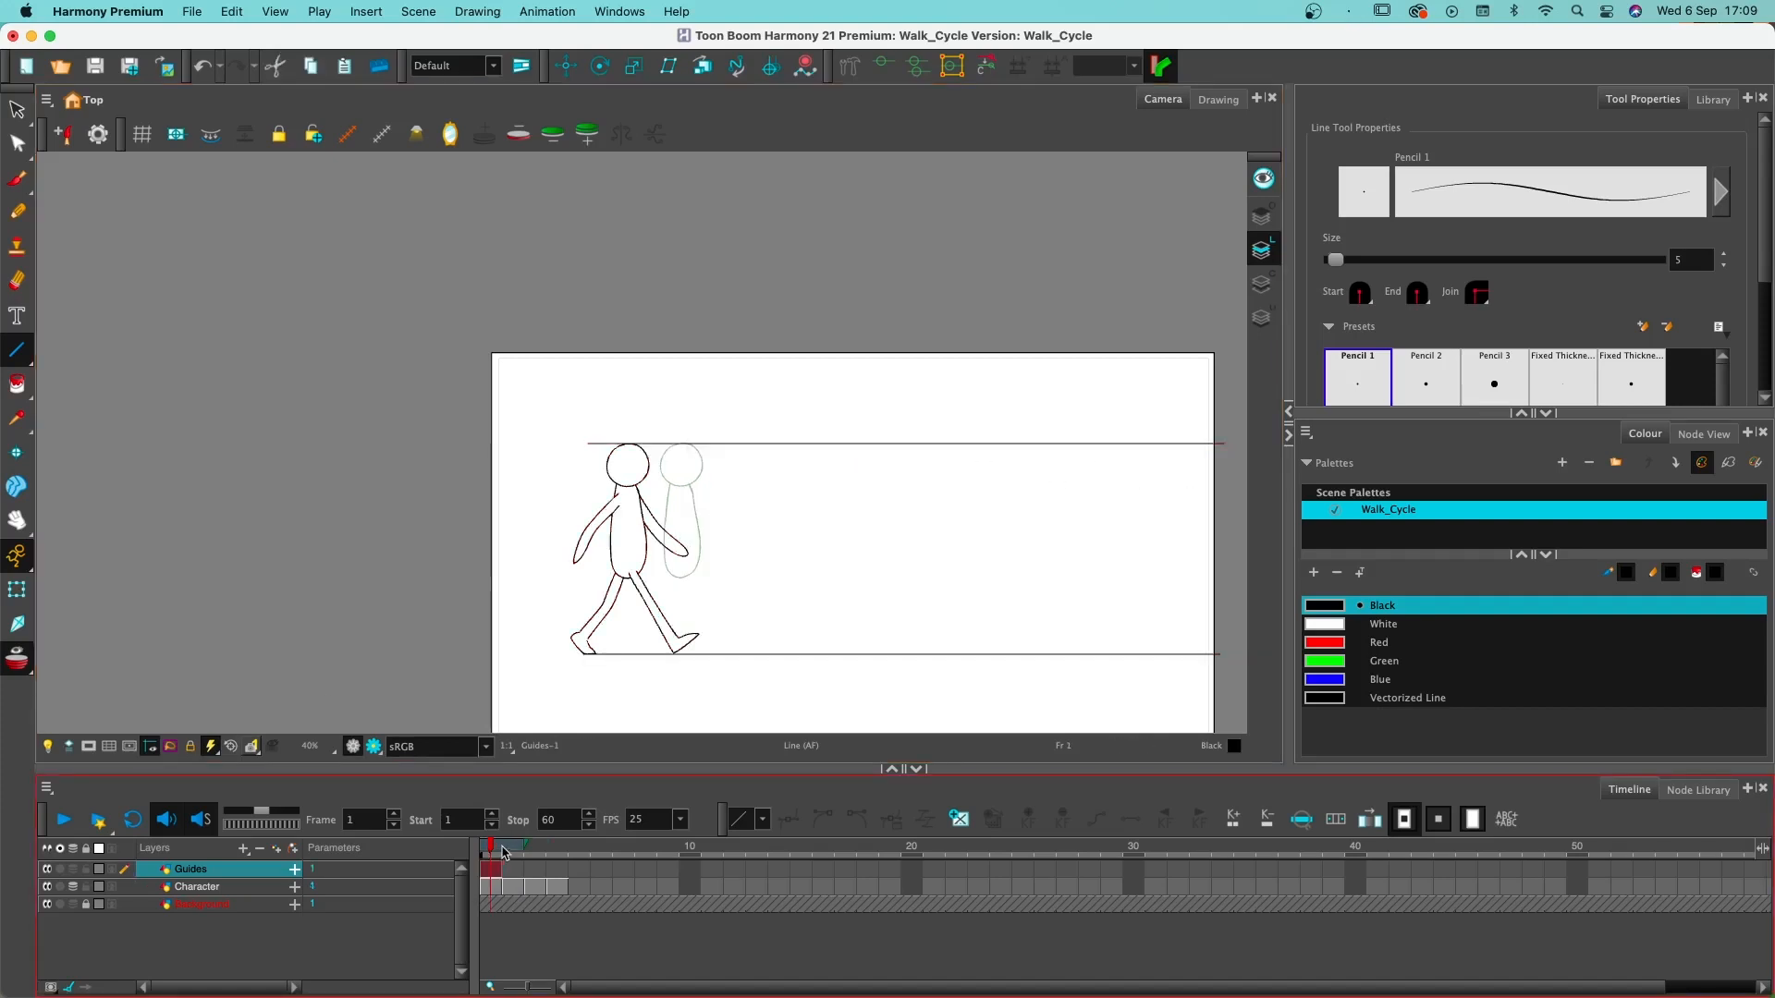
scroll(860, 903, "right", 1)
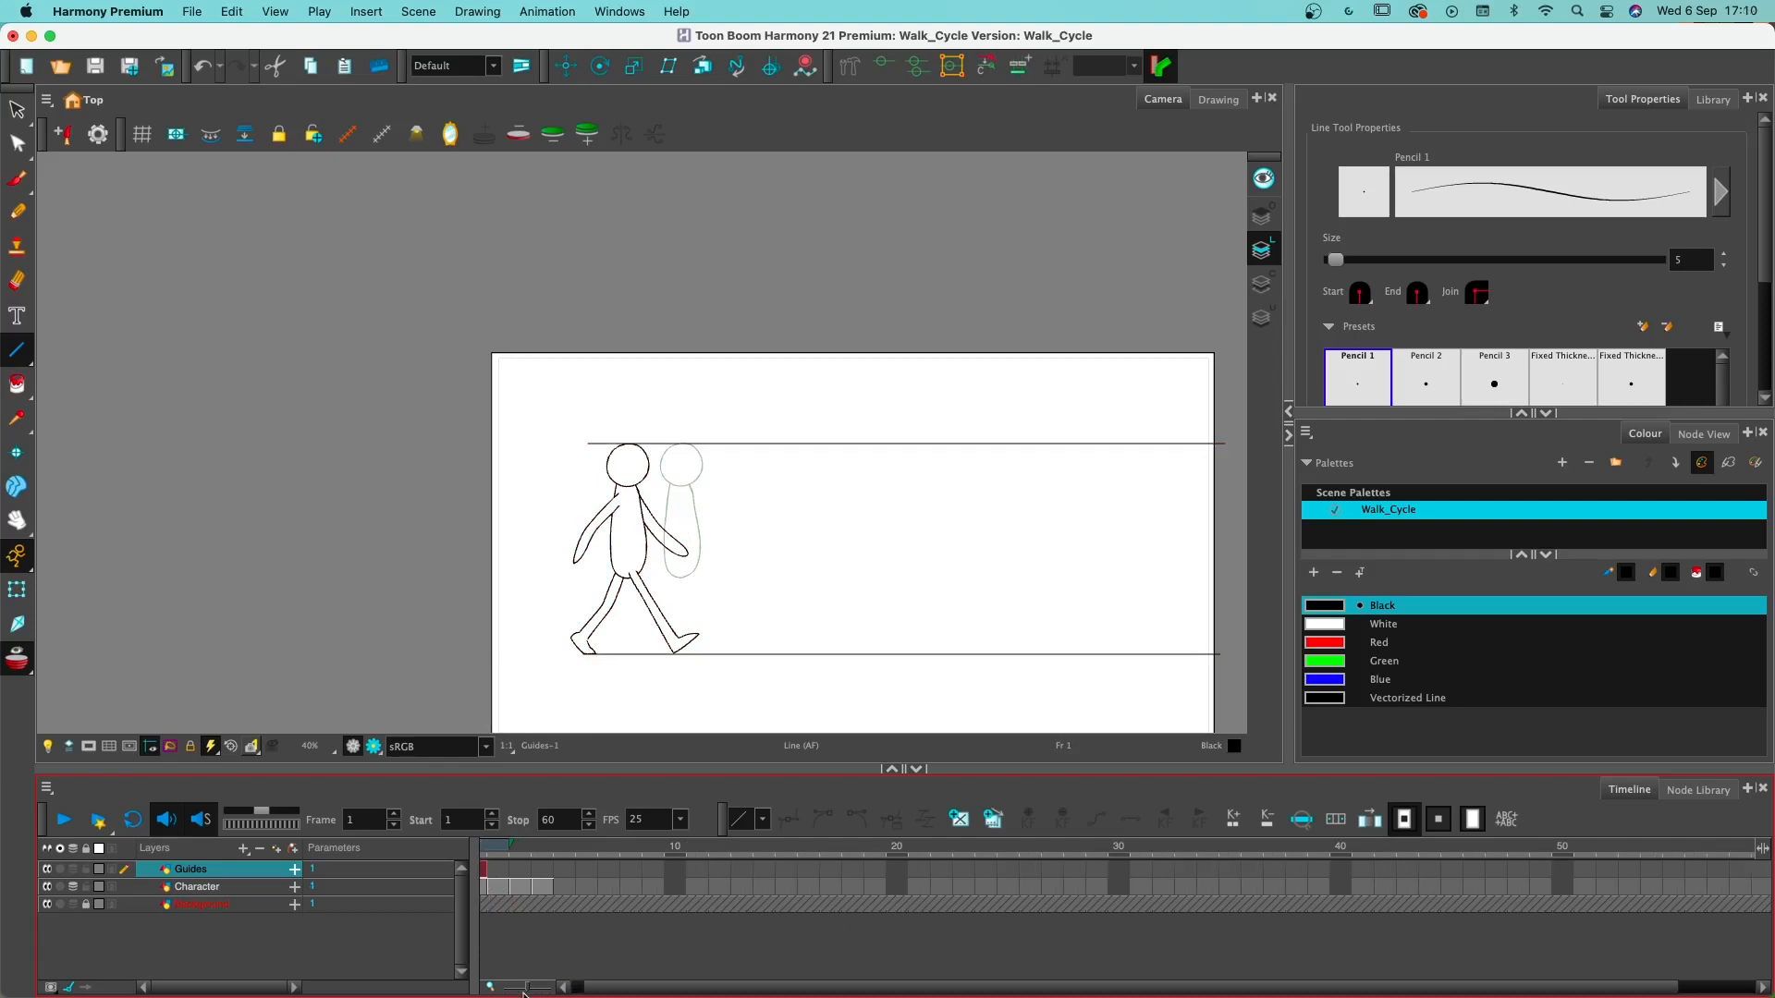
left_click_drag(527, 990, 524, 992)
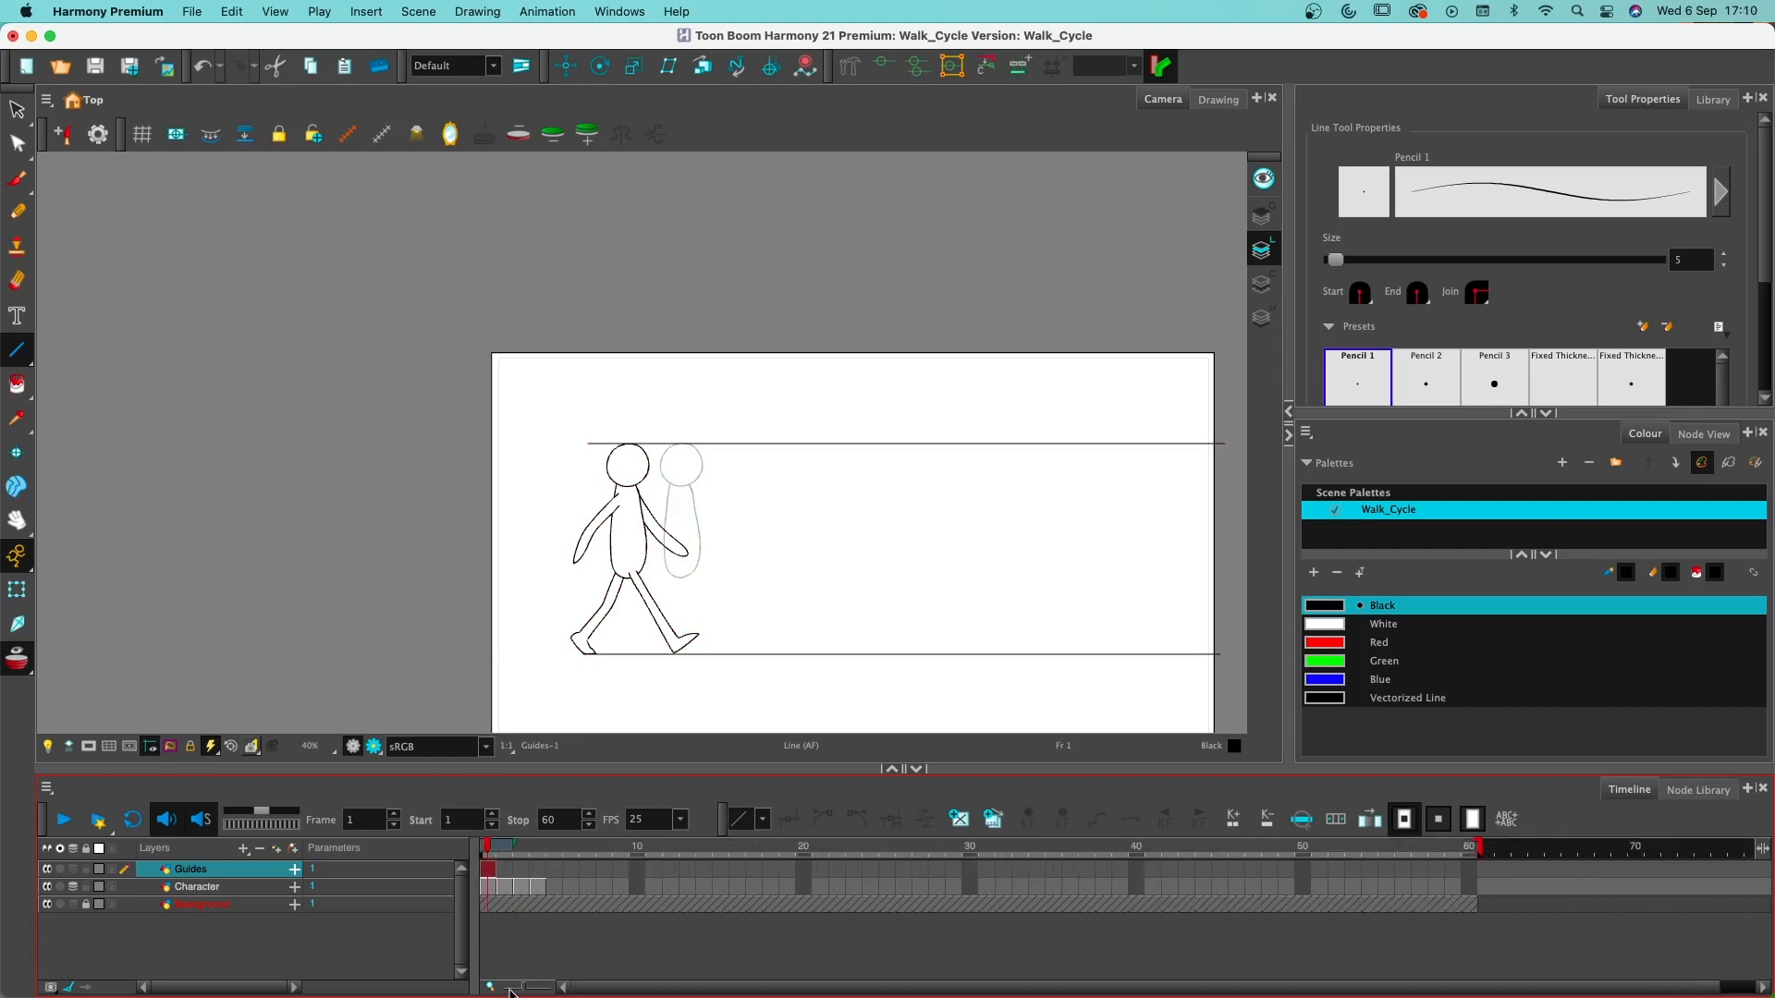
left_click(1472, 870)
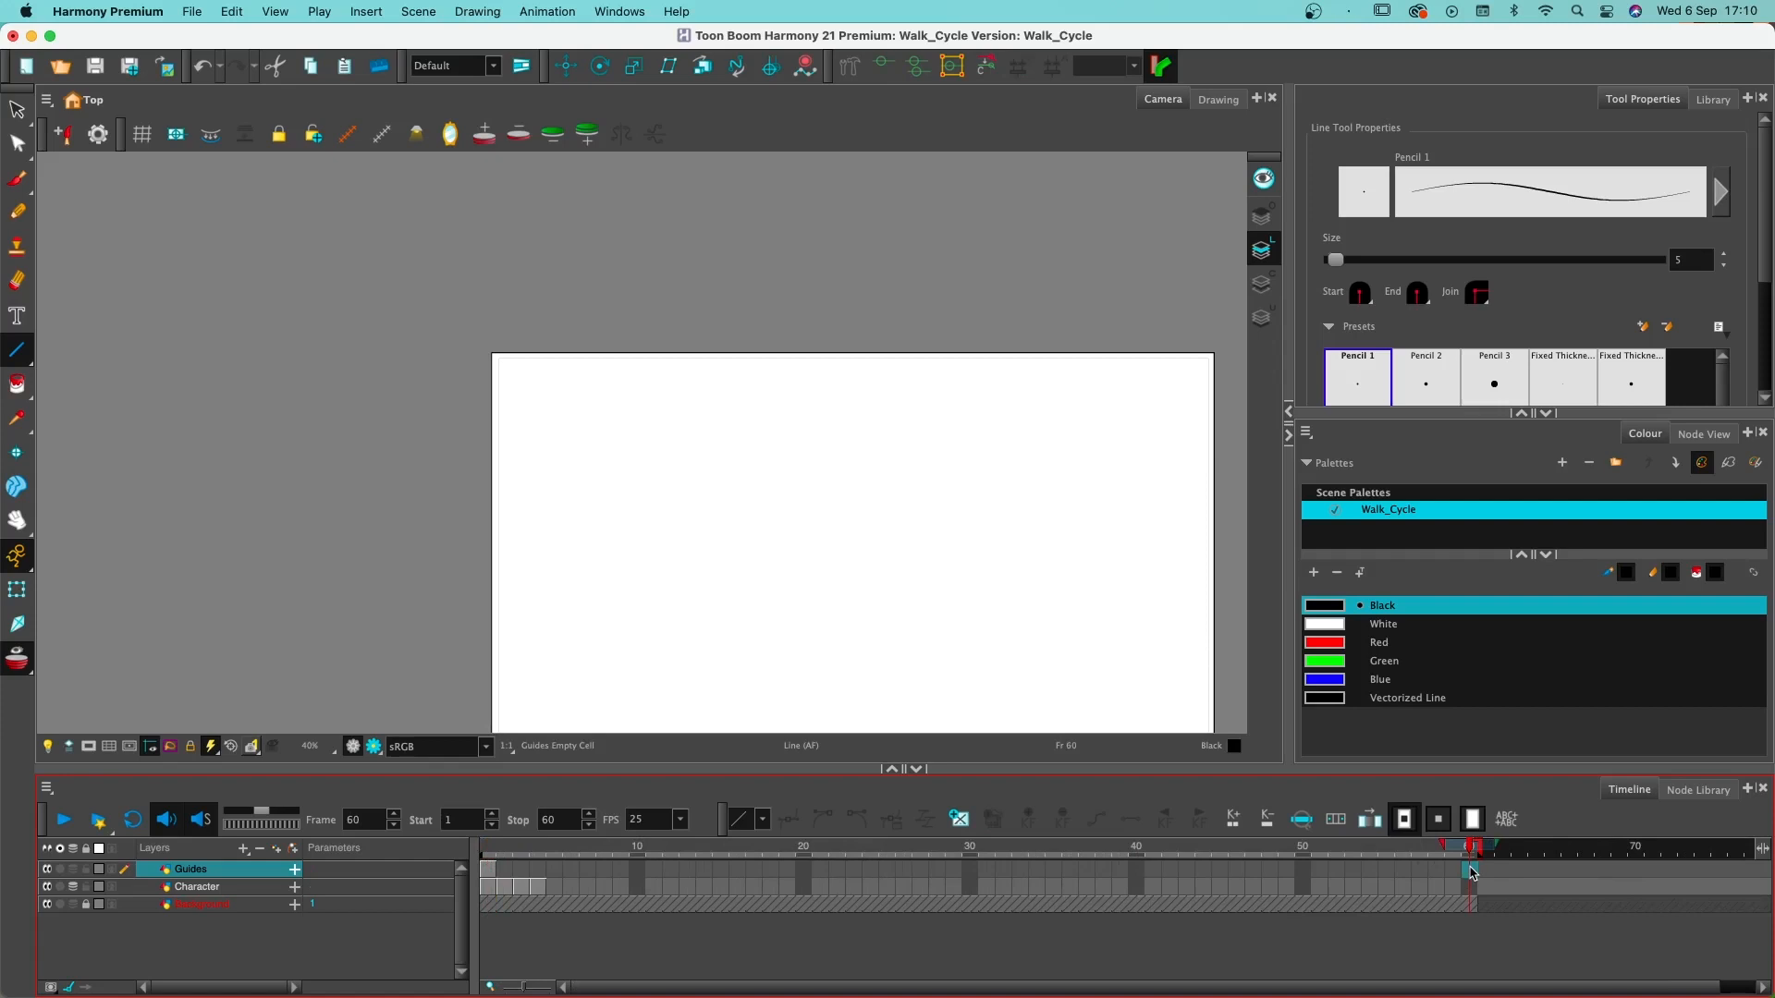
key("F5")
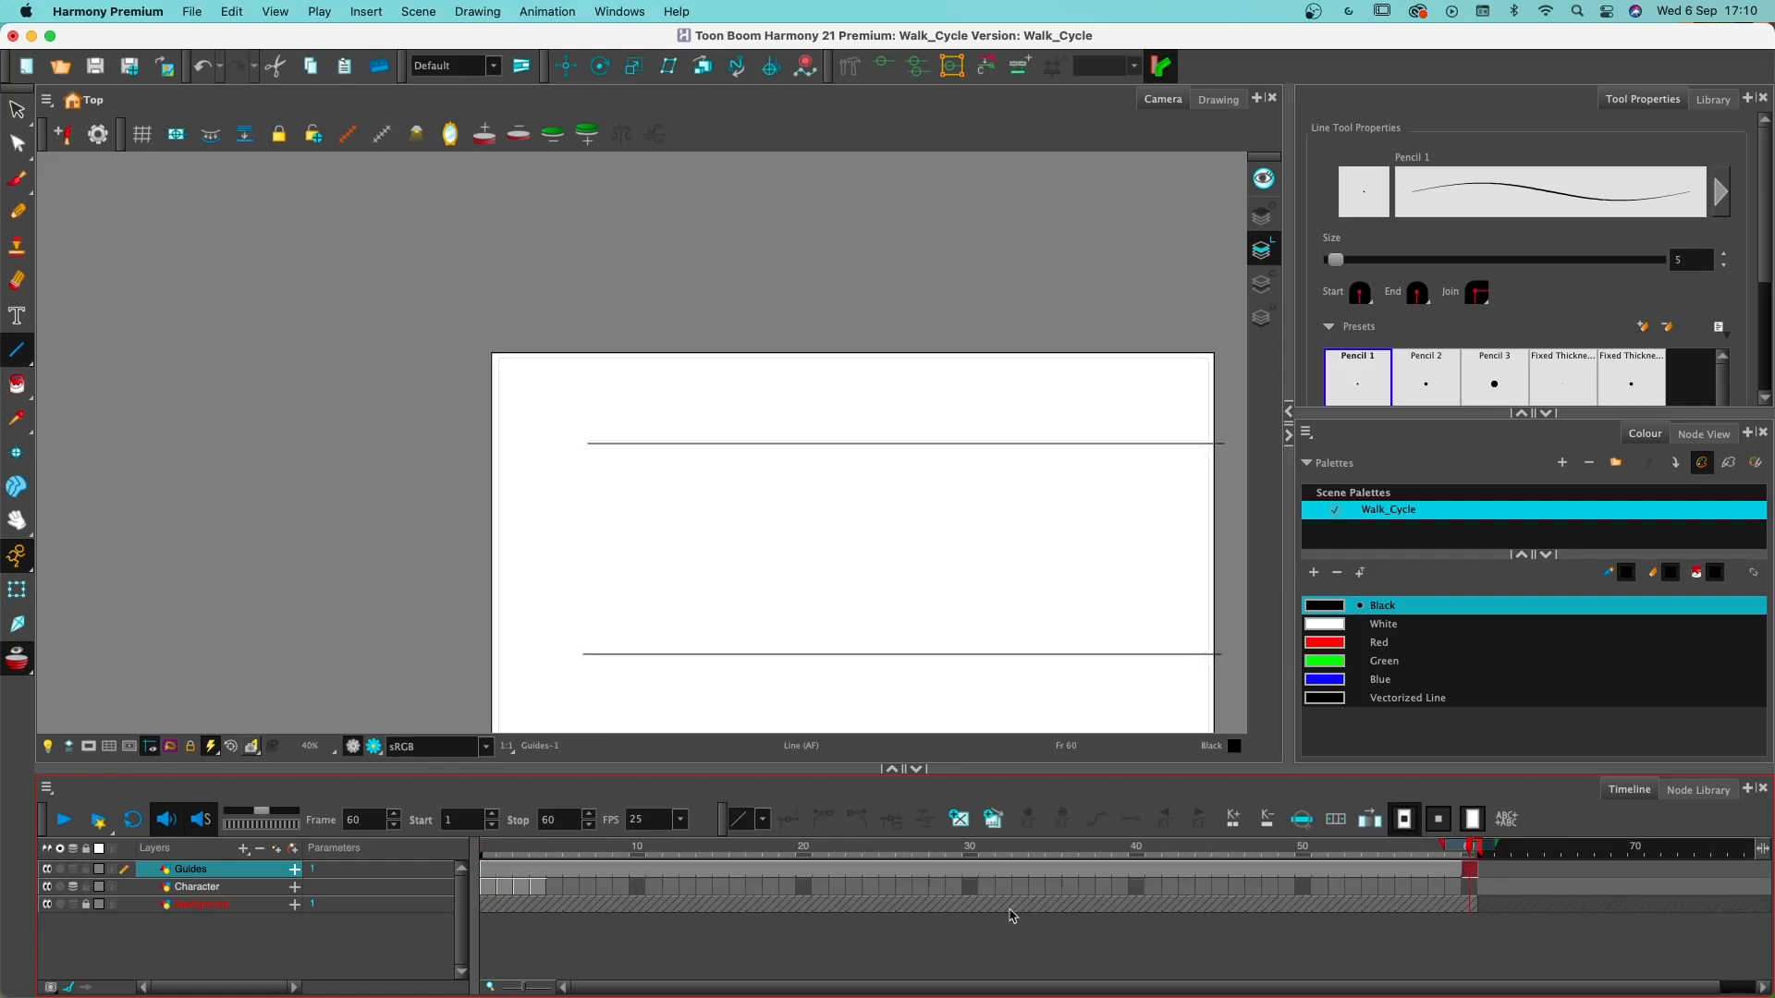
- Step through the Character layer's drawings on frames 1 to 4 and compare the poses with the two guide lines
left_click(505, 845)
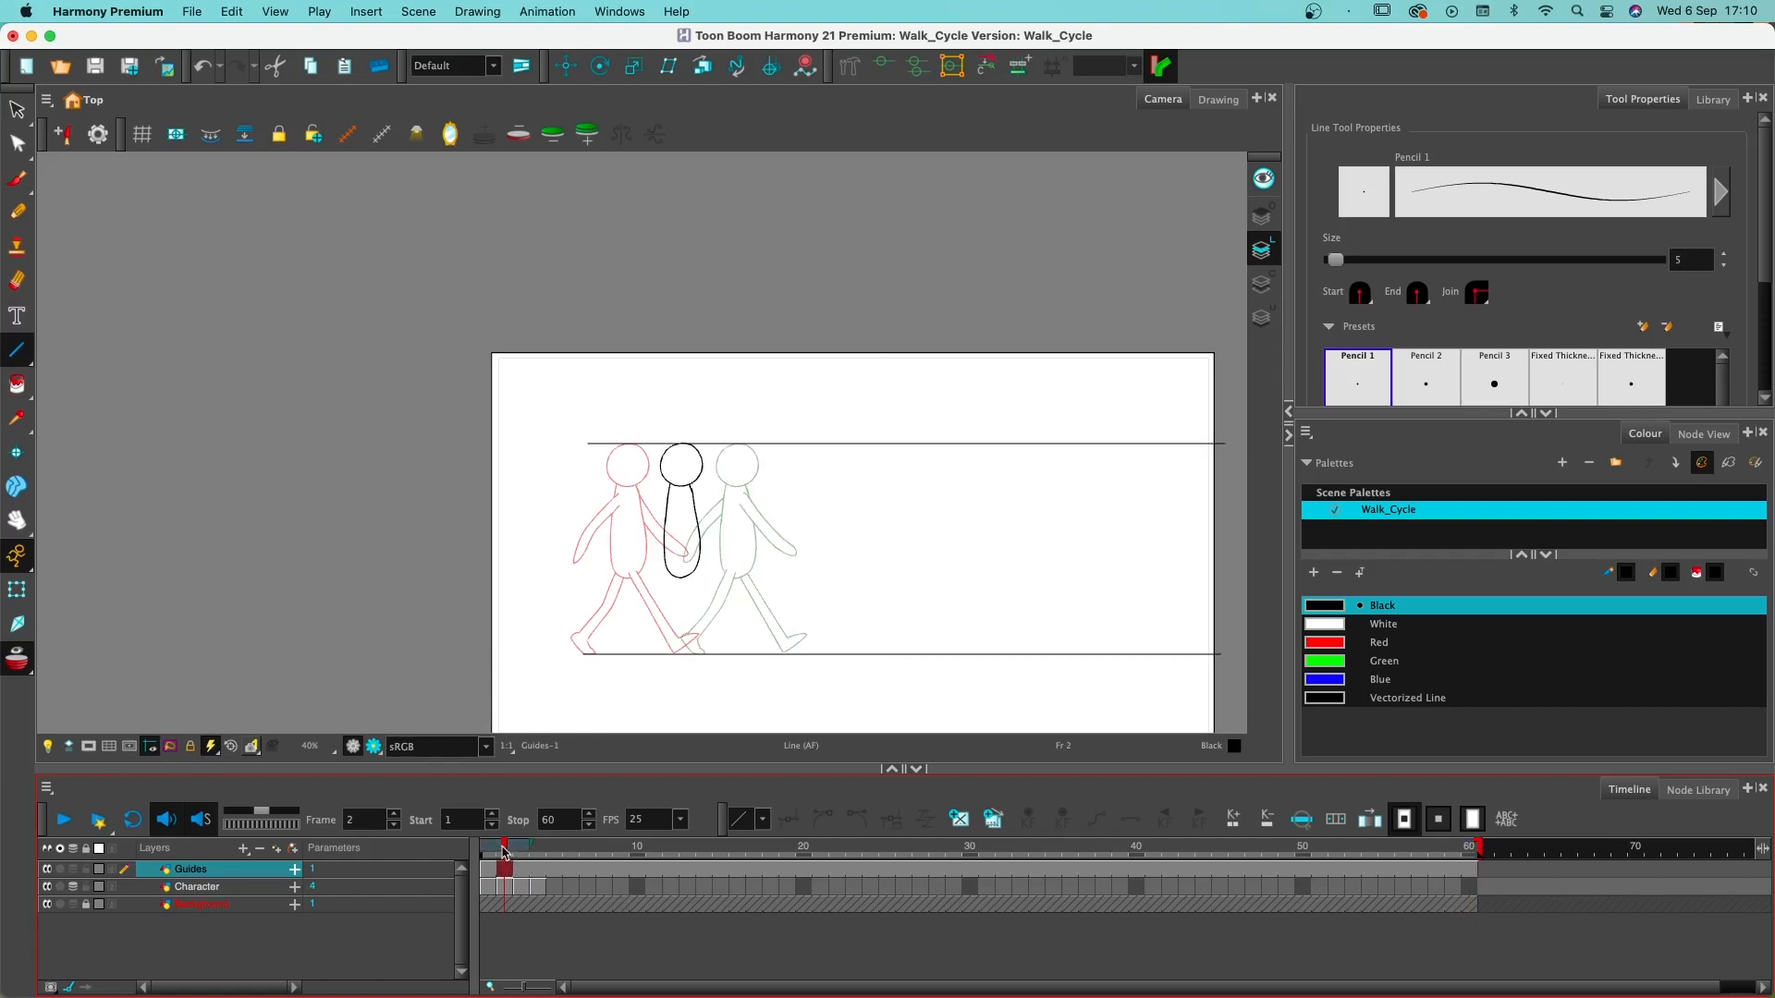
key("super")
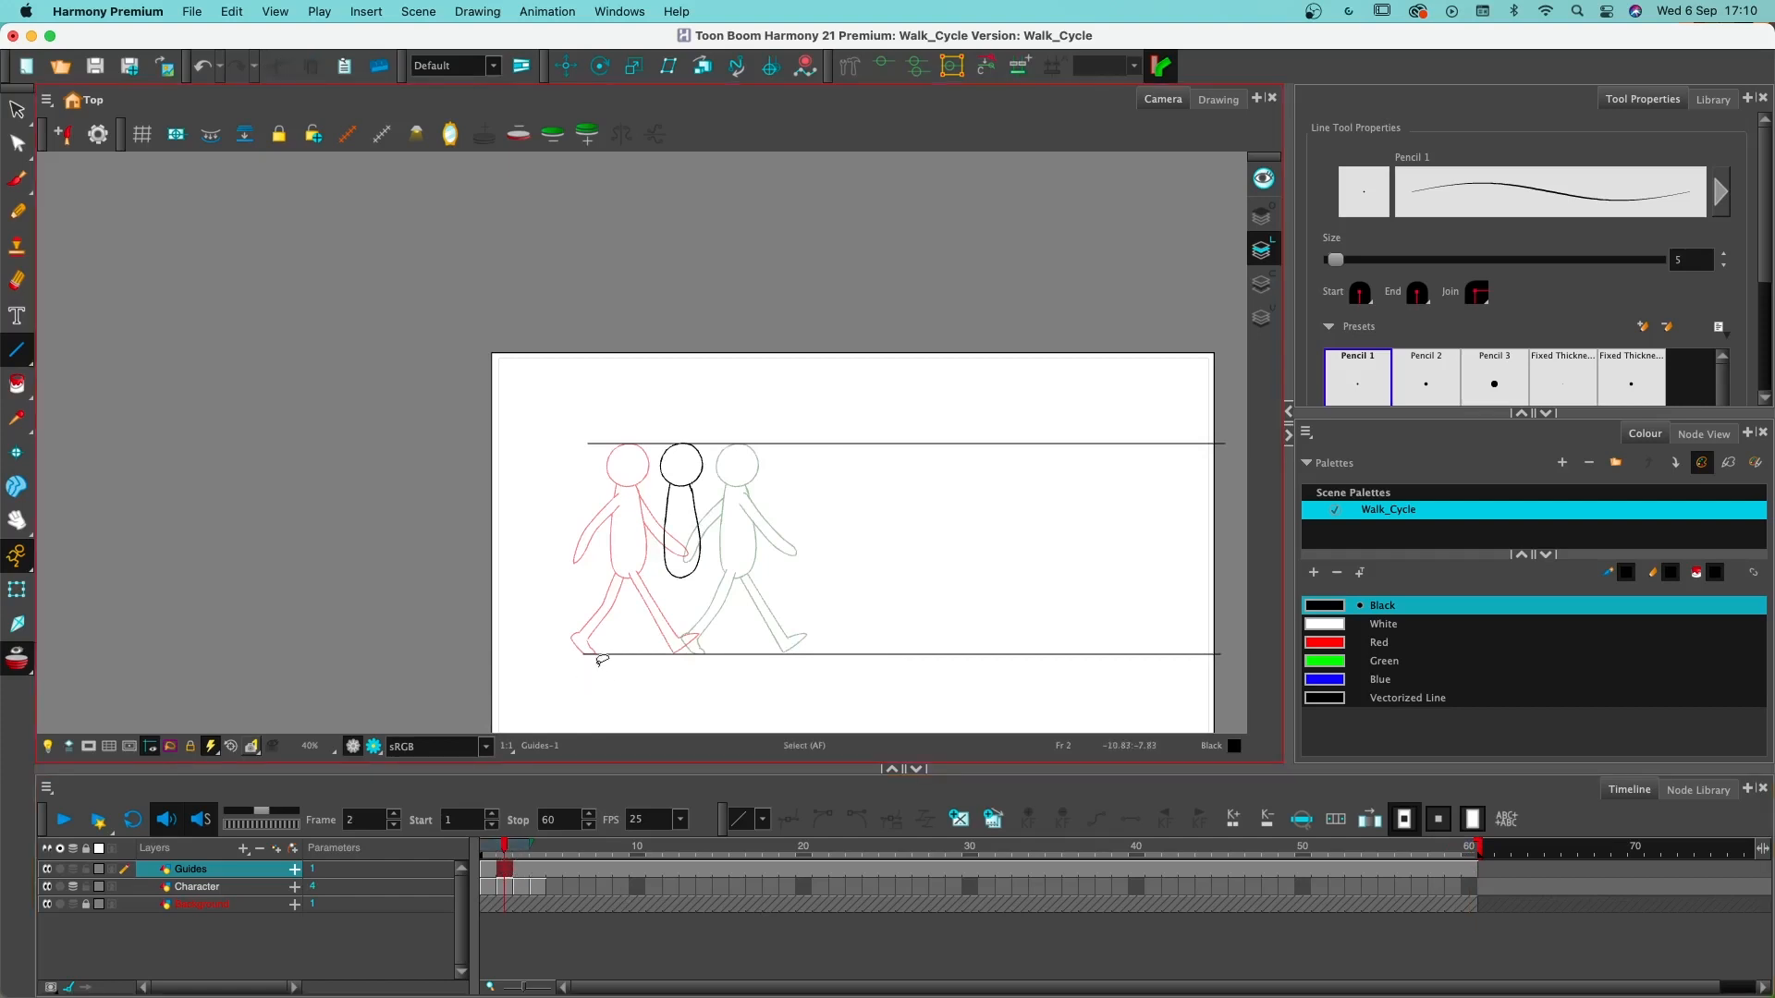
left_click(505, 886)
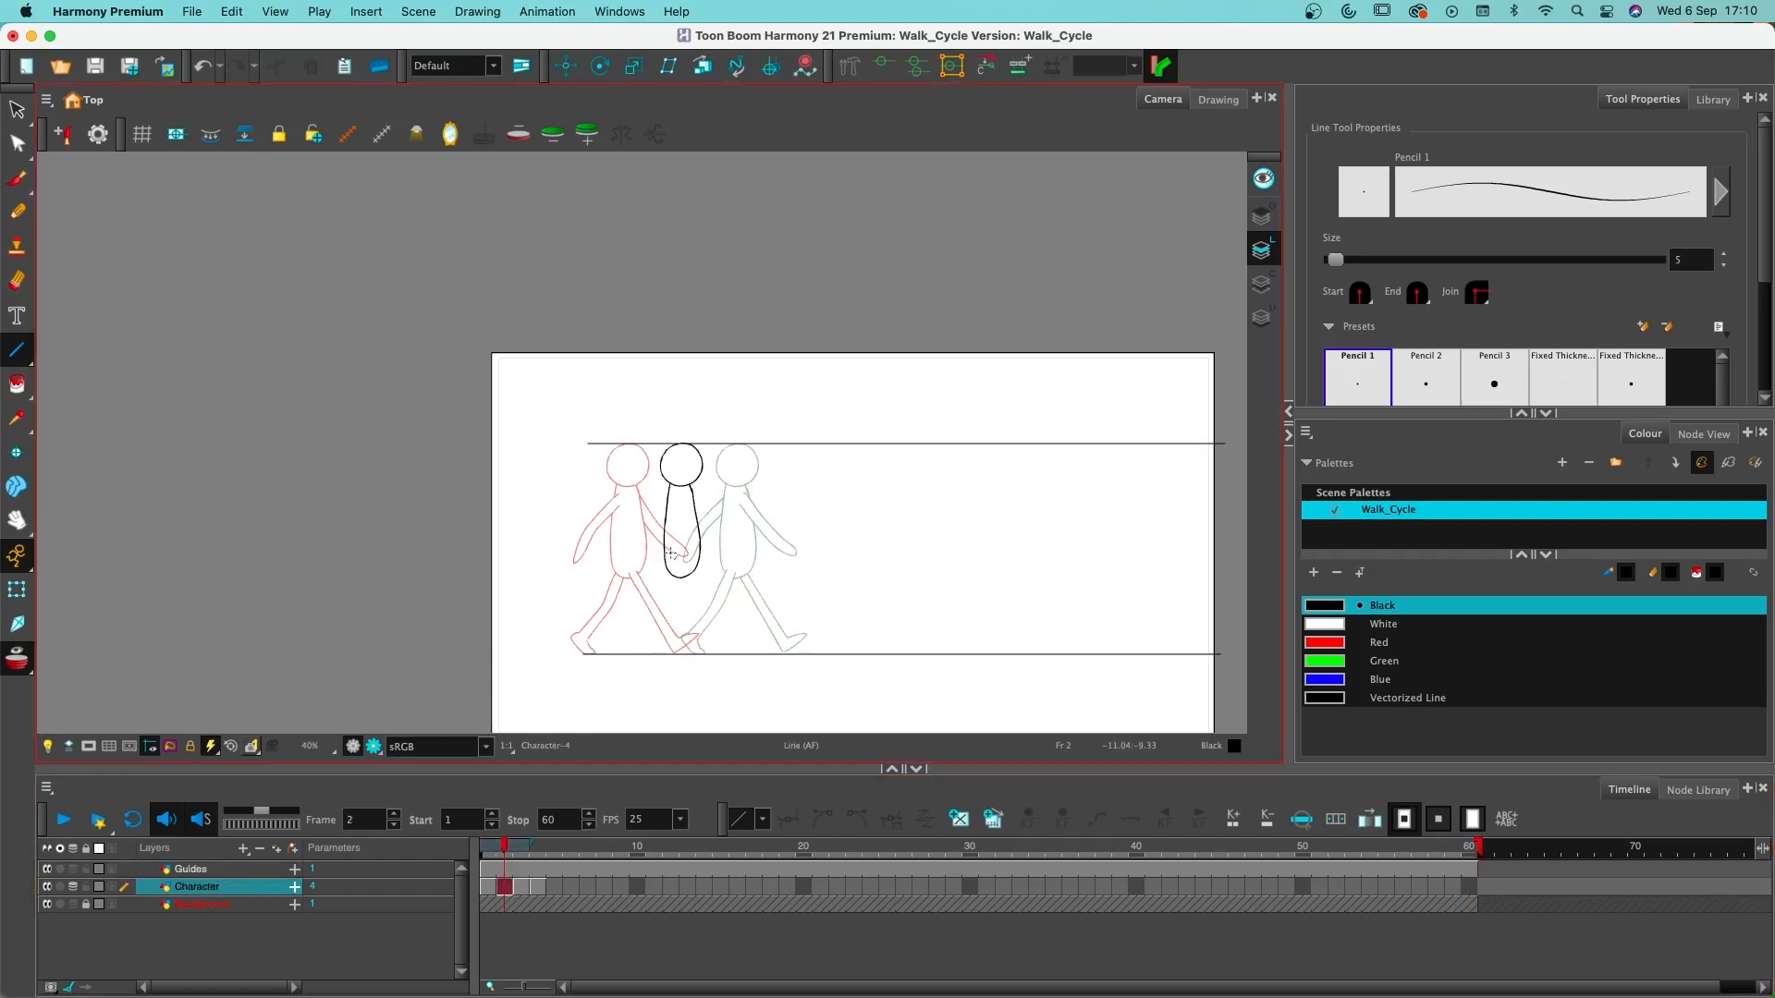
left_click(490, 856)
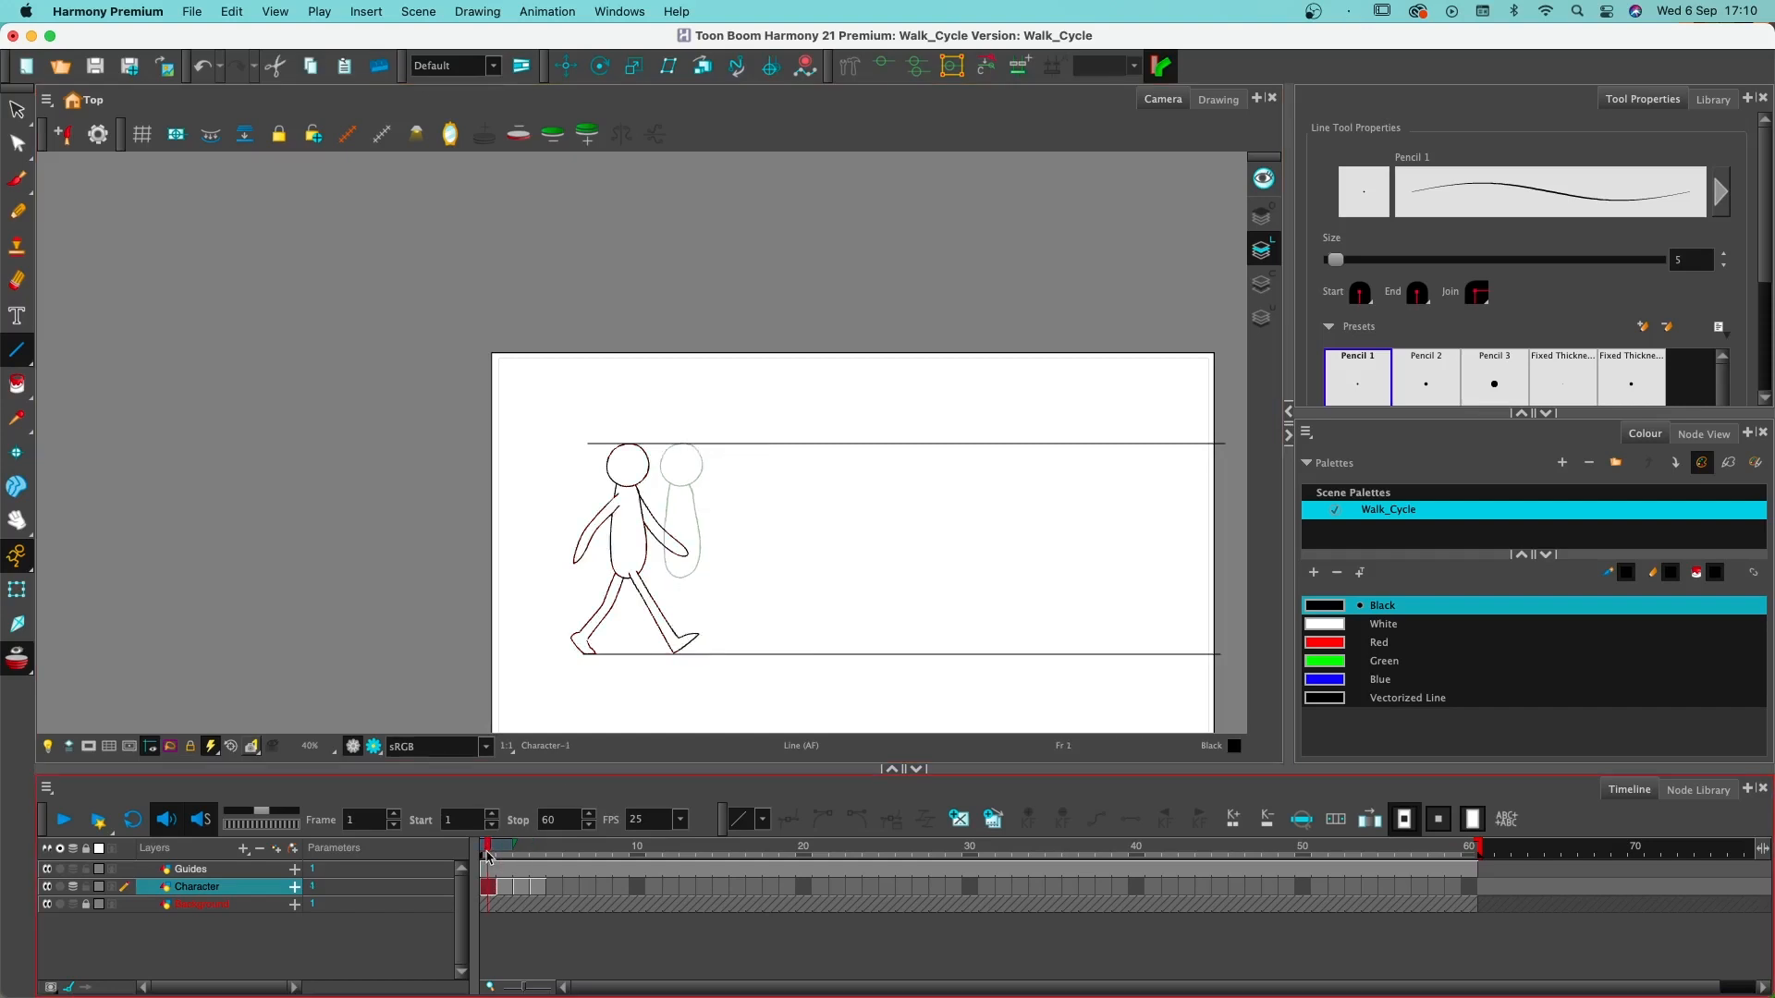
left_click(519, 887)
left_click(539, 889)
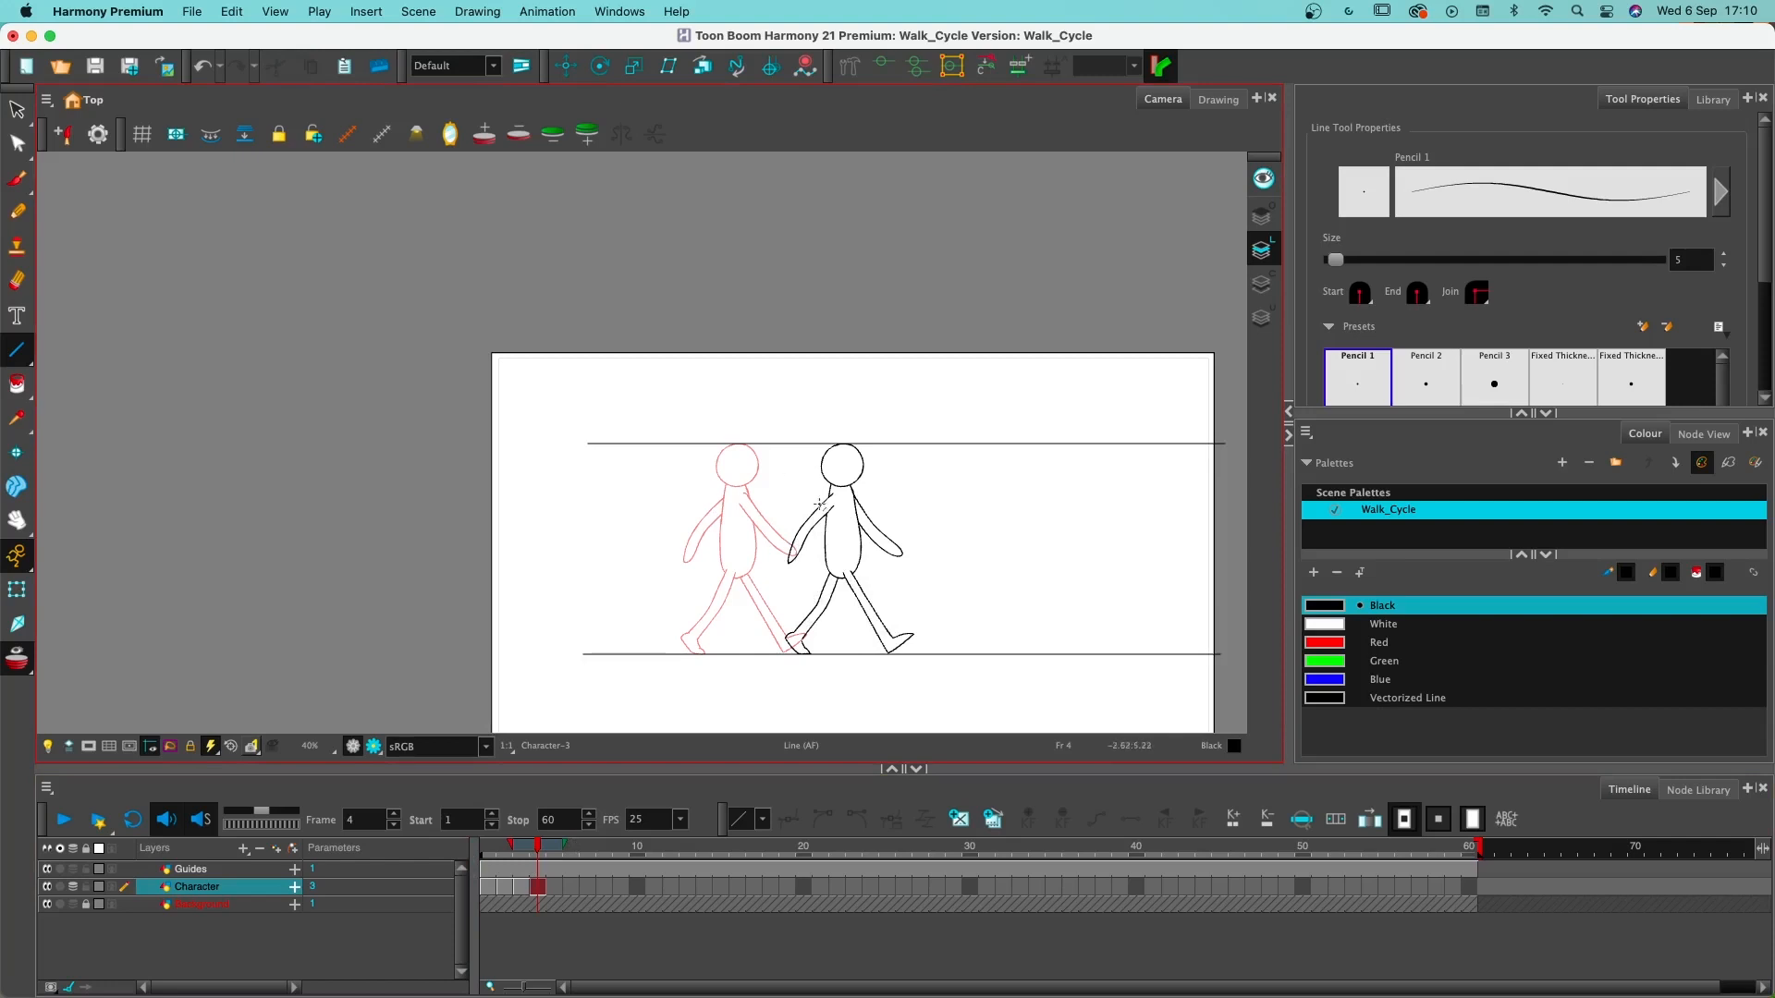
left_click(521, 889)
left_click(490, 890)
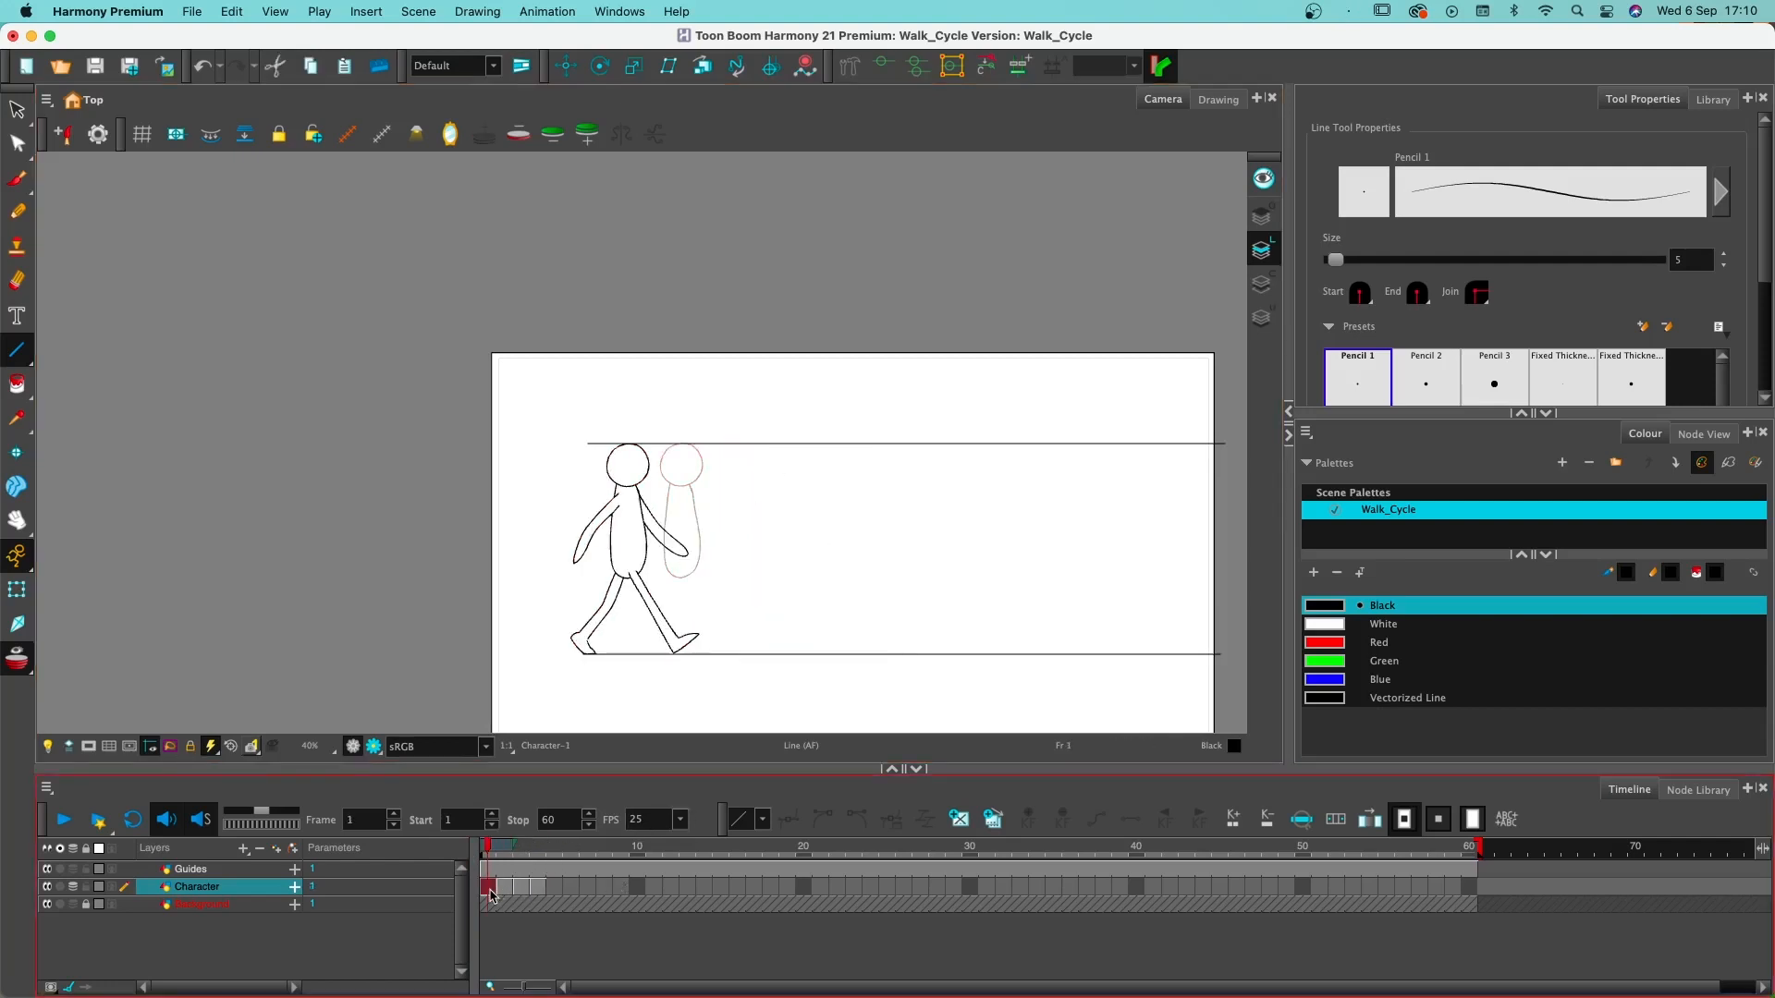
- Select the head and torso on frame 2 of the Character layer and inspect them against the guide lines
left_click(507, 890)
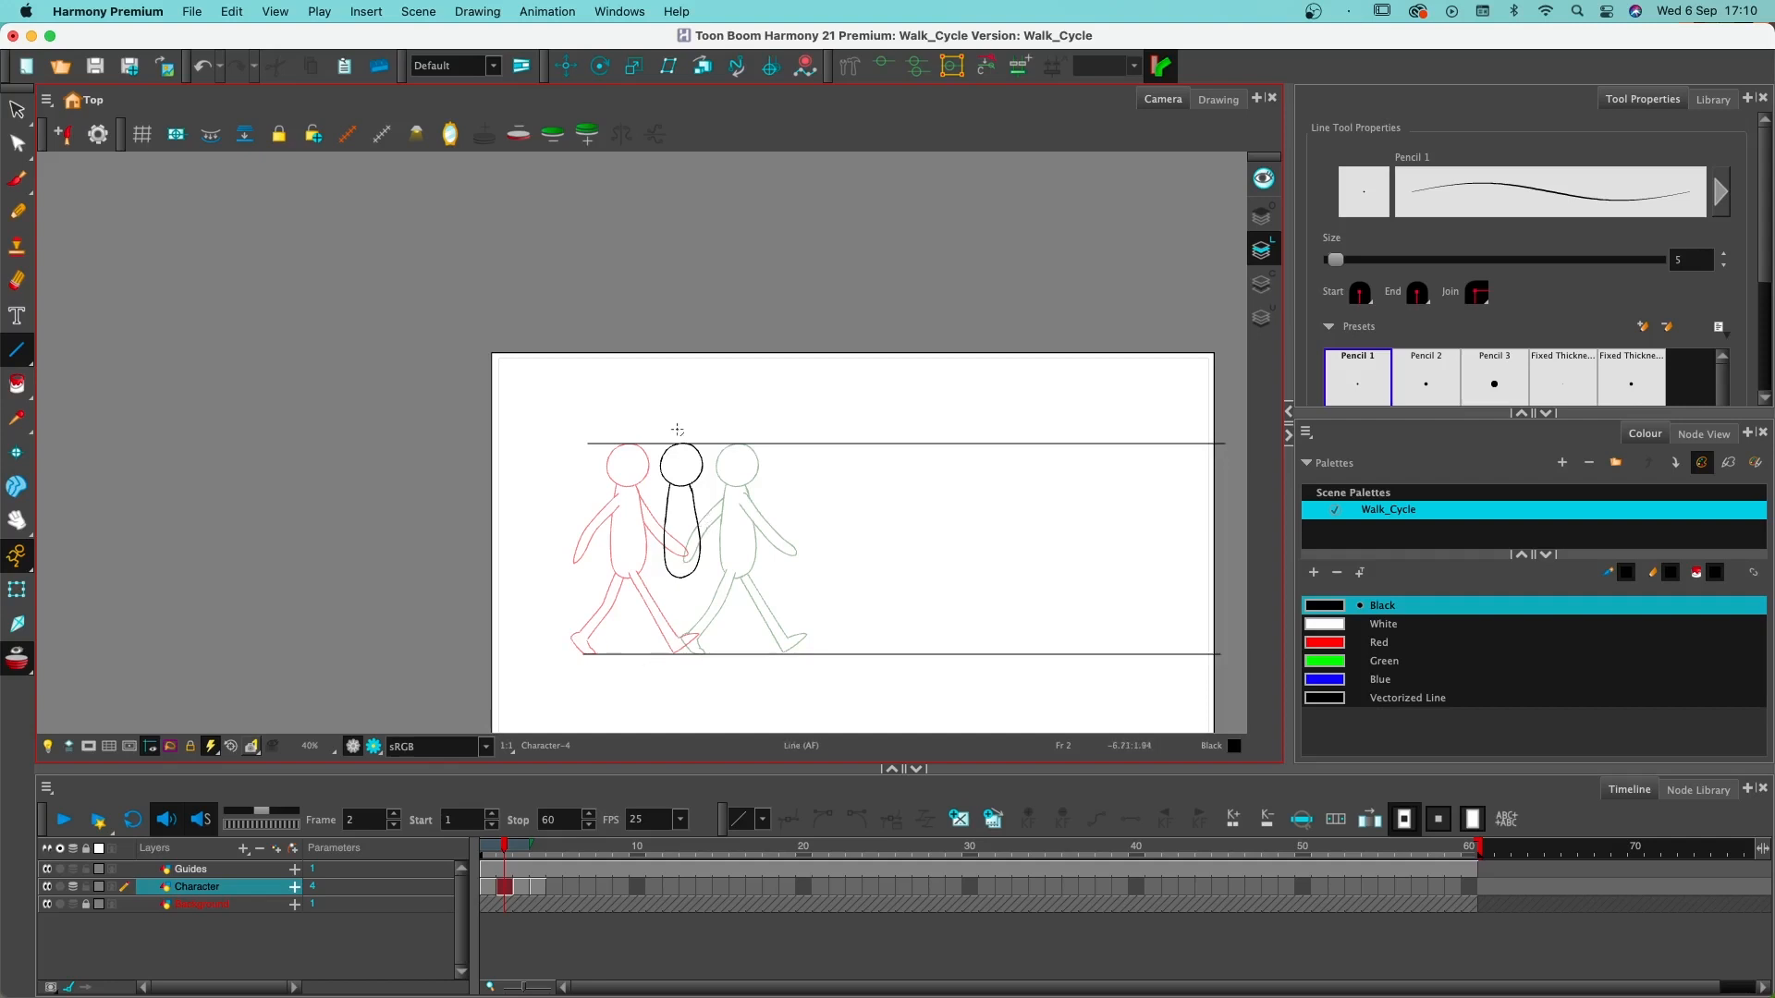
mouse_move(718, 444)
left_mouse_down()
mouse_move(638, 437)
mouse_move(704, 607)
mouse_move(692, 390)
left_mouse_up()
scroll(607, 665, "up", 3)
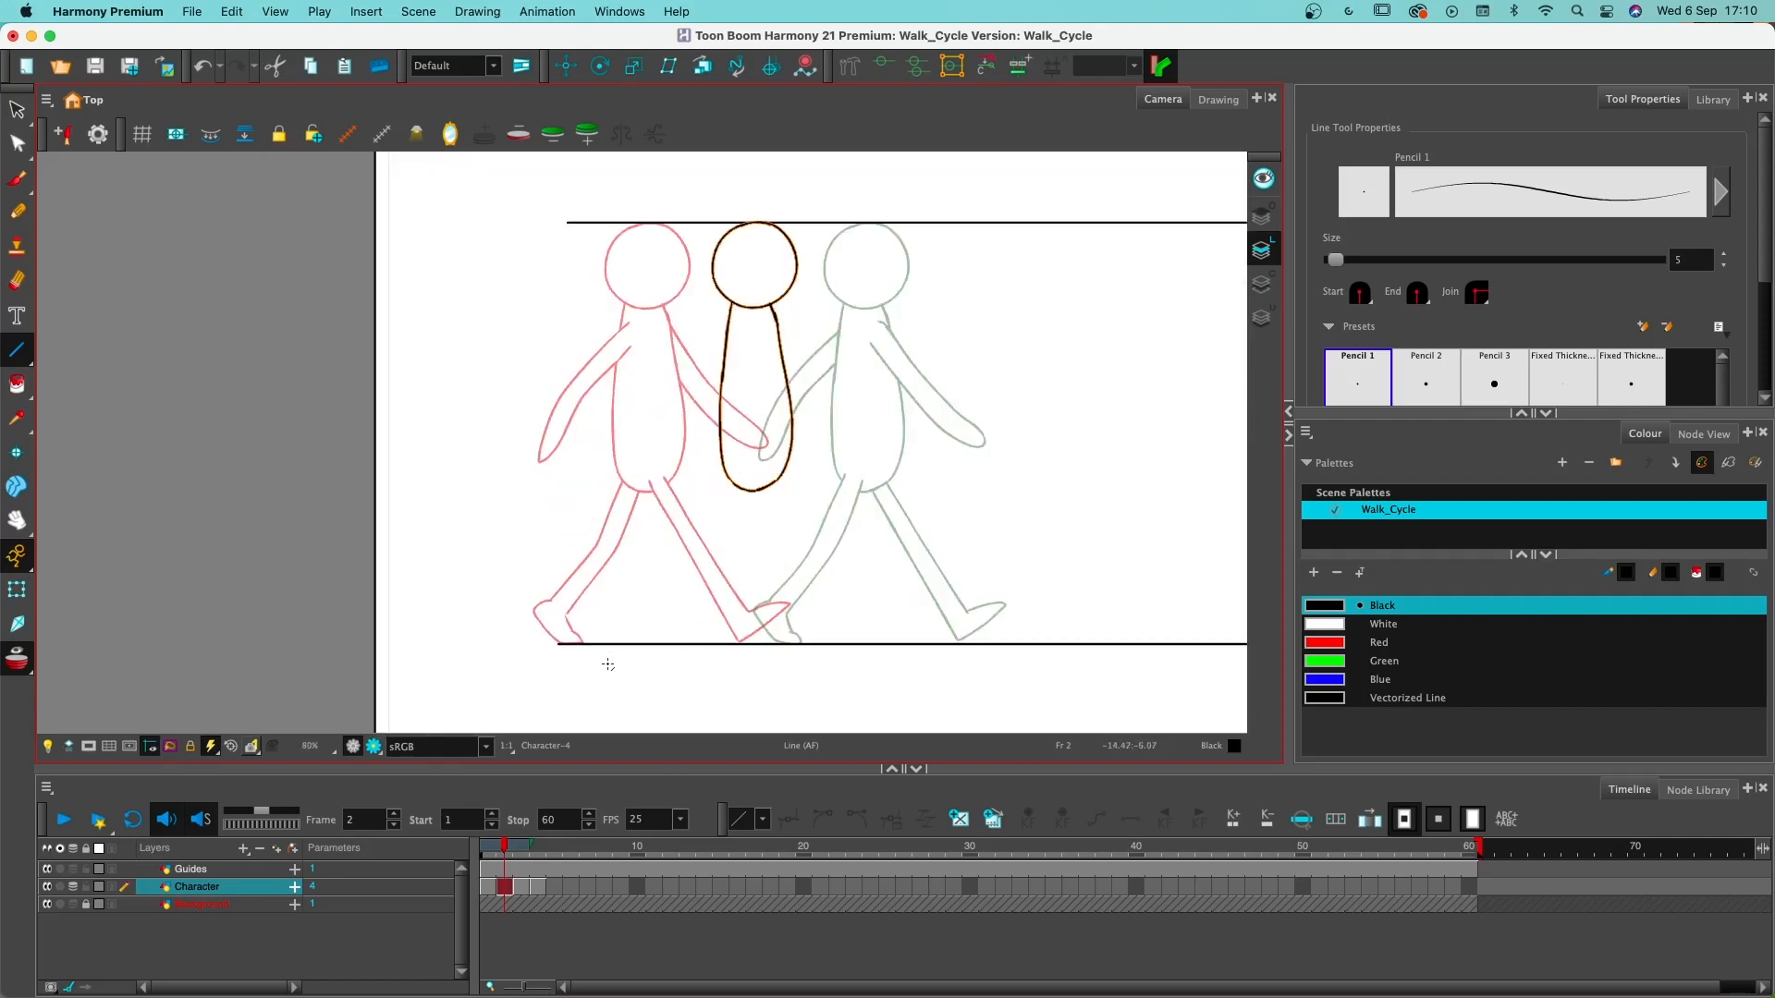
mouse_move(874, 490)
left_mouse_down()
mouse_move(606, 491)
mouse_move(765, 495)
mouse_move(650, 549)
mouse_move(796, 475)
mouse_move(900, 515)
mouse_move(863, 515)
left_mouse_up()
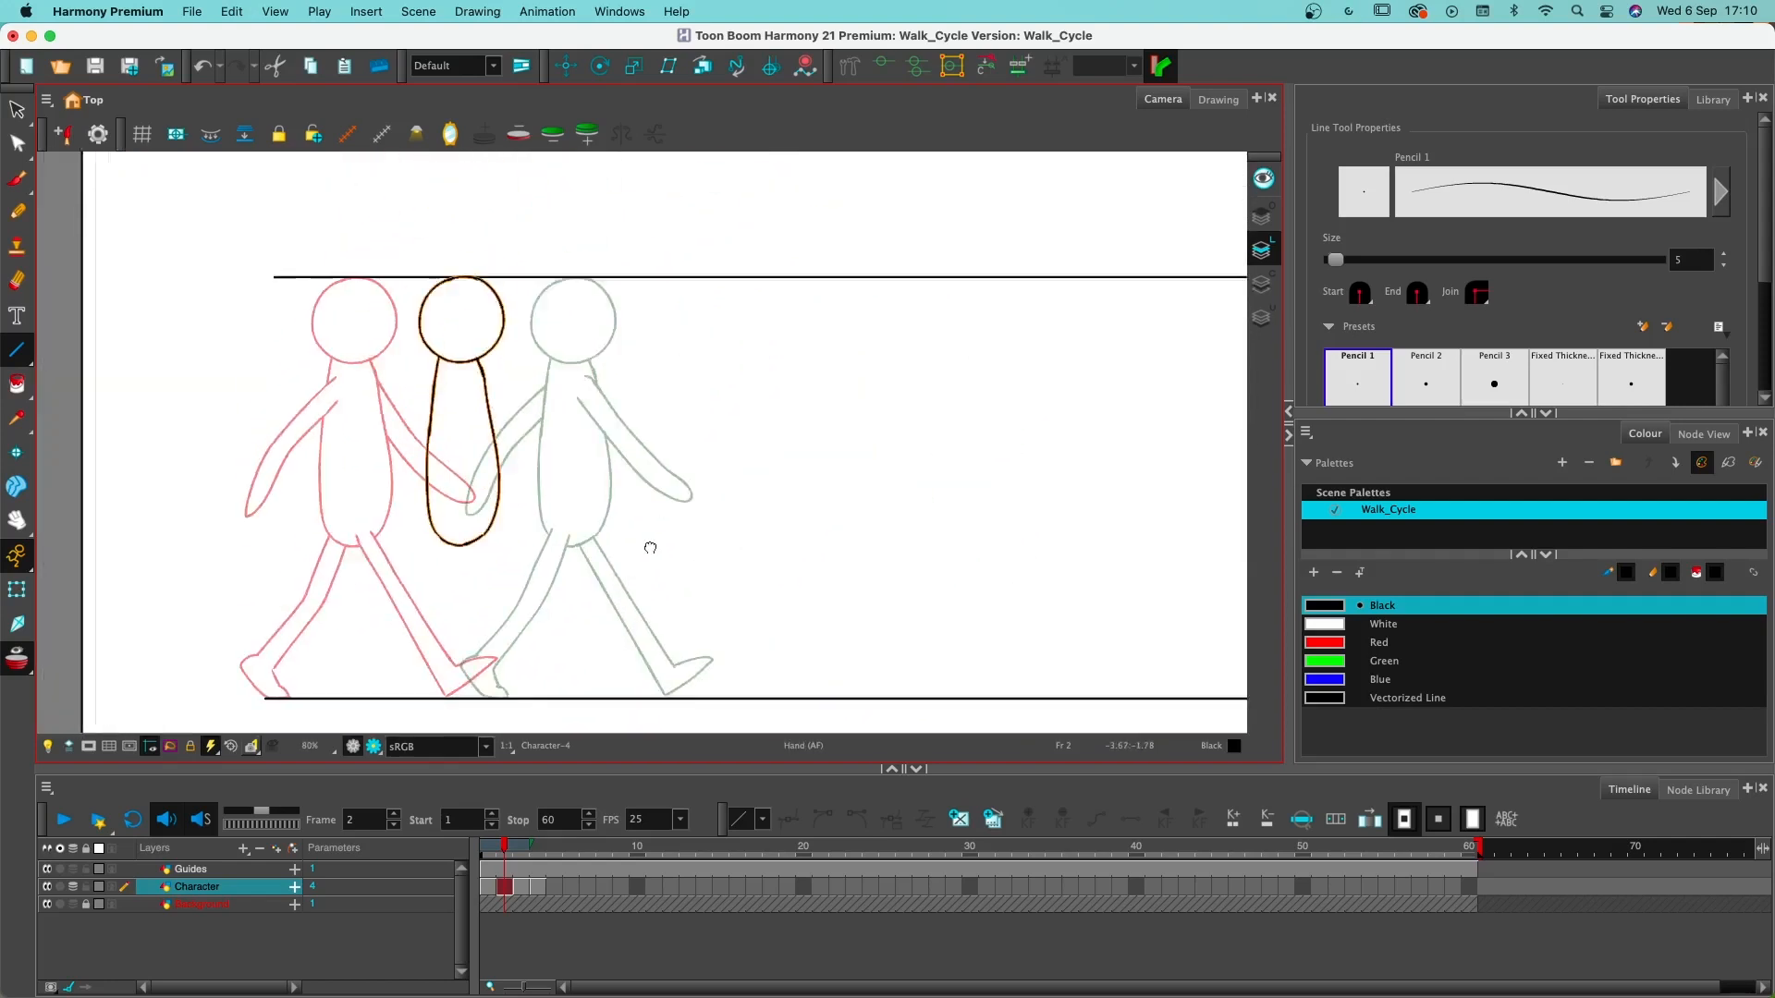
scroll(860, 519, "down", 1)
scroll(858, 513, "down", 1)
scroll(856, 507, "up", 3)
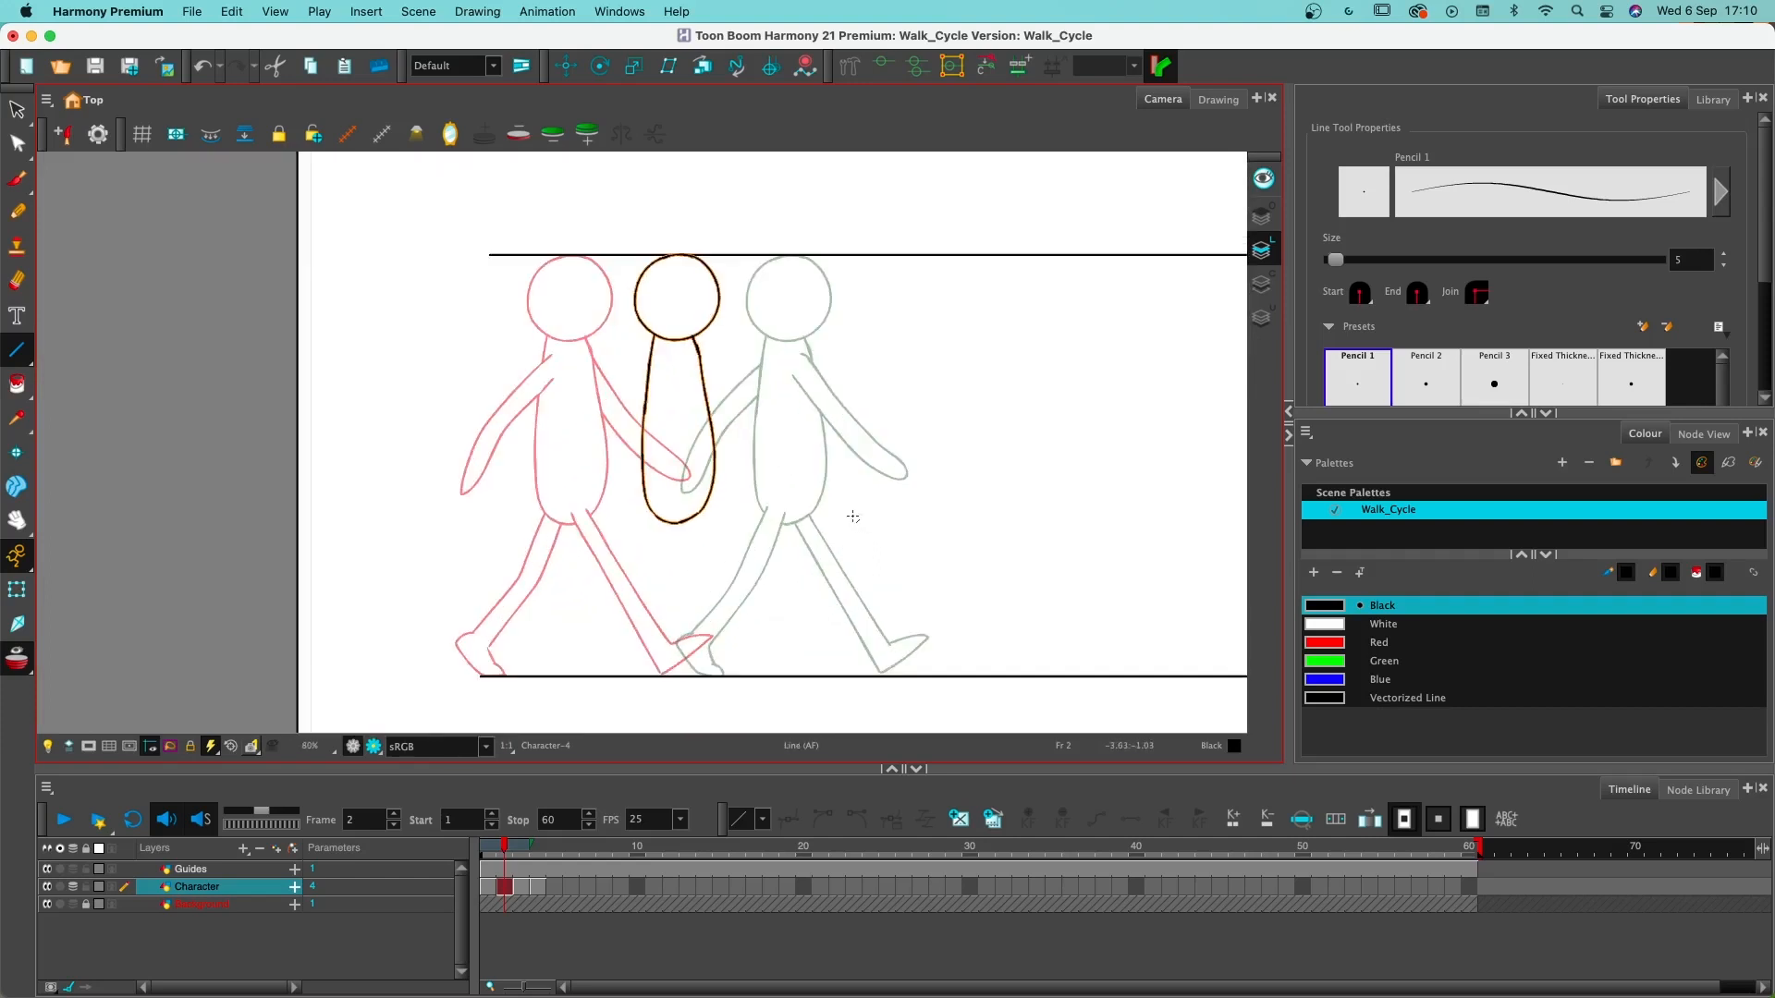
left_click_drag(699, 483, 964, 469)
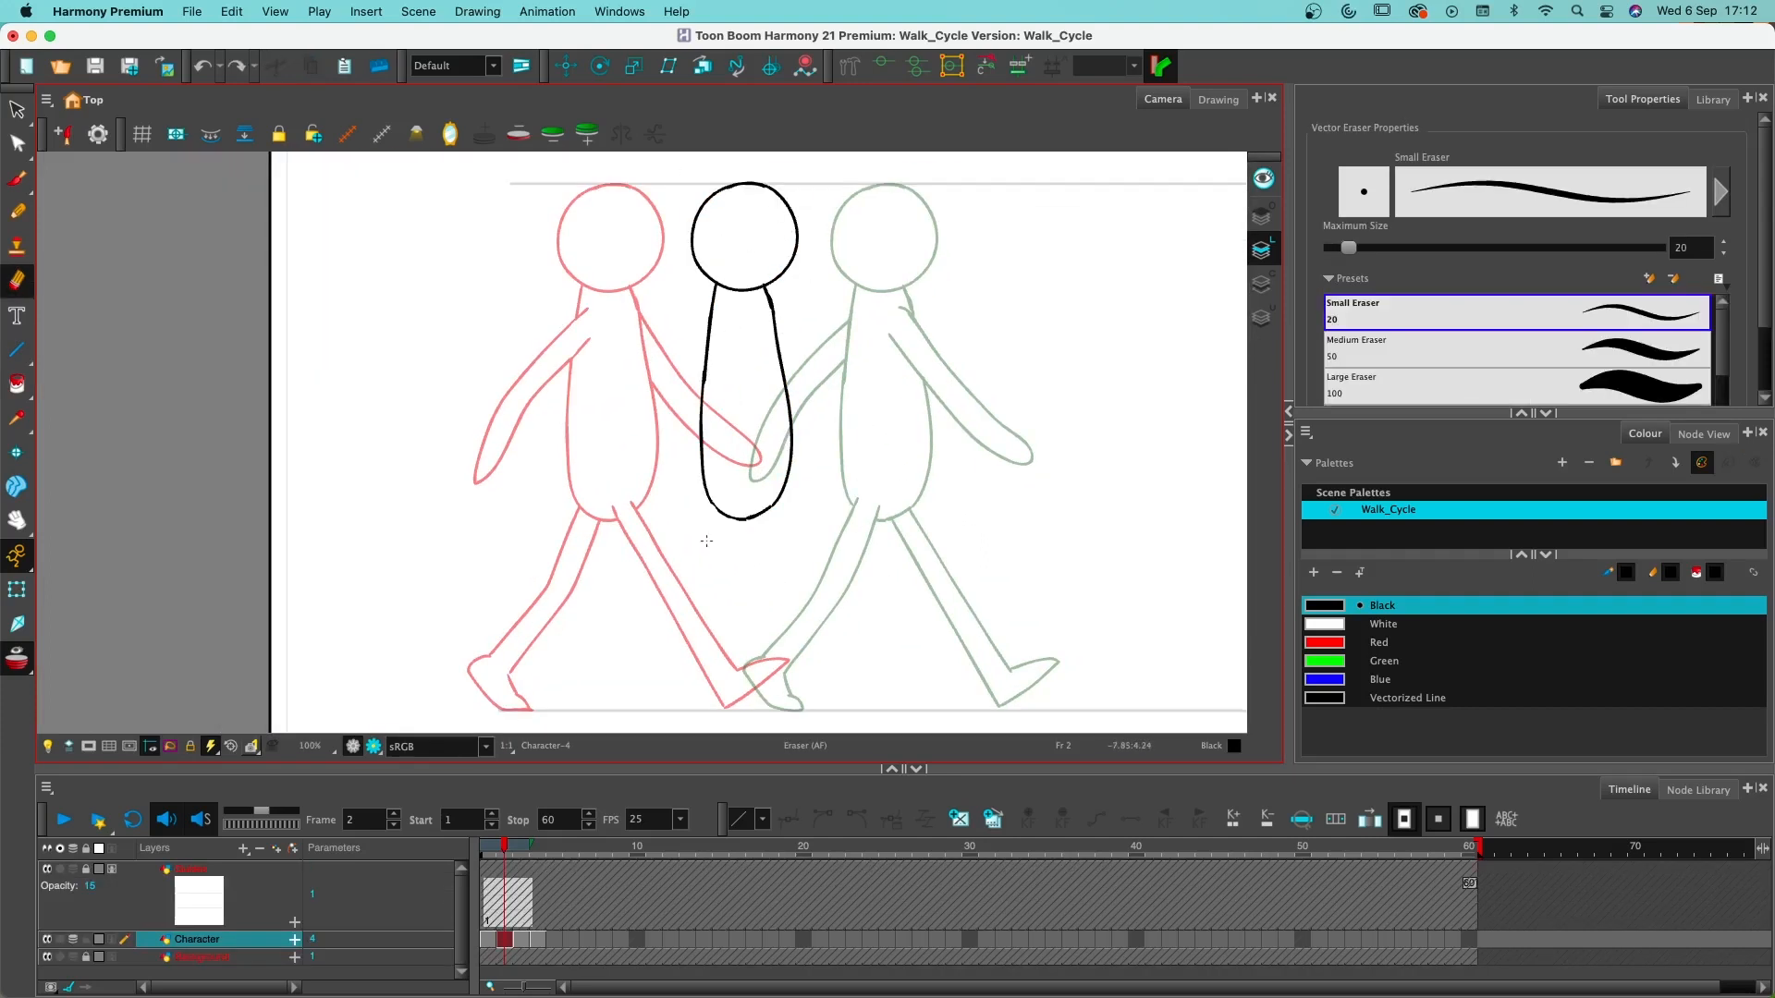
- Examine the contact, down, passing and up poses in the walk cycle reference image in Preview, and move its window out of the way
mouse_move(817, 191)
left_mouse_down()
mouse_move(655, 205)
mouse_move(642, 644)
mouse_move(945, 519)
mouse_move(865, 231)
mouse_move(788, 148)
left_mouse_up()
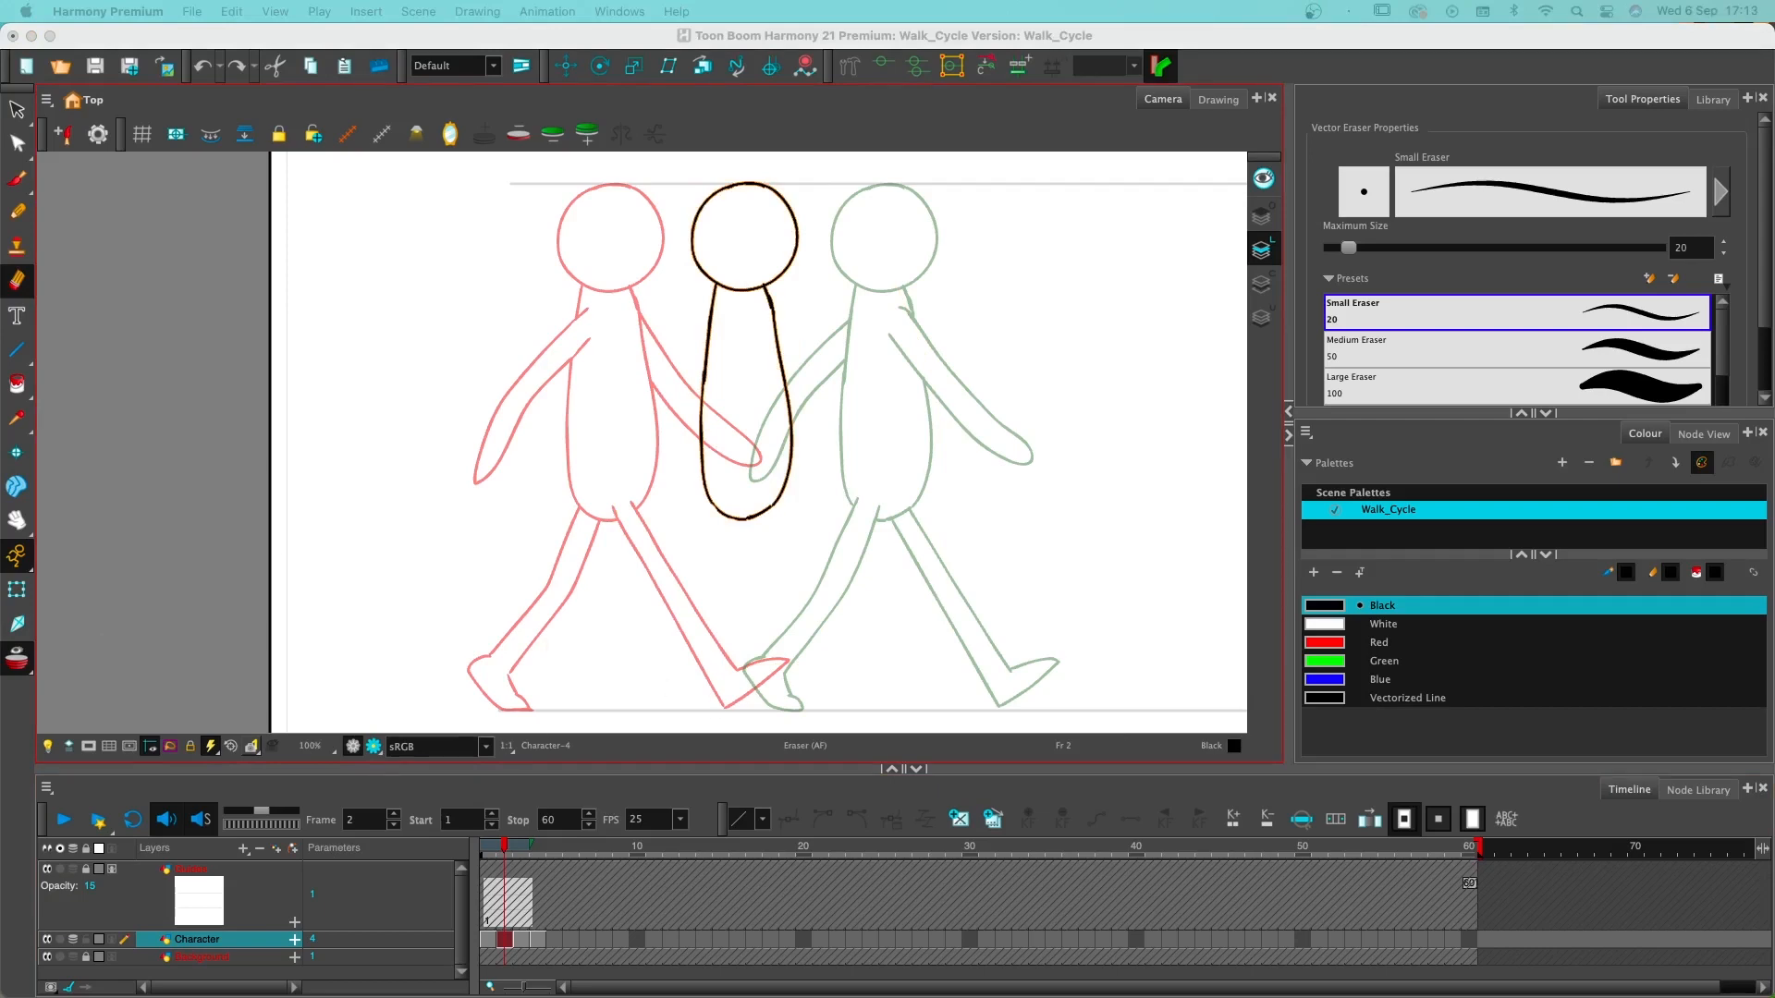
left_click_drag(872, 267, 1118, 284)
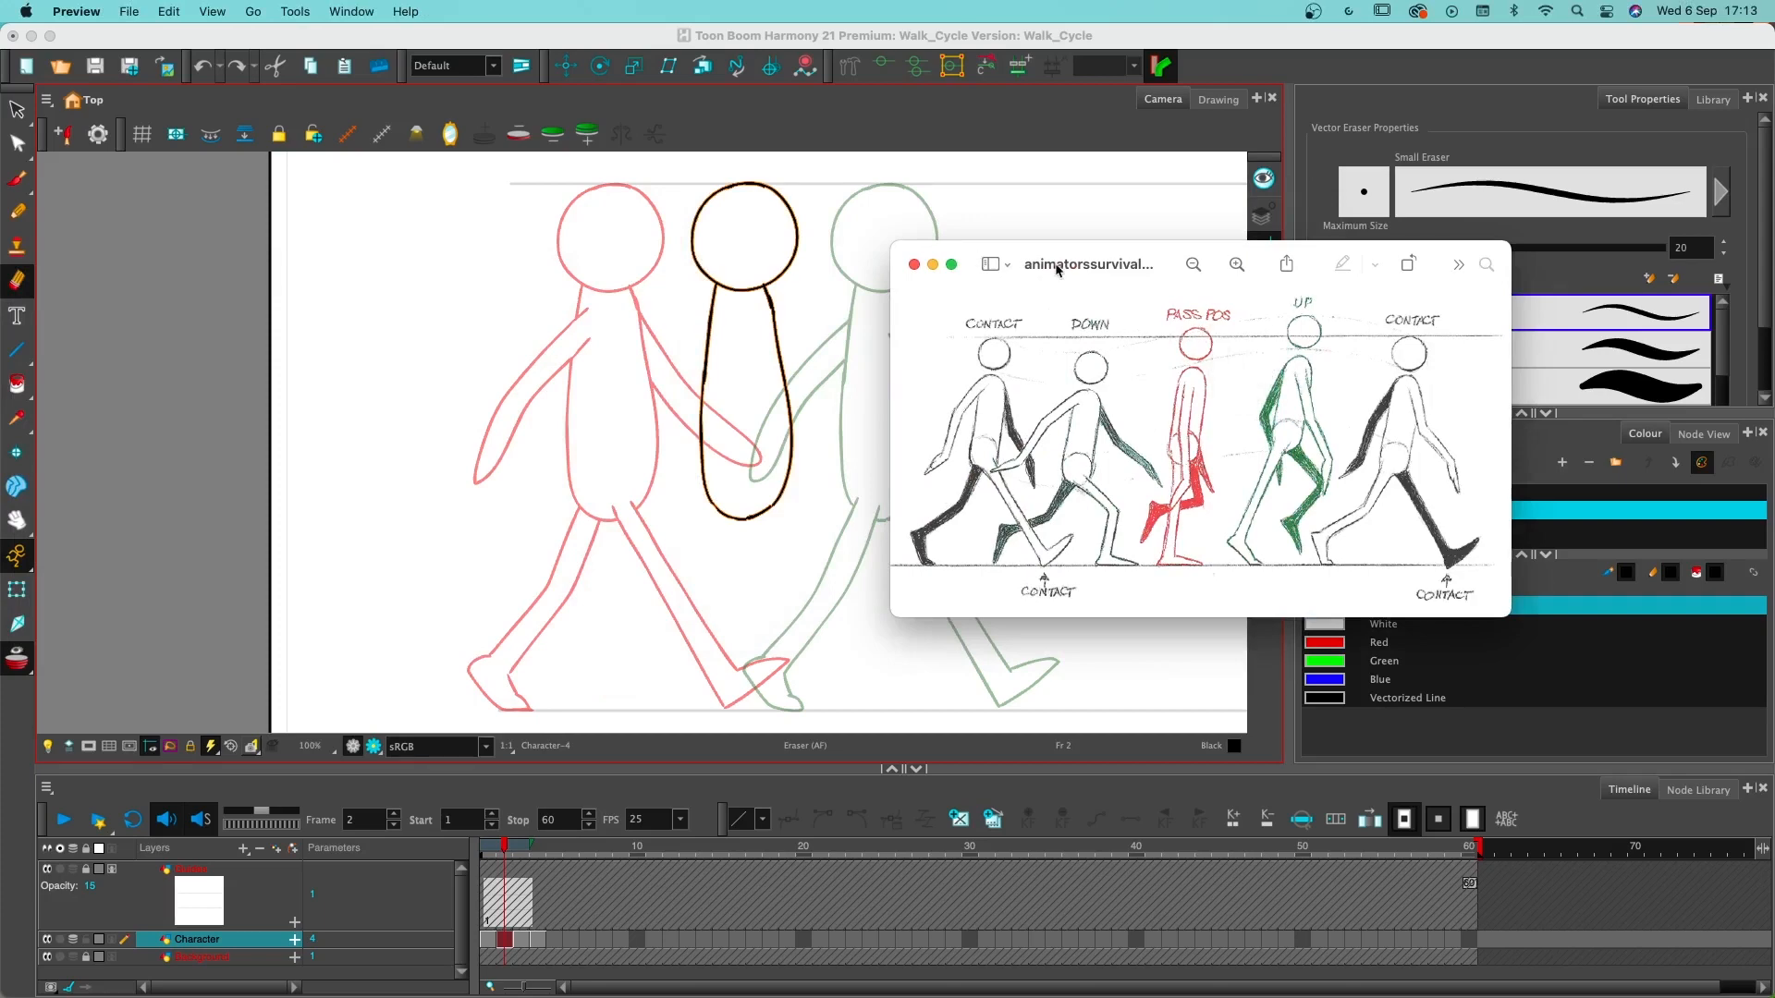
left_click_drag(1056, 266, 0, 268)
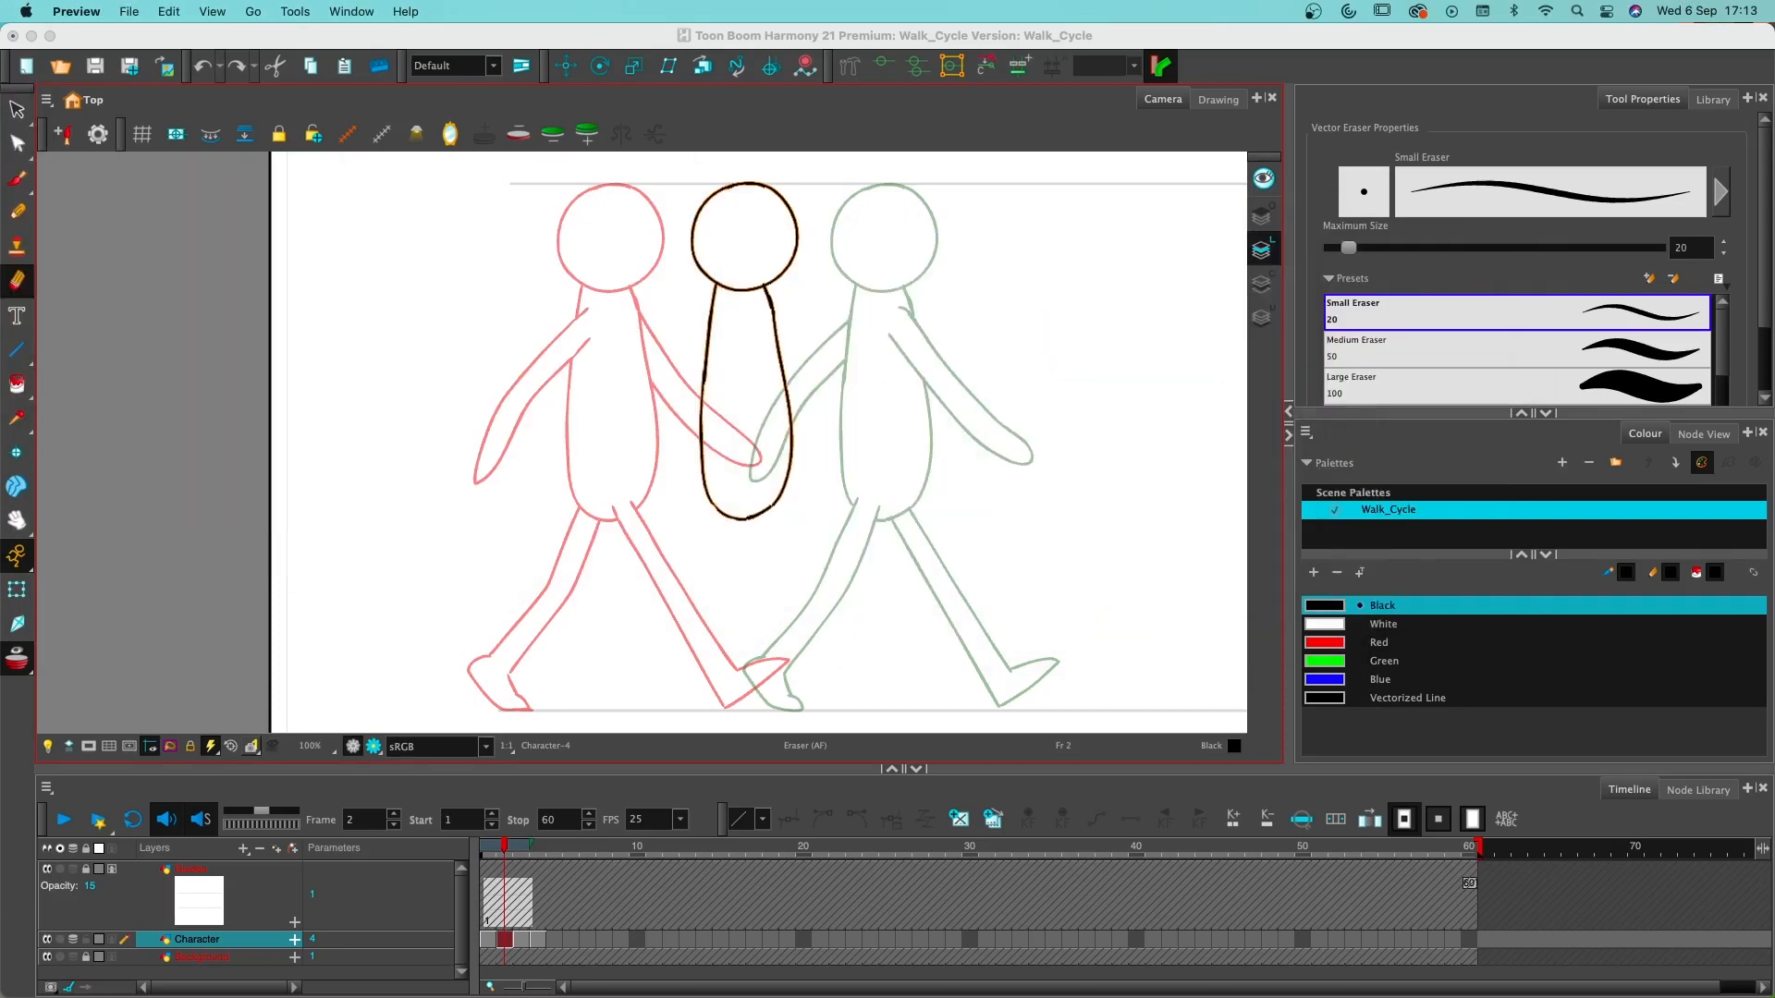
- Select the head and torso on frame 2 and raise them so the head sits above the upper guide line
left_click(753, 296)
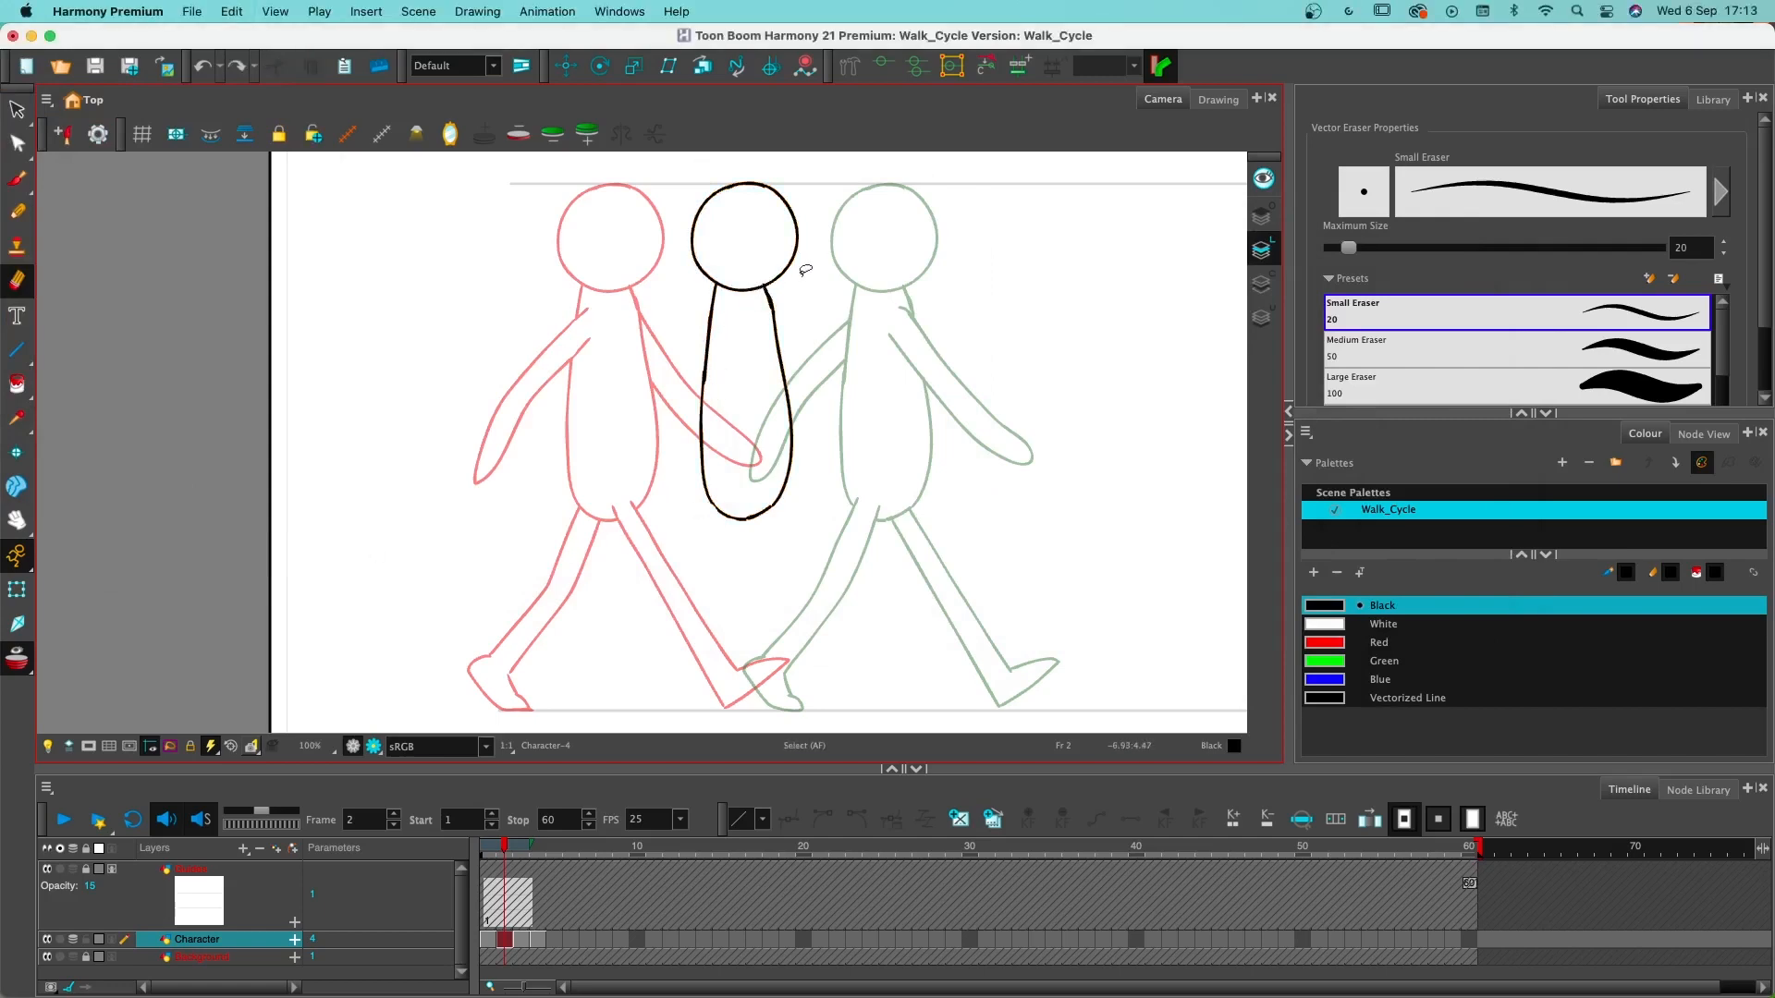
mouse_move(805, 270)
left_mouse_down()
mouse_move(816, 233)
mouse_move(592, 176)
mouse_move(753, 127)
left_mouse_up()
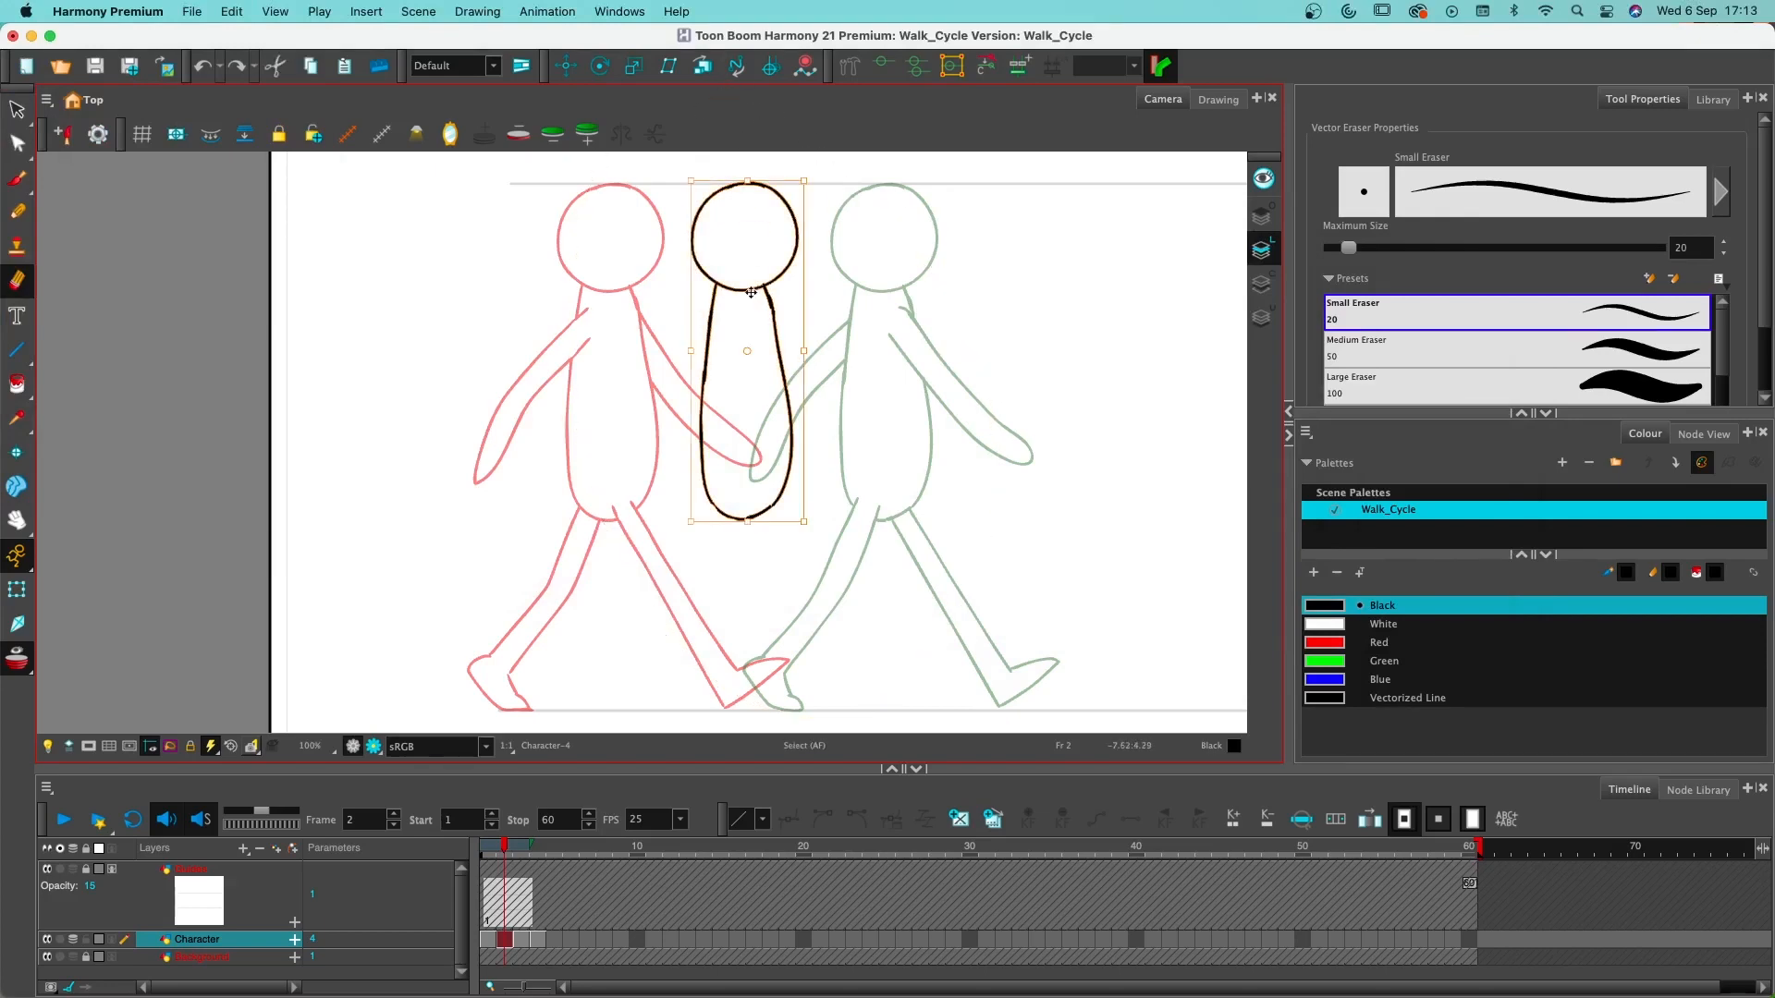
left_click_drag(757, 298, 750, 265)
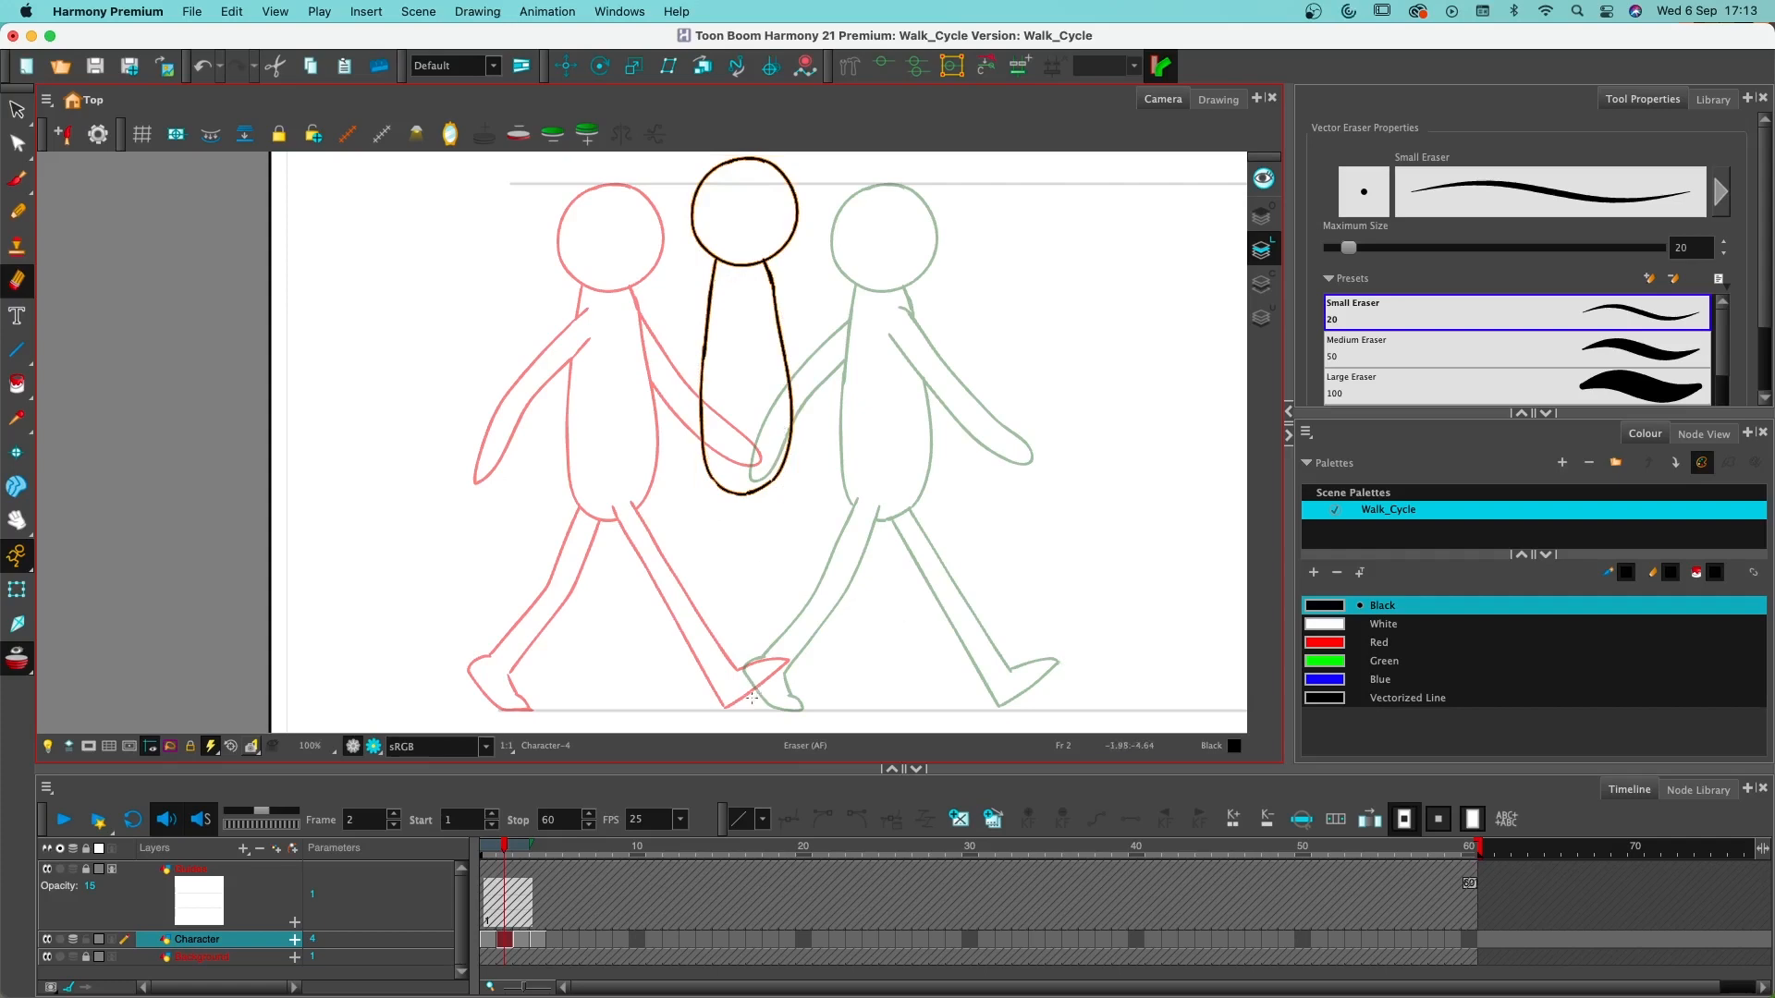
key("super+z")
key("alt+b")
left_click_drag(726, 710, 789, 710)
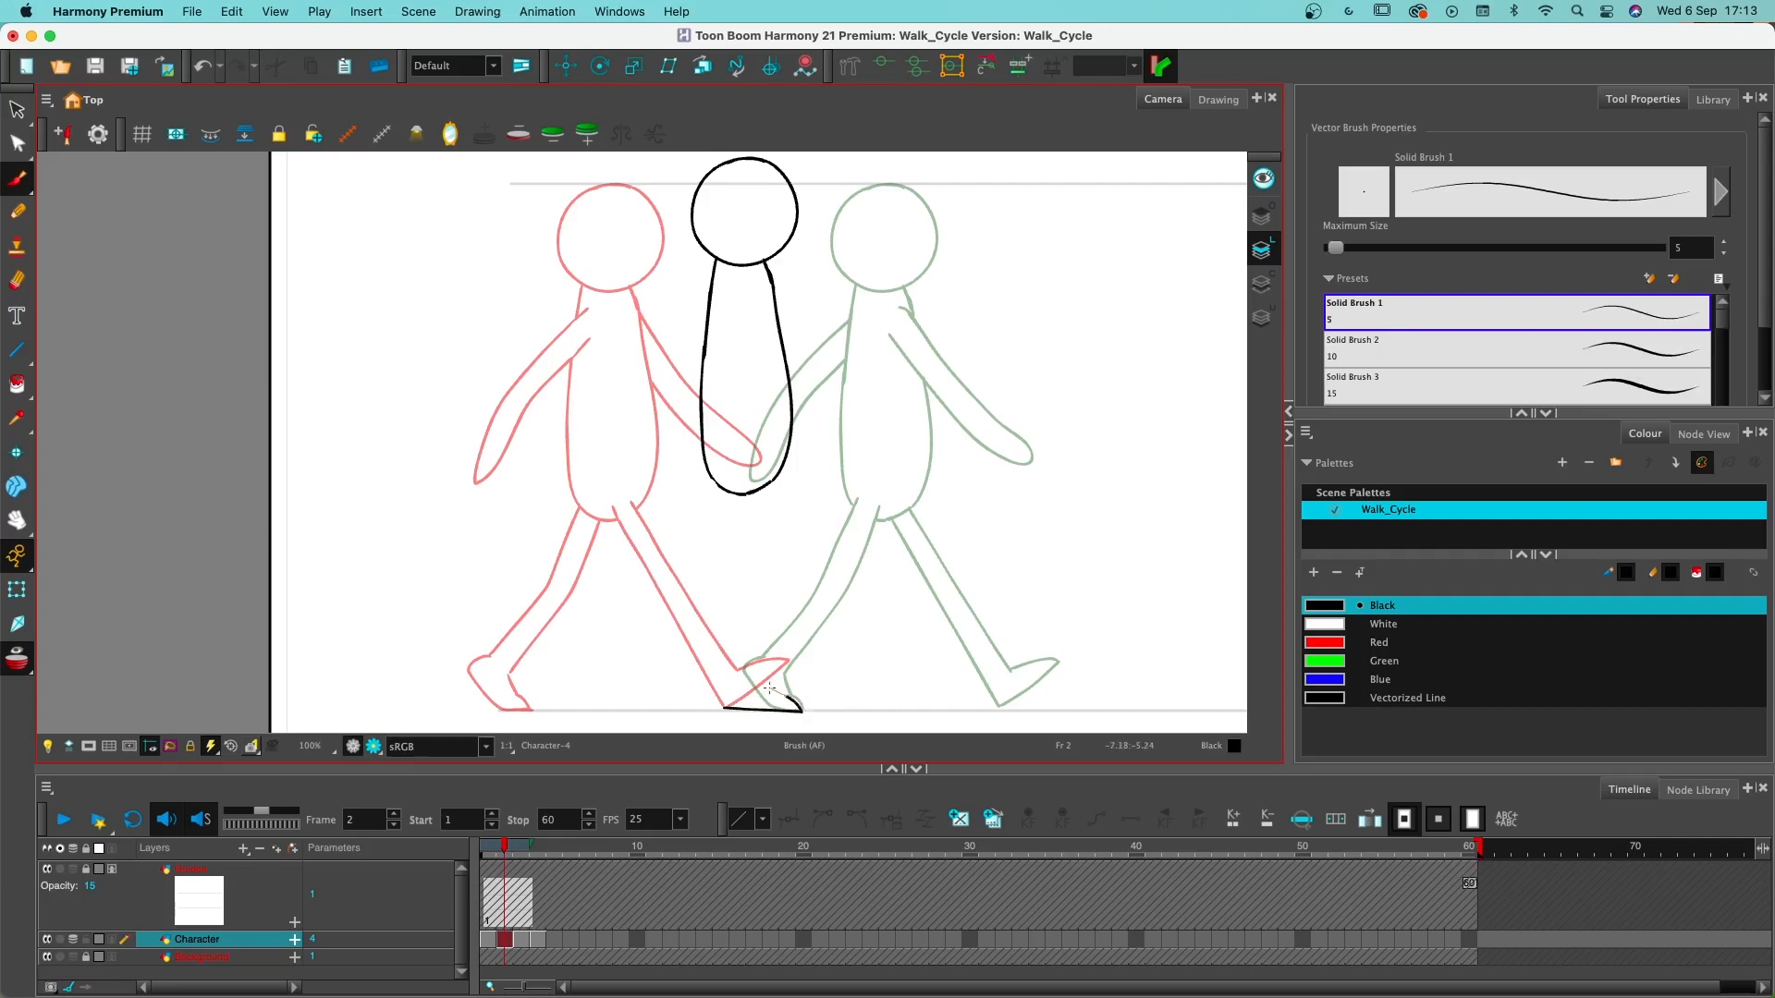
key("super+z")
left_click_drag(796, 700, 757, 685)
key("super+z")
key("super+z")
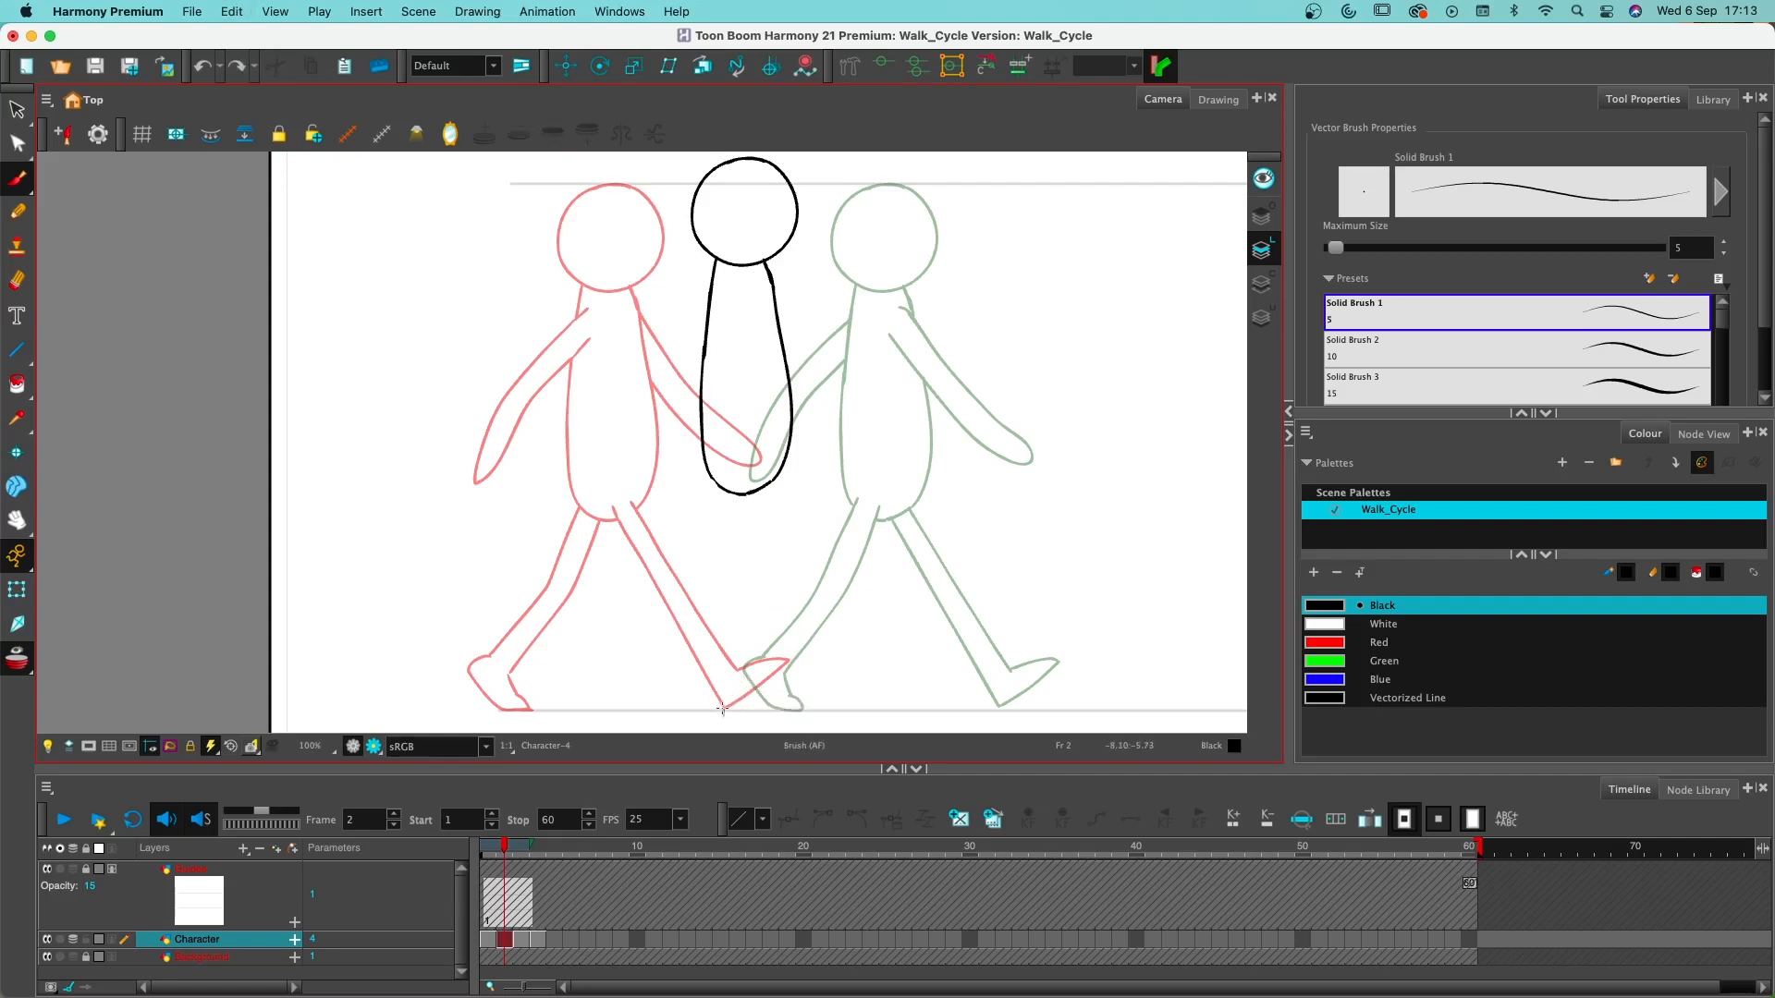
- Draw the straight standing leg and its foot on the ground line on frame 2, and erase the torso line crossing the hip
mouse_move(728, 710)
left_mouse_down()
mouse_move(821, 710)
mouse_move(765, 679)
mouse_move(727, 708)
mouse_move(747, 673)
mouse_move(736, 687)
mouse_move(738, 534)
left_mouse_up()
key("super+z")
key("super+z")
mouse_move(735, 684)
left_mouse_down()
mouse_move(737, 473)
mouse_move(765, 657)
mouse_move(758, 539)
left_mouse_up()
key("alt+e")
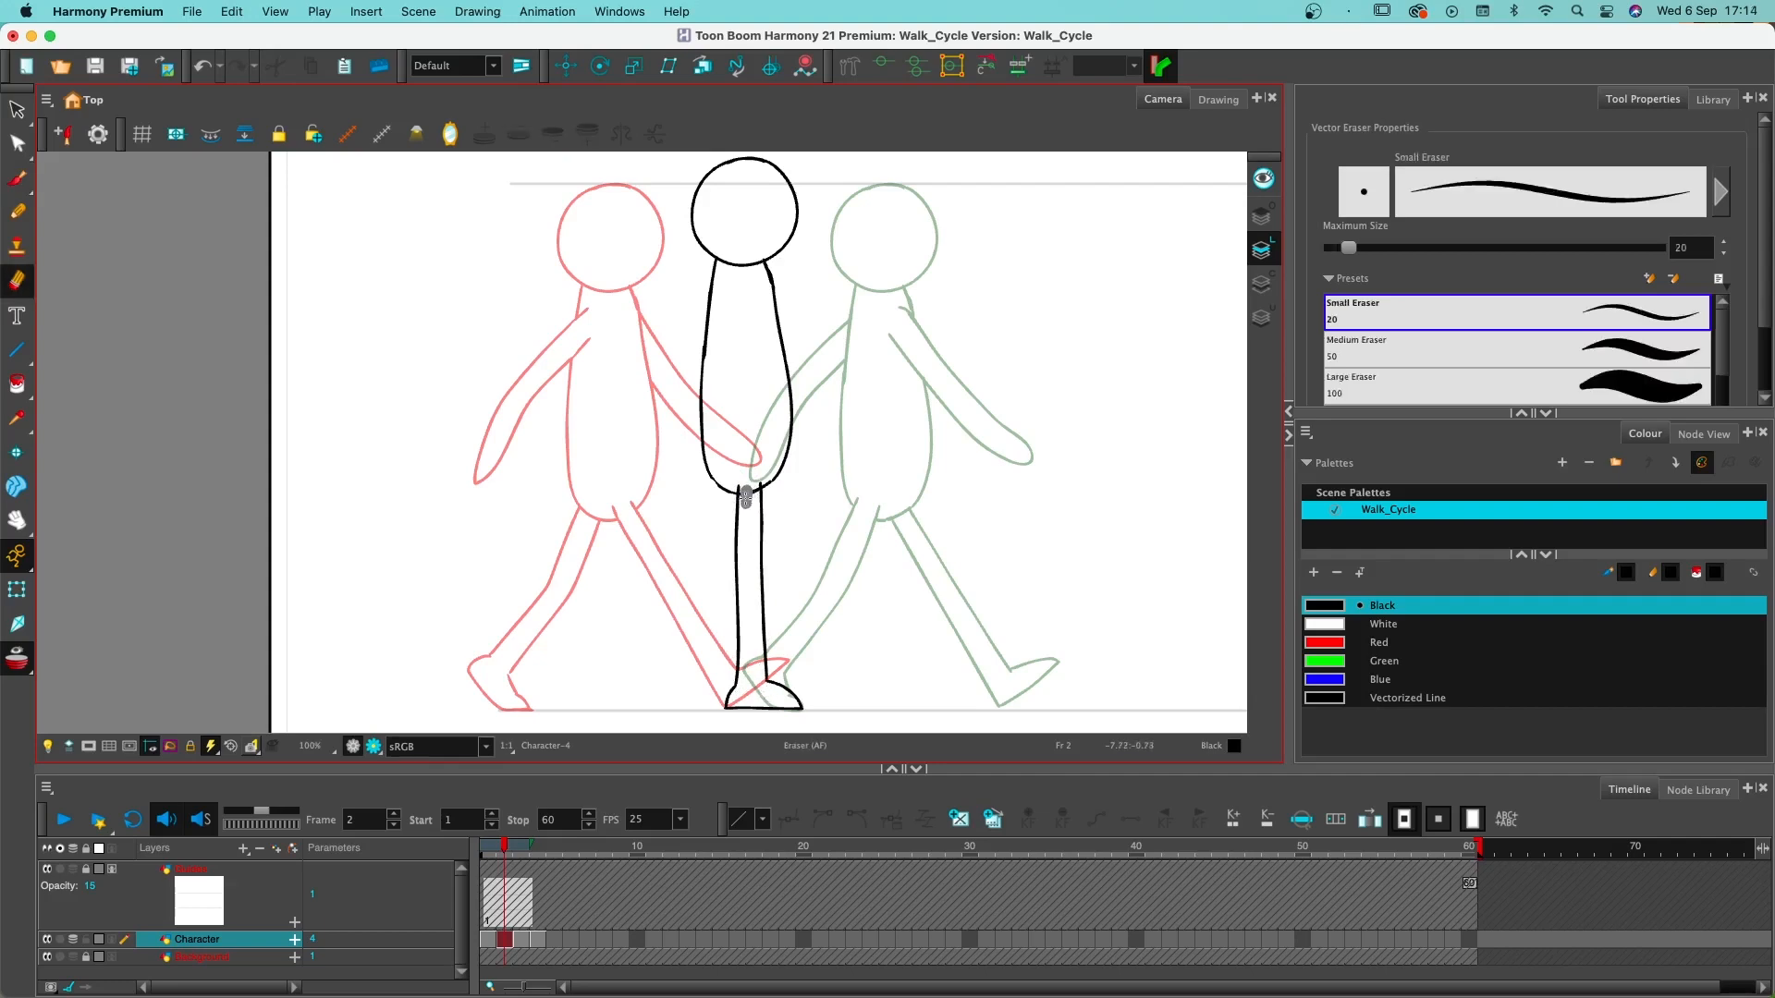
left_click_drag(750, 494, 744, 504)
- Draw the far leg on frame 2 bent back at the knee behind the standing leg, with its foot raised
key("alt+b")
mouse_move(770, 482)
left_mouse_down()
mouse_move(793, 585)
mouse_move(730, 605)
mouse_move(756, 597)
mouse_move(685, 650)
mouse_move(675, 686)
mouse_move(653, 590)
mouse_move(690, 603)
mouse_move(736, 579)
left_mouse_up()
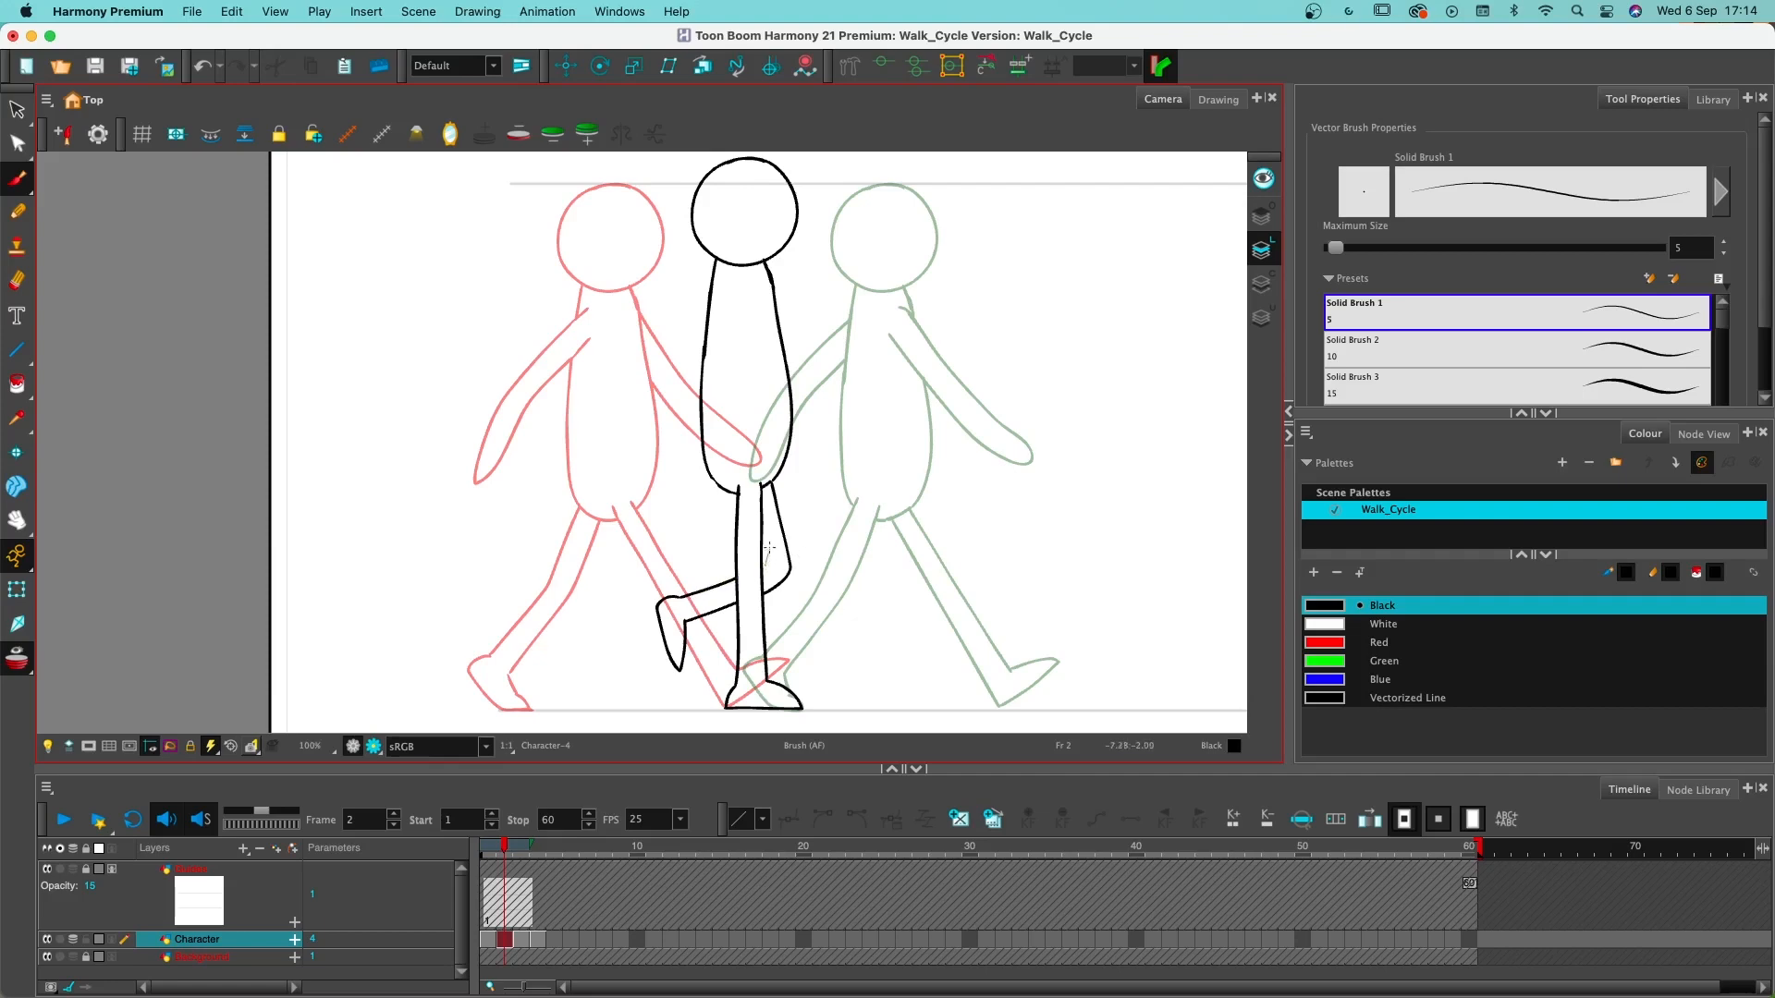
key("super+z")
left_click_drag(766, 553, 763, 578)
- Draw the near arm hanging down over the torso on frame 2 and erase the lines crossing the hand
mouse_move(732, 292)
left_mouse_down()
mouse_move(750, 548)
mouse_move(767, 414)
mouse_move(756, 331)
mouse_move(731, 310)
mouse_move(730, 436)
left_mouse_up()
key("super+z")
key("super+z")
mouse_move(733, 292)
left_mouse_down()
mouse_move(735, 432)
mouse_move(761, 528)
mouse_move(756, 281)
left_mouse_up()
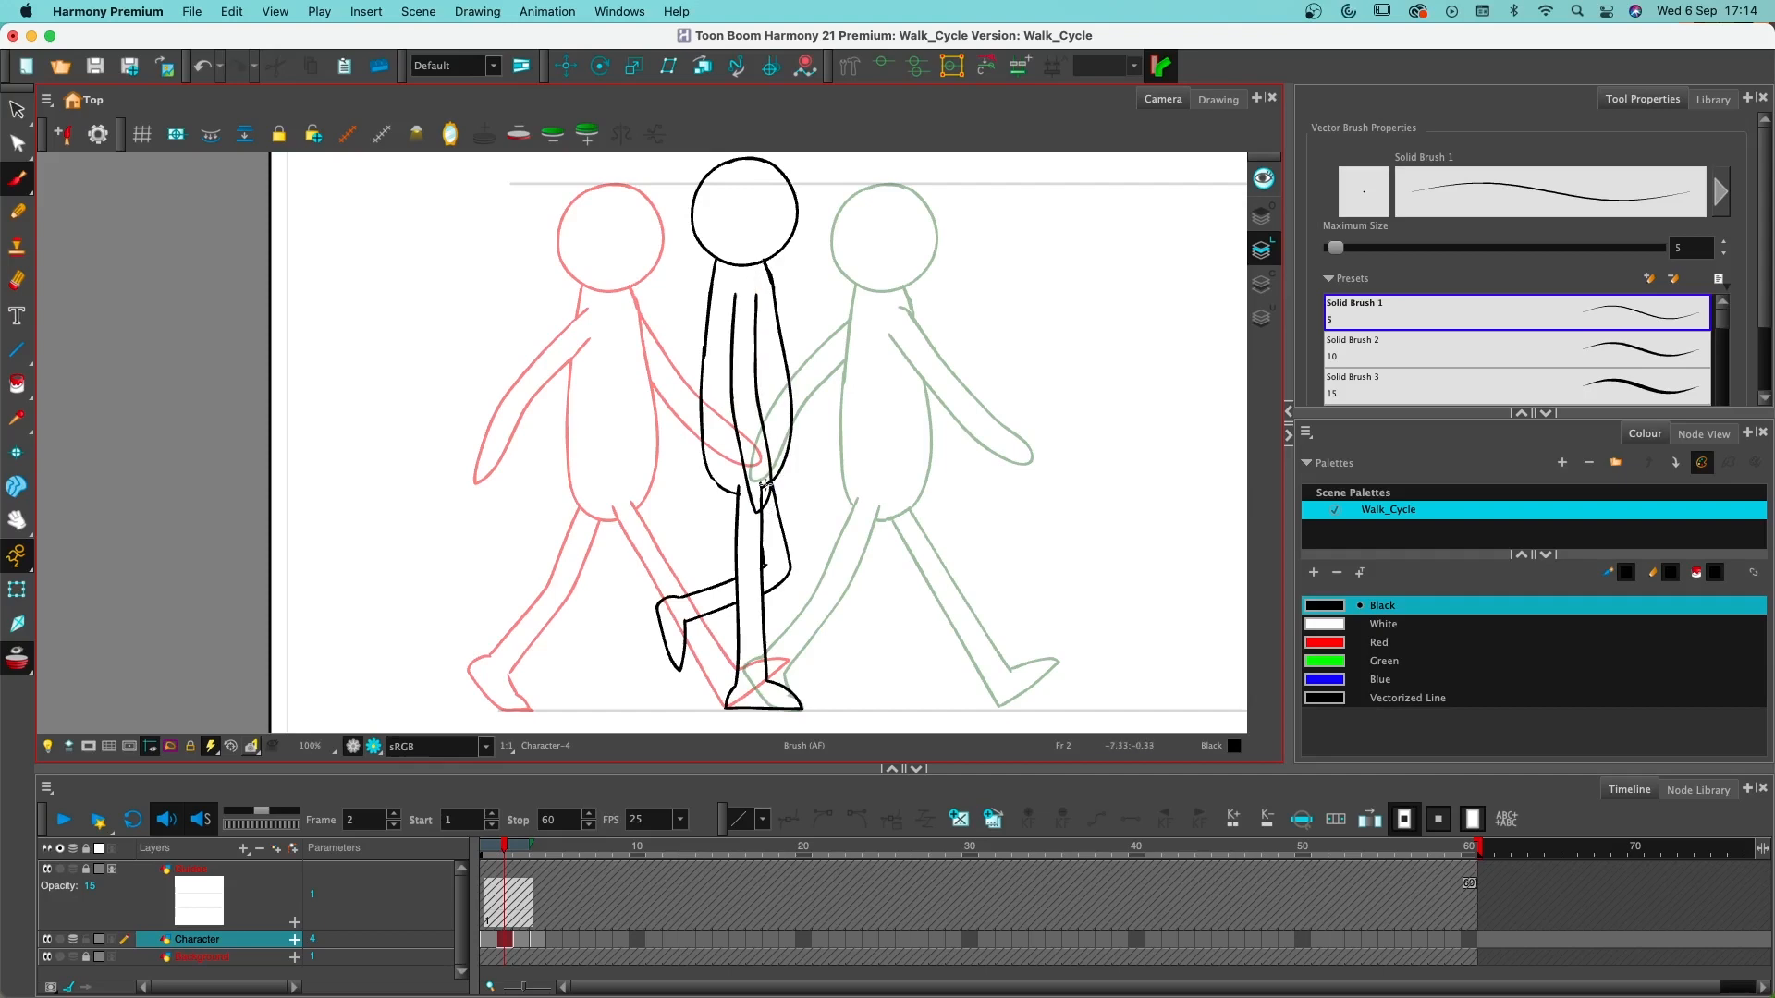
key("alt+e")
left_click_drag(762, 488, 761, 501)
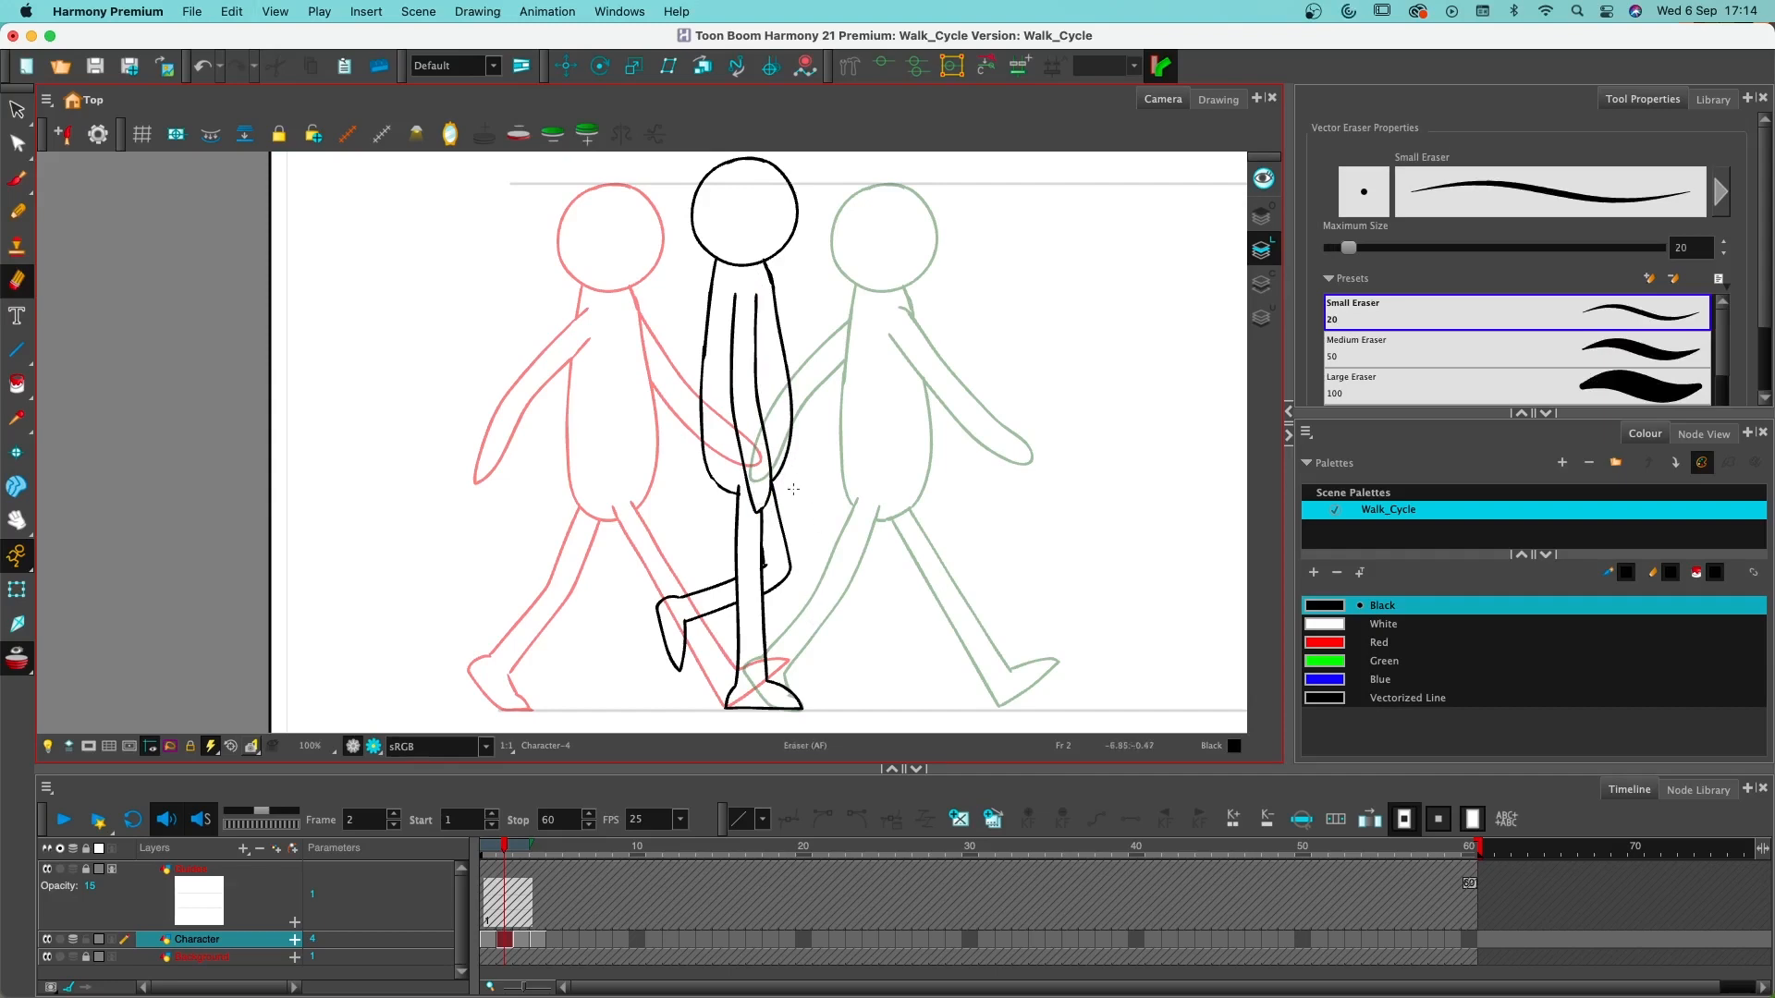
- Draw the tip of the far hand showing from behind the torso on frame 2
key("super+z")
key("alt+b")
mouse_move(784, 464)
left_mouse_down()
mouse_move(795, 506)
mouse_move(760, 511)
left_mouse_up()
key("super+z")
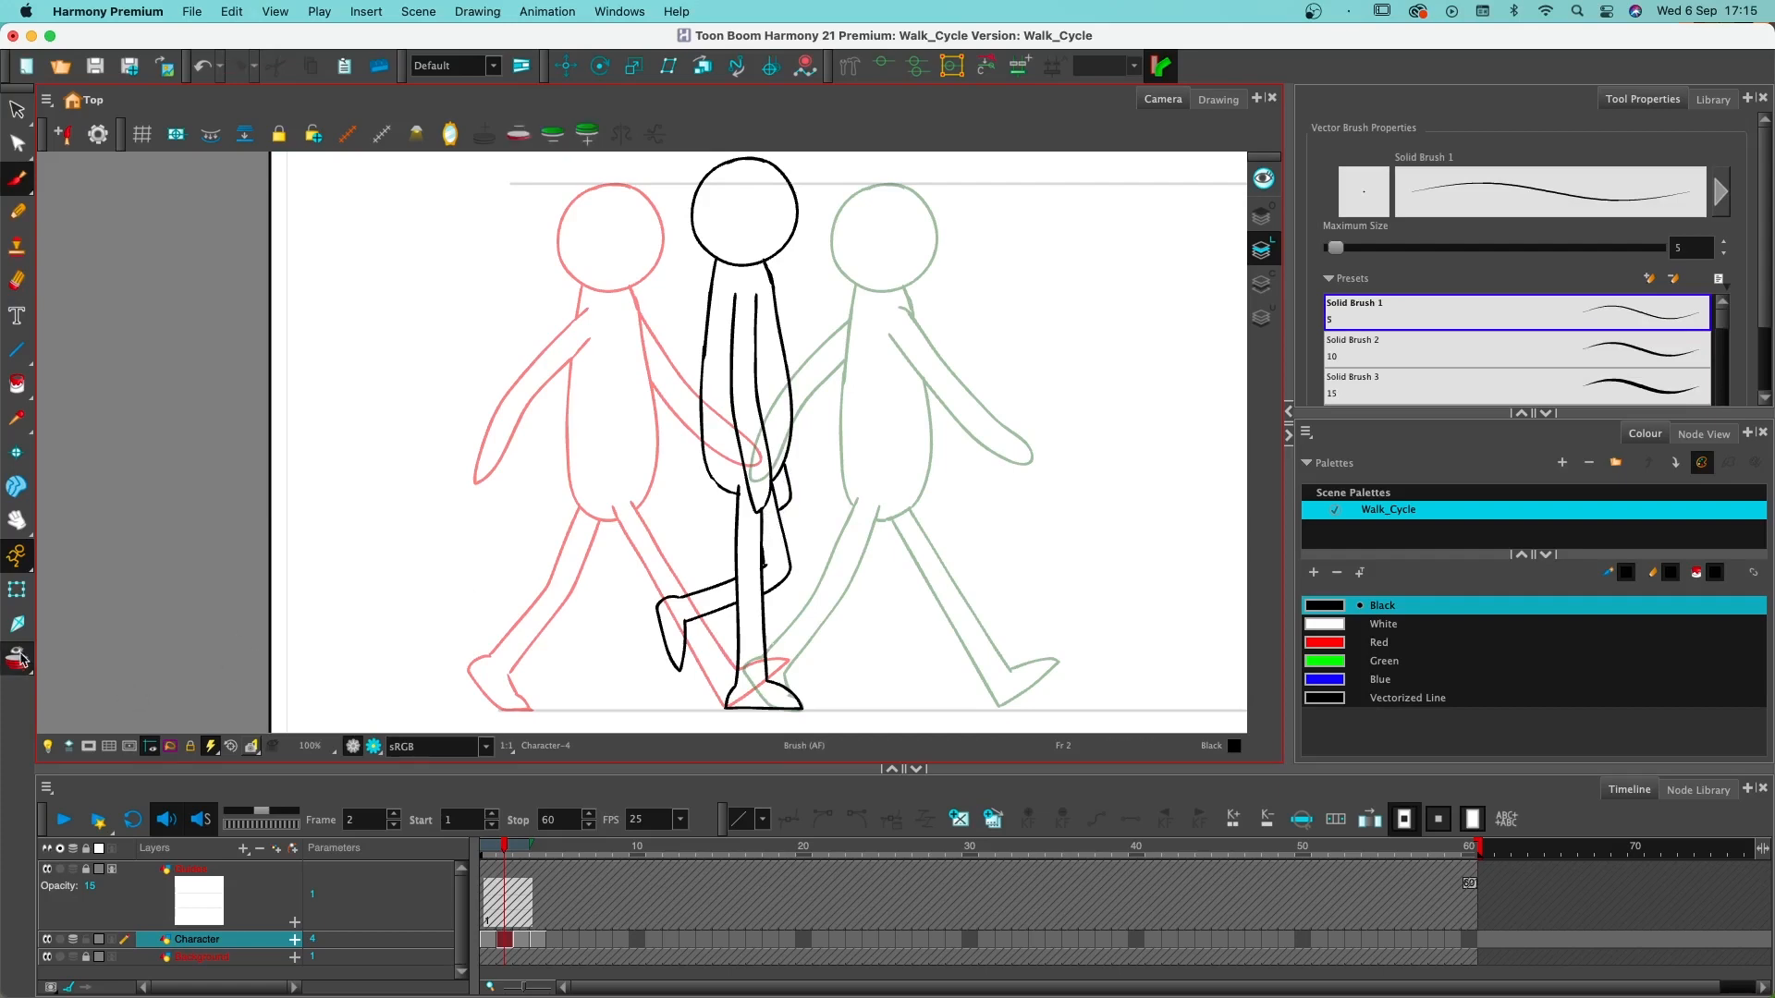
- Turn off onion skinning and flip through frames 1 to 3 to check the new passing pose
key("alt+o")
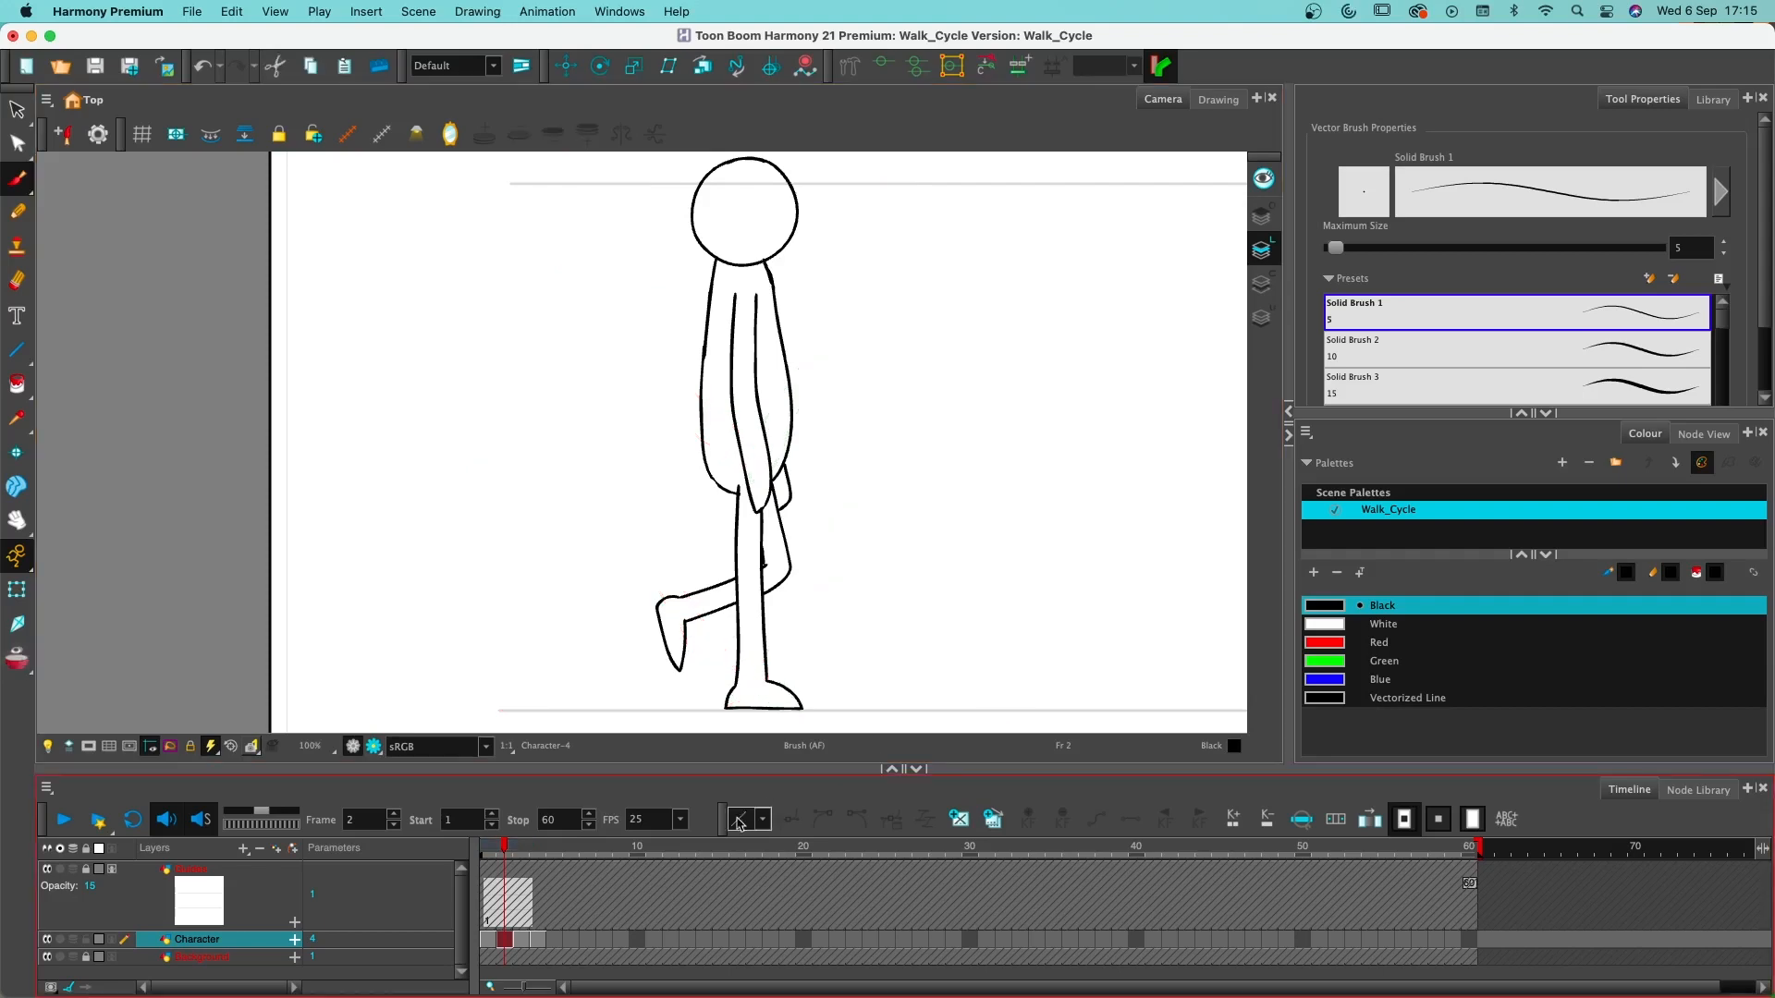
left_click(487, 851)
left_click(511, 852)
mouse_move(512, 851)
left_mouse_down()
mouse_move(490, 850)
mouse_move(538, 851)
mouse_move(523, 851)
left_mouse_up()
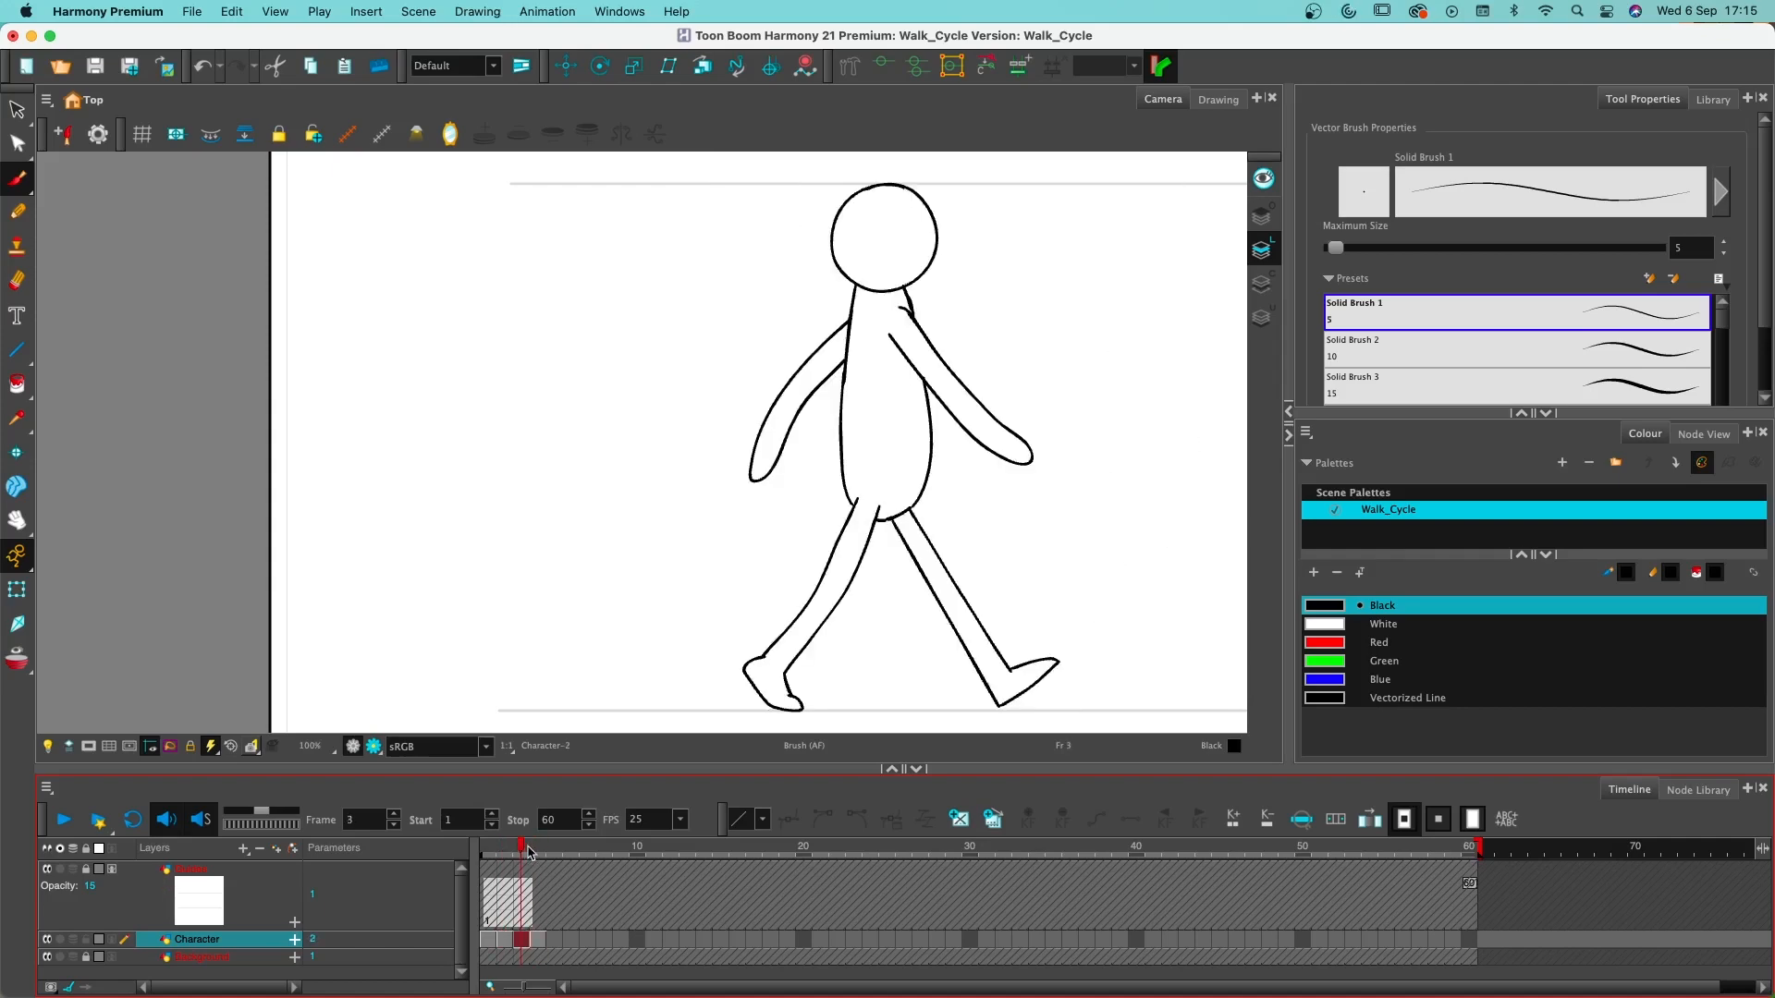
- Move the Character drawing on frame 4 to frame 5 and create an empty drawing on frame 4
left_click(538, 940)
left_click_drag(538, 941, 554, 942)
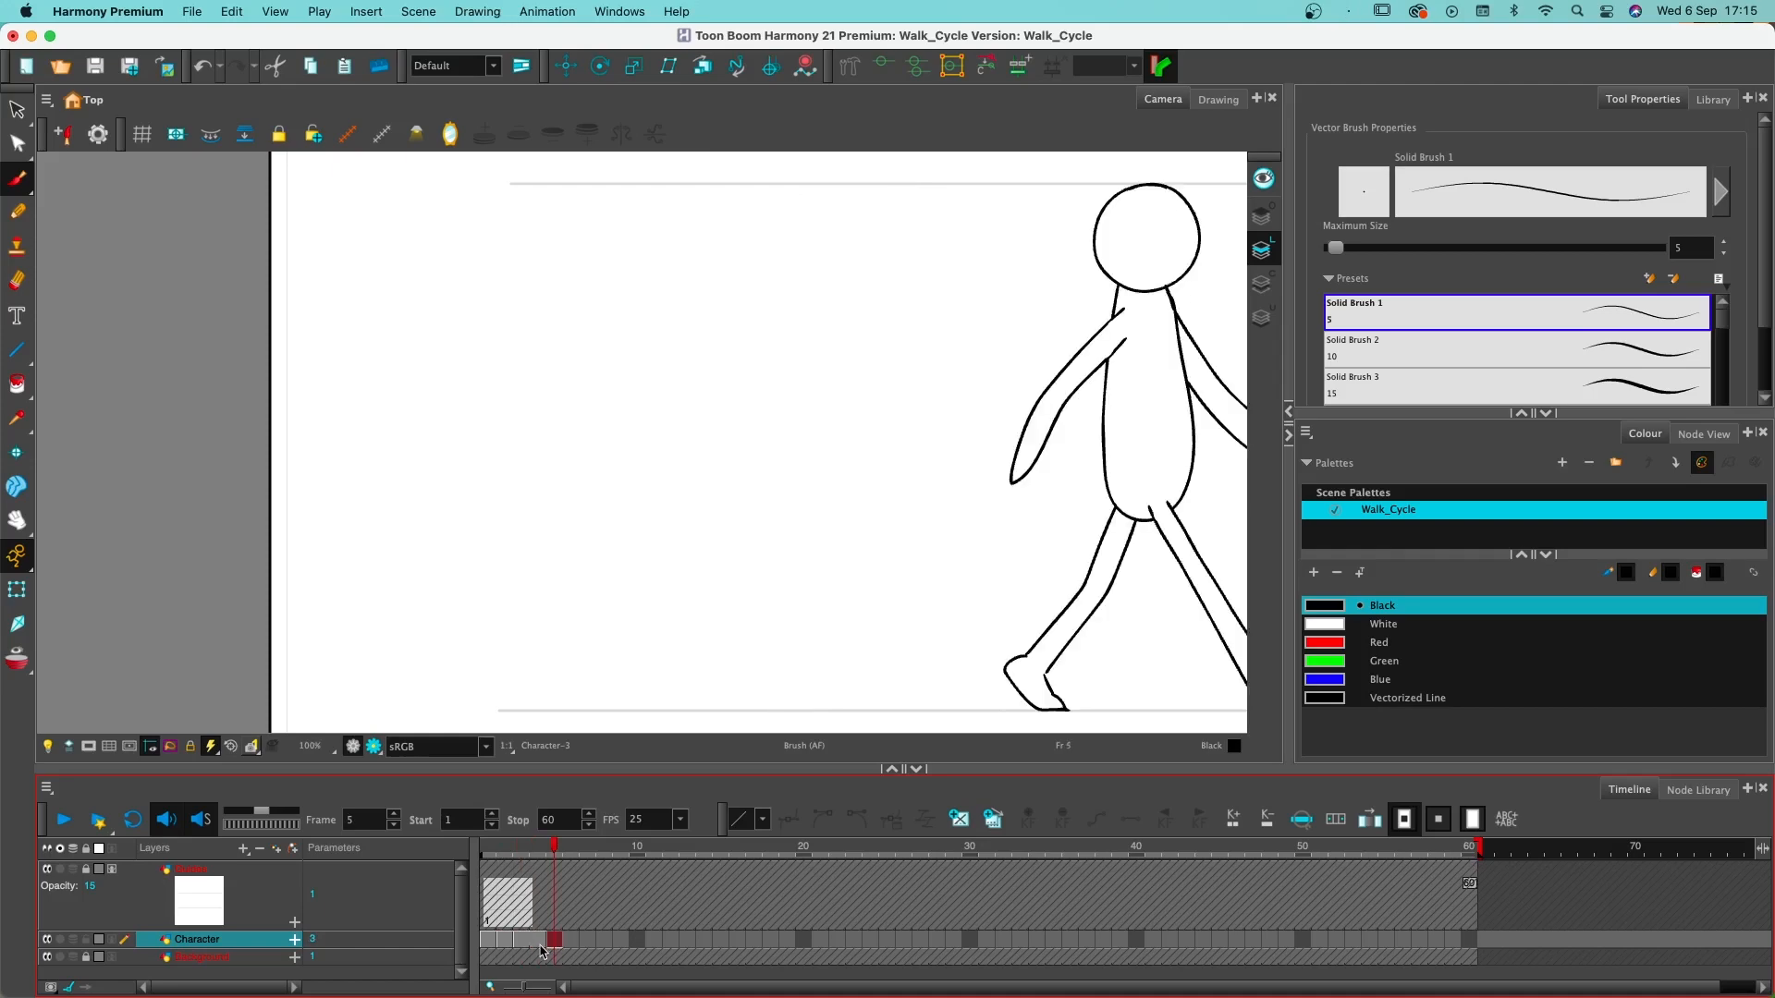
left_click(538, 942)
left_click(958, 820)
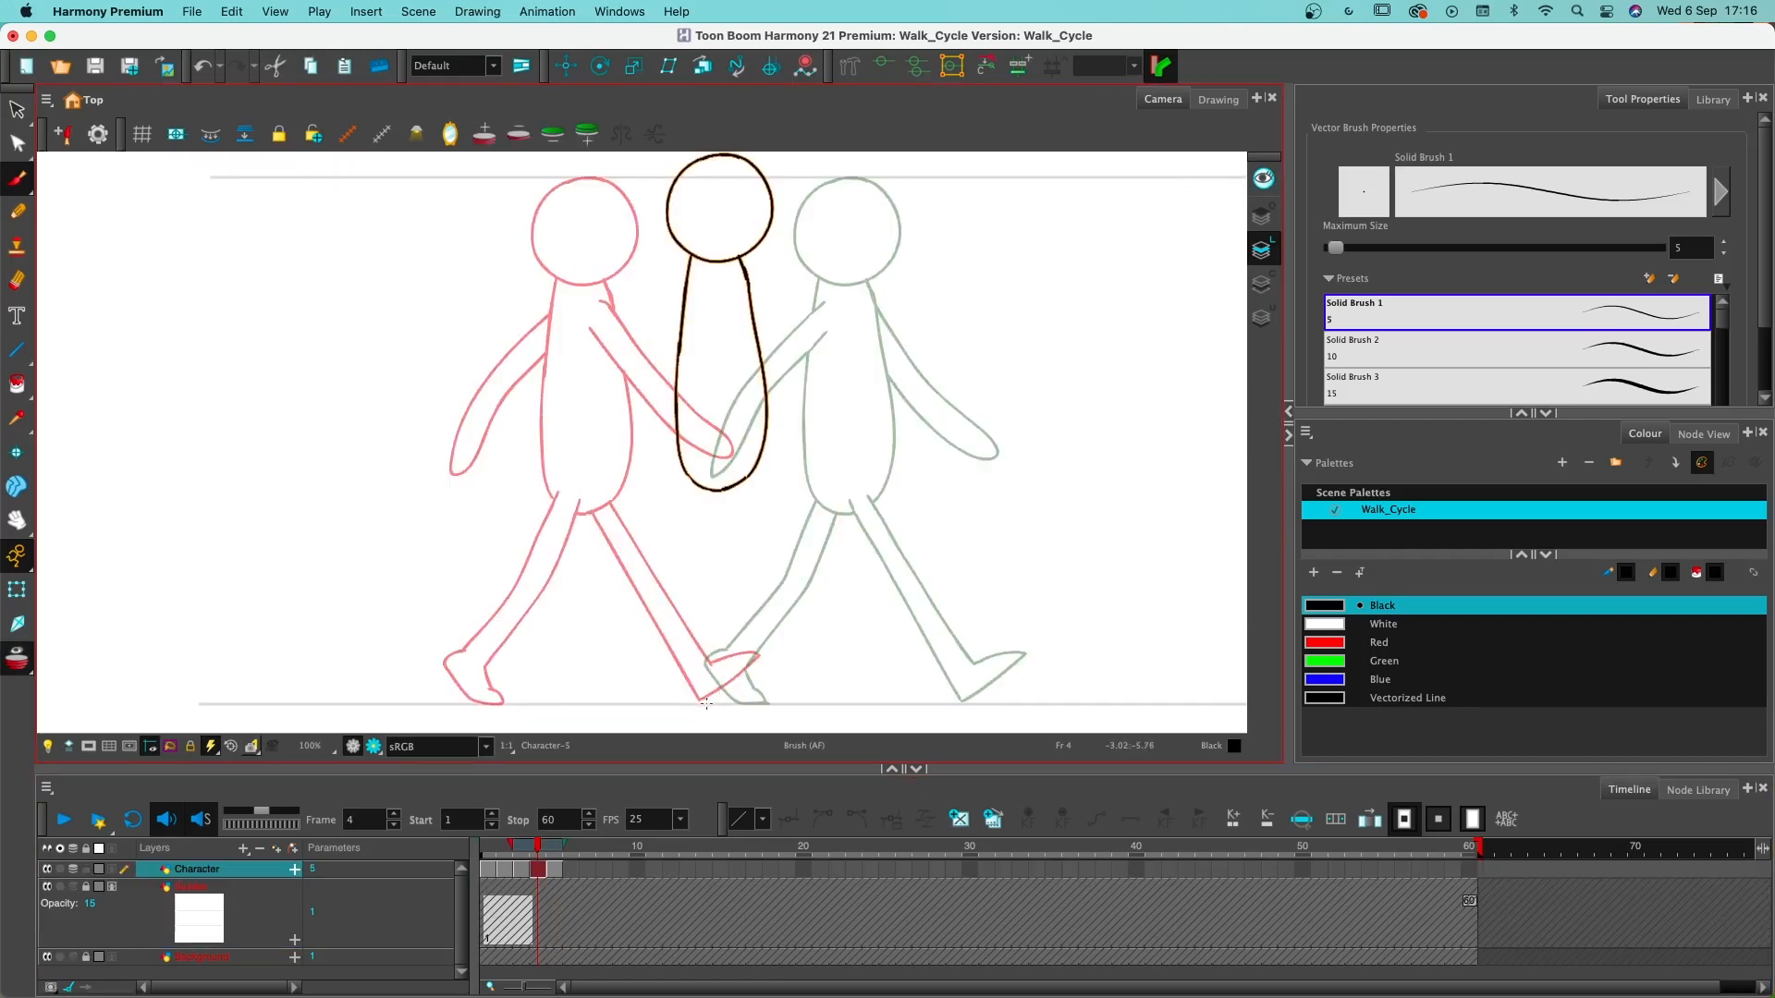
- Draw the sole and heel of the standing foot on the ground line below the torso on frame 4
scroll(750, 262, "up", 3)
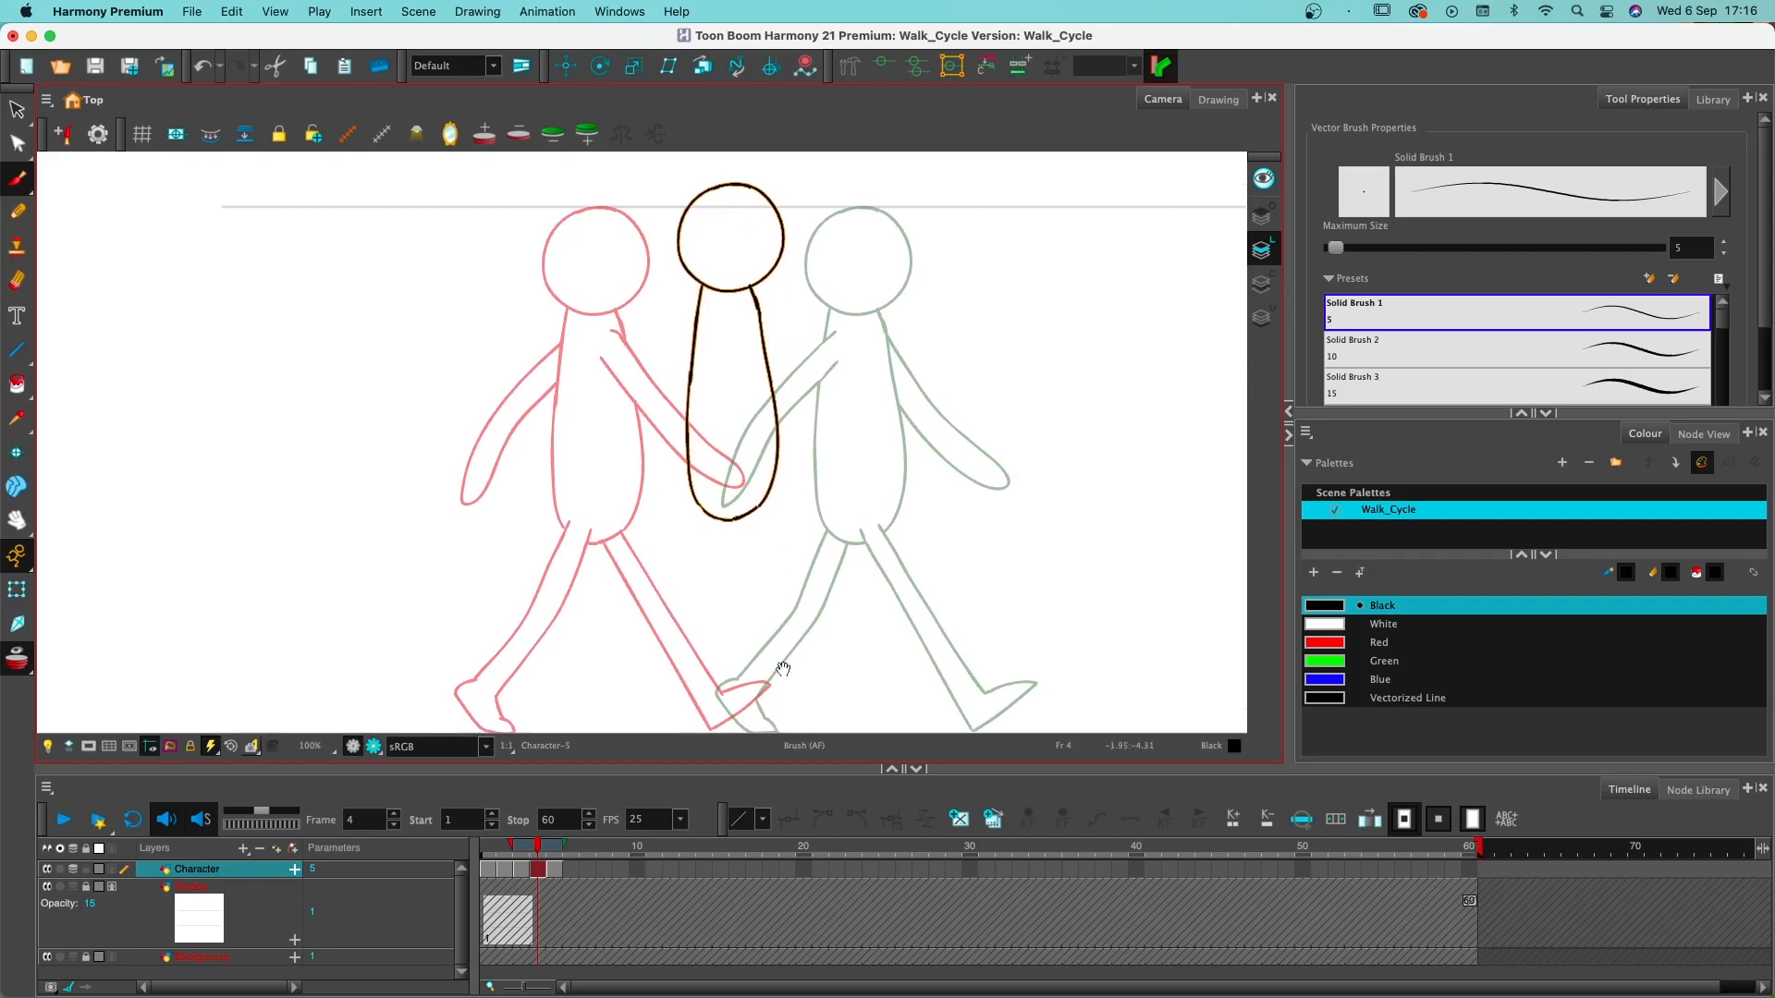
left_click_drag(782, 669, 798, 635)
left_click_drag(723, 688, 750, 689)
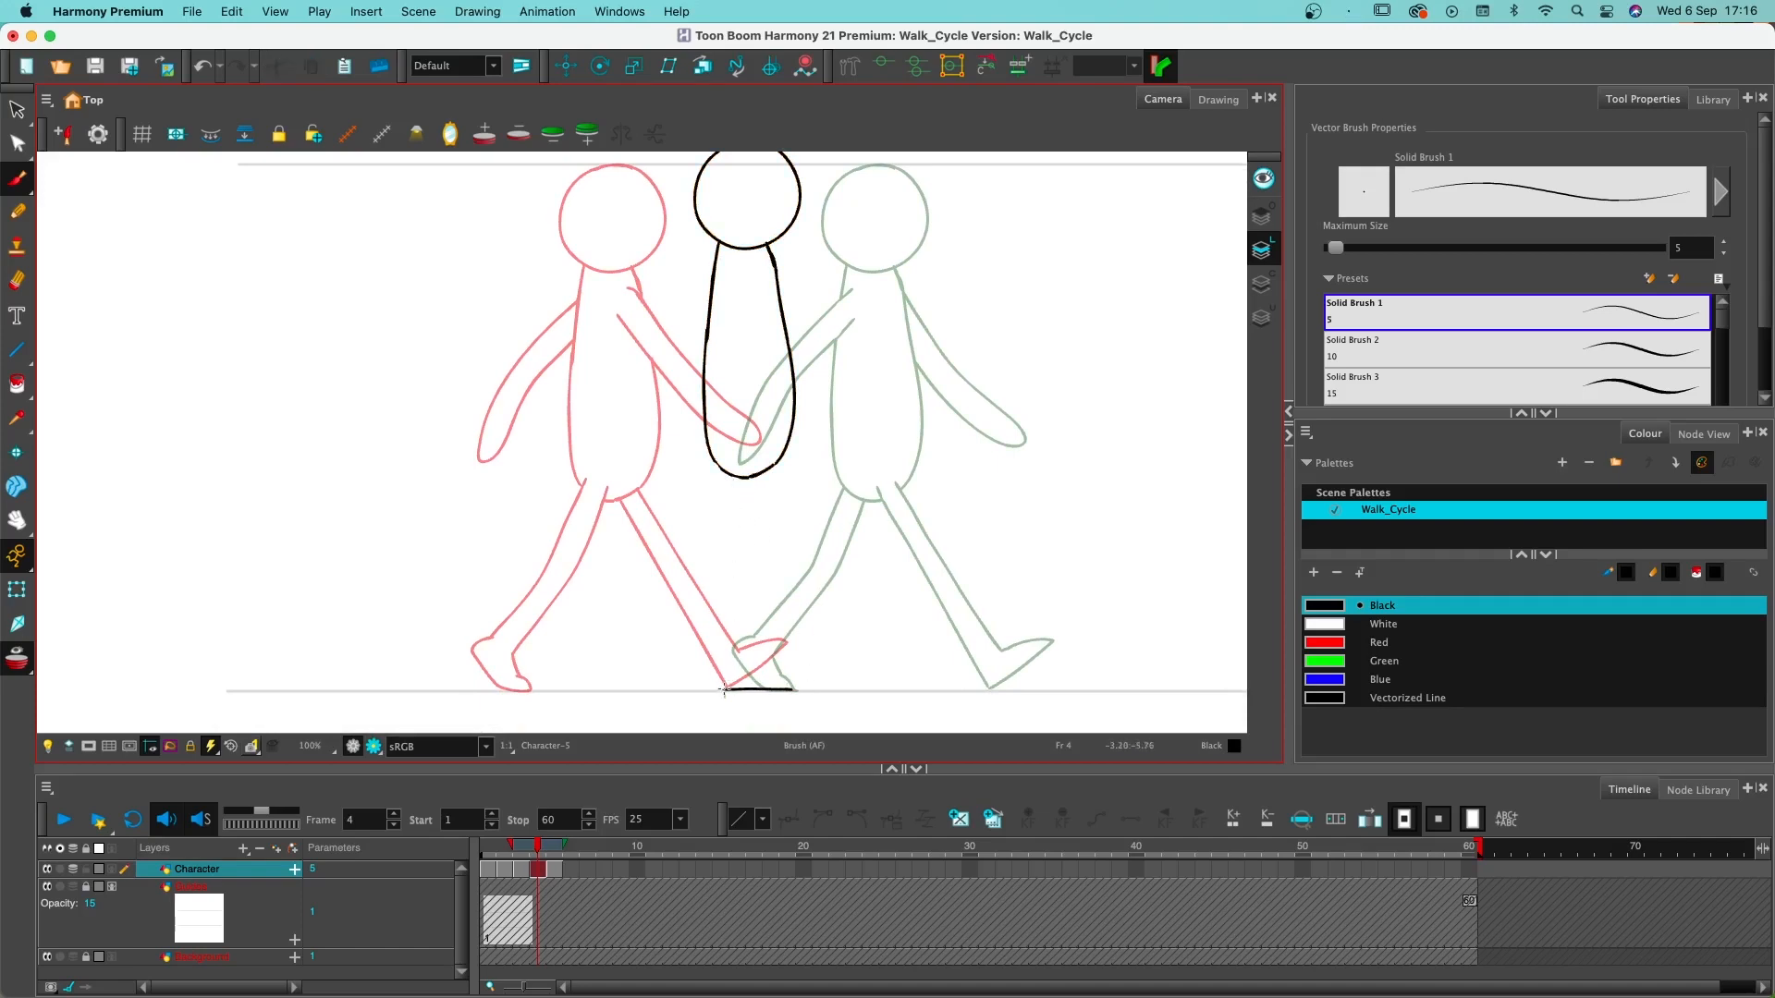
mouse_move(725, 689)
left_mouse_down()
mouse_move(768, 667)
mouse_move(730, 682)
left_mouse_up()
- Draw the near leg on frame 4 bent back at the knee and erase the torso line crossing its hip
mouse_move(743, 461)
left_mouse_down()
mouse_move(765, 573)
mouse_move(652, 584)
left_mouse_up()
key("super+z")
mouse_move(746, 474)
left_mouse_down()
mouse_move(757, 573)
mouse_move(664, 574)
left_mouse_up()
mouse_move(766, 462)
left_mouse_down()
mouse_move(781, 587)
mouse_move(664, 597)
mouse_move(793, 571)
mouse_move(769, 465)
left_mouse_up()
key("super+z")
key("alt+e")
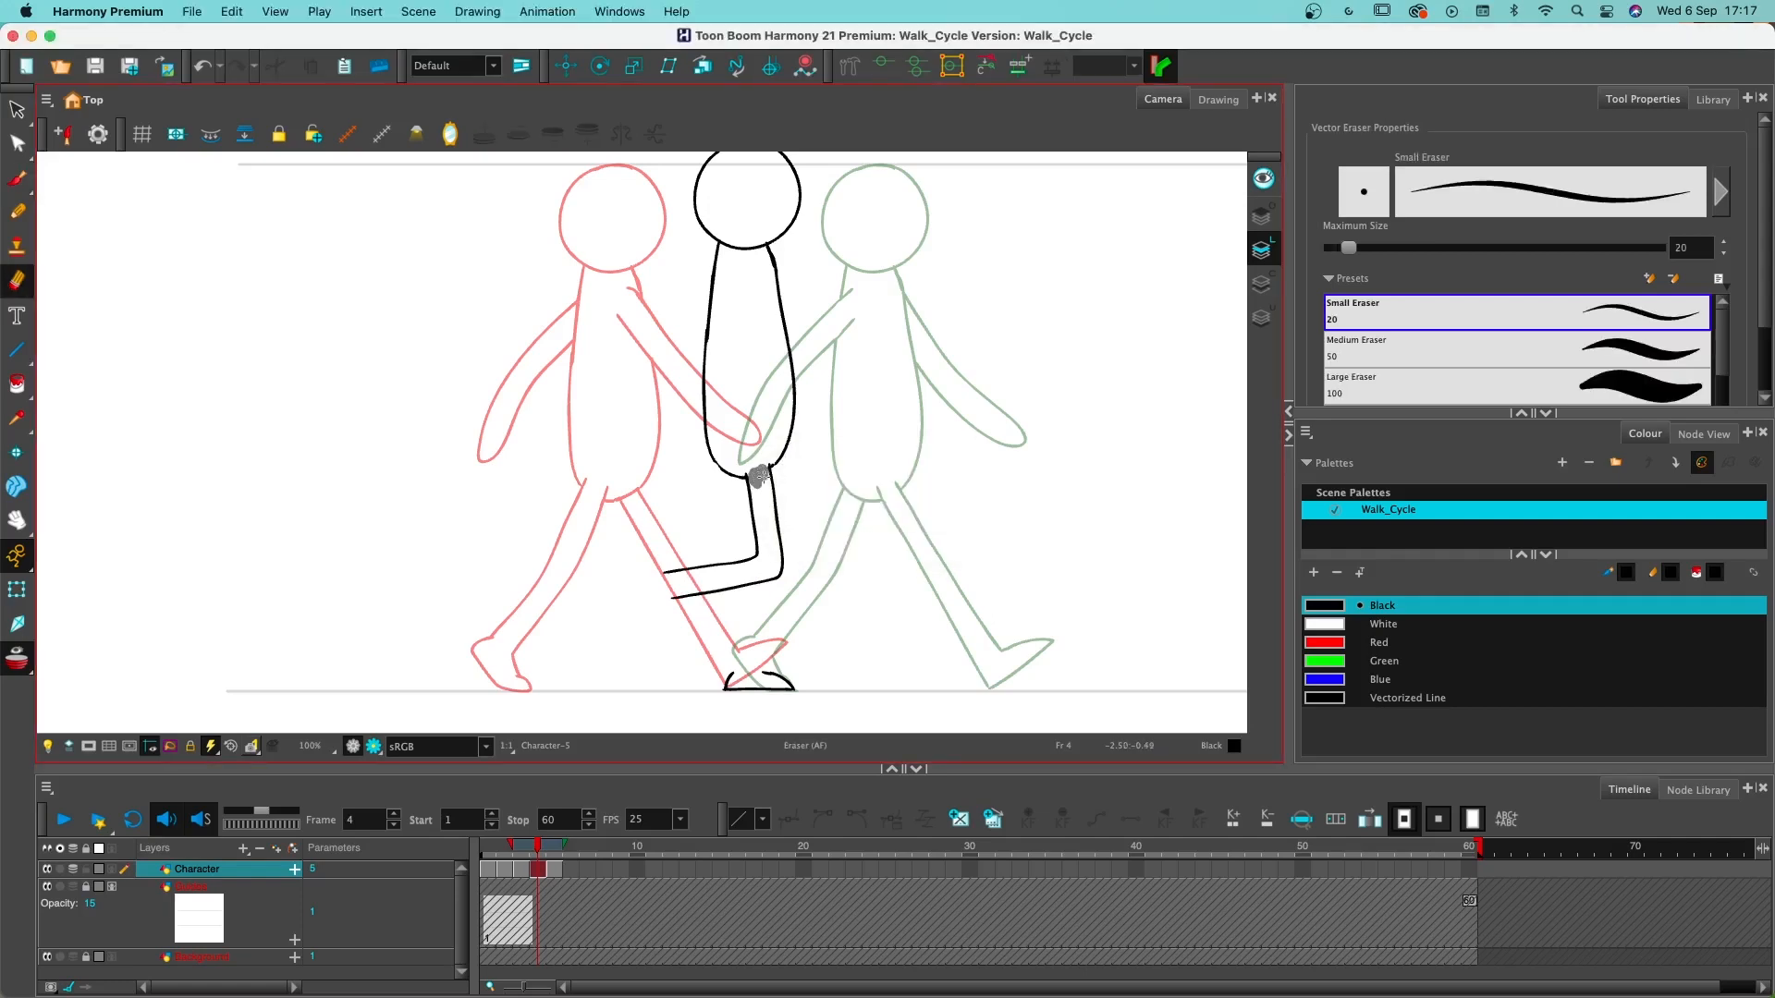
left_click_drag(763, 475, 759, 477)
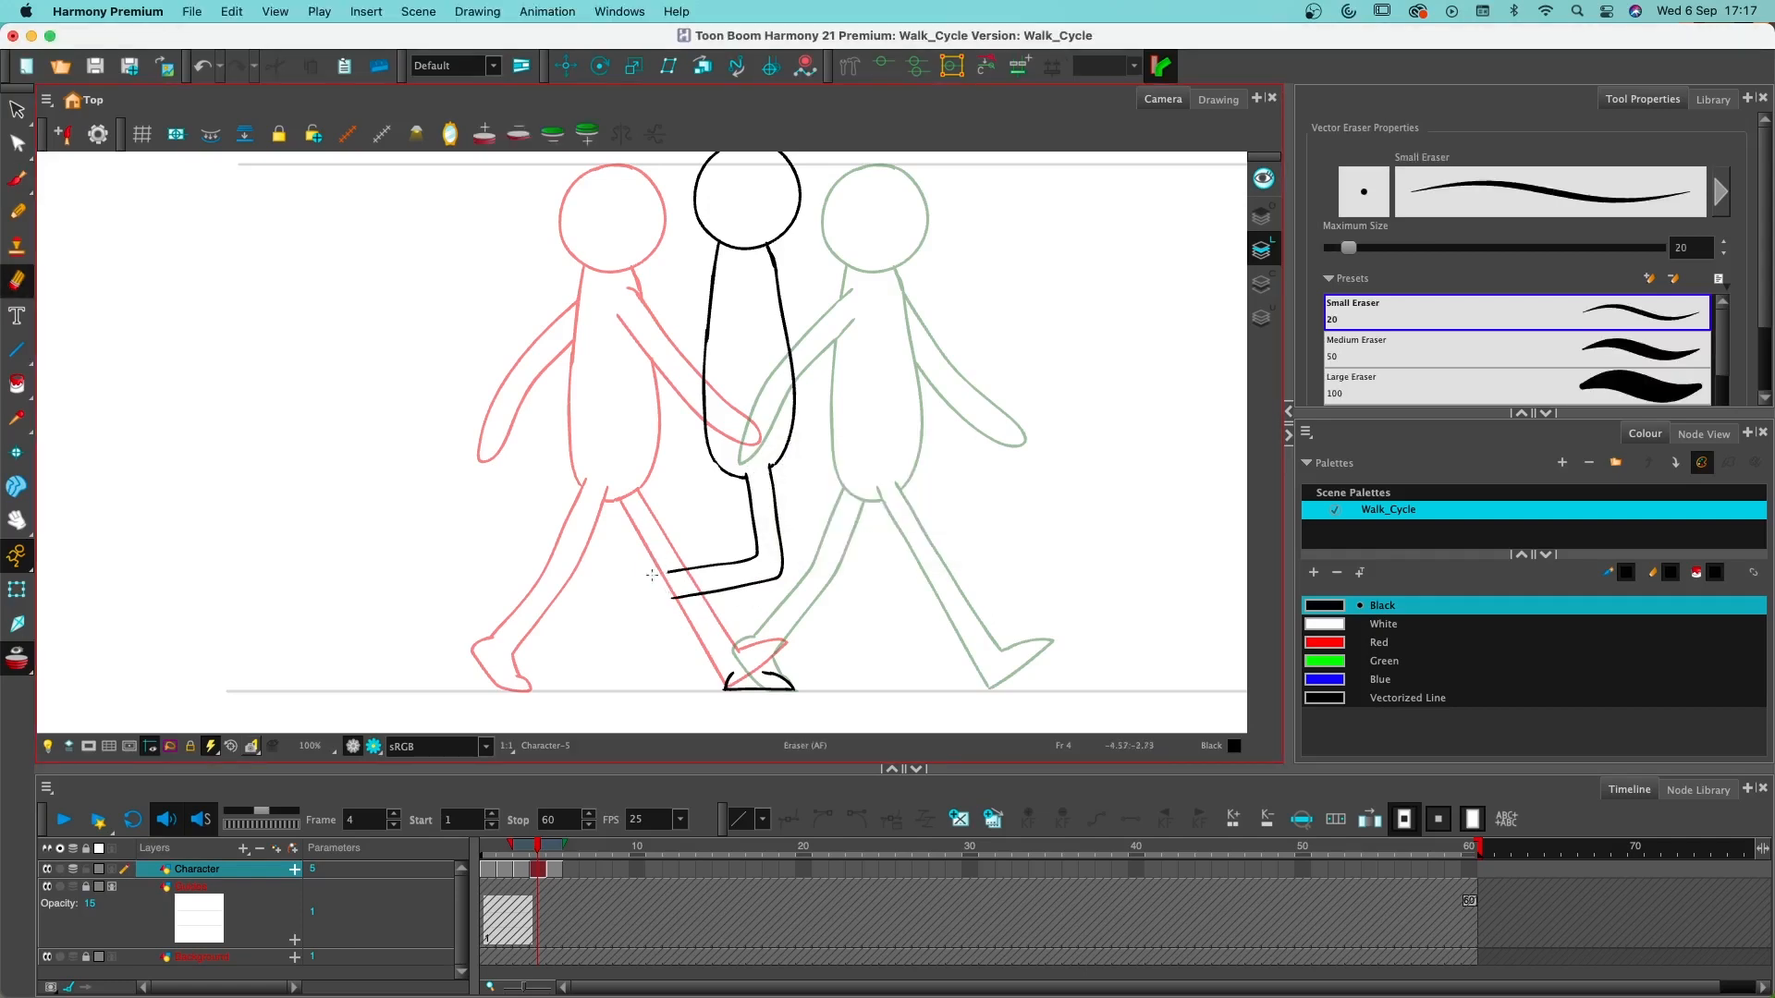
- Draw the raised foot at the end of the bent leg on frame 4
key("alt+b")
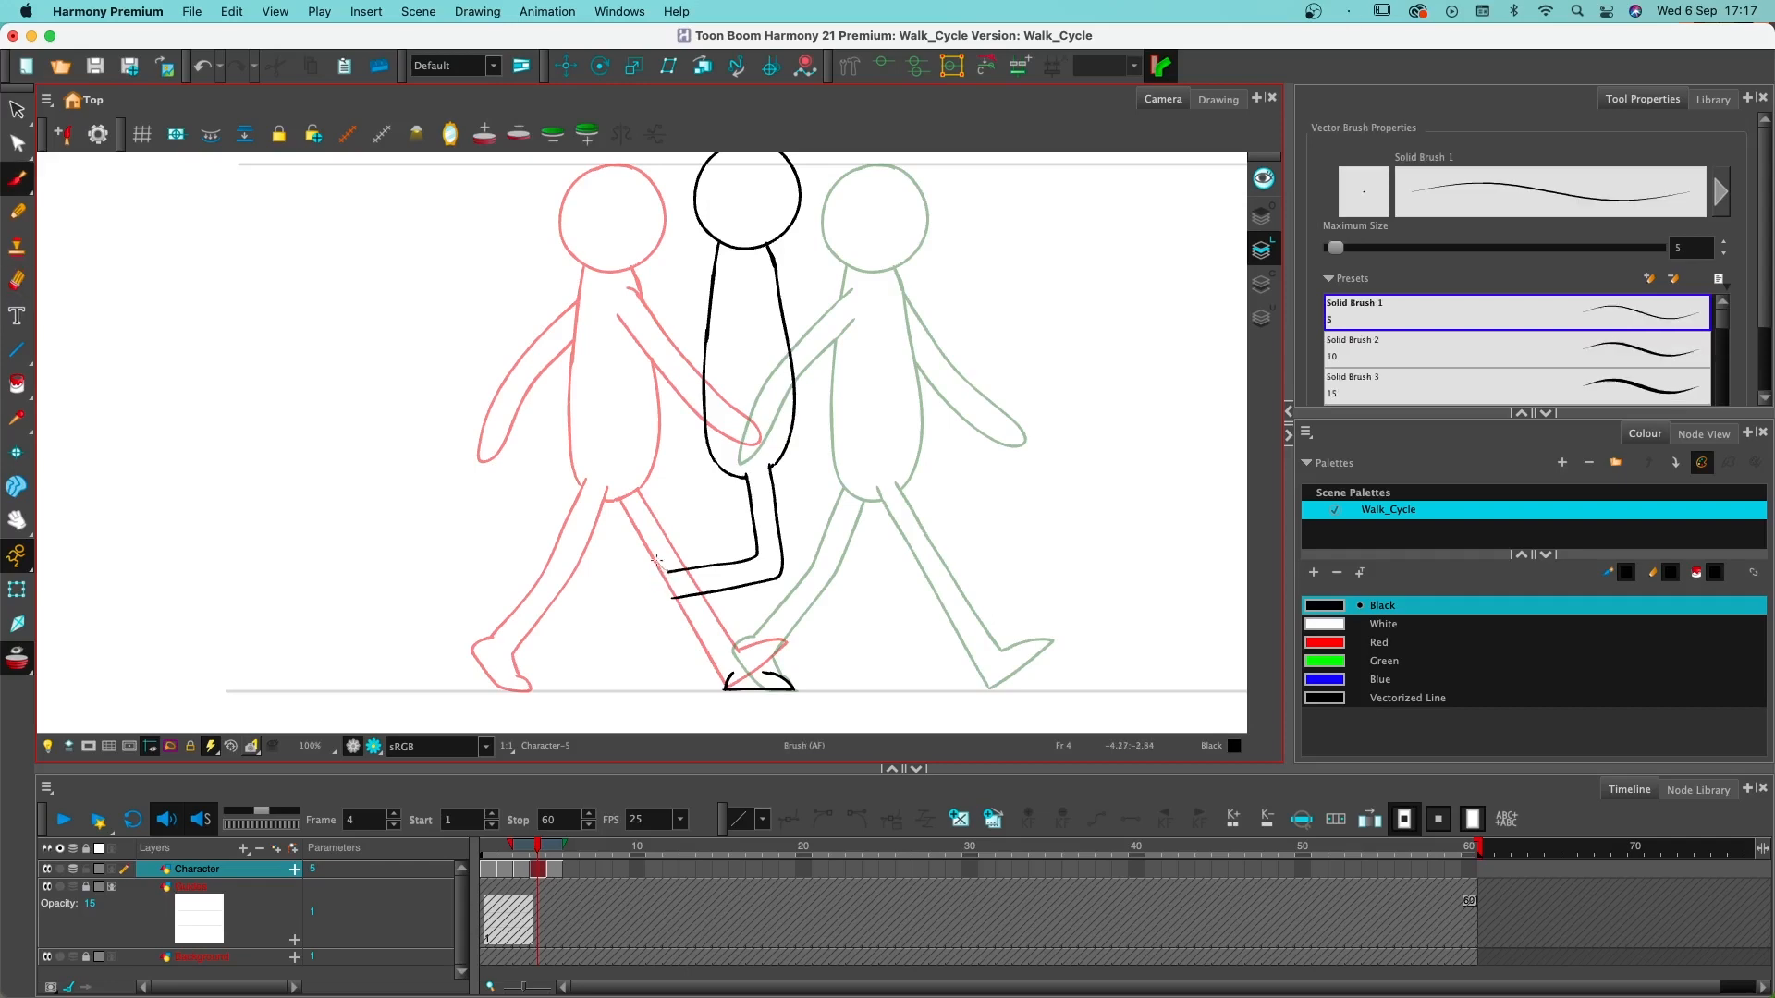
mouse_move(668, 571)
left_mouse_down()
mouse_move(622, 574)
mouse_move(645, 576)
mouse_move(664, 658)
mouse_move(676, 584)
mouse_move(657, 658)
mouse_move(637, 567)
left_mouse_up()
key("super+z")
- Draw the straight far leg on frame 4 from the hip behind the bent leg down to the standing foot
left_click_drag(736, 476, 732, 680)
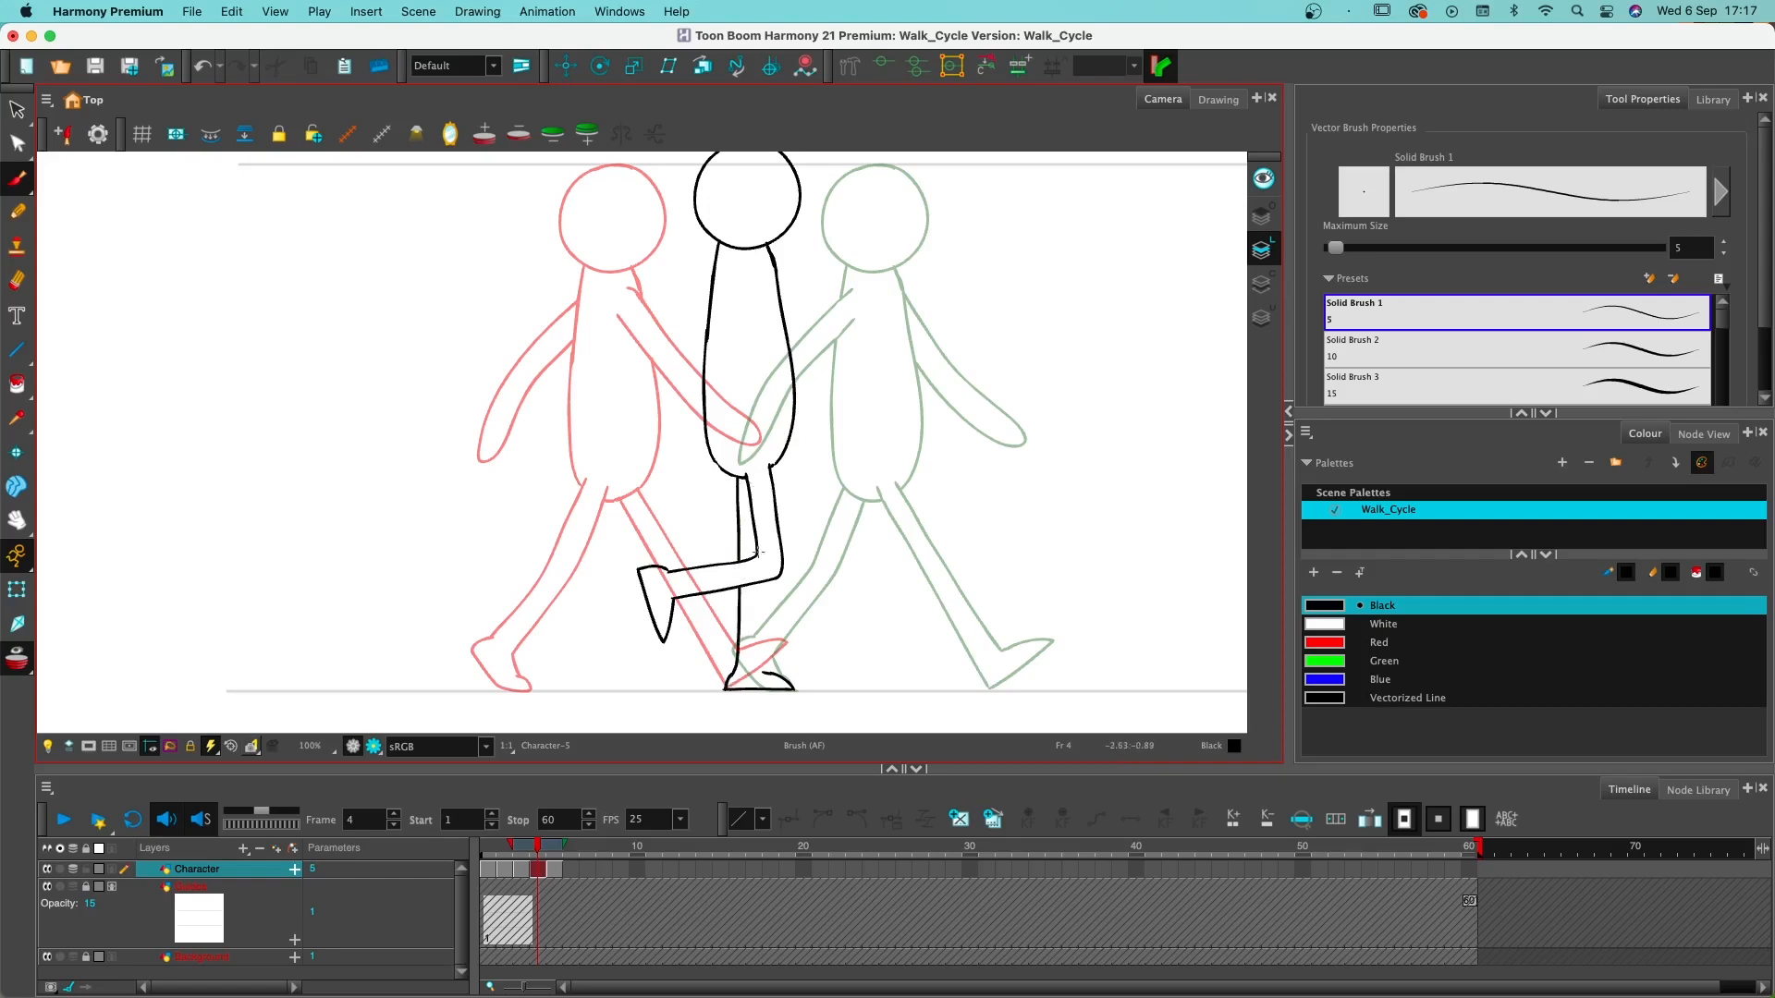
left_click_drag(762, 583, 767, 683)
key("super+z")
left_click_drag(760, 584, 765, 673)
left_click_drag(767, 674, 771, 677)
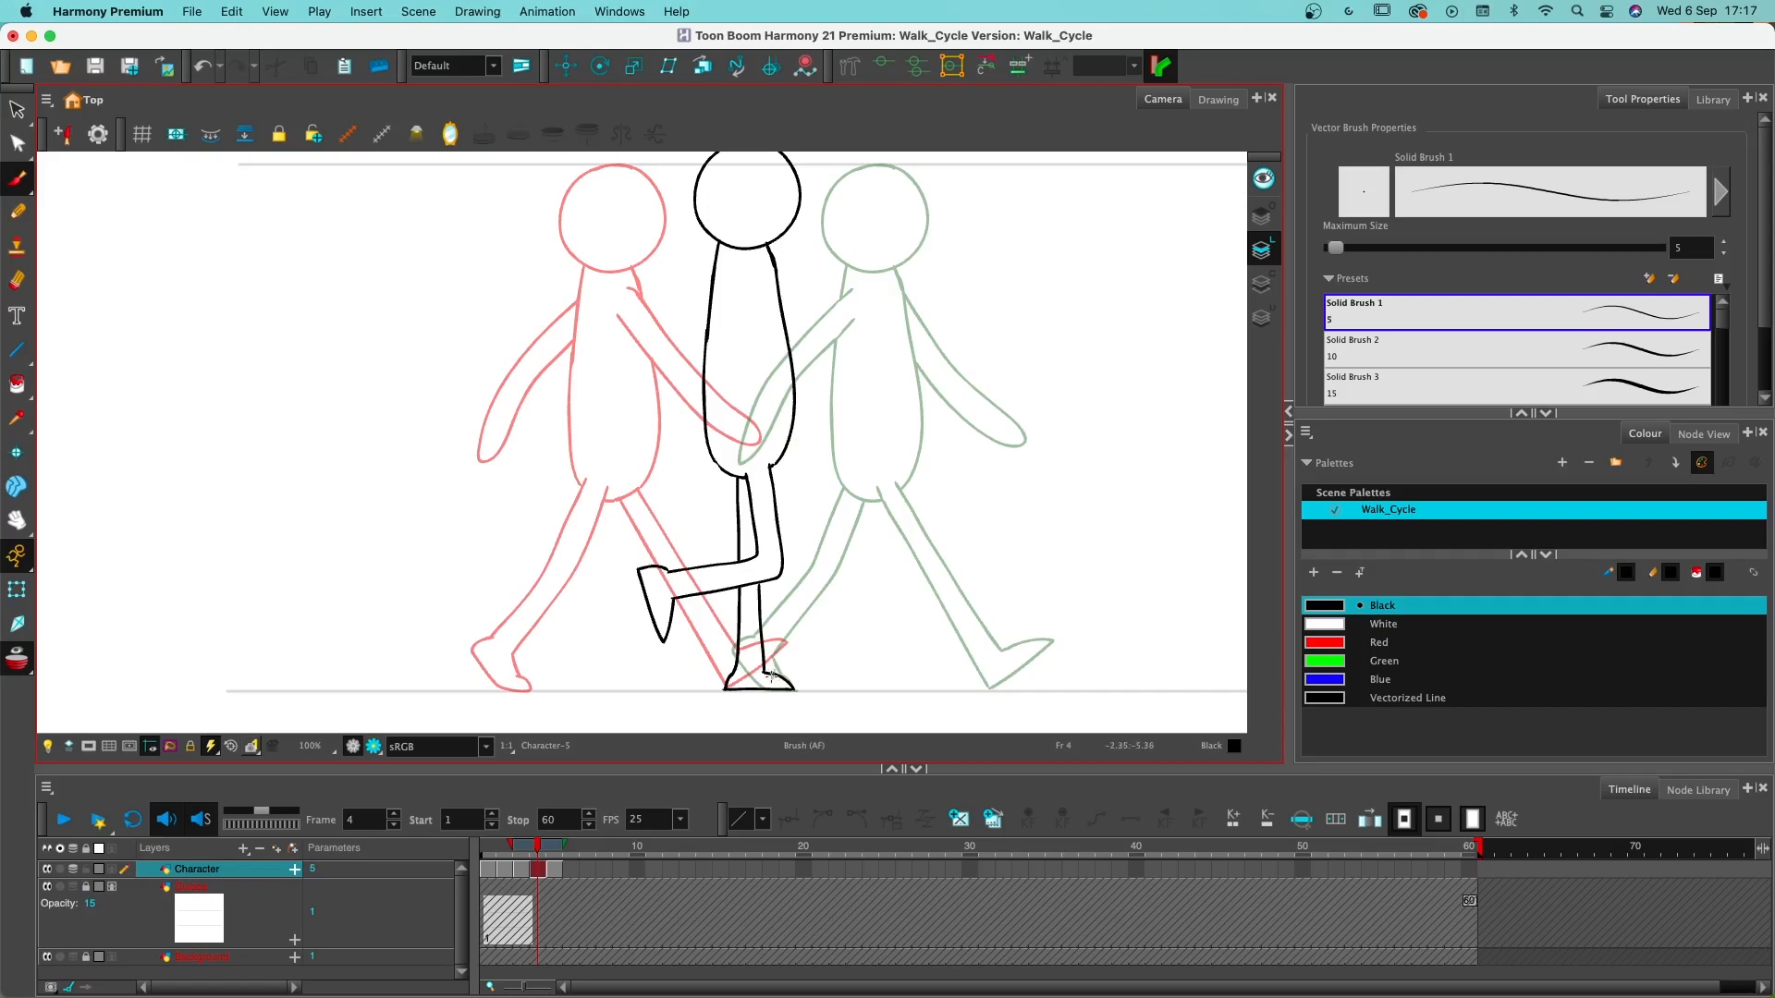
key("super+z")
- Shift the contact pose on frame 5 slightly to the right along the ground line
left_click(558, 871)
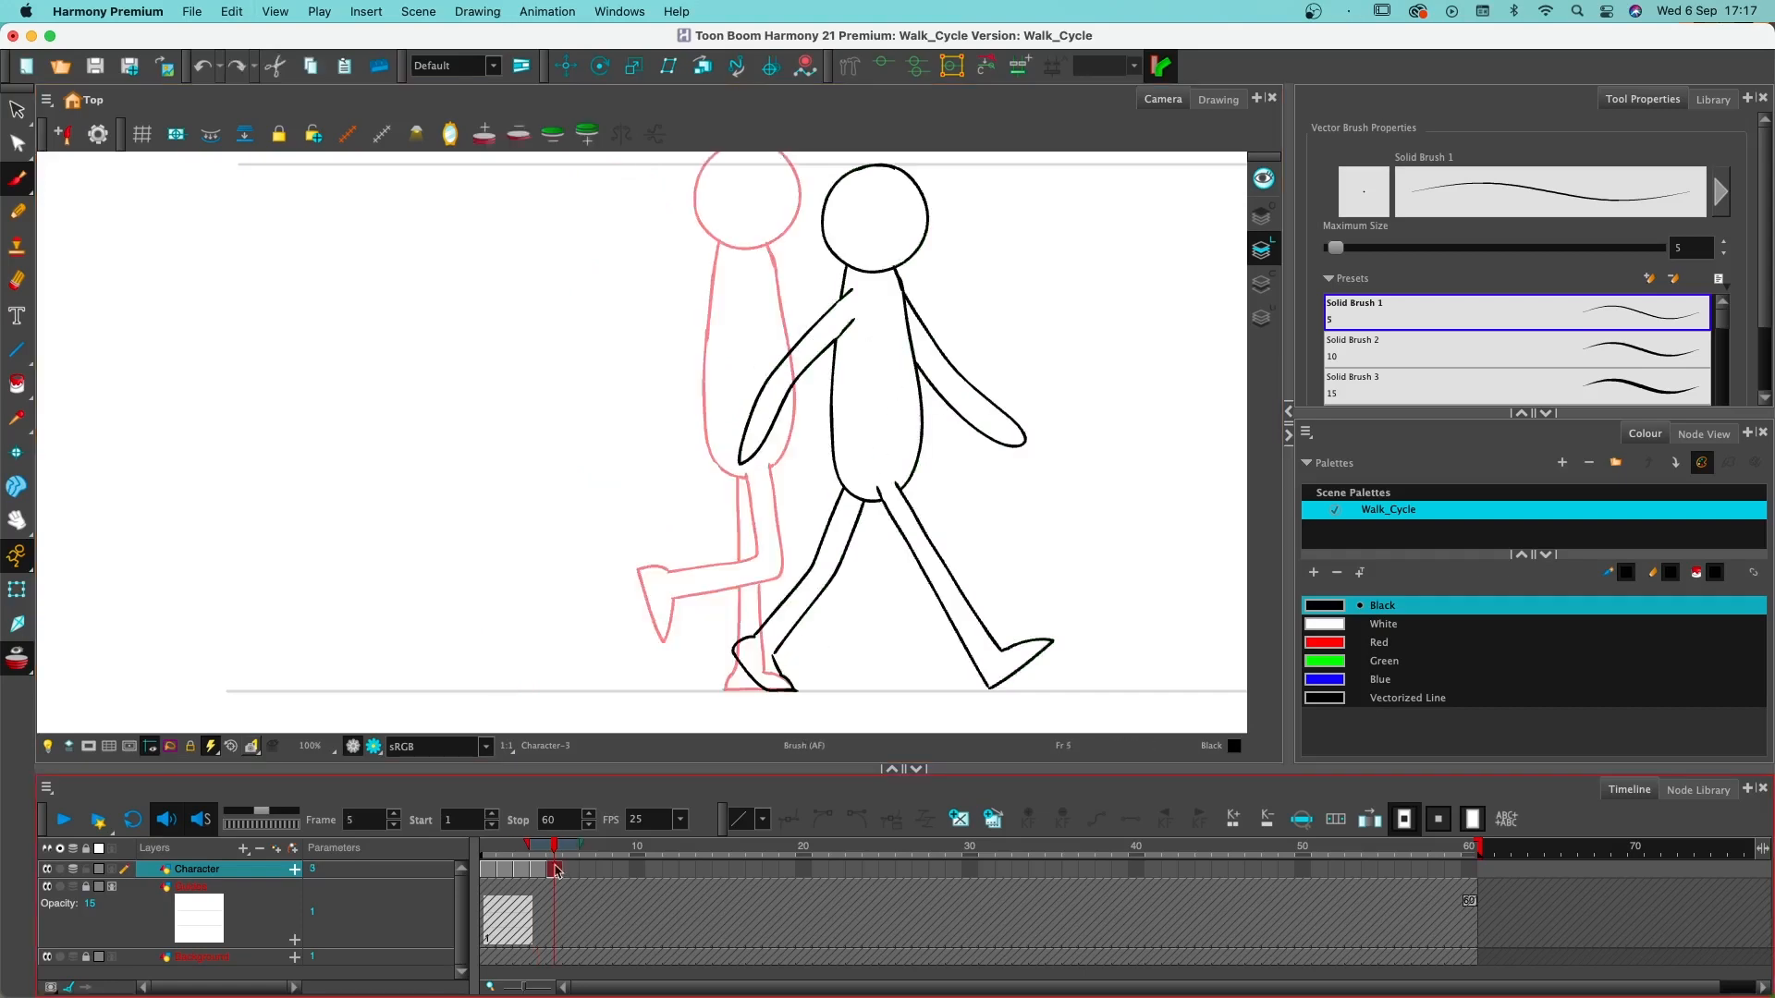
mouse_move(1043, 239)
left_mouse_down()
mouse_move(674, 286)
mouse_move(1121, 384)
mouse_move(1081, 278)
left_mouse_up()
left_click_drag(818, 601, 836, 608)
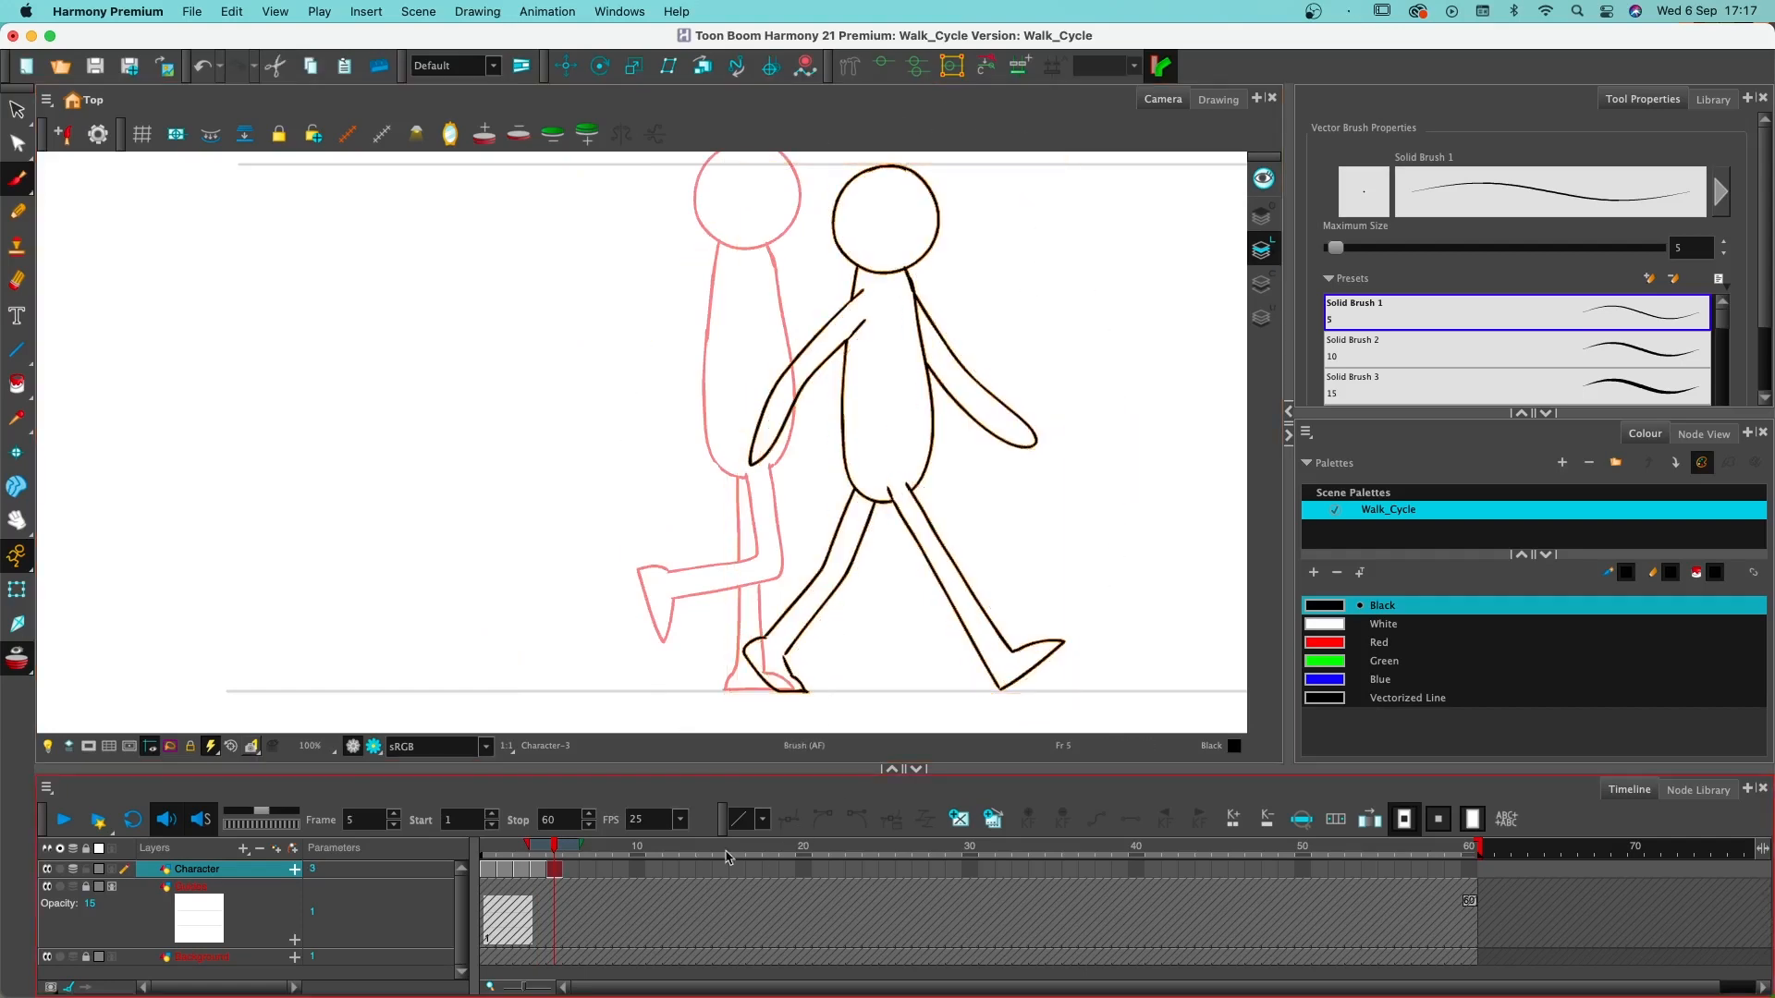
- Erase and redraw the toe of the standing foot on frame 4 to match the back foot of the frame 5 pose
left_click(539, 869)
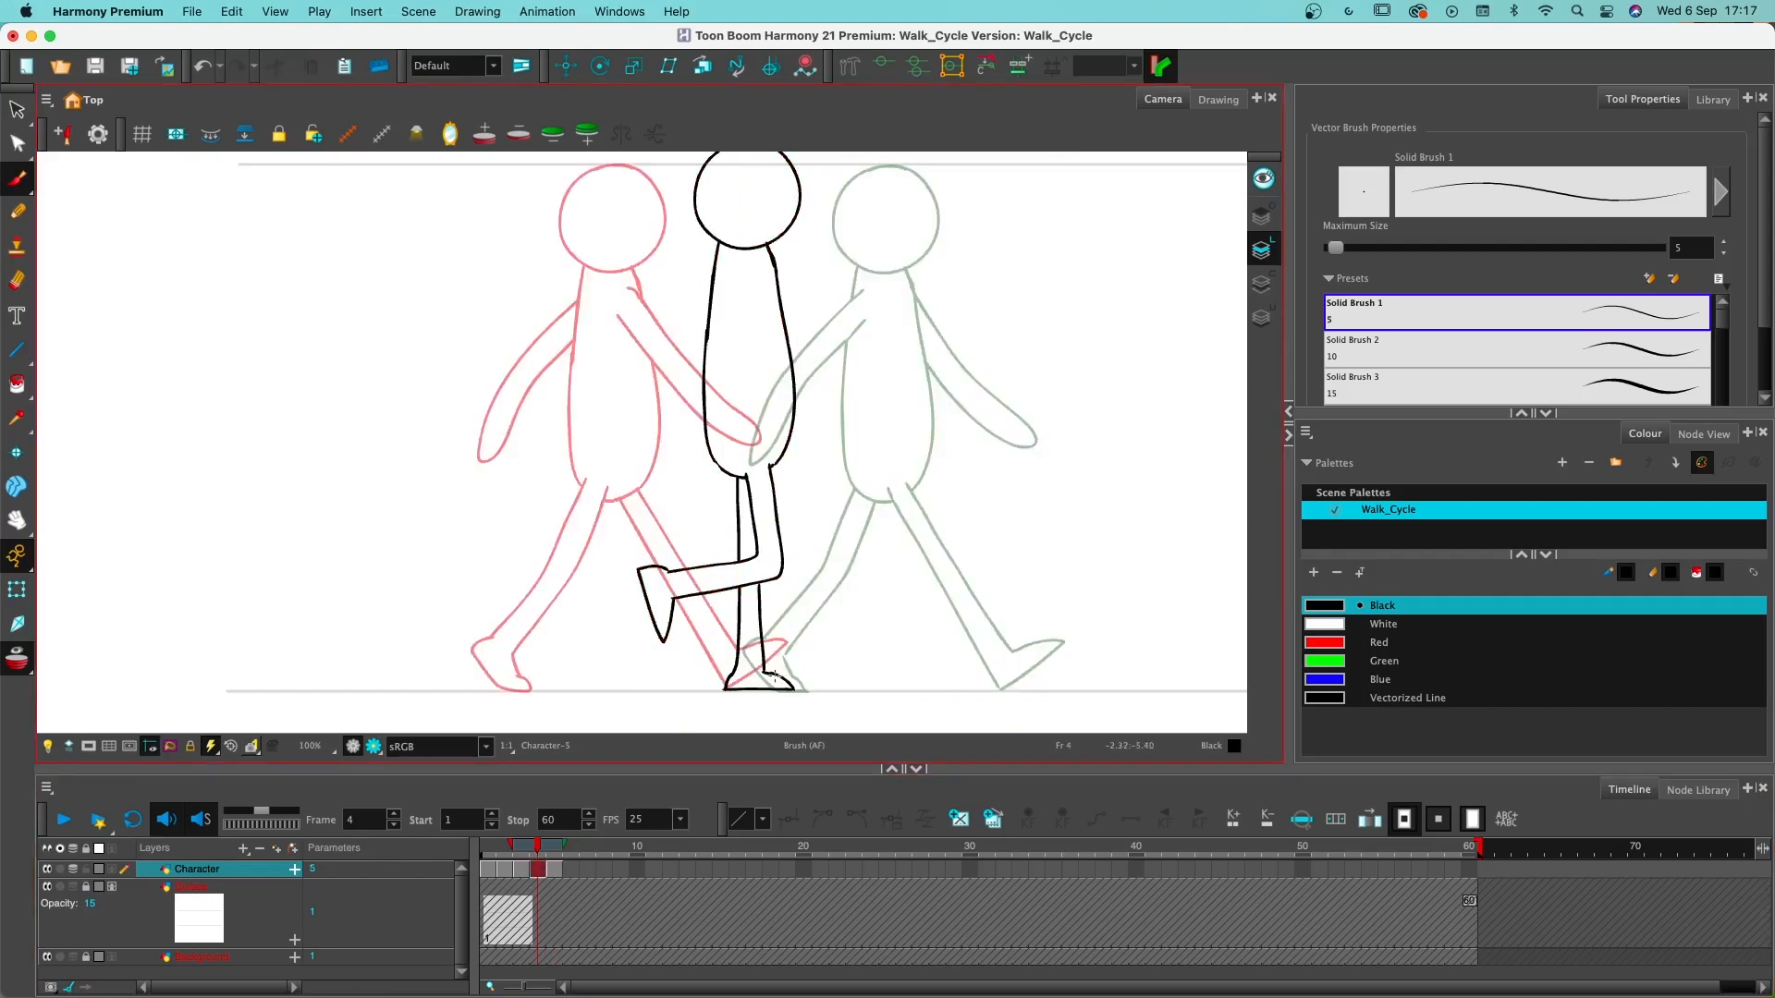
key("alt+e")
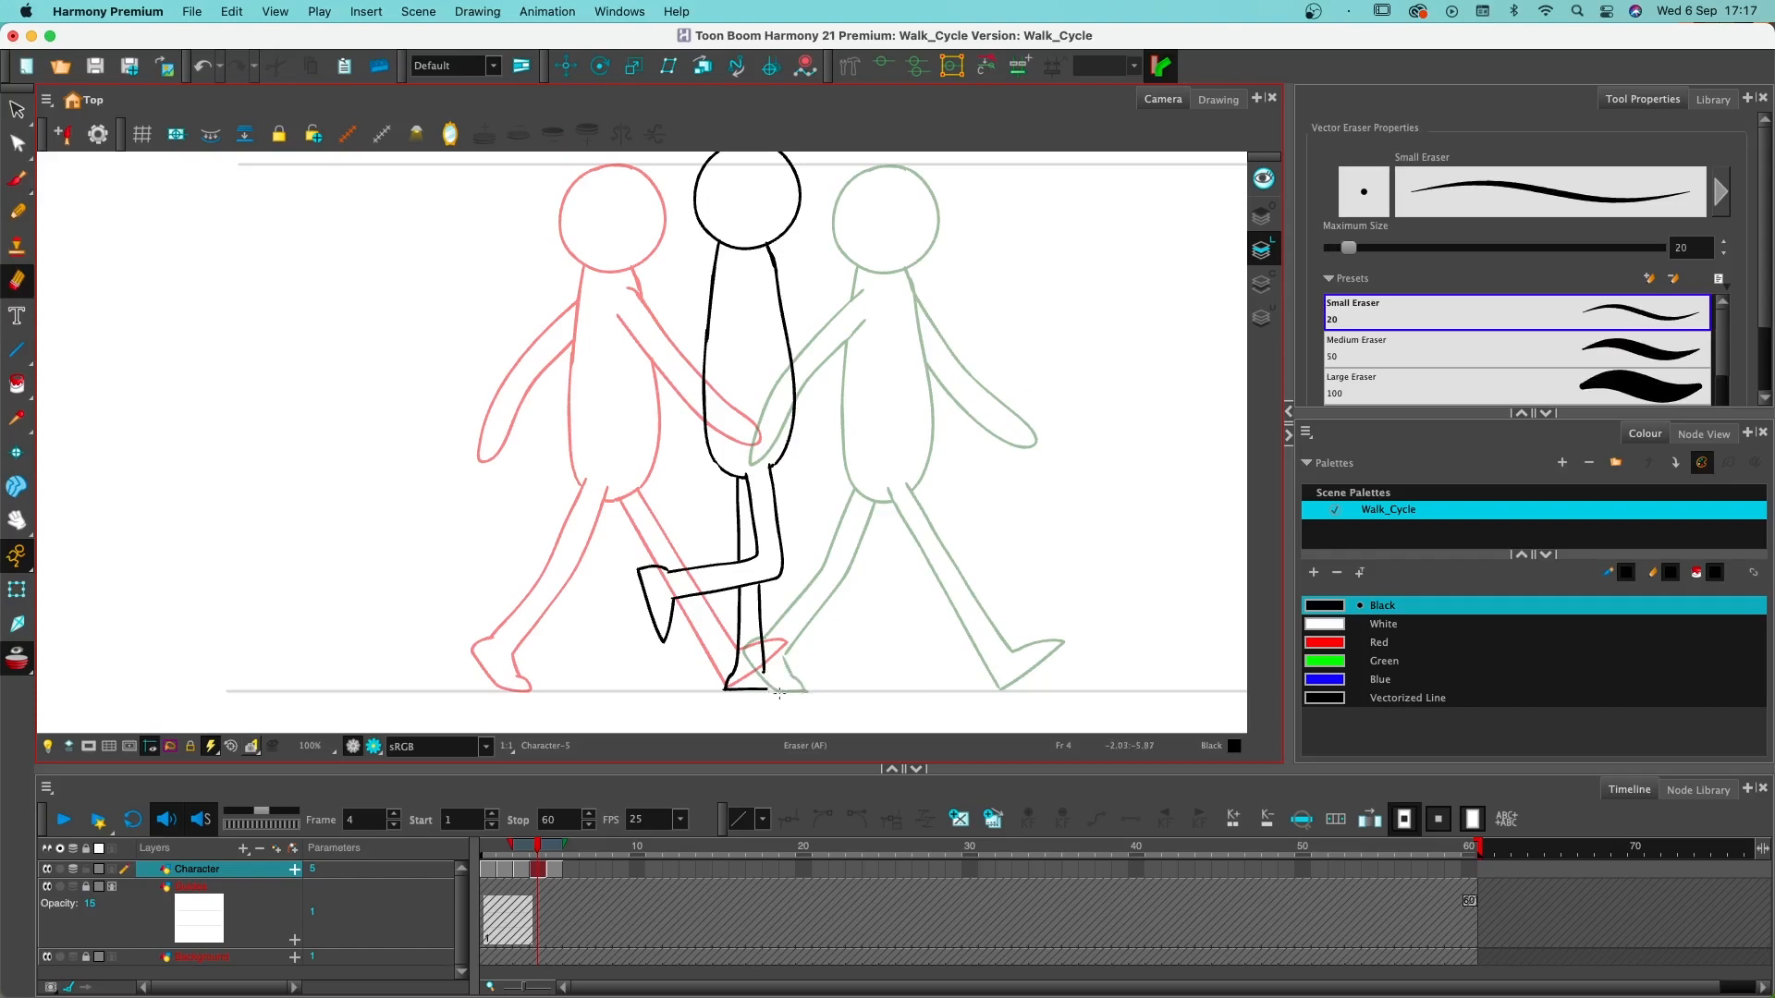
key("alt+b")
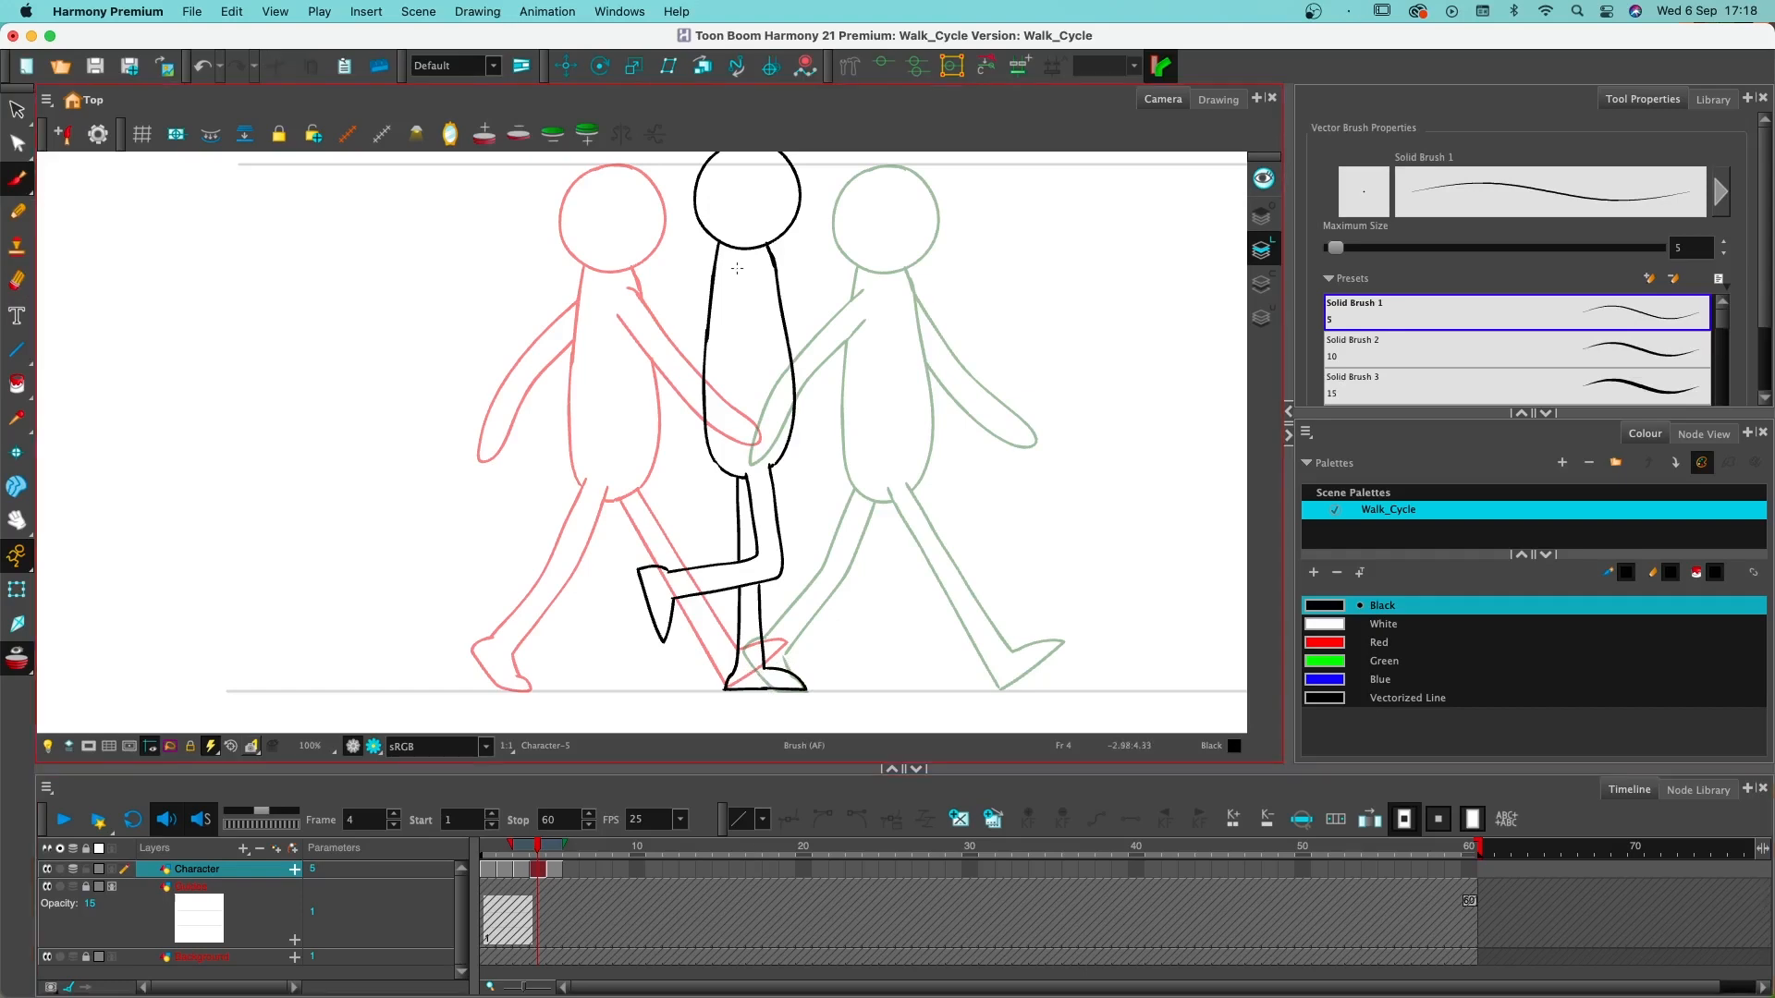
- Draw the near arm and hand hanging down over the torso on frame 4
left_click_drag(737, 268, 735, 431)
key("super+z")
mouse_move(739, 265)
left_mouse_down()
mouse_move(719, 391)
mouse_move(754, 518)
mouse_move(760, 265)
left_mouse_up()
- Erase the lines crossing the near hand on frame 4 and draw the far hand's tip behind the torso
key("alt+e")
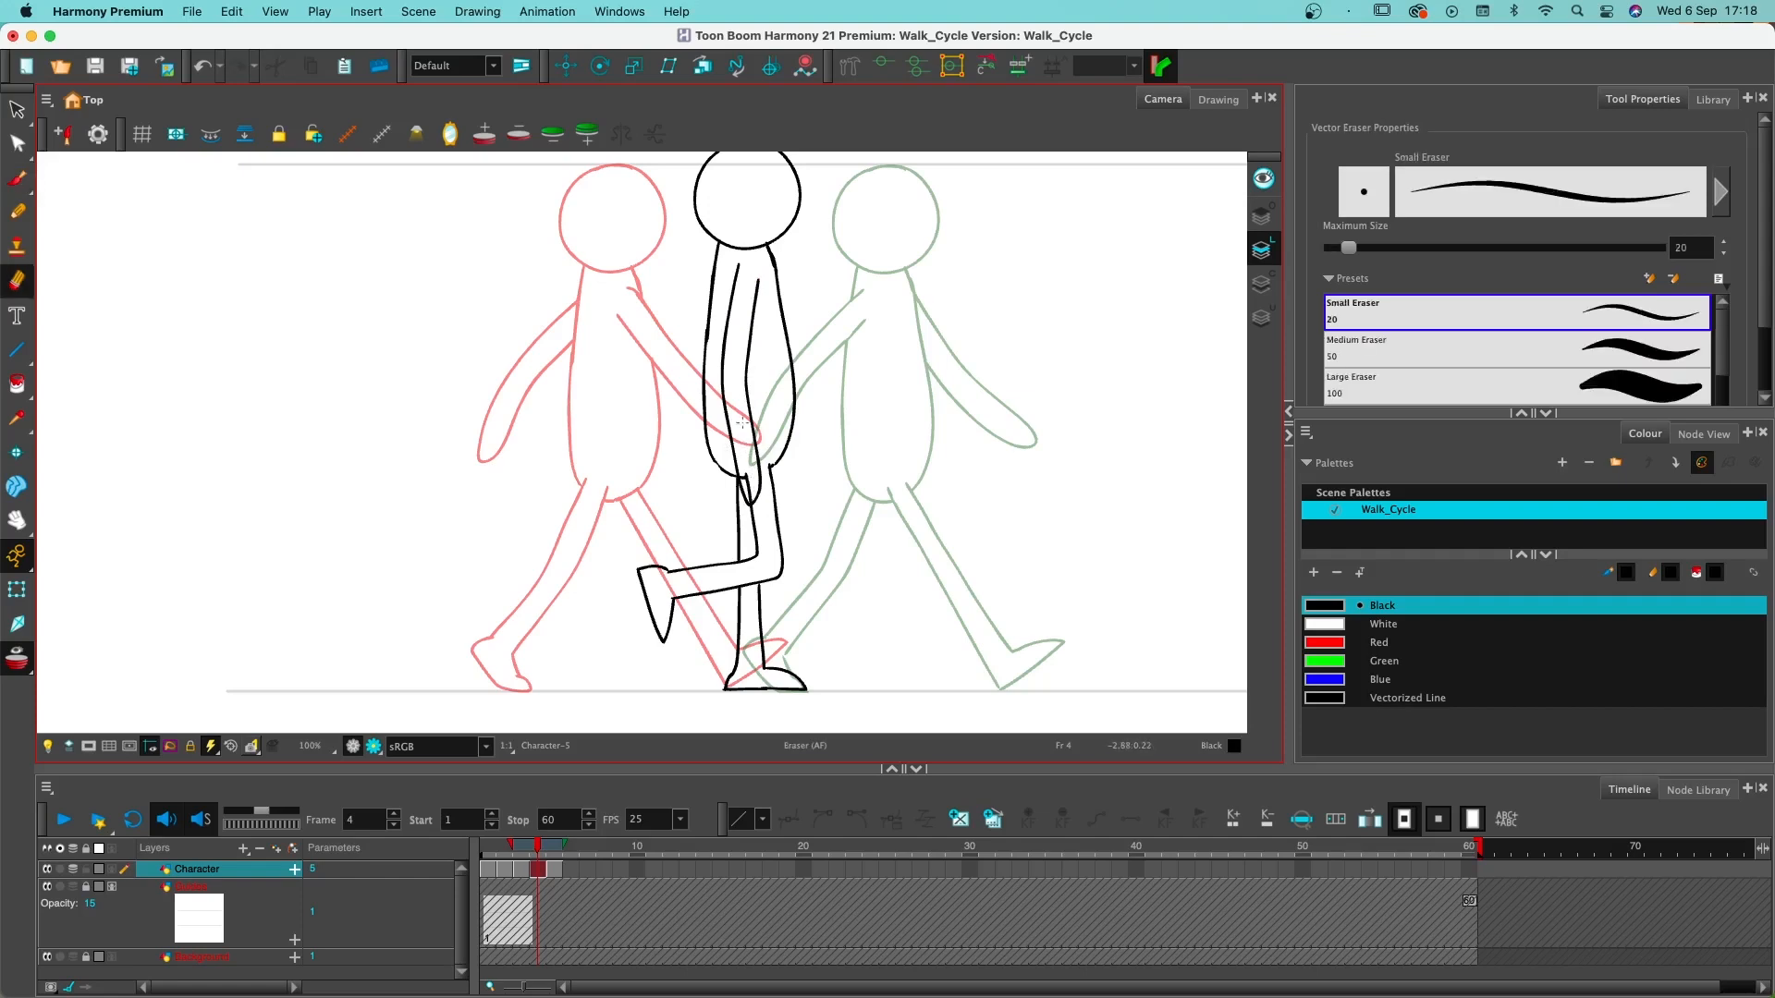
left_click_drag(737, 264, 737, 267)
key("alt+b")
mouse_move(746, 477)
left_mouse_down()
mouse_move(752, 493)
mouse_move(747, 476)
left_mouse_up()
key("alt+s")
key("alt+e")
key("super+z")
key("alt+b")
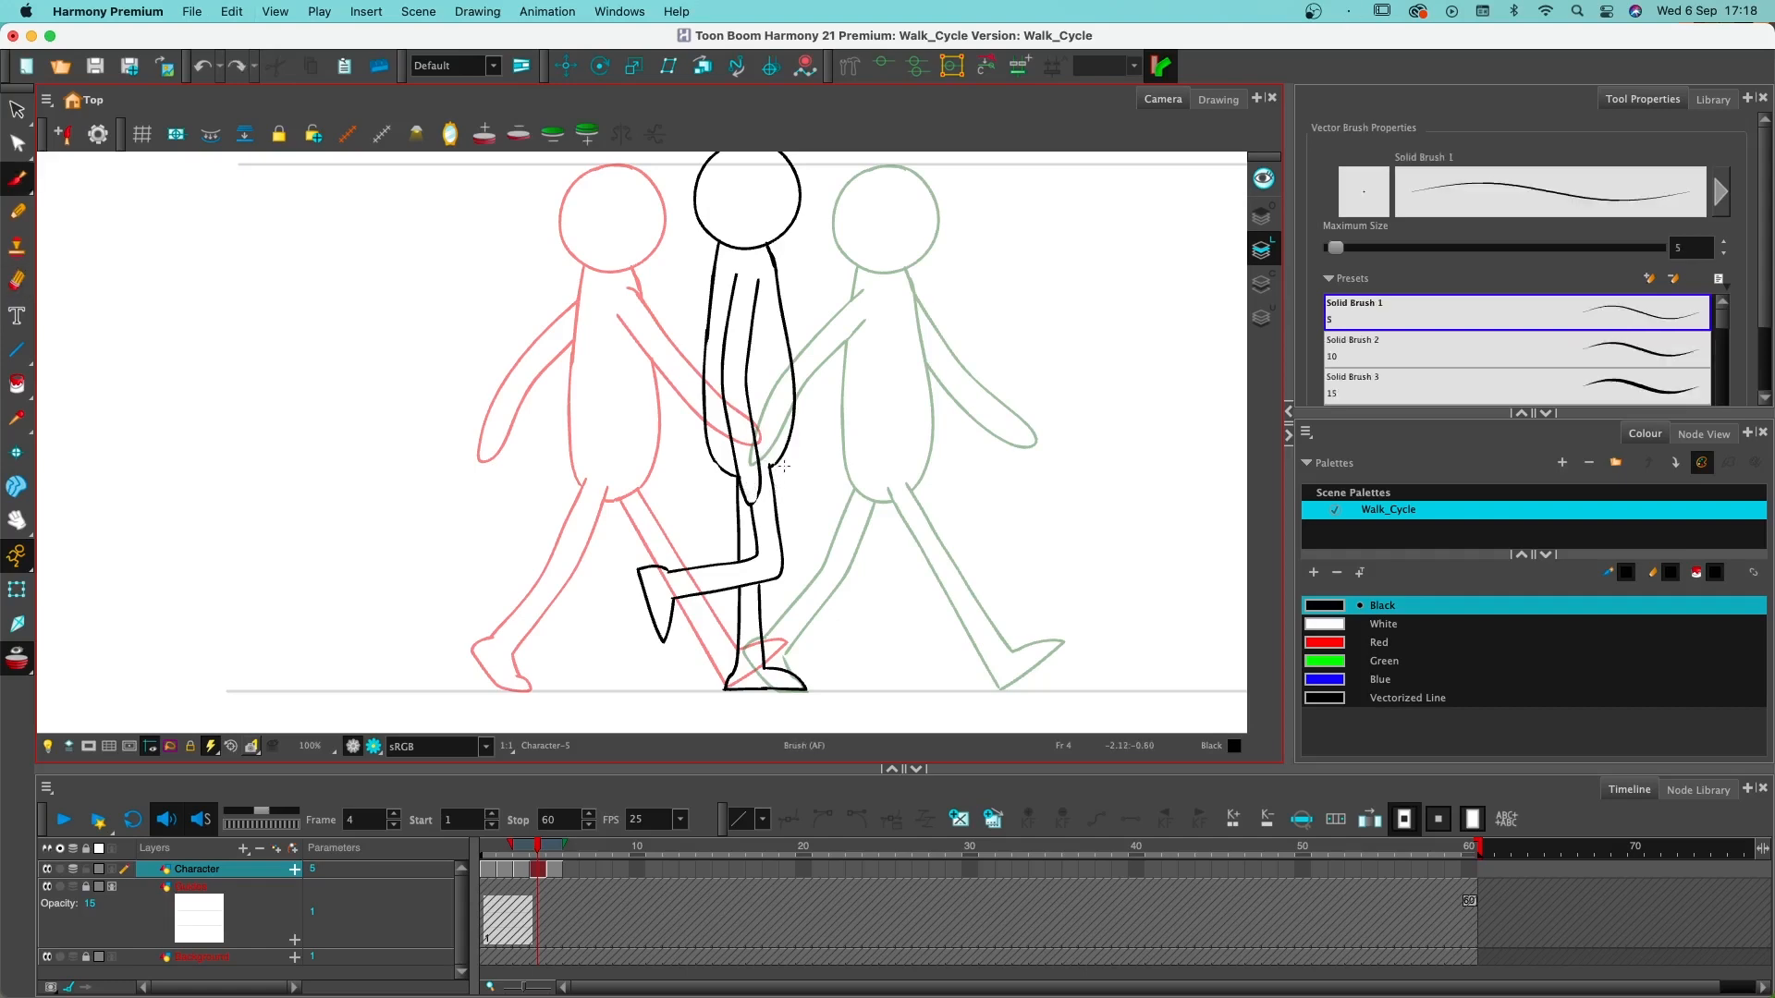
left_click_drag(784, 484, 768, 506)
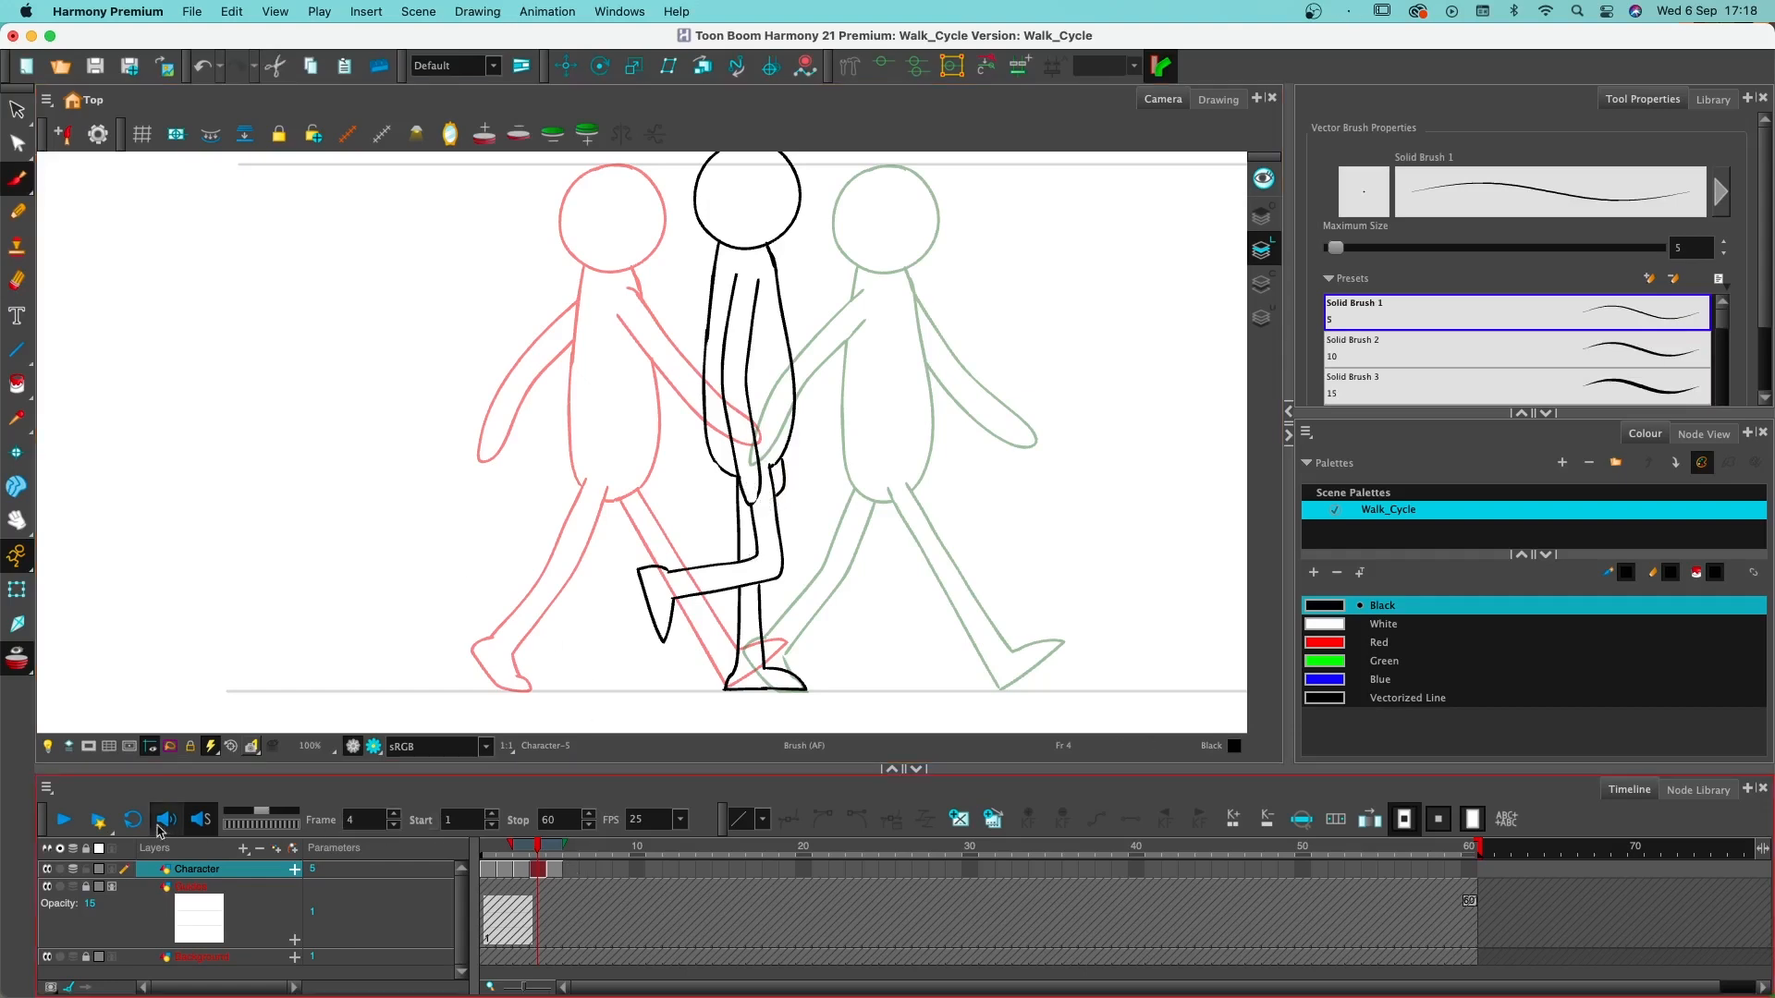
- With onion skinning off, shift the Character drawings from frame 2 onward one frame later and create an empty drawing on frame 2
key("alt+o")
mouse_move(539, 846)
left_mouse_down()
mouse_move(491, 849)
mouse_move(558, 847)
mouse_move(482, 843)
mouse_move(523, 876)
left_mouse_up()
left_click(502, 875)
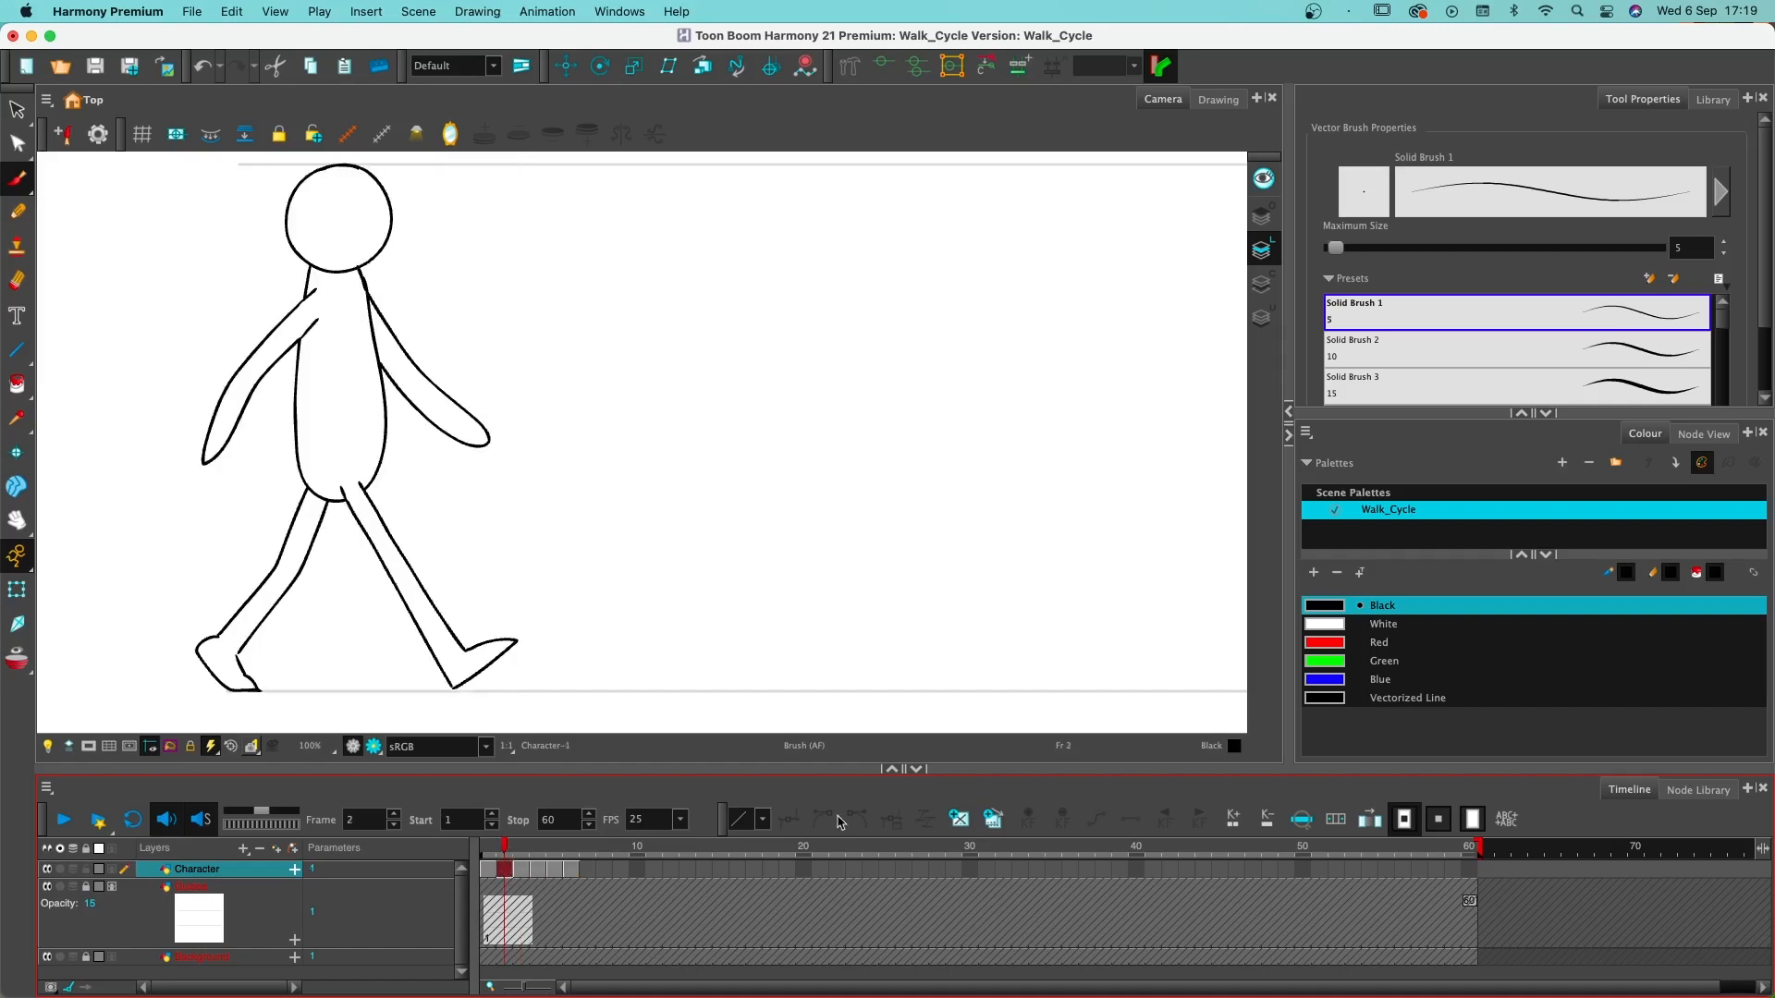
left_click(958, 819)
- Shift the Character drawings from frame 4 onward one frame later and create an empty drawing on frame 4
mouse_move(499, 846)
left_mouse_down()
mouse_move(521, 848)
mouse_move(488, 848)
mouse_move(506, 850)
left_mouse_up()
left_click(524, 850)
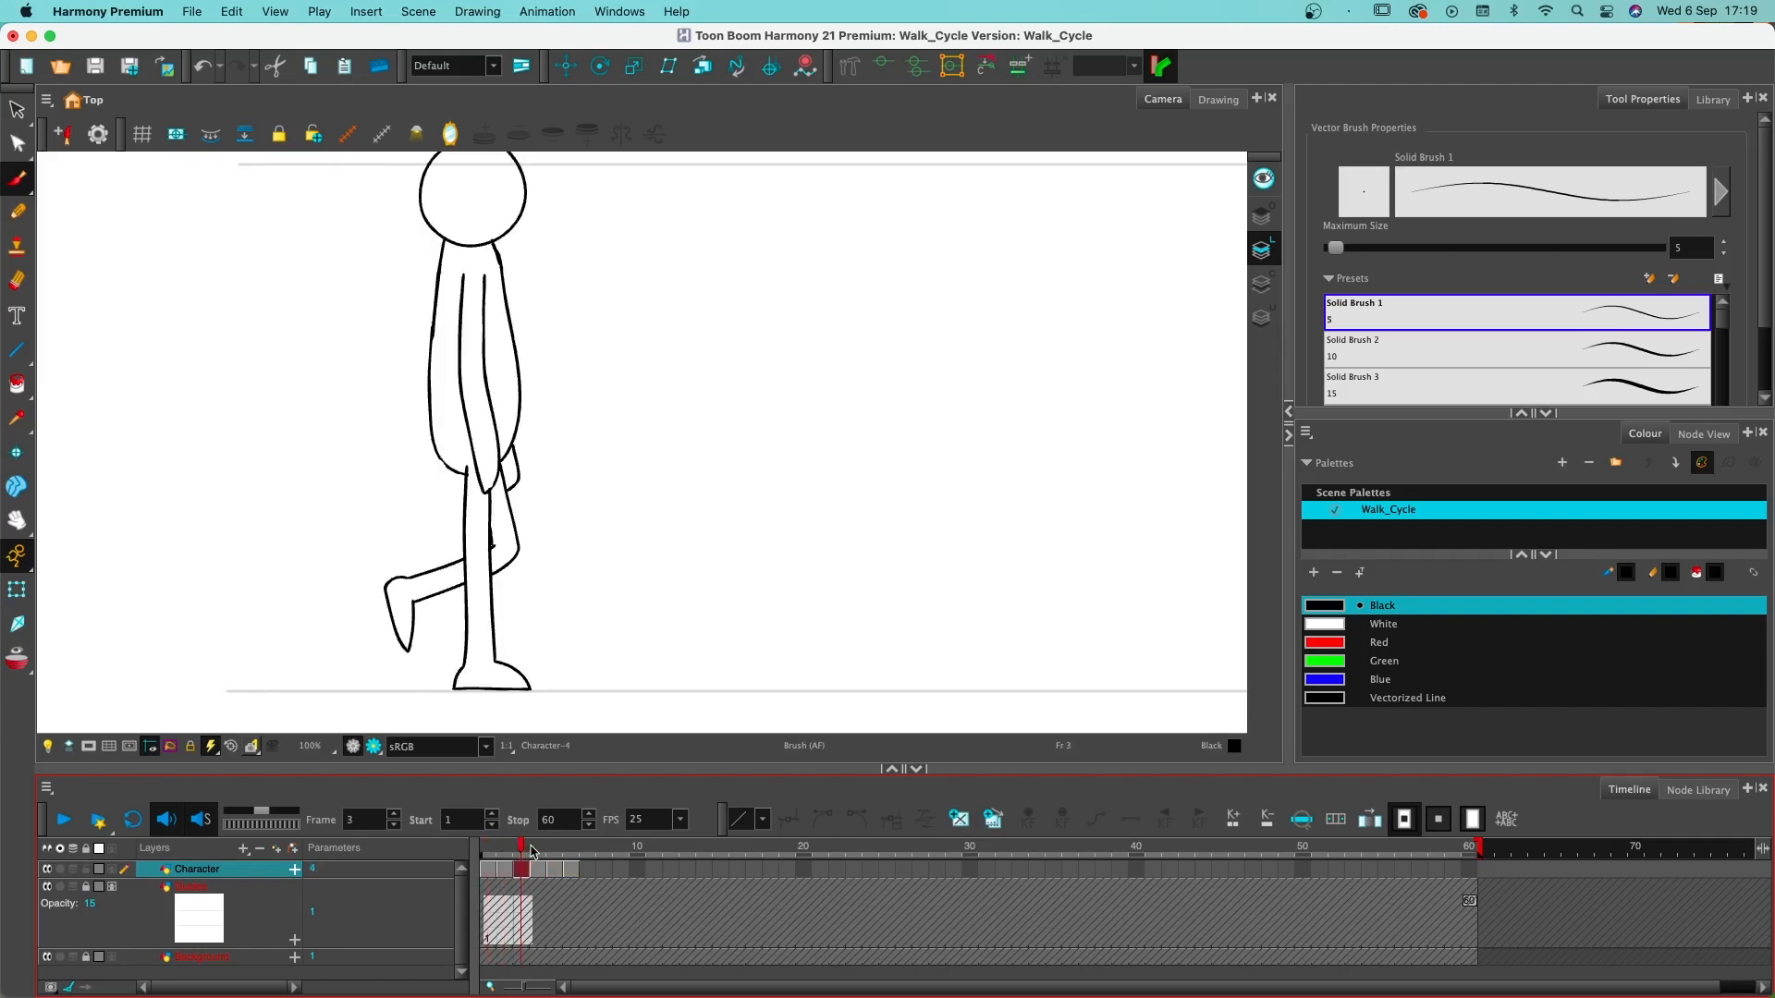
left_click(535, 872)
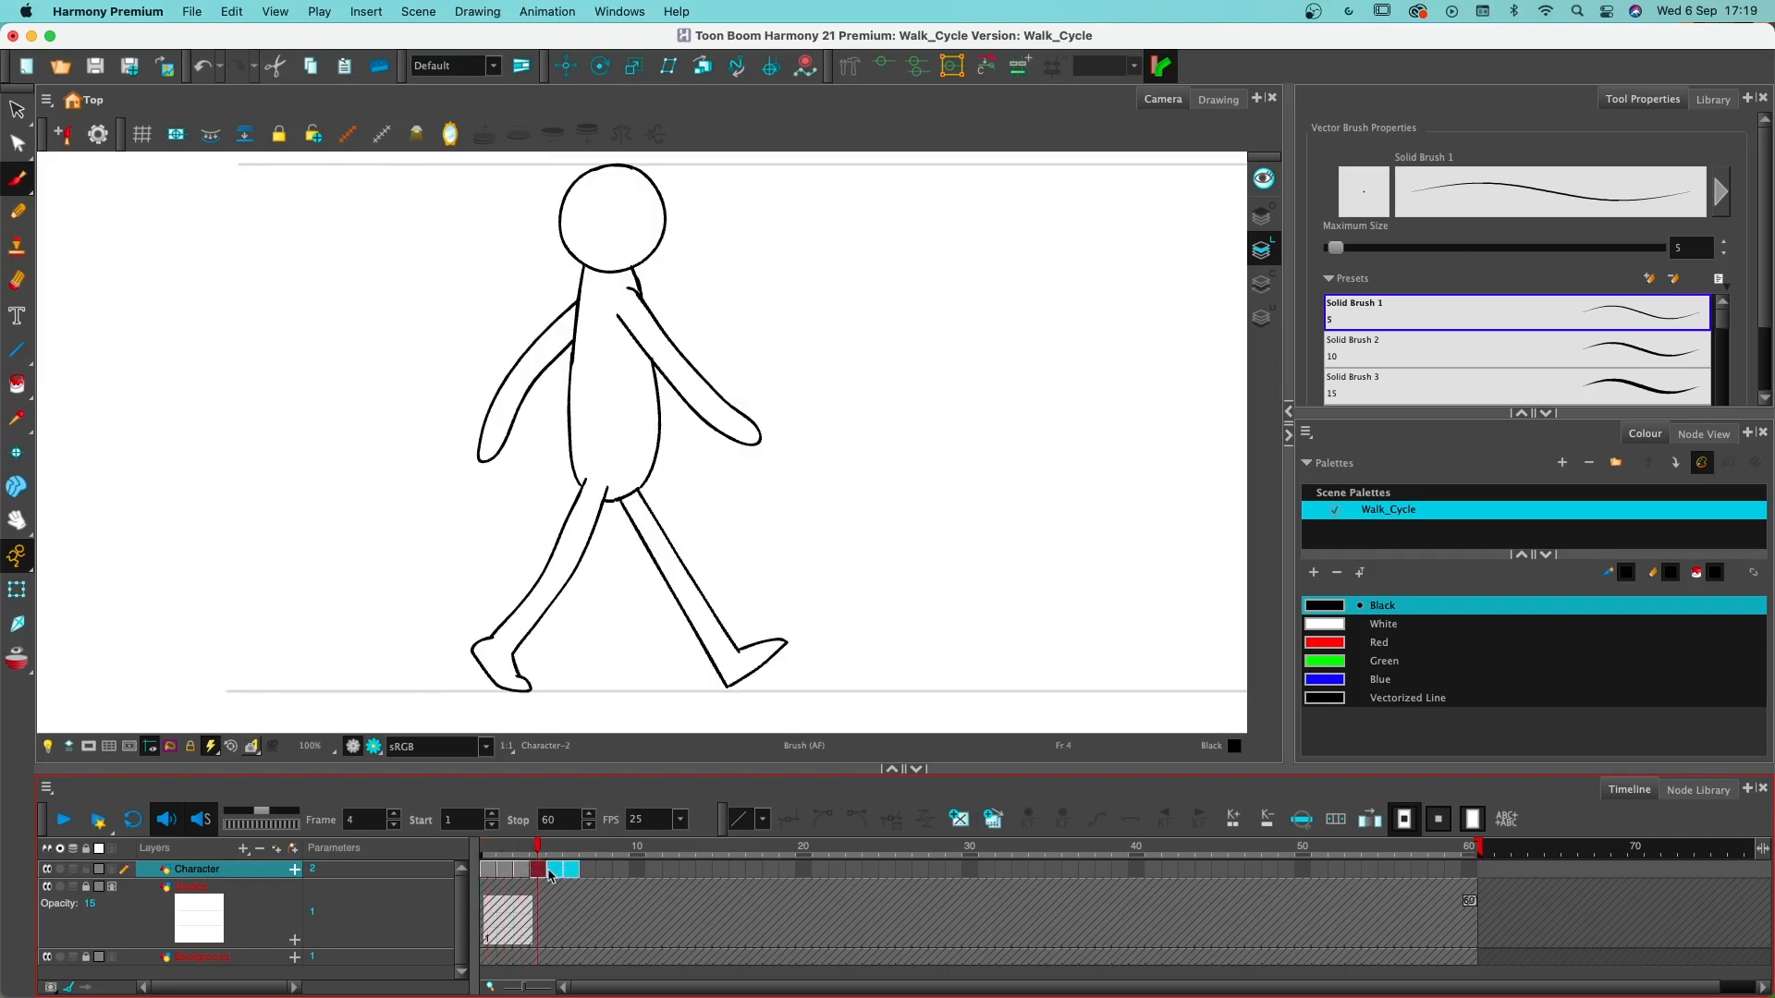
left_click_drag(551, 871, 567, 872)
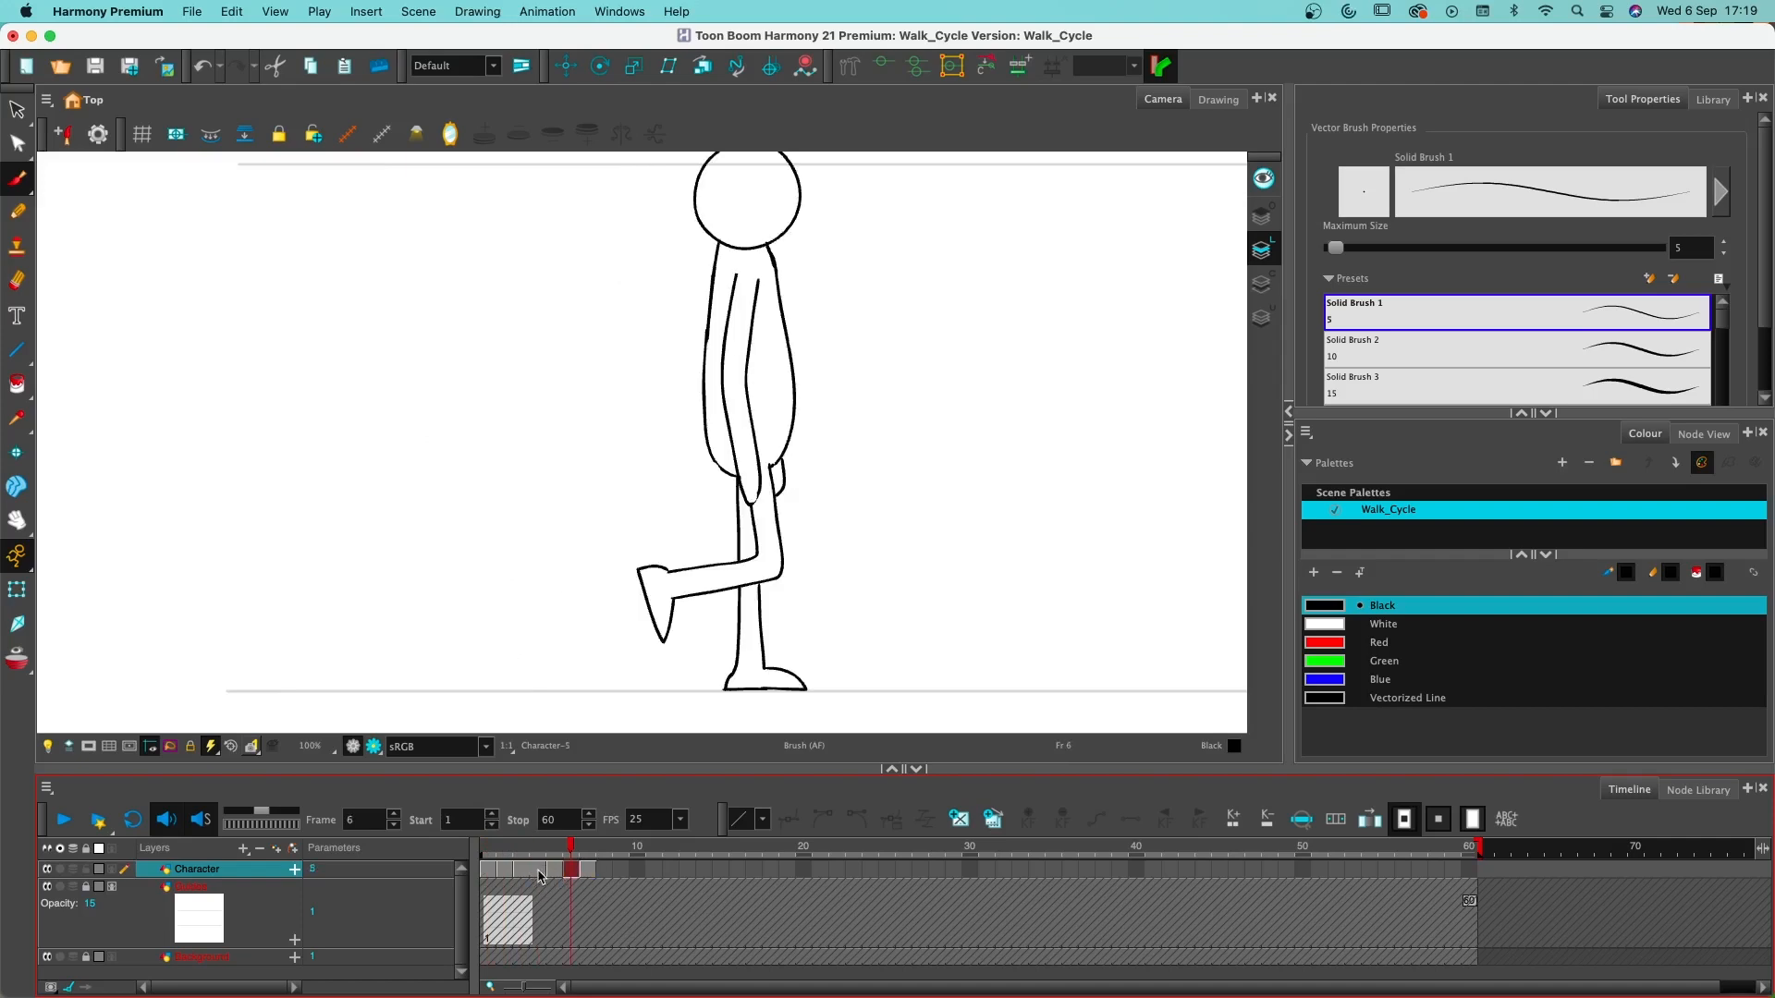
left_click(538, 871)
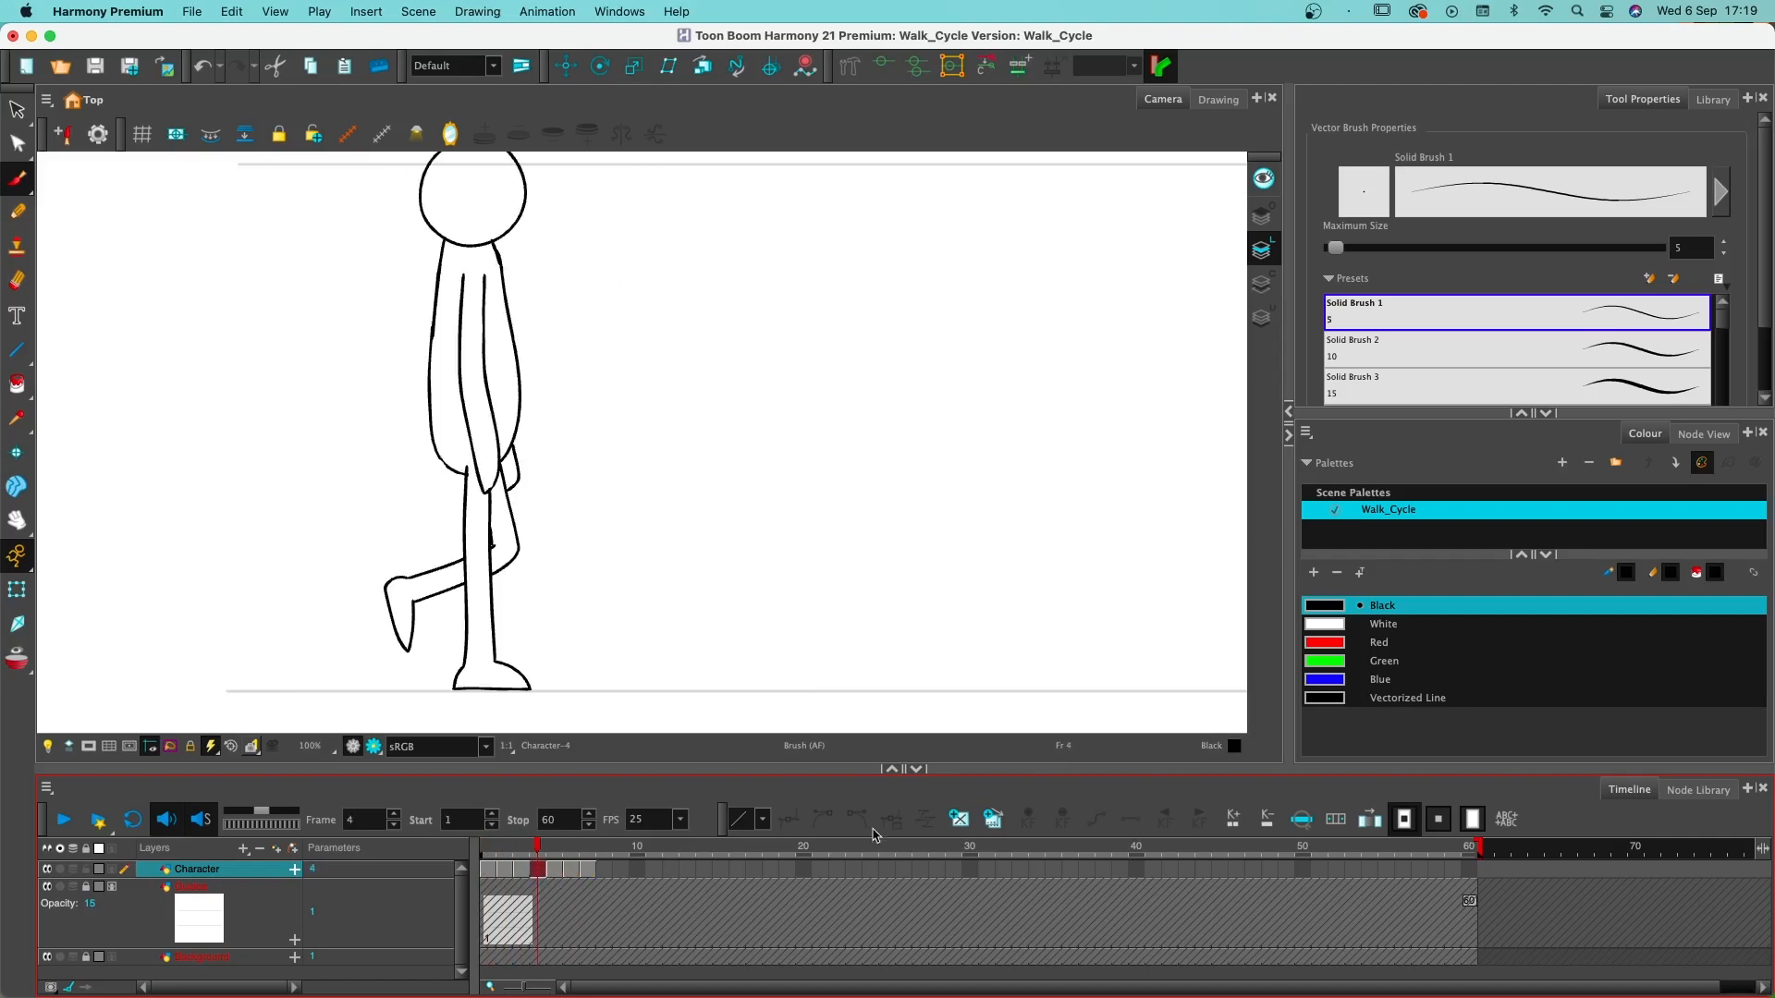
- Shift the Character drawings from frame 6 onward one frame later and create an empty drawing on frame 6
left_click(516, 853)
left_click_drag(516, 853, 585, 872)
left_click(572, 873)
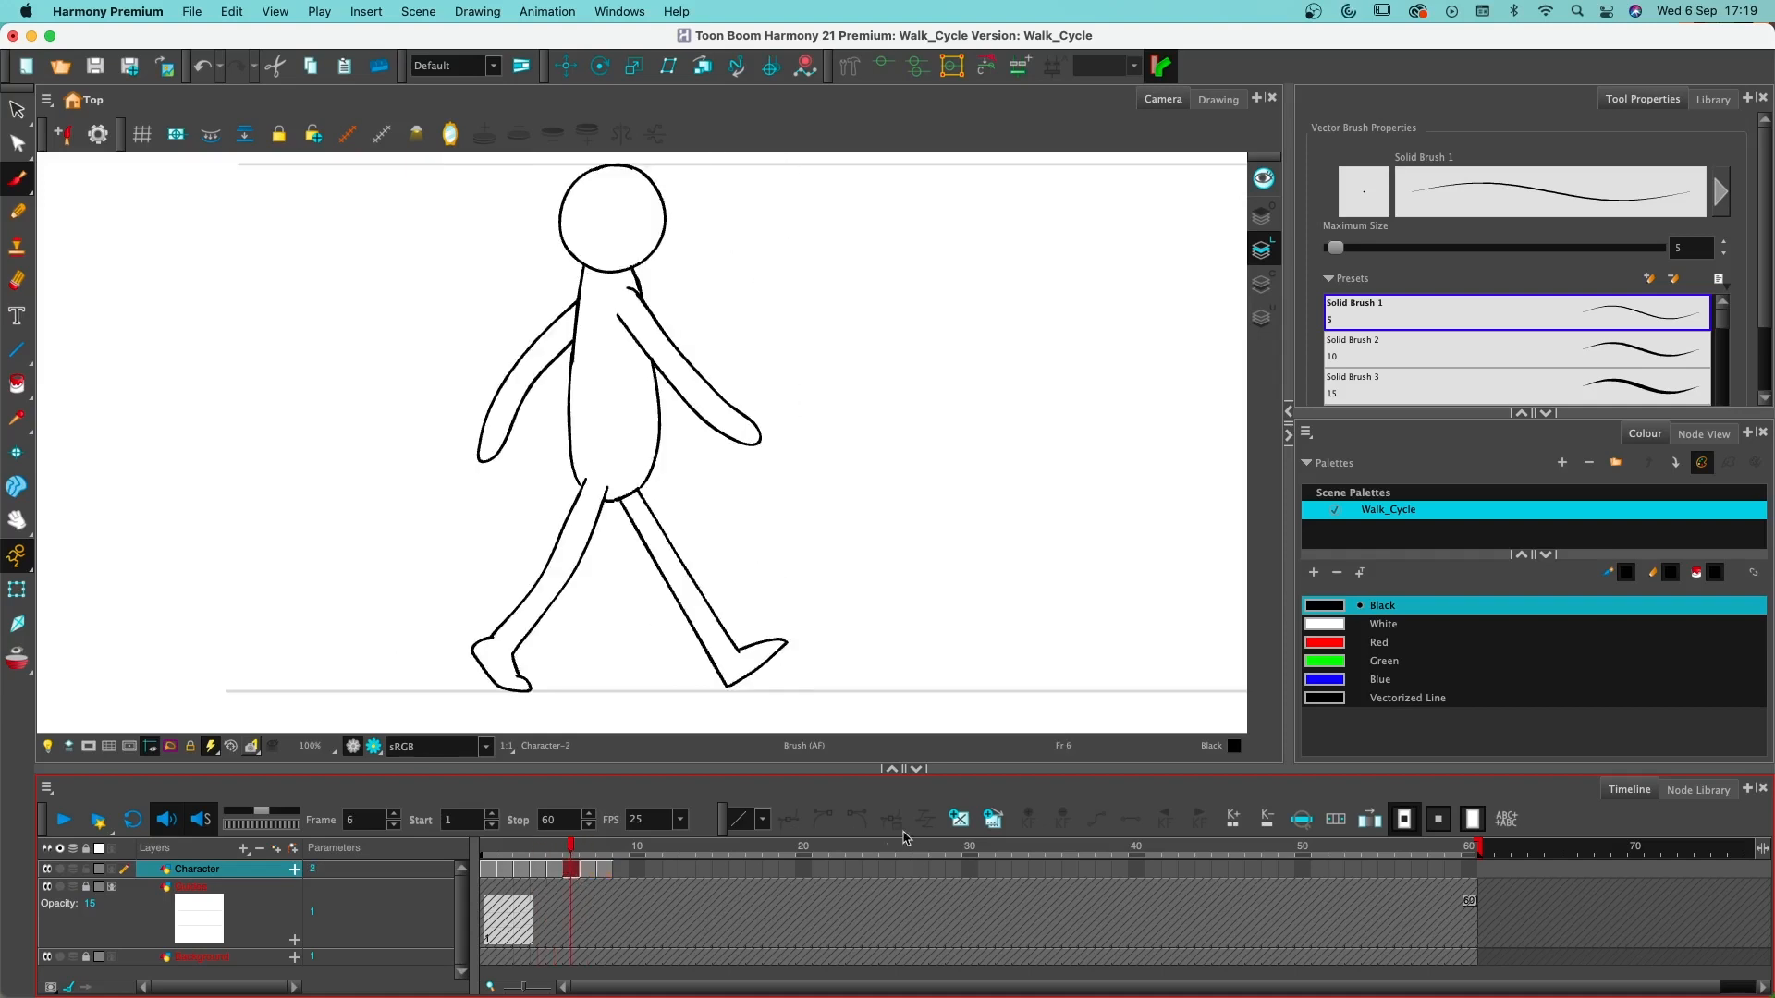
left_click(962, 819)
left_click(552, 854)
left_click_drag(556, 854, 570, 858)
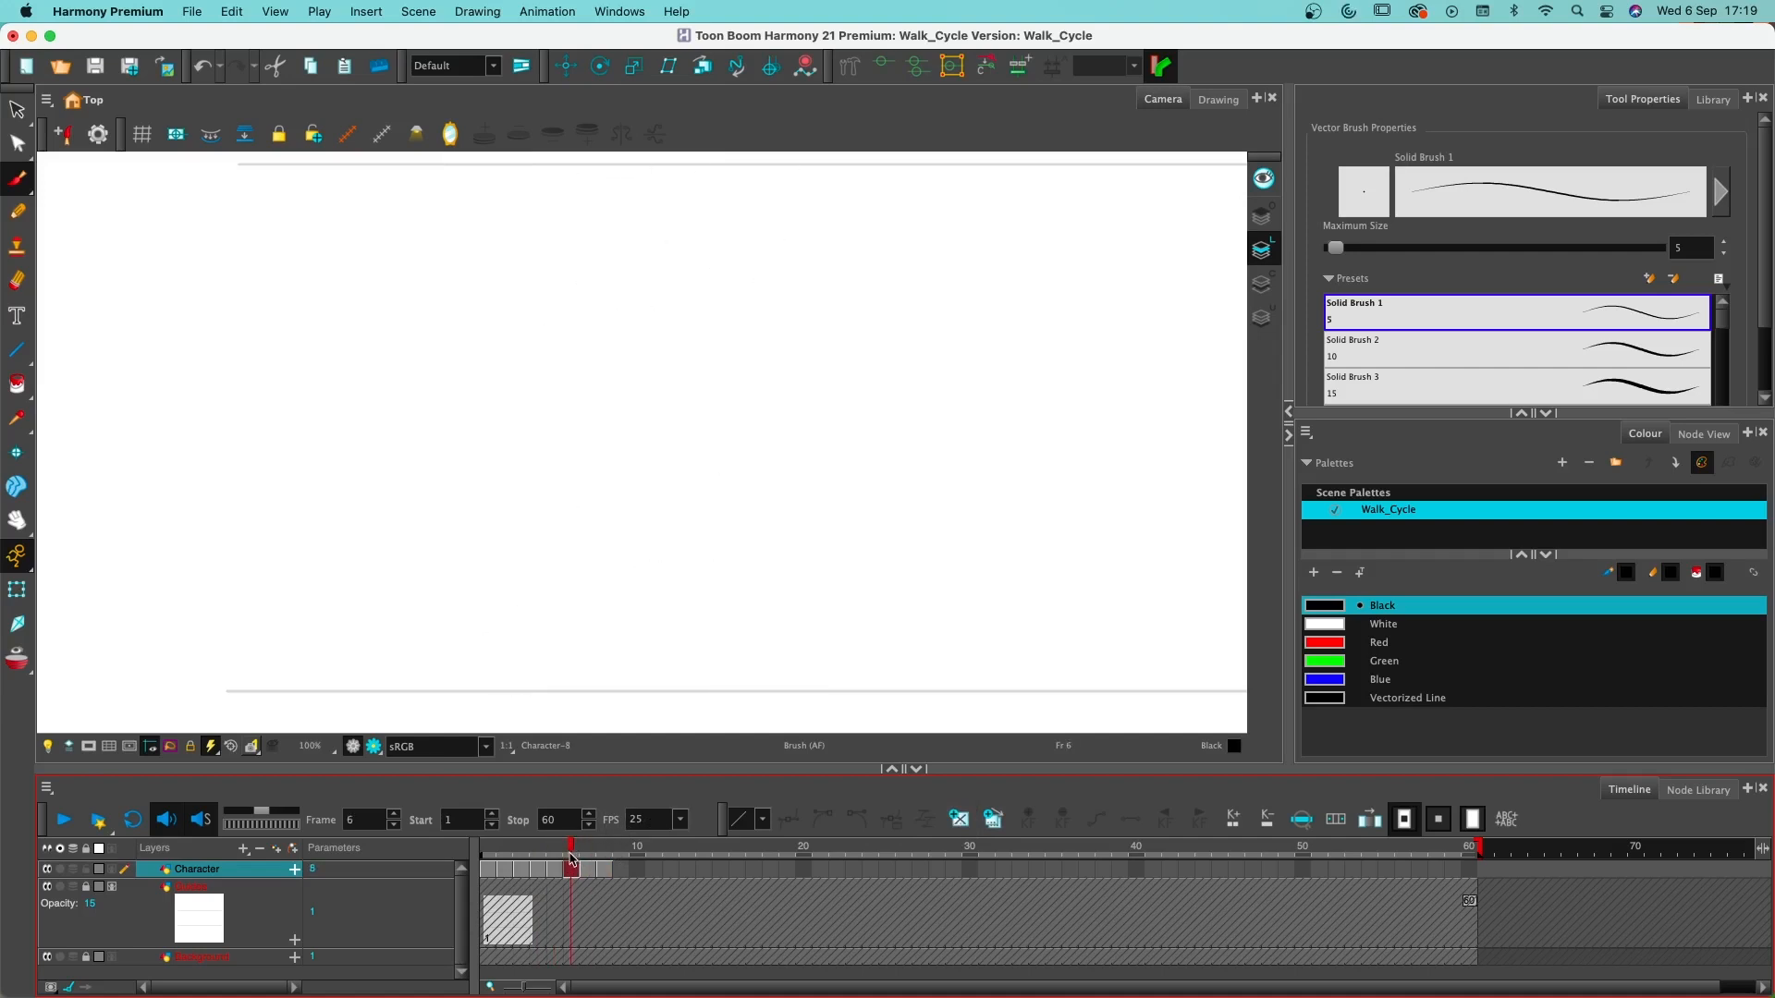
- Shift the Character drawing on frame 8 one frame later and create an empty drawing on frame 8
left_click(592, 870)
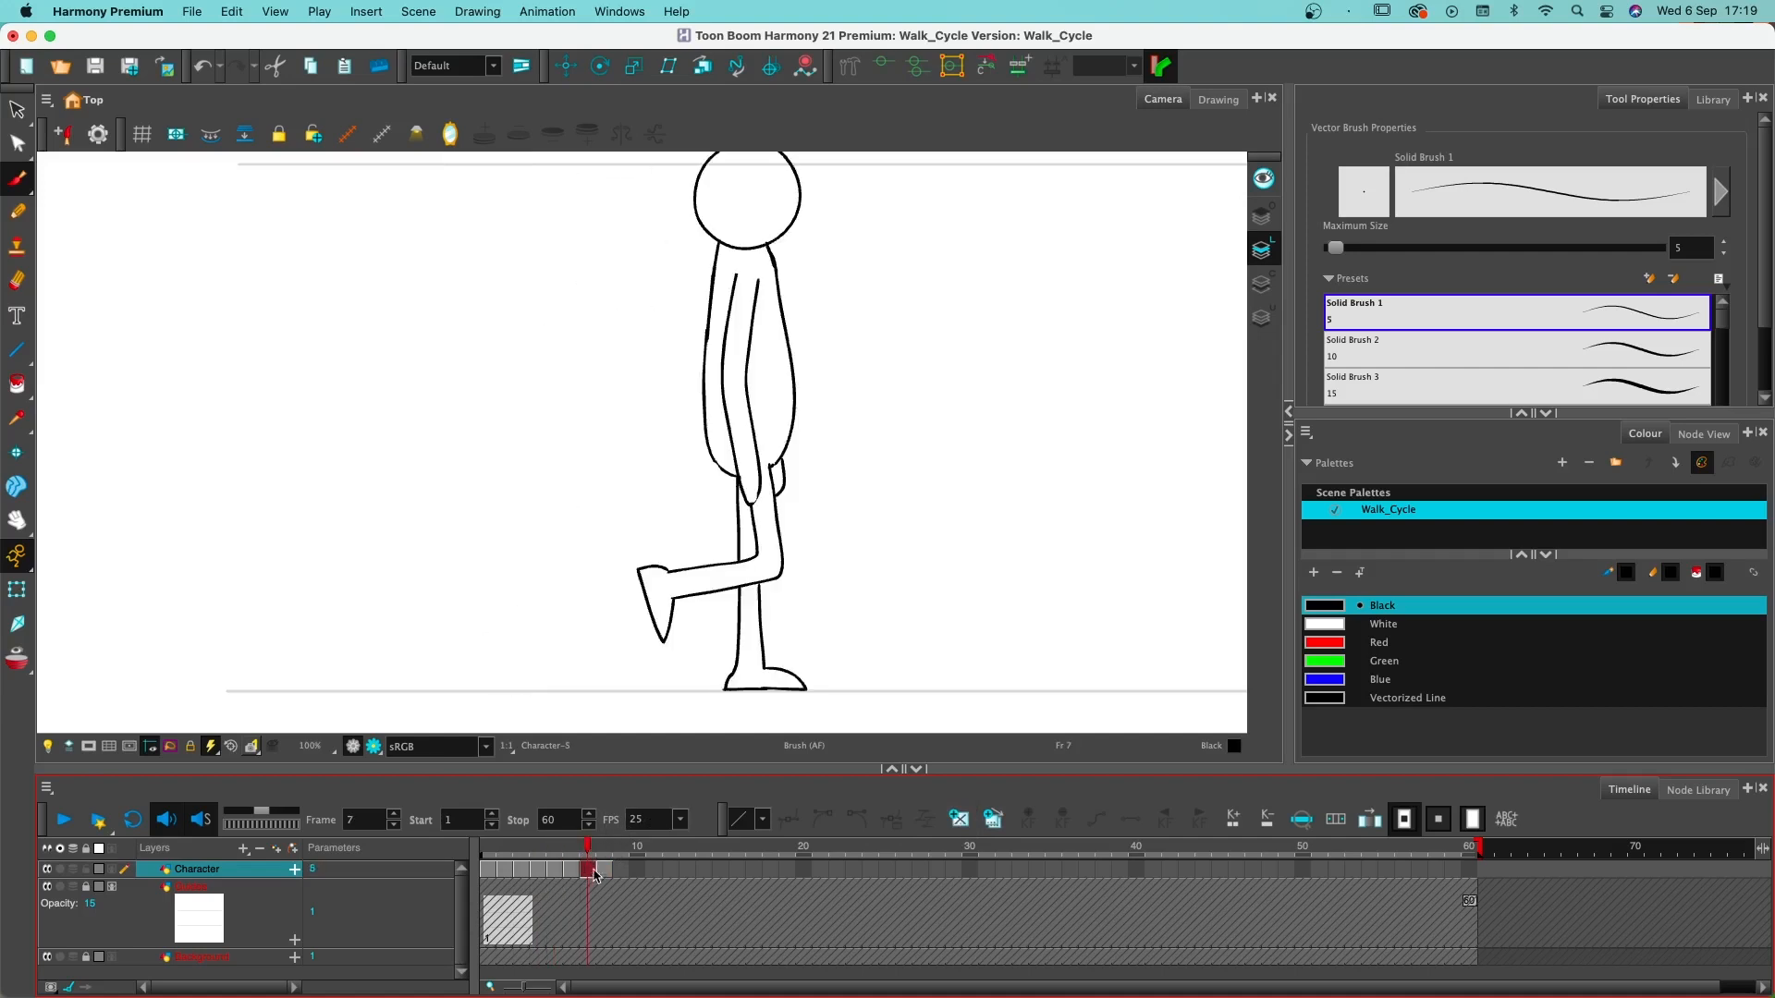
left_click(607, 872)
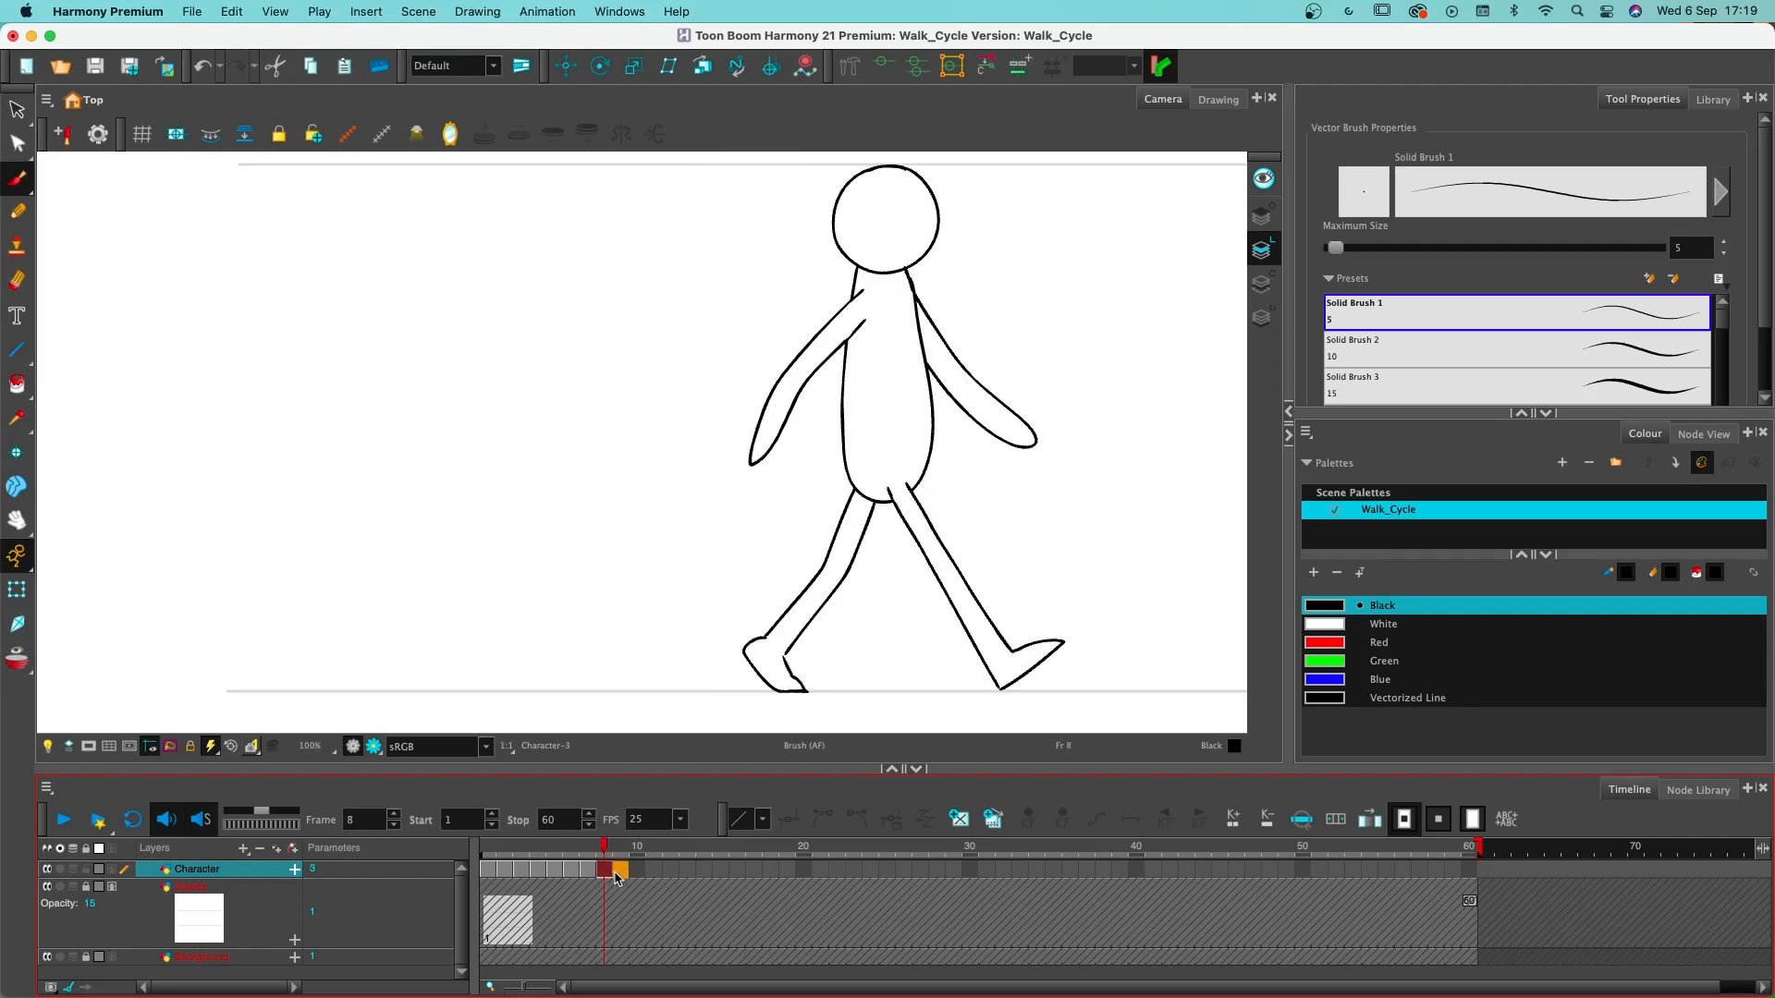
left_click_drag(618, 879, 621, 876)
left_click(604, 873)
left_click(960, 821)
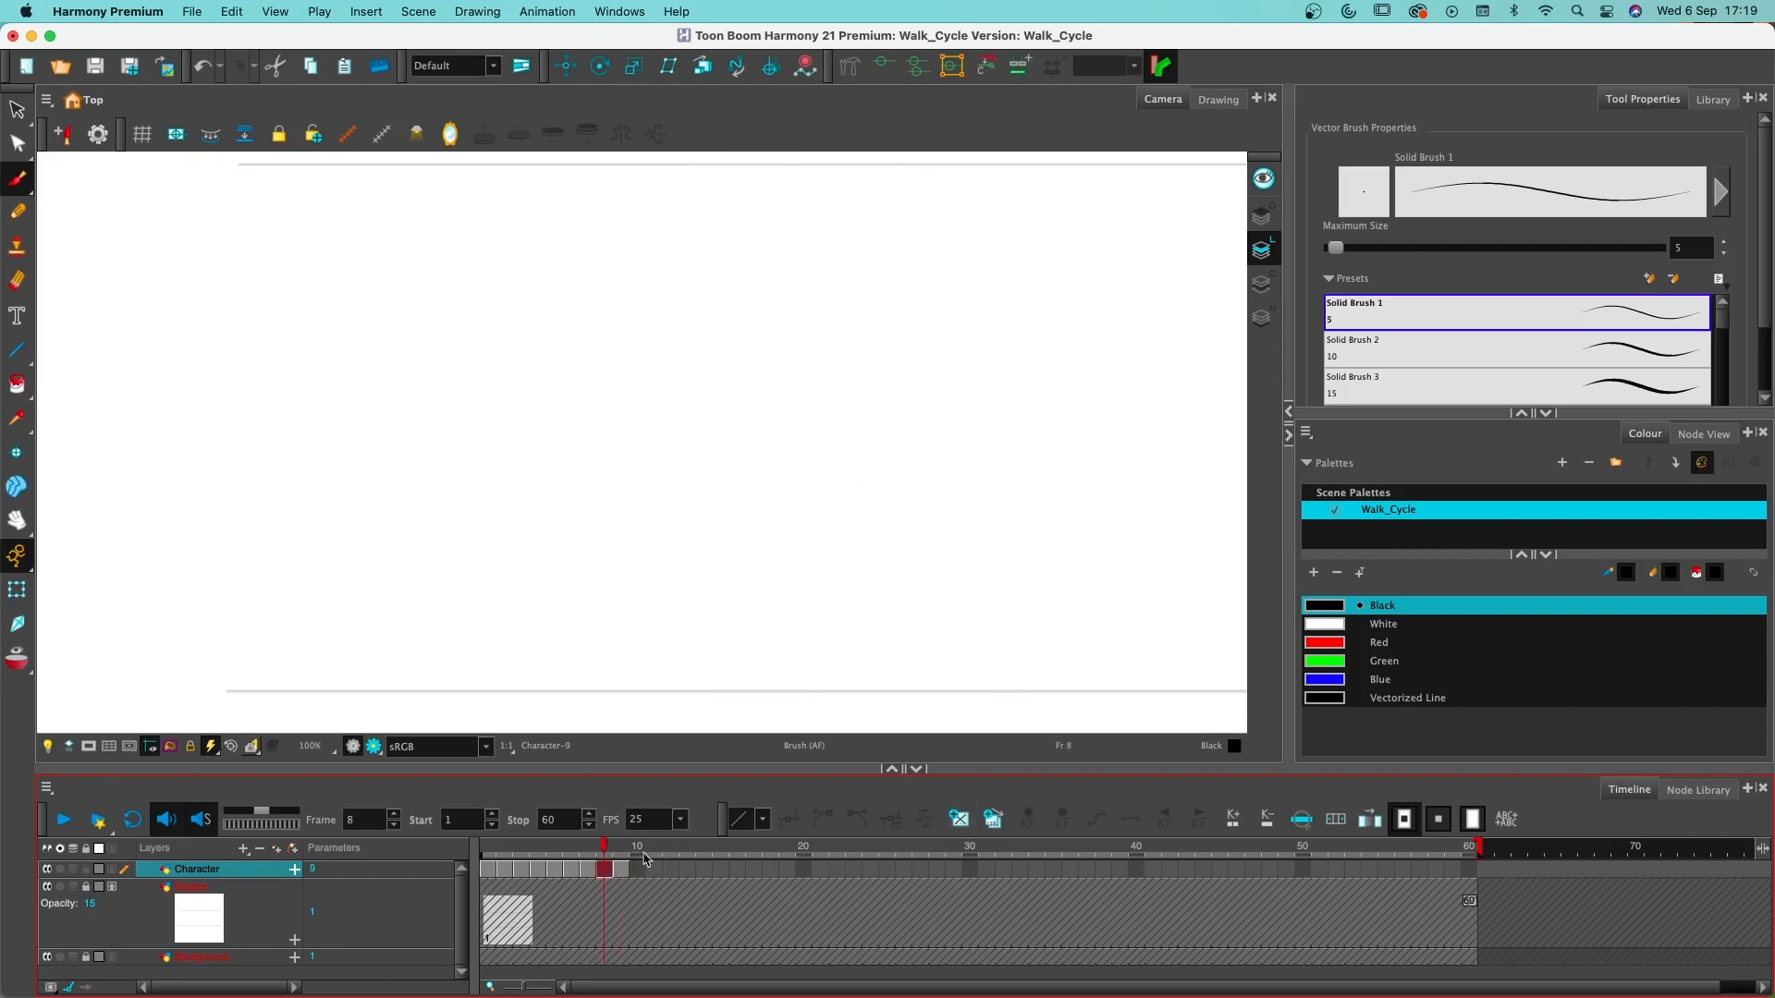
mouse_move(603, 854)
left_mouse_down()
mouse_move(623, 849)
mouse_move(485, 849)
mouse_move(602, 848)
mouse_move(532, 841)
mouse_move(549, 843)
left_mouse_up()
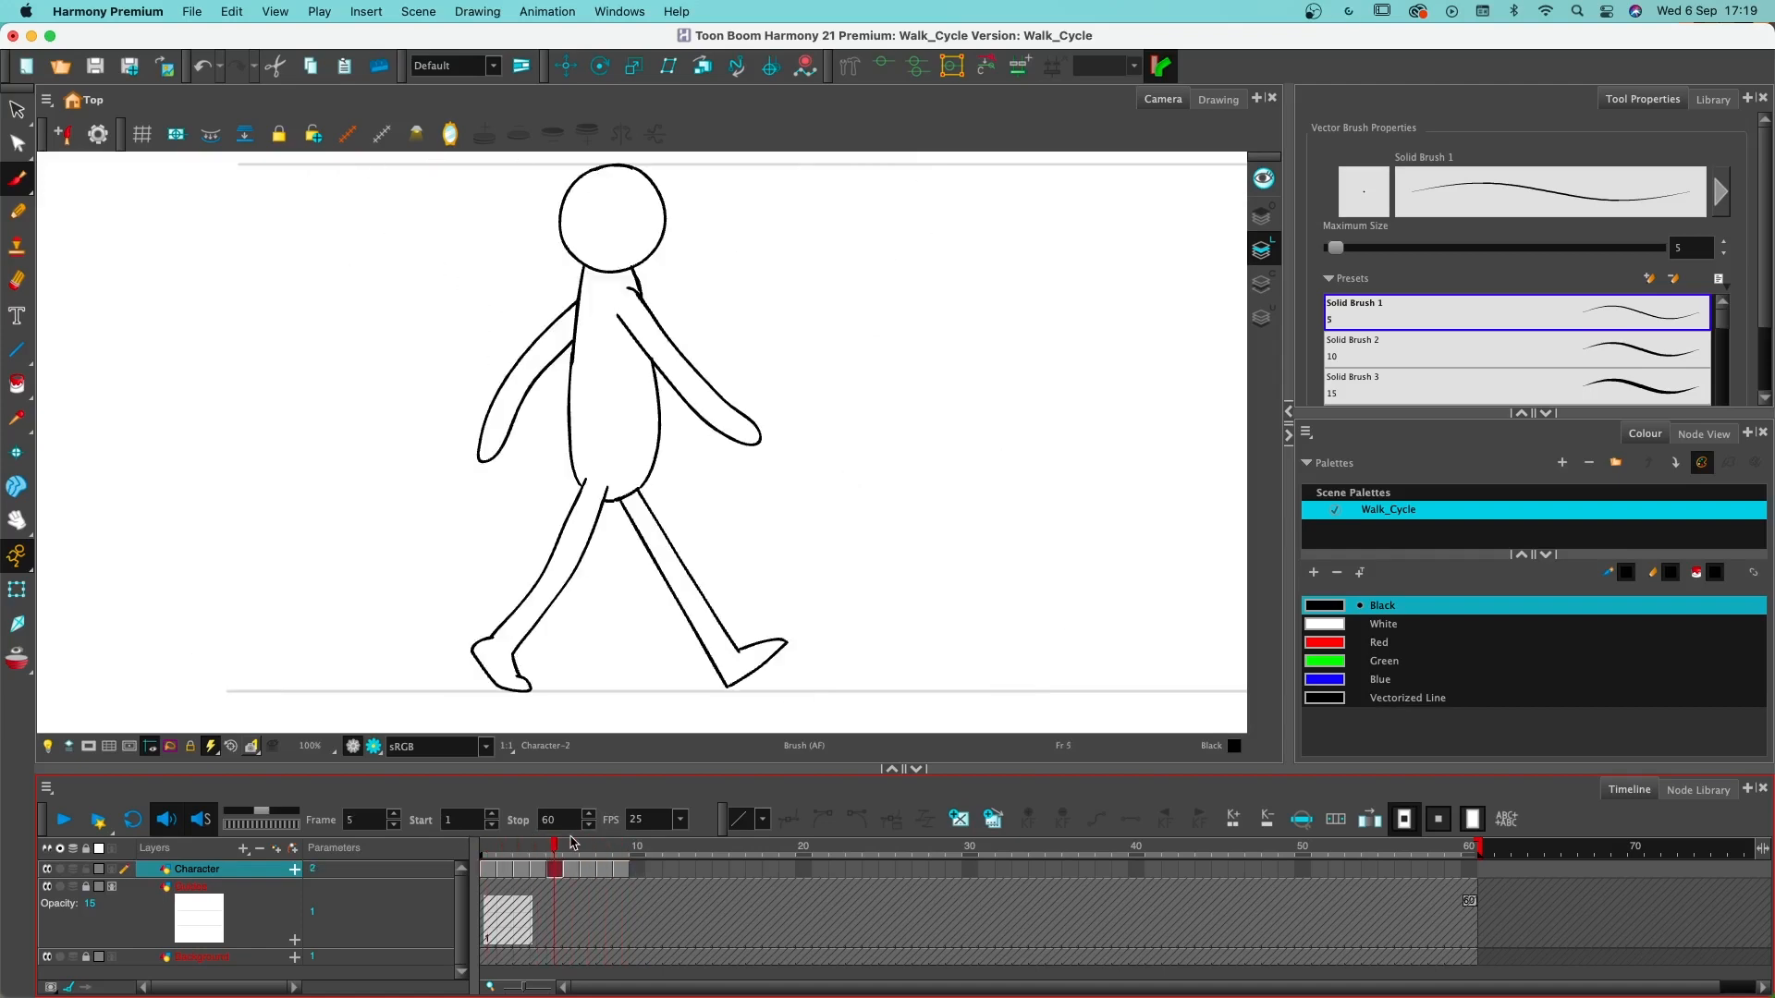
- Turn on onion skinning and go to the empty Character drawing on frame 2
left_click(16, 658)
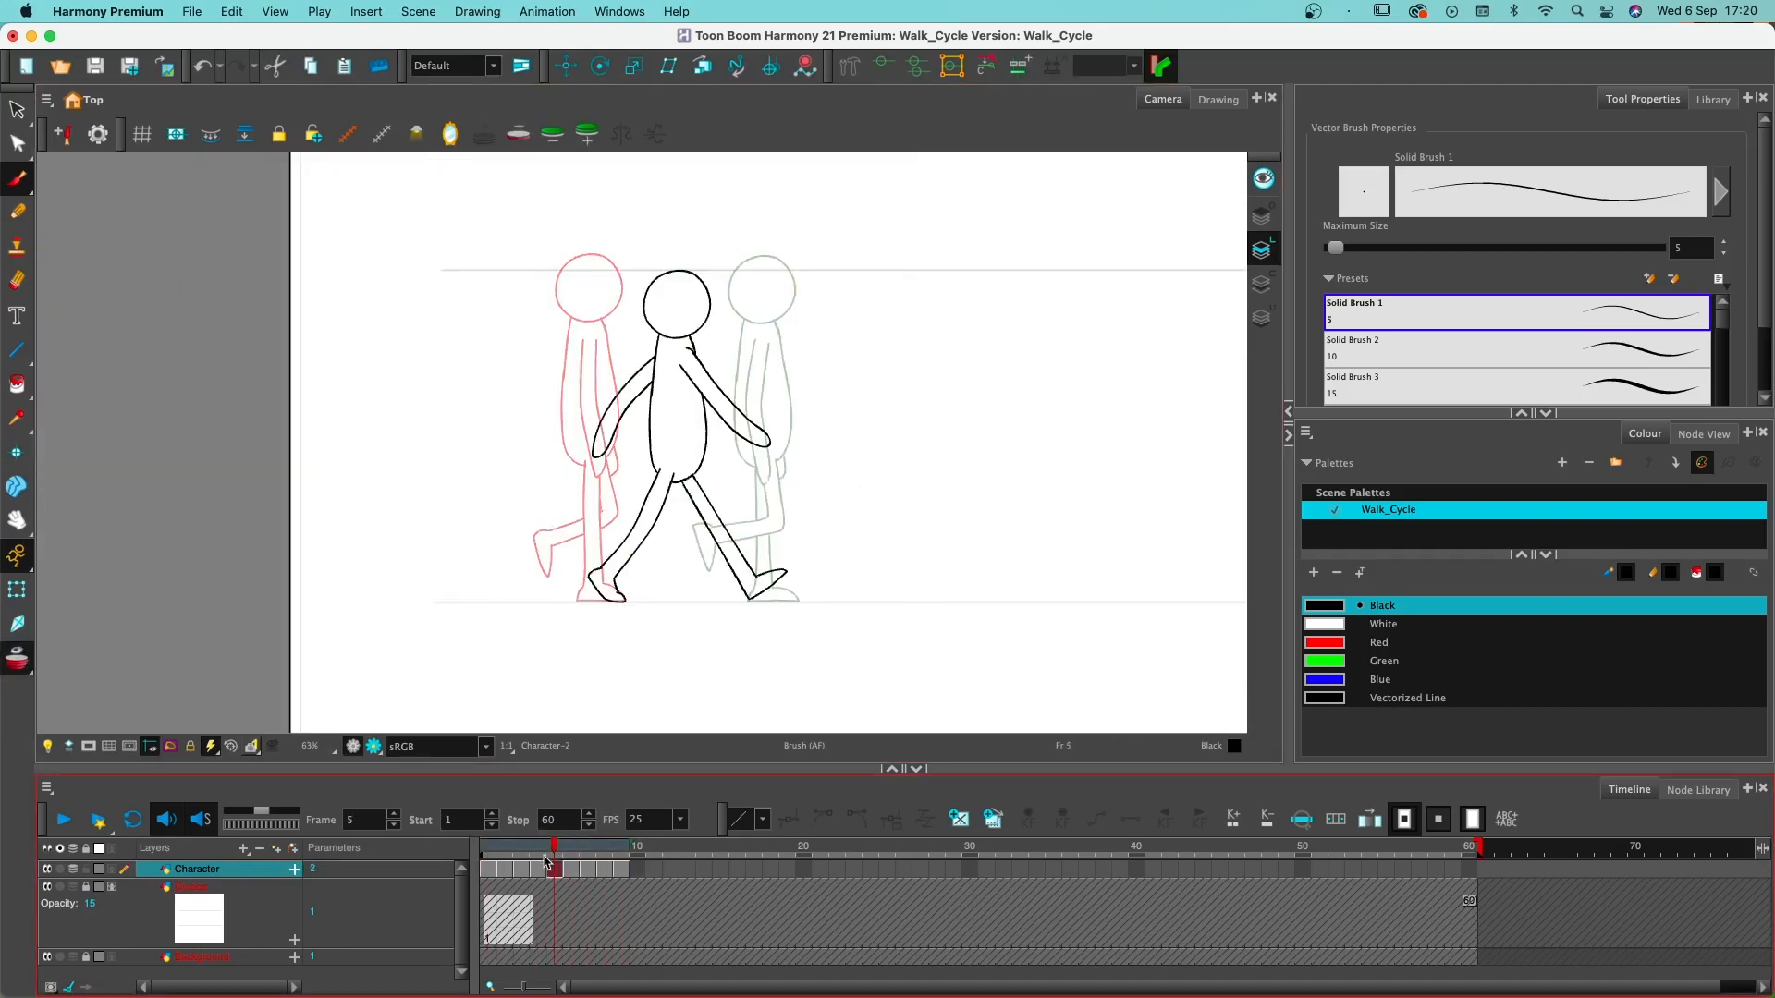
mouse_move(555, 858)
left_mouse_down()
mouse_move(491, 858)
mouse_move(592, 861)
mouse_move(488, 864)
mouse_move(622, 871)
mouse_move(499, 869)
mouse_move(571, 866)
mouse_move(544, 851)
left_mouse_up()
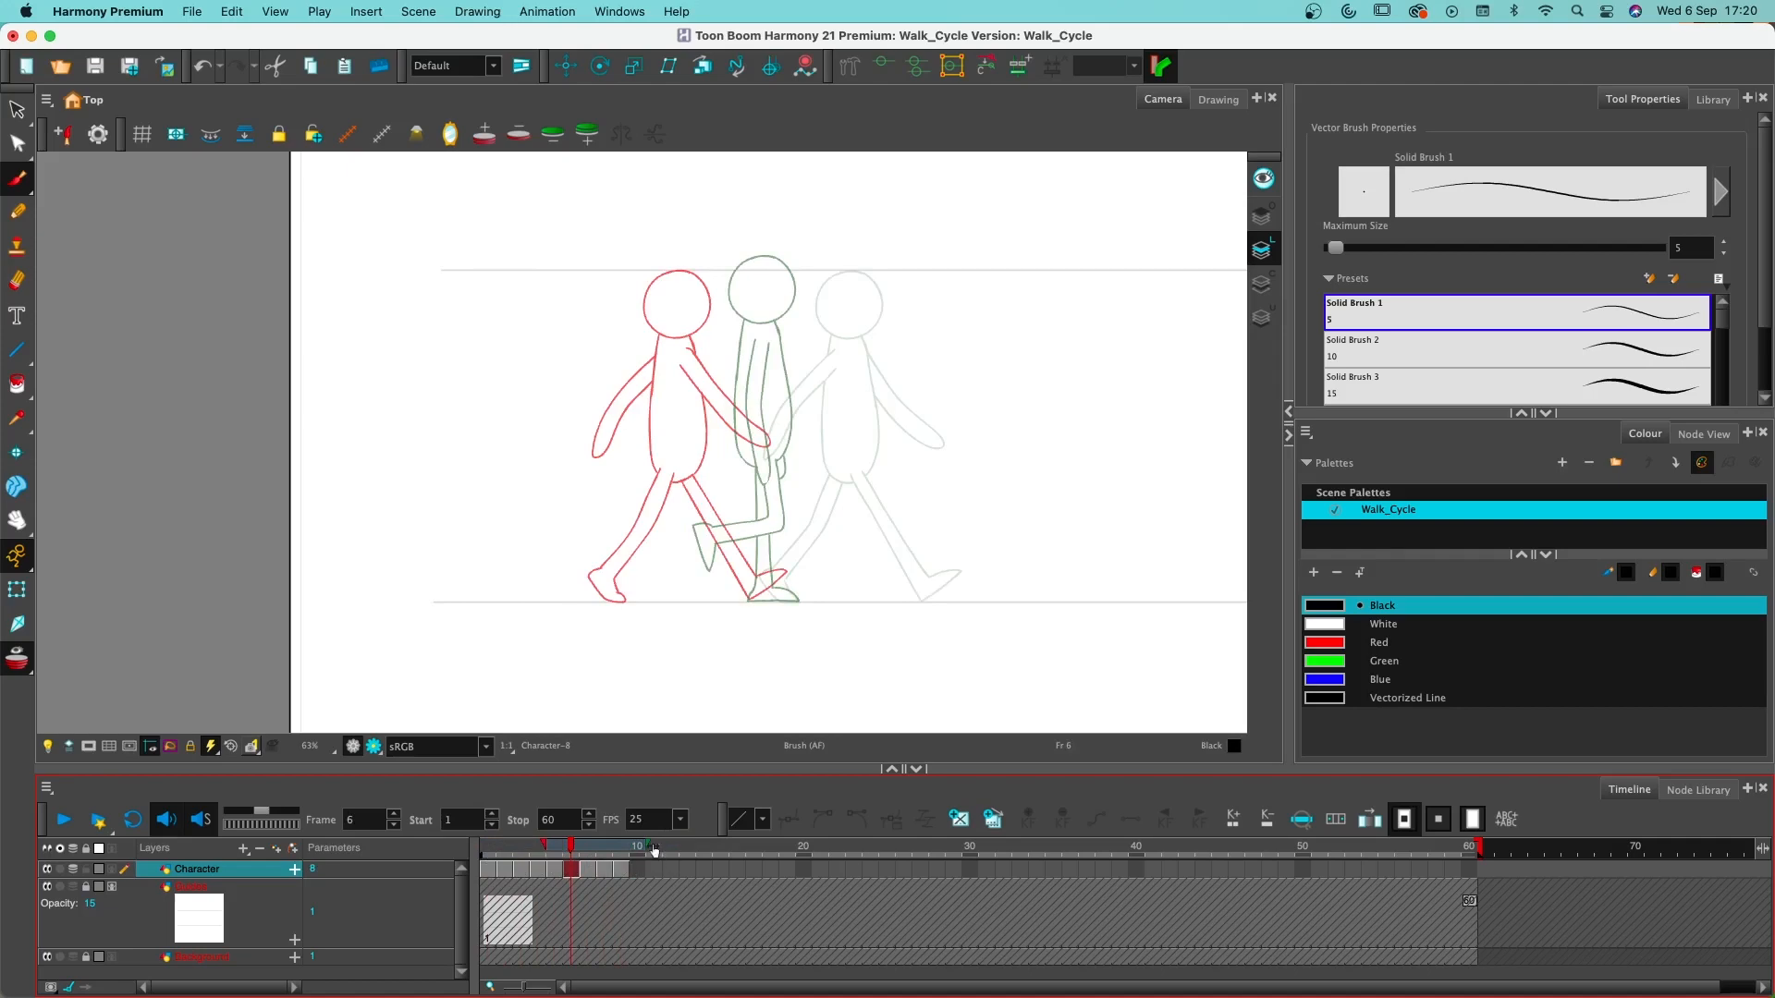
left_click_drag(652, 850, 501, 849)
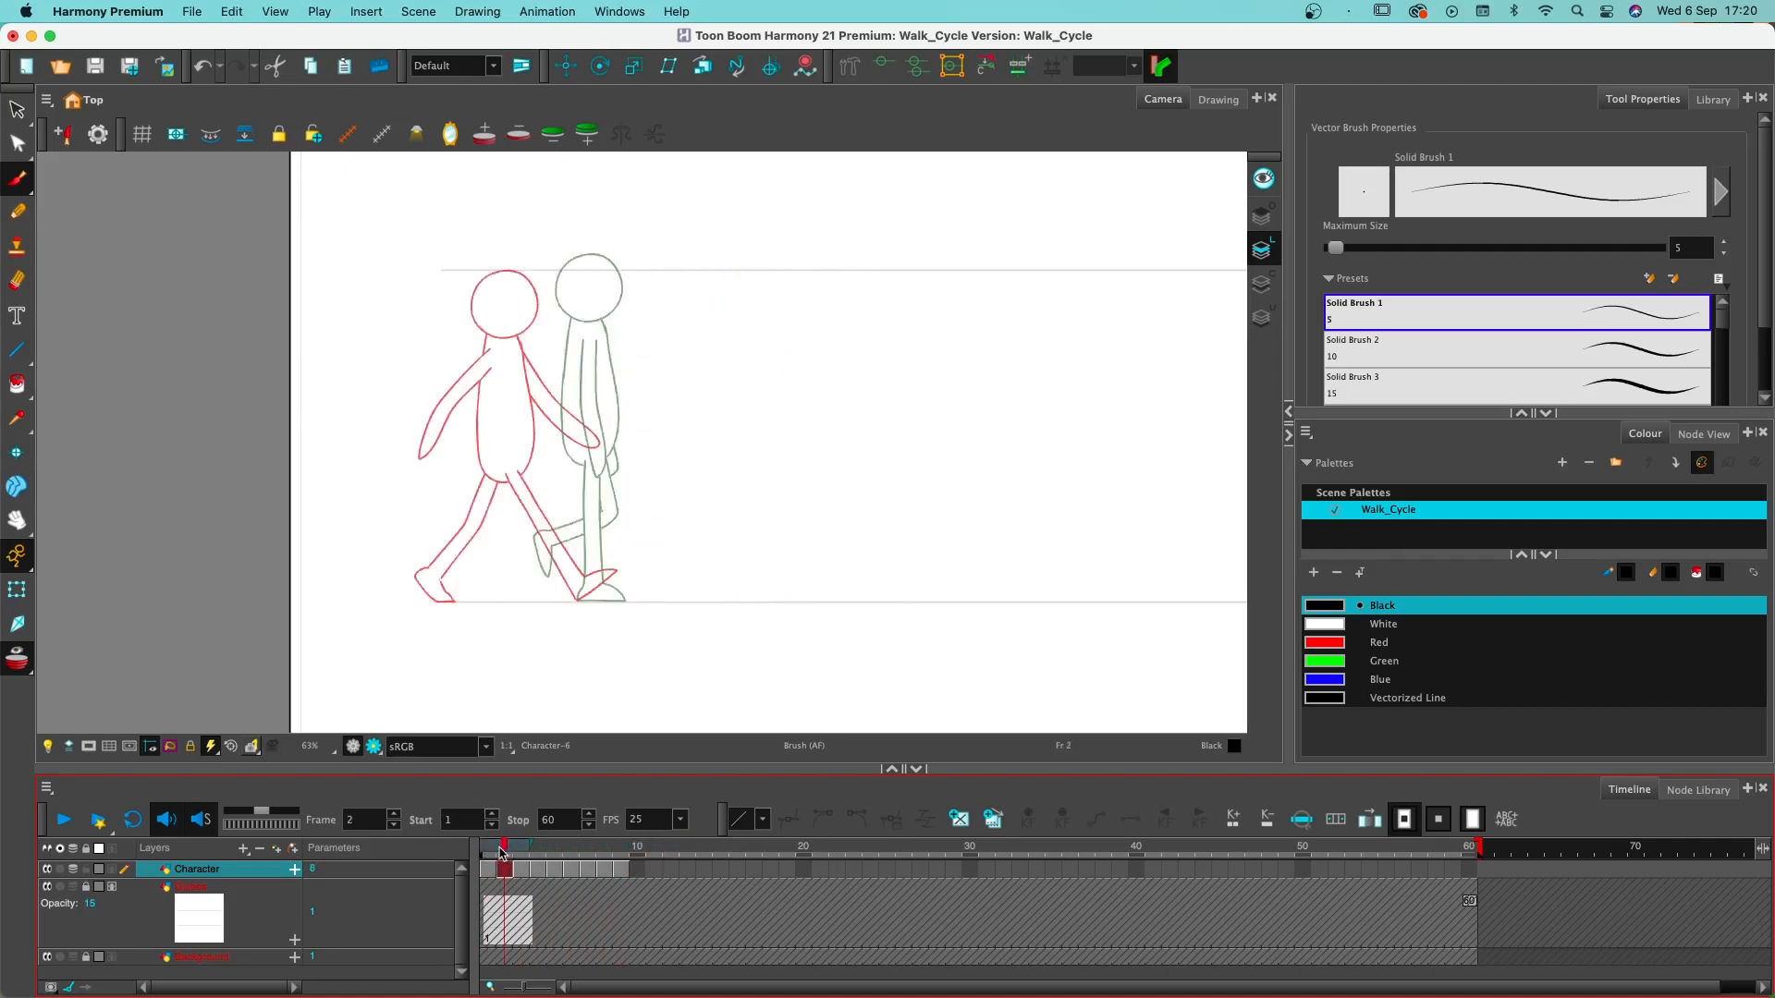
left_click_drag(724, 524, 842, 542)
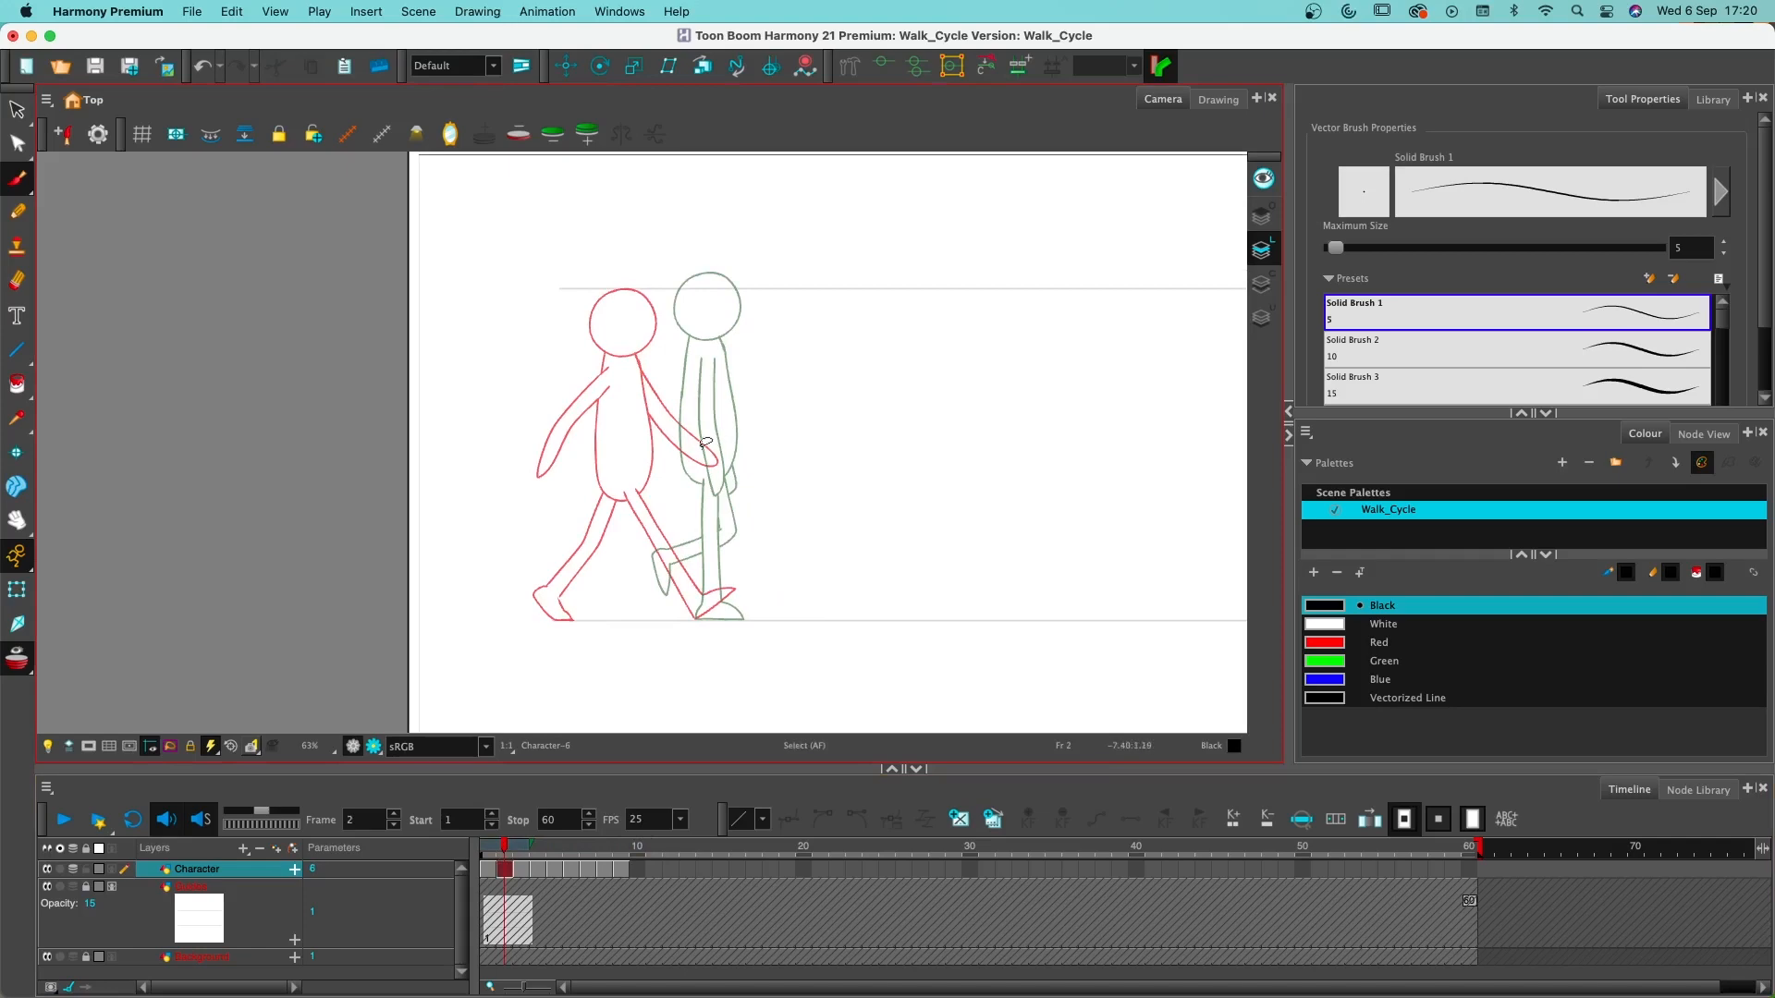
- Paste the head and torso on frame 2 and place them midway between the contact and passing poses, slightly below the contact's height
left_click(703, 403)
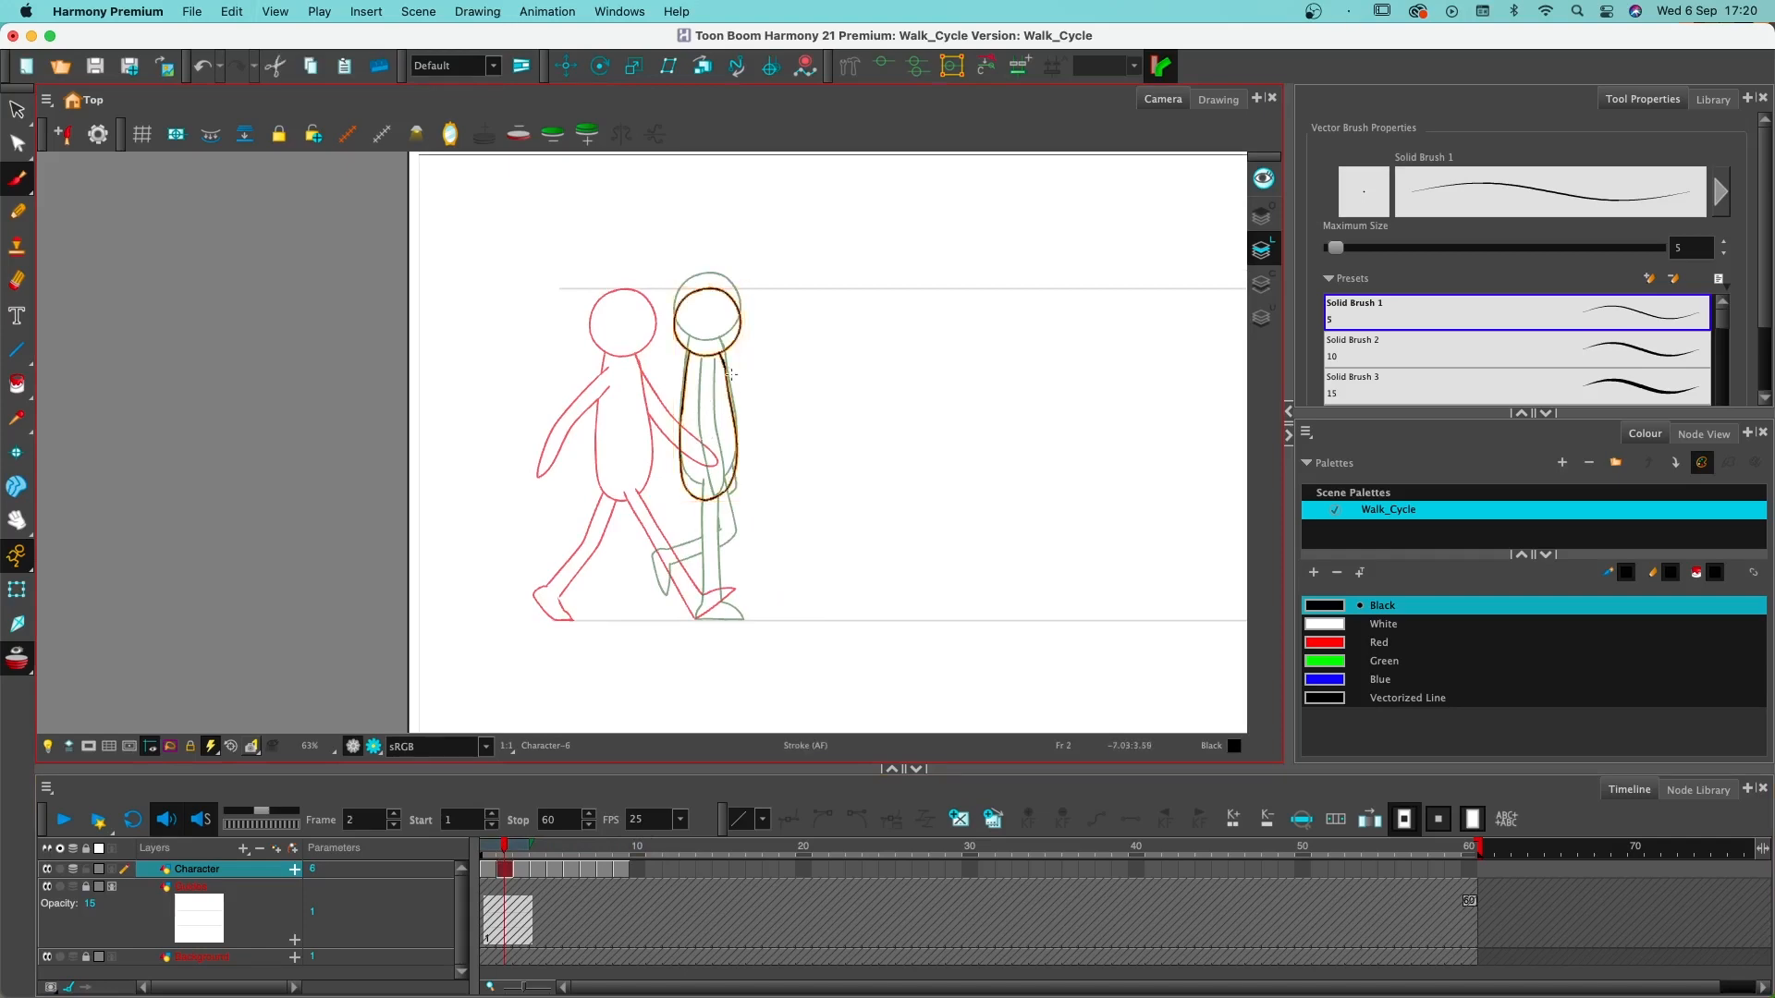
left_click_drag(728, 379, 684, 376)
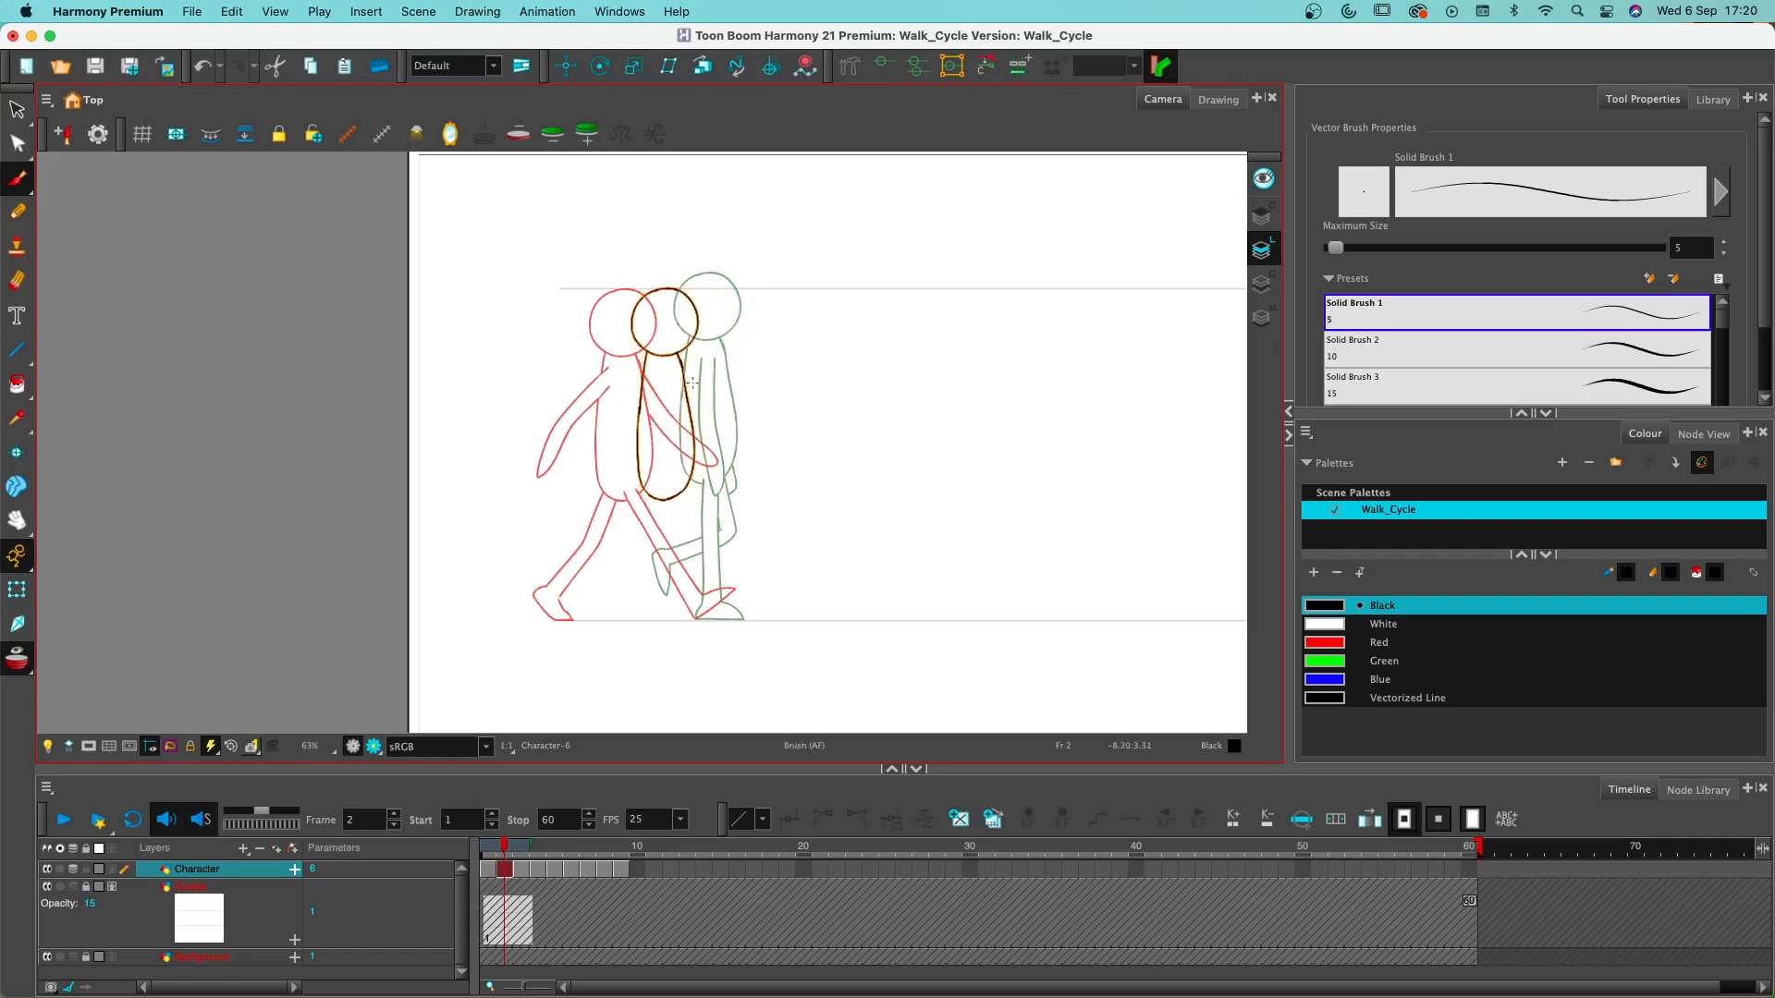
key("s")
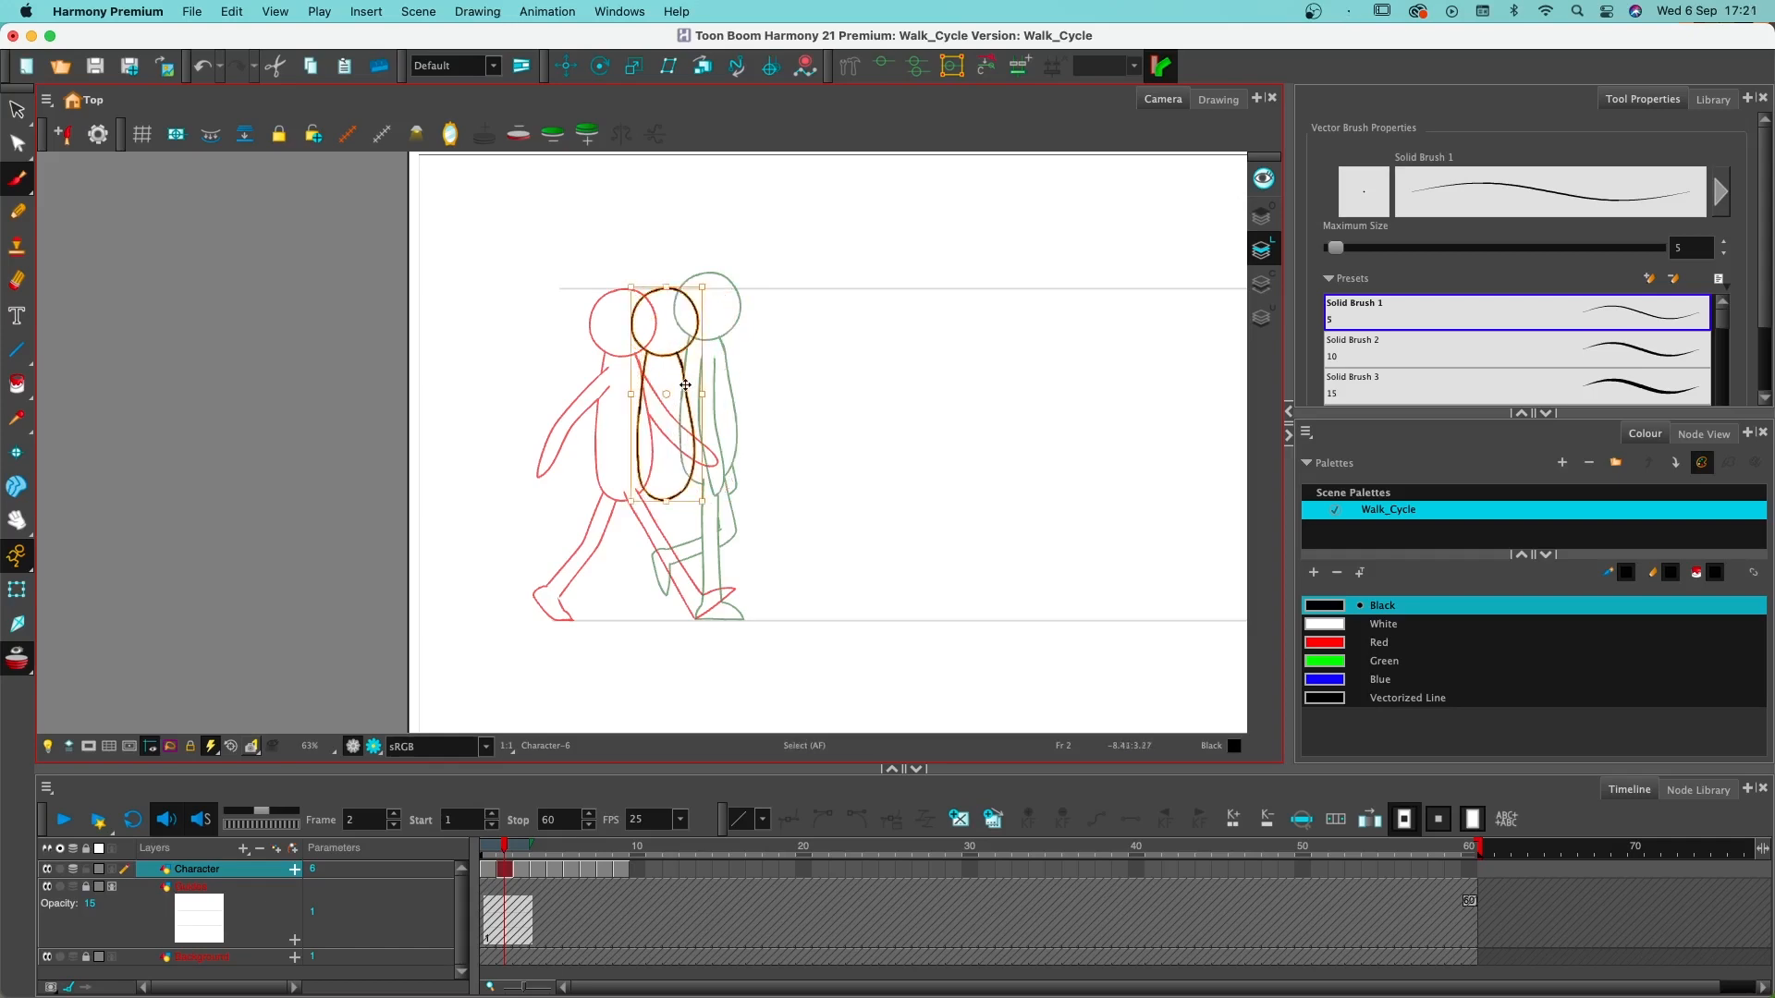
left_click_drag(694, 389, 692, 405)
key("alt+b")
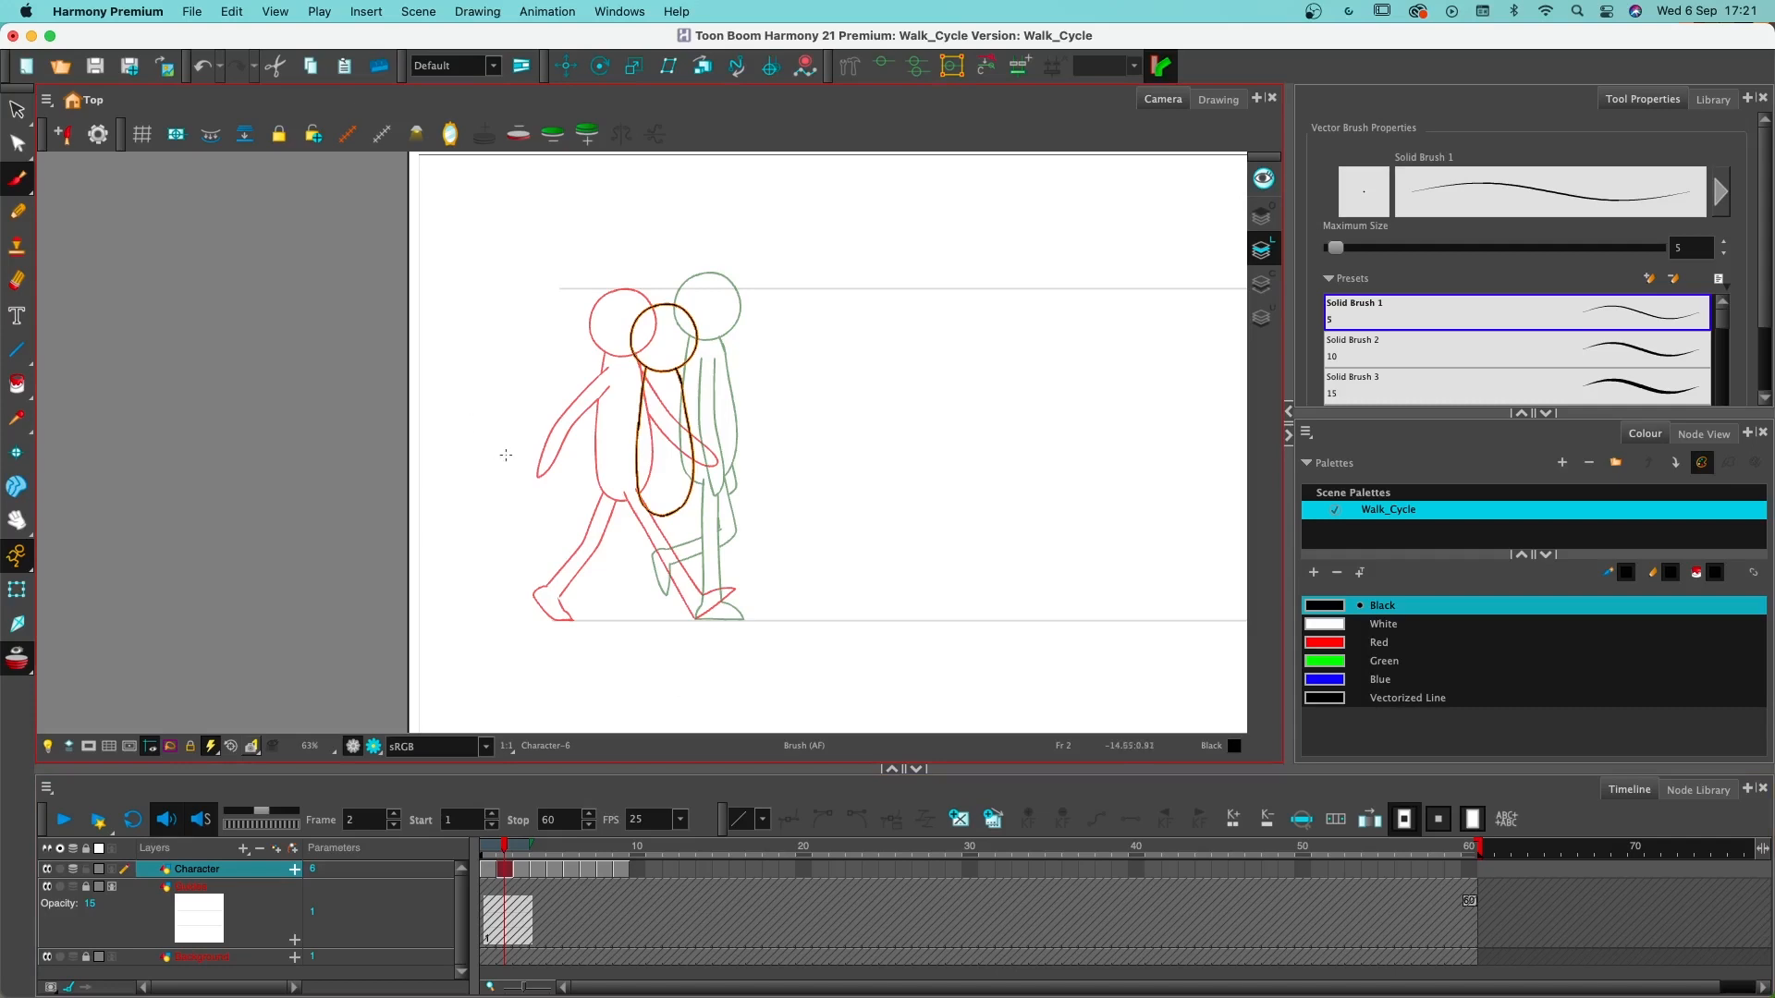
- Draw the front foot flat on the ground on frame 2, tracing the planted foot of the passing pose
key("2")
key("2")
key("space")
left_click_drag(847, 581, 846, 507)
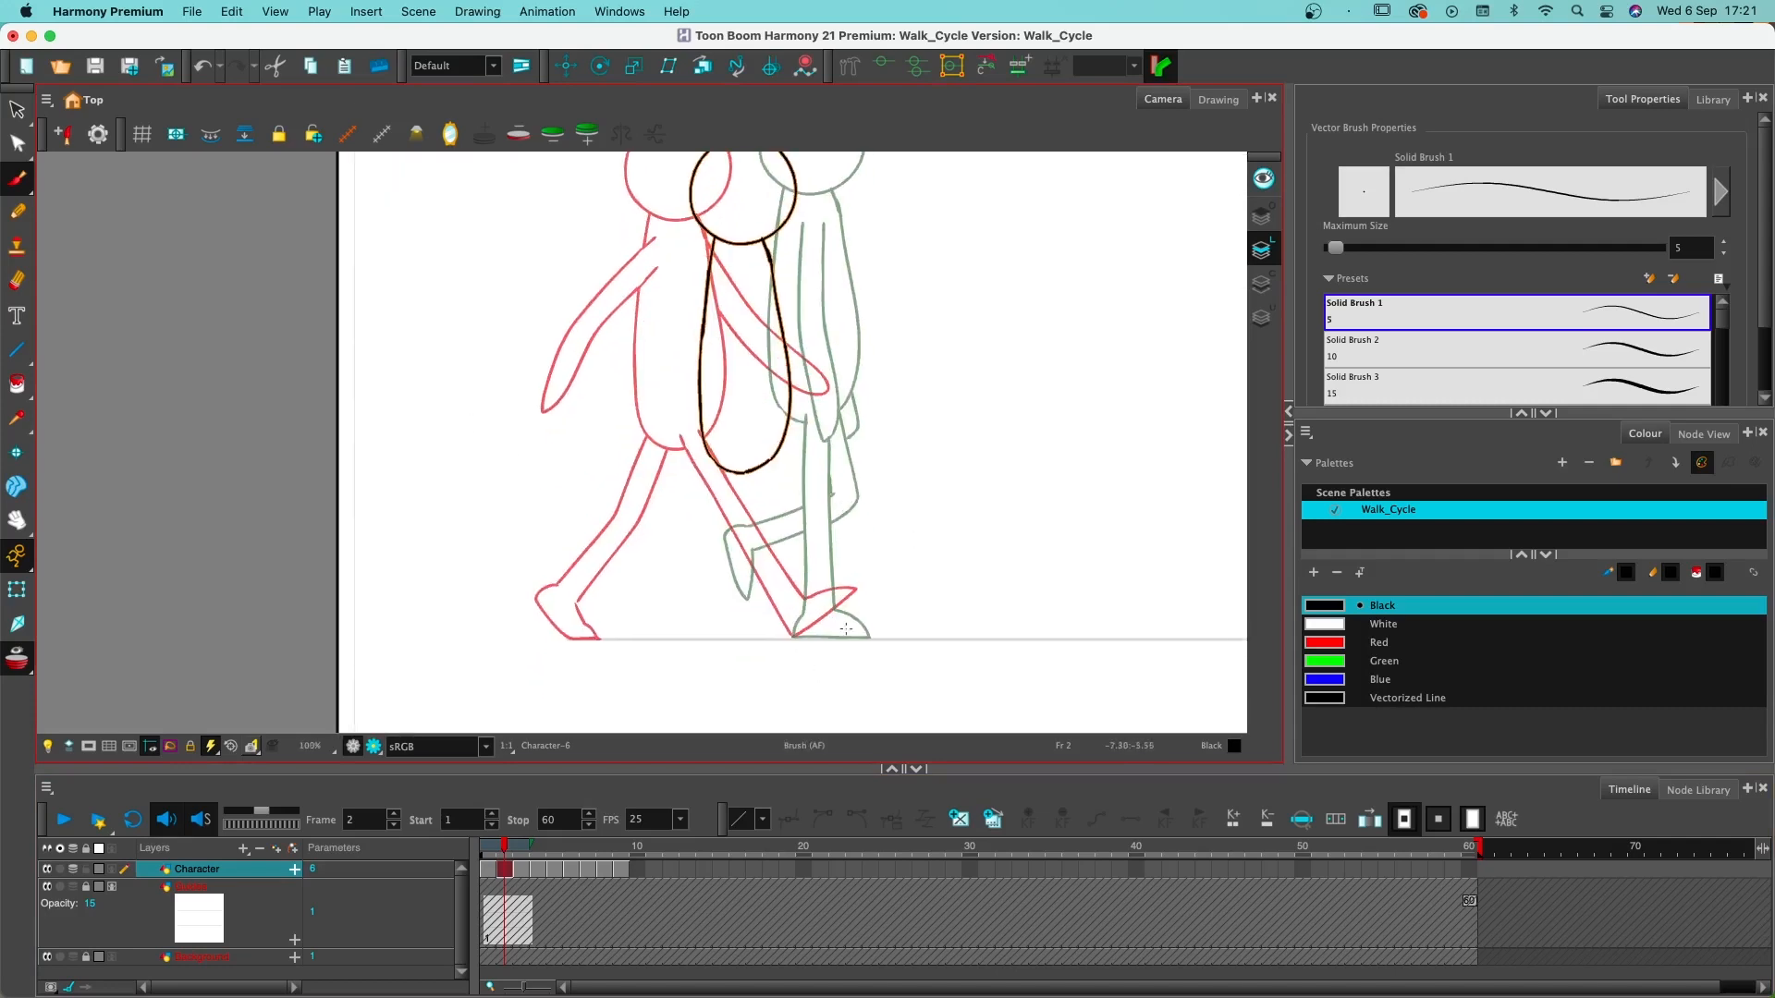
mouse_move(793, 636)
left_mouse_down()
mouse_move(884, 636)
mouse_move(821, 601)
mouse_move(797, 621)
mouse_move(807, 606)
left_mouse_up()
key("super+z")
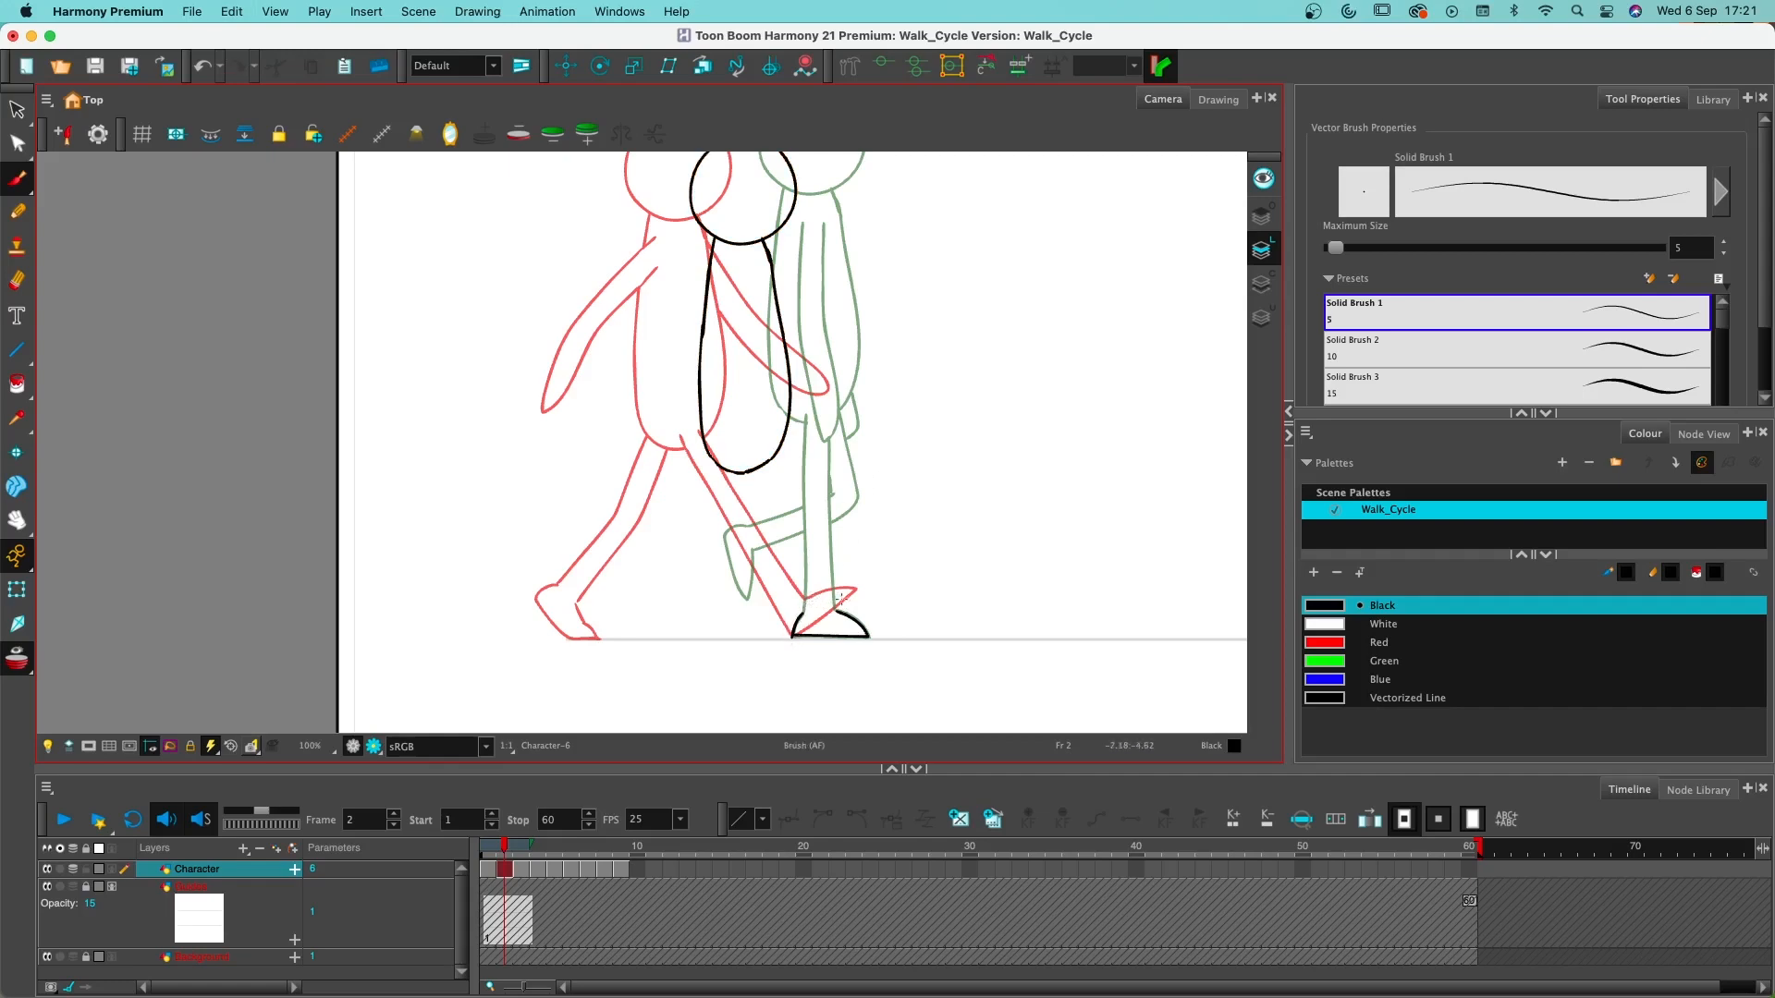
- Draw the bent front leg on frame 2, running from the planted foot up through the knee to the hip
left_click_drag(836, 615, 829, 505)
left_click_drag(803, 603, 805, 547)
key("super+z")
mouse_move(802, 611)
left_mouse_down()
mouse_move(818, 507)
mouse_move(767, 453)
left_mouse_up()
key("super+z")
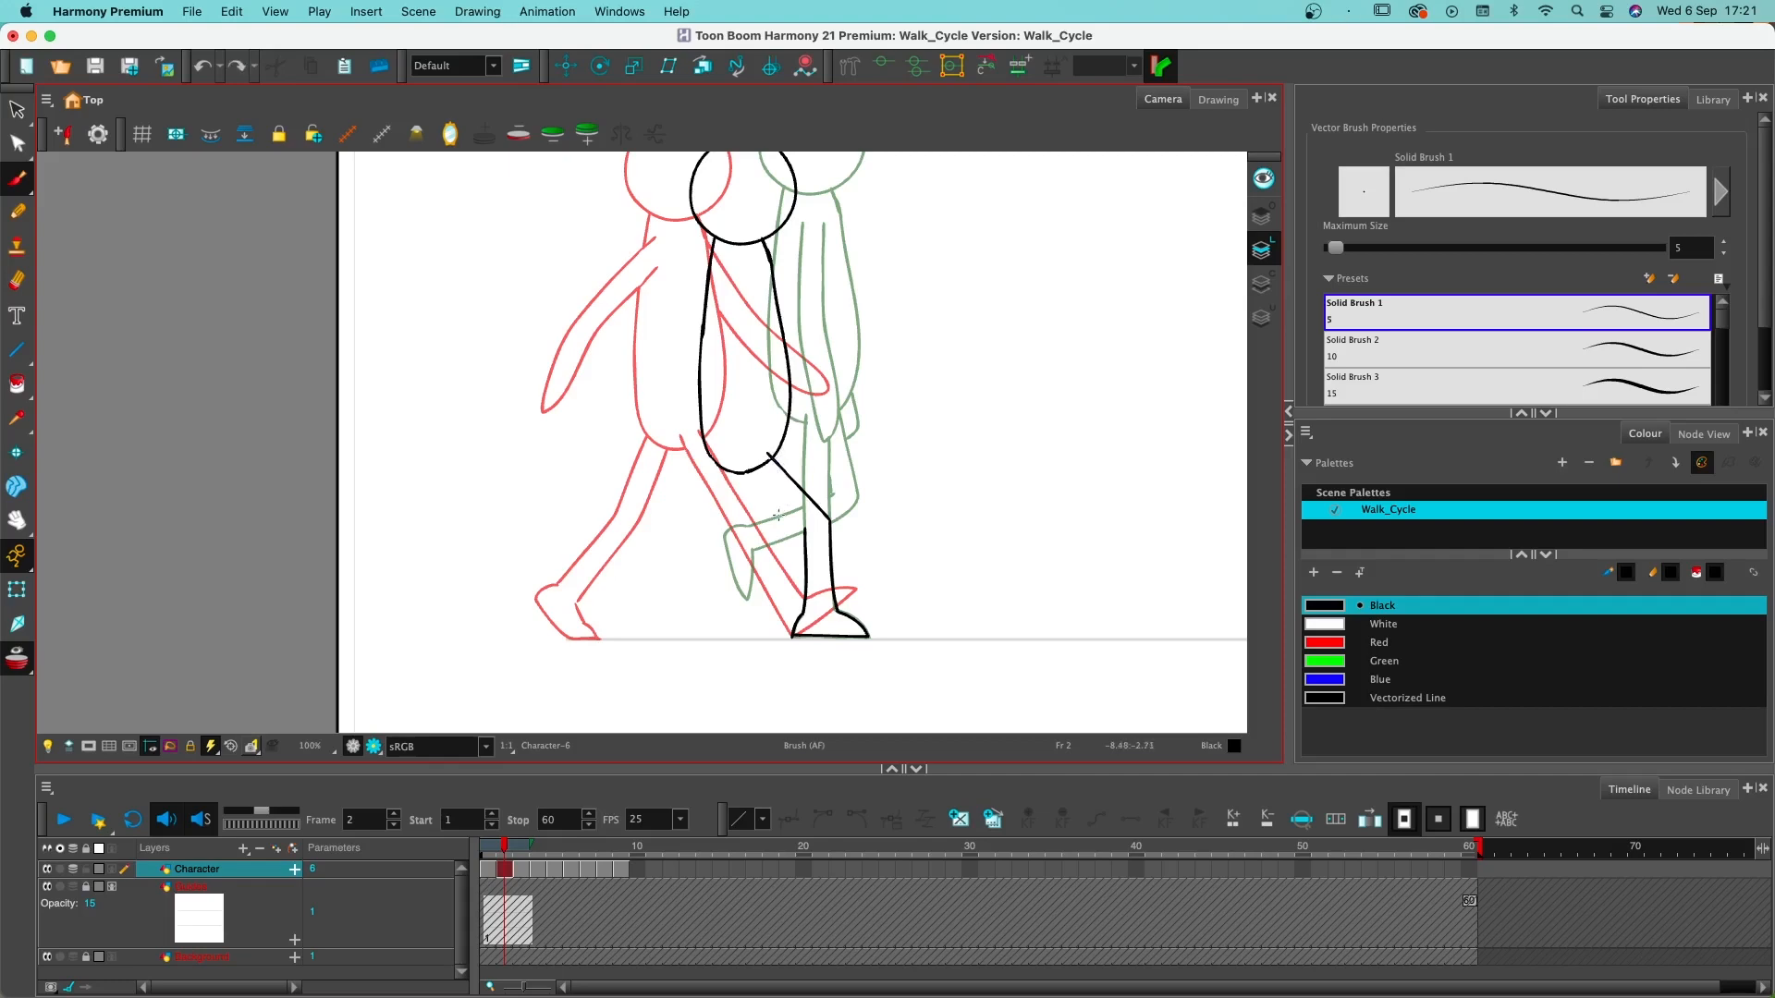
key("super+shift+z")
left_click_drag(745, 467, 804, 531)
- Erase the torso outline between the two lines of the front thigh on frame 2
key("alt+e")
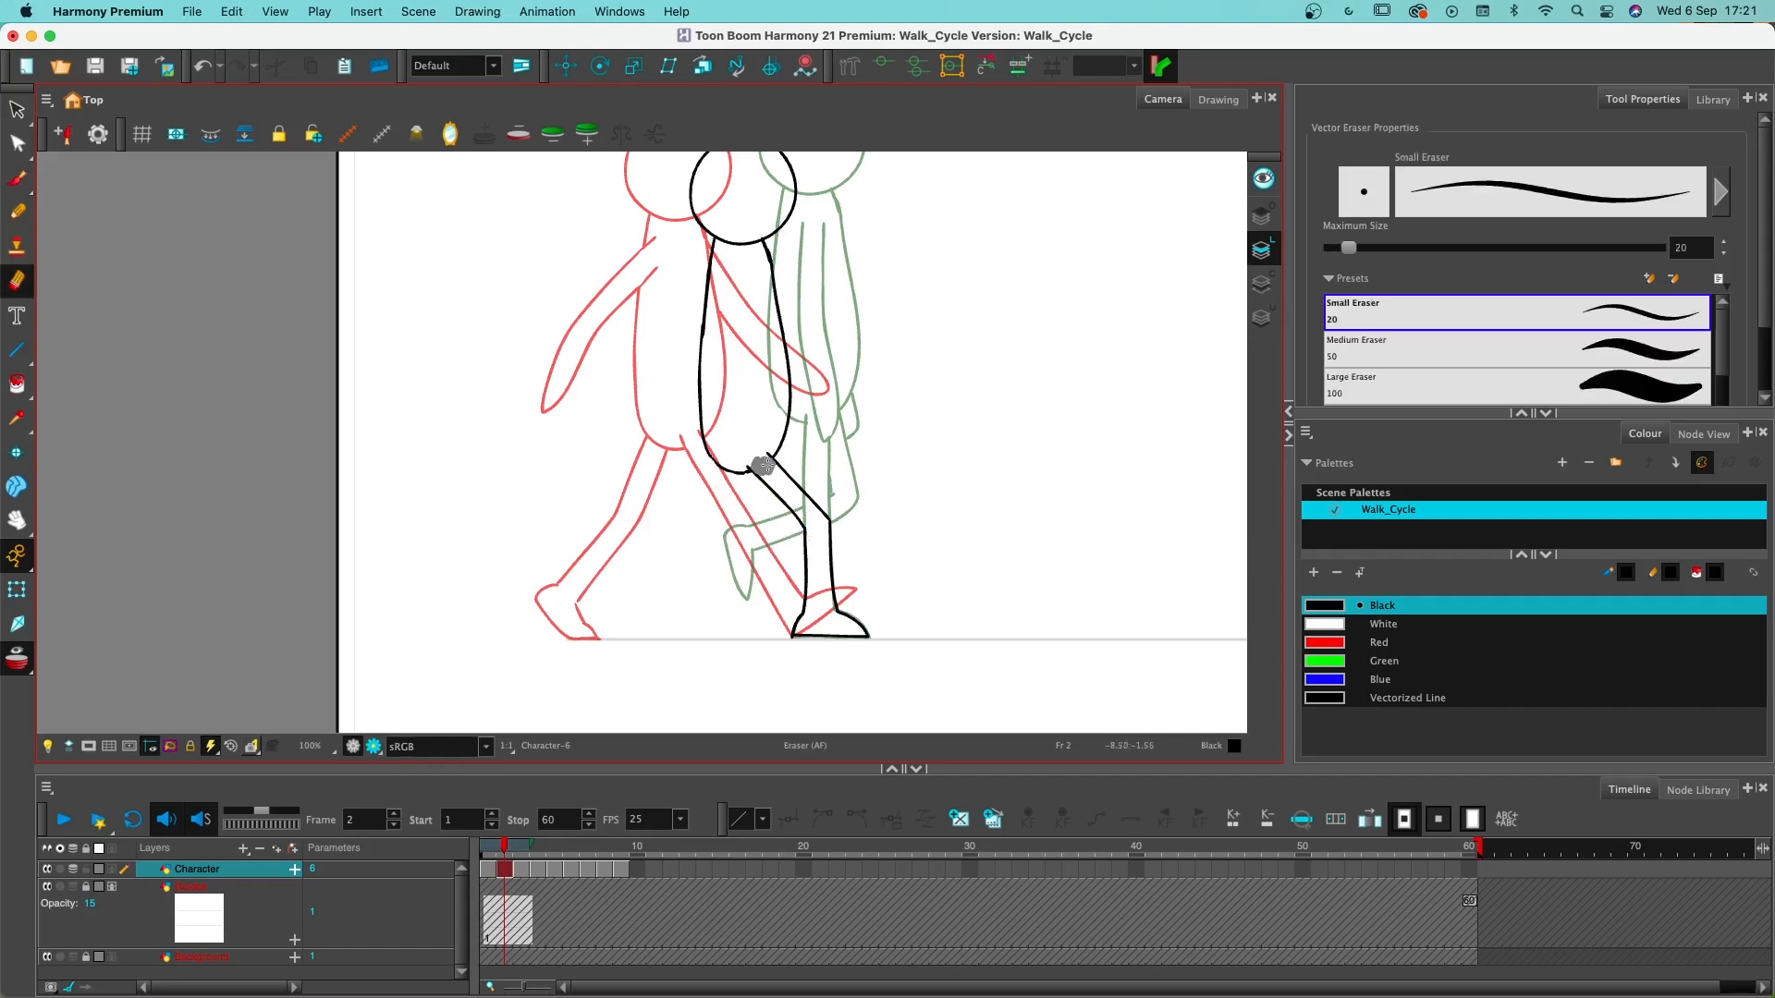
left_click_drag(767, 465, 768, 464)
key("alt+b")
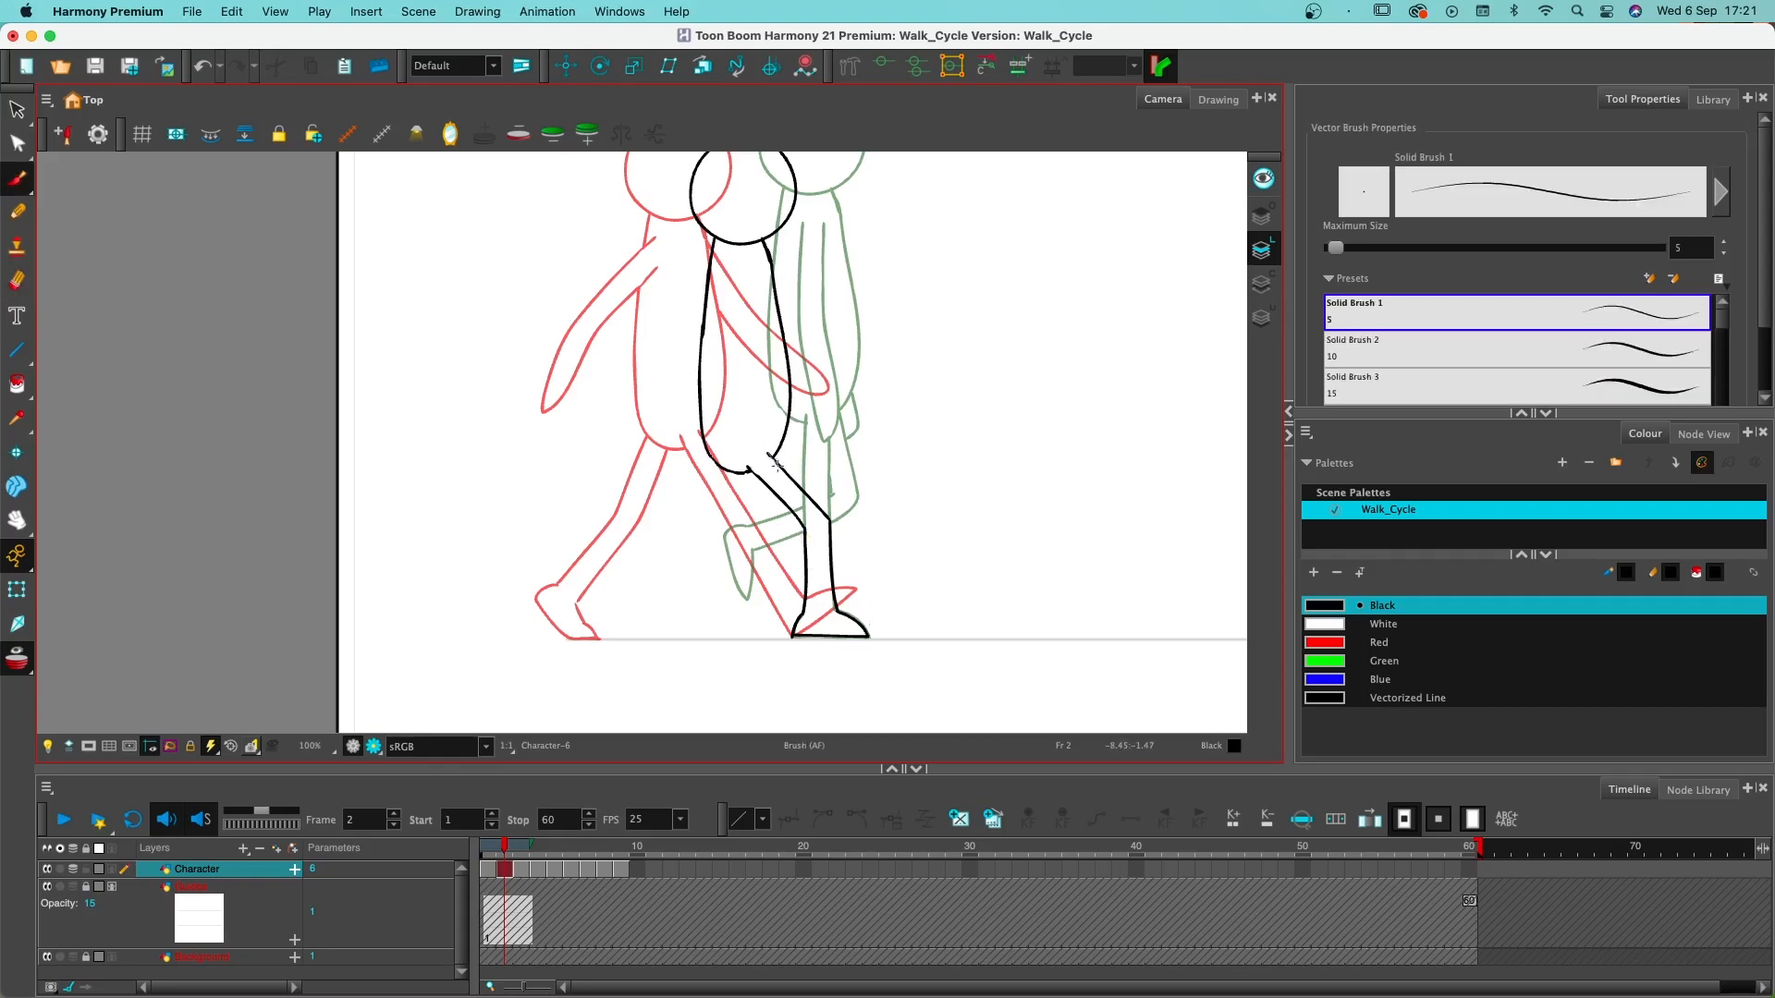
- Draw the back foot standing on its toes on frame 2 and the upper line of the trailing leg to the hip
key("space")
left_click_drag(945, 585, 1019, 545)
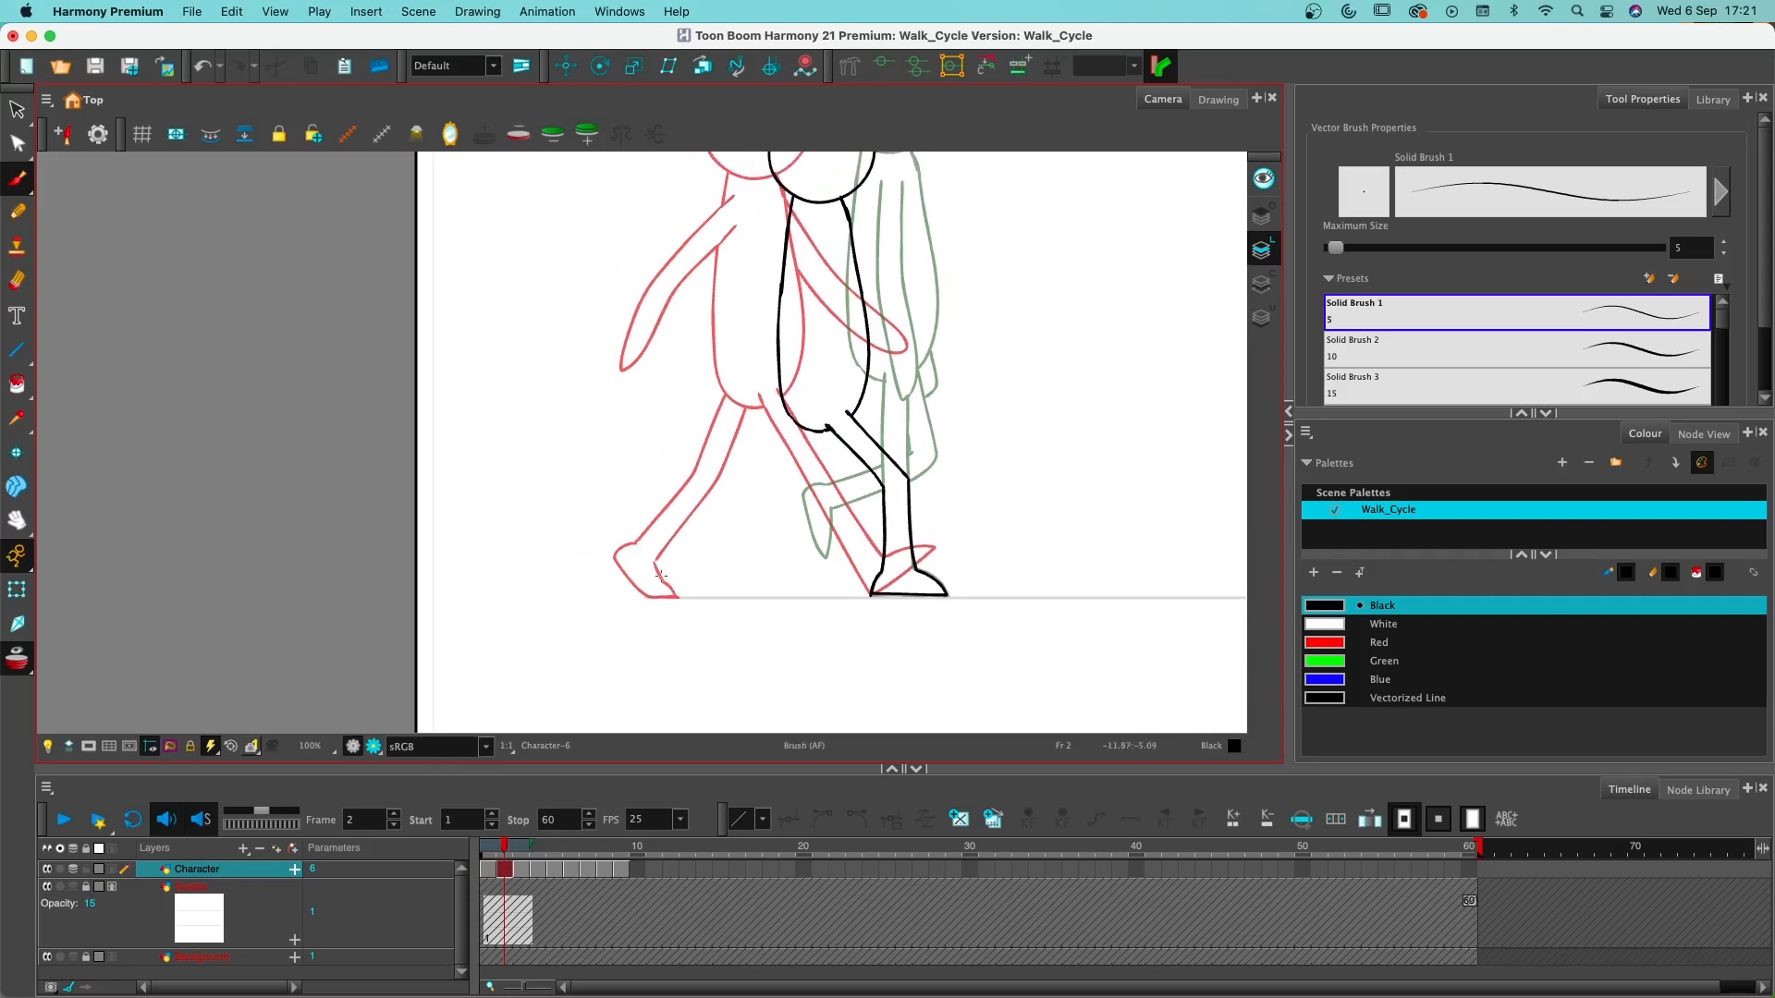
mouse_move(673, 589)
left_mouse_down()
mouse_move(661, 514)
mouse_move(699, 542)
mouse_move(691, 572)
mouse_move(688, 539)
mouse_move(741, 474)
left_mouse_up()
key("super+z")
key("super+z")
left_click_drag(687, 534, 793, 403)
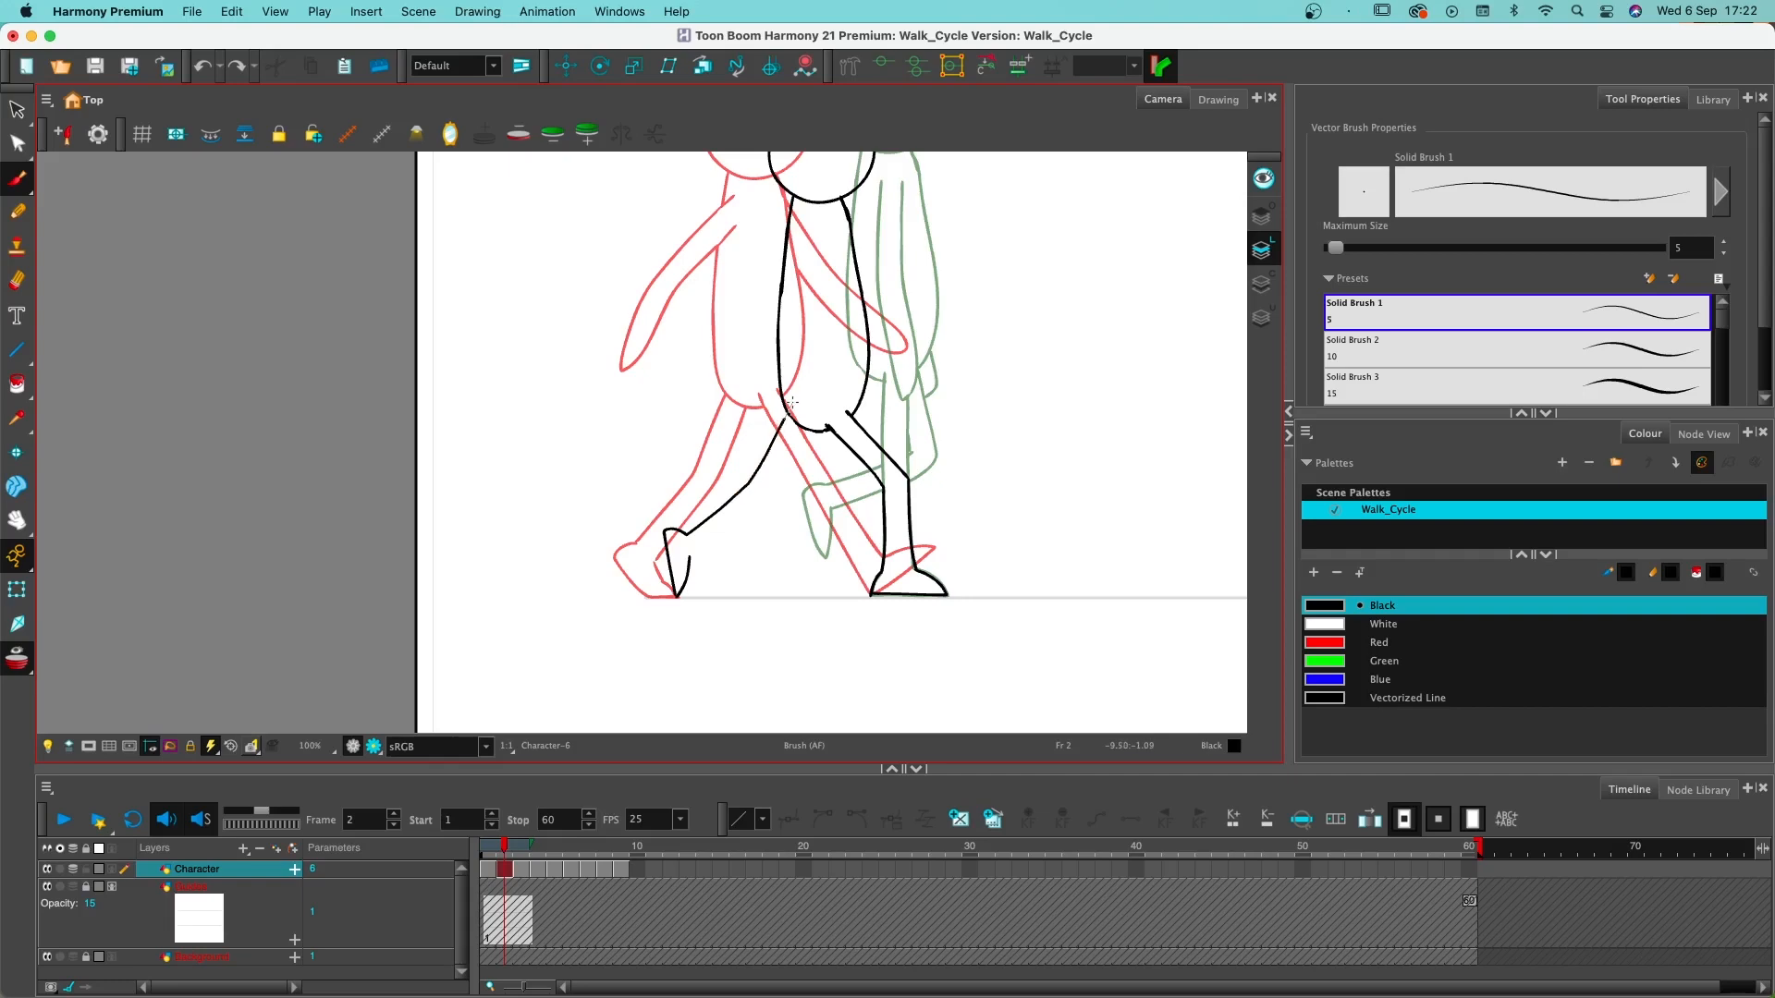
- Draw the lower line of the trailing leg on frame 2, curving from the ankle up to the torso
mouse_move(690, 557)
left_mouse_down()
mouse_move(766, 492)
mouse_move(813, 416)
left_mouse_up()
key("super+z")
left_click_drag(689, 559, 749, 507)
key("super+z")
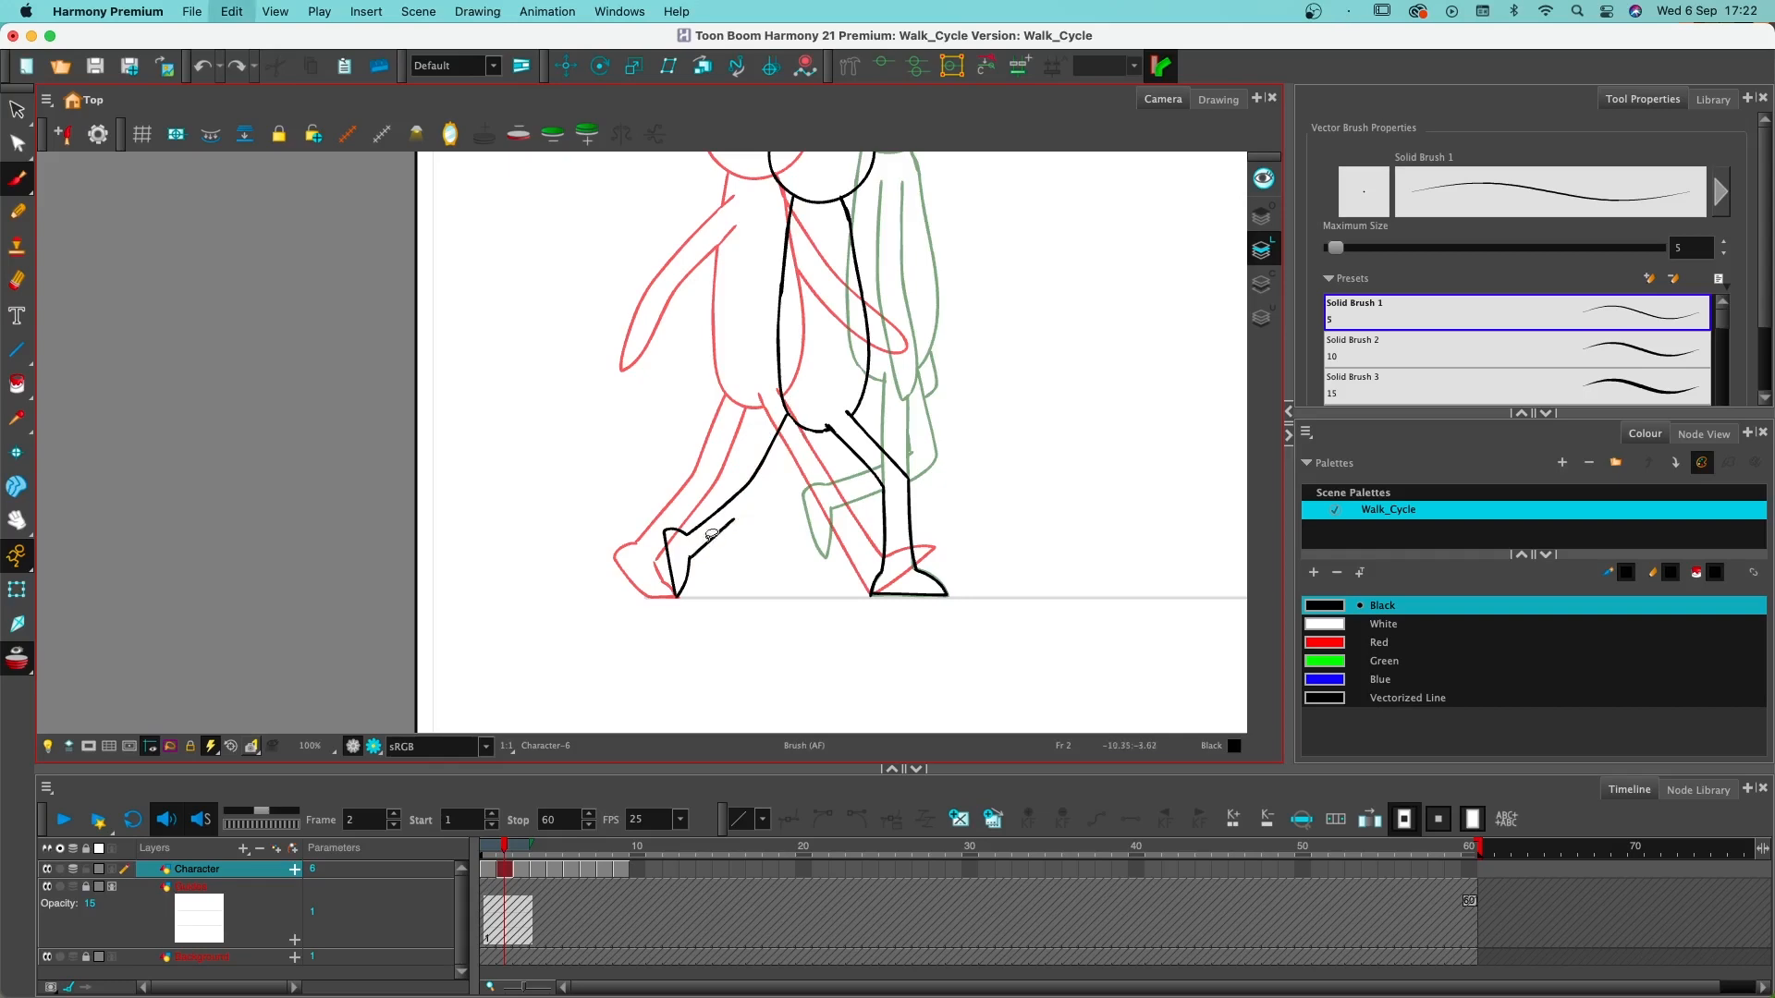
mouse_move(689, 558)
left_mouse_down()
mouse_move(772, 491)
mouse_move(815, 418)
left_mouse_up()
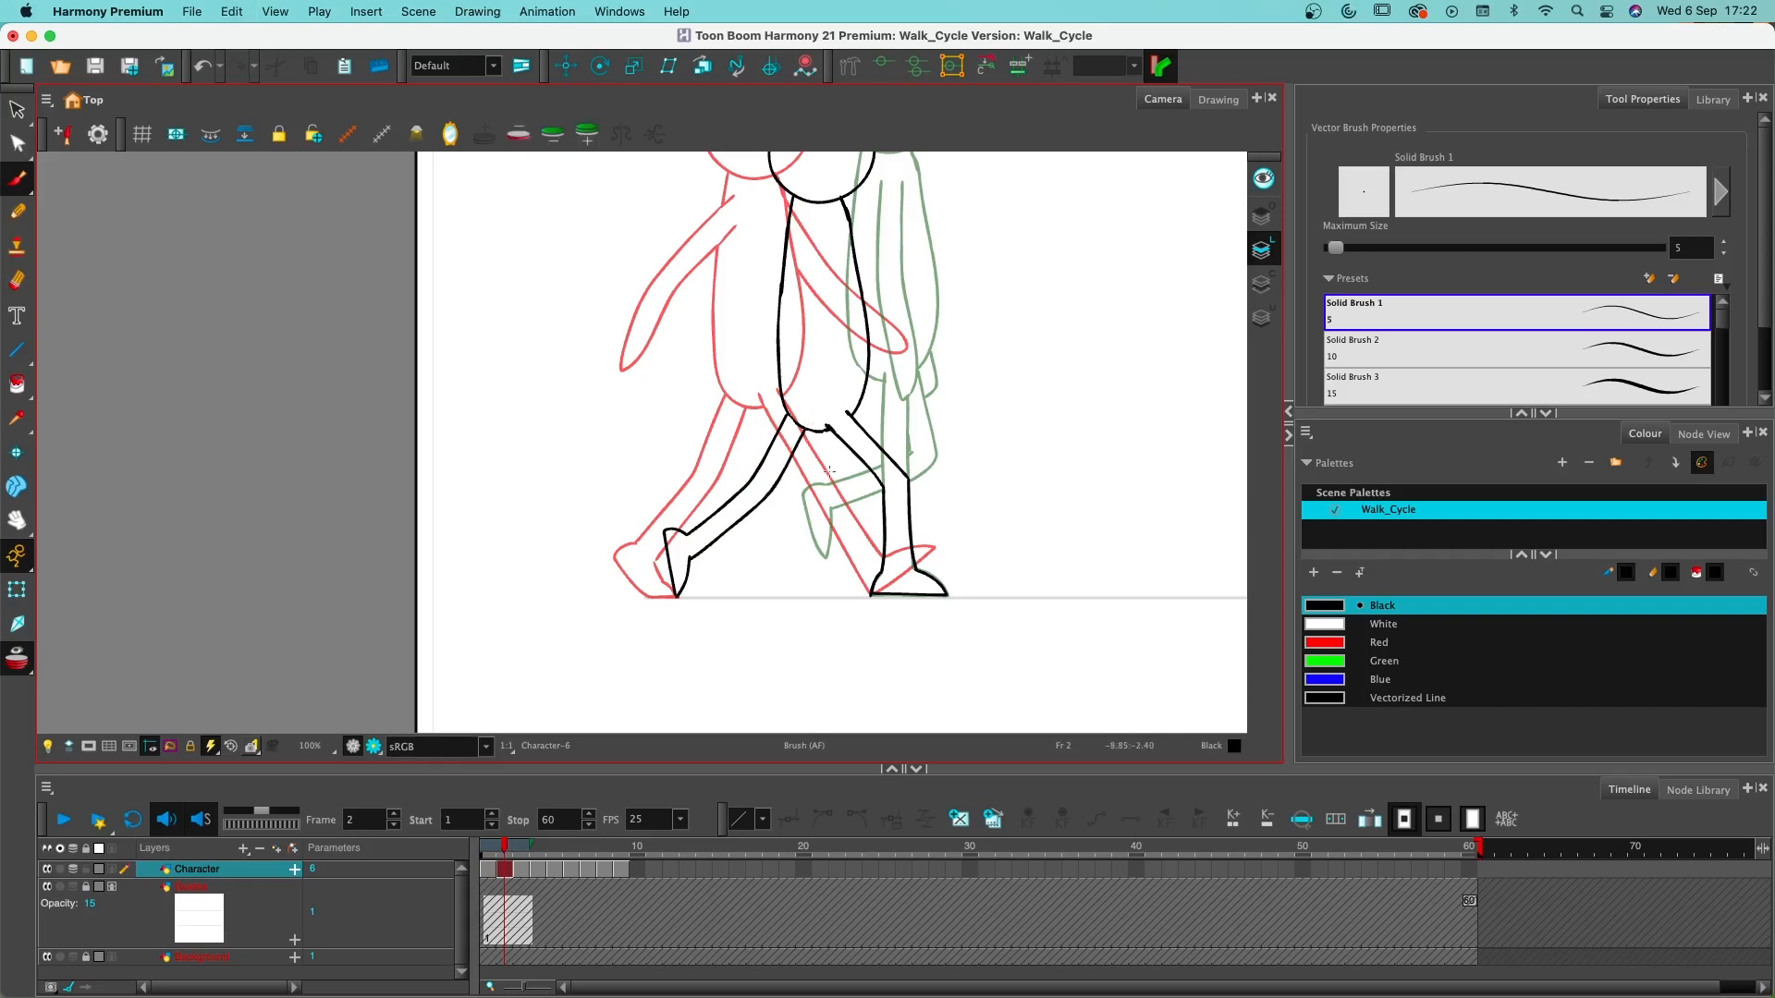
- Check the arms of the down pose in the walk cycle reference image in Preview, then return to the frame 2 drawing in Harmony
scroll(832, 481, "up", 4)
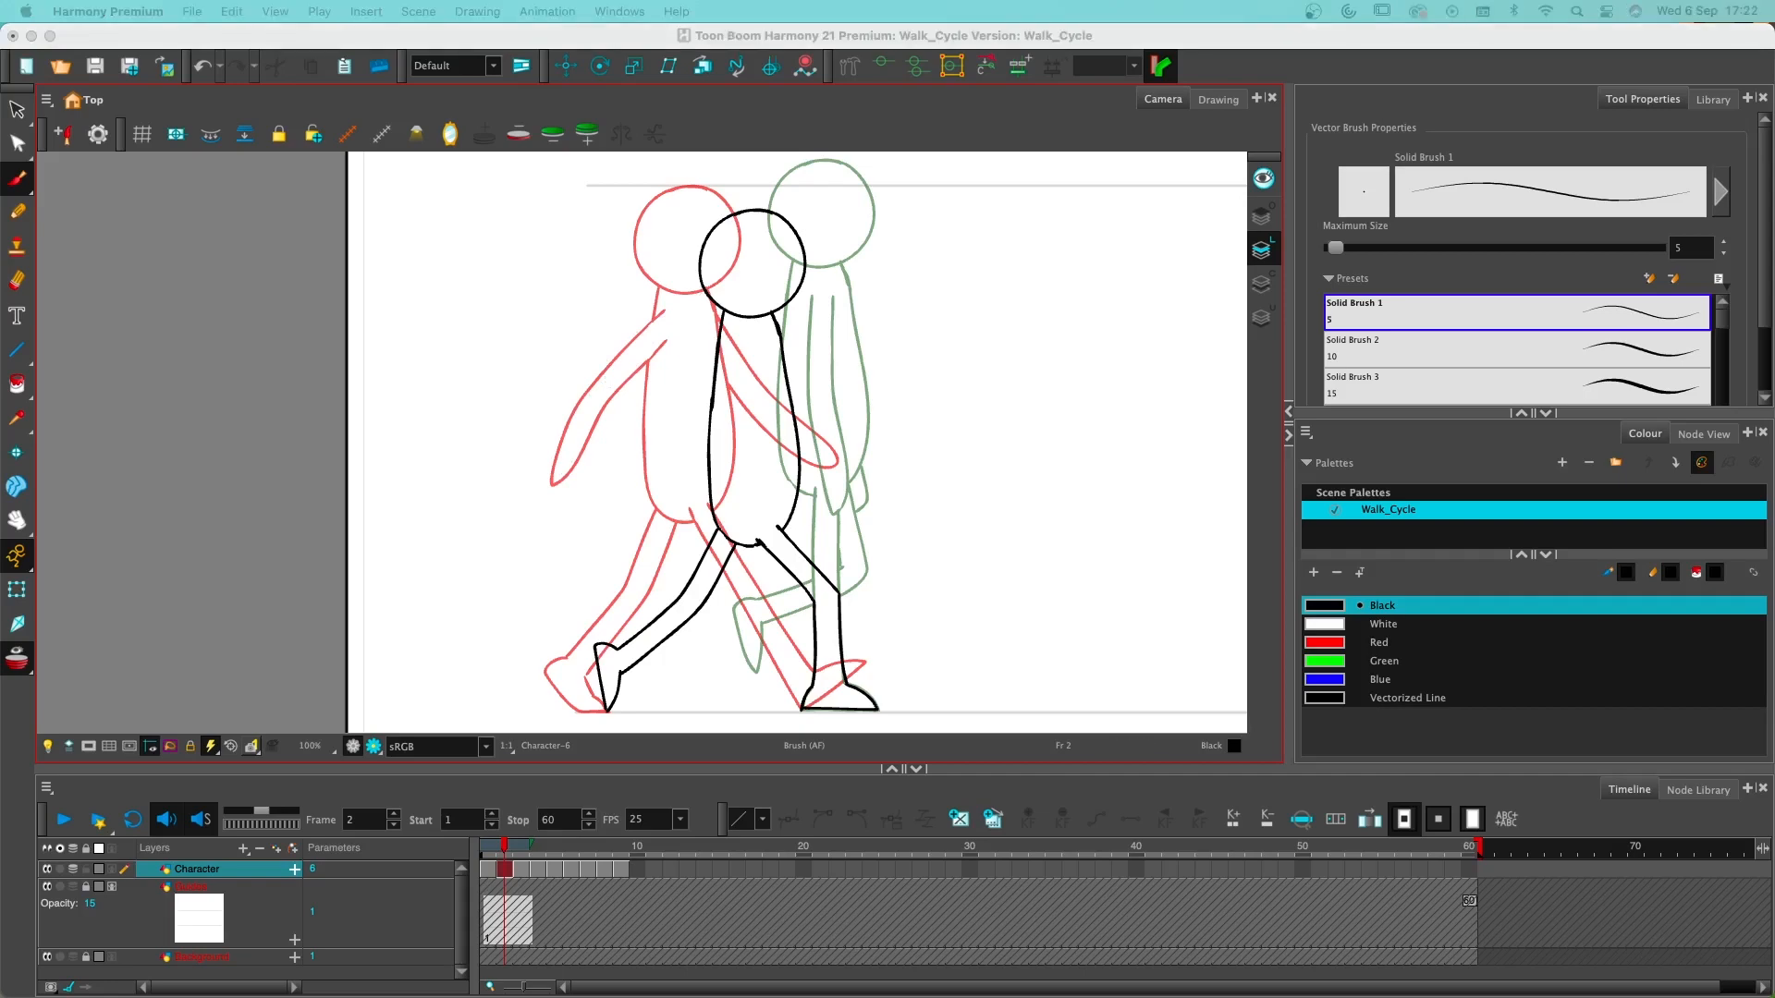
left_click_drag(0, 342, 920, 190)
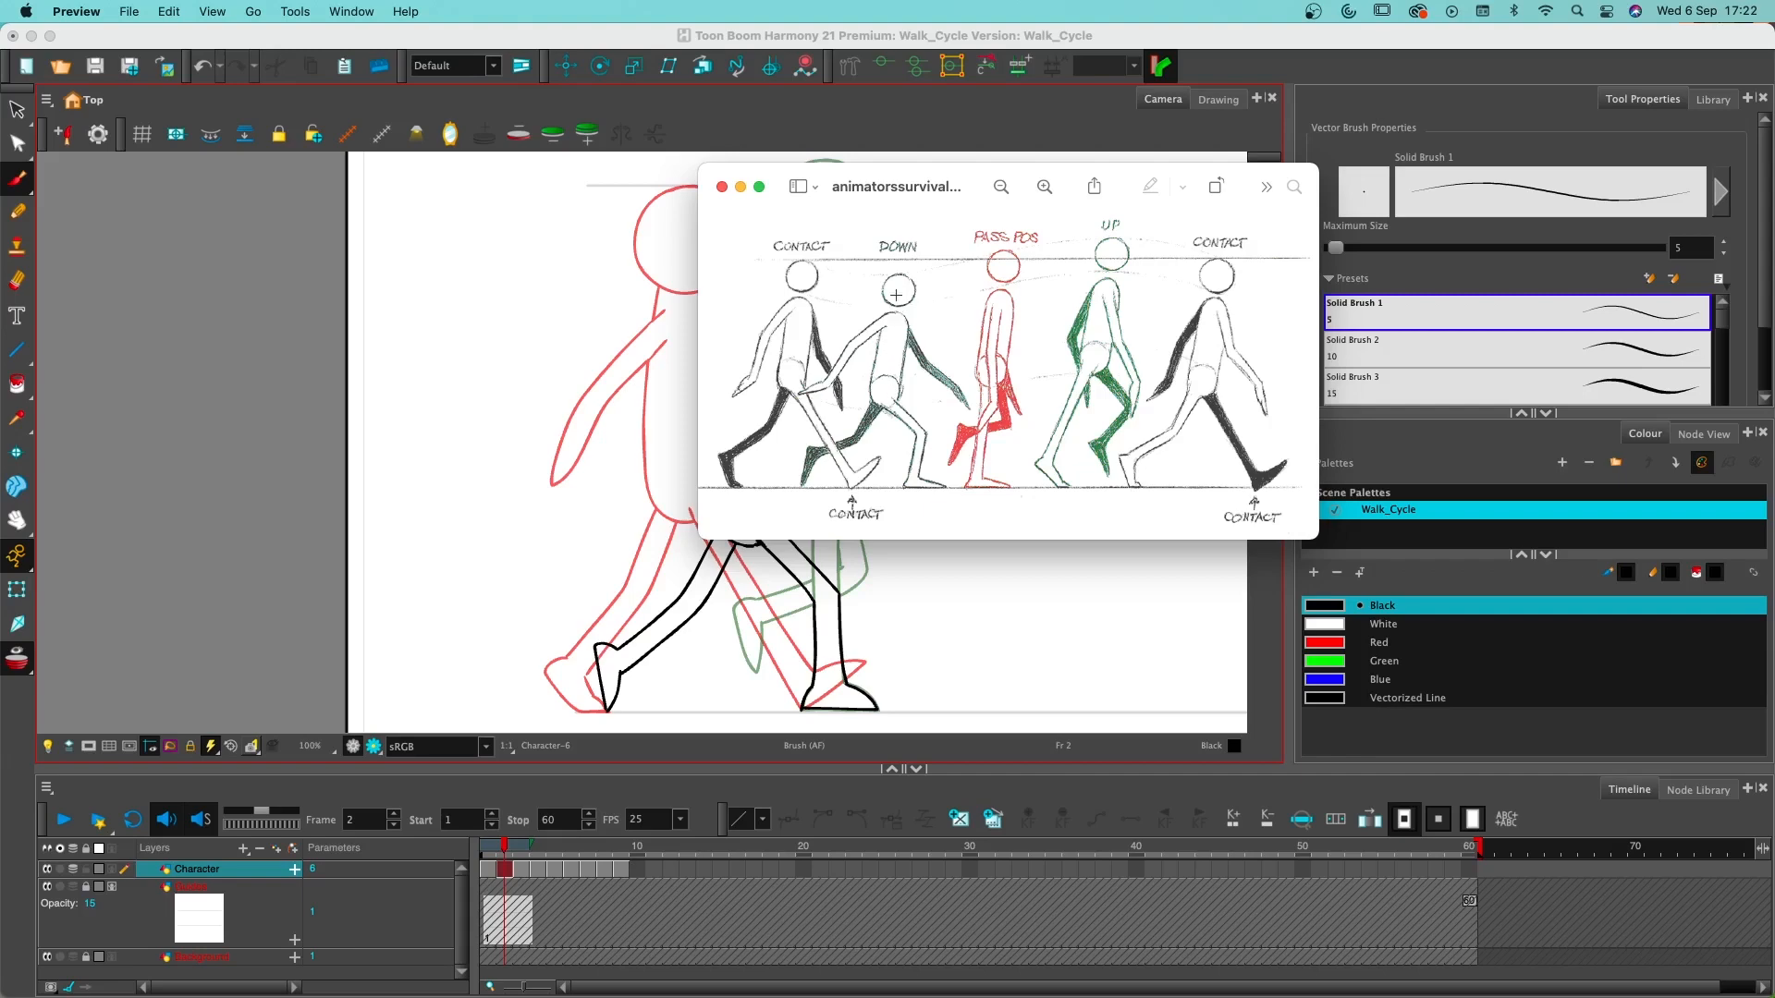
left_click(723, 186)
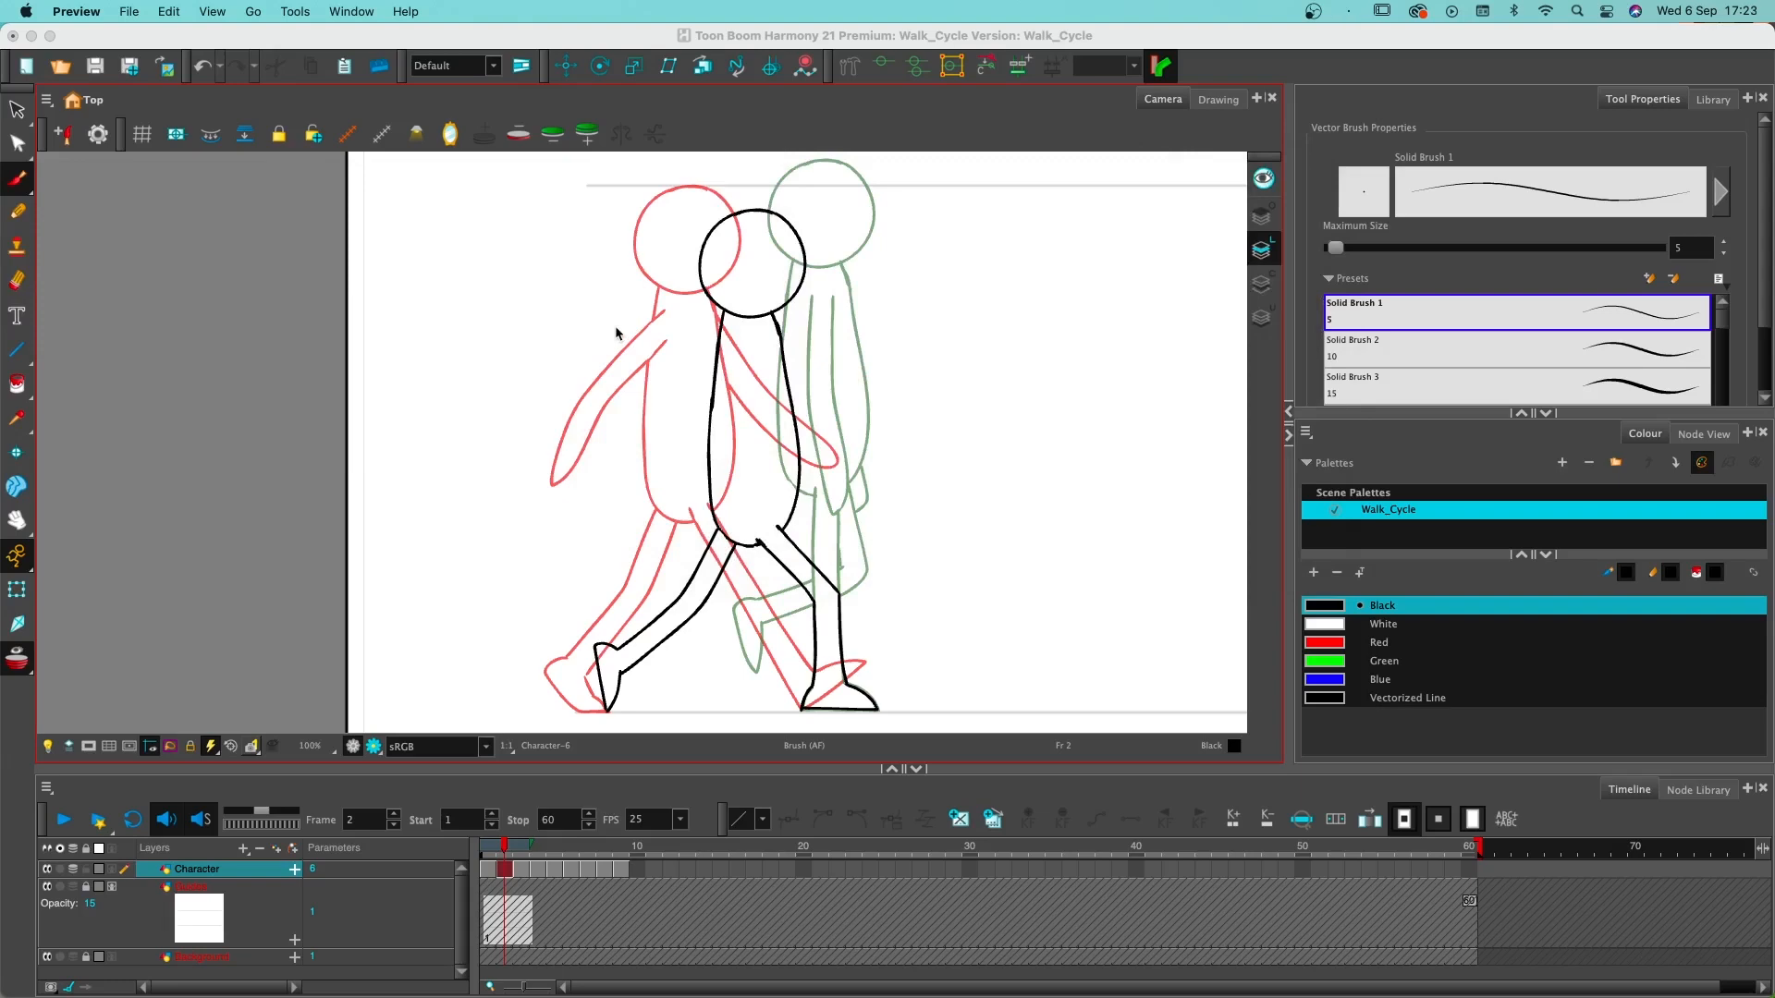
left_click(737, 331)
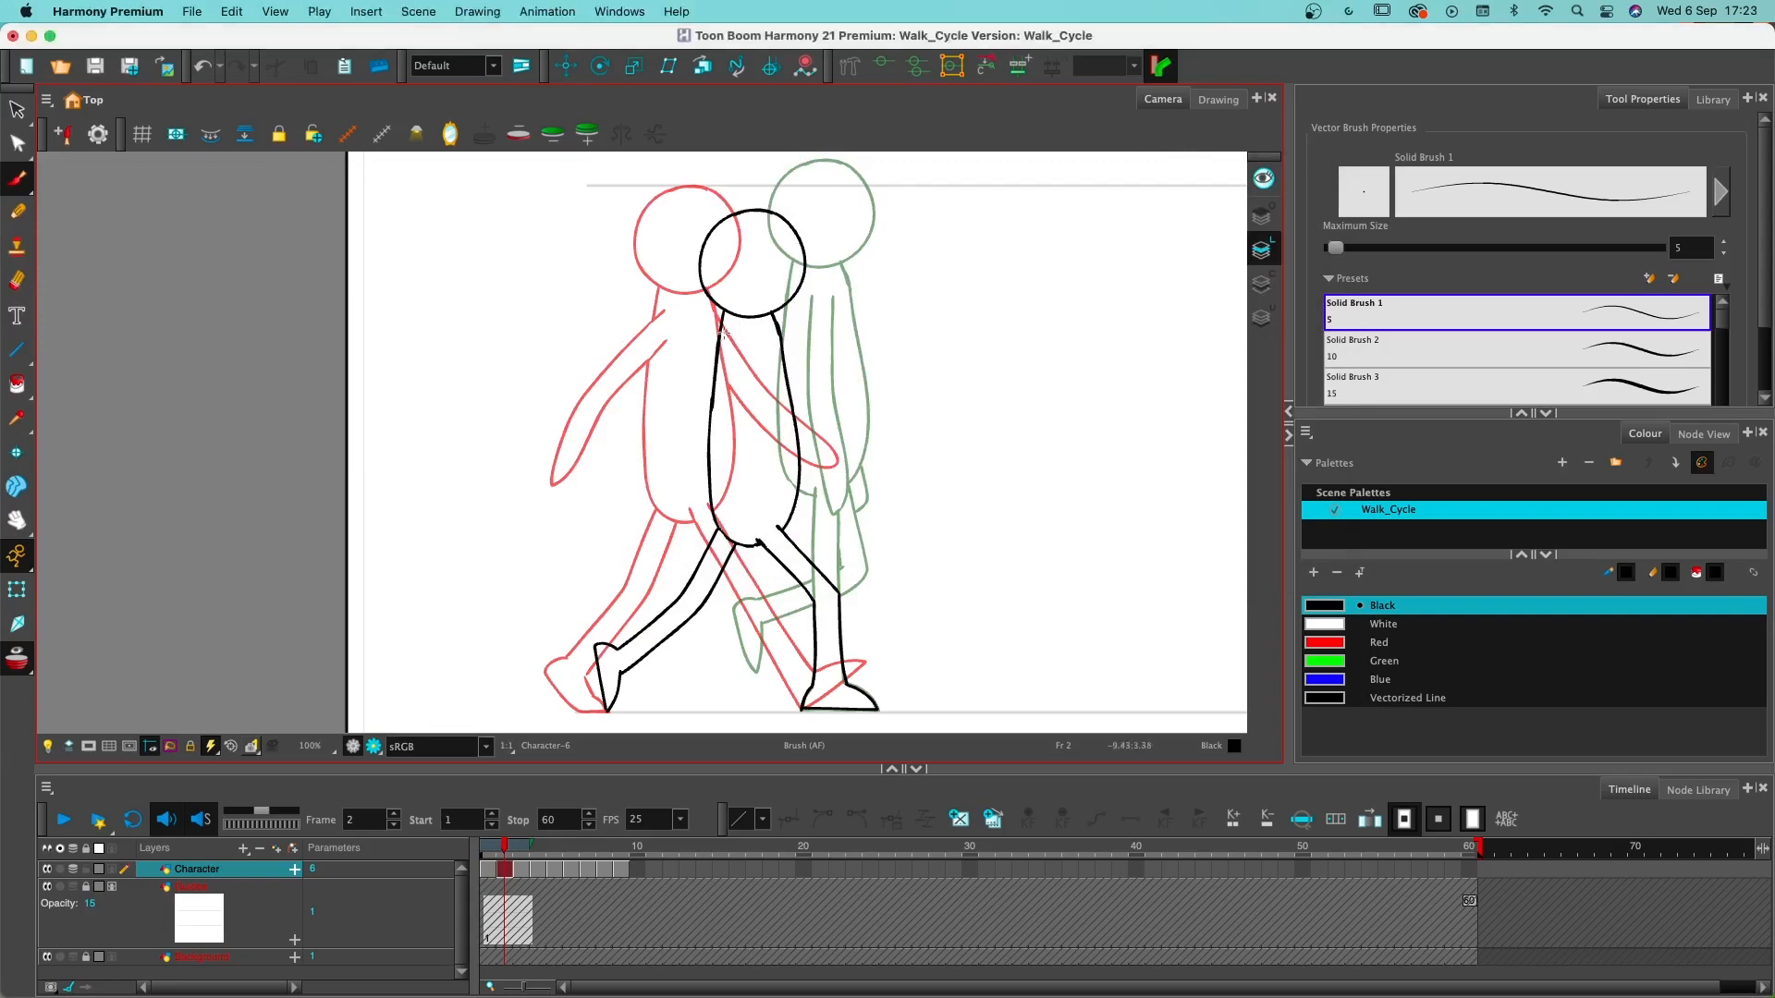
- Draw the near arm swinging back from the shoulder on frame 2 and erase the torso line crossing it
mouse_move(721, 335)
left_mouse_down()
mouse_move(598, 429)
mouse_move(583, 483)
mouse_move(678, 387)
mouse_move(753, 354)
mouse_move(733, 359)
mouse_move(722, 325)
mouse_move(723, 345)
mouse_move(736, 336)
mouse_move(703, 360)
mouse_move(740, 346)
left_mouse_up()
key("alt+e")
key("super+z")
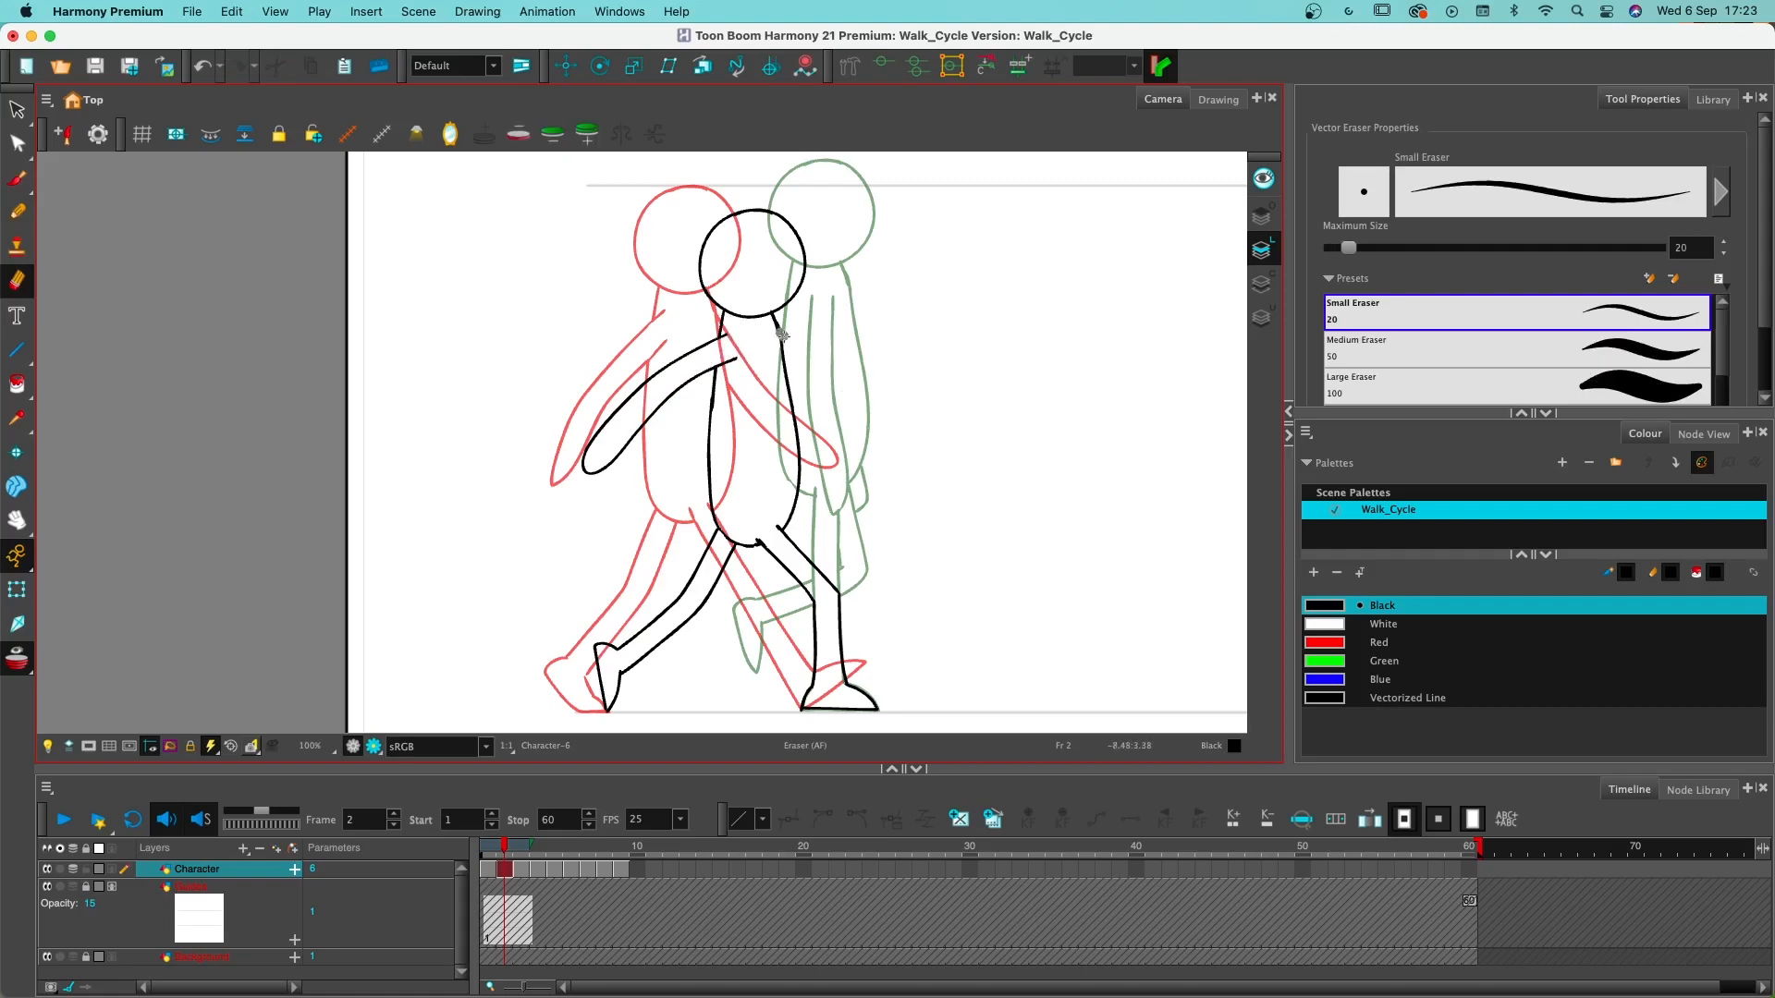
key("super+z")
key("alt+b")
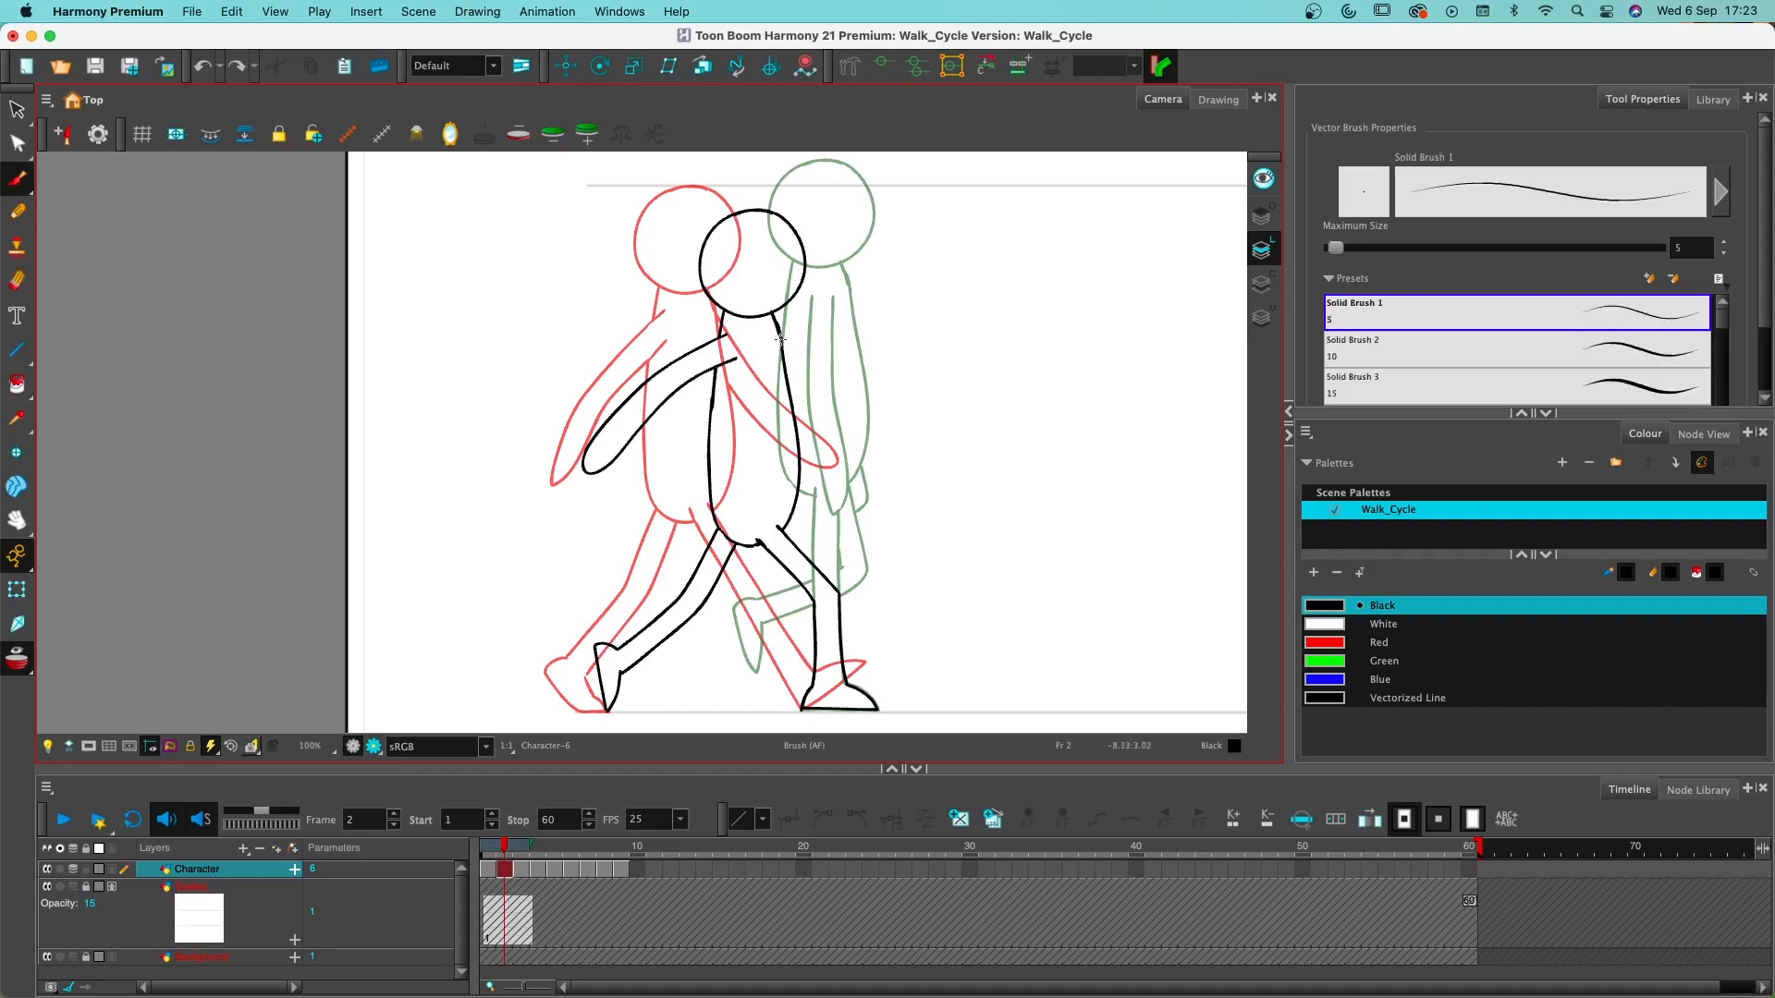
- Draw the far arm and hand swinging forward from behind the torso on frame 2
left_click_drag(779, 334, 837, 398)
key("super+z")
mouse_move(780, 328)
left_mouse_down()
mouse_move(845, 399)
mouse_move(932, 431)
mouse_move(912, 445)
mouse_move(853, 427)
mouse_move(775, 342)
left_mouse_up()
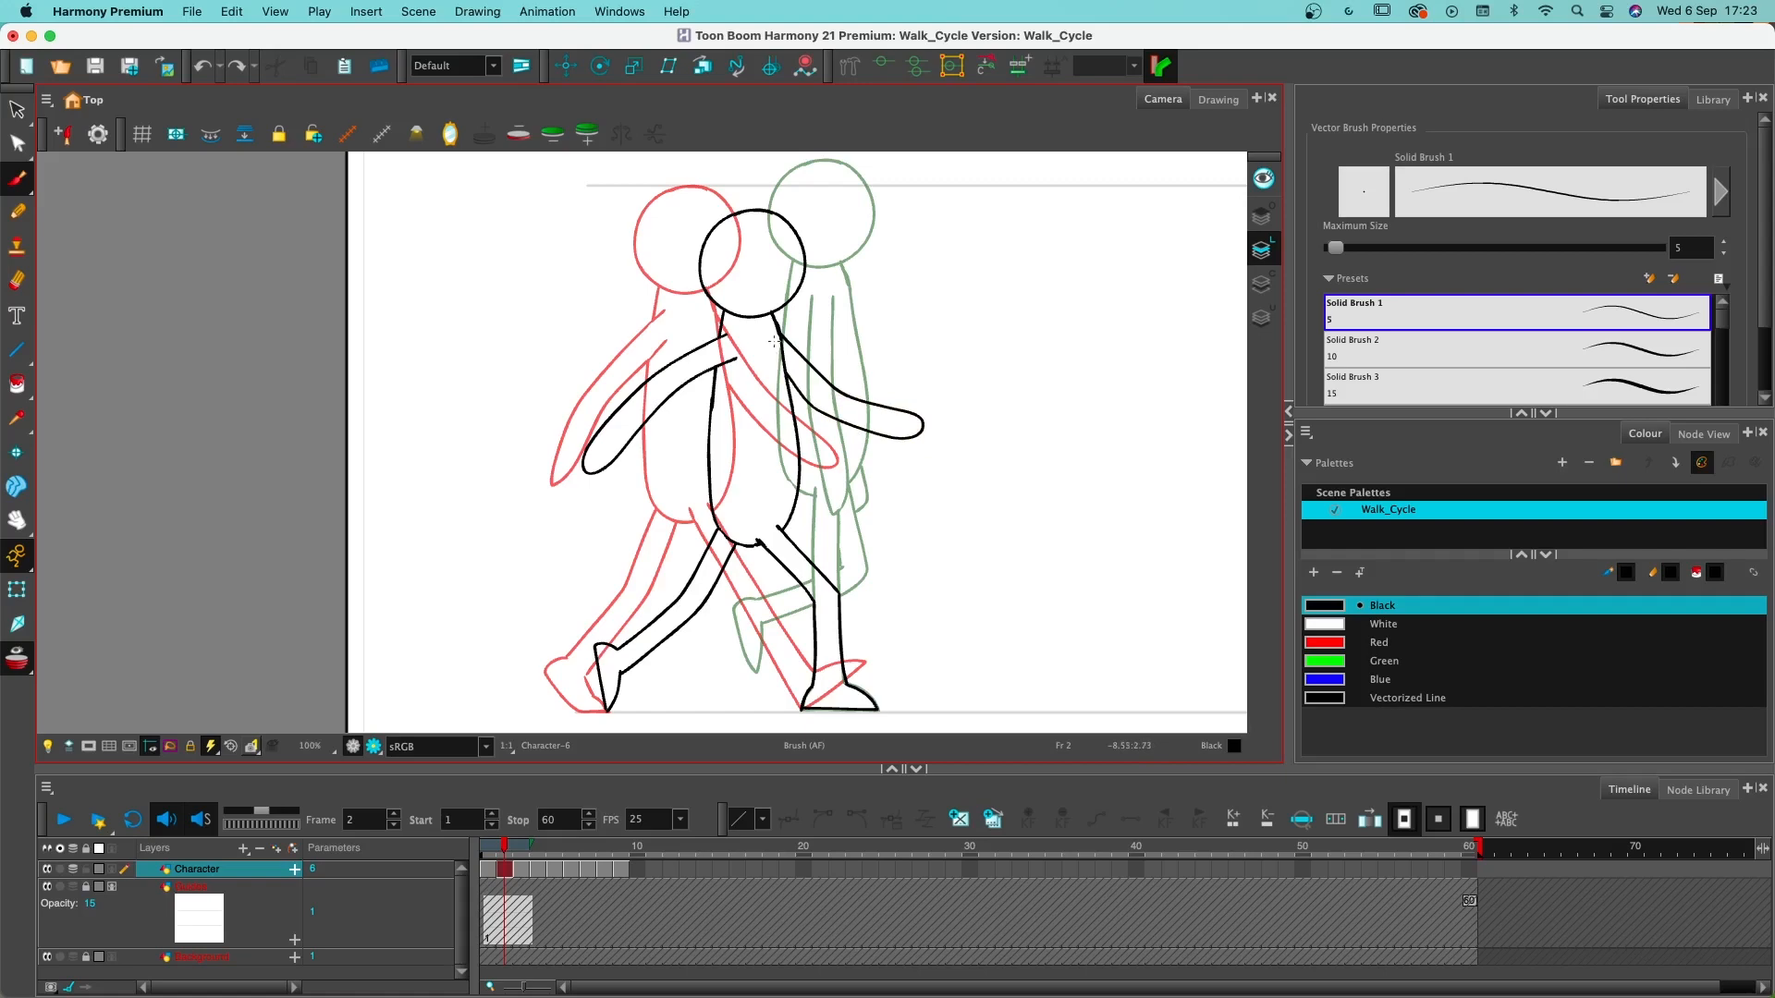
- Turn off onion skinning and scrub from frame 1 to frame 4 to review the motion
key("alt+o")
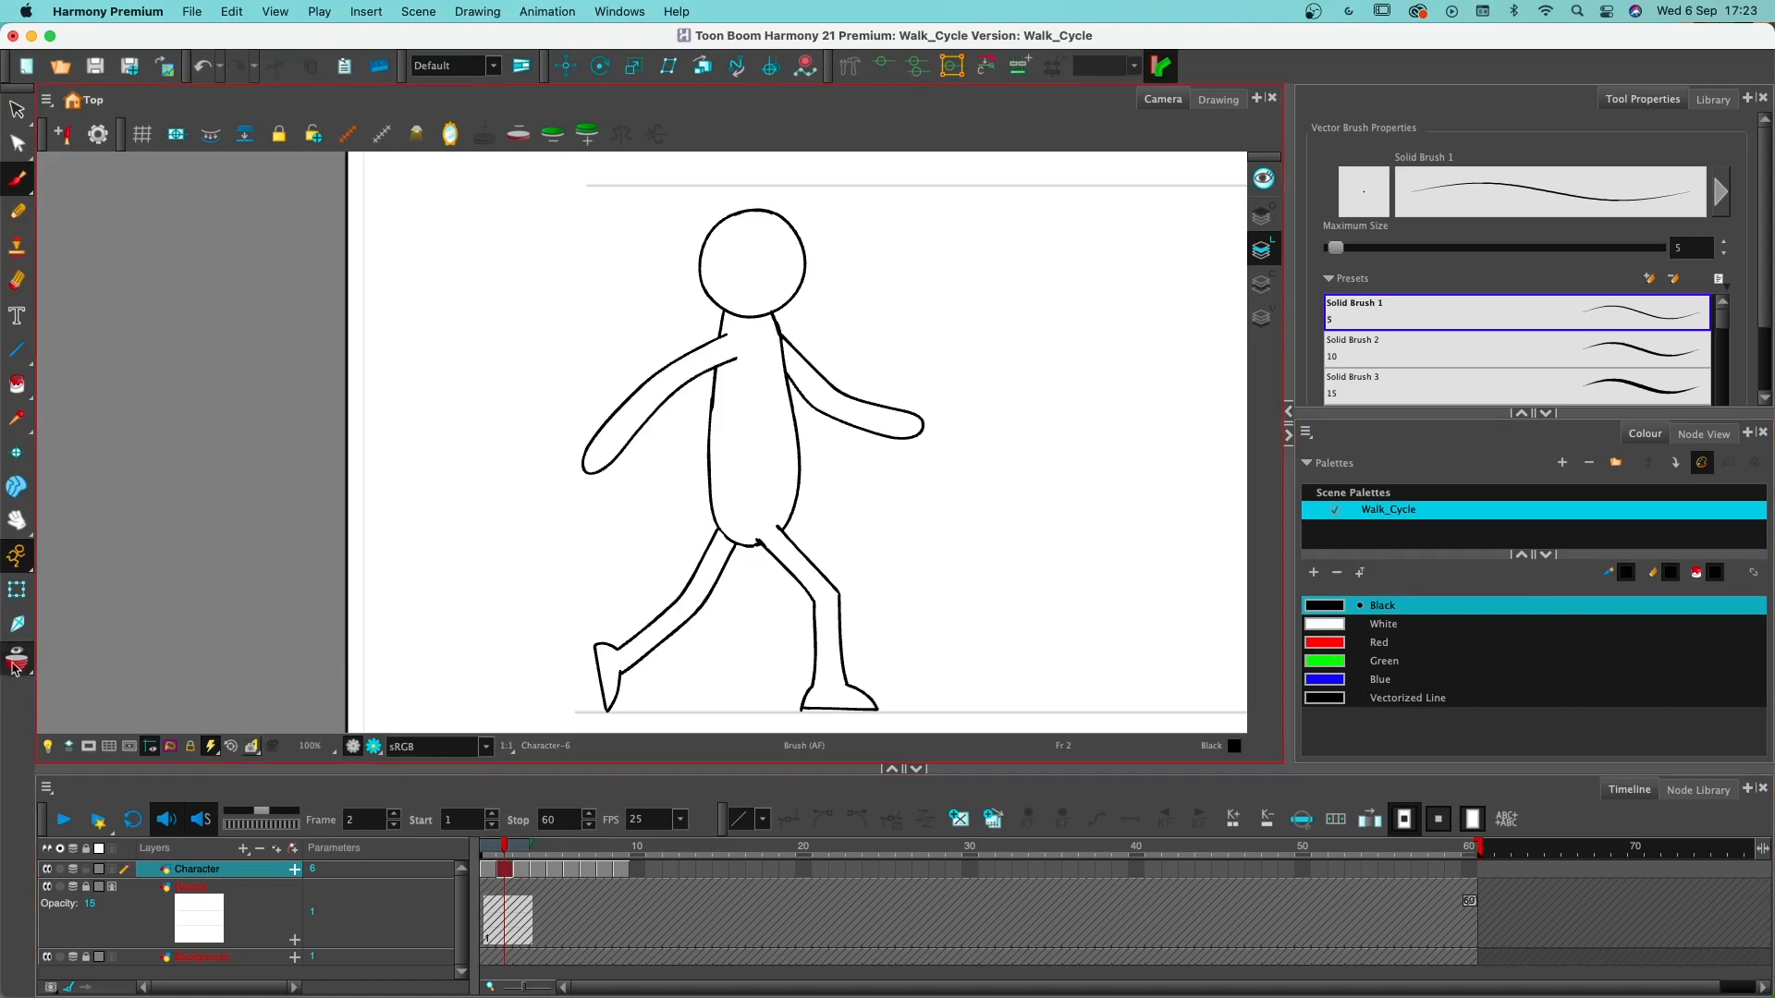
left_click(489, 847)
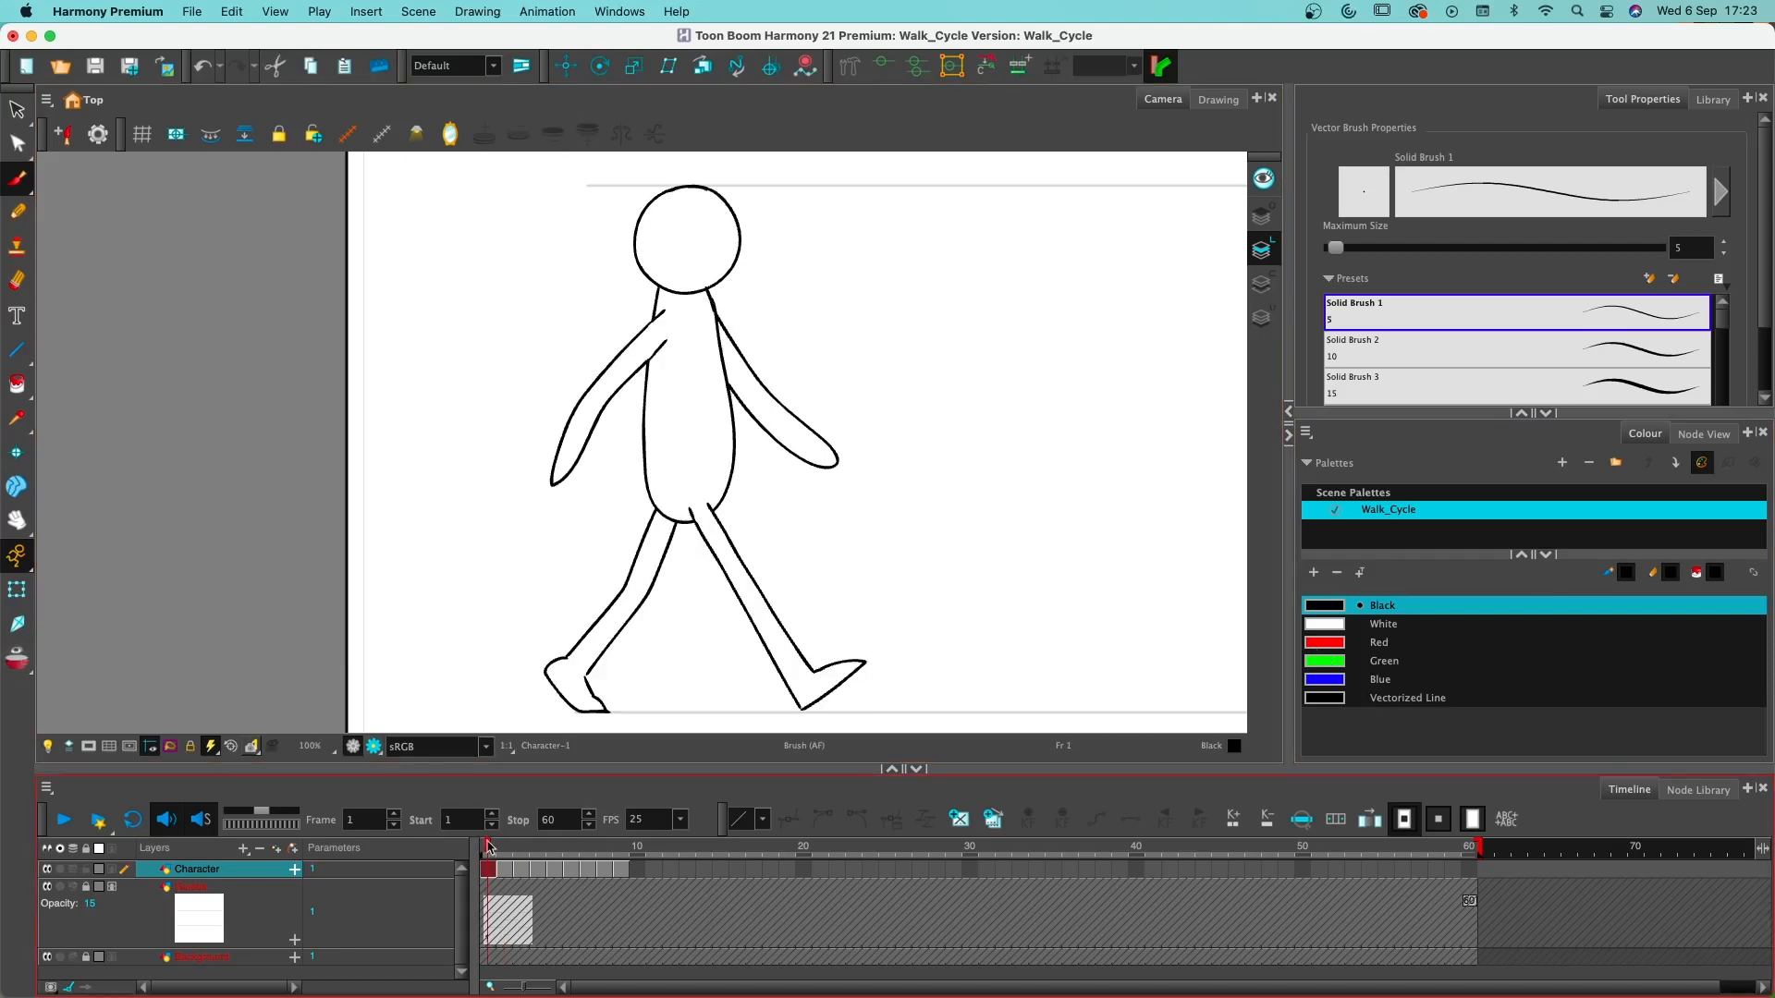
left_click_drag(488, 844, 541, 847)
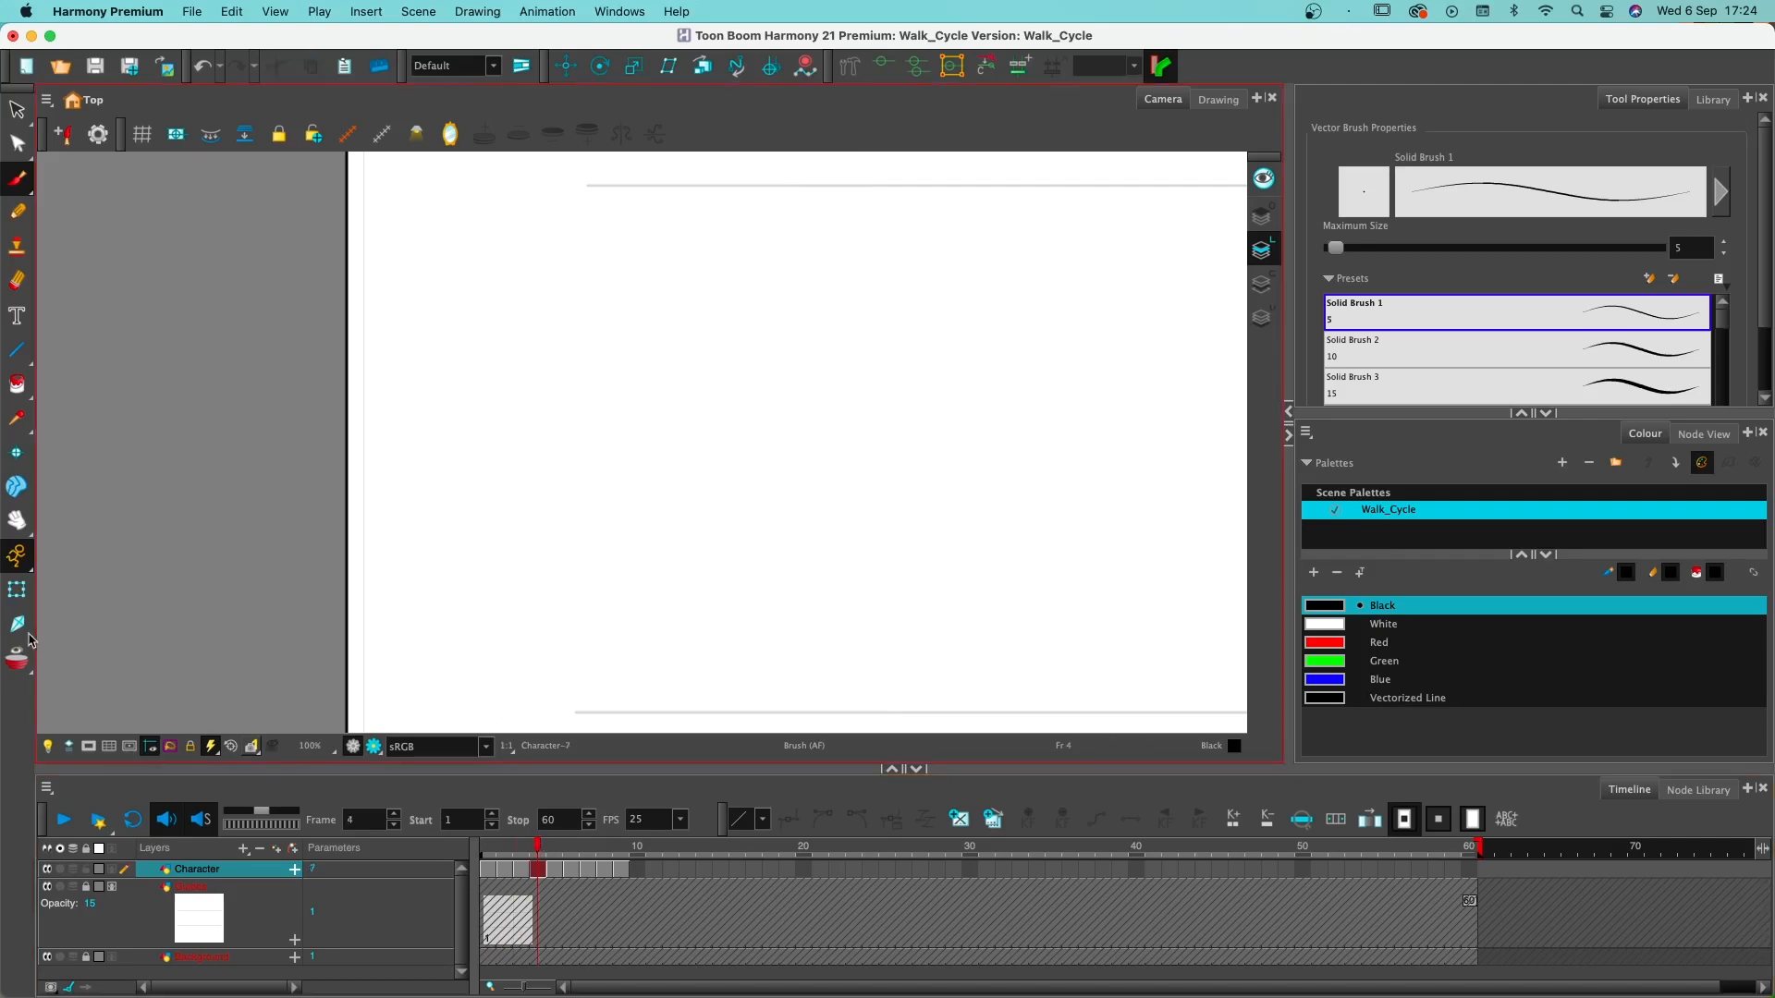
- Turn on onion skinning, paste the head and torso on frame 4, and place them between the neighbouring poses with the head above the upper guide line
key("alt+o")
key("super+v")
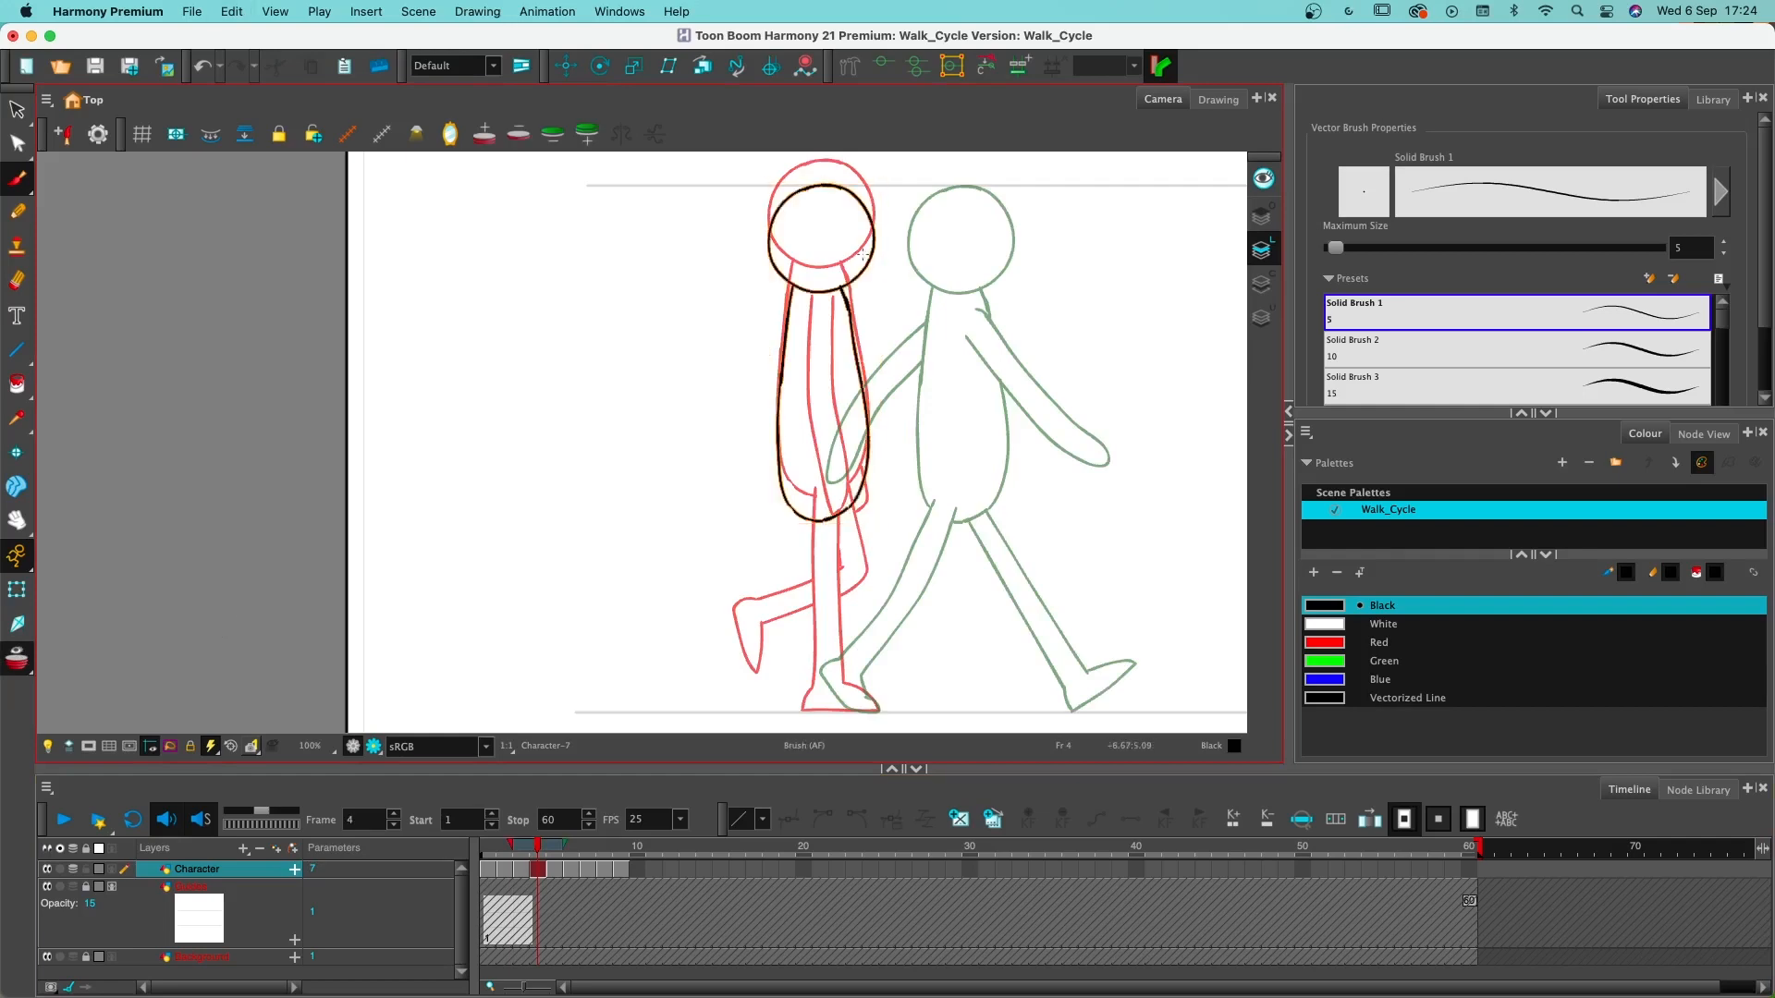
mouse_move(851, 322)
left_mouse_down()
mouse_move(925, 330)
mouse_move(878, 403)
left_mouse_up()
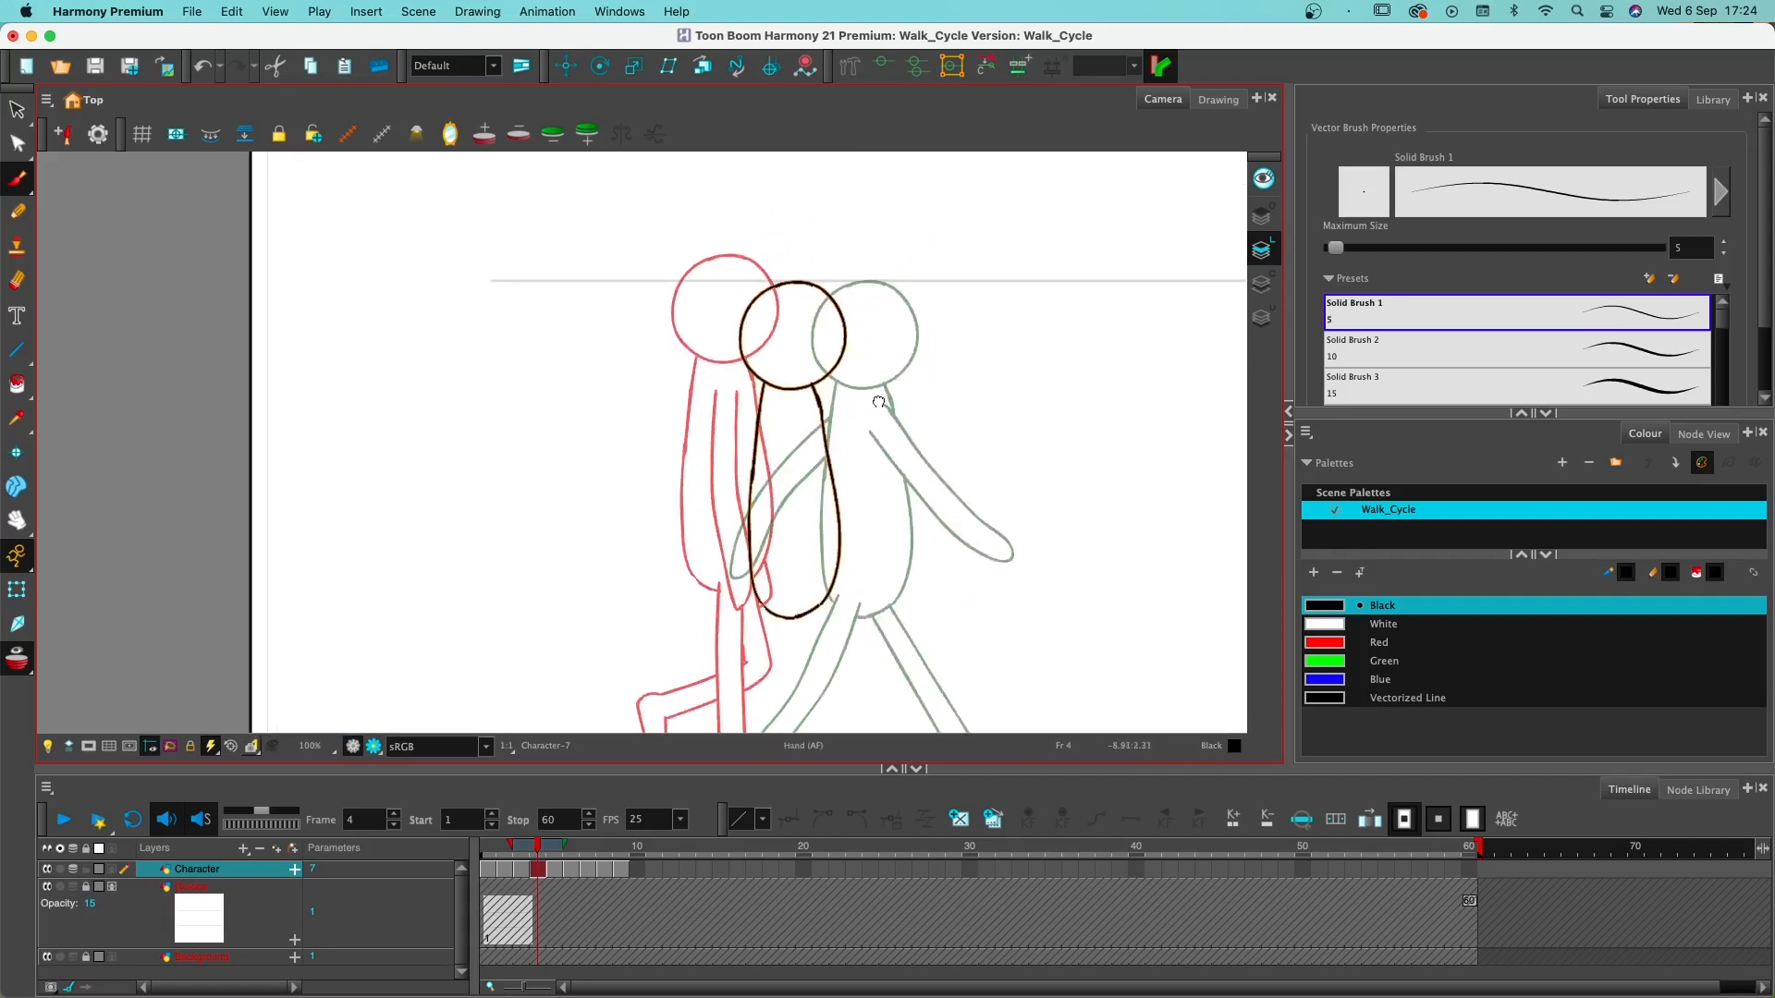
left_click(821, 421, "super")
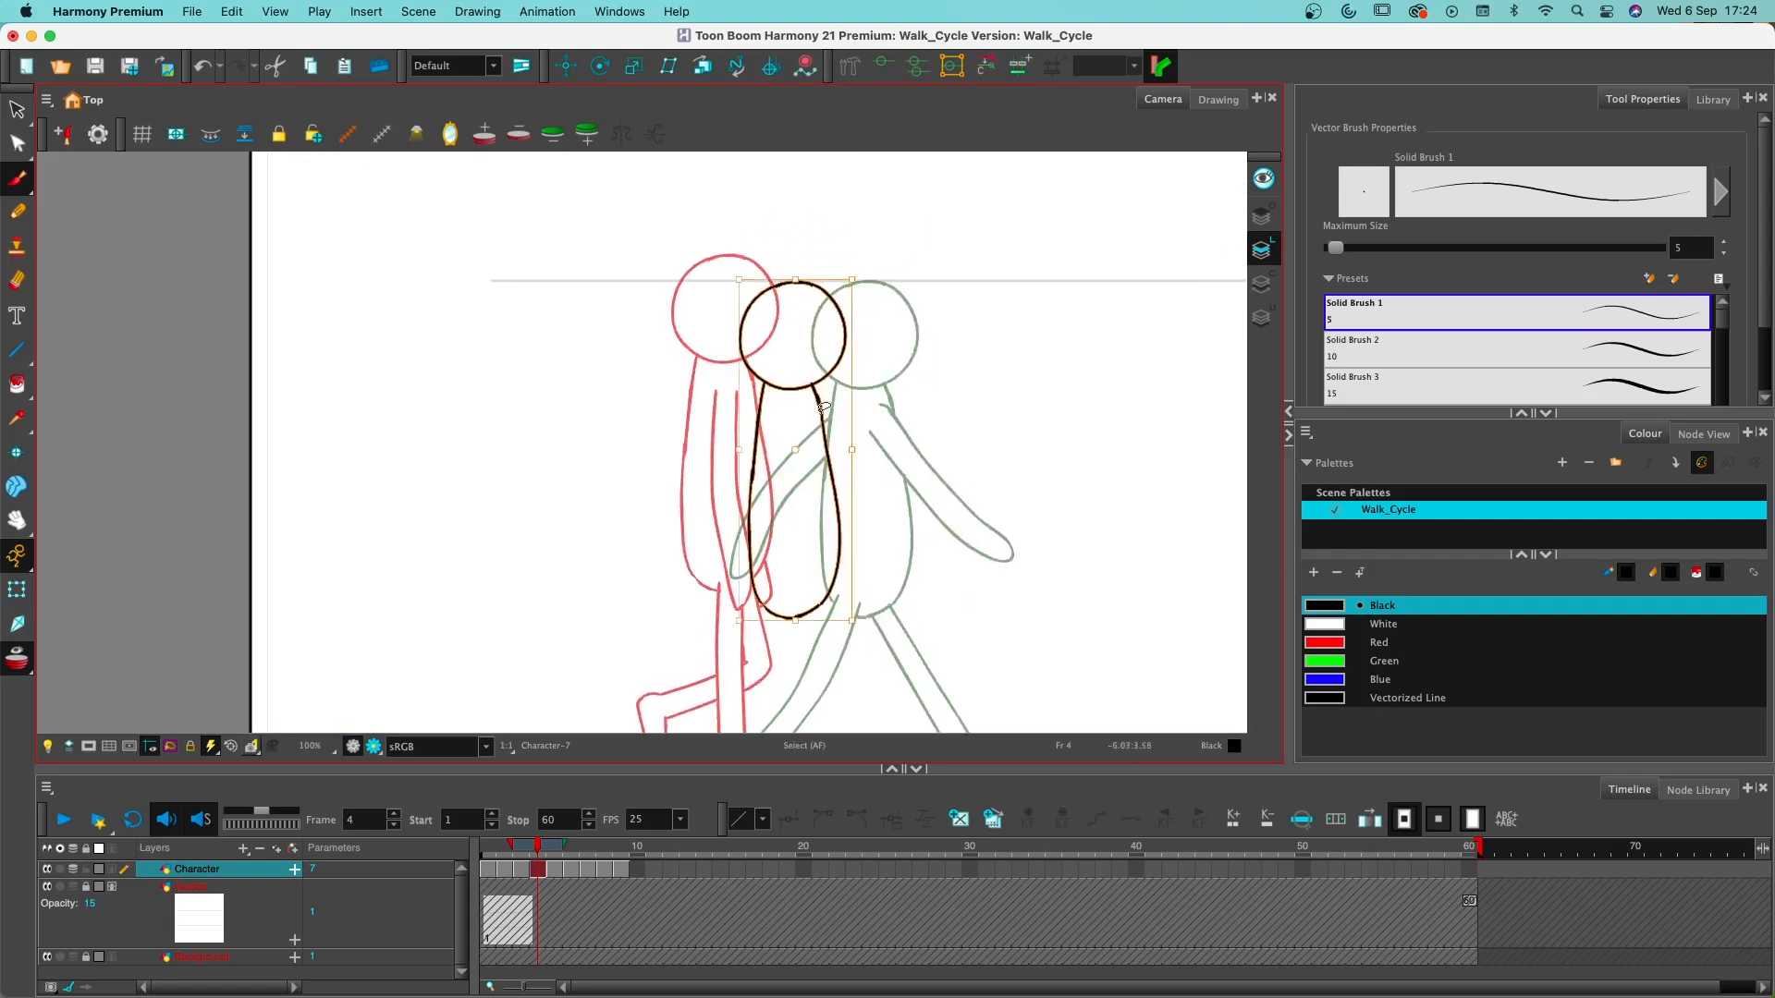
mouse_move(906, 372)
left_mouse_down()
mouse_move(740, 182)
mouse_move(880, 208)
mouse_move(804, 381)
mouse_move(805, 344)
left_mouse_up()
- Draw the rear foot on frame 4 with its toe on the ground line and its heel lifted
key("alt+b")
left_click_drag(915, 466, 872, 366)
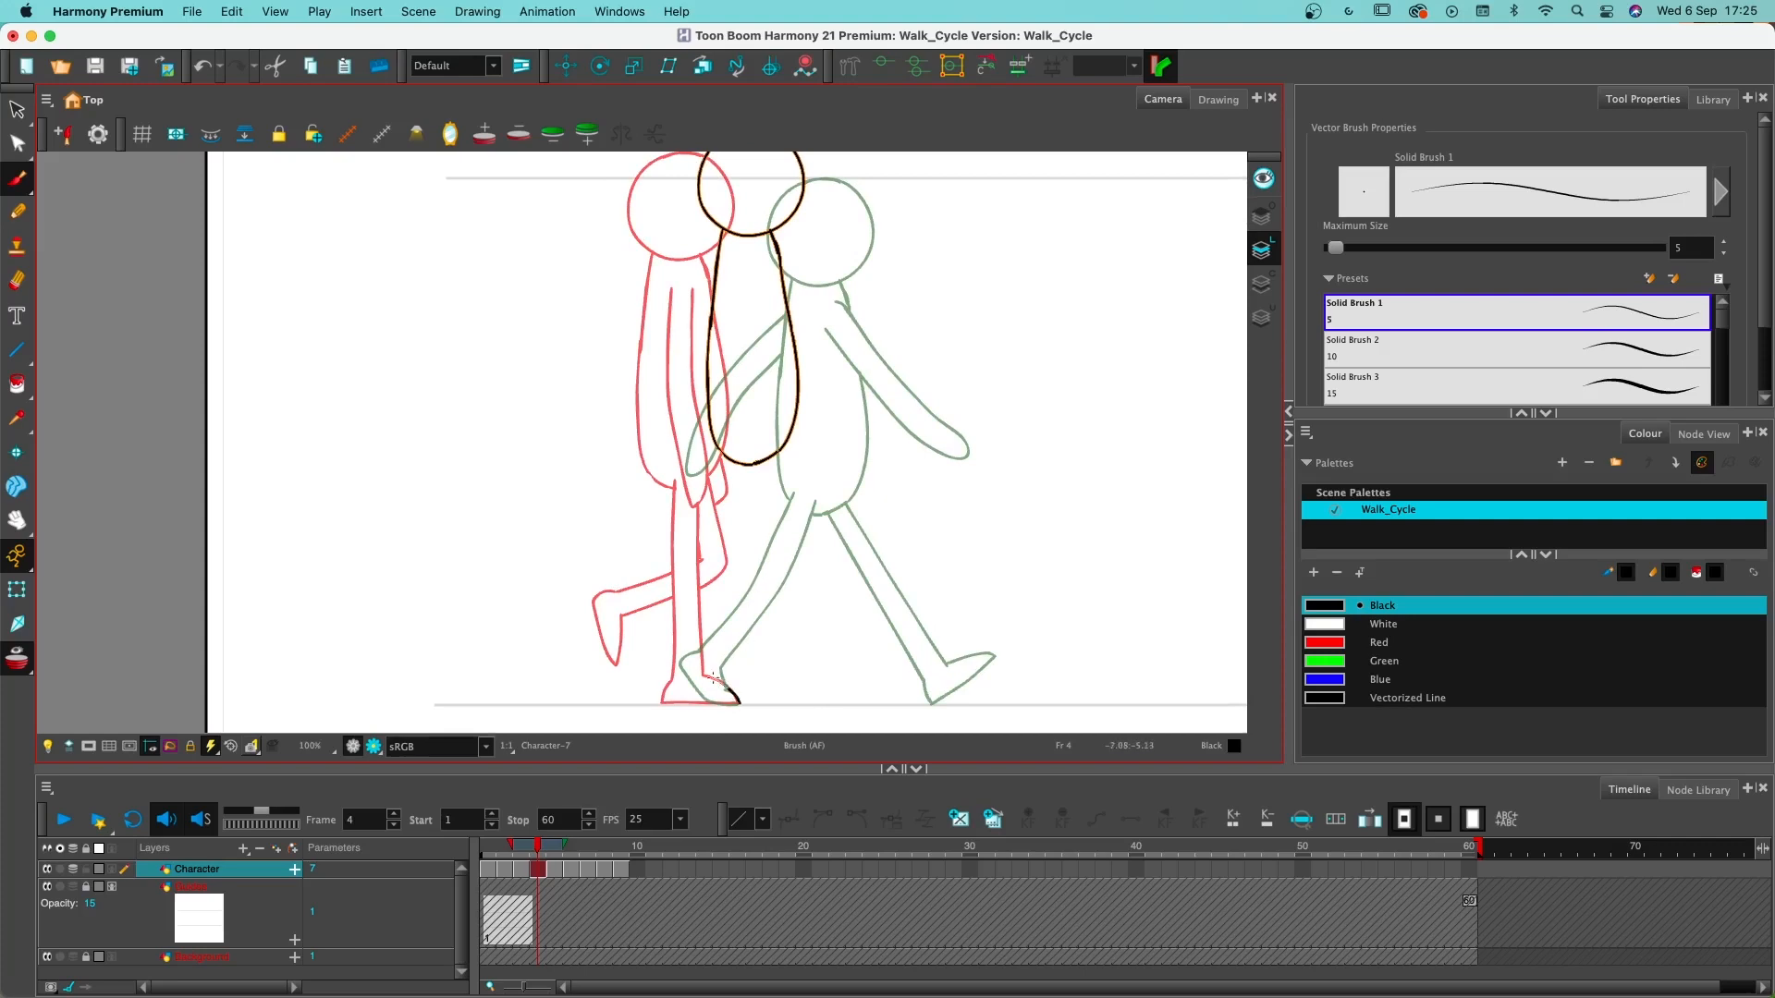
key("super+z")
left_click_drag(736, 698, 702, 649)
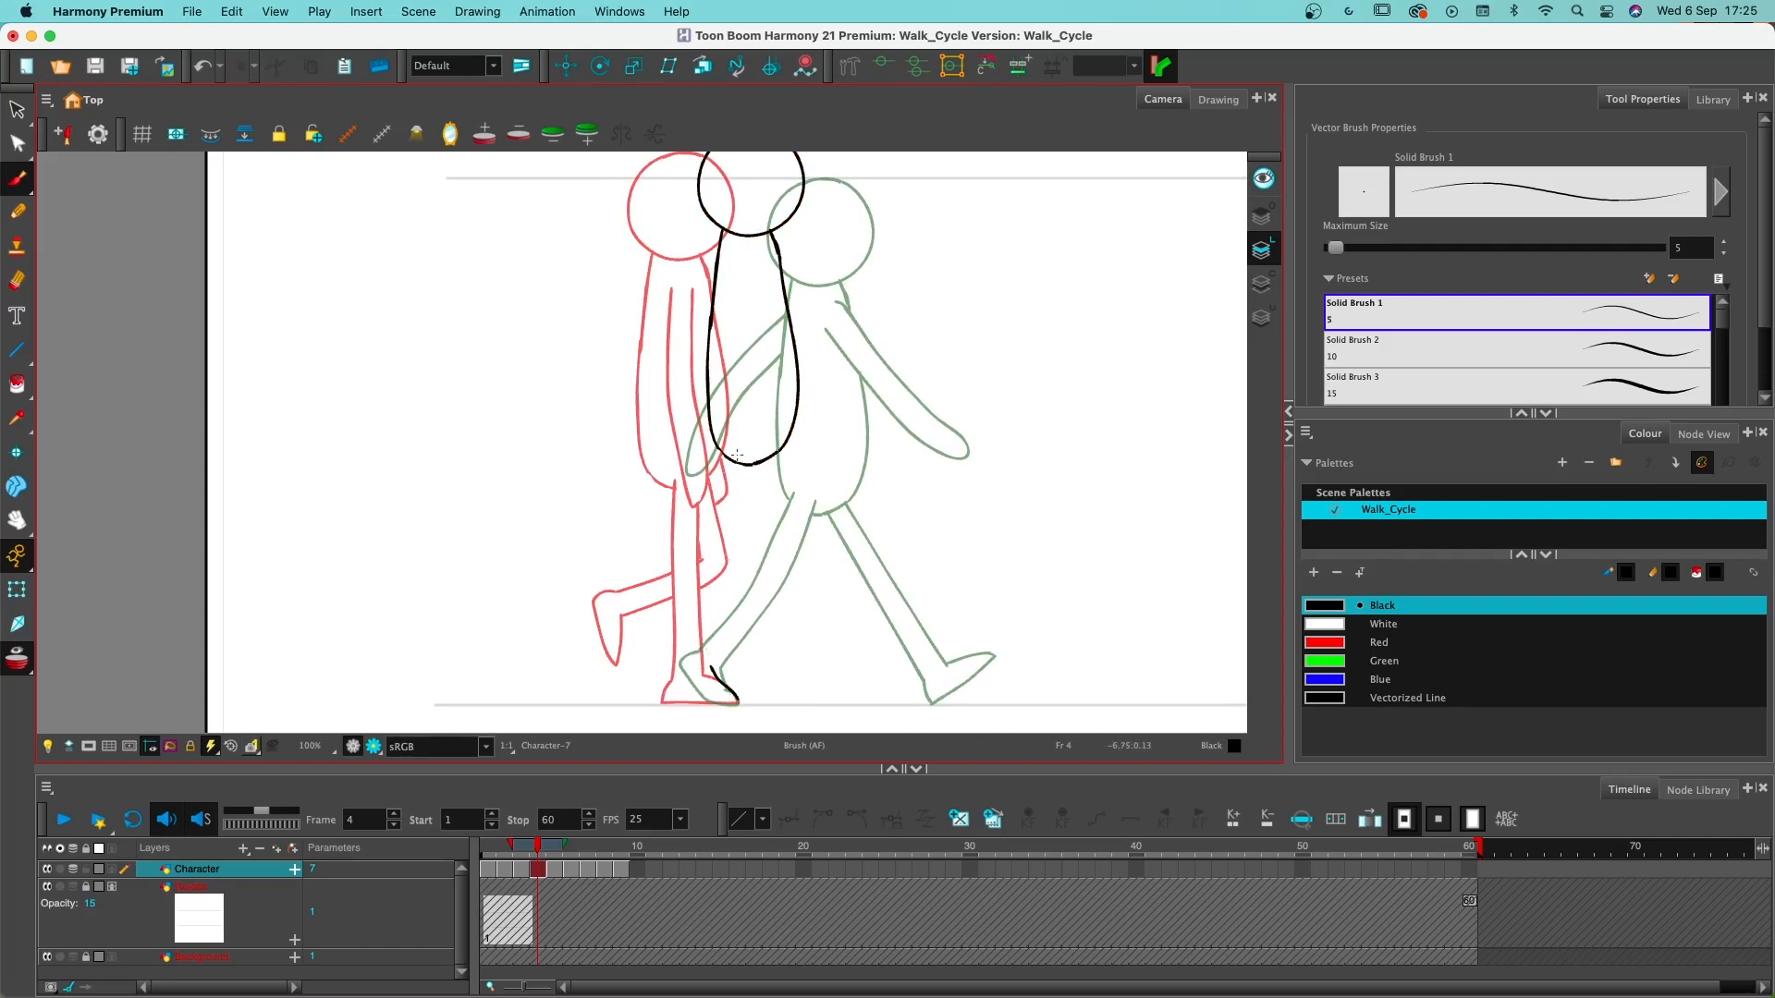
left_click_drag(740, 450, 712, 586)
key("super+z")
left_click_drag(739, 700, 739, 702)
key("super+z")
left_click_drag(738, 703, 672, 681)
- Draw both lines of the rear leg from the ankle up to the hip and erase the torso line between them
mouse_move(668, 670)
left_mouse_down()
mouse_move(700, 636)
mouse_move(737, 447)
left_mouse_up()
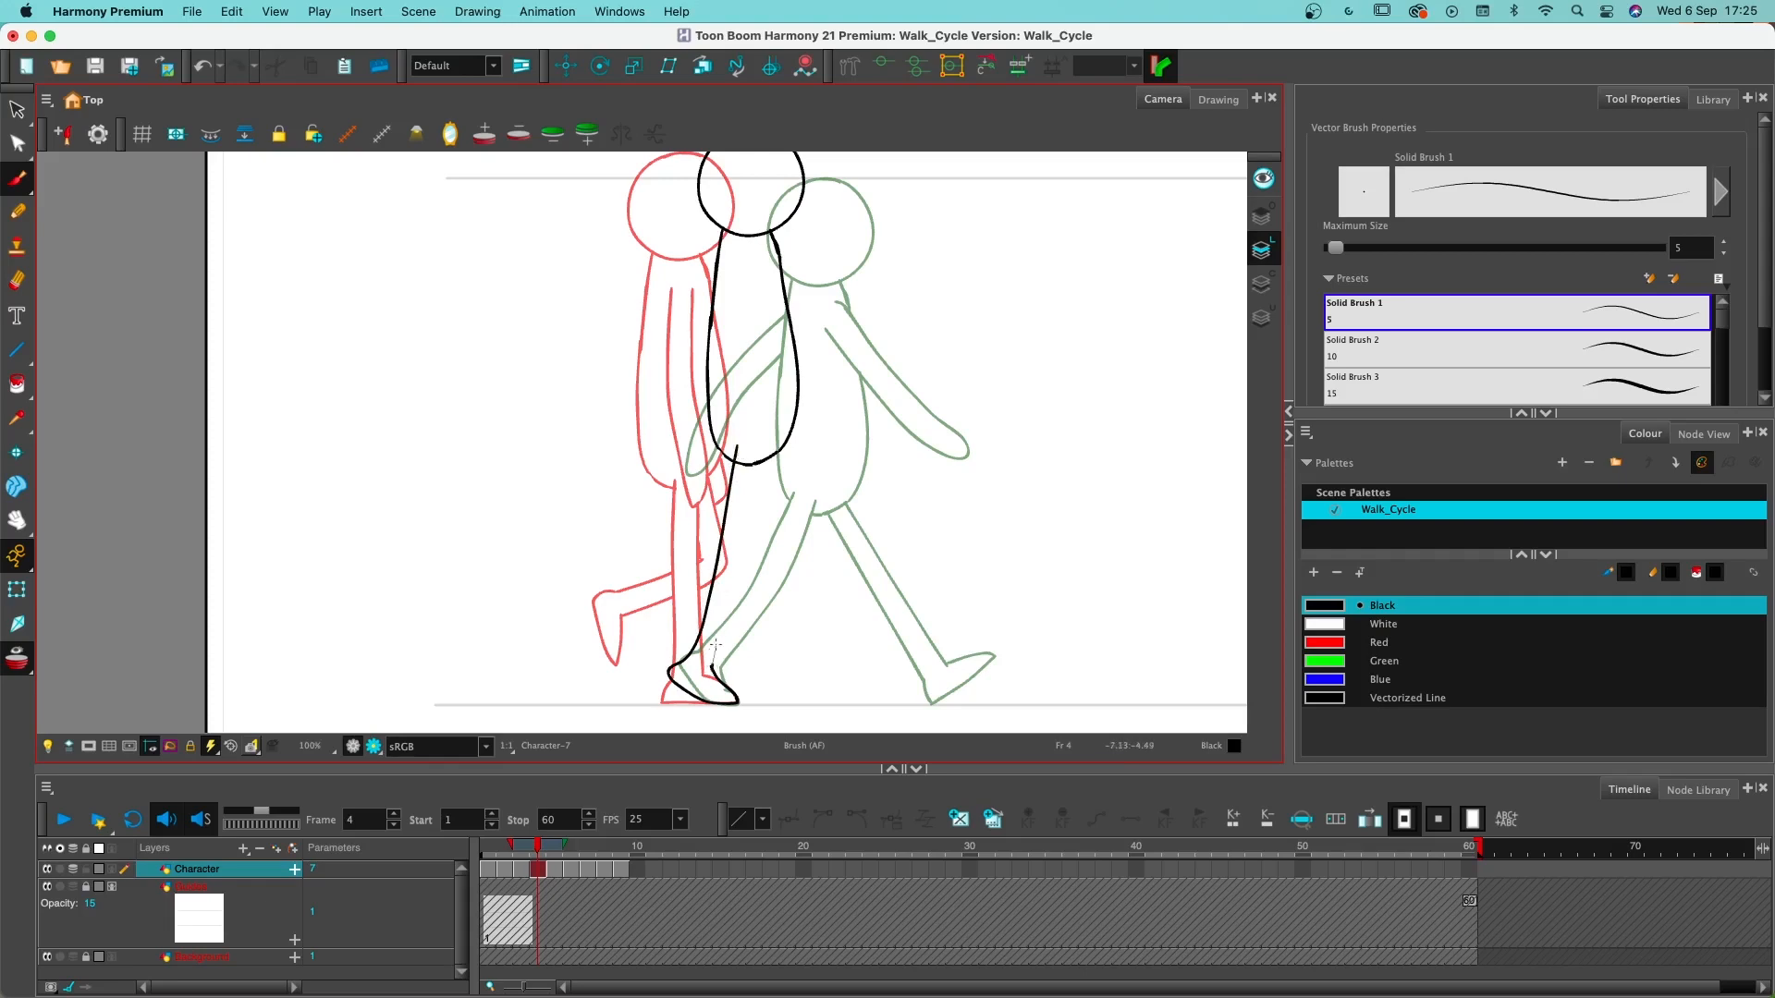
left_click_drag(716, 645, 733, 586)
key("super+z")
mouse_move(712, 666)
left_mouse_down()
mouse_move(767, 430)
mouse_move(758, 460)
left_mouse_up()
key("alt+e")
key("alt+b")
- Draw the other leg stepping forward from the hip on frame 4, with a bent knee and the foot off the ground
left_click_drag(772, 457, 812, 529)
key("super+z")
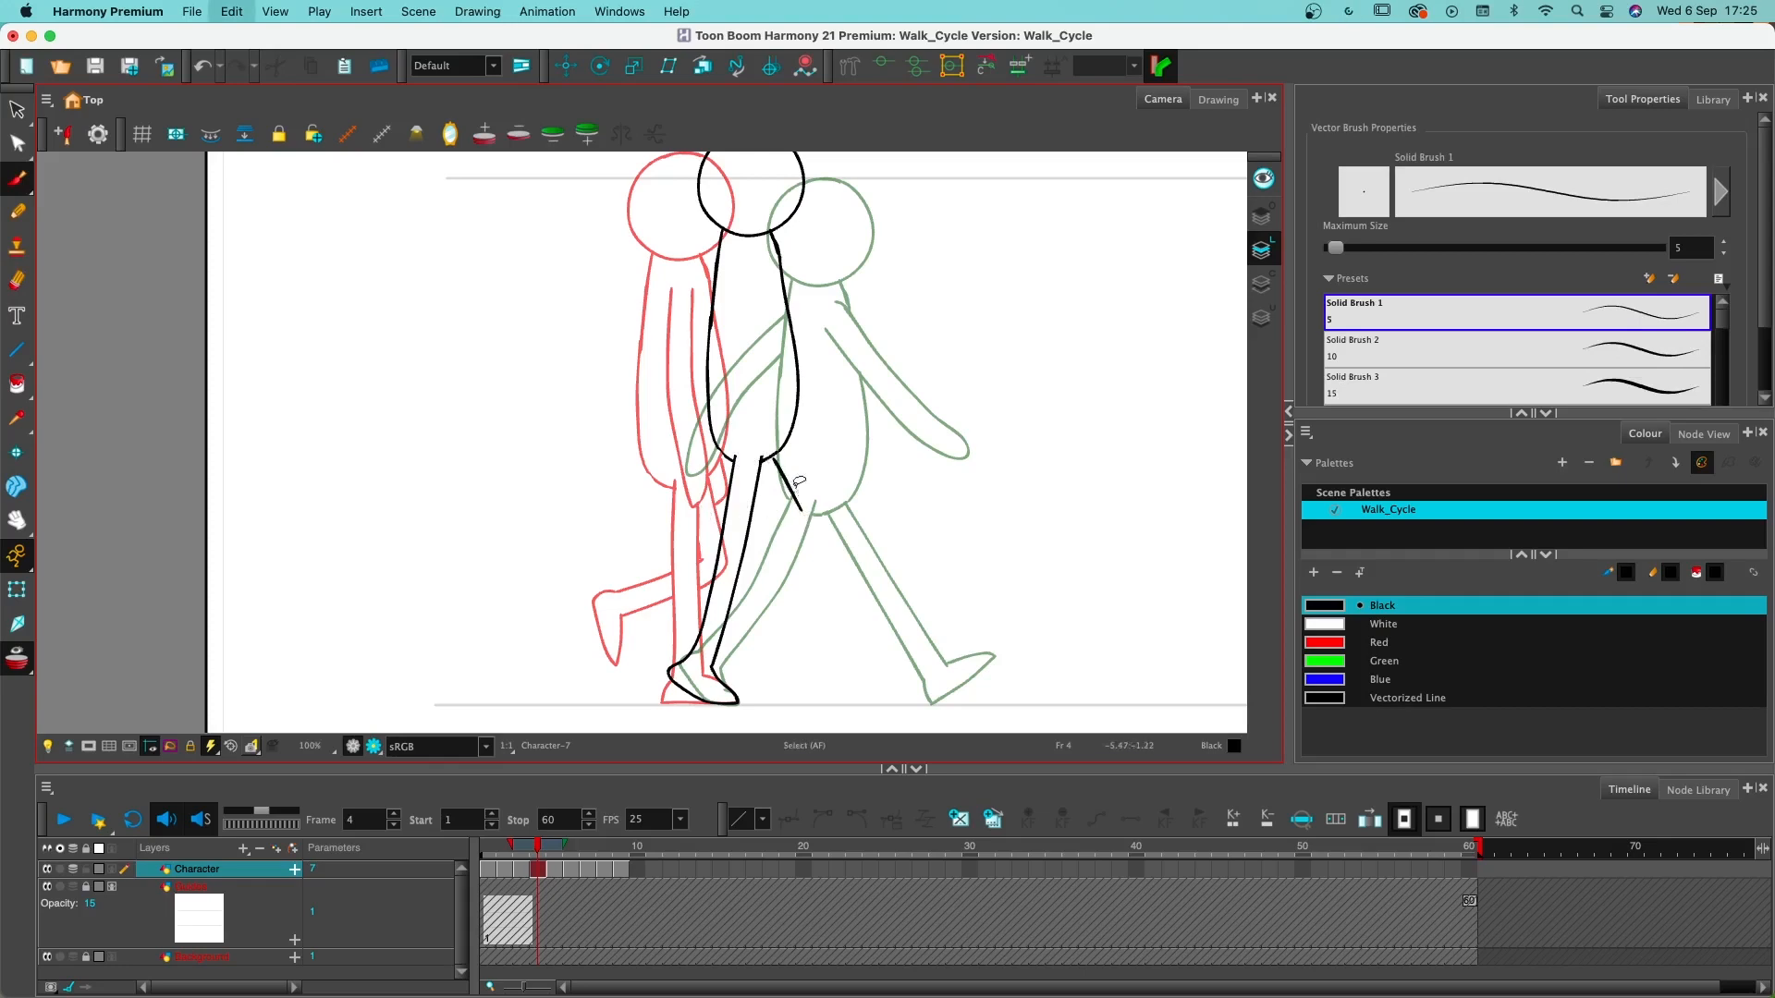
left_click_drag(770, 453, 820, 522)
key("super+z")
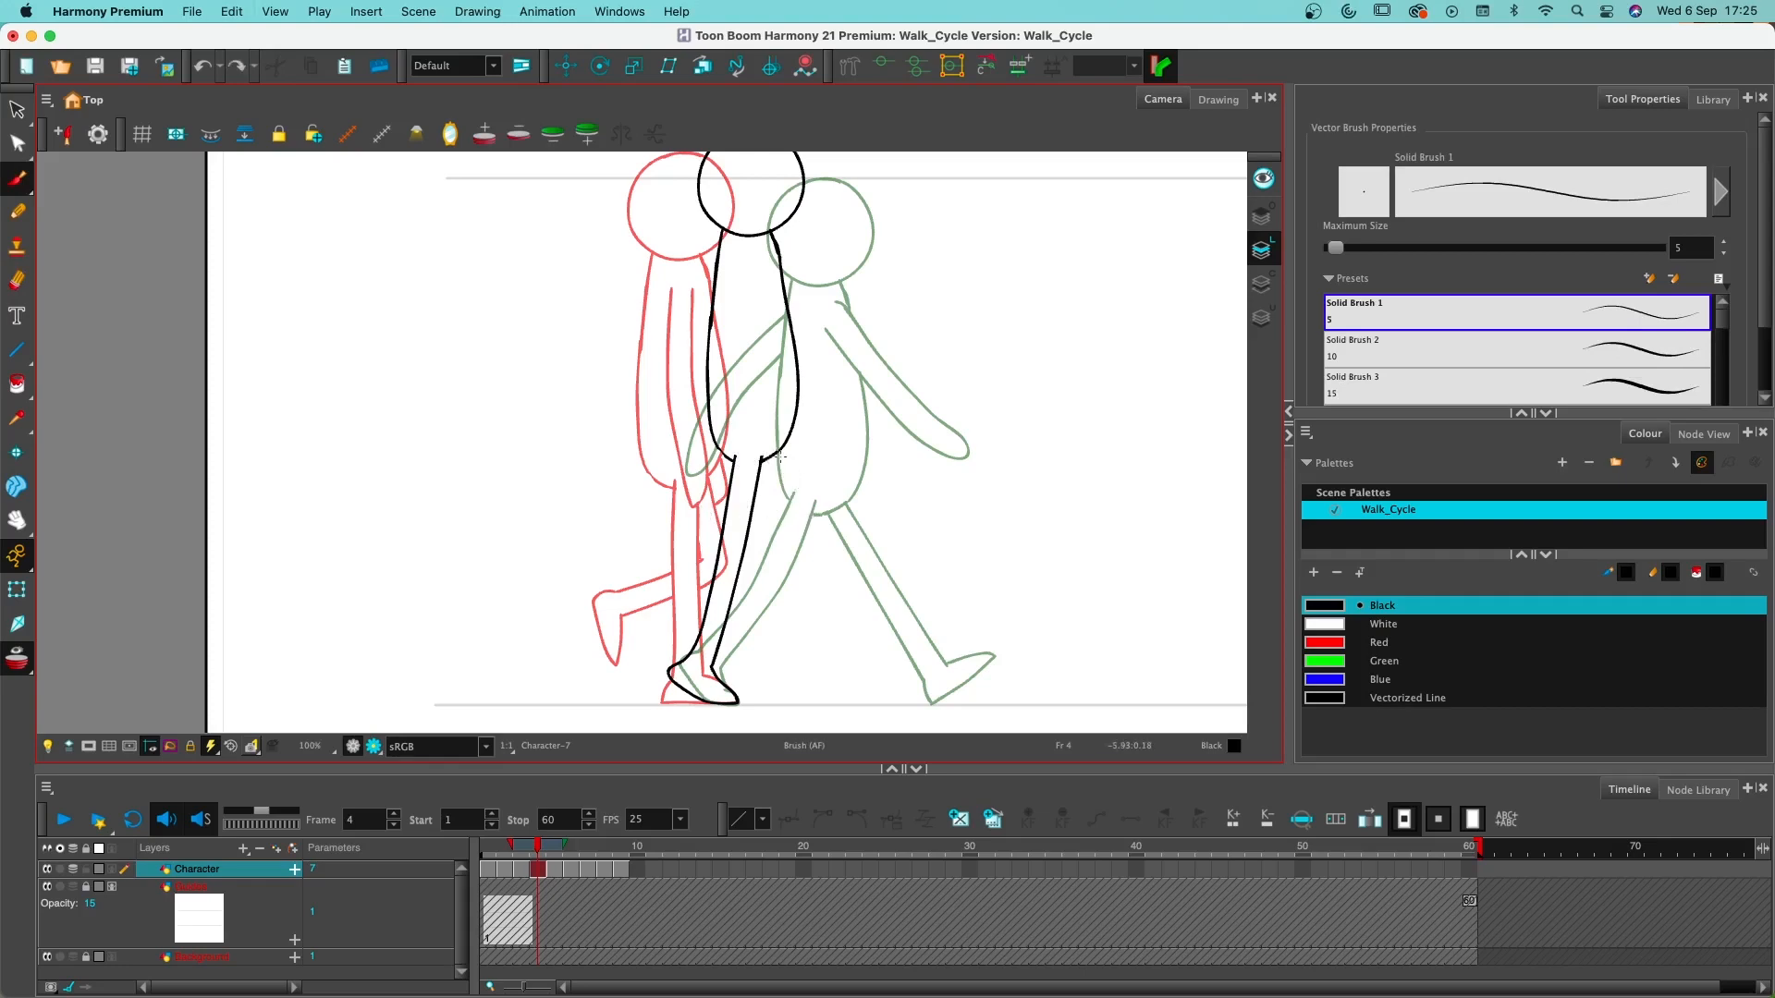
mouse_move(776, 452)
left_mouse_down()
mouse_move(834, 561)
mouse_move(821, 611)
mouse_move(788, 619)
mouse_move(809, 547)
left_mouse_up()
key("super+z")
mouse_move(787, 636)
left_mouse_down()
mouse_move(811, 531)
mouse_move(760, 455)
left_mouse_up()
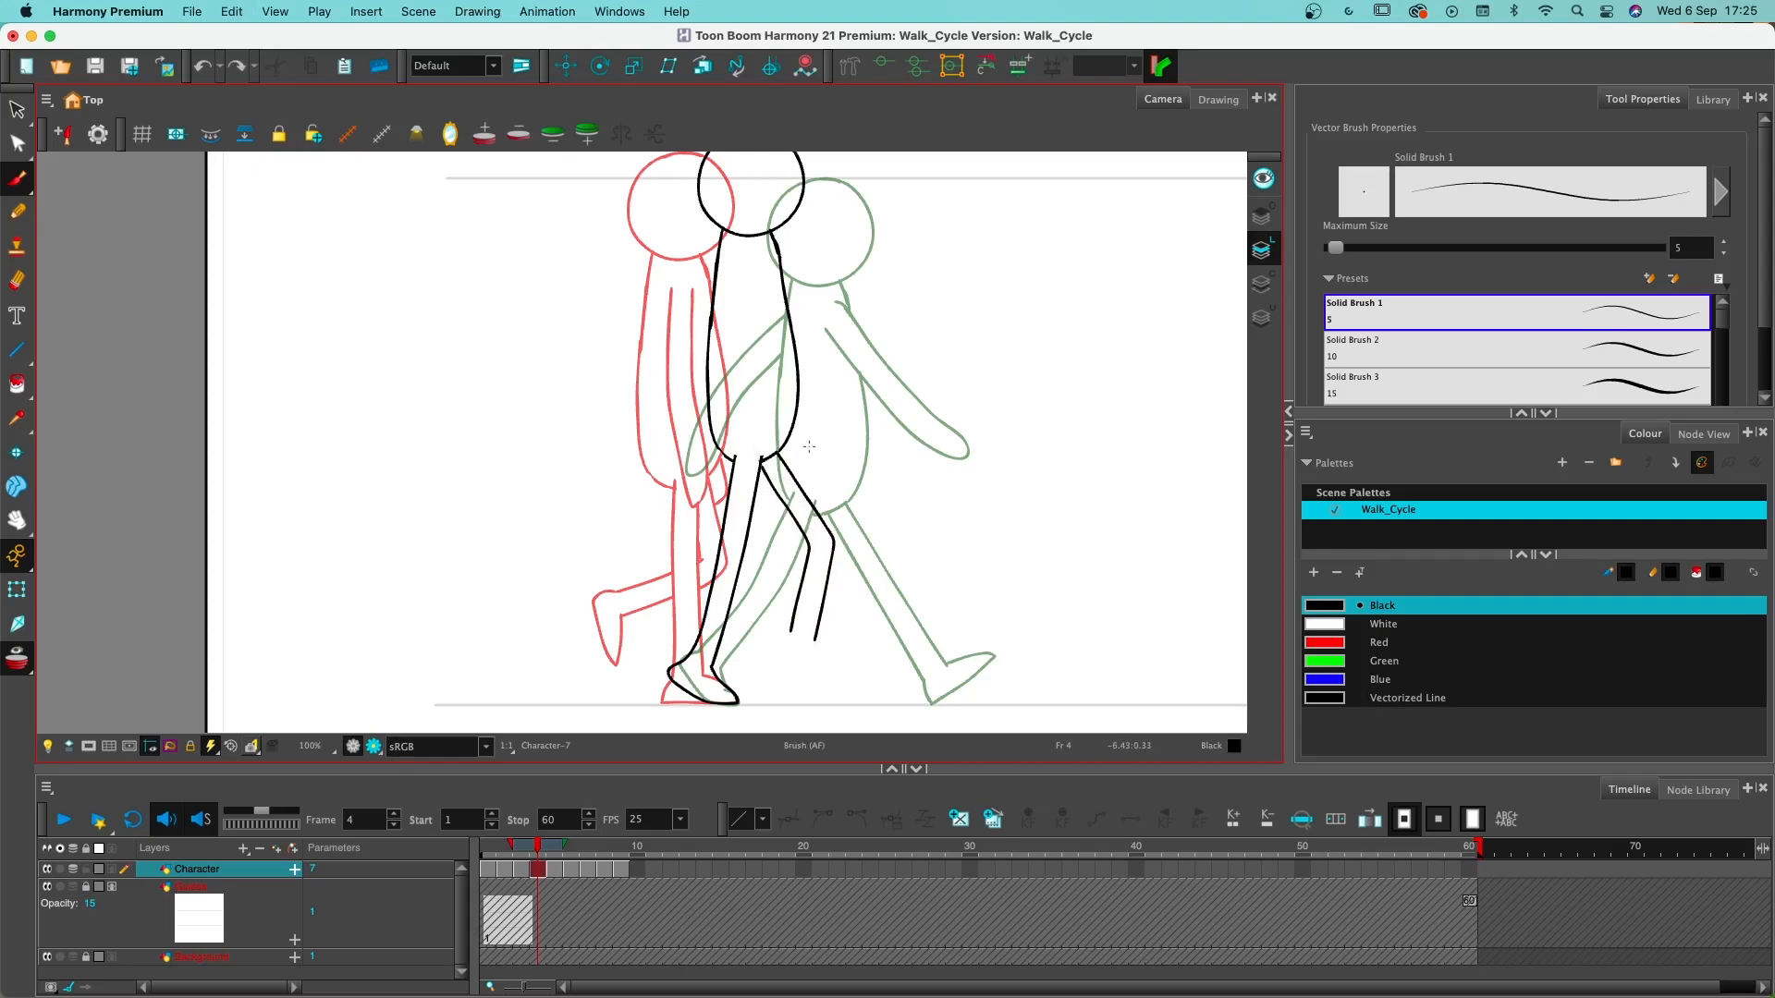
mouse_move(815, 634)
left_mouse_down()
mouse_move(856, 687)
mouse_move(775, 643)
mouse_move(774, 669)
mouse_move(852, 673)
left_mouse_up()
- Draw the near arm and hand swinging forward from the shoulder on frame 4 and erase the torso line crossing it
left_click_drag(989, 455, 949, 527)
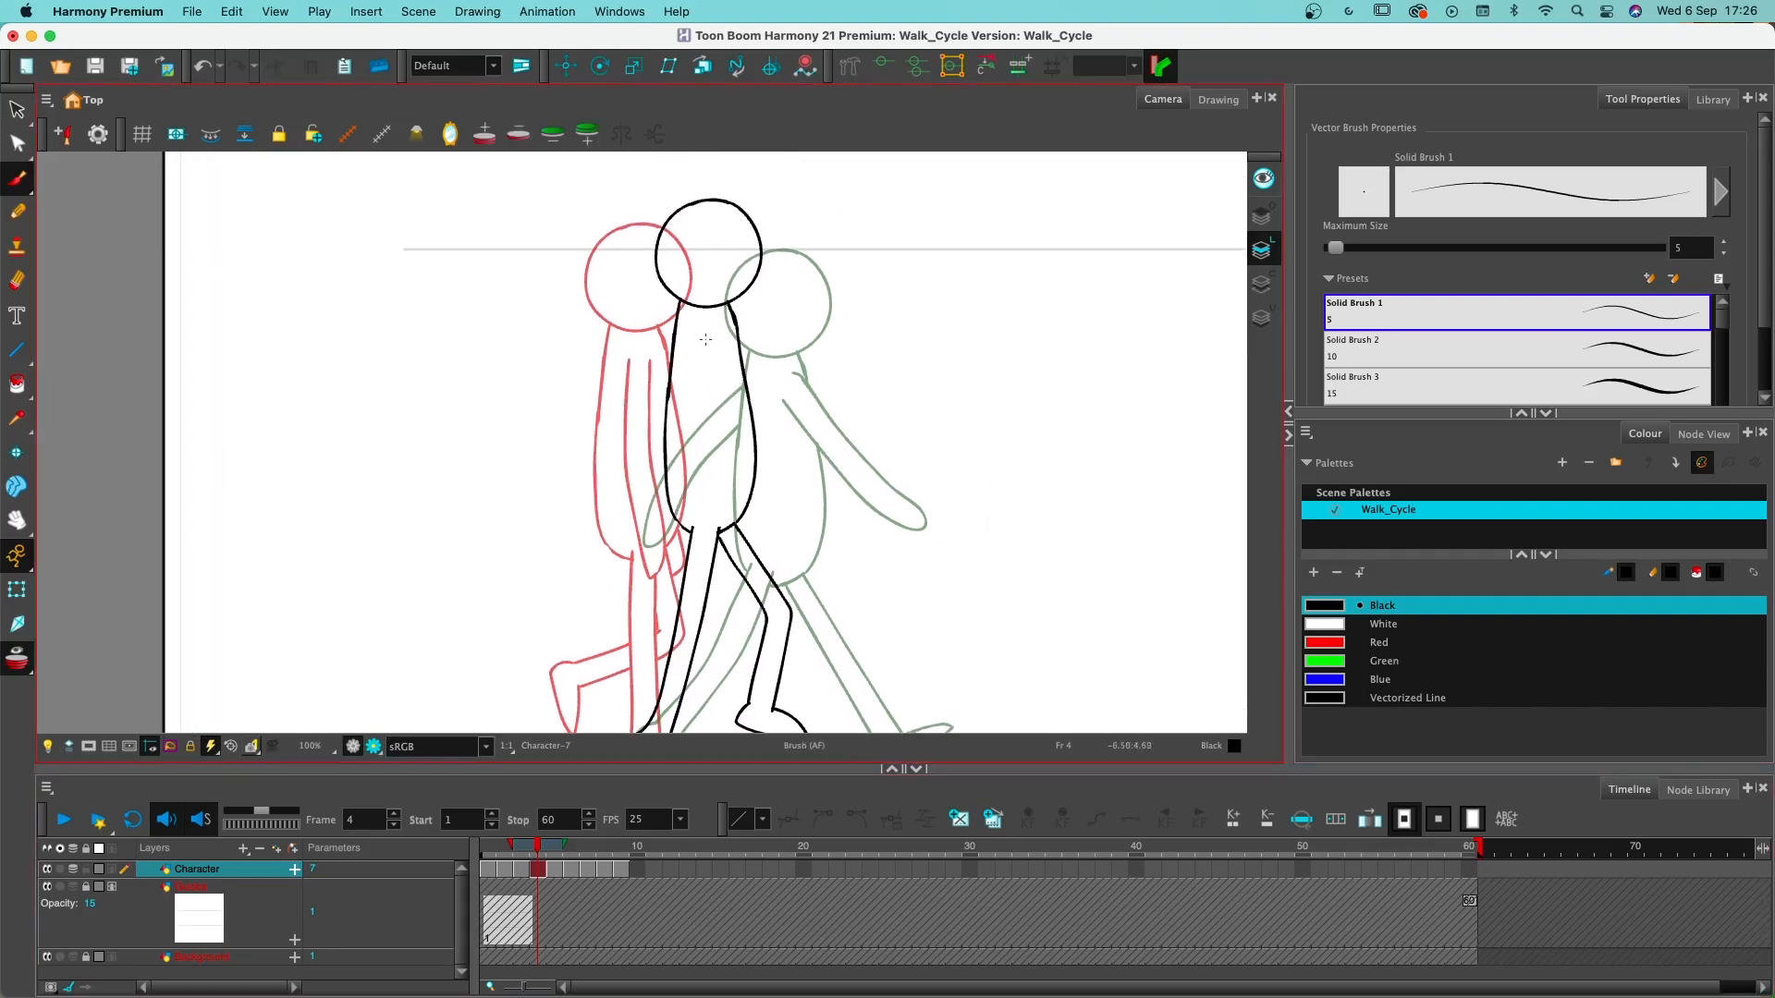
mouse_move(706, 339)
left_mouse_down()
mouse_move(750, 458)
mouse_move(808, 523)
mouse_move(819, 504)
mouse_move(726, 337)
mouse_move(712, 344)
mouse_move(743, 443)
mouse_move(810, 529)
mouse_move(821, 504)
mouse_move(712, 341)
mouse_move(731, 439)
mouse_move(807, 529)
mouse_move(821, 515)
mouse_move(753, 430)
mouse_move(730, 312)
left_mouse_up()
key("super+z")
key("super+z")
key("super+z")
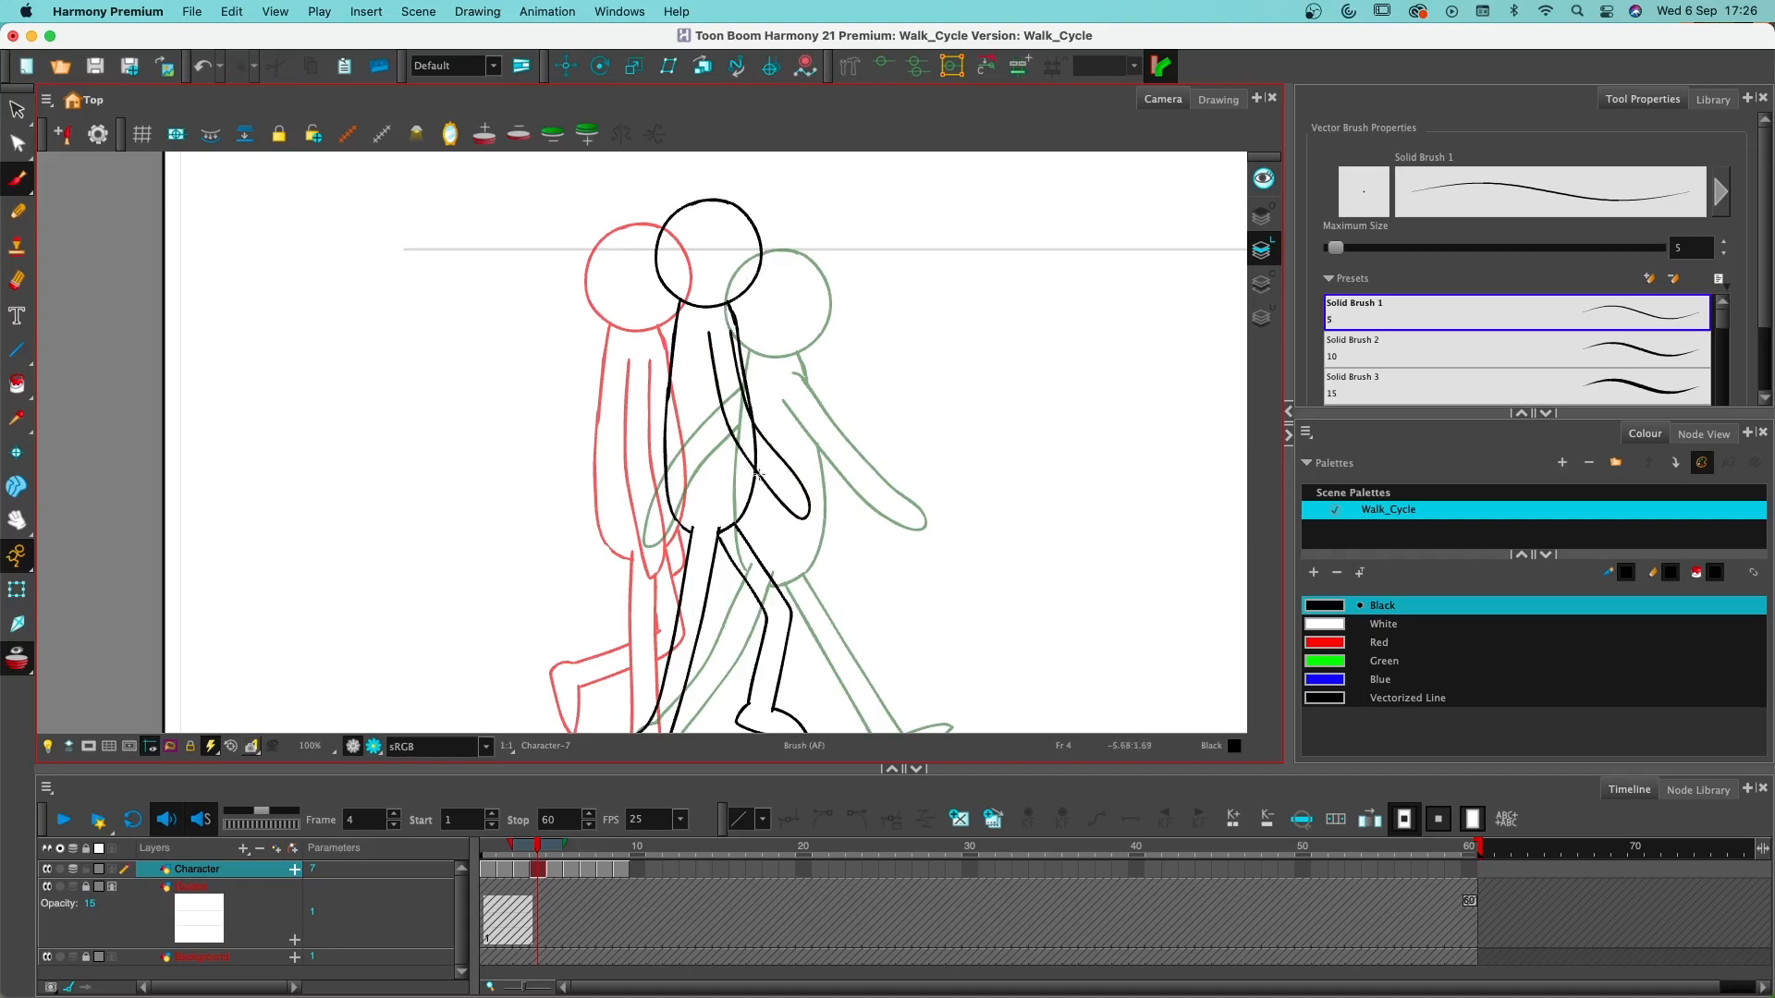
key("alt+e")
mouse_move(760, 473)
left_mouse_down()
mouse_move(754, 437)
mouse_move(761, 457)
left_mouse_up()
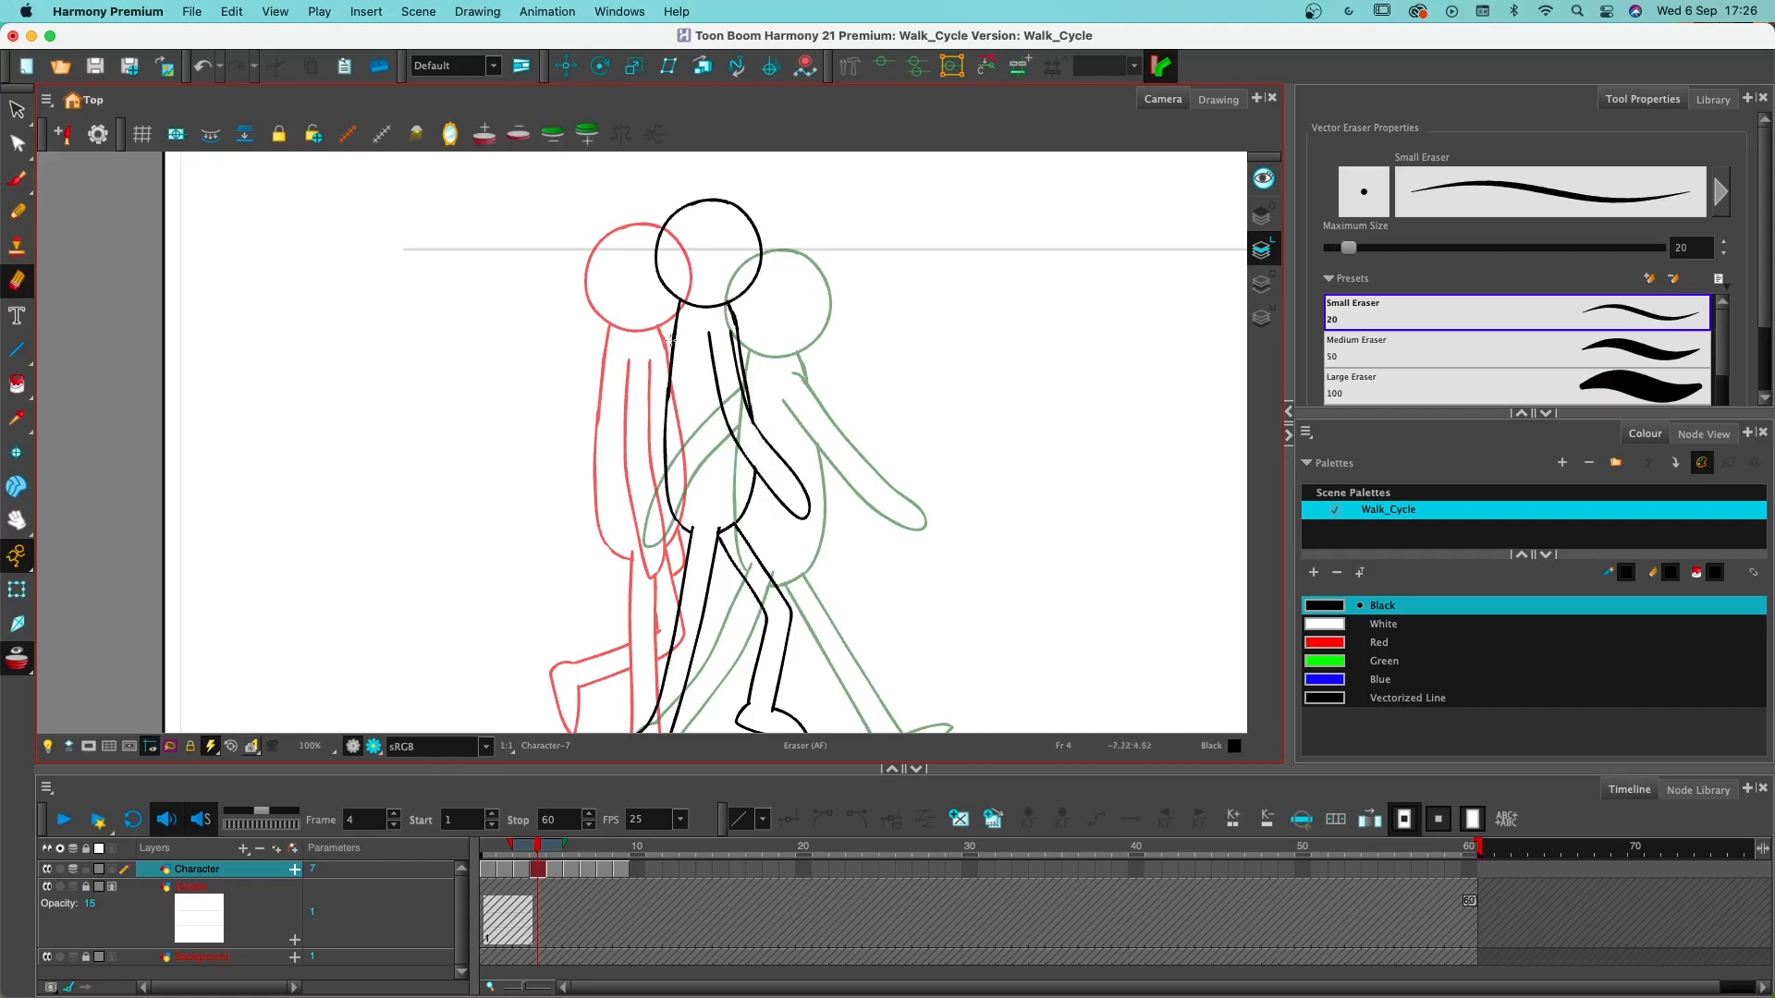
- Draw the far arm bent at the elbow behind the back of the torso on frame 4
mouse_move(674, 330)
left_mouse_down()
mouse_move(621, 406)
mouse_move(678, 494)
left_mouse_up()
key("ctrl+z")
key("alt+b")
key("super+z")
mouse_move(655, 414)
left_mouse_down()
mouse_move(669, 457)
mouse_move(649, 404)
mouse_move(671, 382)
mouse_move(651, 410)
mouse_move(668, 464)
mouse_move(650, 406)
mouse_move(682, 367)
left_mouse_up()
key("super+z")
key("super+z")
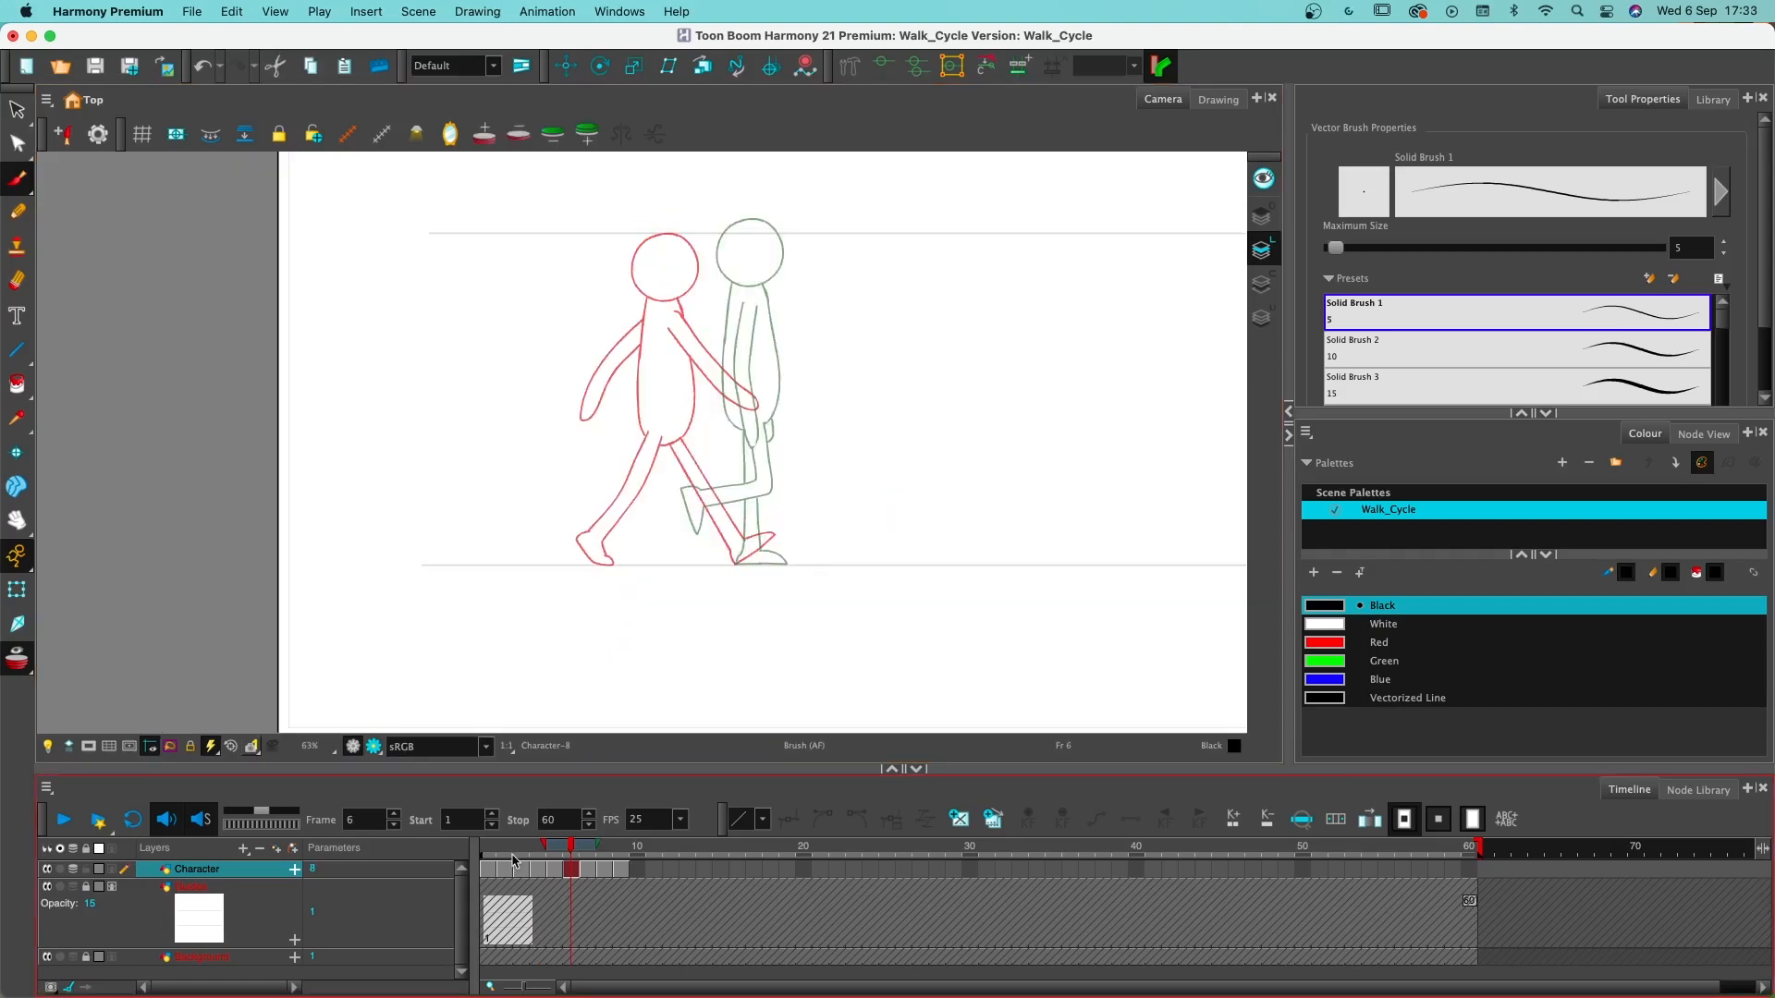
- Compare the drawings on frames 1 and 2, select the whole character on frame 2, and open its drawing commands
left_click(504, 851)
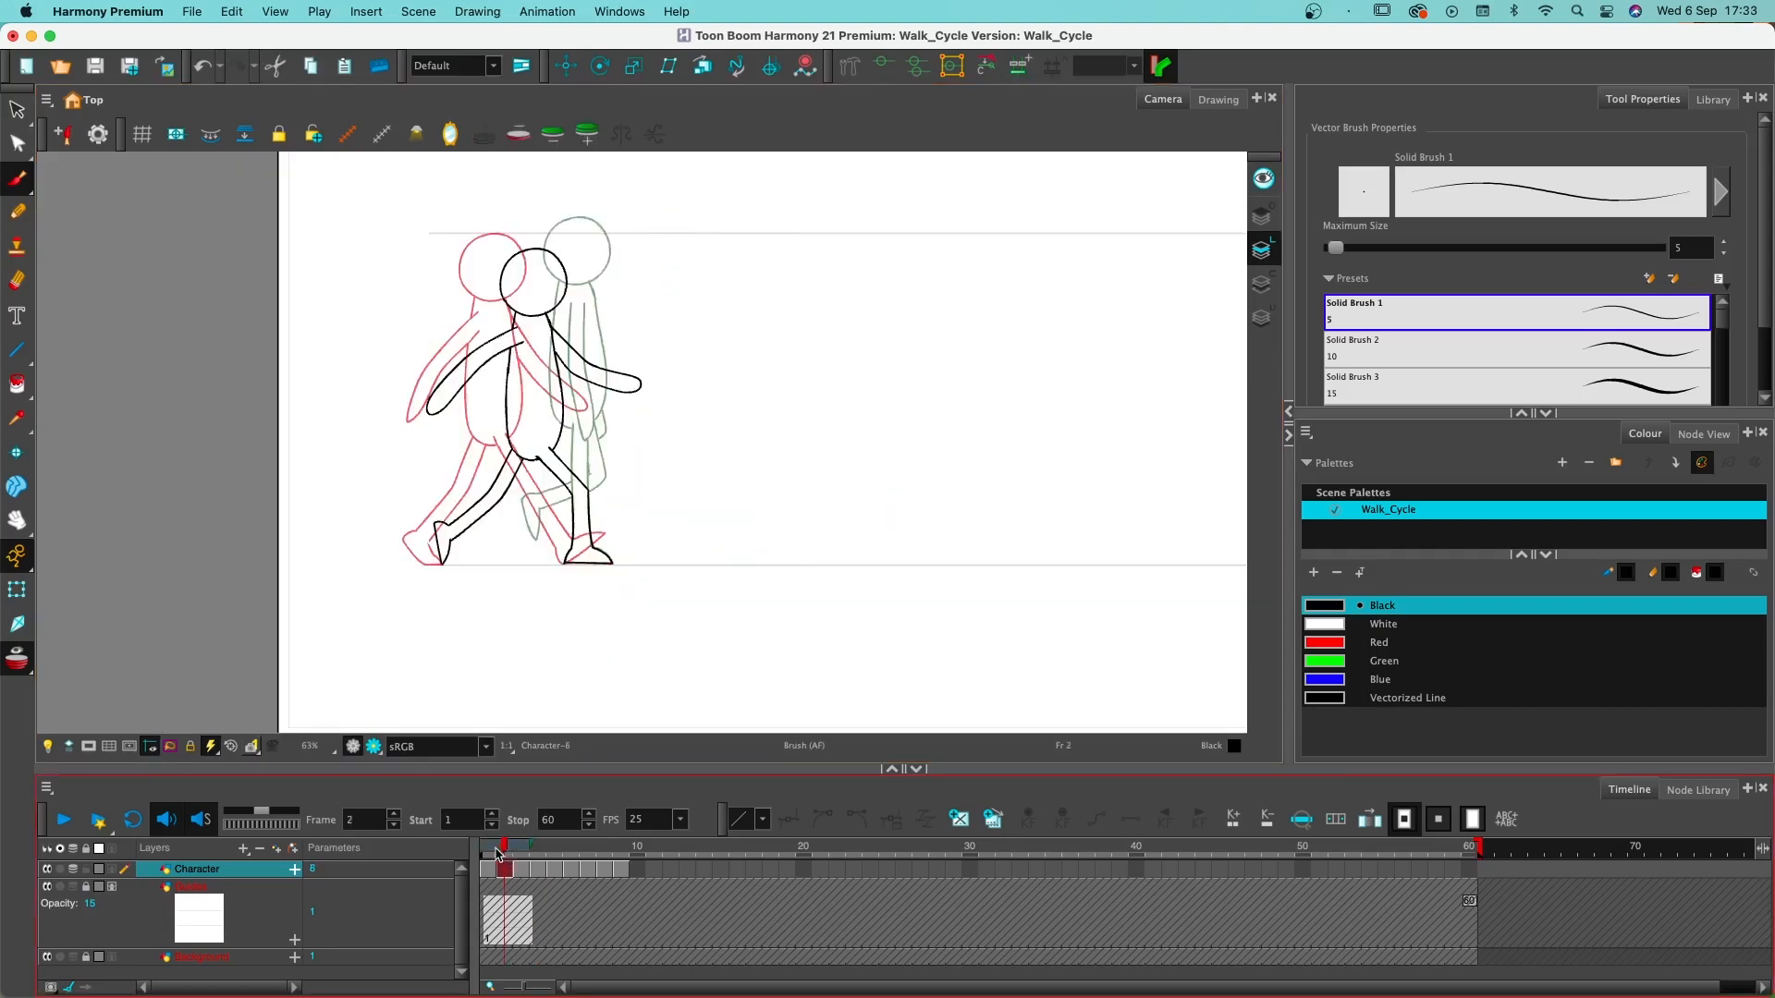
left_click(489, 852)
left_click(505, 851)
mouse_move(513, 835)
left_mouse_down()
mouse_move(604, 837)
mouse_move(505, 837)
left_mouse_up()
mouse_move(662, 262)
left_mouse_down()
mouse_move(539, 174)
mouse_move(241, 382)
mouse_move(430, 611)
mouse_move(601, 616)
mouse_move(735, 335)
mouse_move(646, 215)
left_mouse_up()
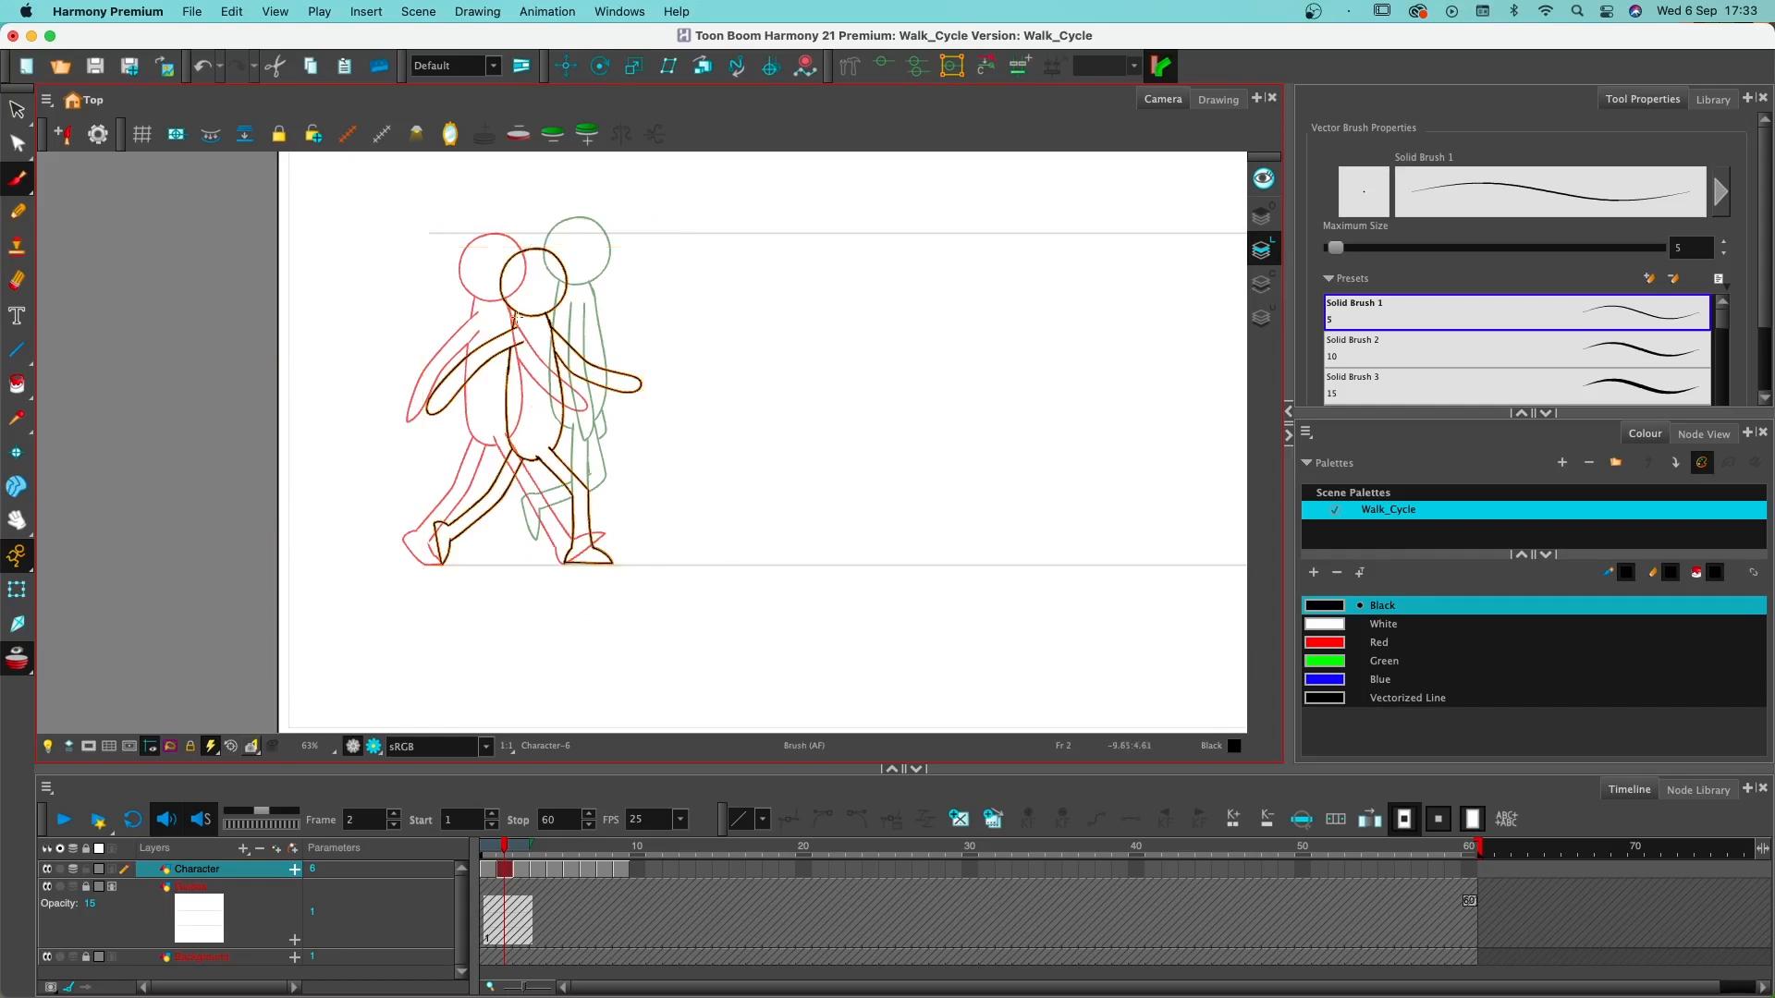
key("super")
right_click(549, 330)
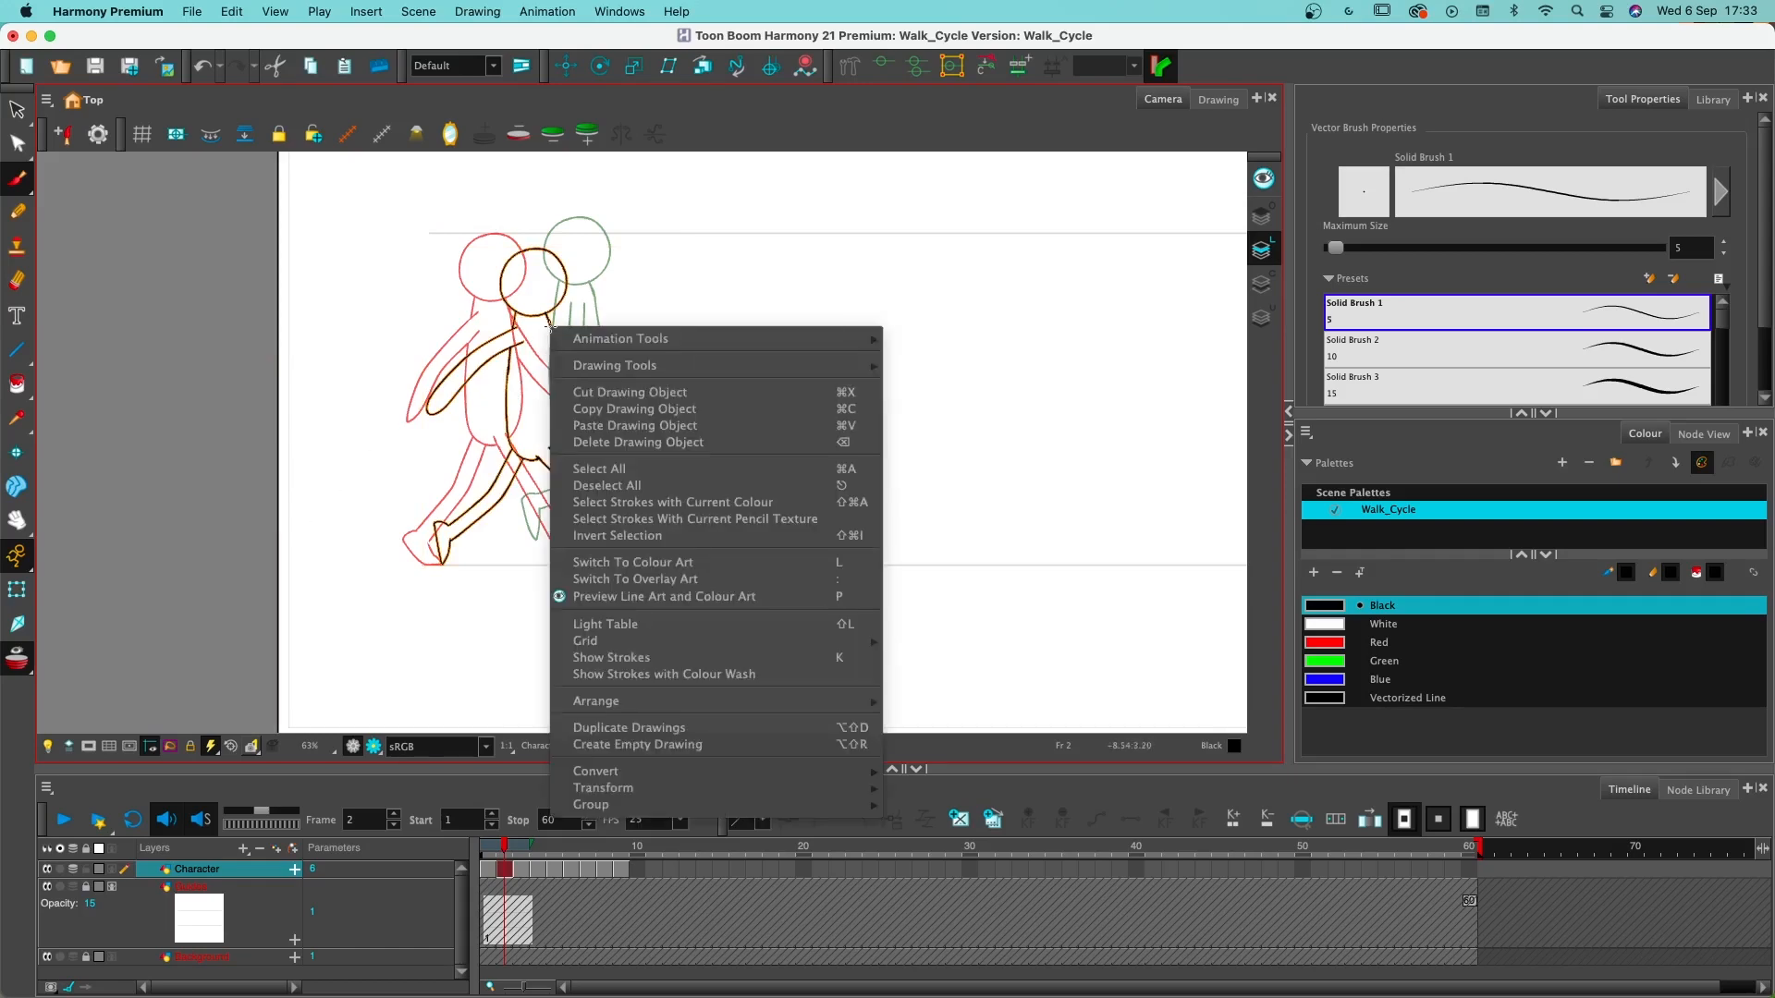
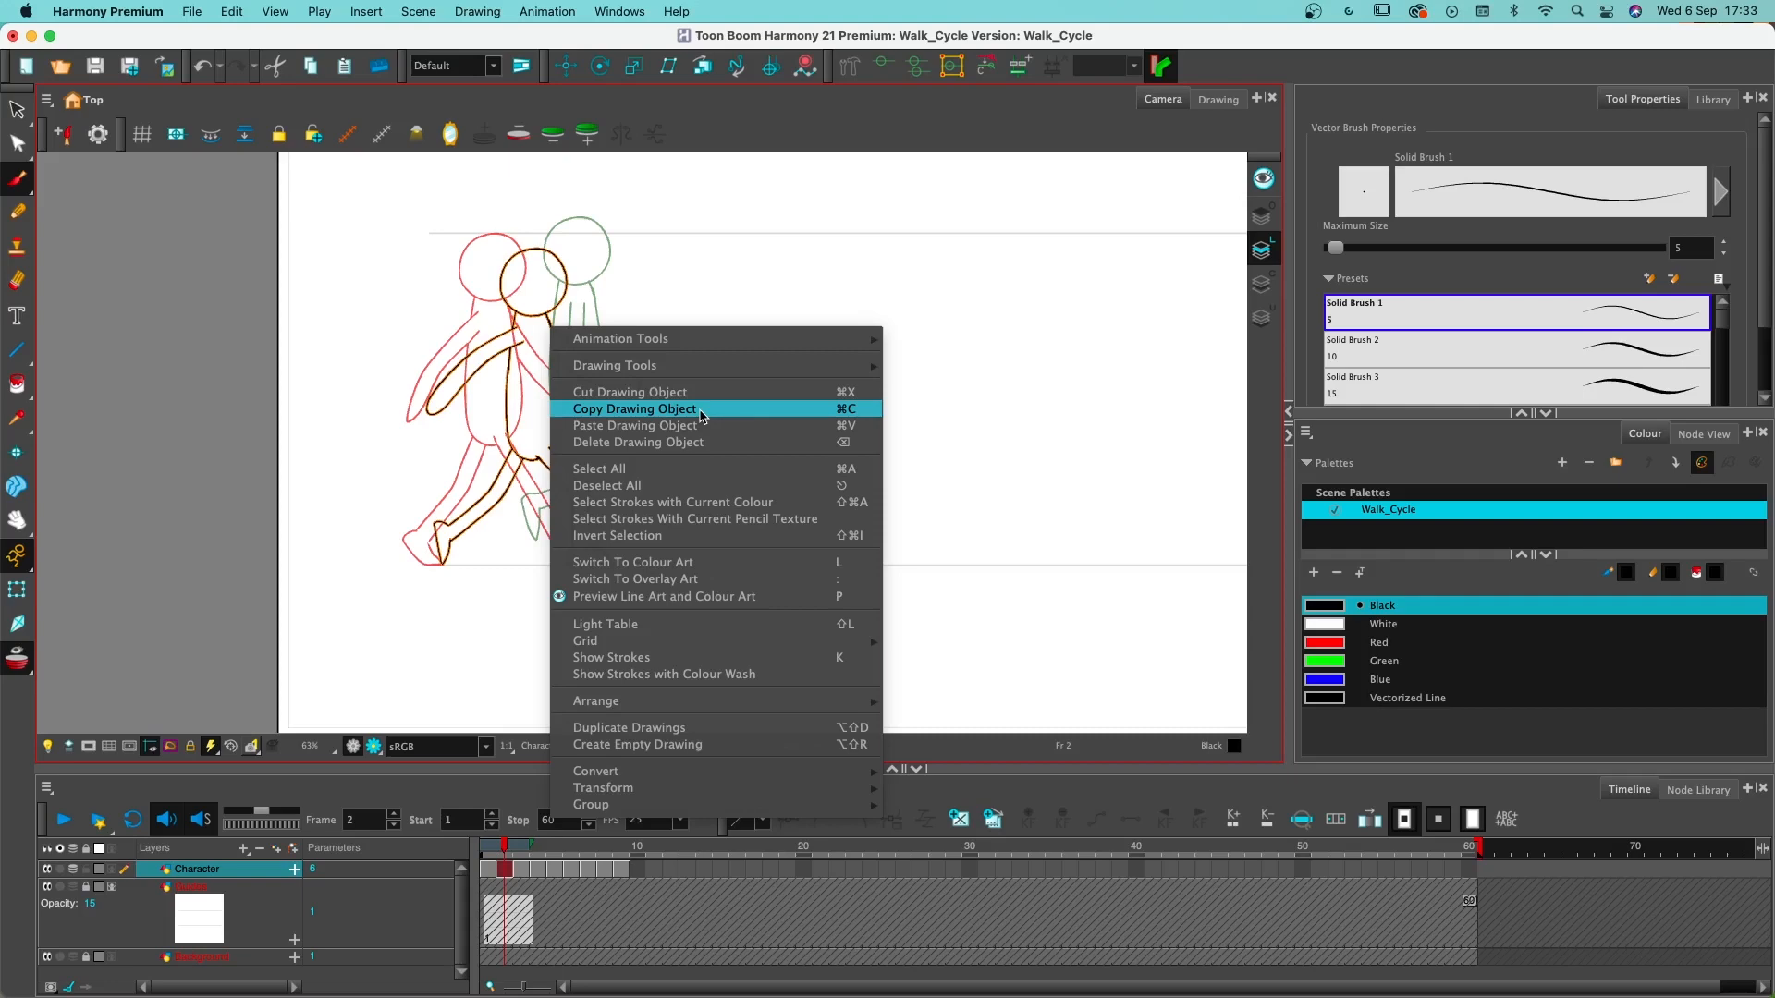
- Copy the frame 2 character onto frame 6 and move it forward so its front foot meets the next drawing's planted foot
left_click(700, 415)
left_click(573, 871)
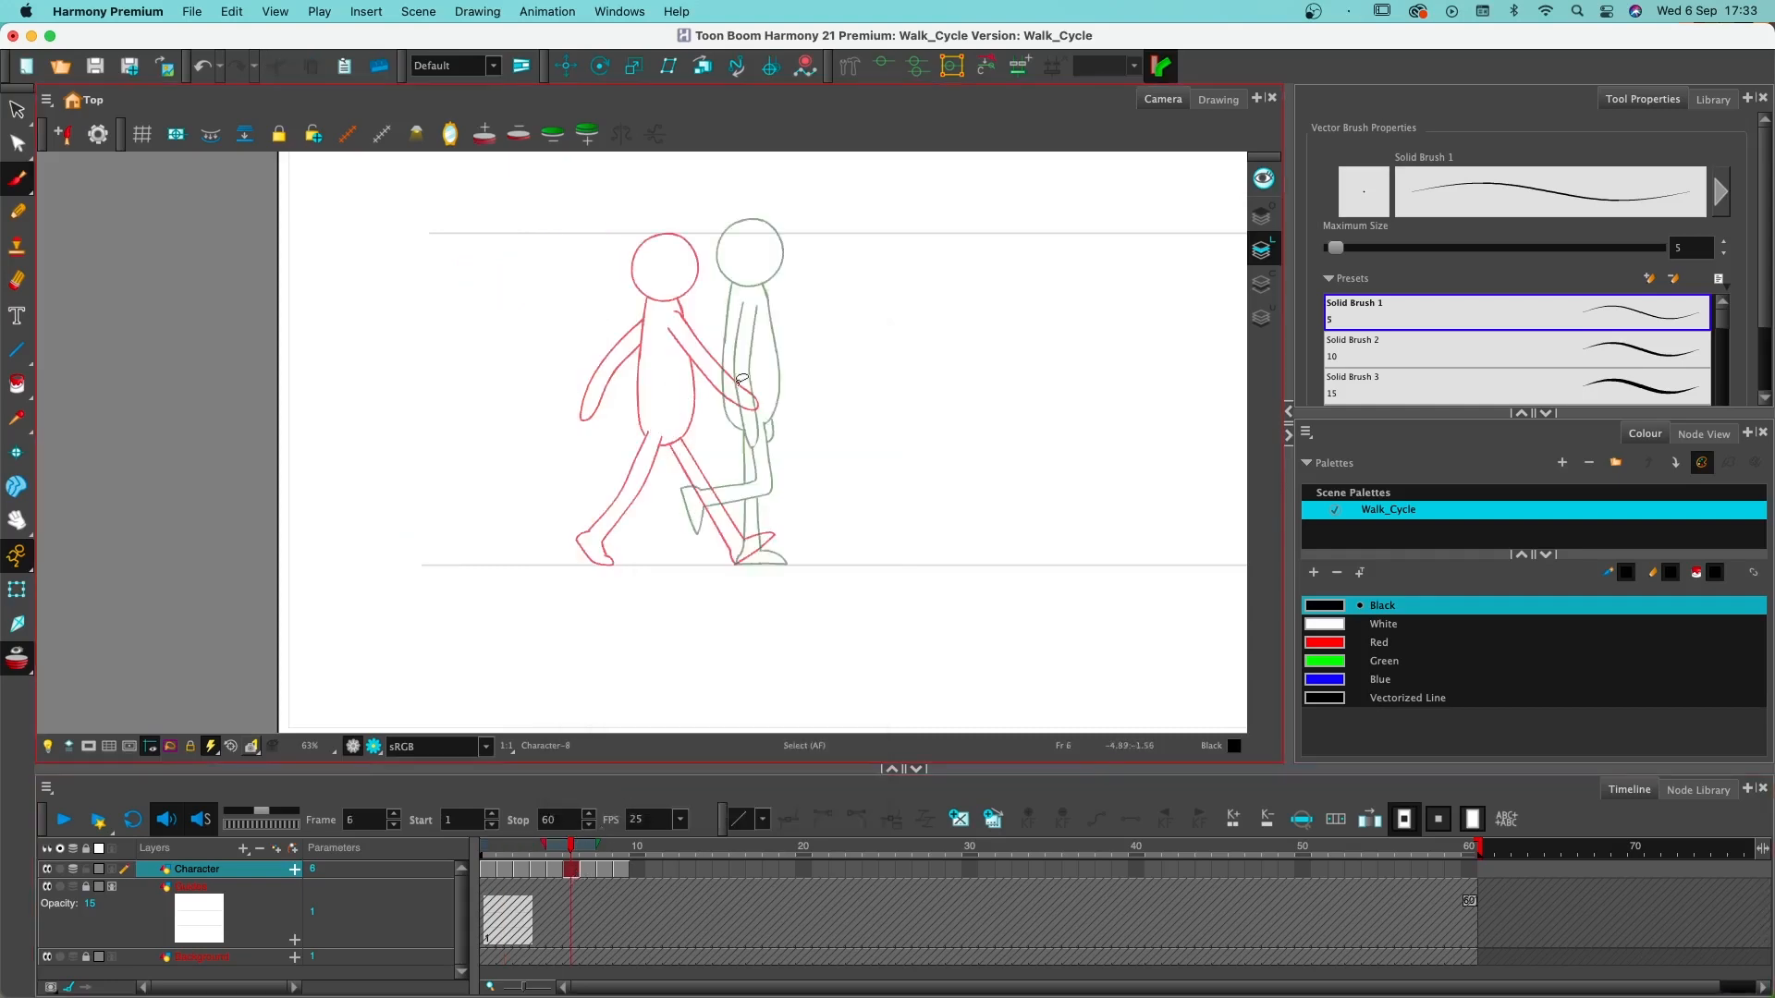
scroll(742, 379, "down", 1)
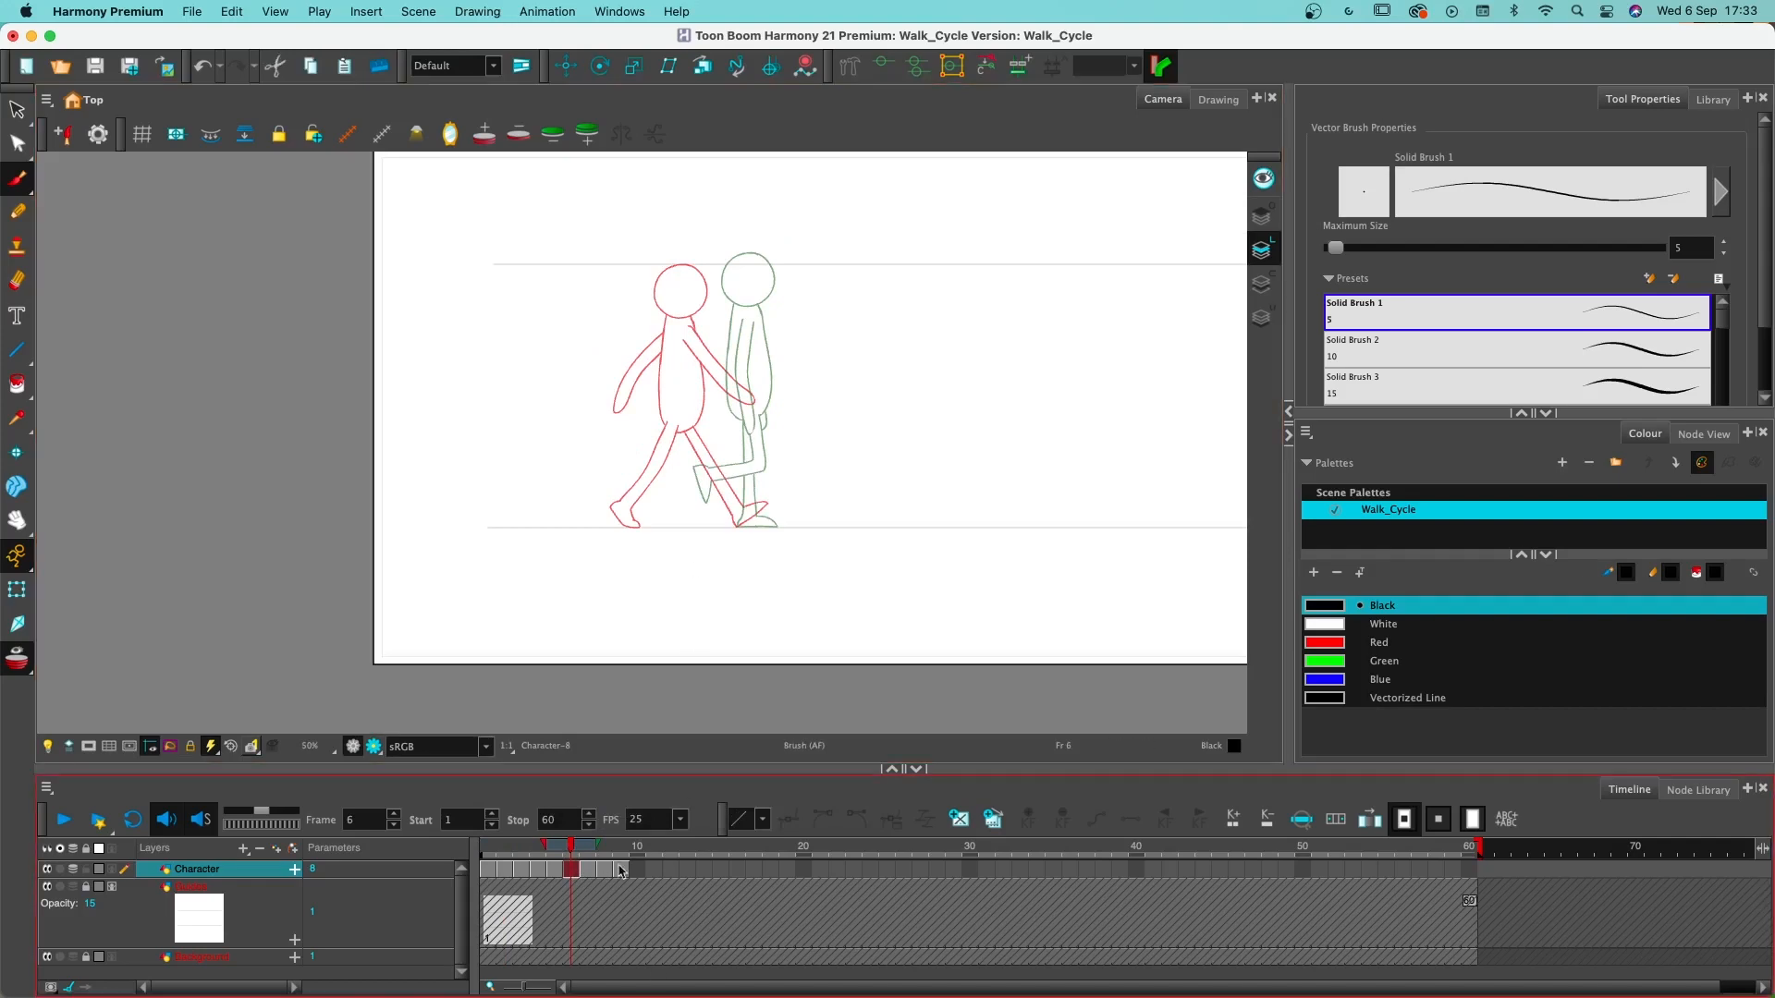
key("super+v")
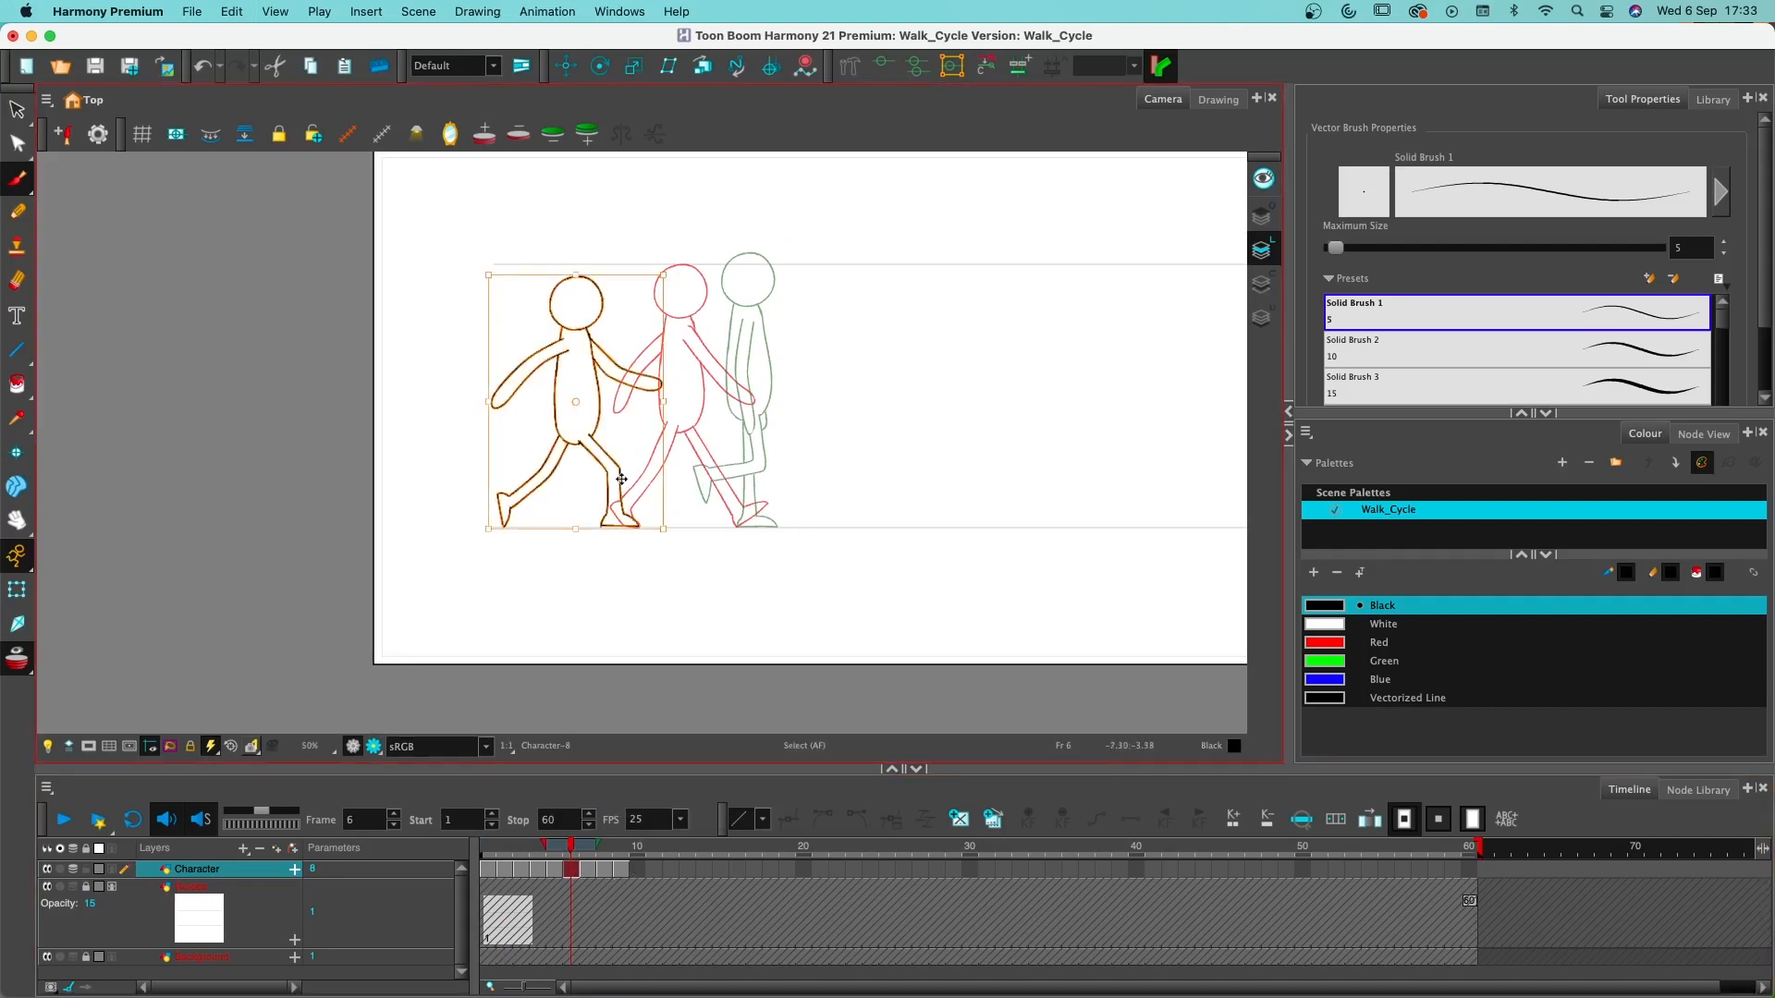
left_click_drag(621, 477, 765, 485)
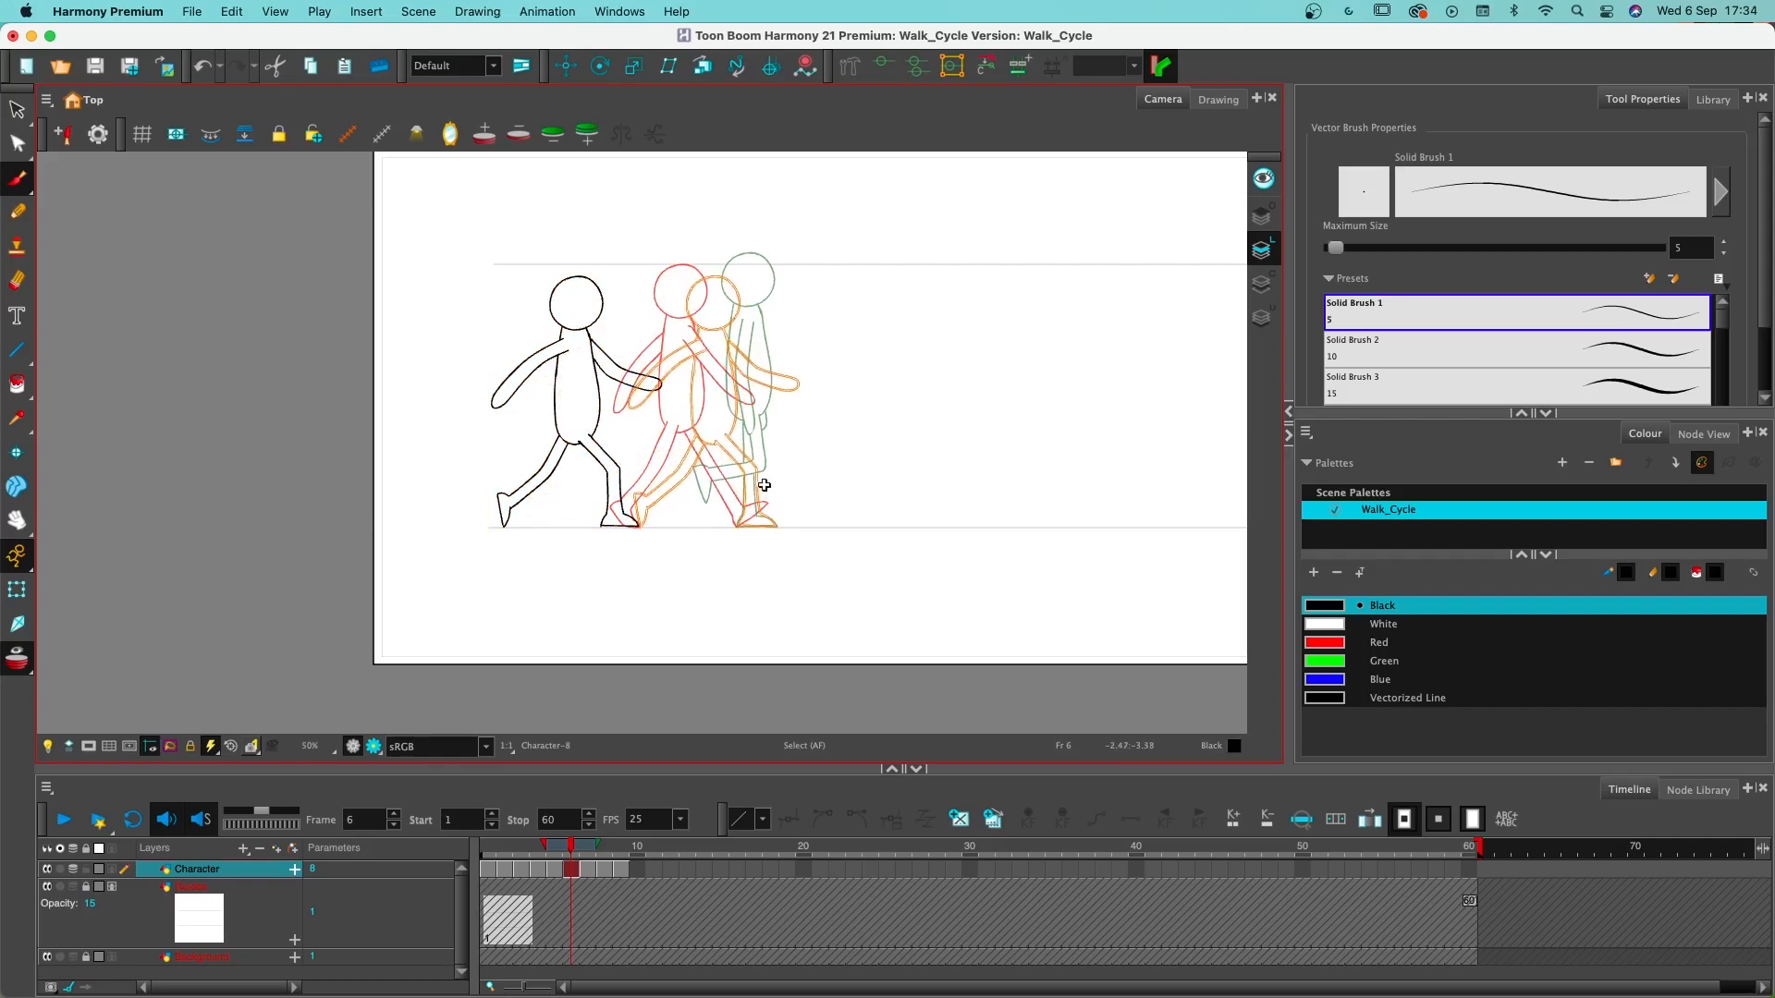
left_click(504, 869)
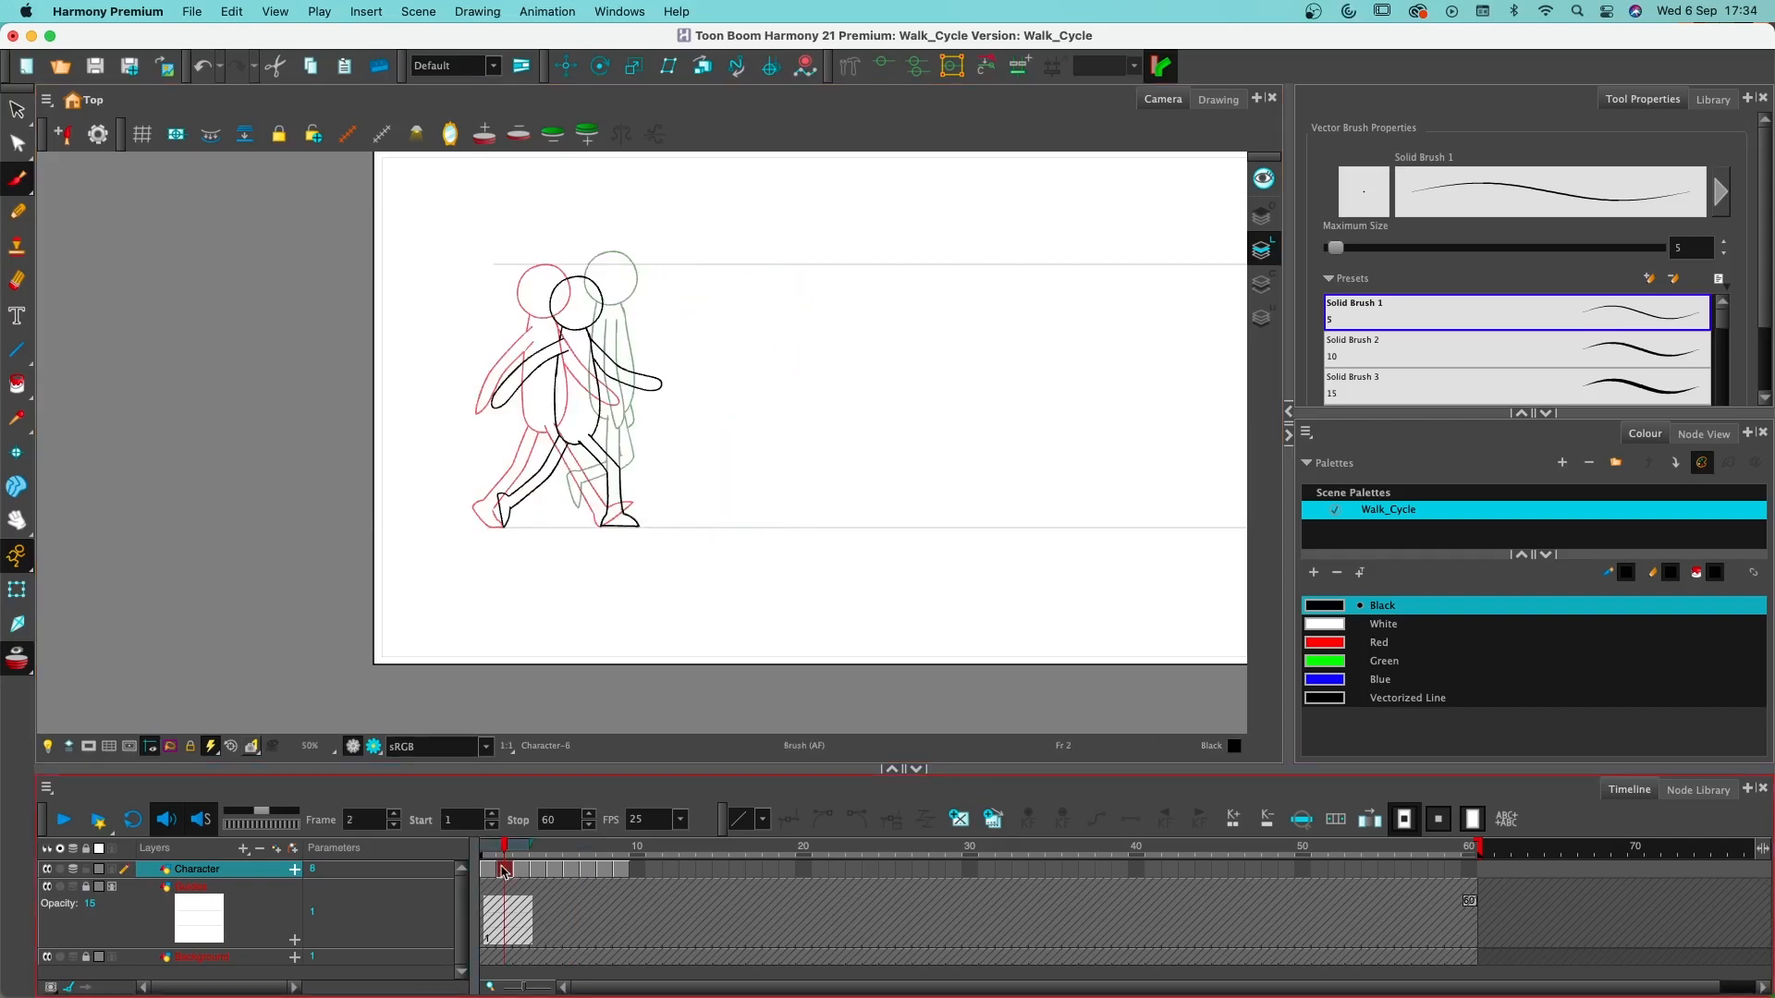
left_click(575, 870)
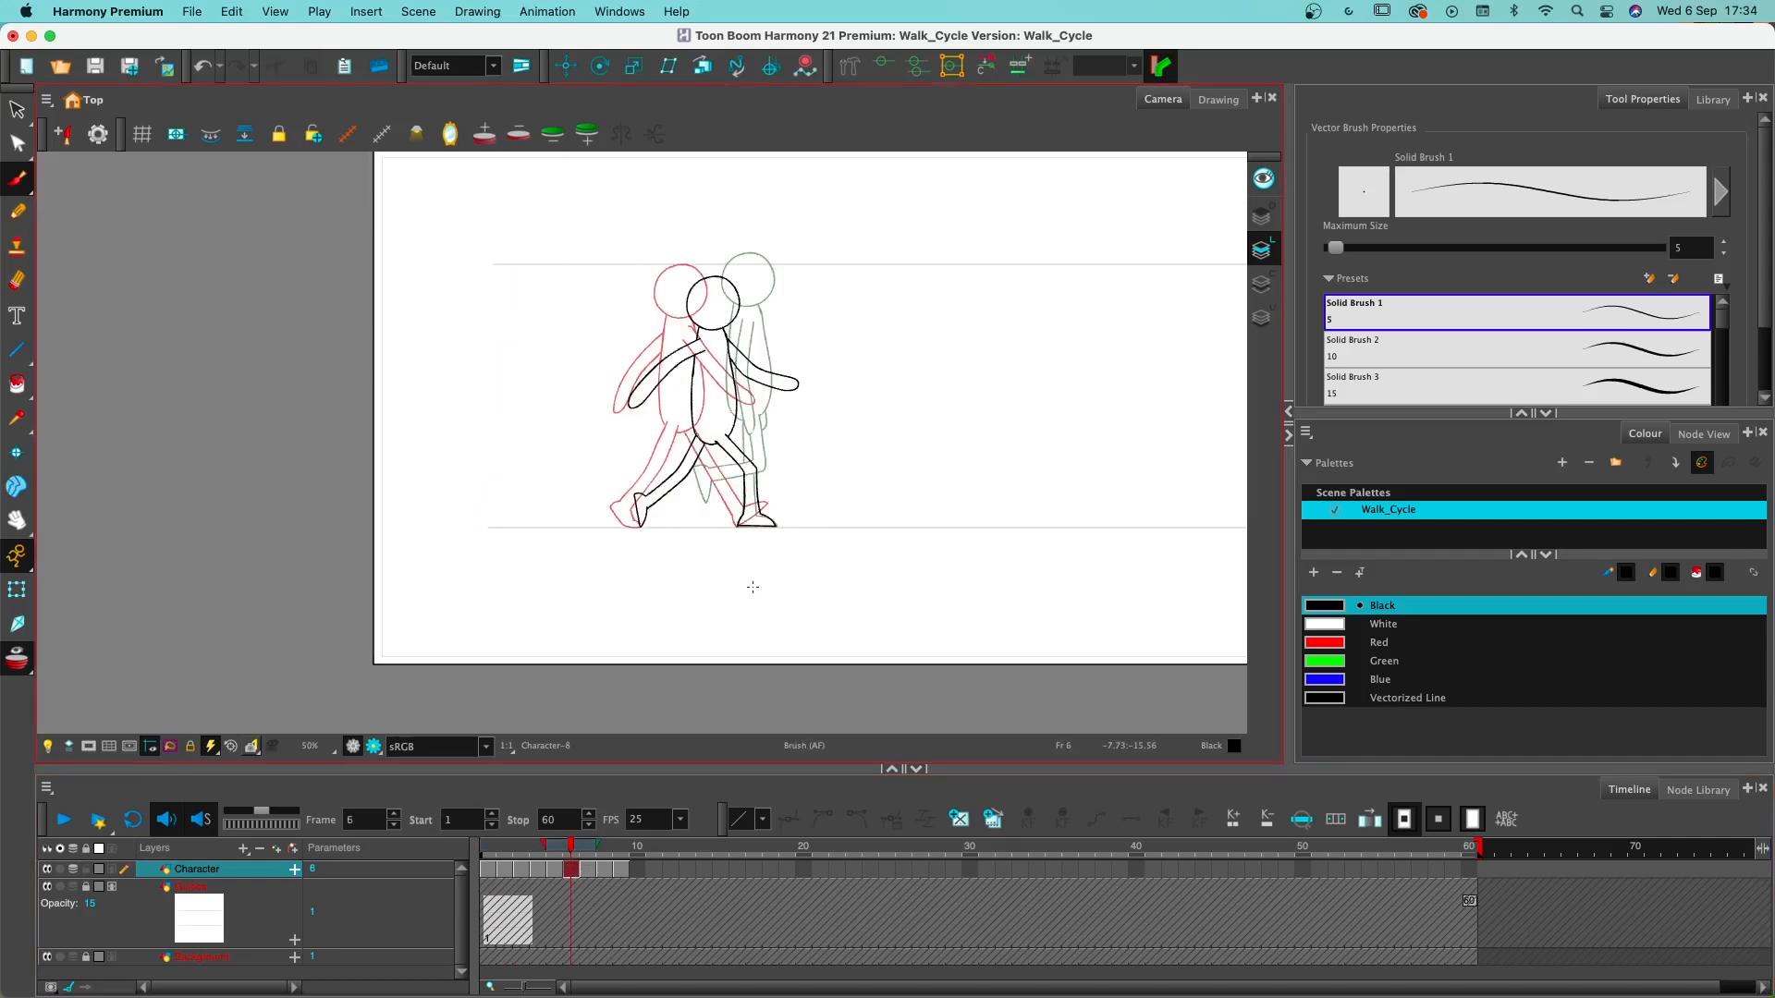
- Erase the rear arm's shoulder lines inside the torso on frame 6 and redraw the torso's back outline over them
scroll(753, 587, "up", 2)
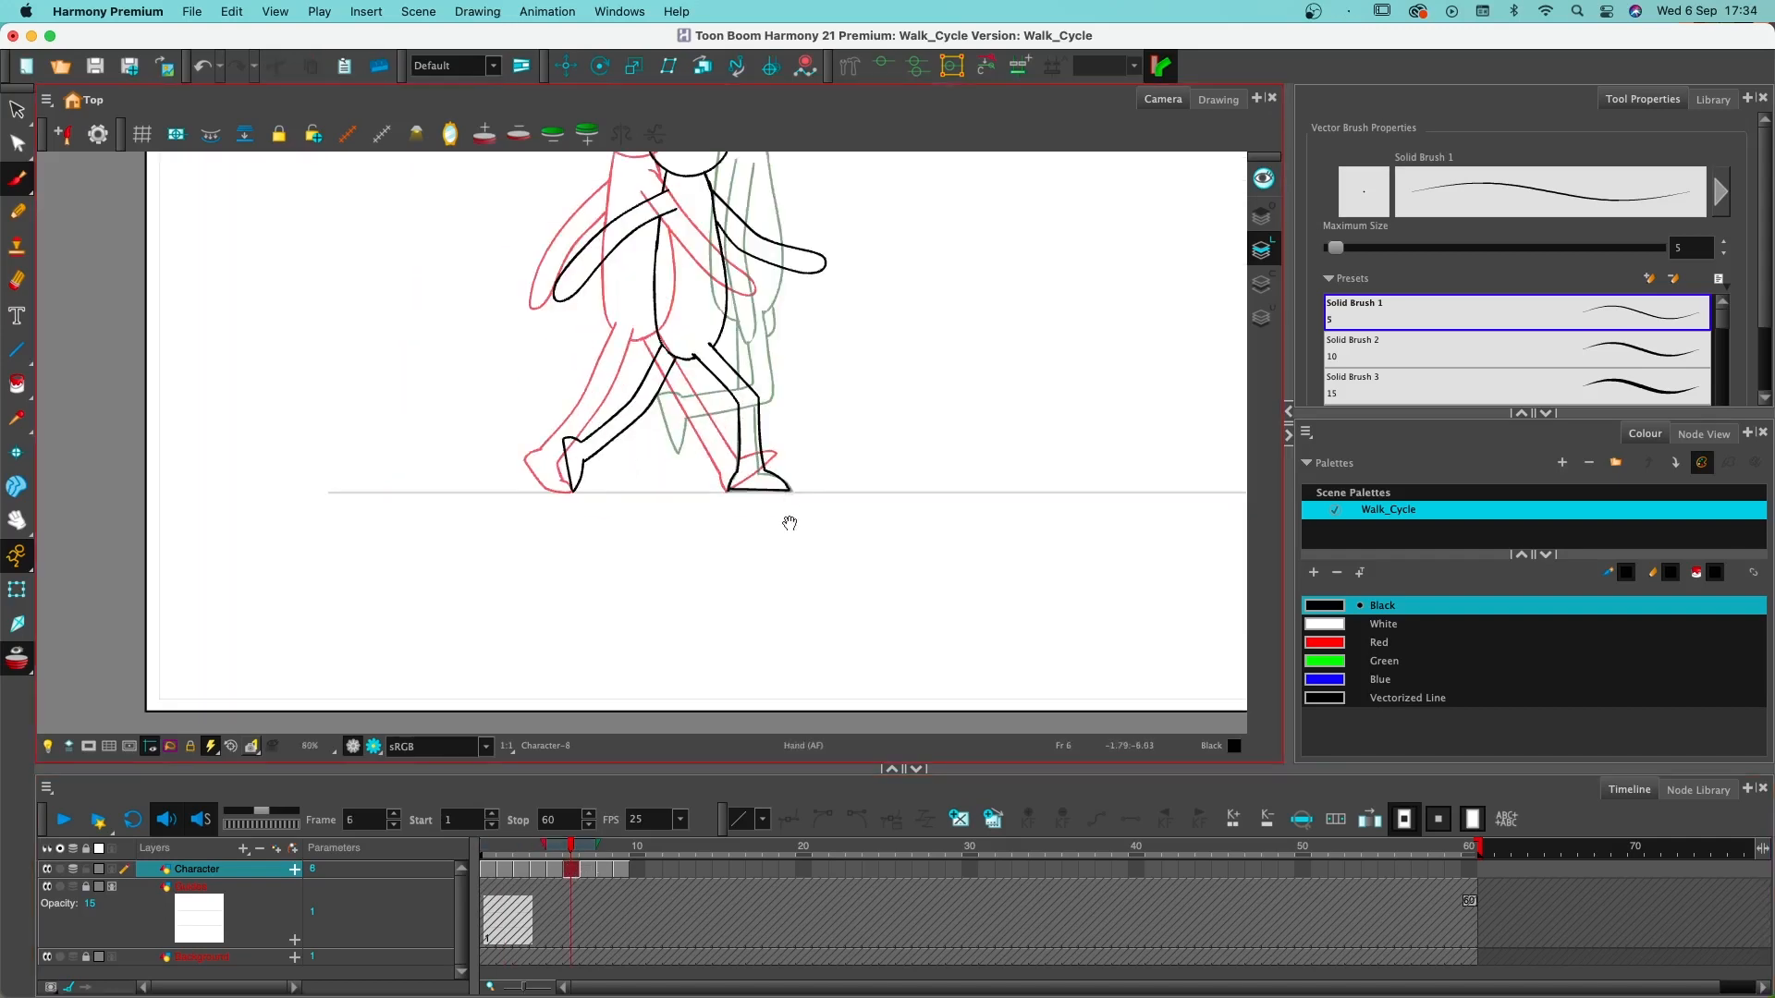
mouse_move(789, 523)
left_mouse_down()
mouse_move(749, 735)
mouse_move(748, 703)
left_mouse_up()
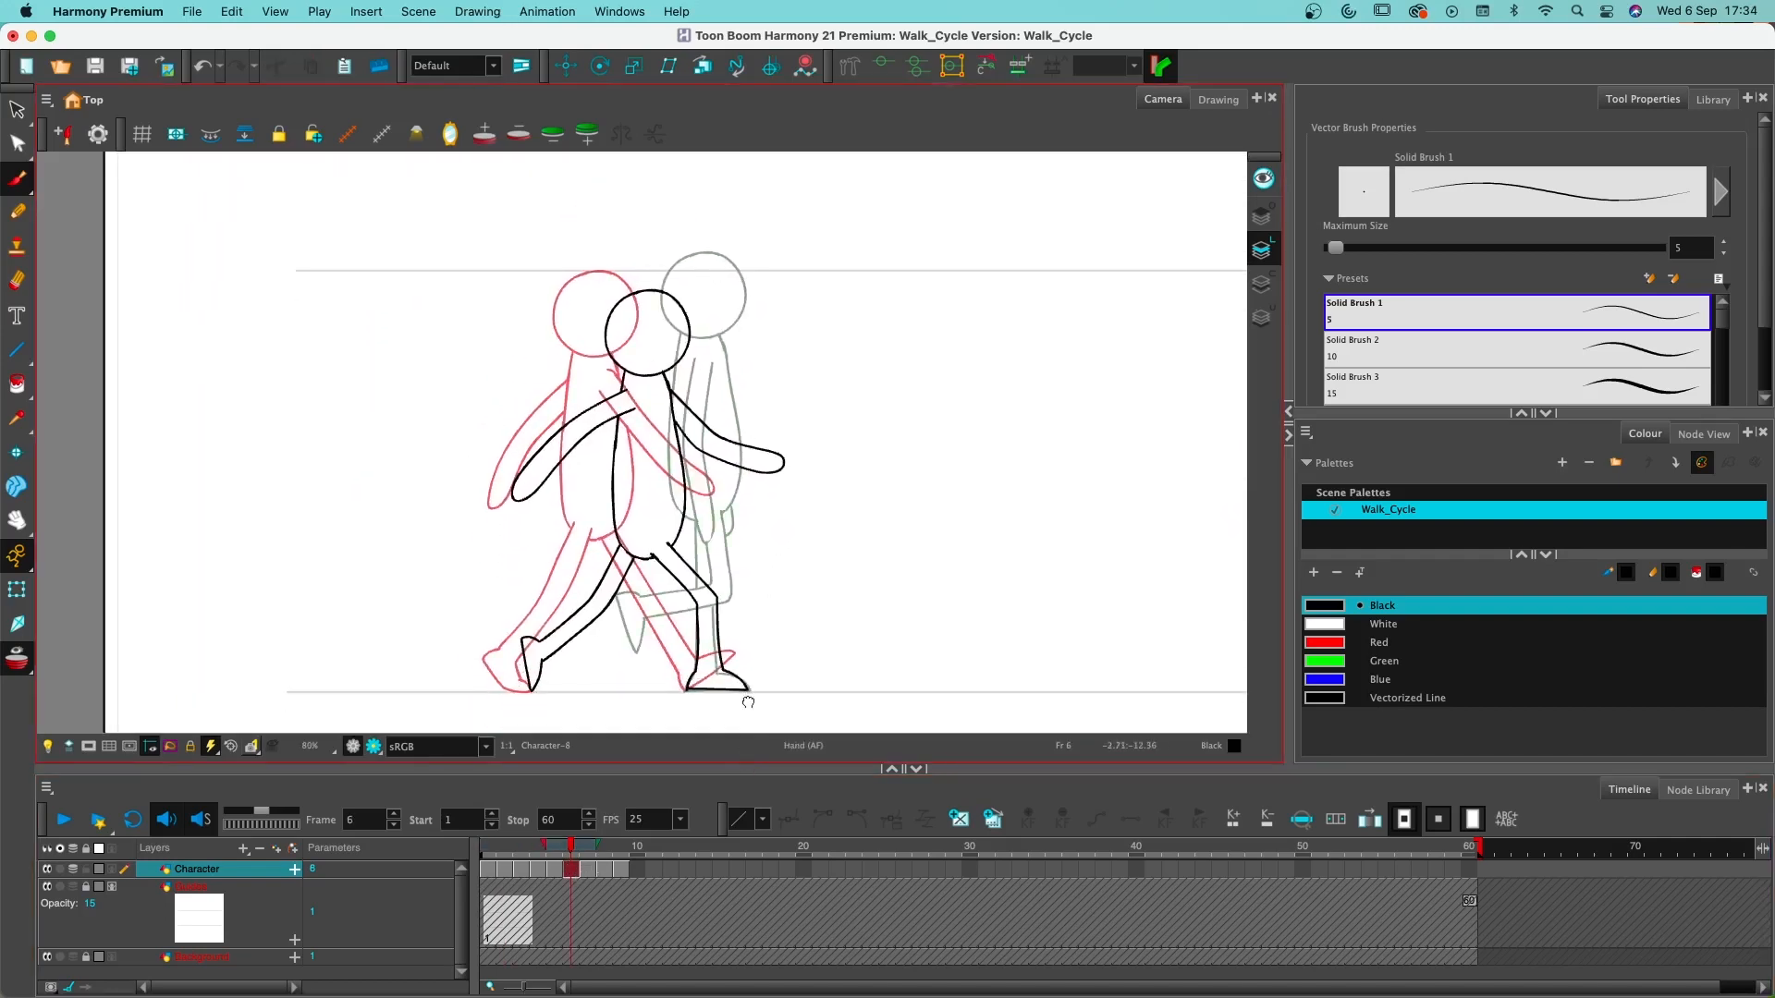
scroll(709, 659, "up", 1)
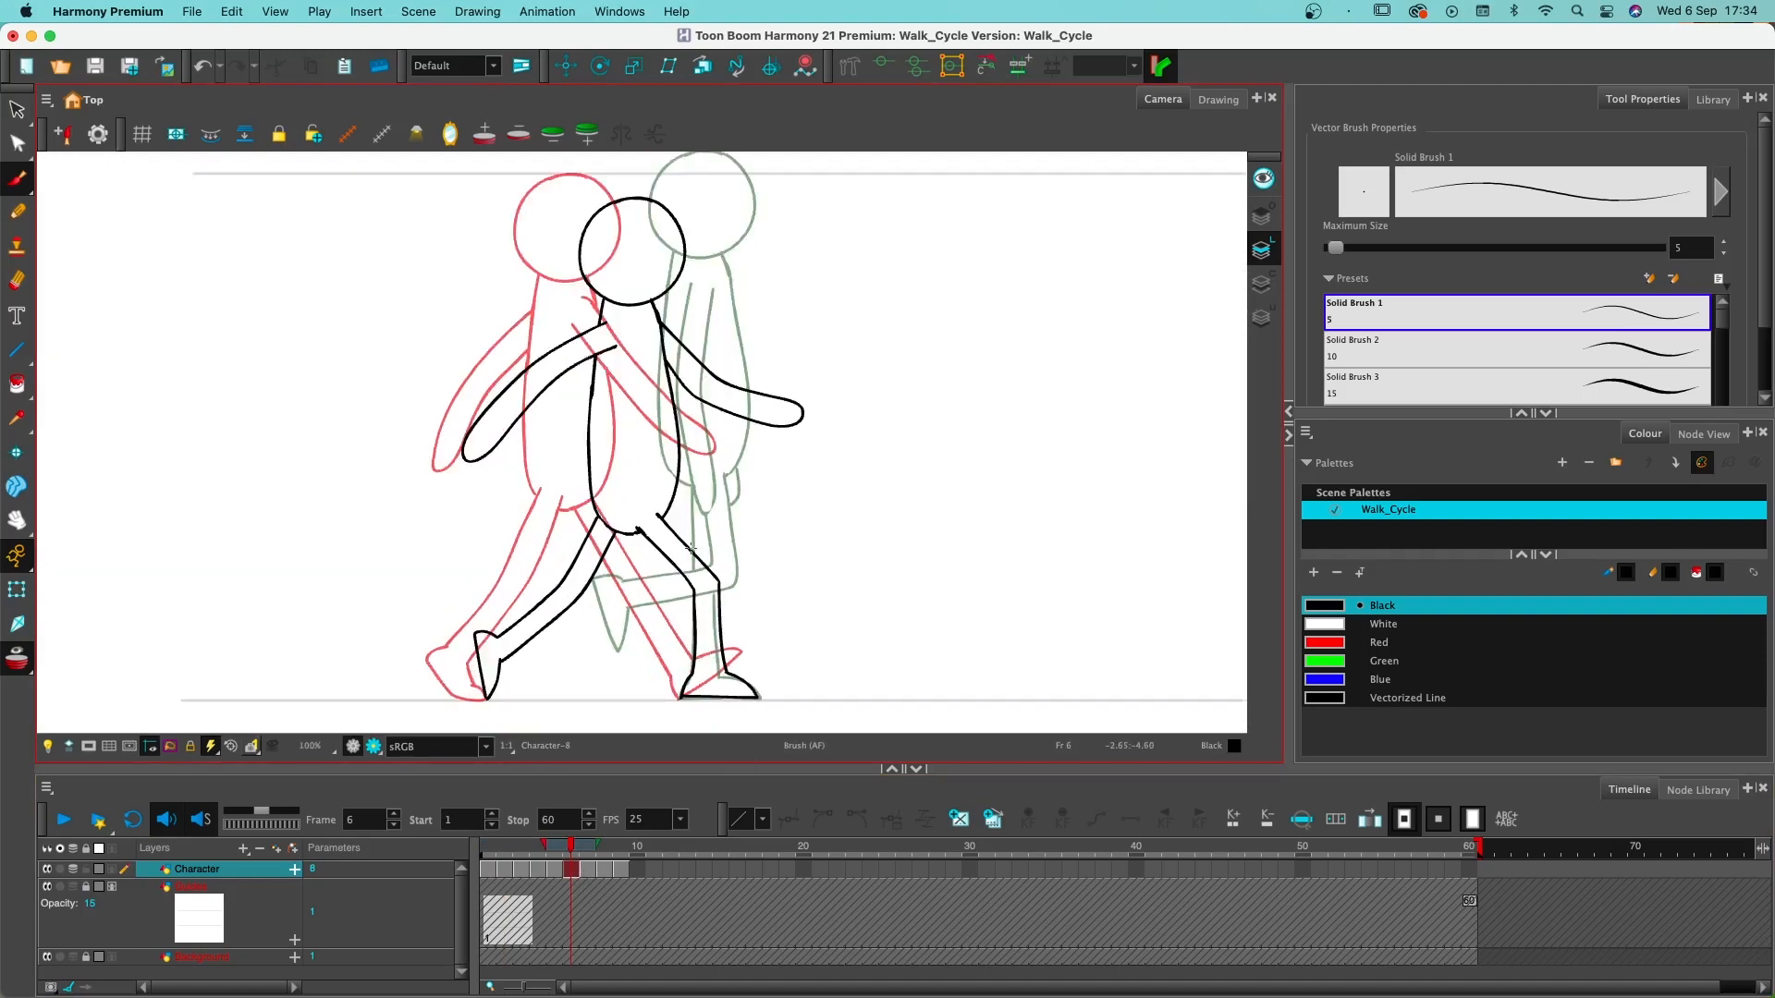
key("alt+e")
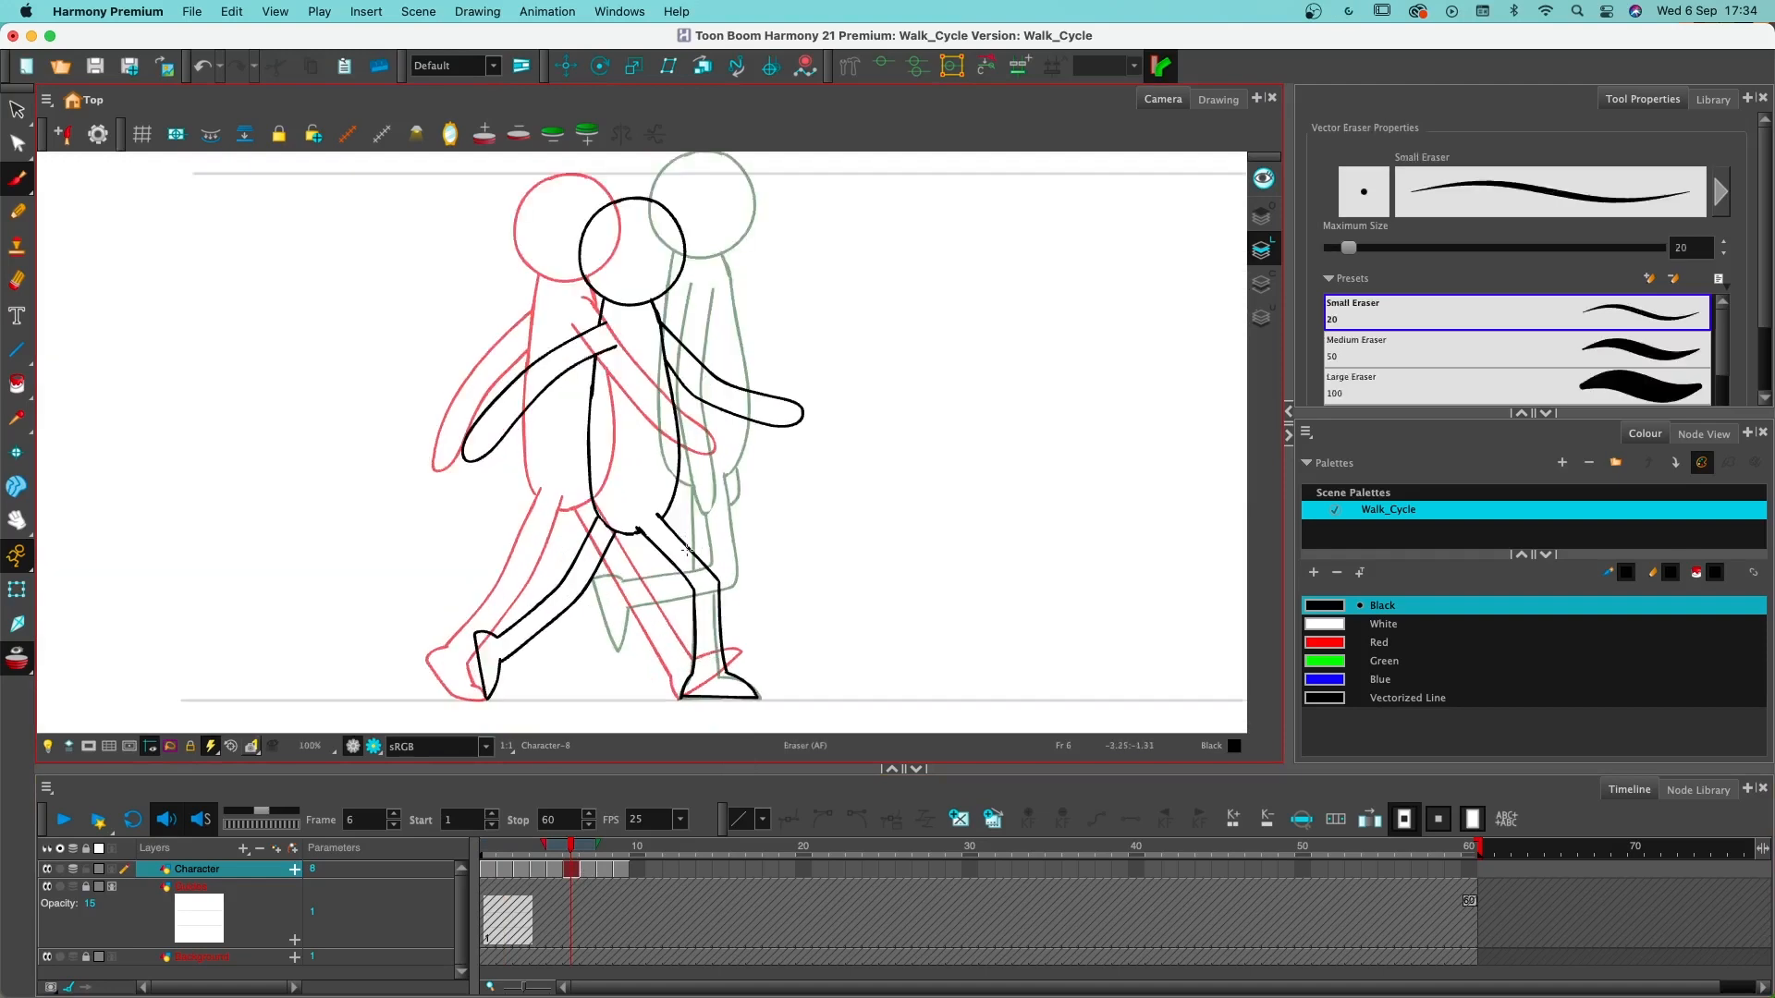
mouse_move(608, 339)
left_mouse_down()
mouse_move(606, 324)
mouse_move(615, 344)
mouse_move(599, 340)
left_mouse_up()
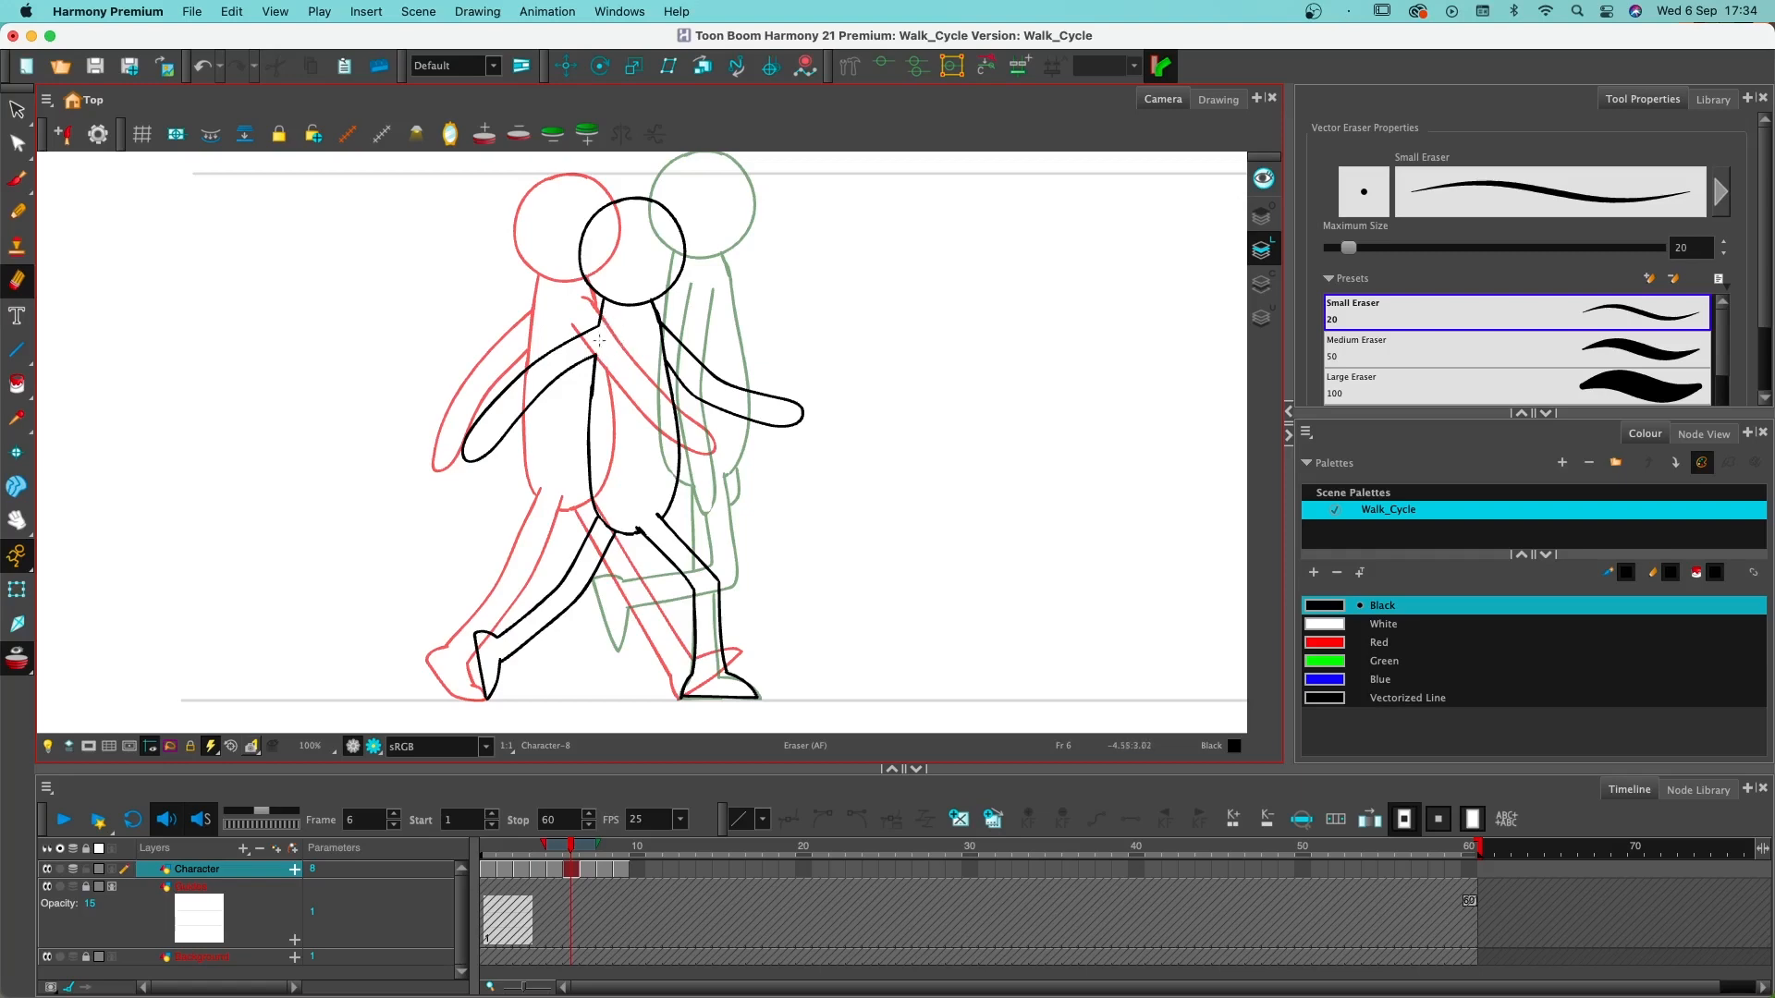
key("alt+b")
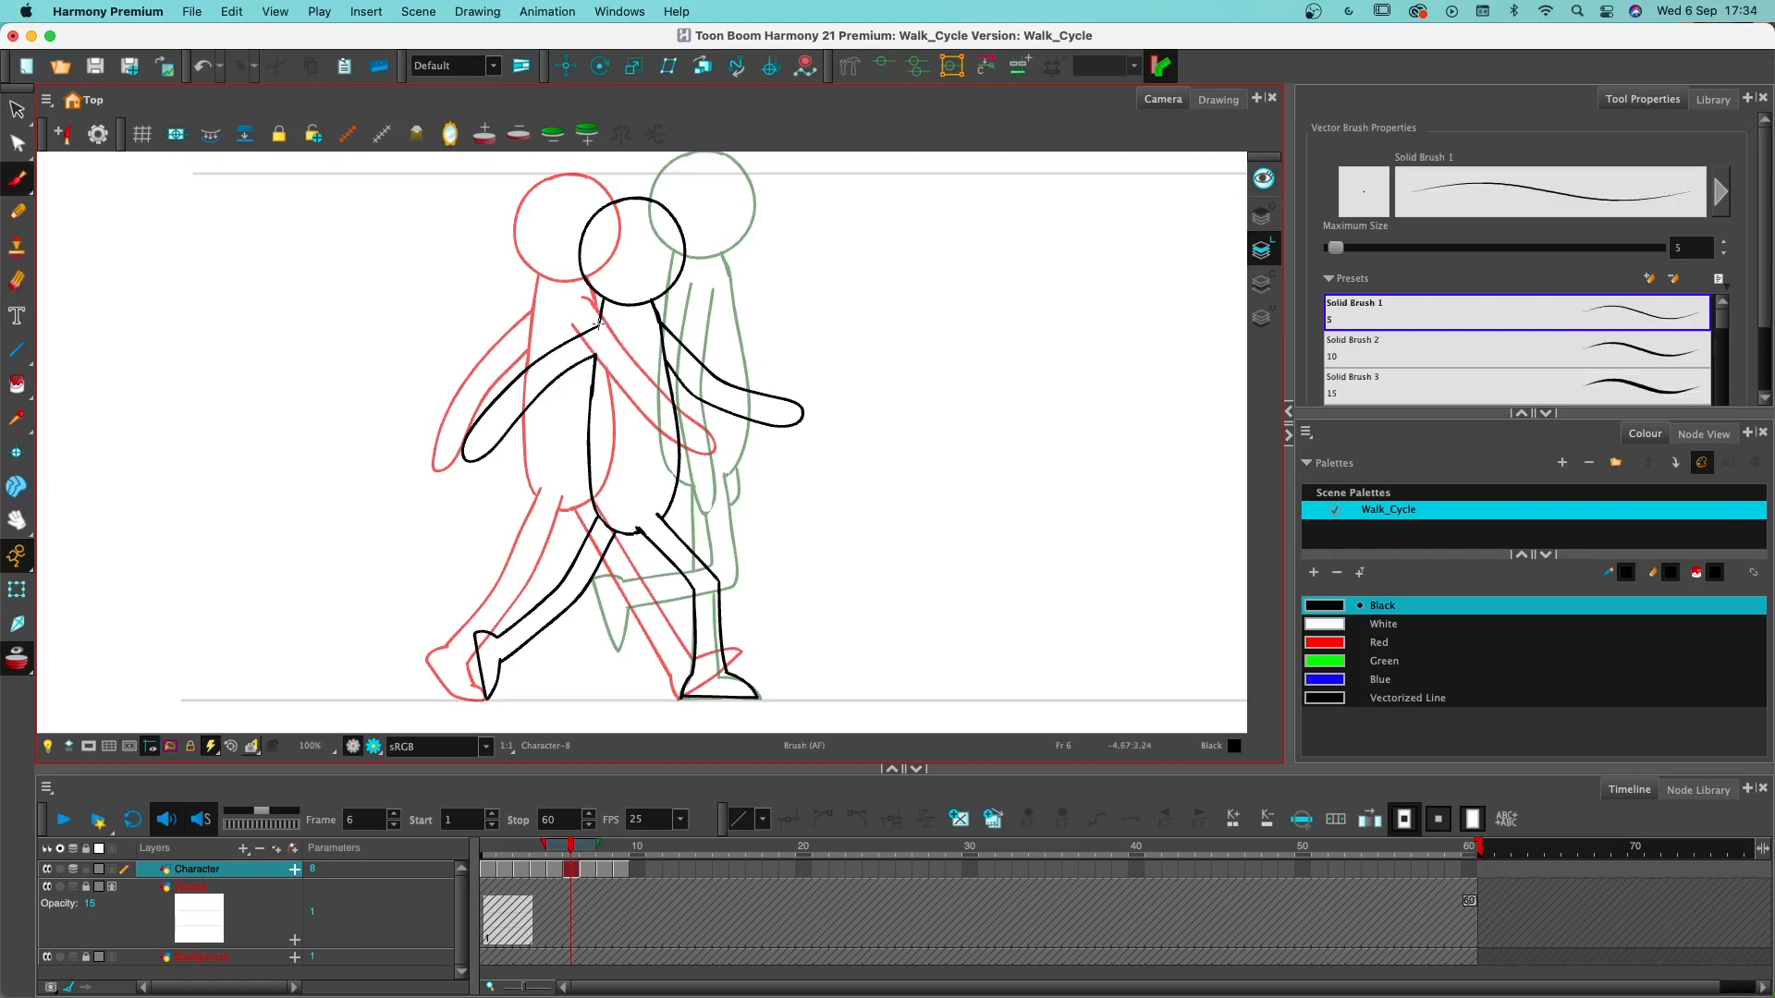
key("super+z")
left_click_drag(593, 376, 601, 315)
- Erase the torso line crossing the front arm on frame 6 and extend the arm's lower line into the torso
key("alt+e")
mouse_move(665, 357)
left_mouse_down()
mouse_move(660, 330)
mouse_move(677, 375)
left_mouse_up()
key("alt+b")
- Rework the hips on frame 6, closing the torso outline over the front leg and joining the rear leg in front of it
key("alt+e")
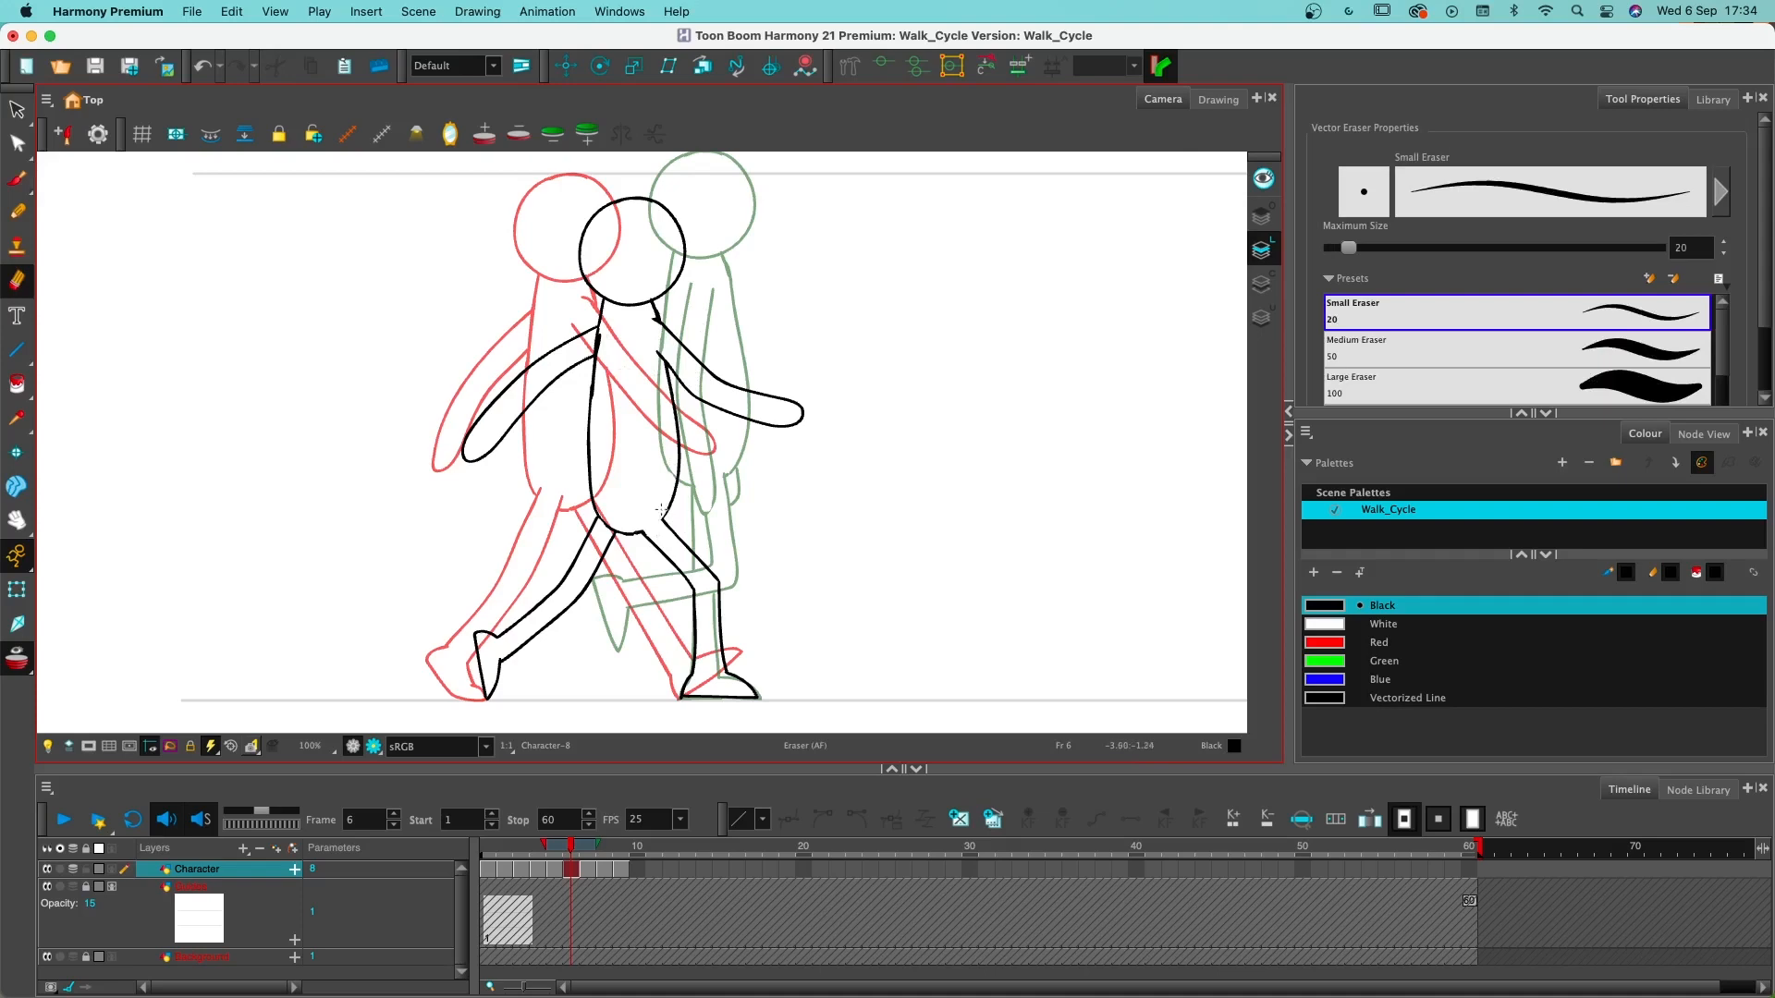
key("alt+b")
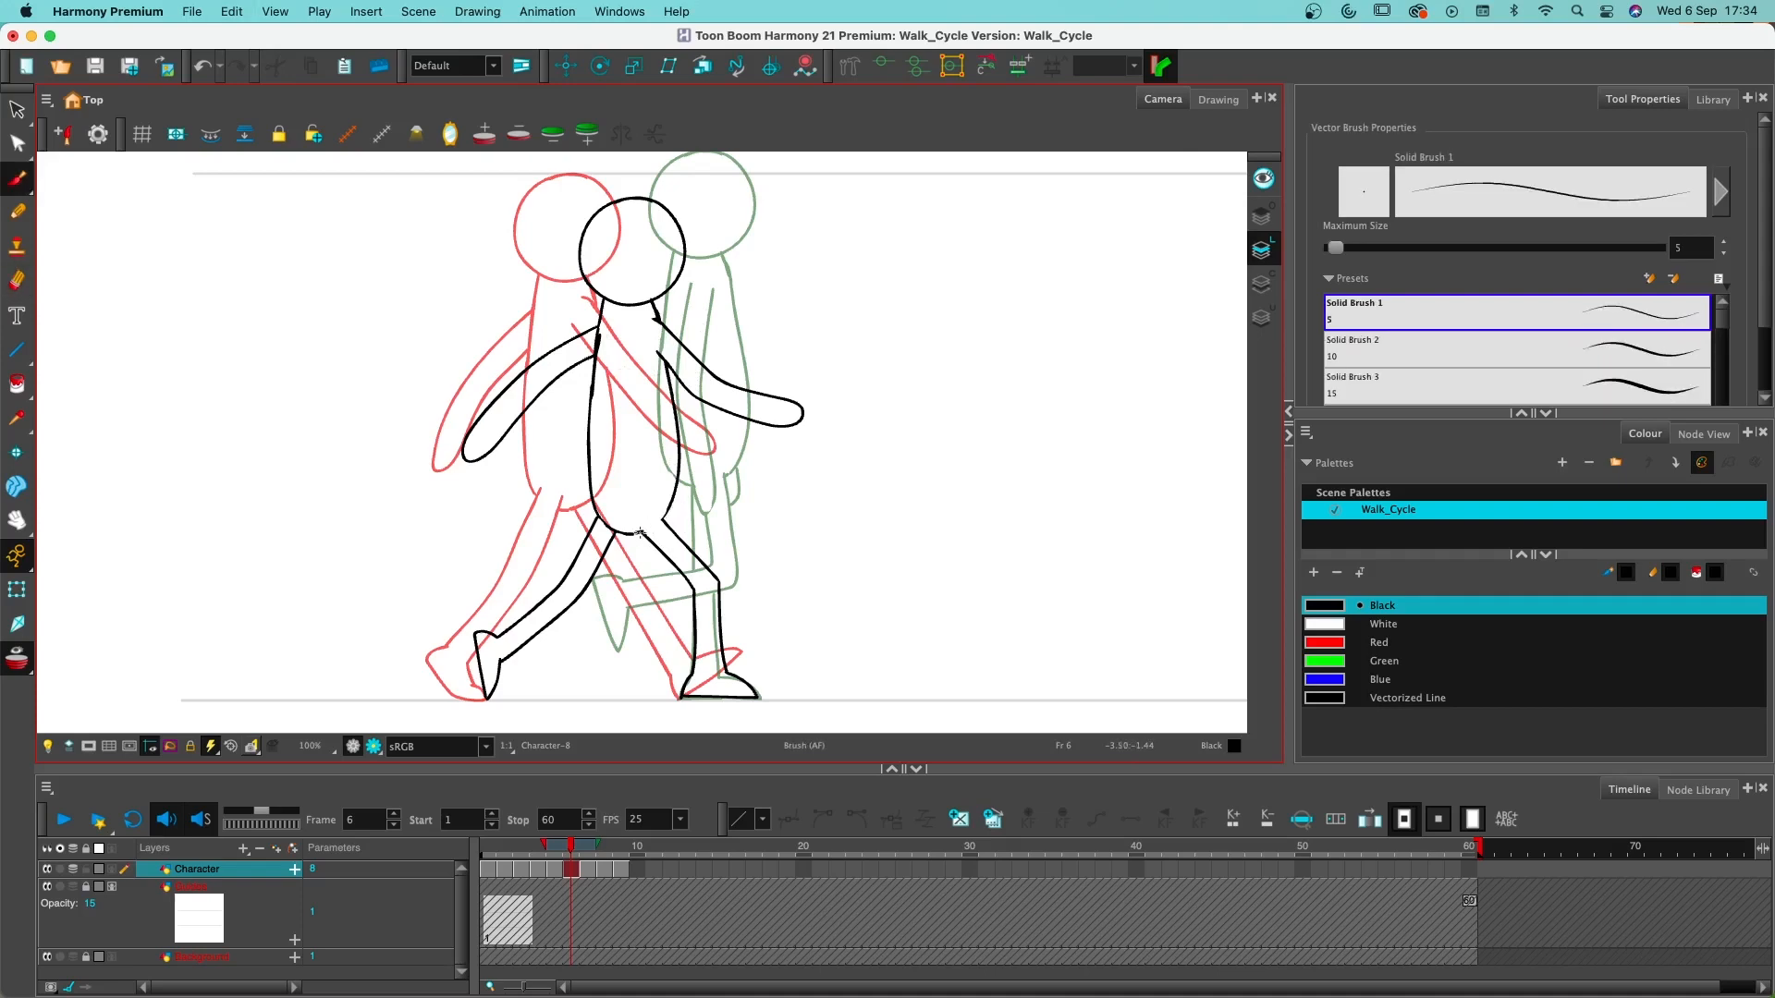
key("ctrl+z")
key("alt+e")
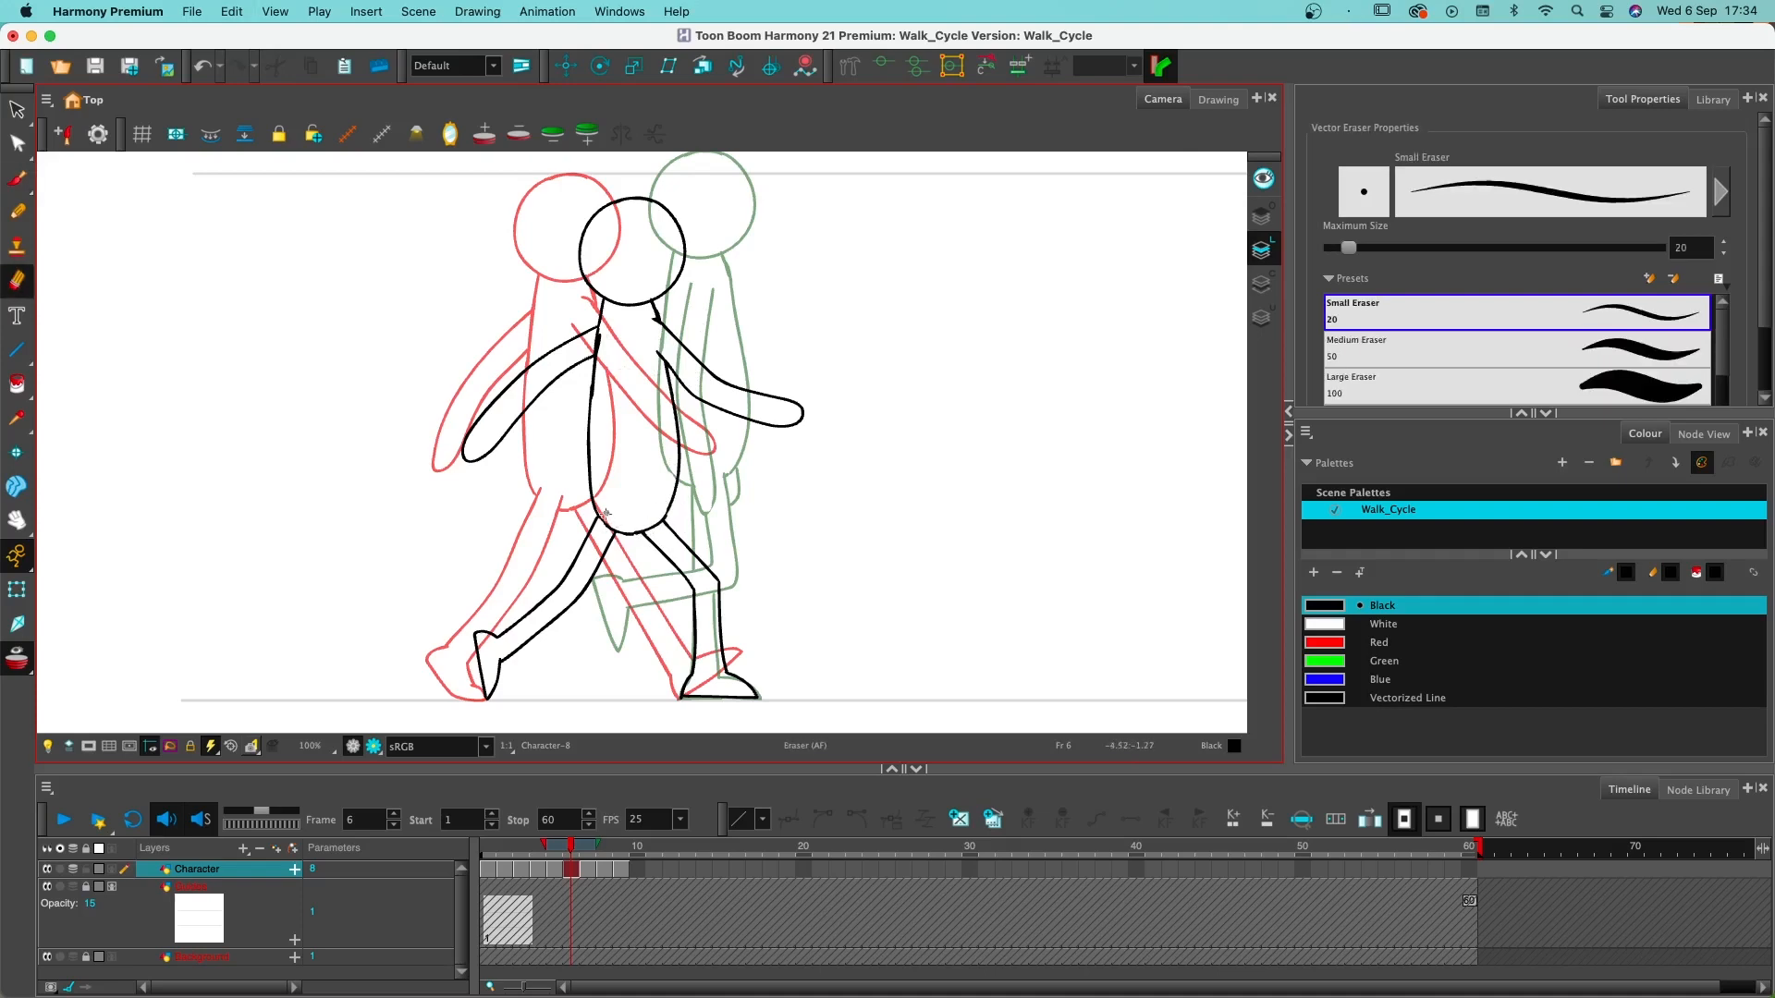
key("alt+b")
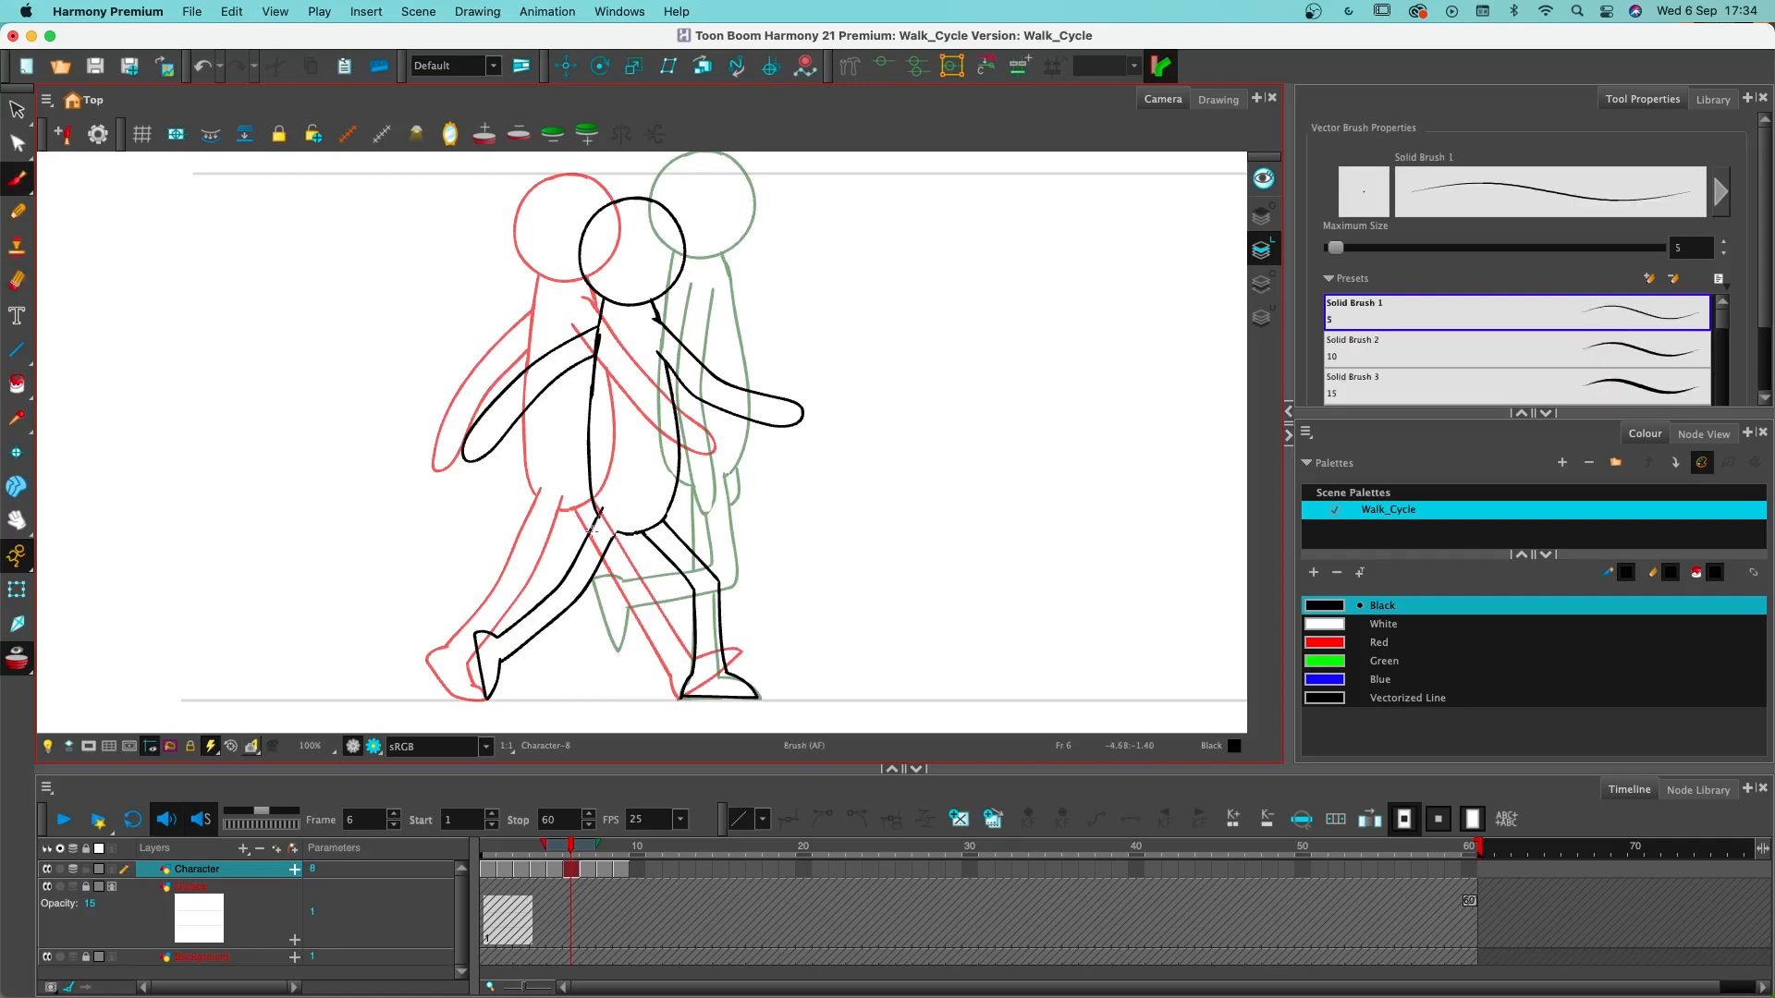
key("ctrl+z")
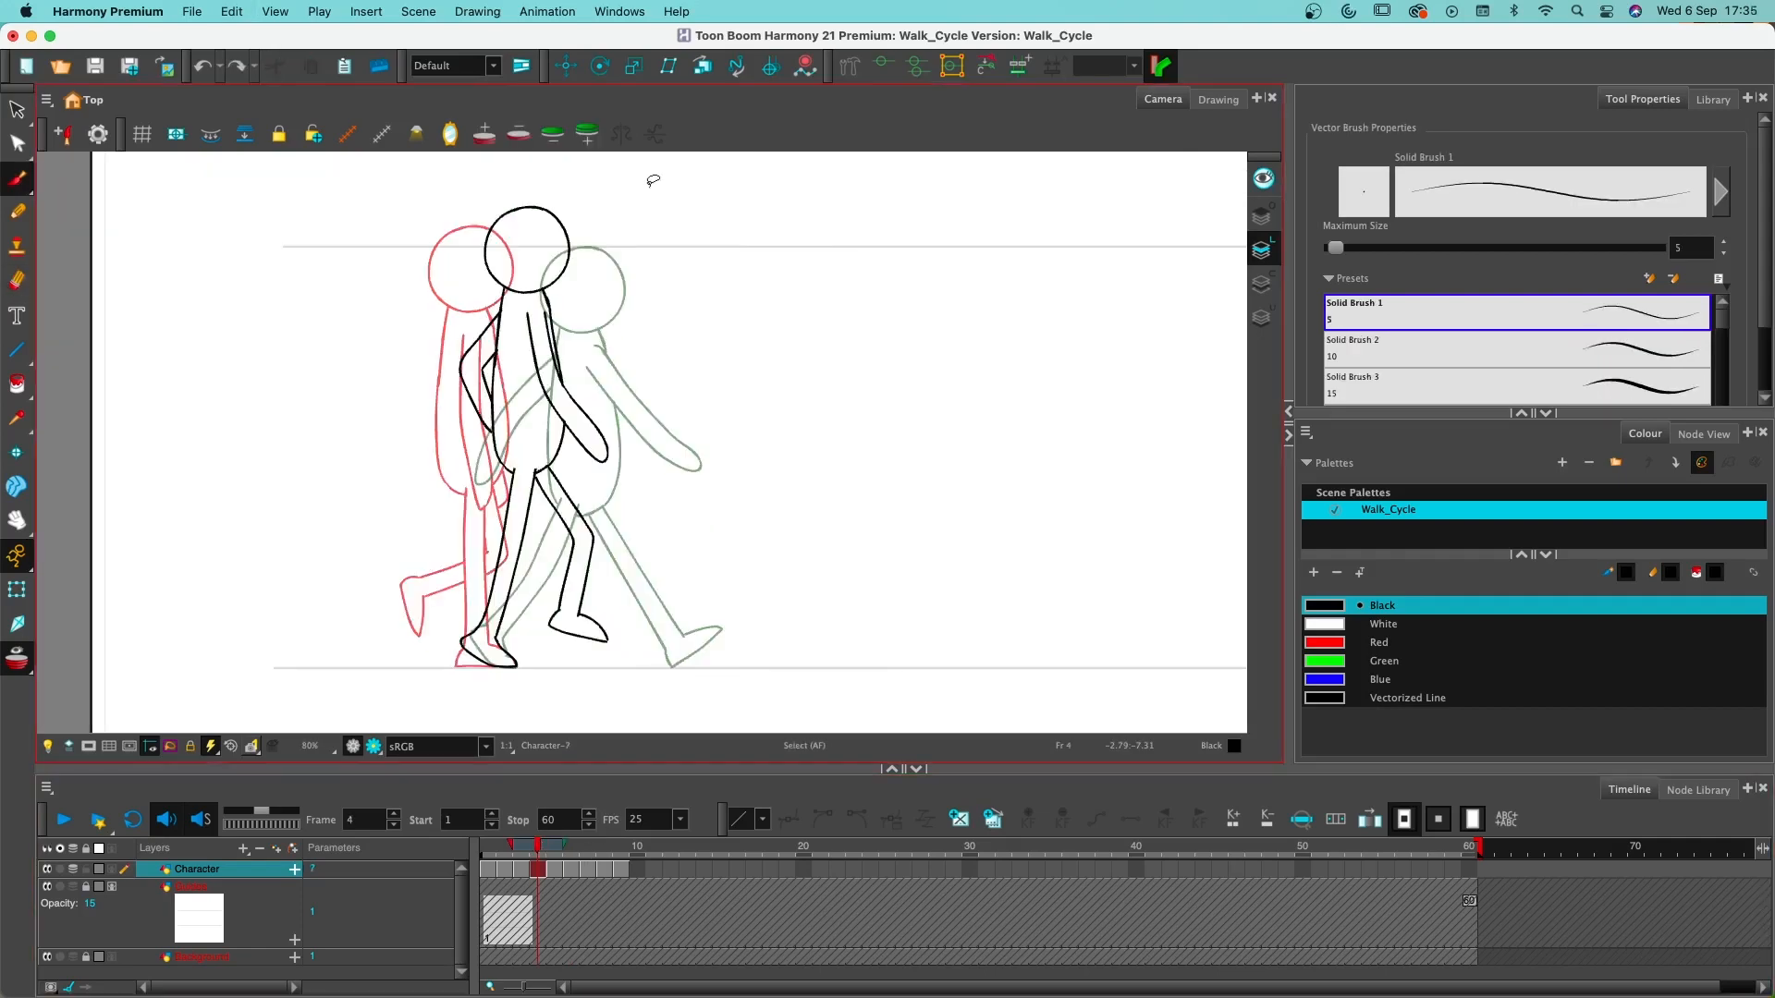
- Copy the frame 4 character onto frame 8 and move it forward between the neighbouring passing and contact poses
mouse_move(660, 190)
left_mouse_down()
mouse_move(205, 504)
mouse_move(868, 634)
mouse_move(832, 166)
left_mouse_up()
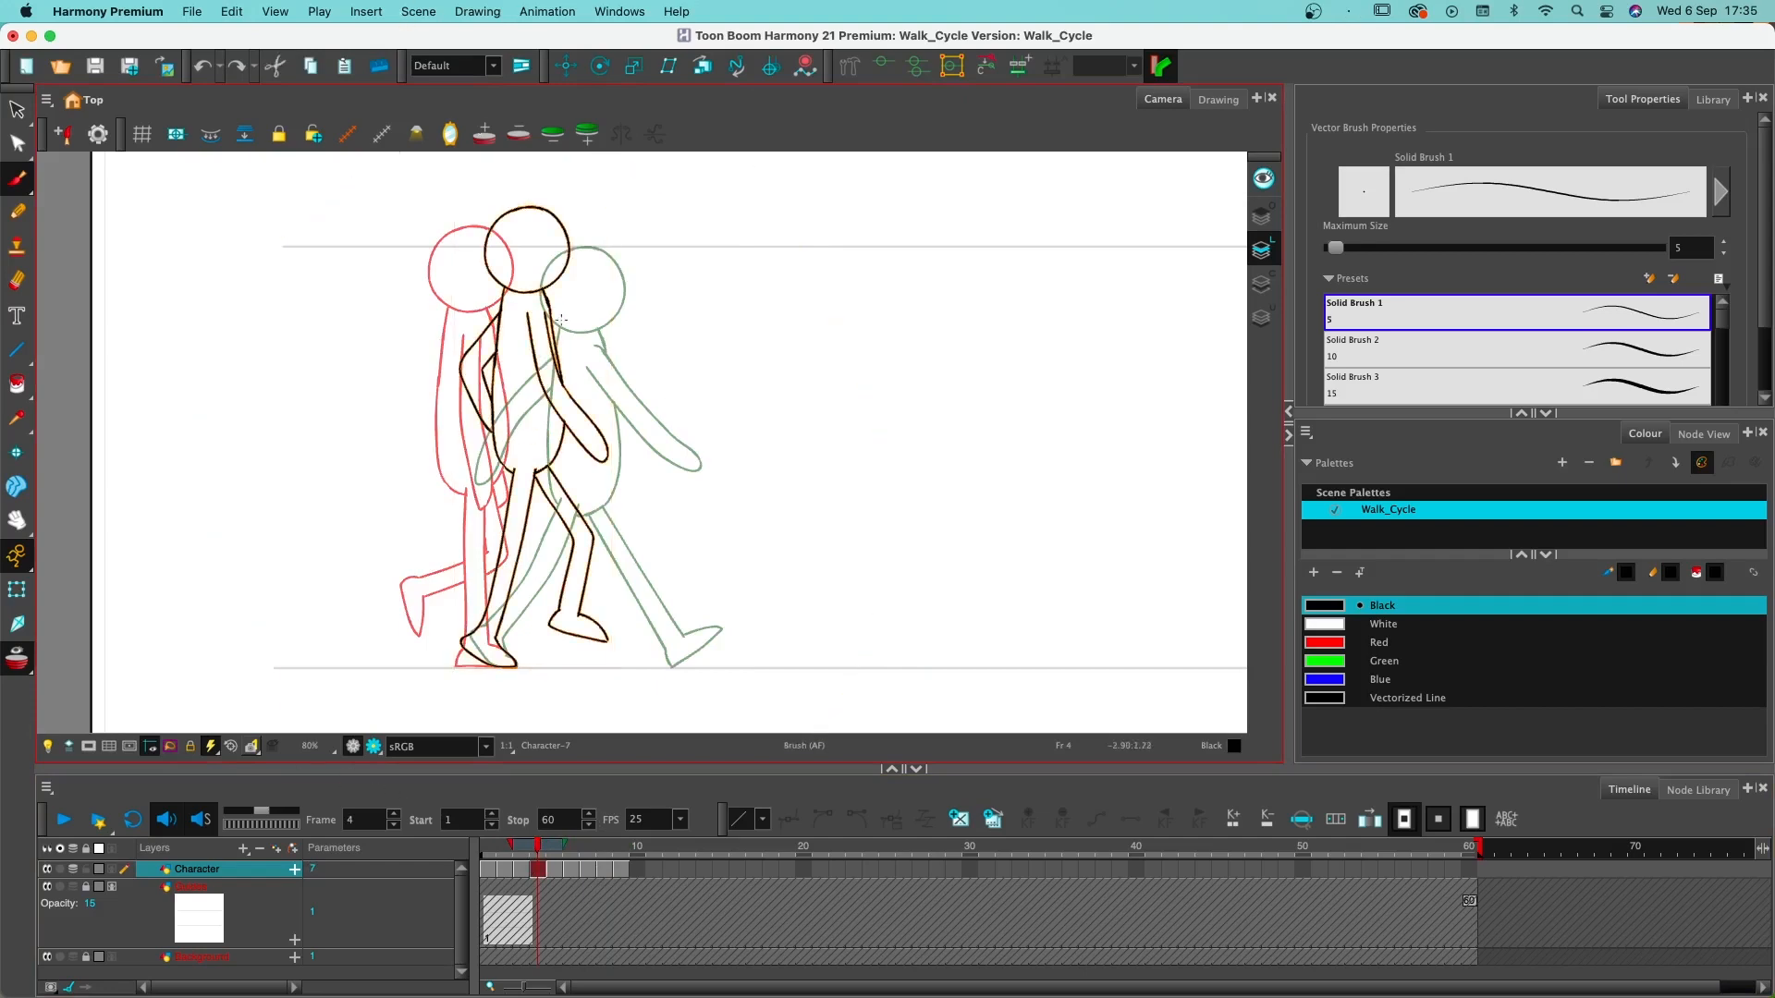
right_click(543, 289)
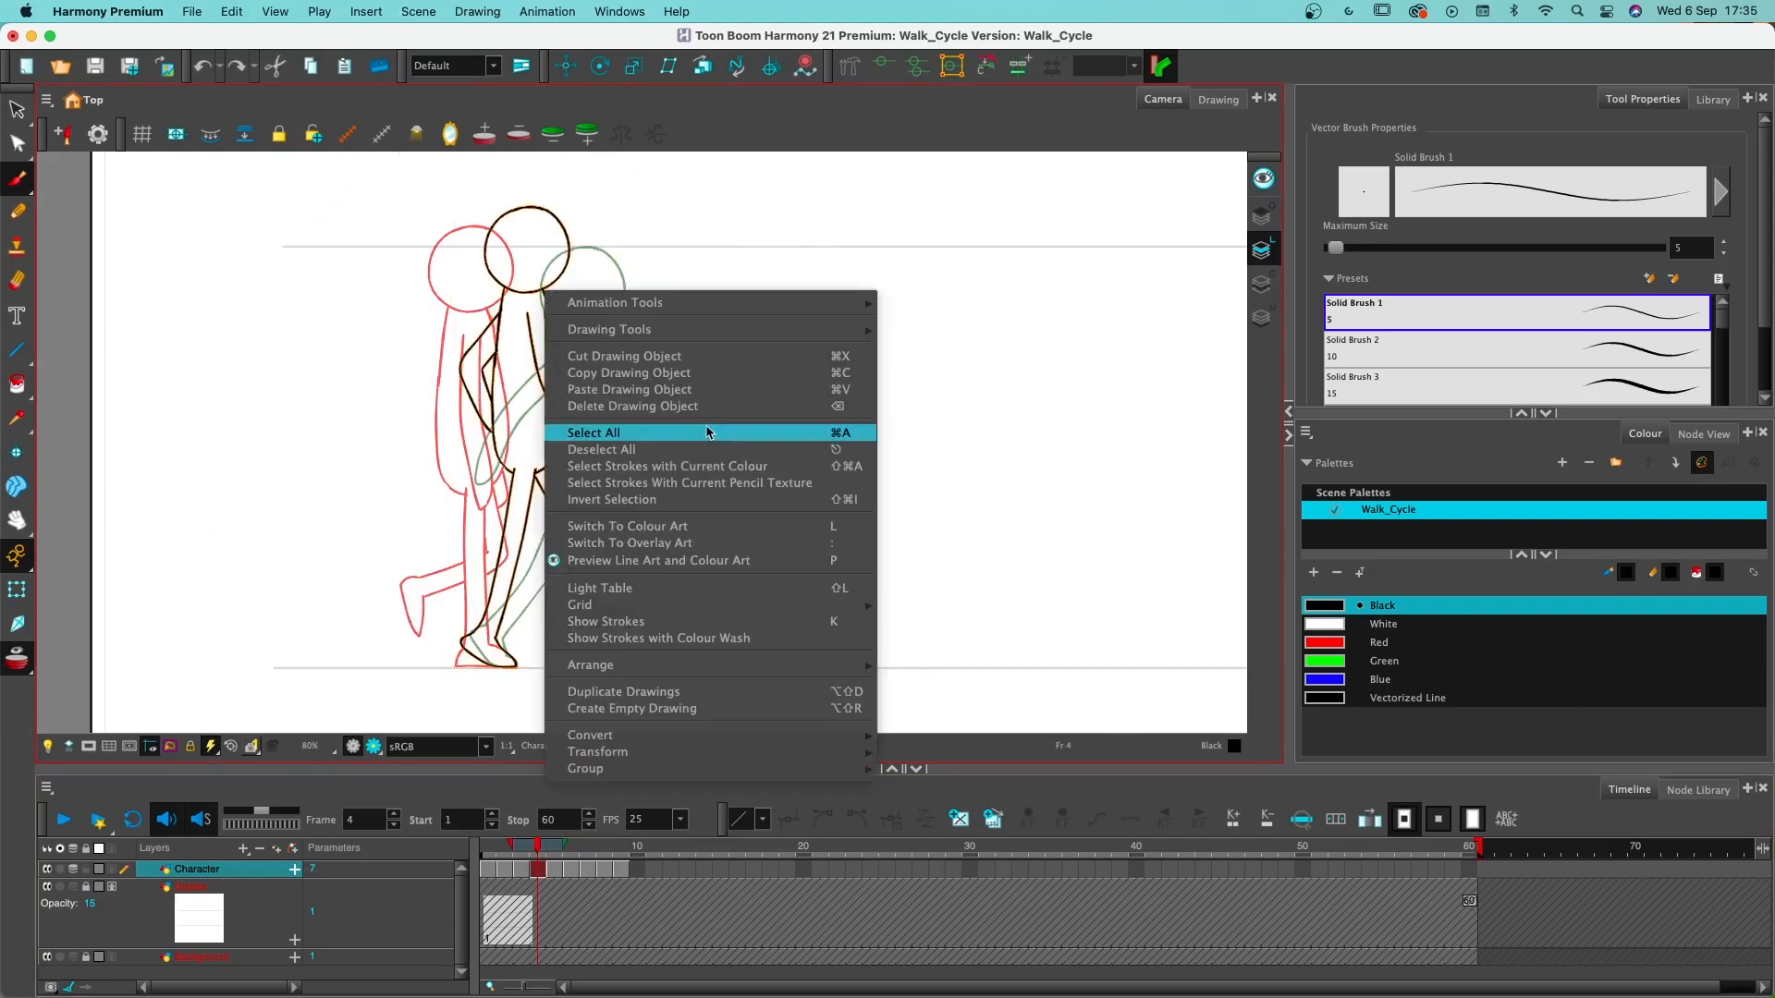
left_click(603, 870)
scroll(604, 872, "up", 1)
key("super+v")
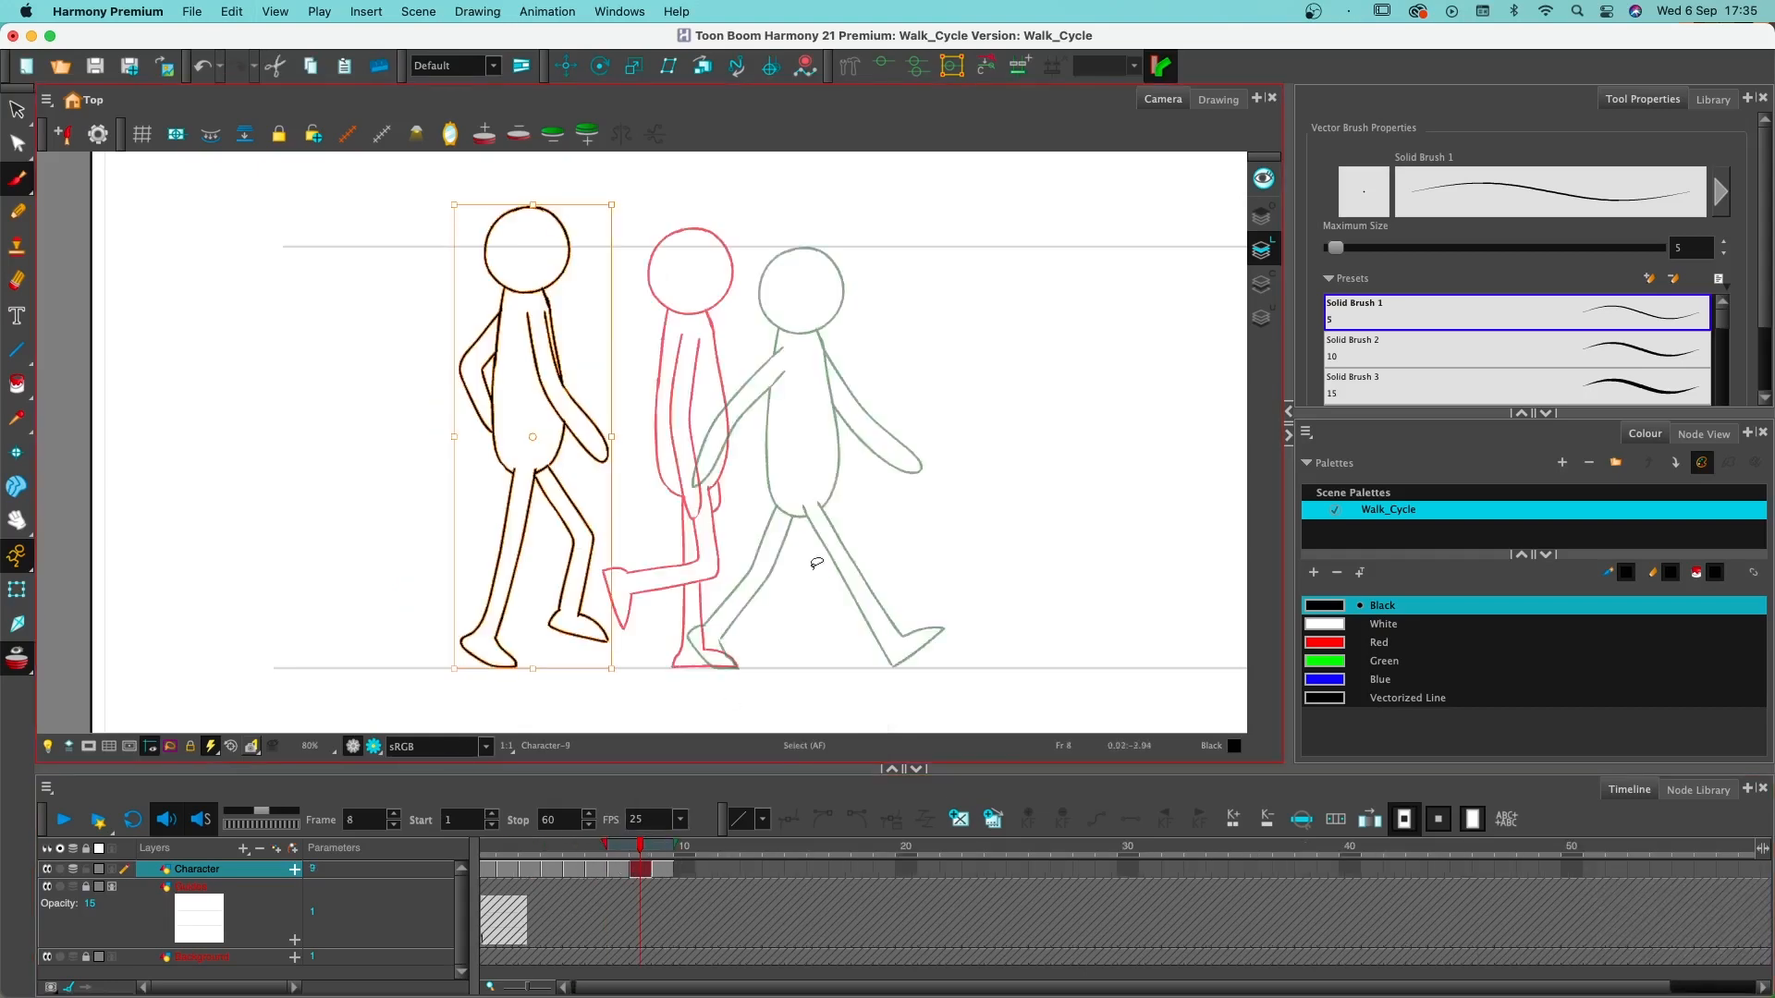
scroll(579, 404, "down", 1)
mouse_move(580, 405)
left_mouse_down()
mouse_move(786, 407)
mouse_move(759, 412)
left_mouse_up()
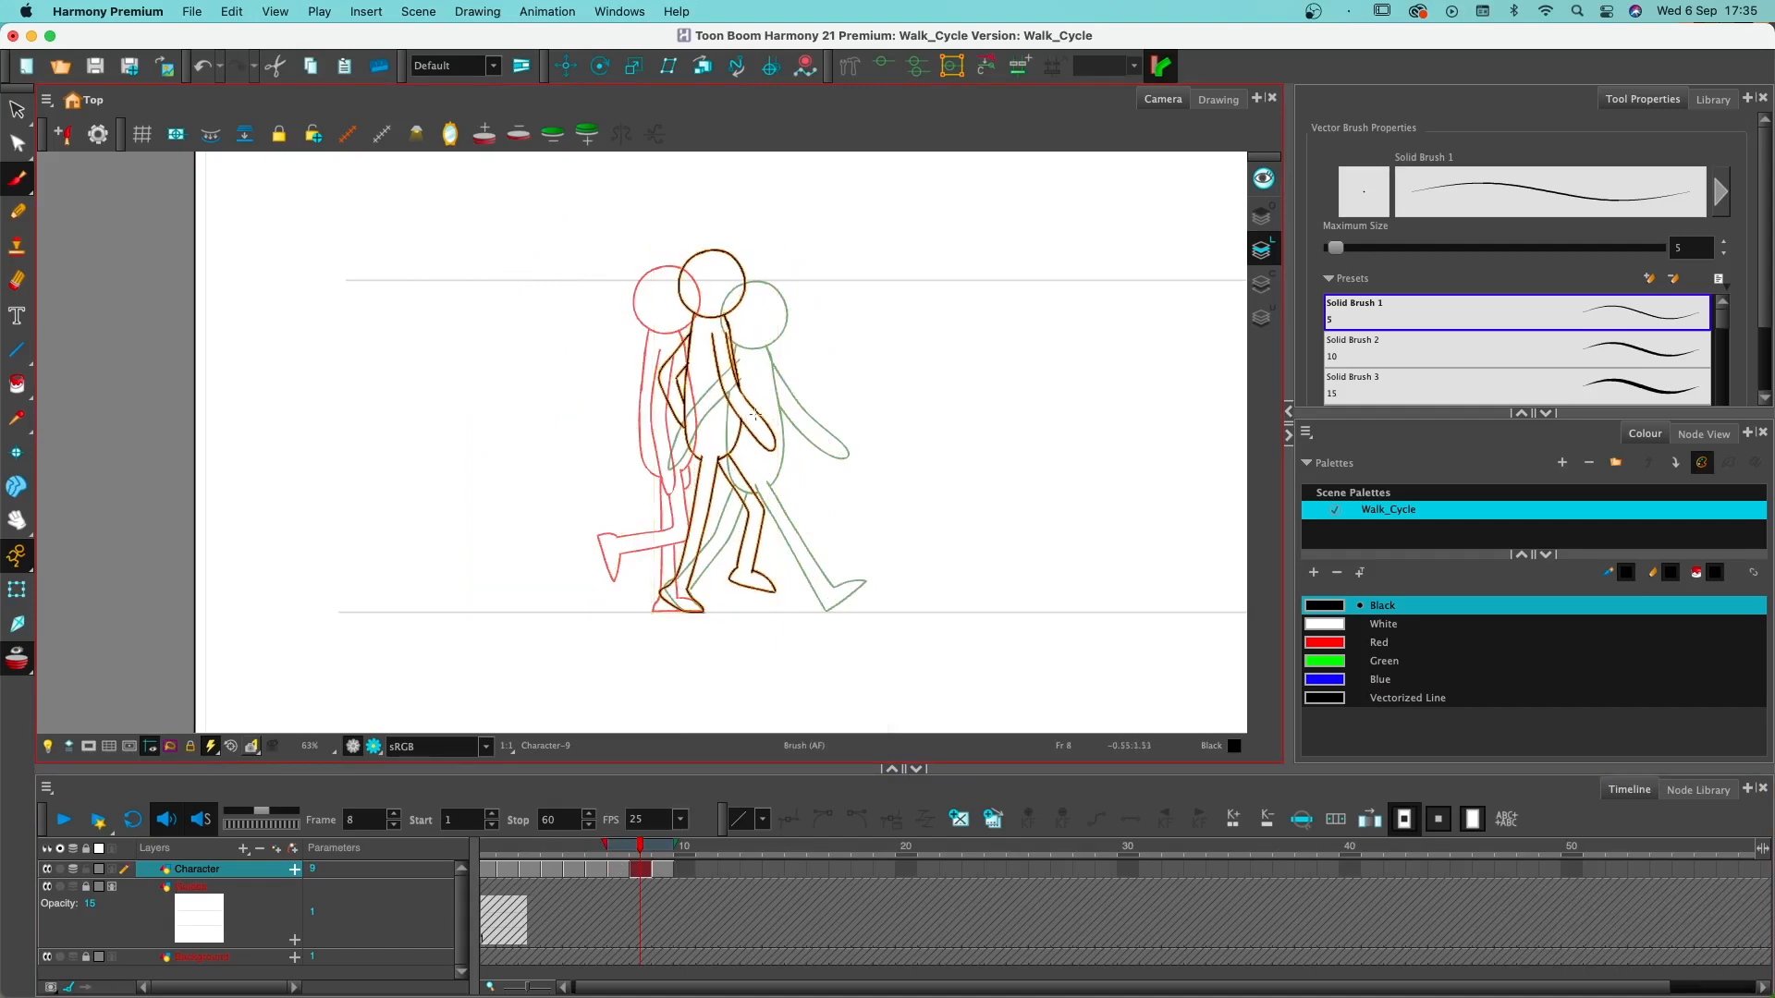
- Erase the forward arm's lines inside the torso on frame 8 and redraw the torso's front outline in front of the arm
key("super")
scroll(776, 493, "up", 2)
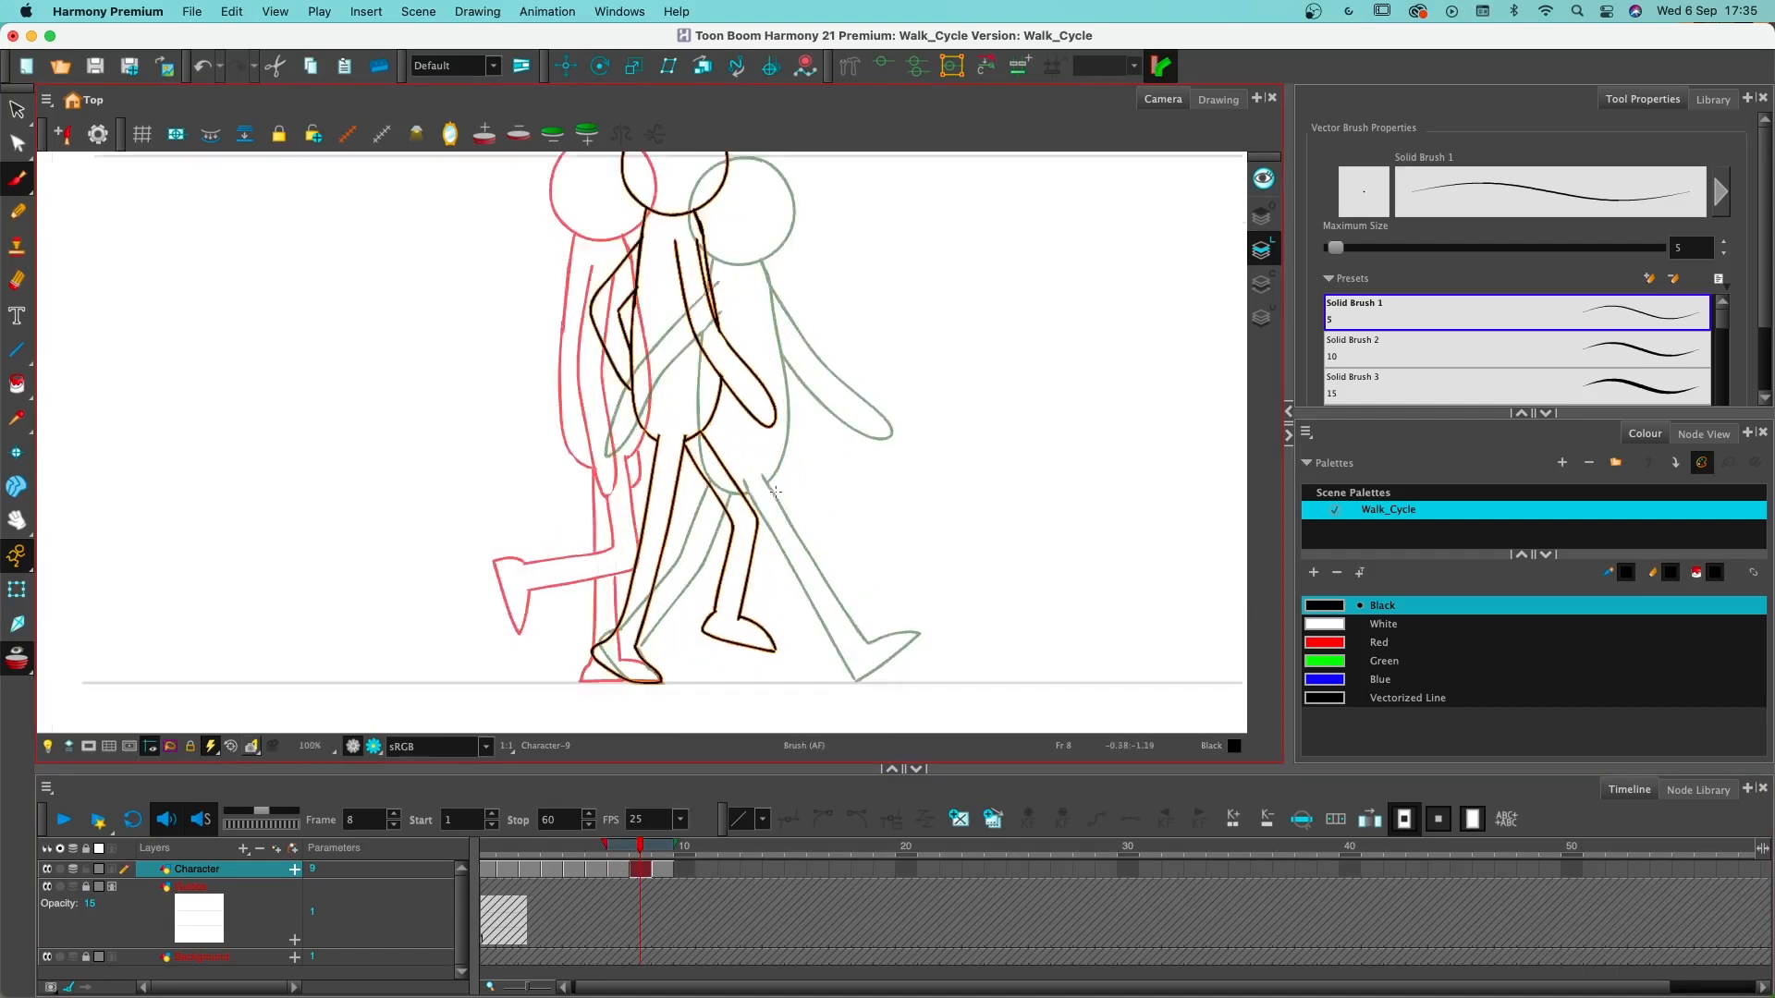
key("alt+e")
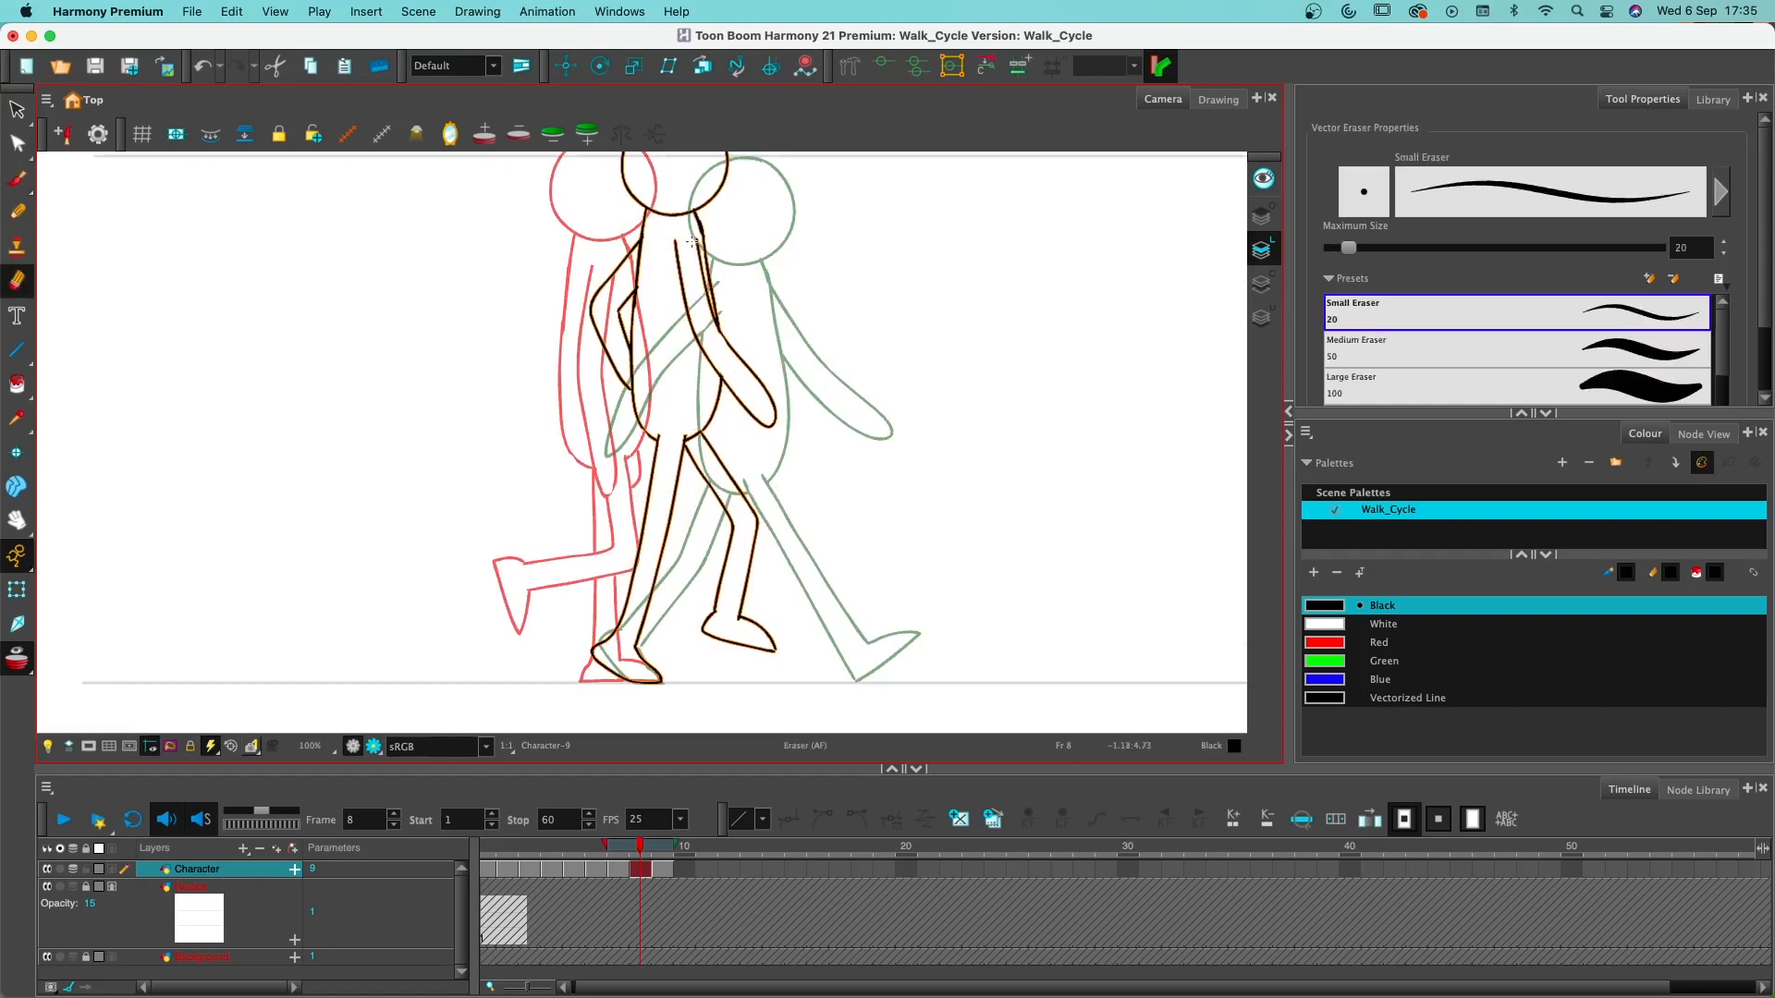
mouse_move(694, 242)
left_mouse_down()
mouse_move(711, 339)
mouse_move(682, 252)
mouse_move(697, 315)
mouse_move(683, 309)
mouse_move(686, 284)
mouse_move(727, 360)
left_mouse_up()
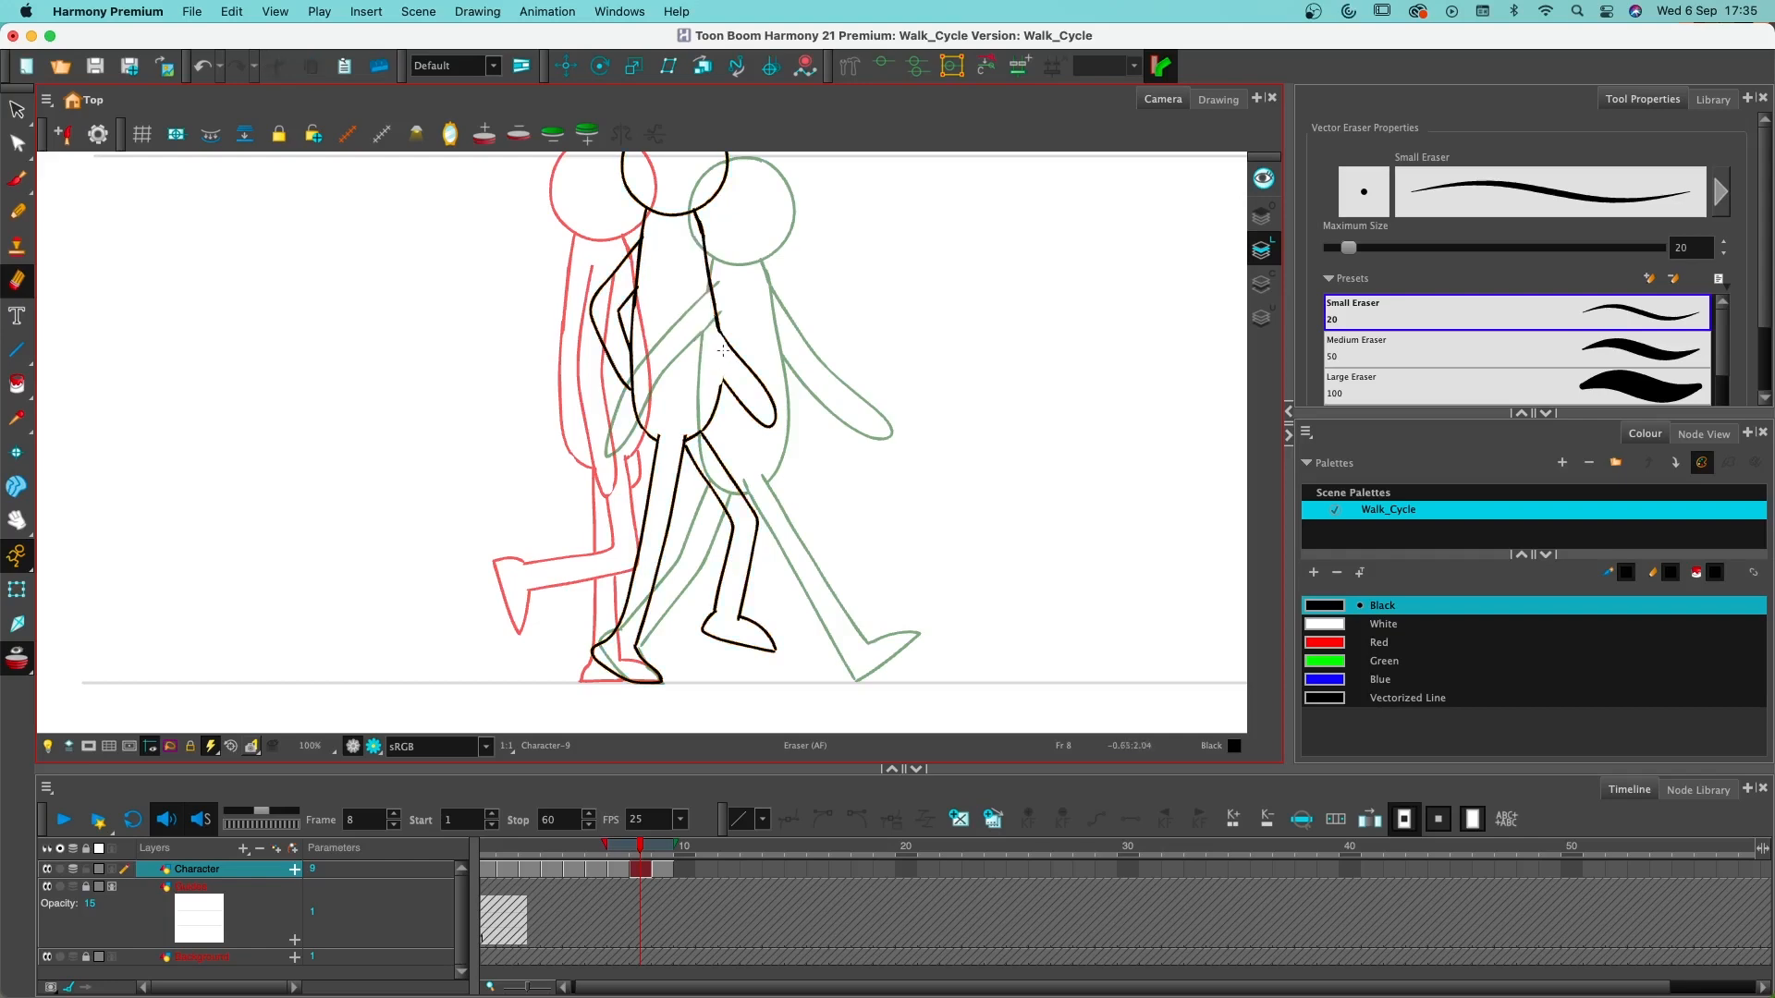
key("alt+b")
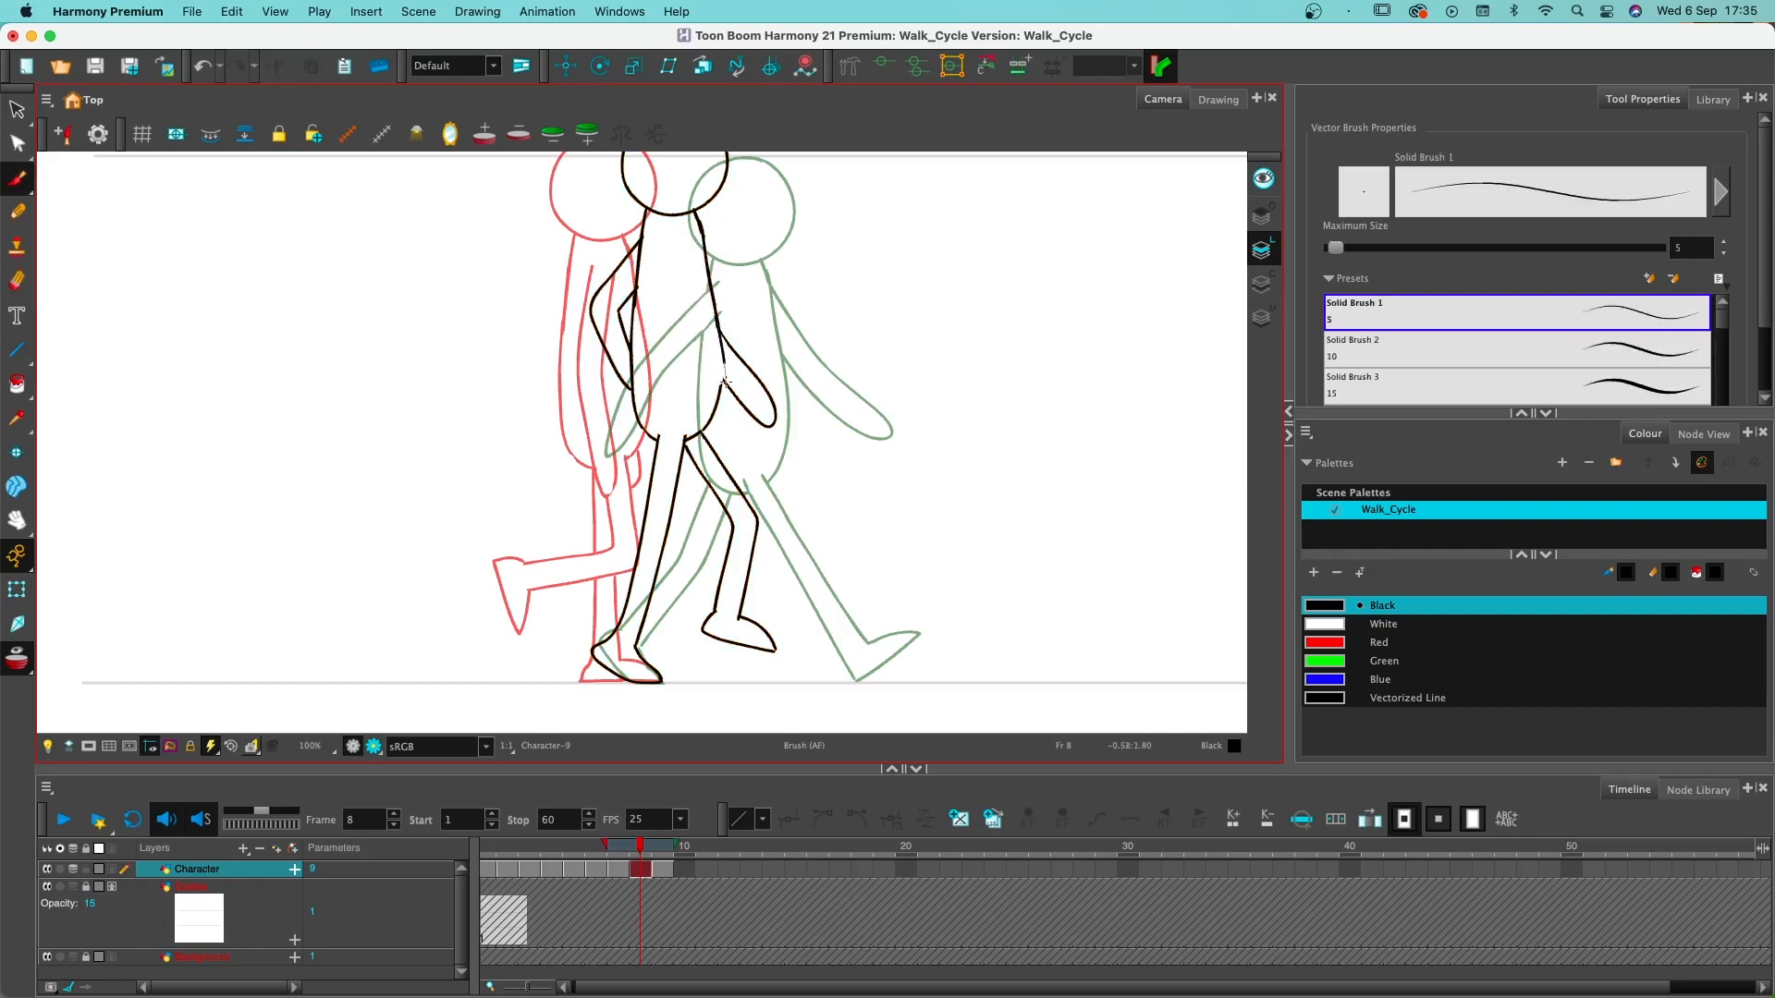
key("super+z")
left_click_drag(719, 398, 721, 369)
- Erase the torso line crossing the bent rear arm on frame 8 and draw the arm's inner line up to the shoulder
key("alt+e")
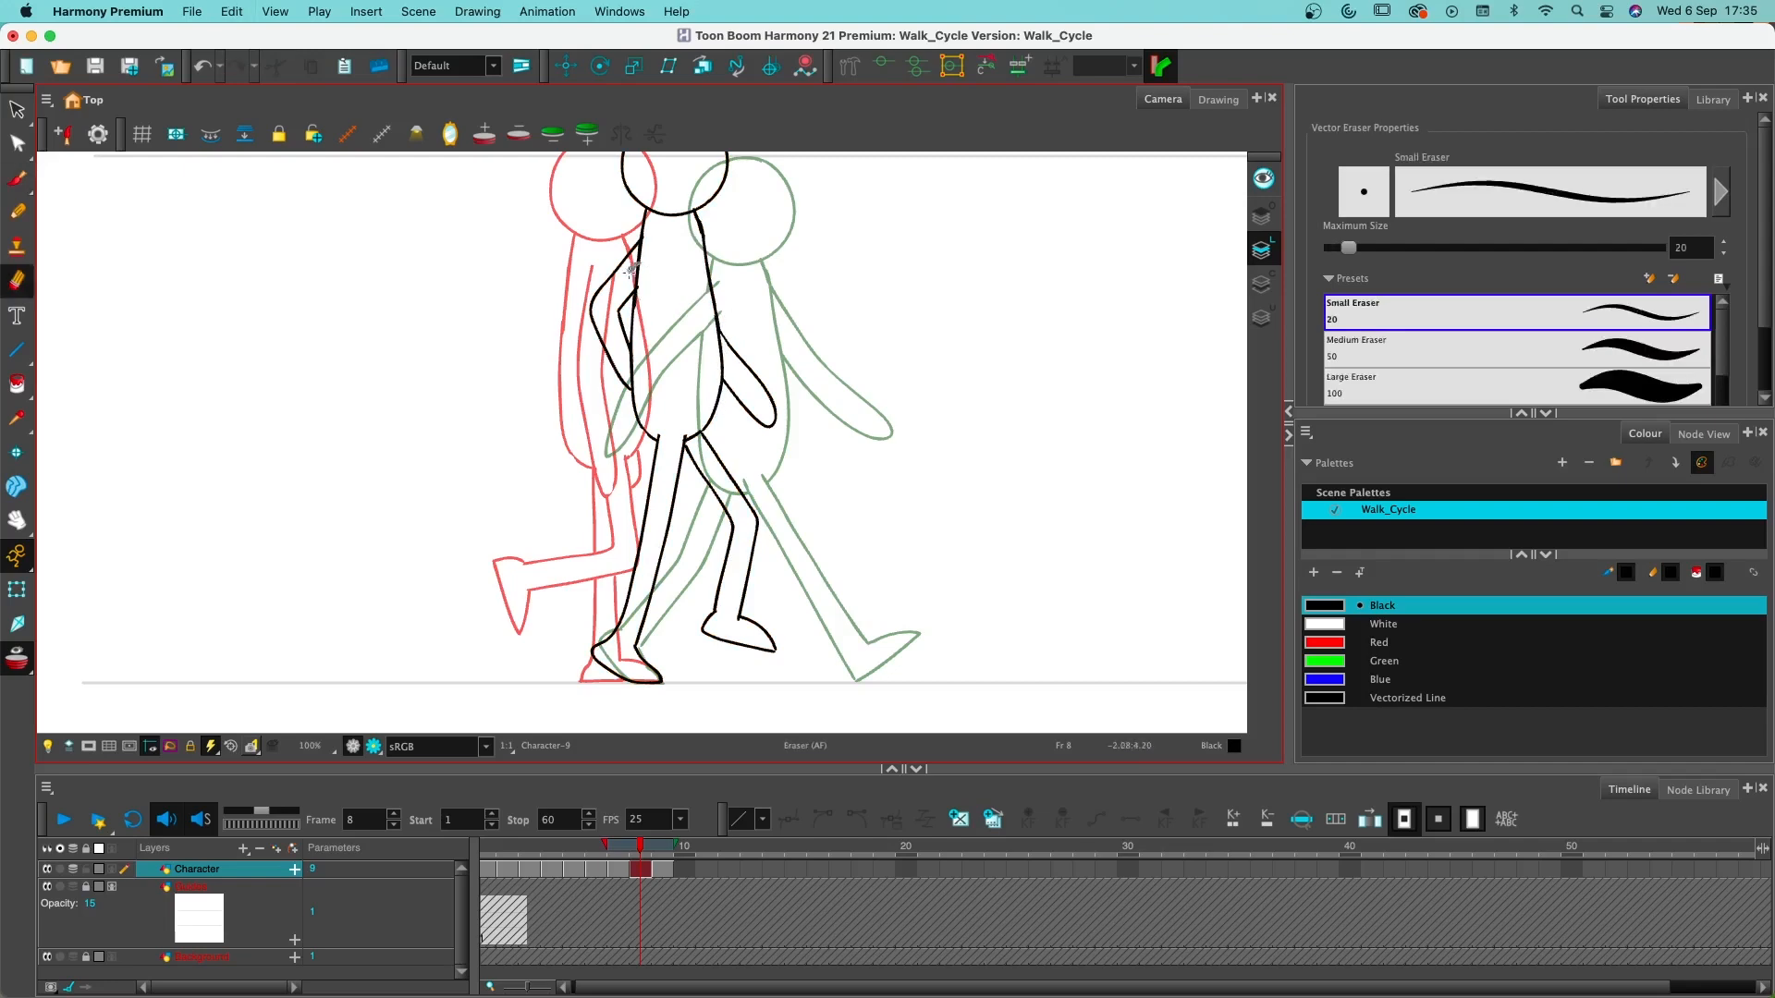
mouse_move(636, 278)
left_mouse_down()
mouse_move(647, 239)
mouse_move(630, 286)
left_mouse_up()
mouse_move(625, 359)
left_mouse_down()
mouse_move(624, 356)
mouse_move(643, 402)
mouse_move(619, 378)
mouse_move(652, 419)
mouse_move(634, 352)
left_mouse_up()
key("alt+b")
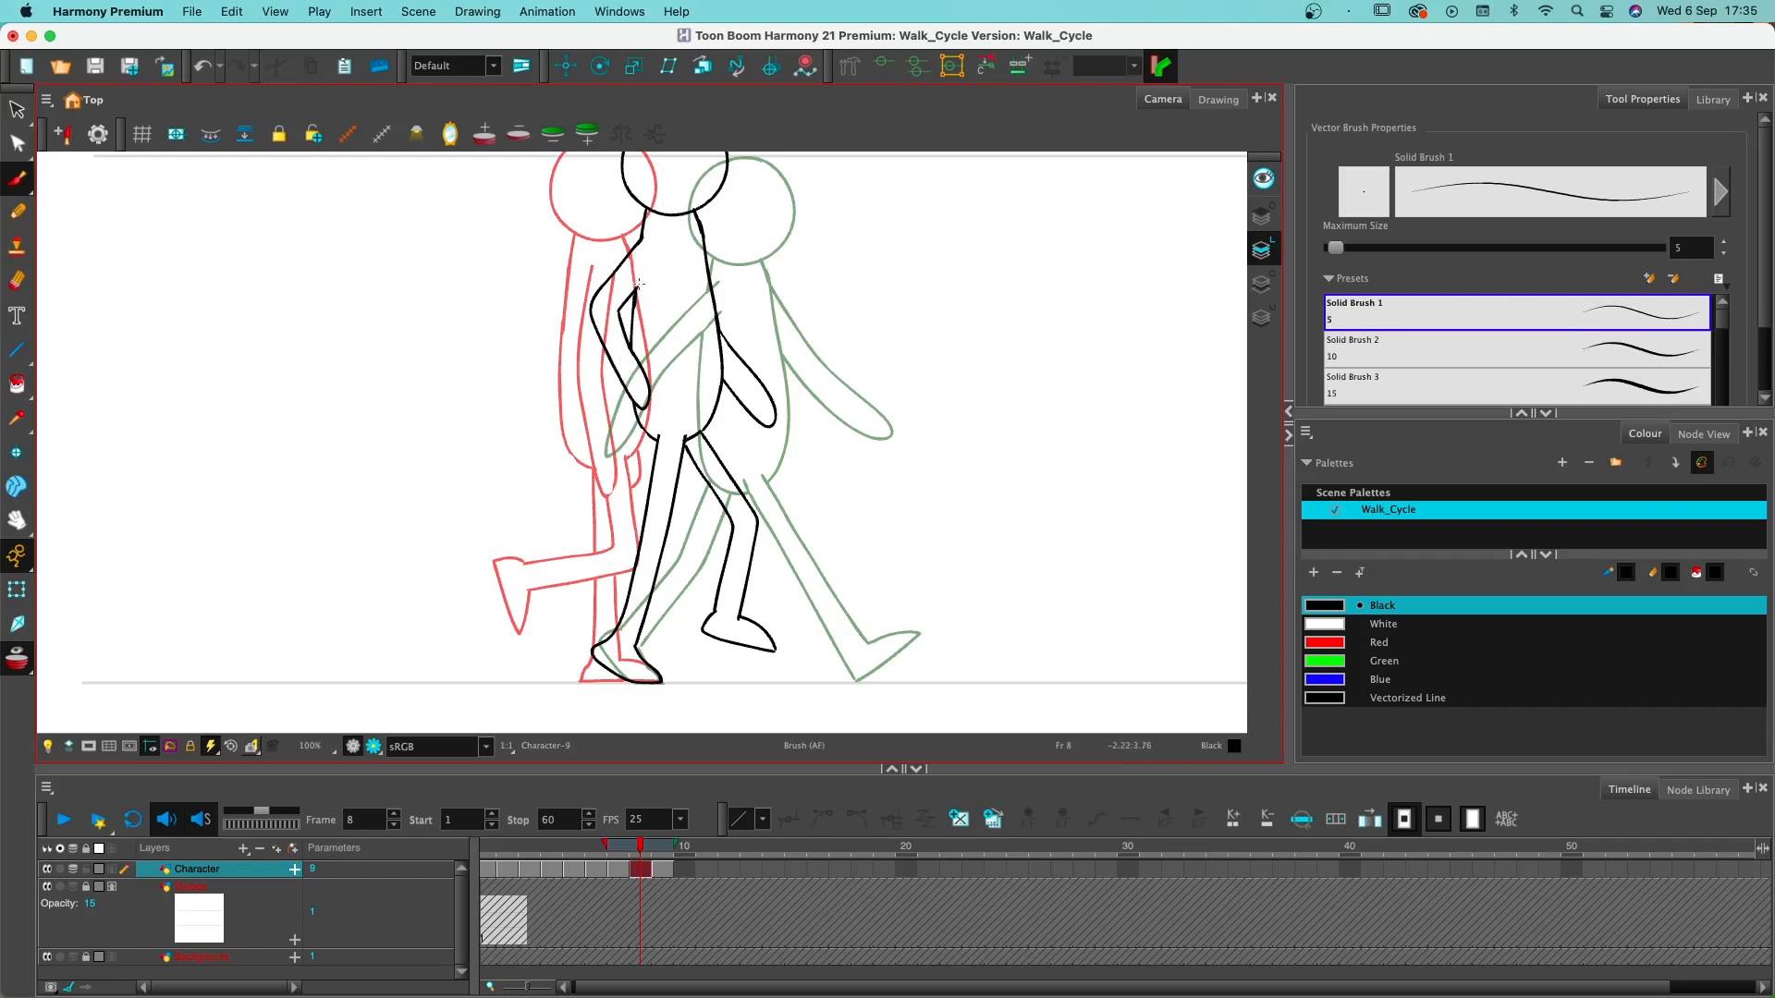
left_click_drag(634, 292, 664, 260)
key("shift+l")
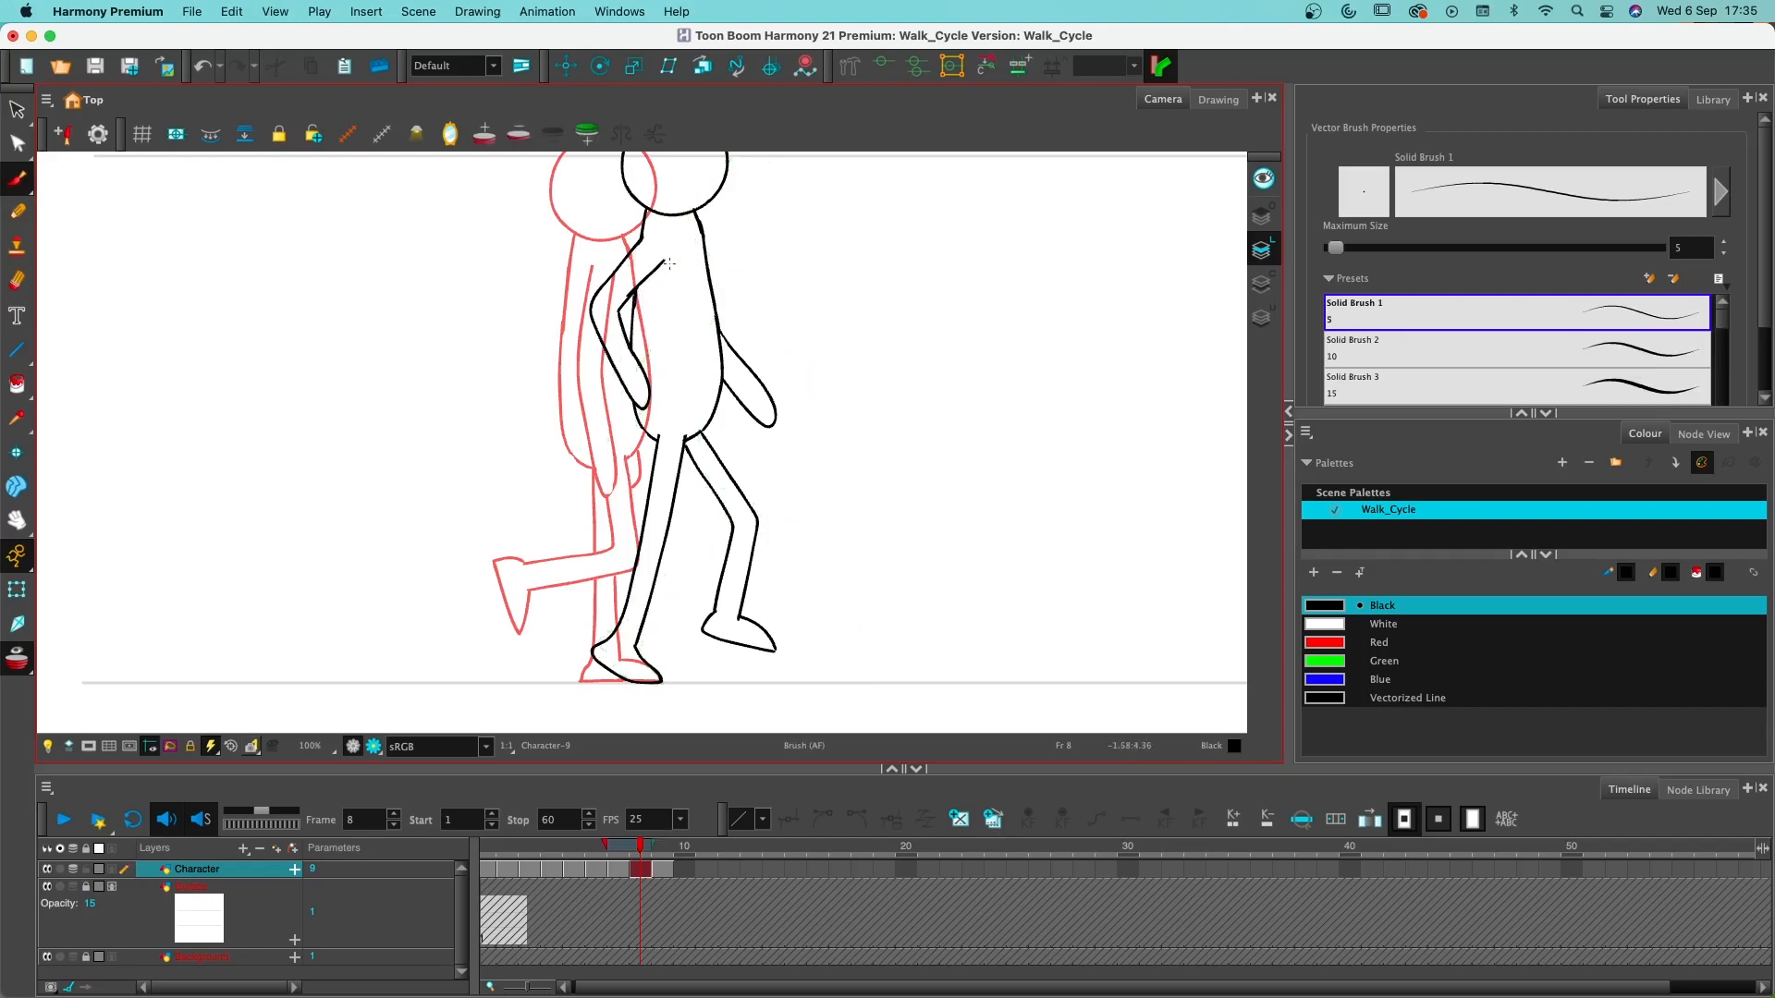
key("super+z")
key("super+z")
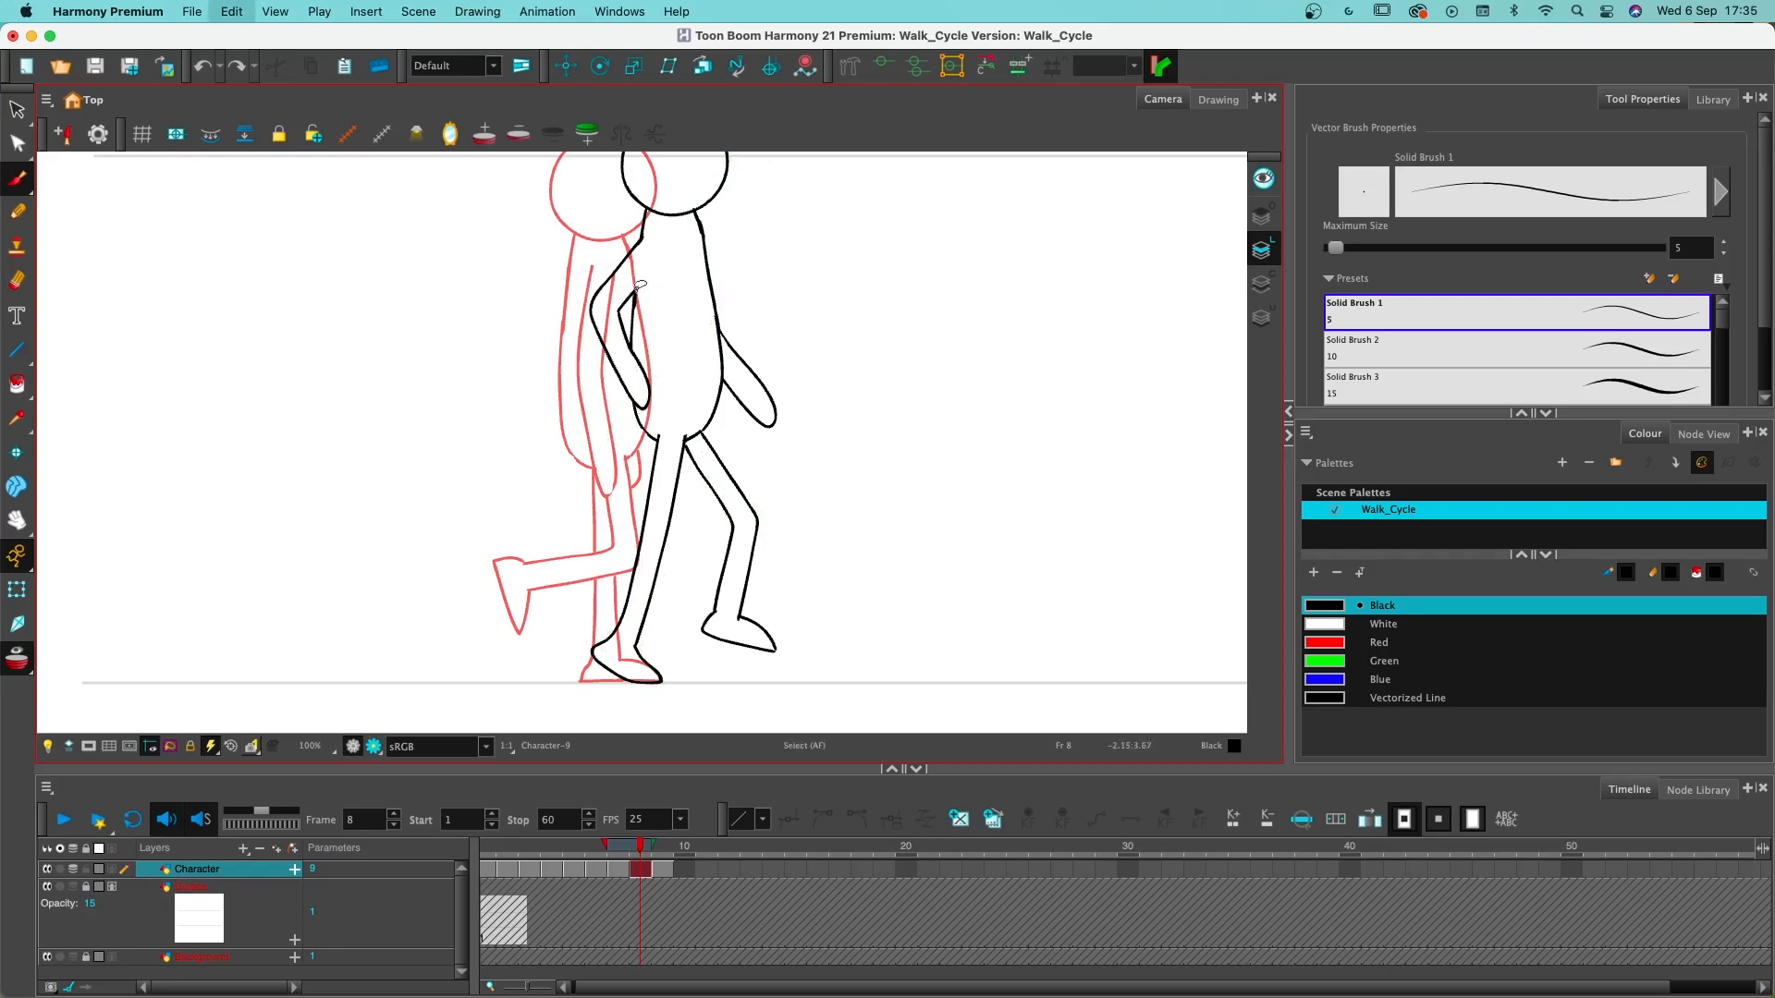
left_click_drag(620, 310, 662, 261)
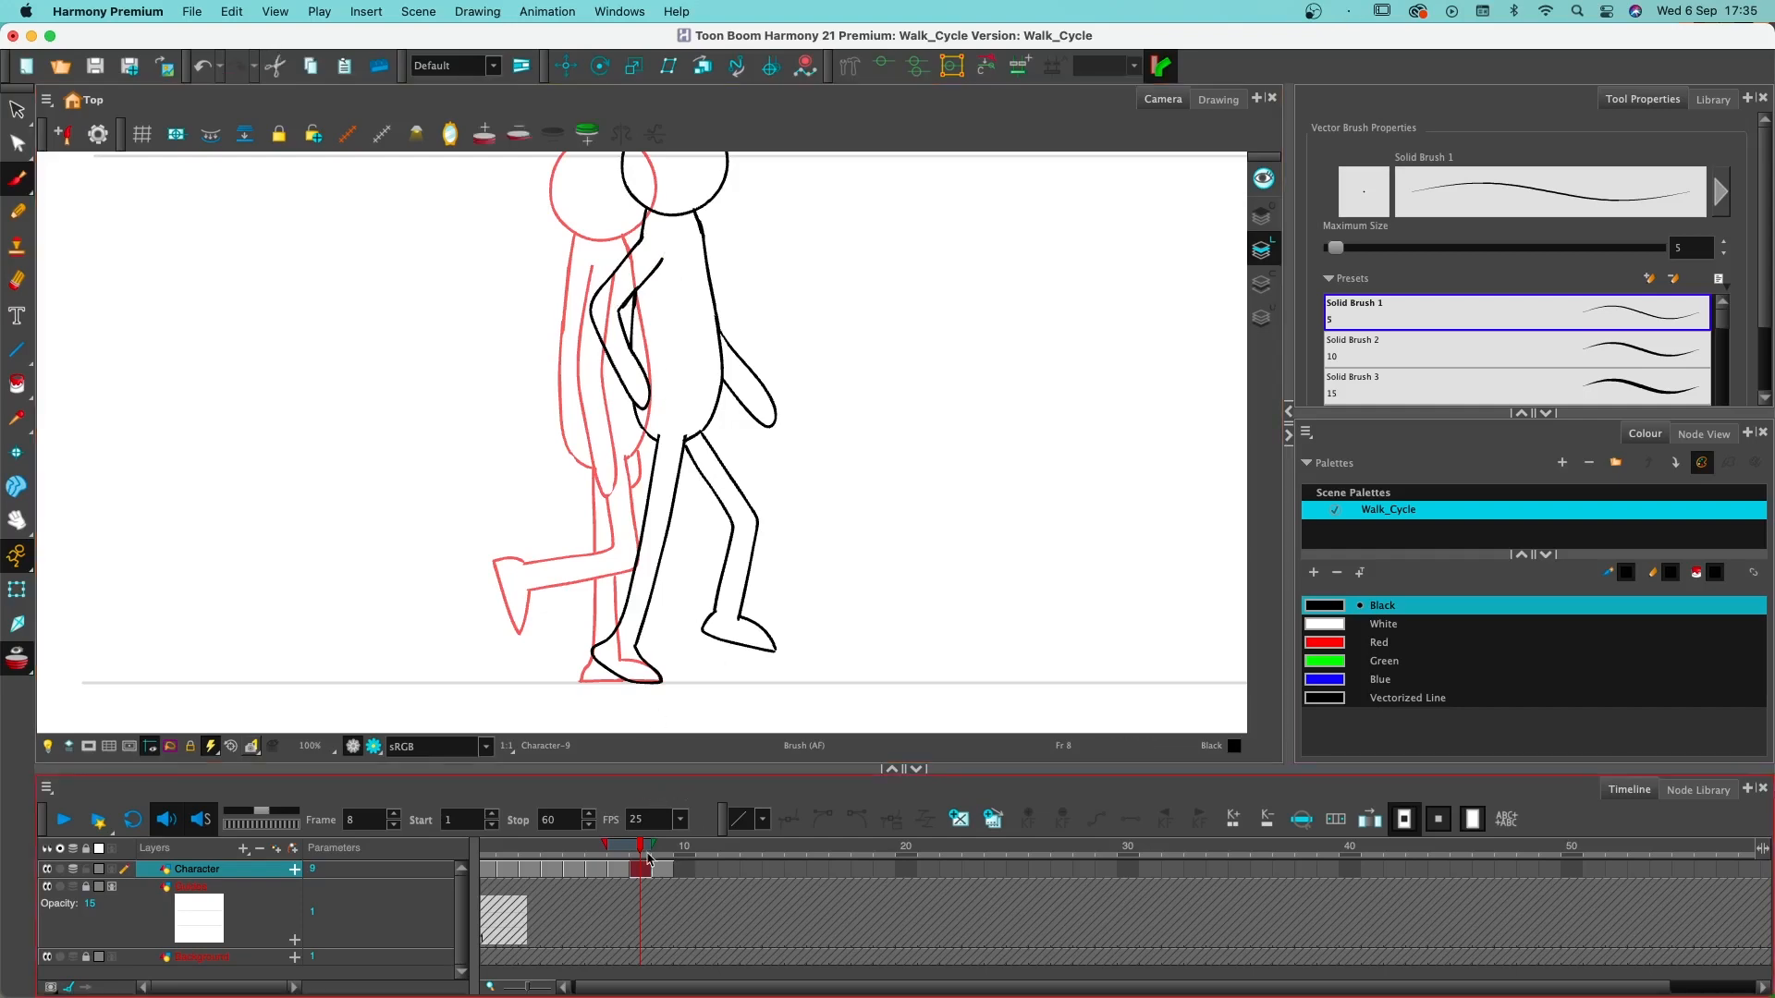
- Show the next drawing's onion skin and rework frame 8's hips, closing the torso over the rear leg and overlapping the front leg
left_click_drag(660, 843, 675, 844)
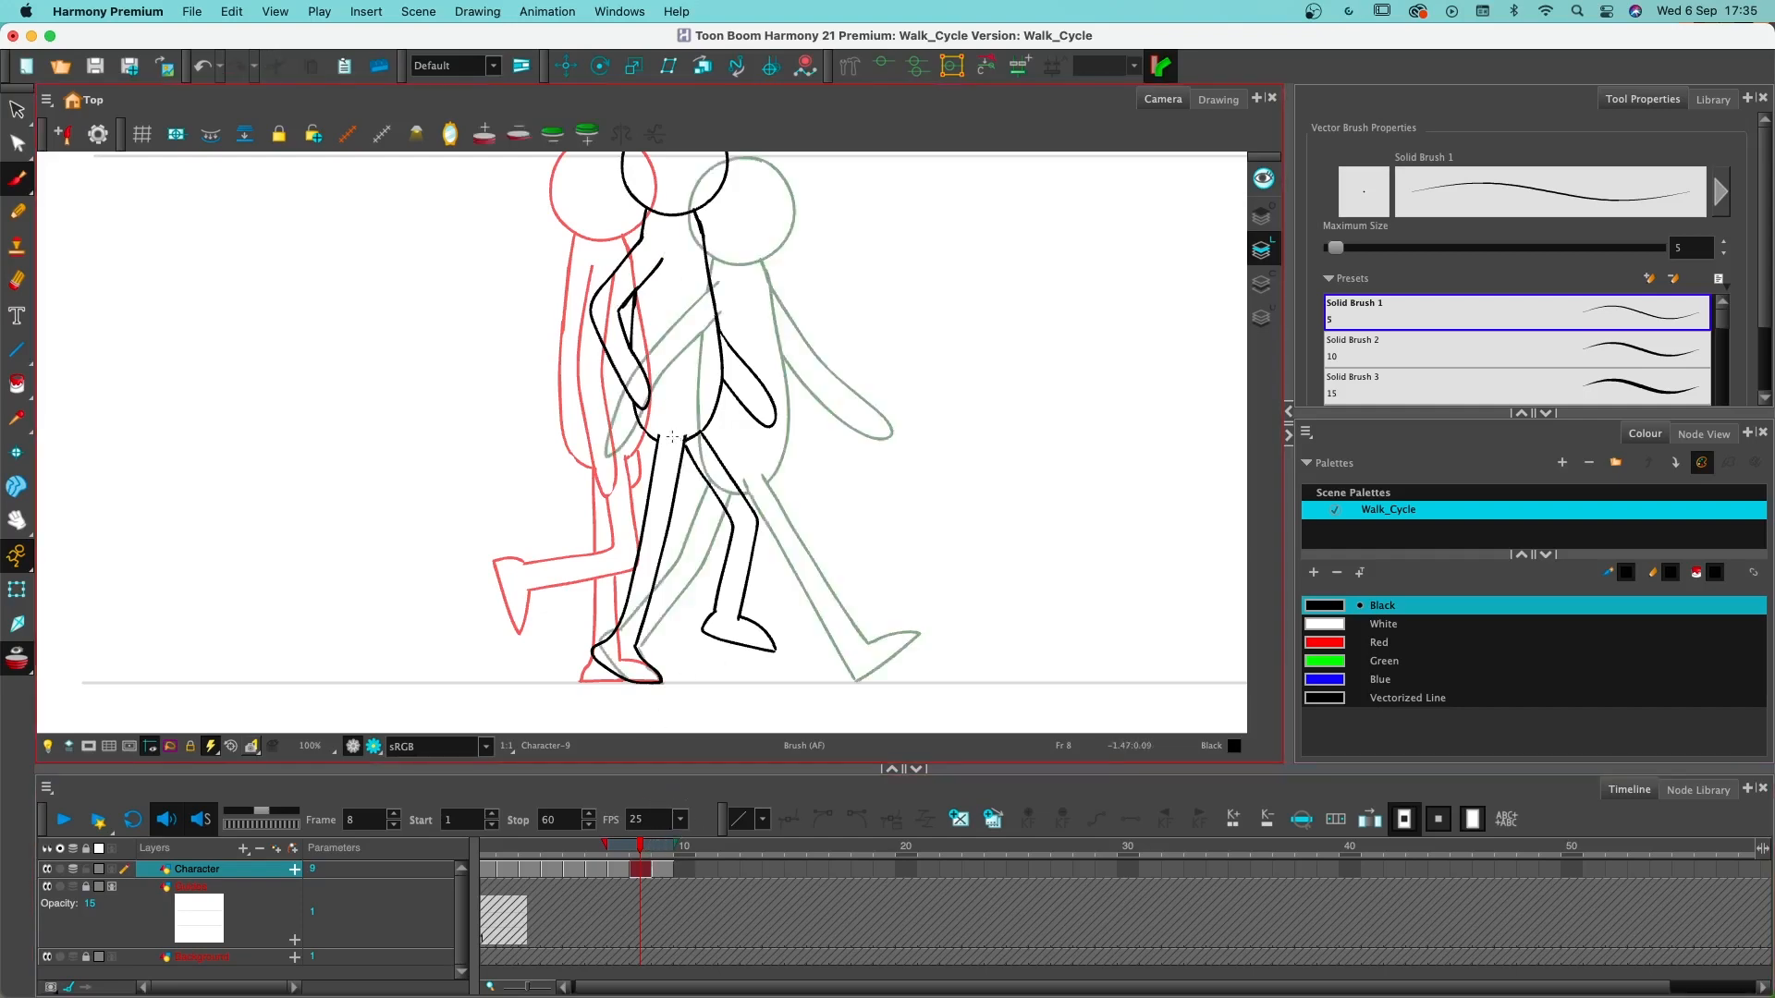
key("alt+e")
left_click_drag(655, 436, 694, 435)
key("alt+b")
key("alt+e")
left_click_drag(690, 434, 680, 446)
key("alt+b")
key("super+z")
- Turn off onion skinning and scrub through frames 1 to 9 to review the walk cycle
key("alt+o")
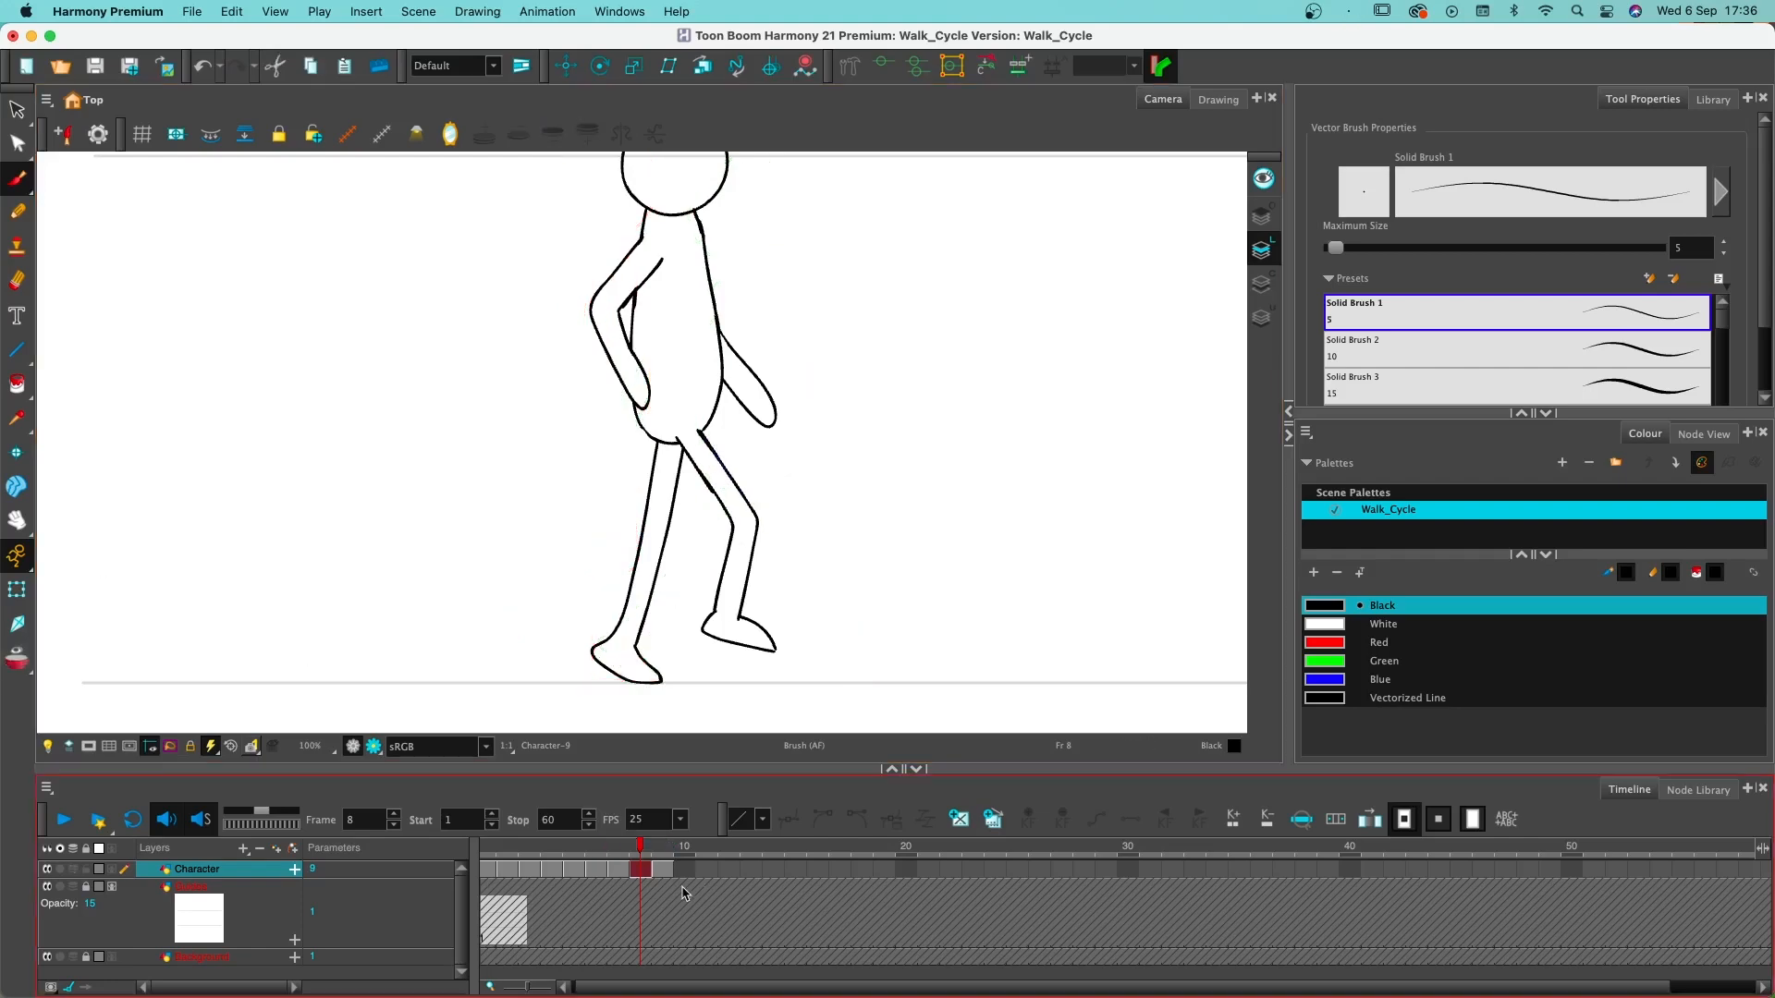
left_click_drag(655, 860, 487, 861)
scroll(793, 602, "down", 2)
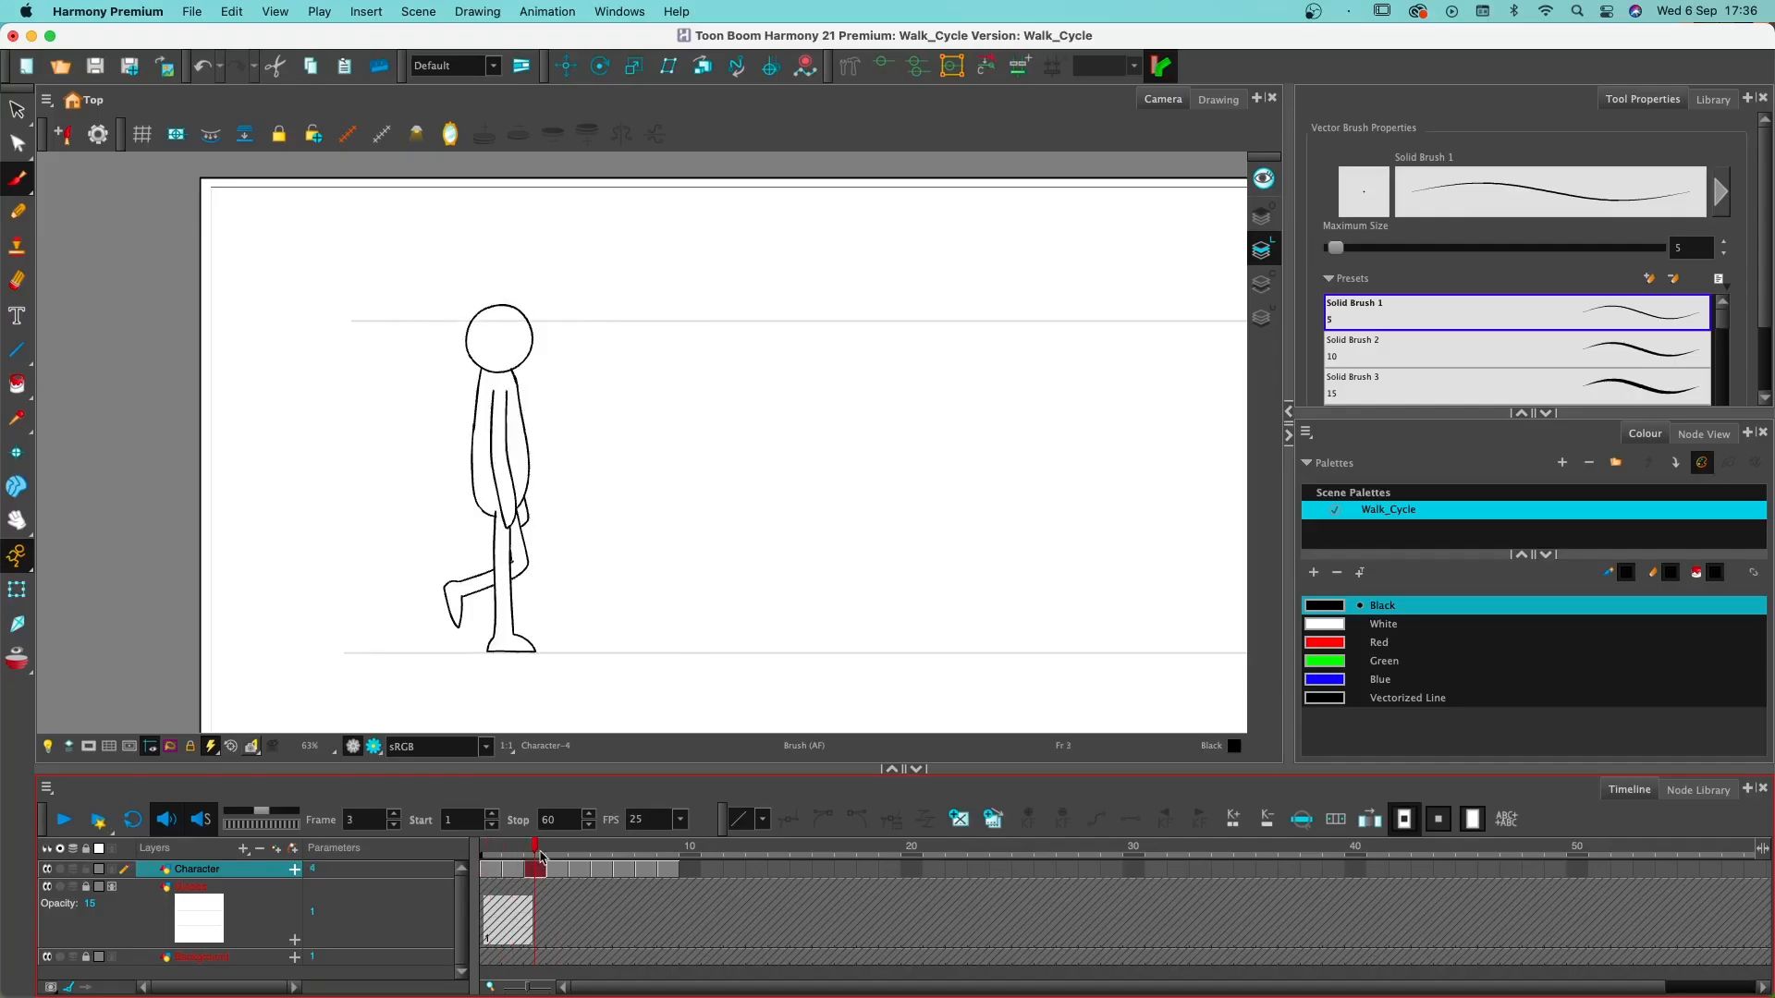
mouse_move(539, 864)
left_mouse_down()
mouse_move(663, 865)
mouse_move(487, 864)
mouse_move(658, 866)
left_mouse_up()
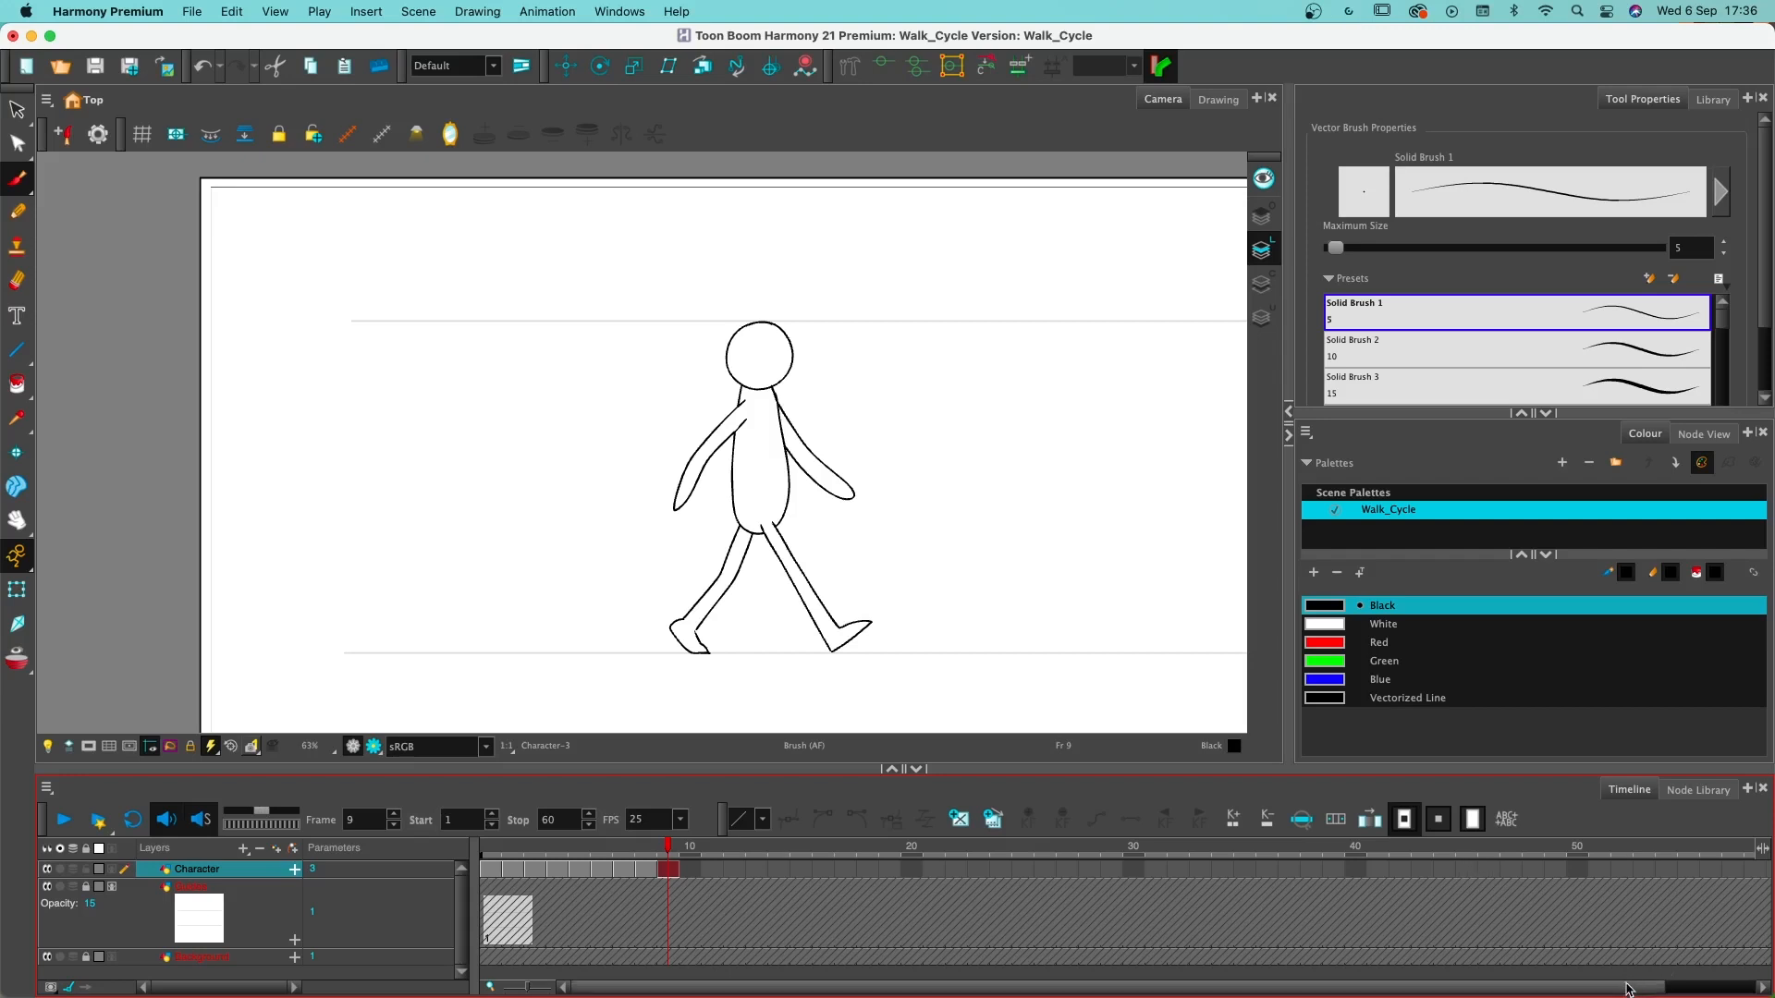
- Shorten the playback range so that it stops at frame 9
left_click_drag(1628, 989, 1721, 989)
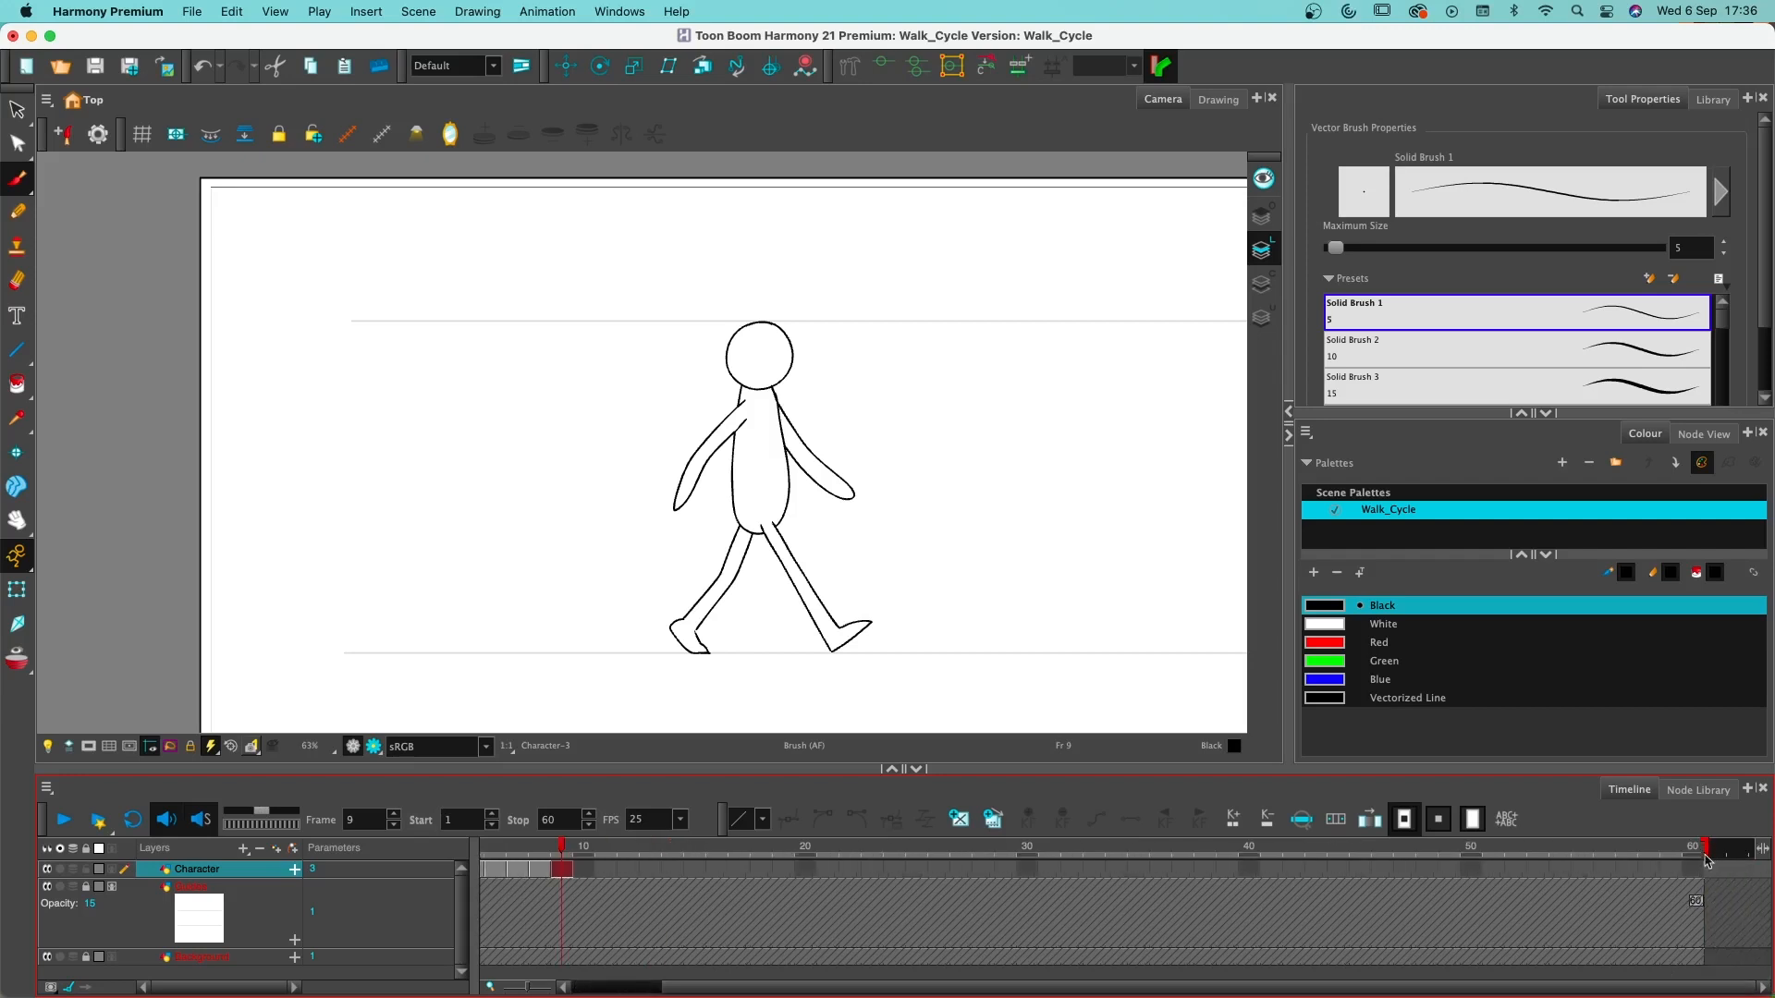
left_click_drag(1707, 860, 571, 871)
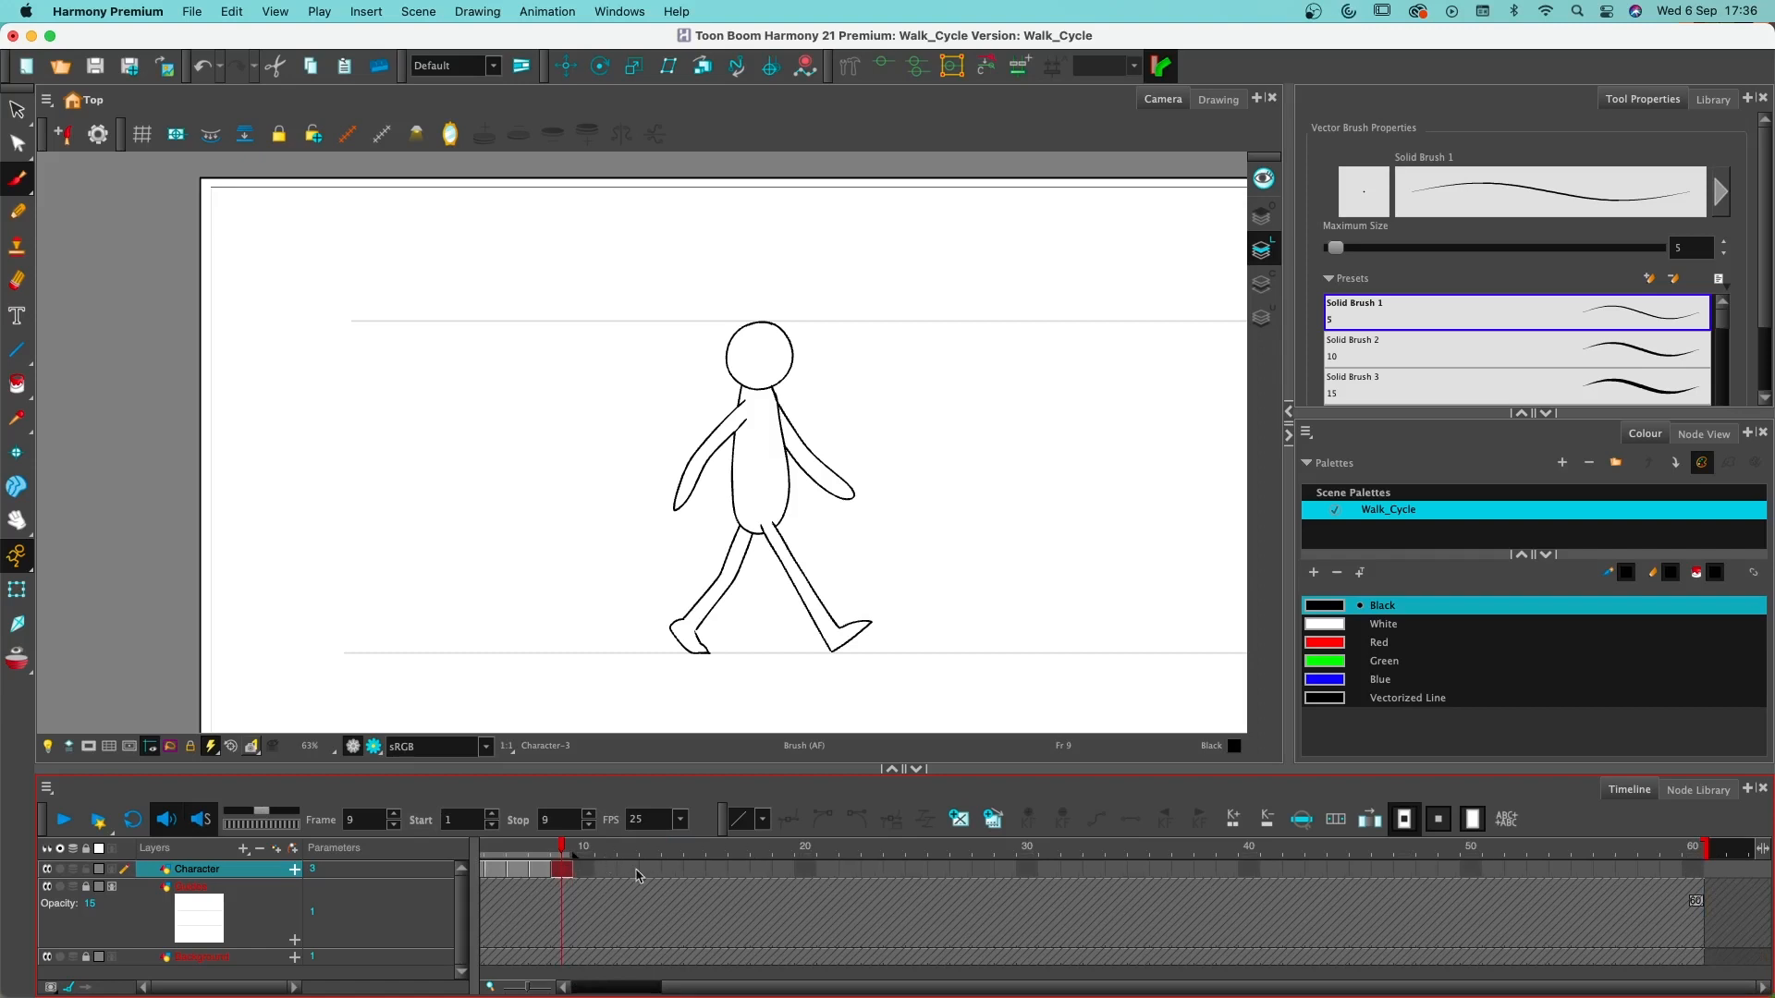
- Play frames 1 to 9 of the walk cycle in a loop, stop the playback at frame 1 and save the scene
left_click_drag(717, 992, 625, 991)
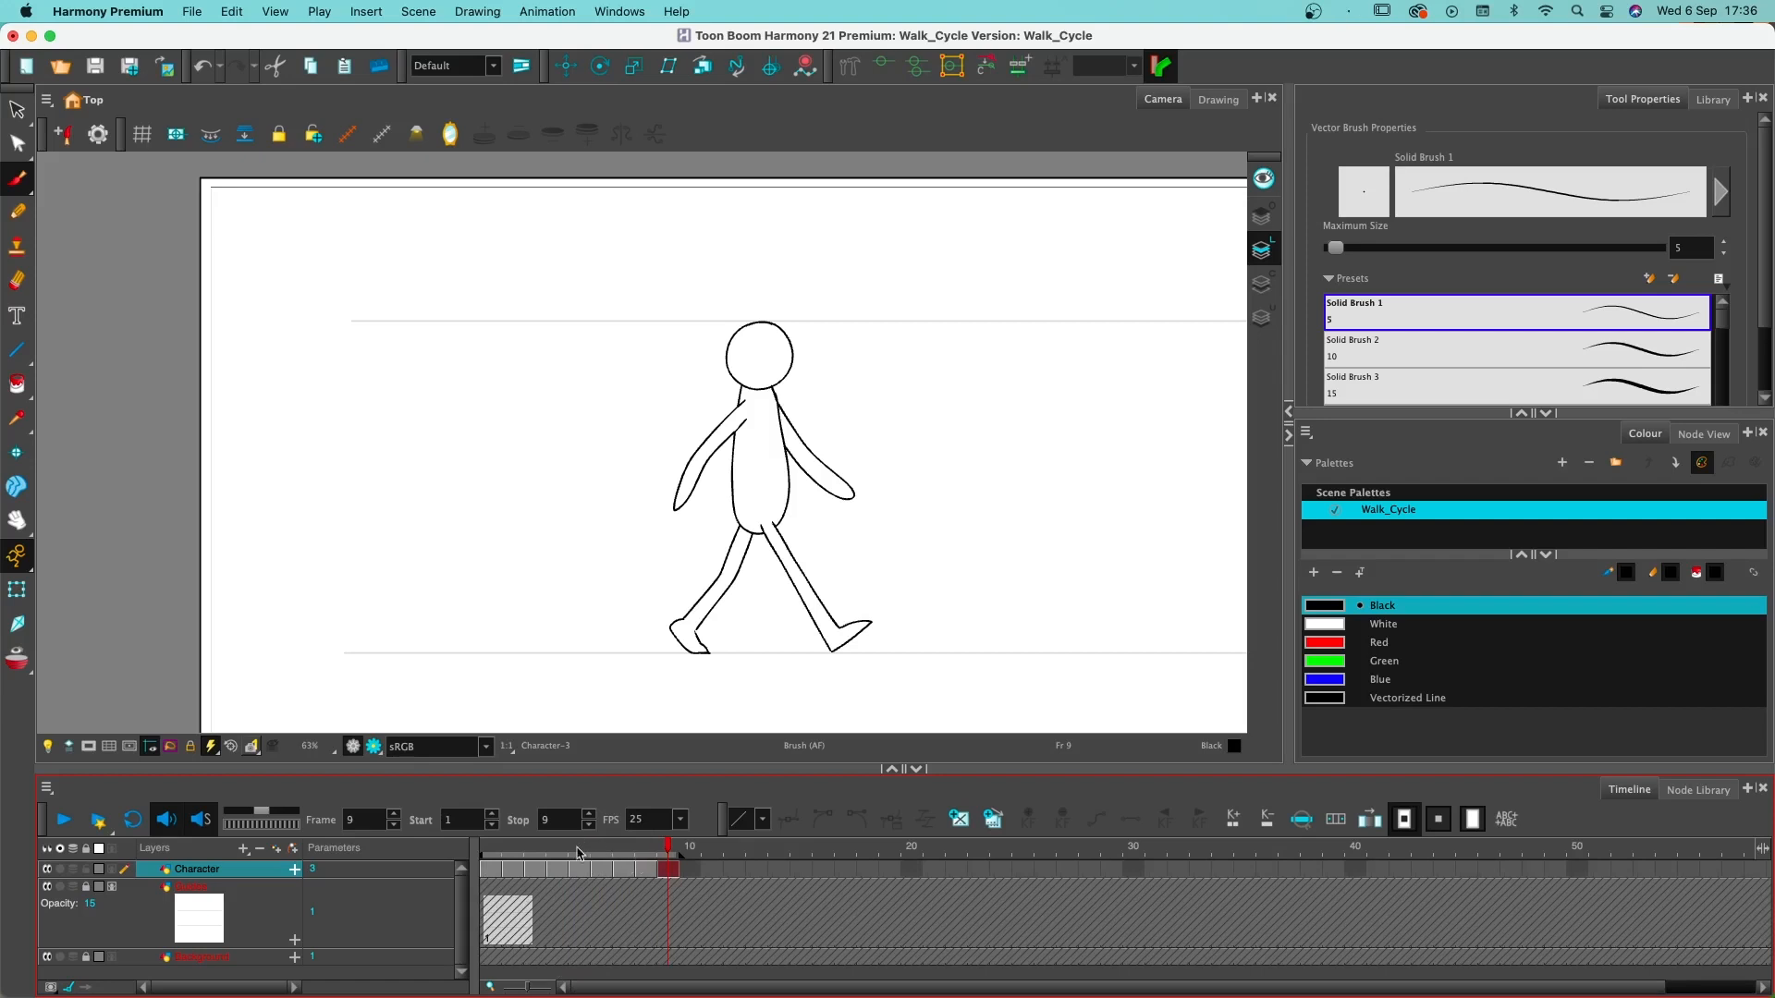
left_click(131, 820)
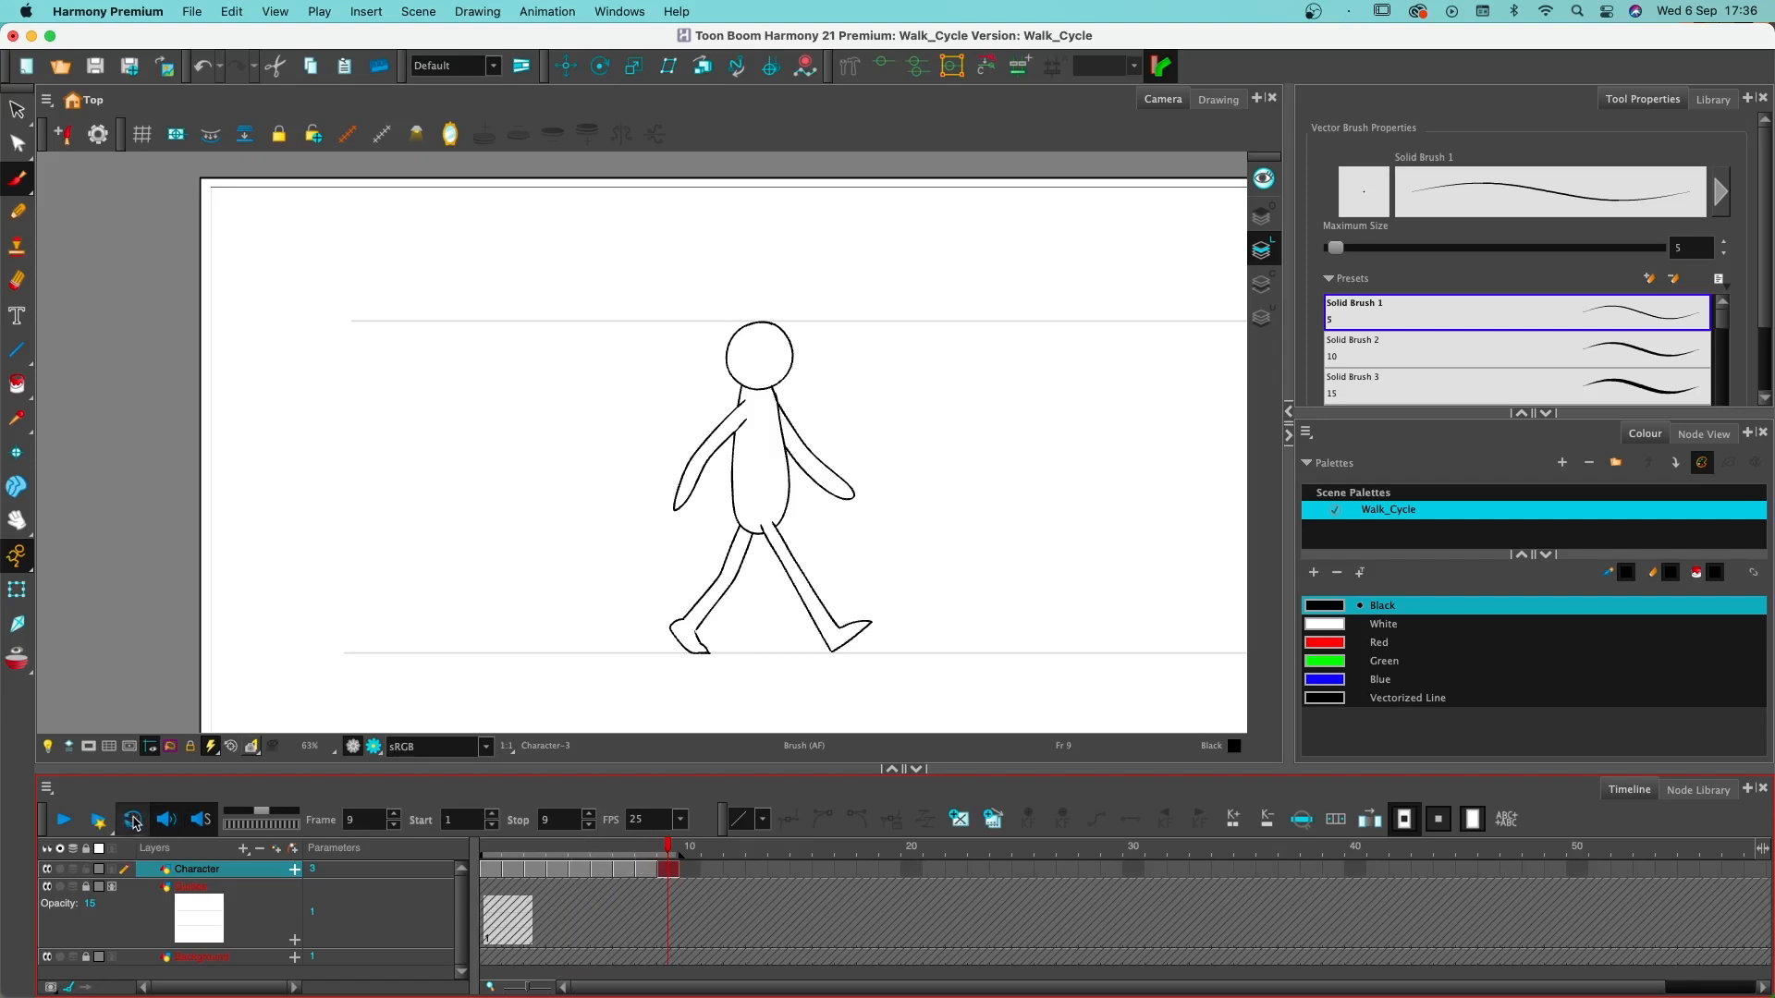
left_click(62, 820)
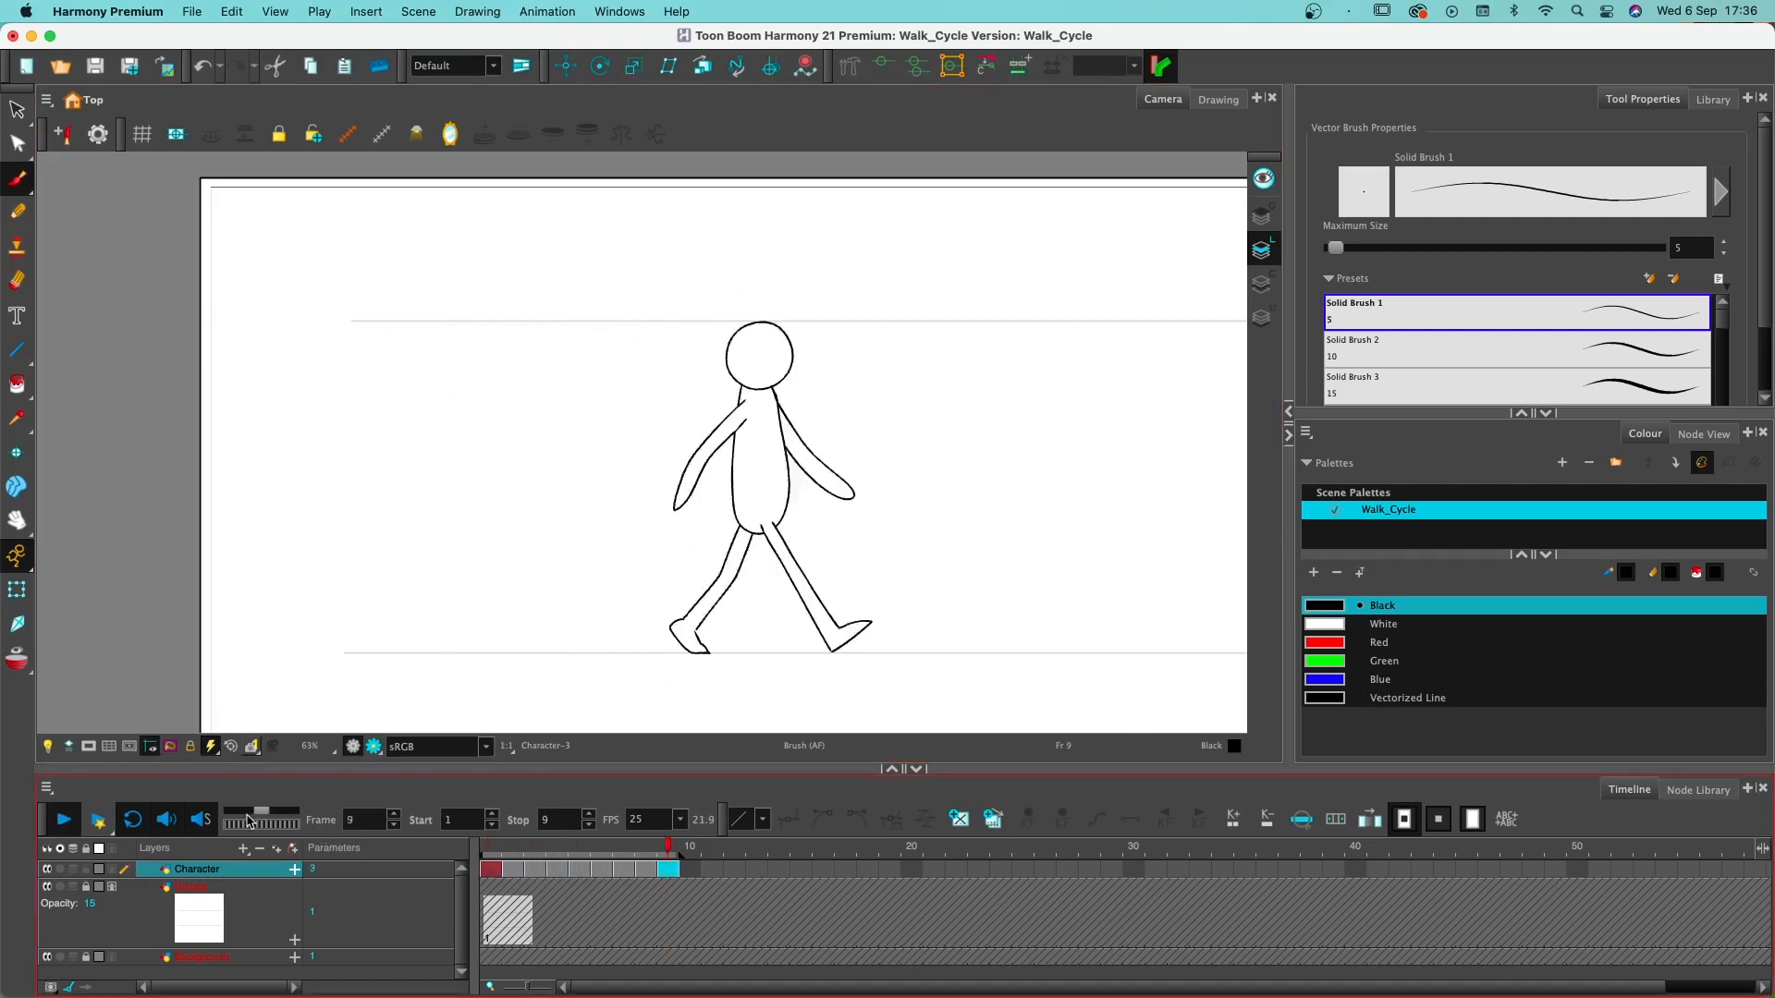
left_click(67, 820)
mouse_move(626, 844)
left_mouse_down()
mouse_move(646, 845)
mouse_move(469, 845)
mouse_move(707, 860)
mouse_move(491, 847)
left_mouse_up()
key("super+s")
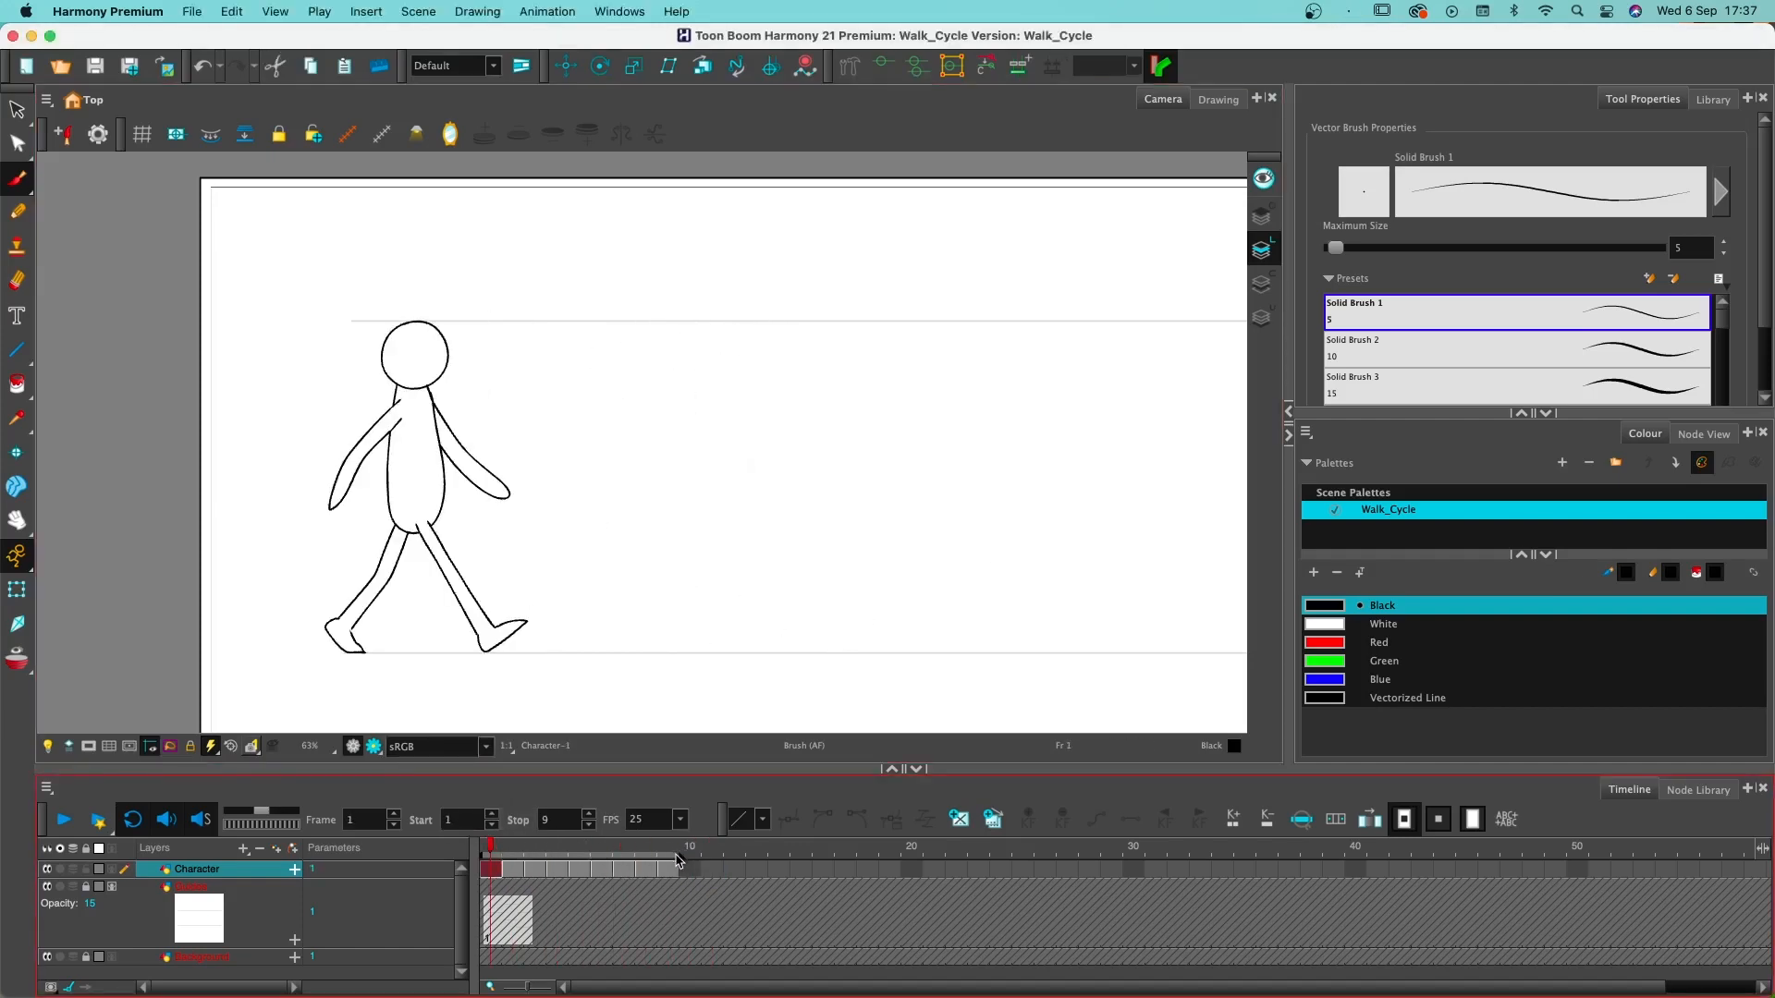
- Extend the playback range so that it stops at frame 60, and return to frame 1
left_click(761, 867)
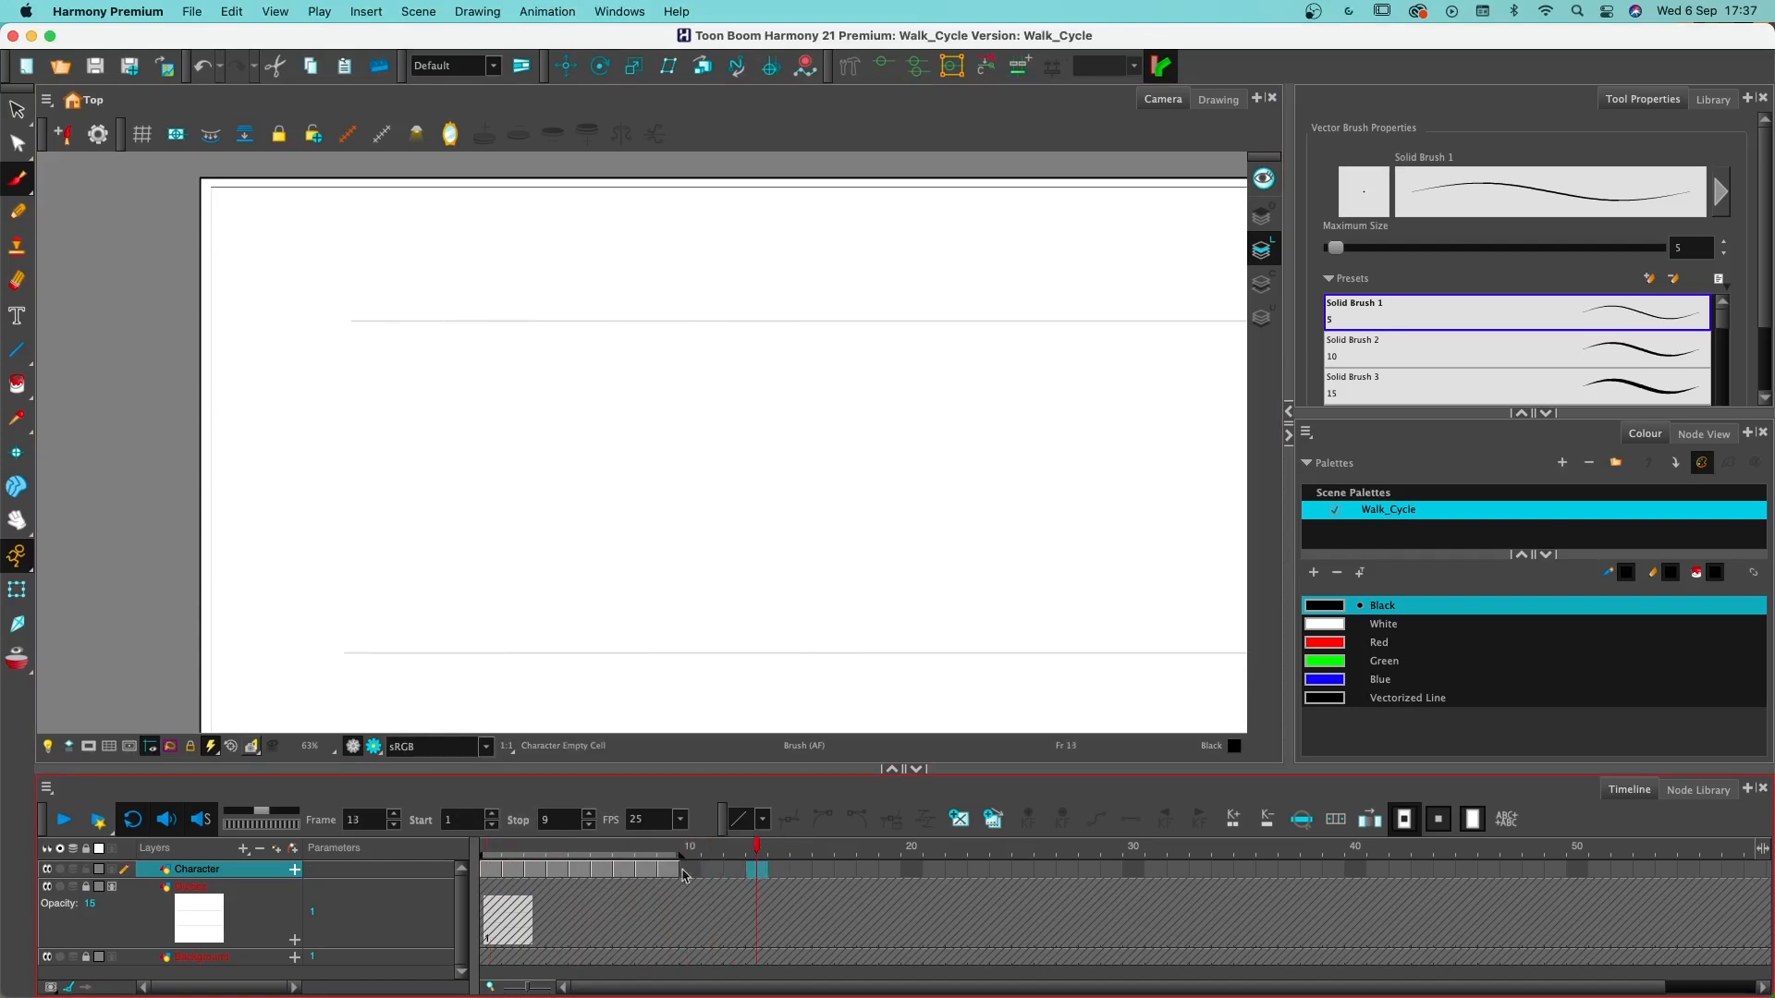
left_click(653, 872)
mouse_move(679, 863)
left_mouse_down()
mouse_move(1330, 883)
mouse_move(1530, 925)
left_mouse_up()
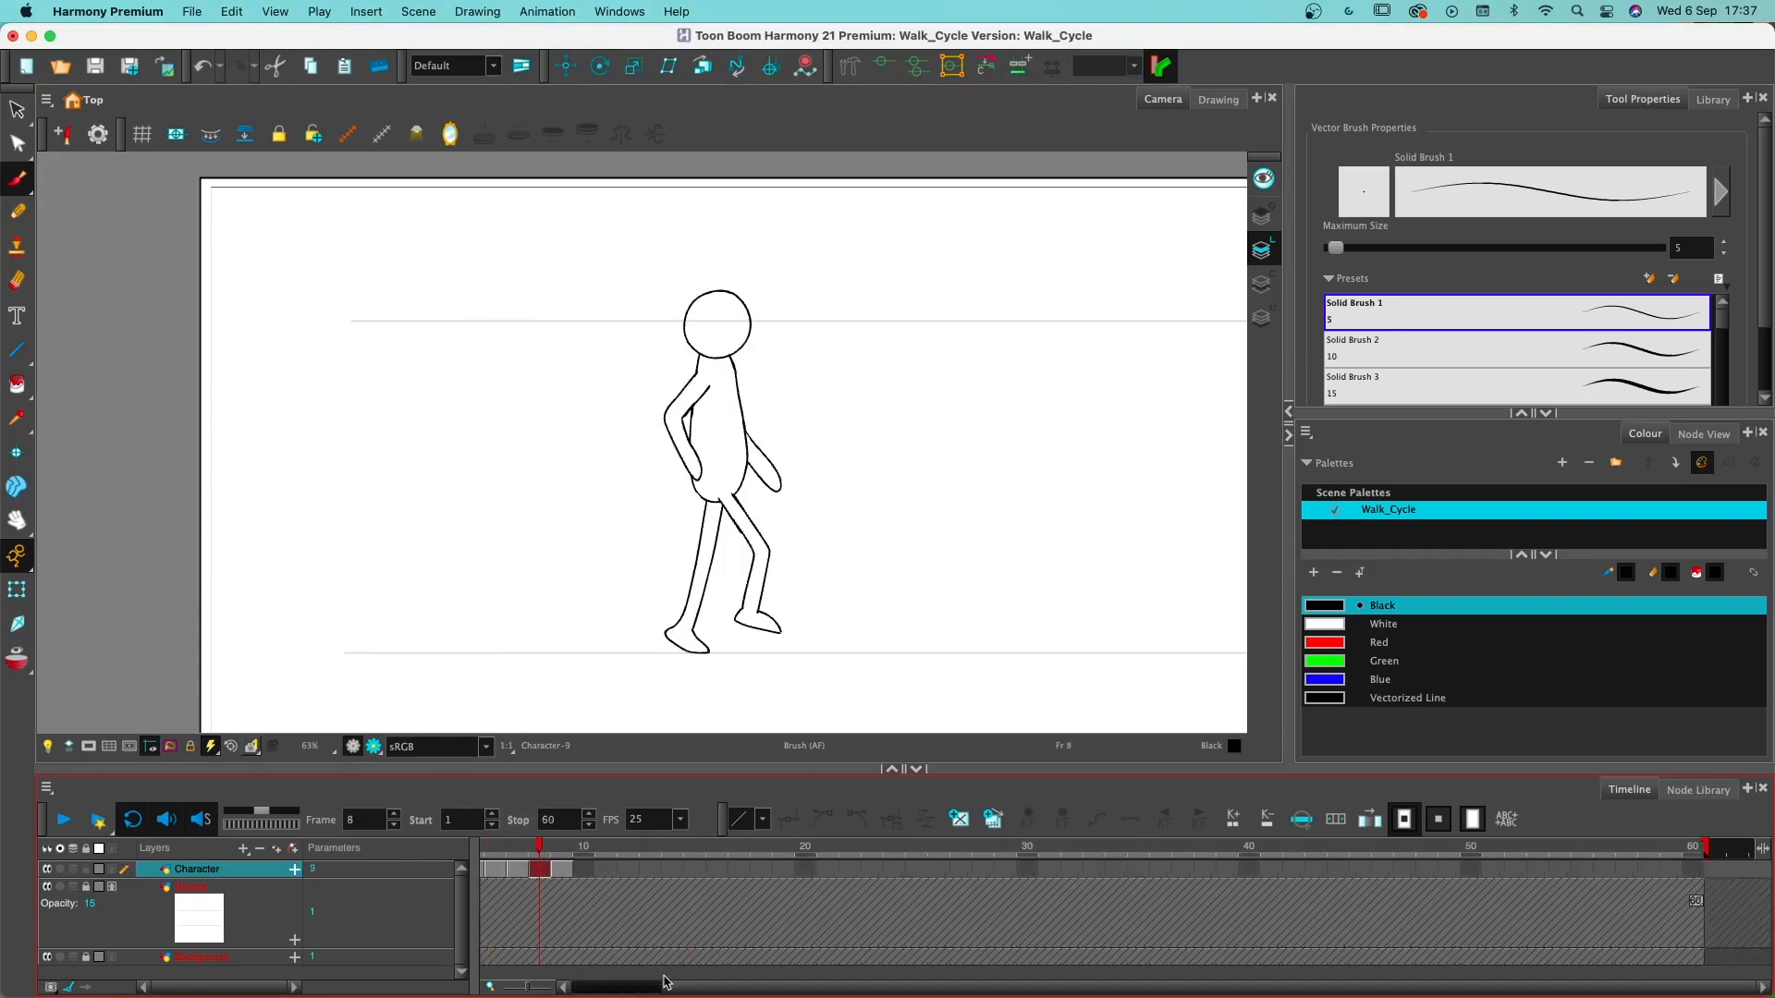
left_click_drag(672, 987, 568, 987)
left_click(491, 847)
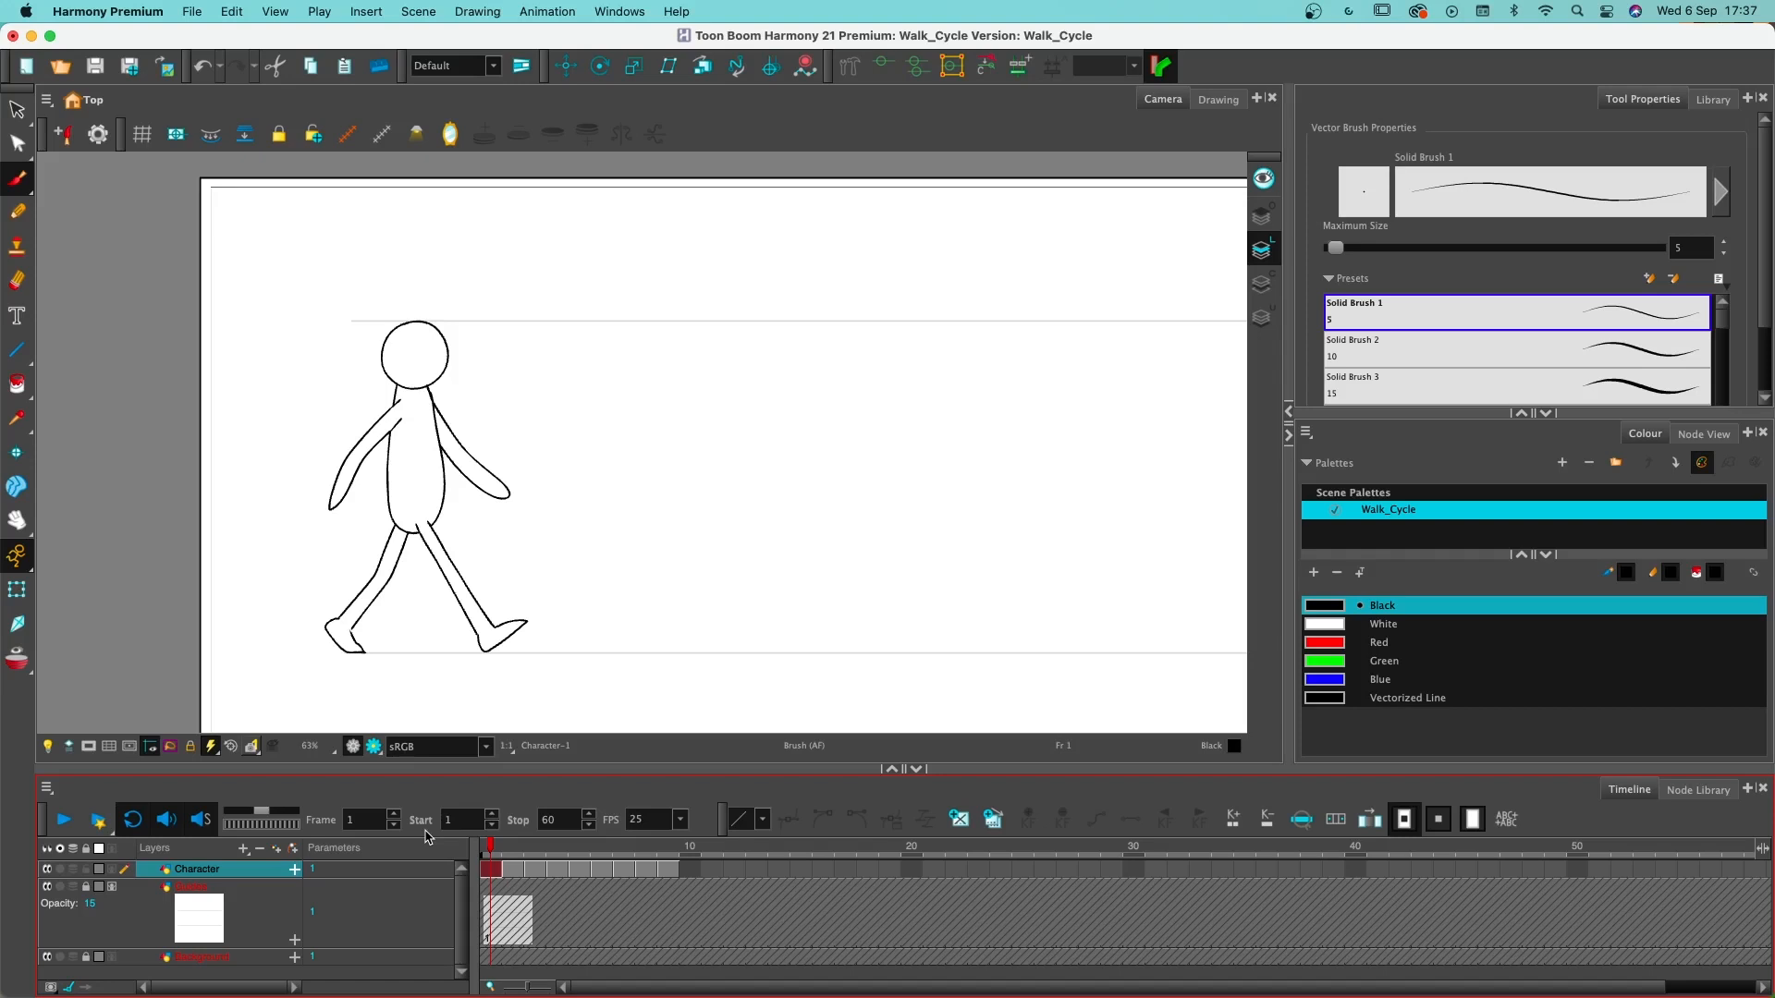
- Set the frame rate to 24 FPS and shift the Character drawings on frames 2 to 9 two frames along, starting on frame 4
left_click(514, 869)
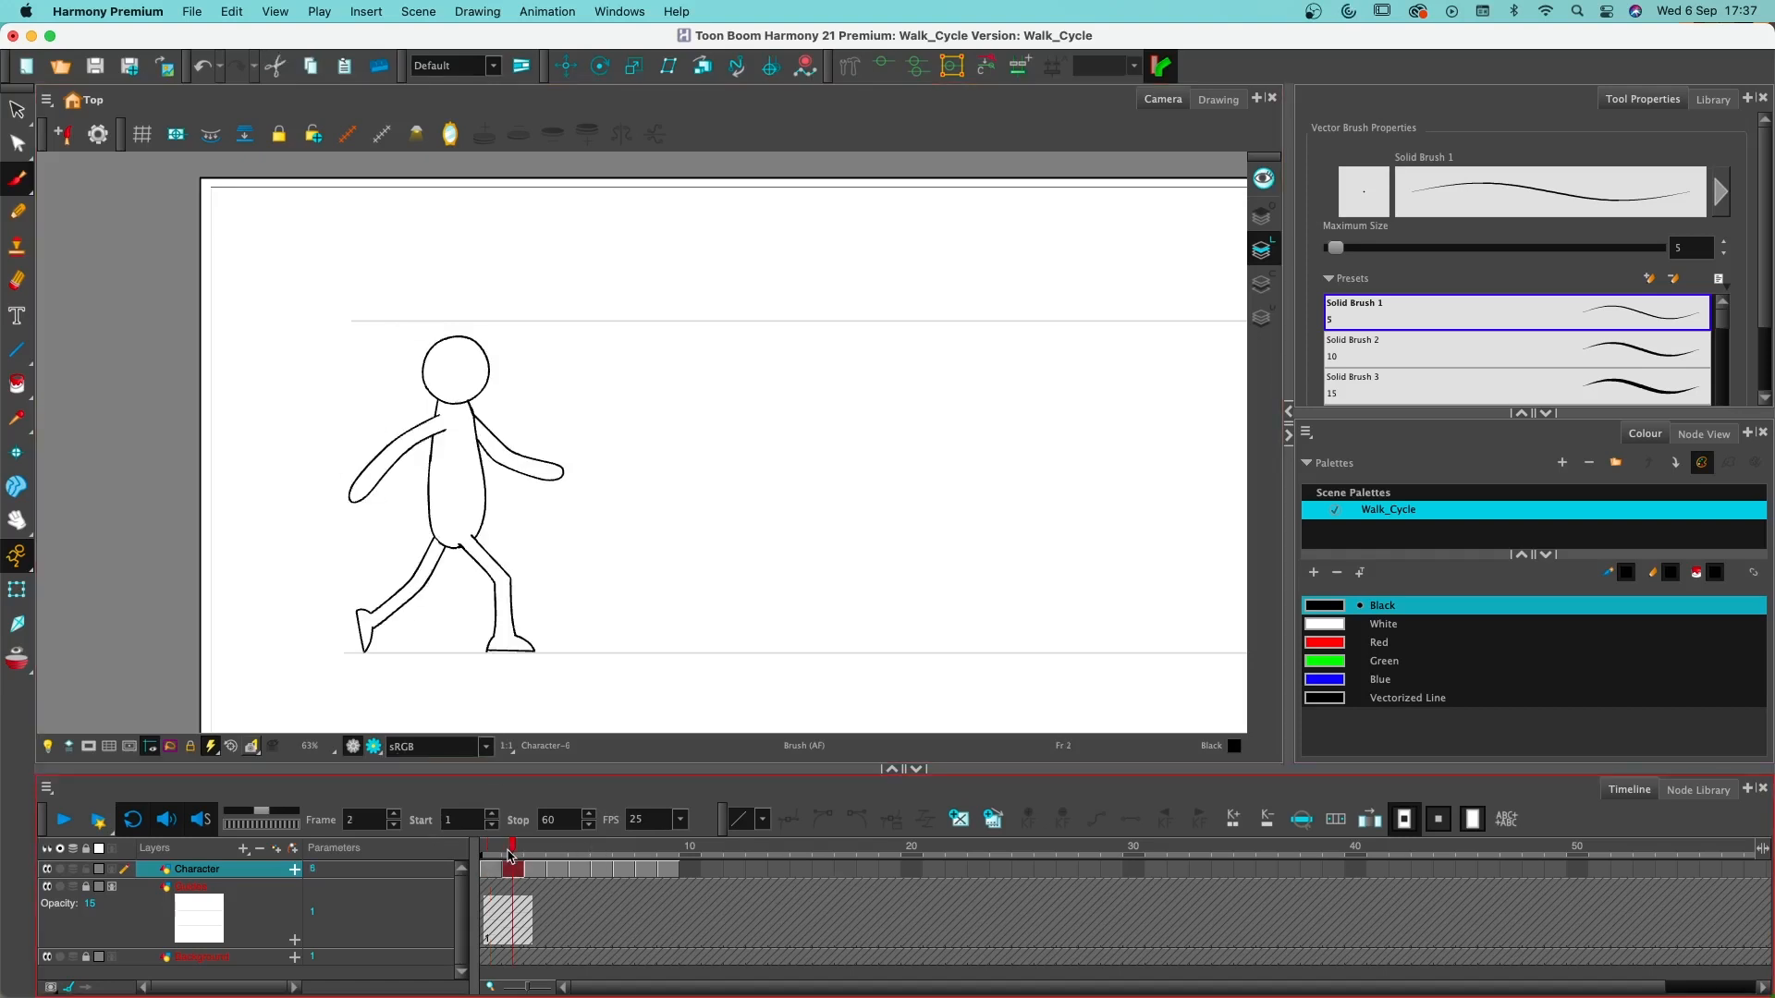
left_click(628, 878)
left_click(661, 871)
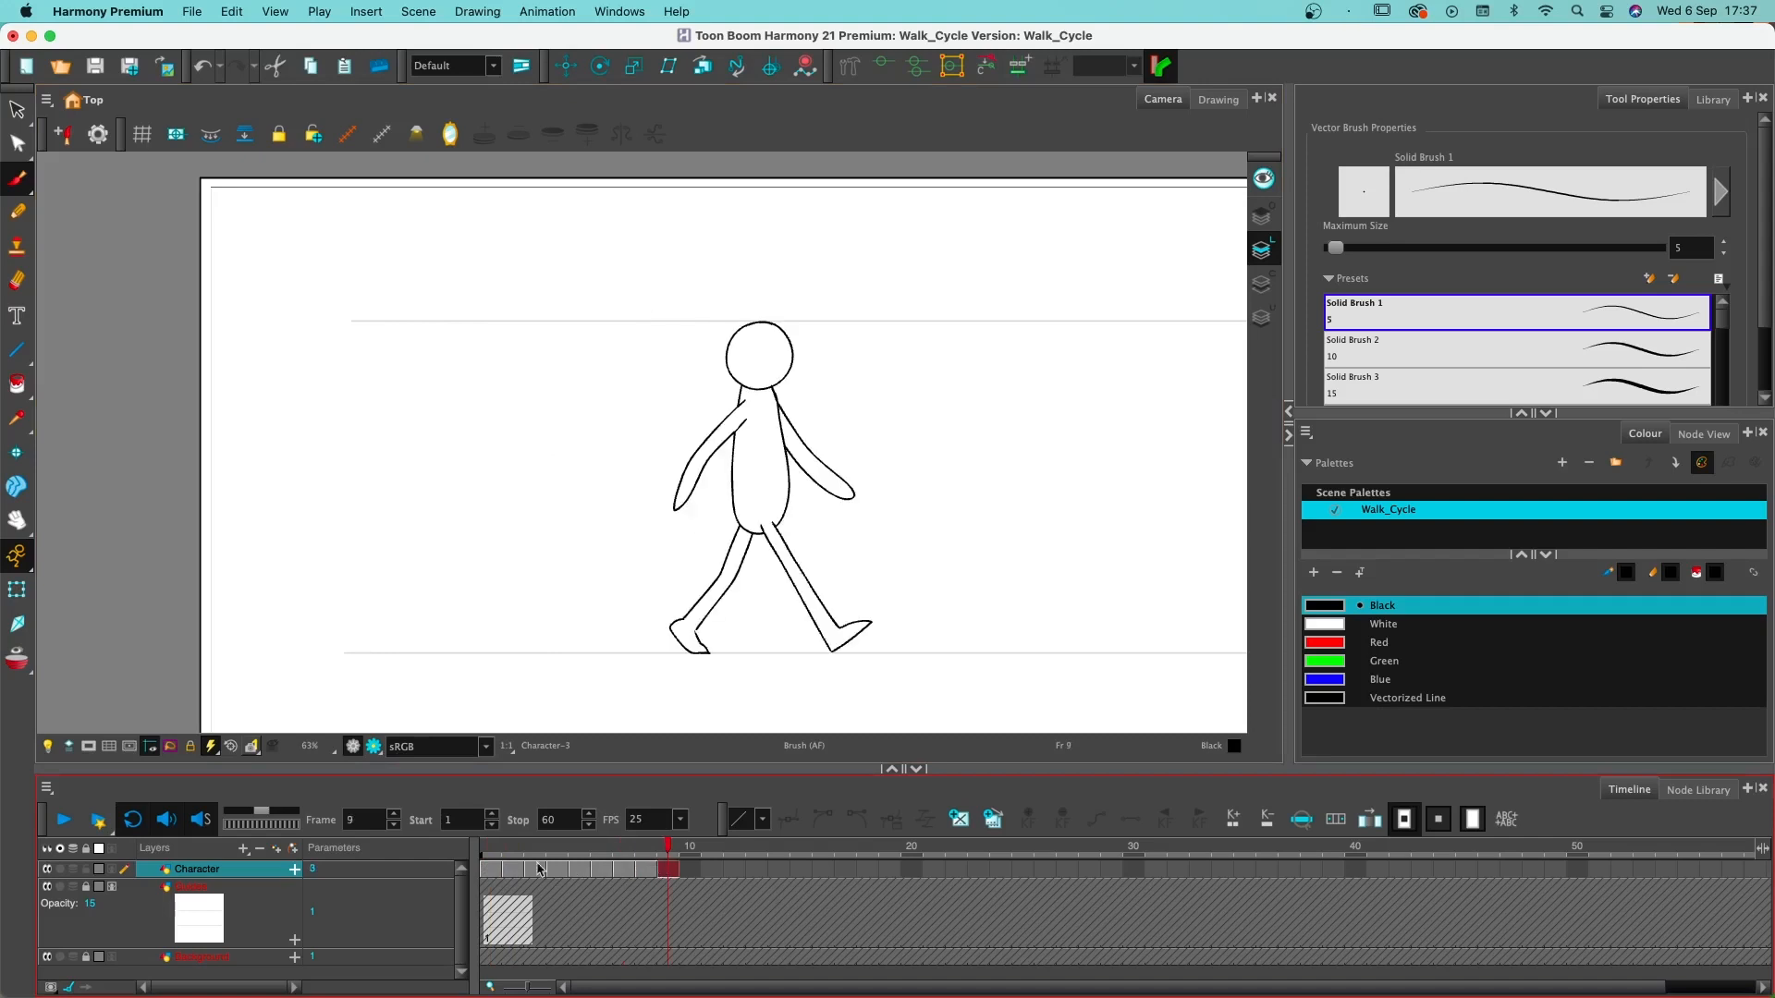
left_click_drag(511, 871, 669, 871)
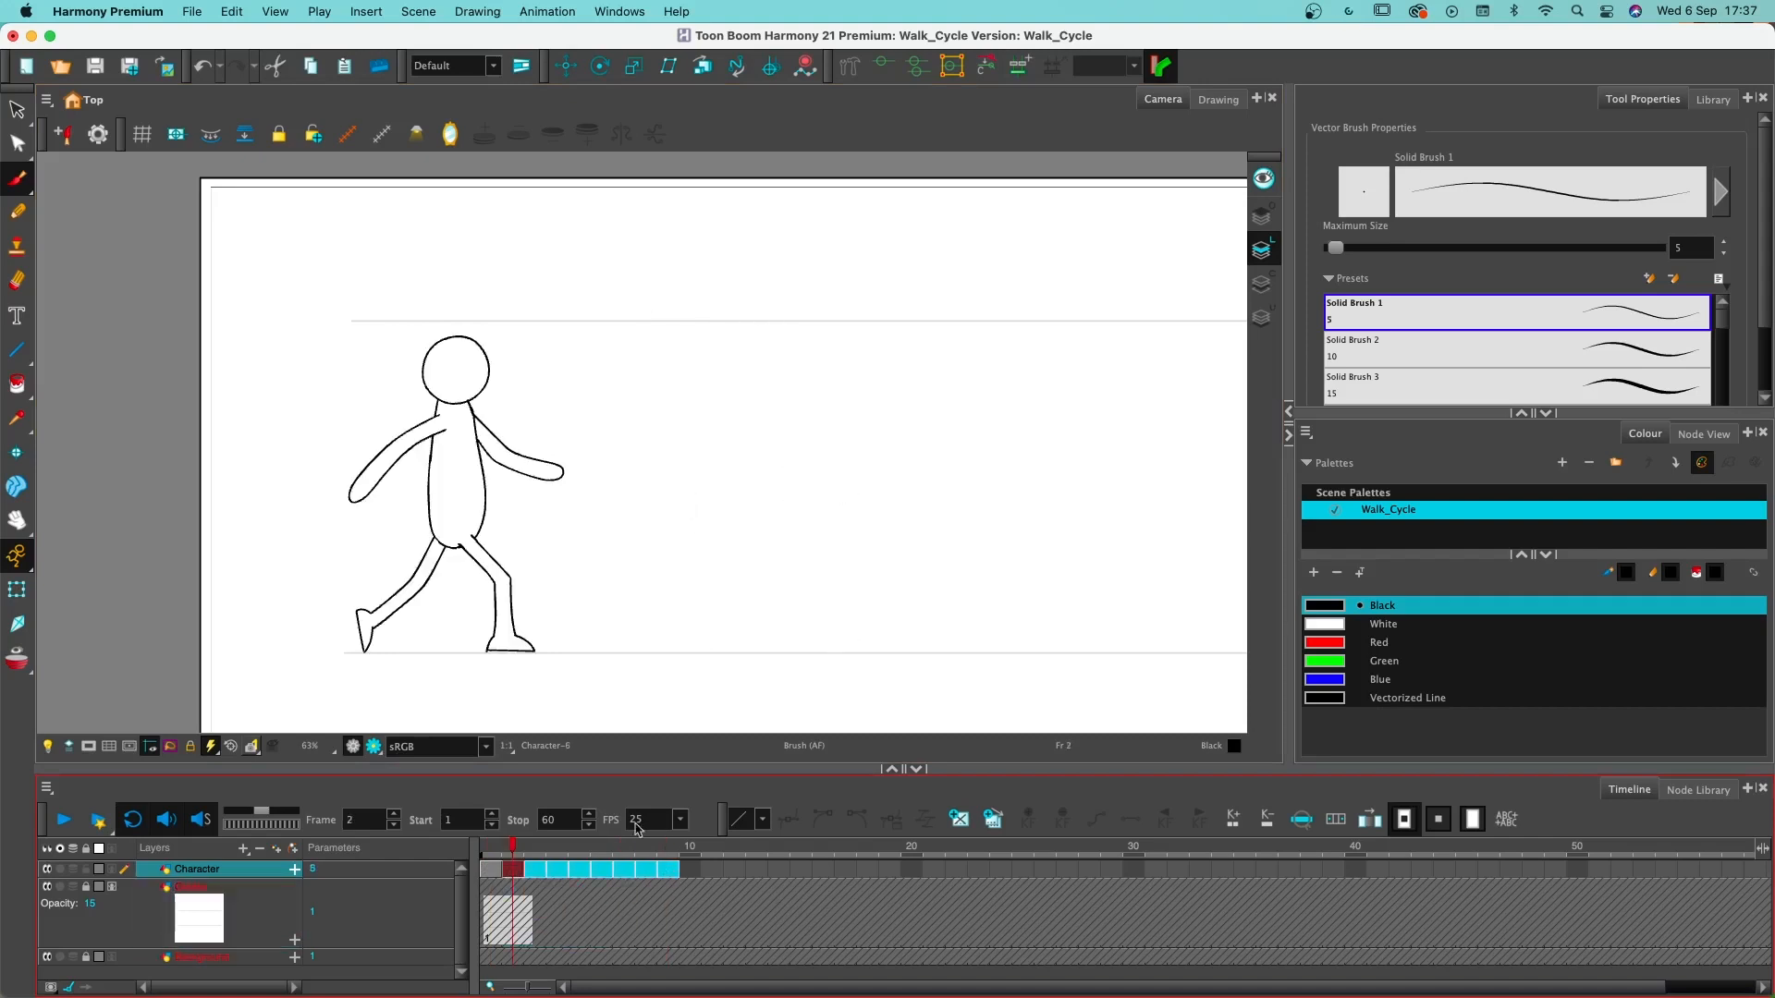
left_click_drag(504, 844, 667, 871)
left_click(585, 898)
left_click_drag(540, 873, 579, 876)
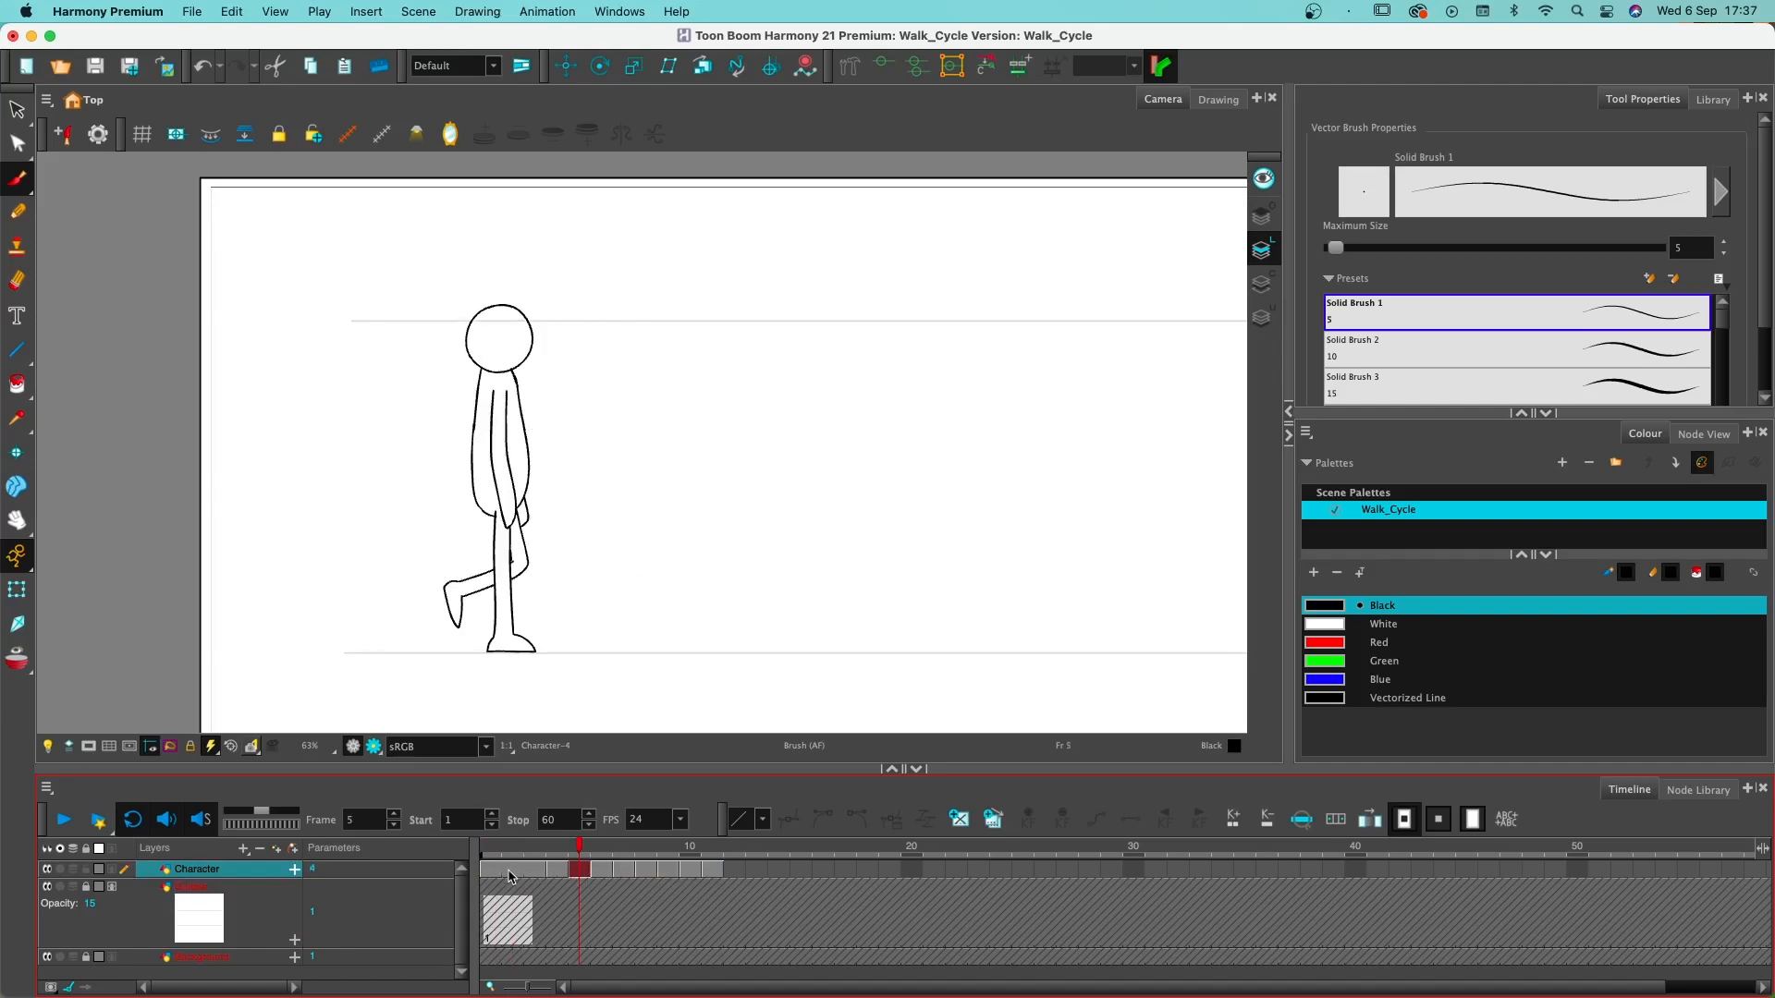
- Create empty drawings on frames 2 and 3 of the Character layer, between the contact and down poses
left_click(509, 874)
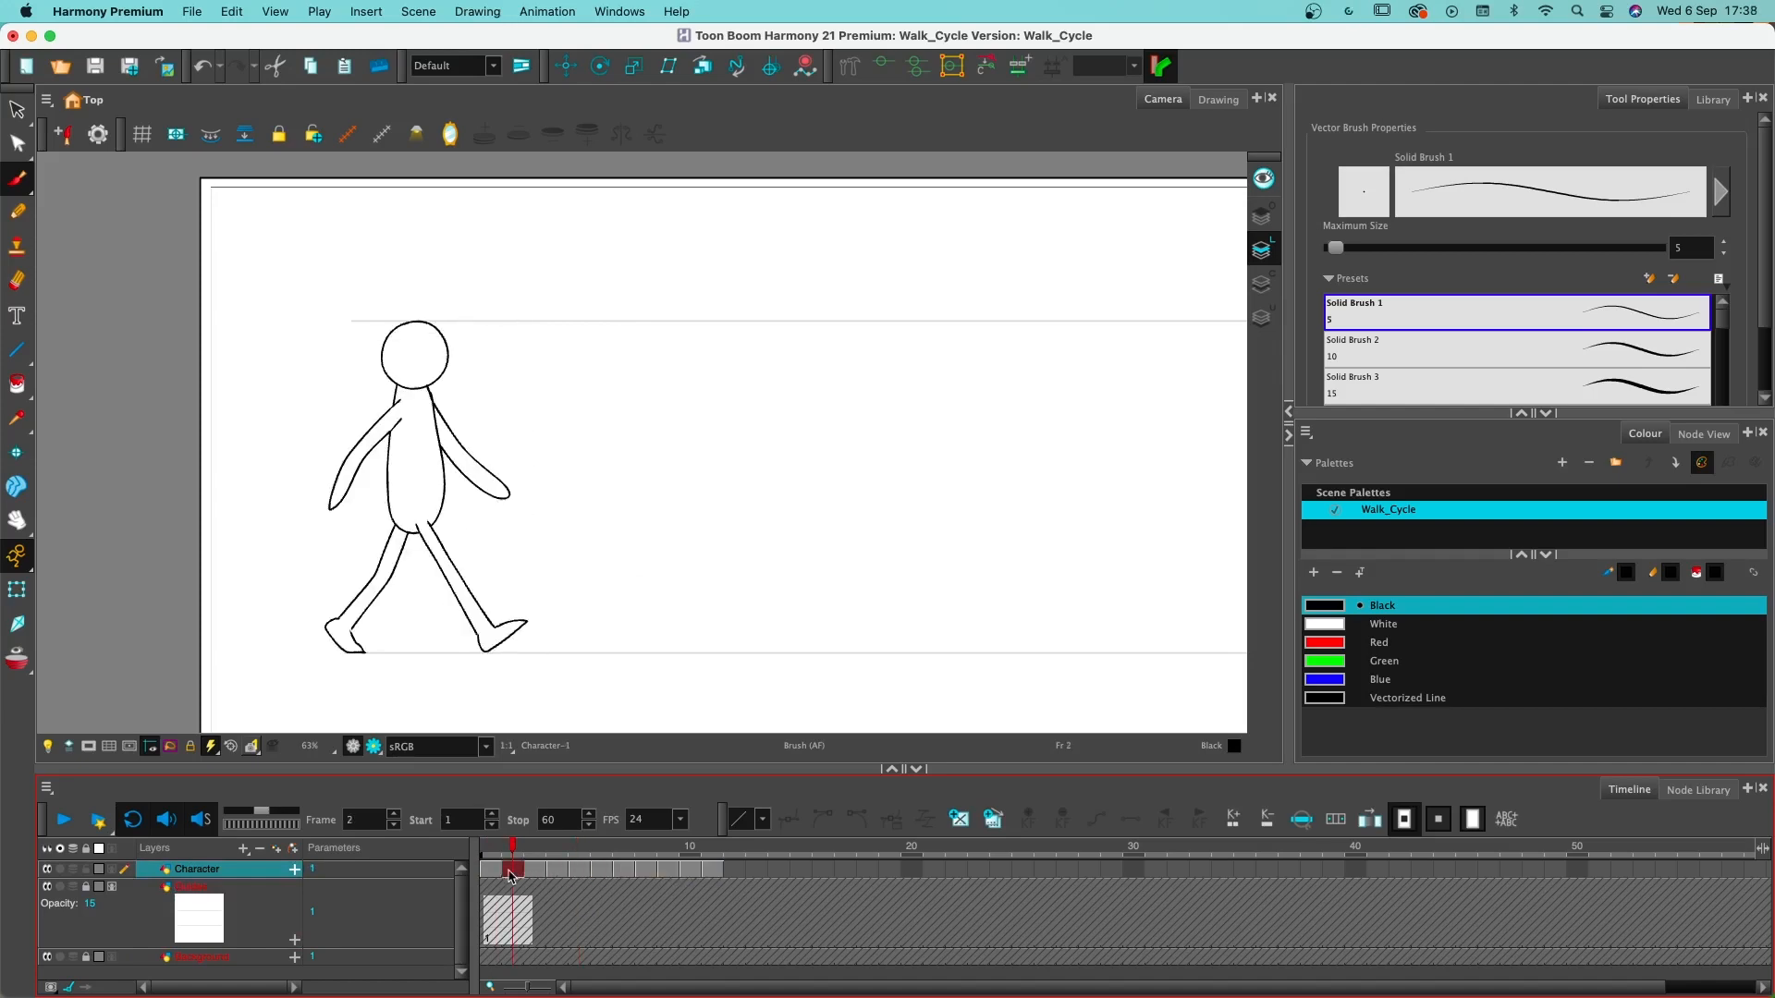
left_click(959, 821)
left_click(536, 874)
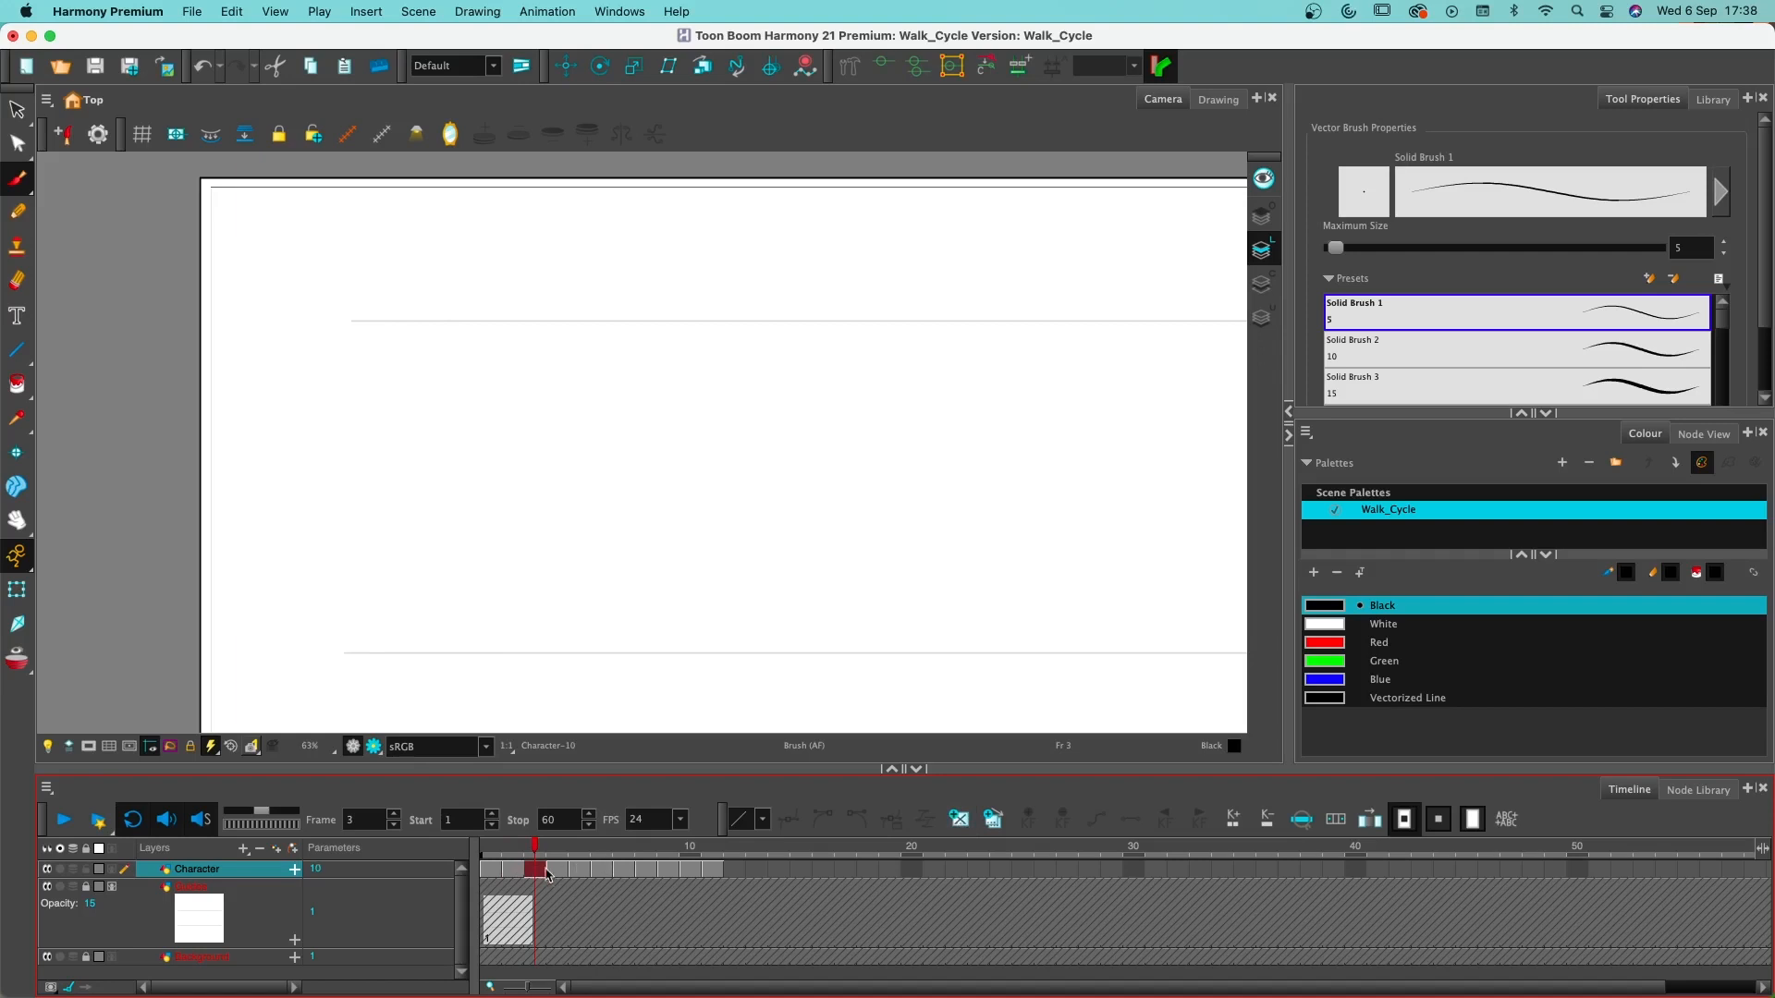
left_click(958, 820)
- Shift the drawings on frames 5 to 11 to start on frame 7, and create empty drawings on frames 5 and 6
left_click_drag(515, 853, 696, 878)
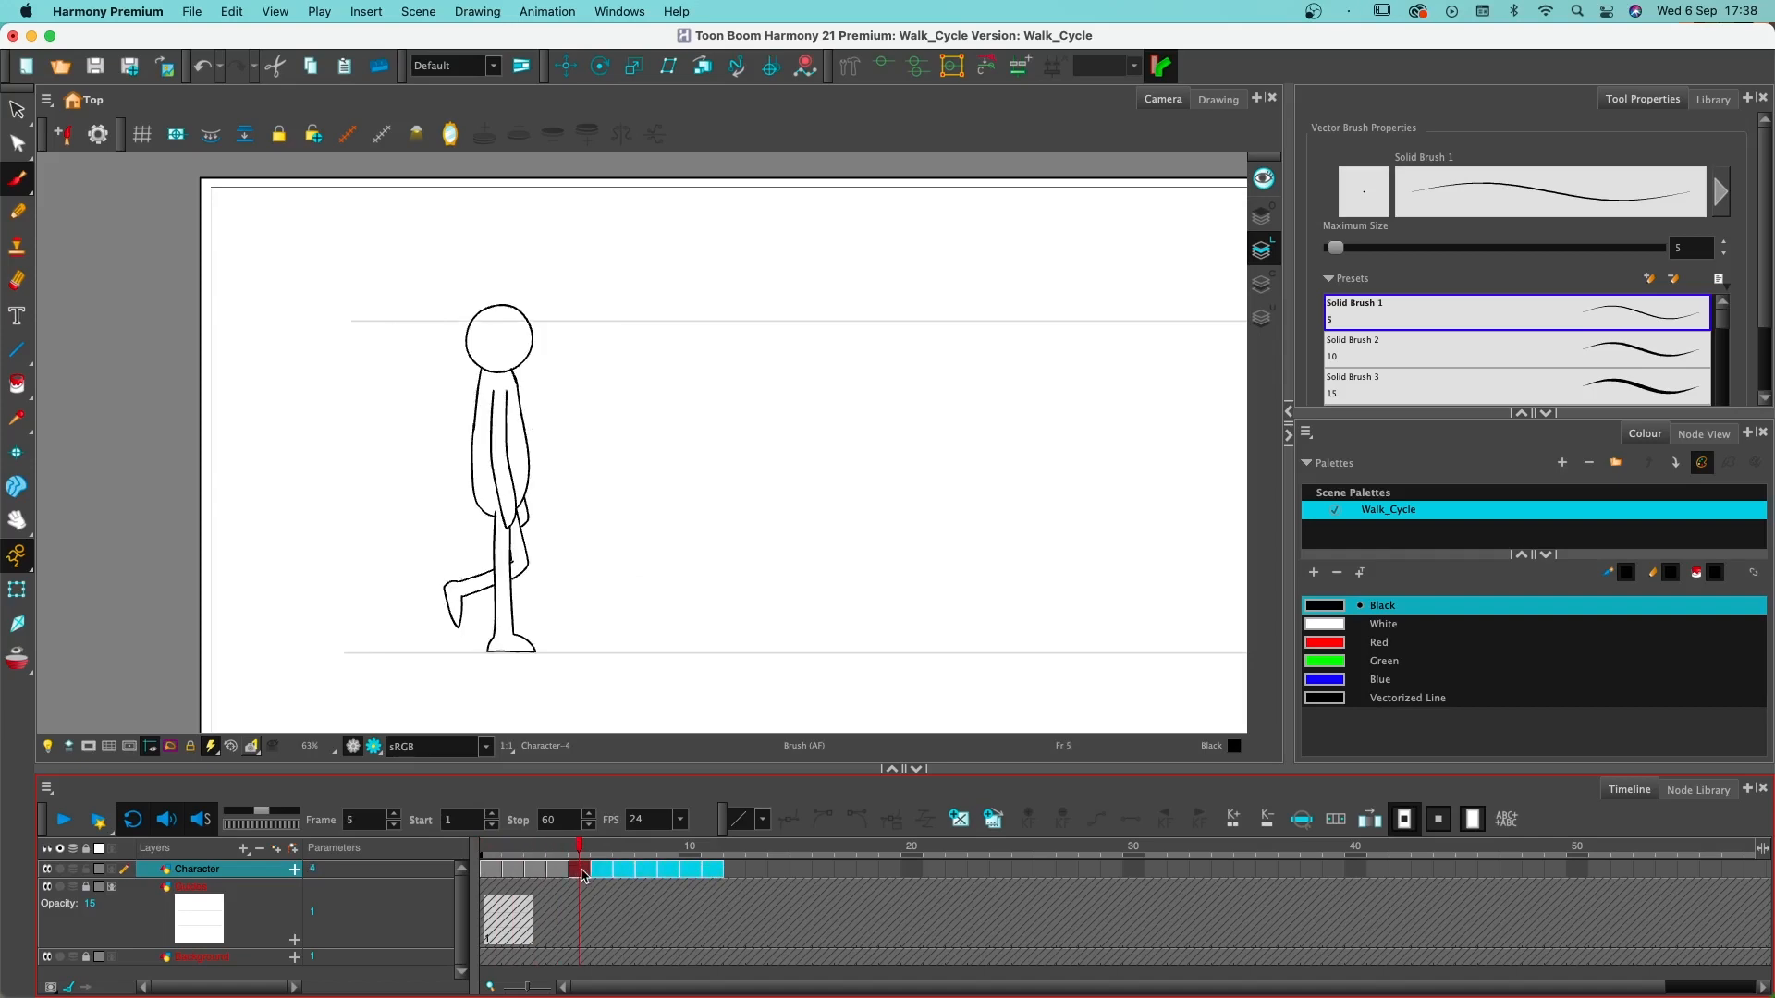
mouse_move(576, 874)
left_mouse_down()
mouse_move(621, 879)
mouse_move(580, 876)
left_mouse_up()
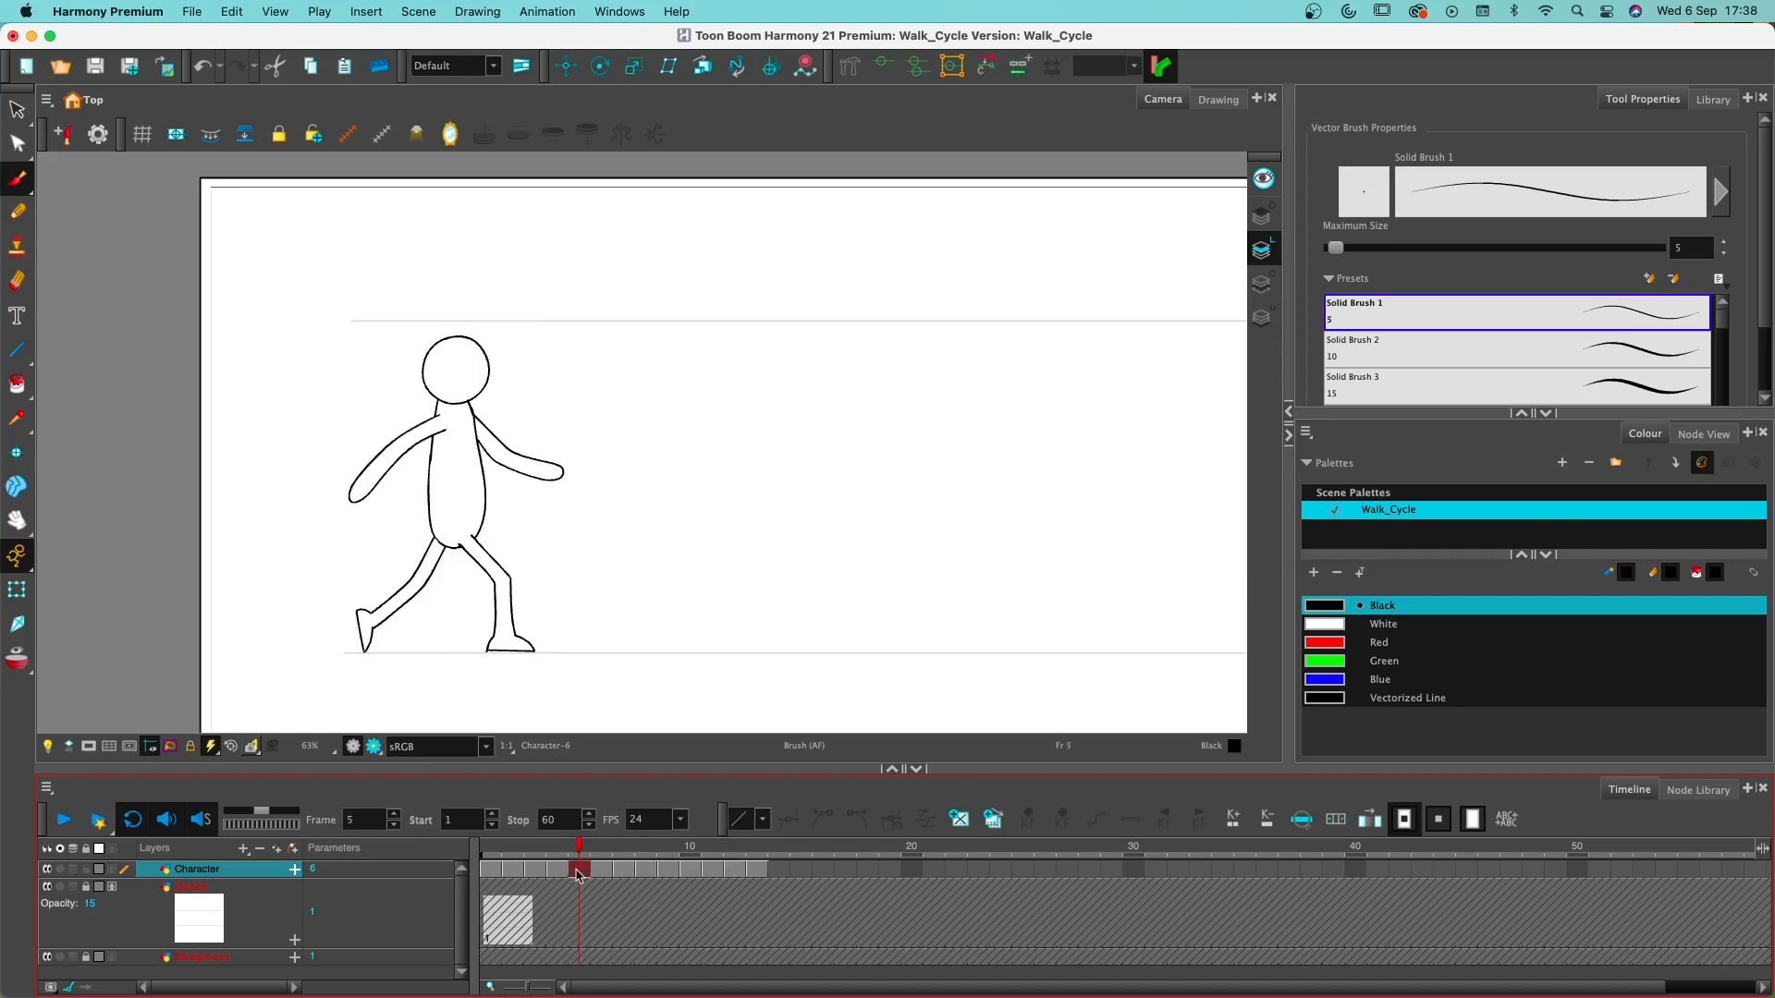
left_click(959, 820)
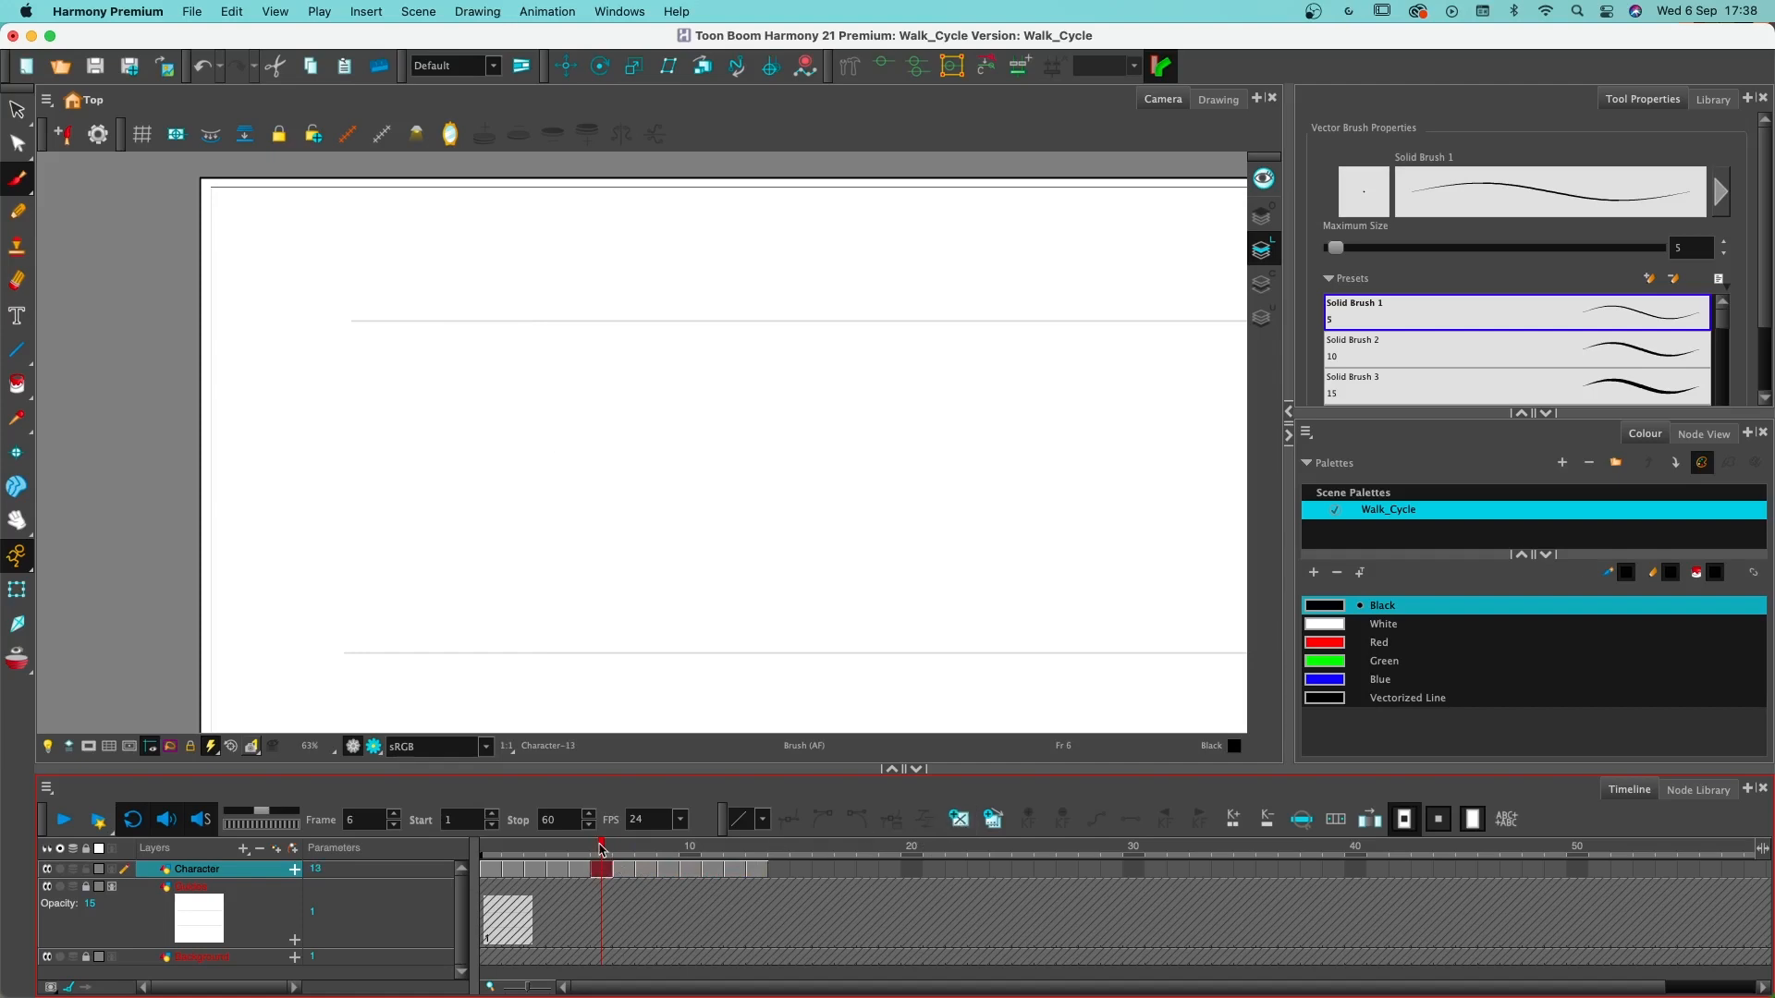
- Shift the drawings on frames 8 to 13 to start on frame 10, and create empty drawings on frames 8 and 9
left_click(625, 870)
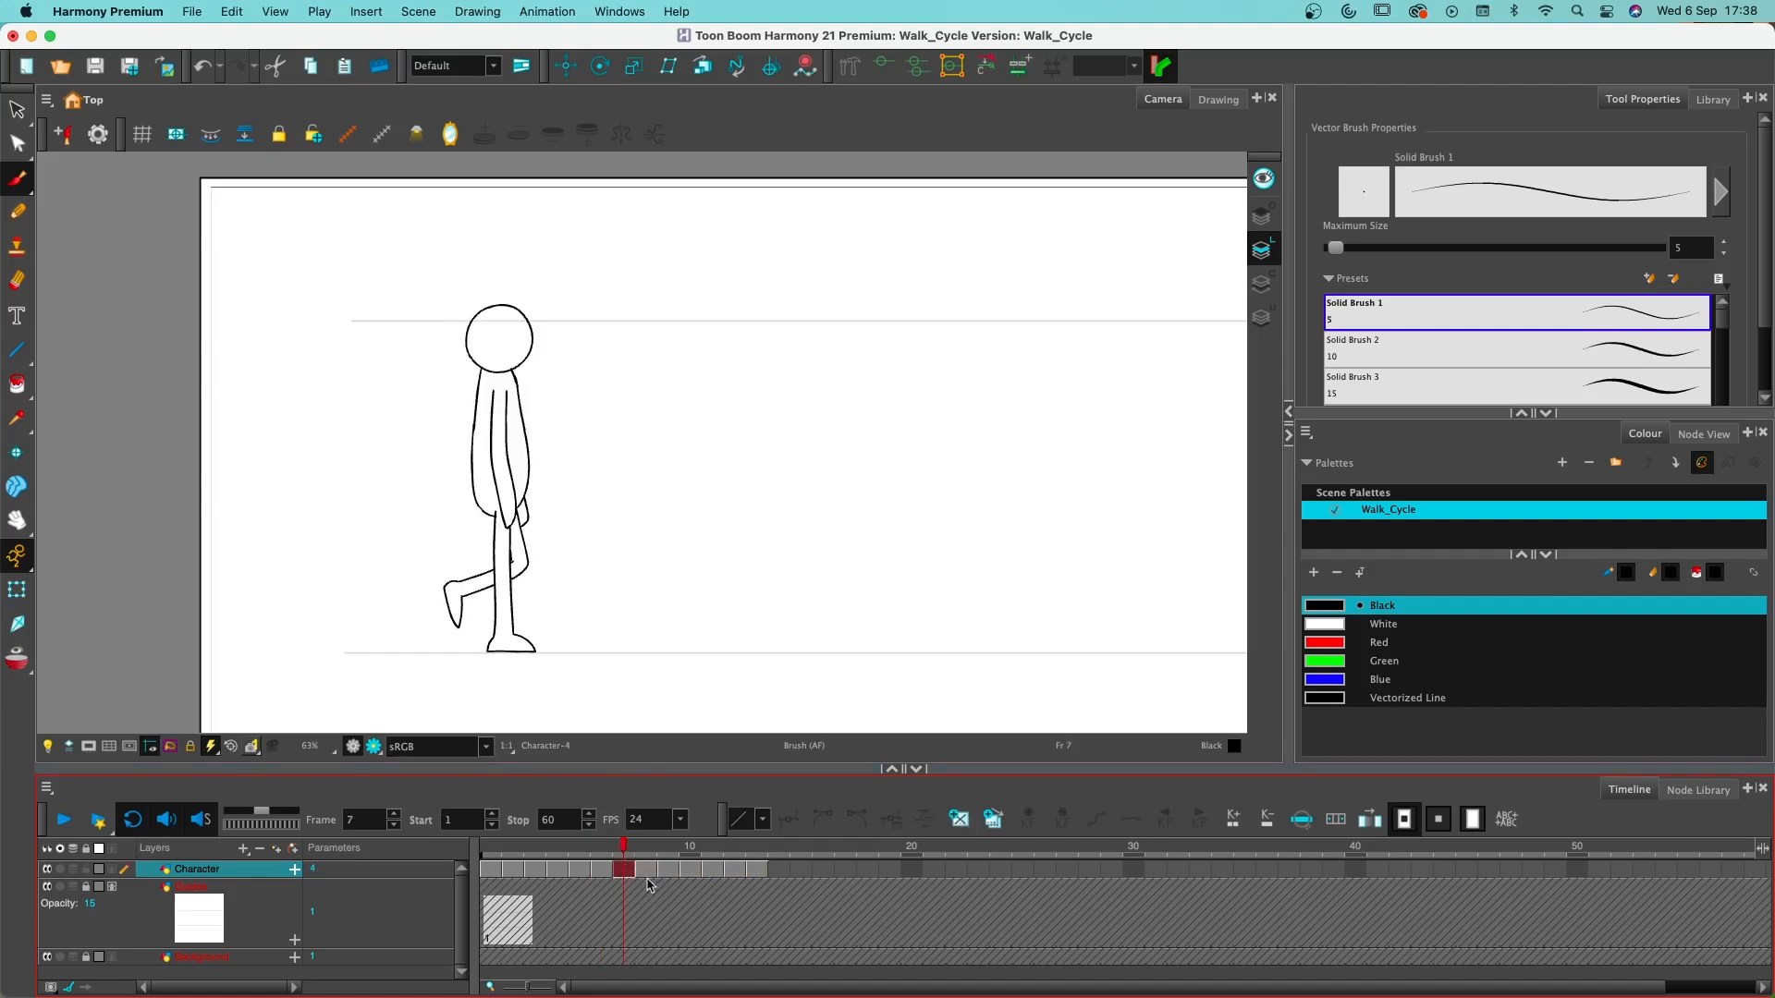
left_click(650, 871)
left_click(749, 874, "shift")
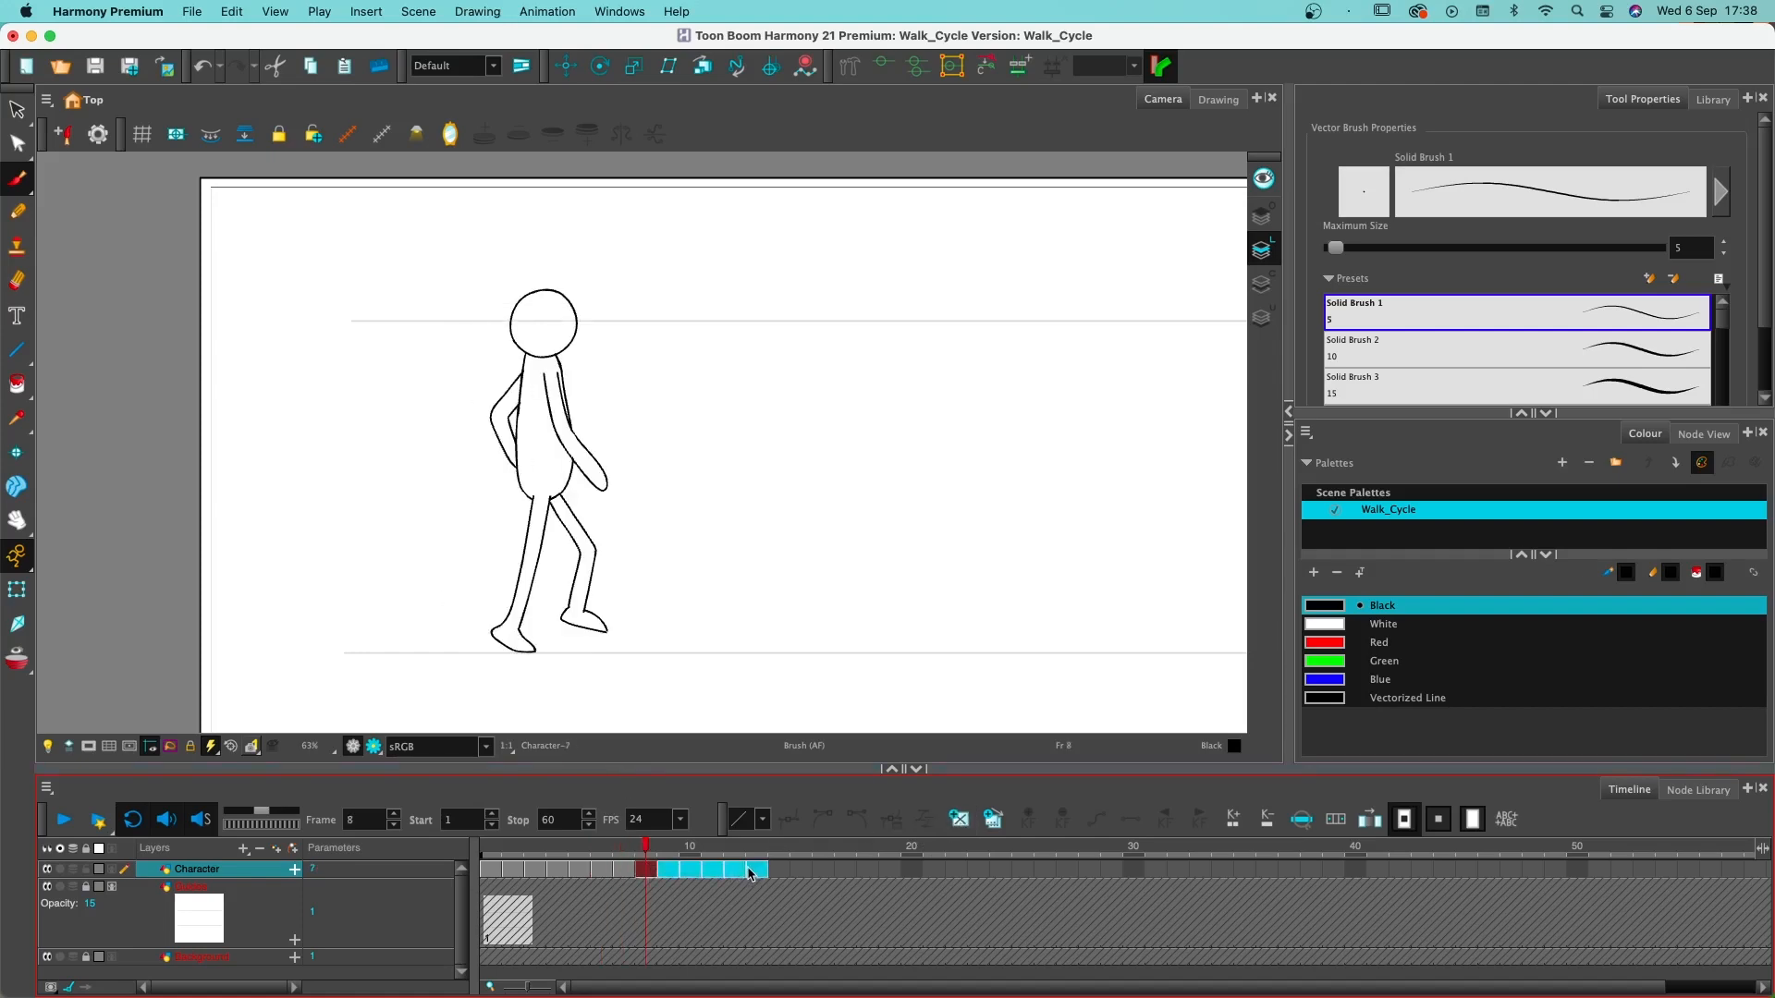
left_click_drag(692, 870, 739, 872)
left_click(647, 870)
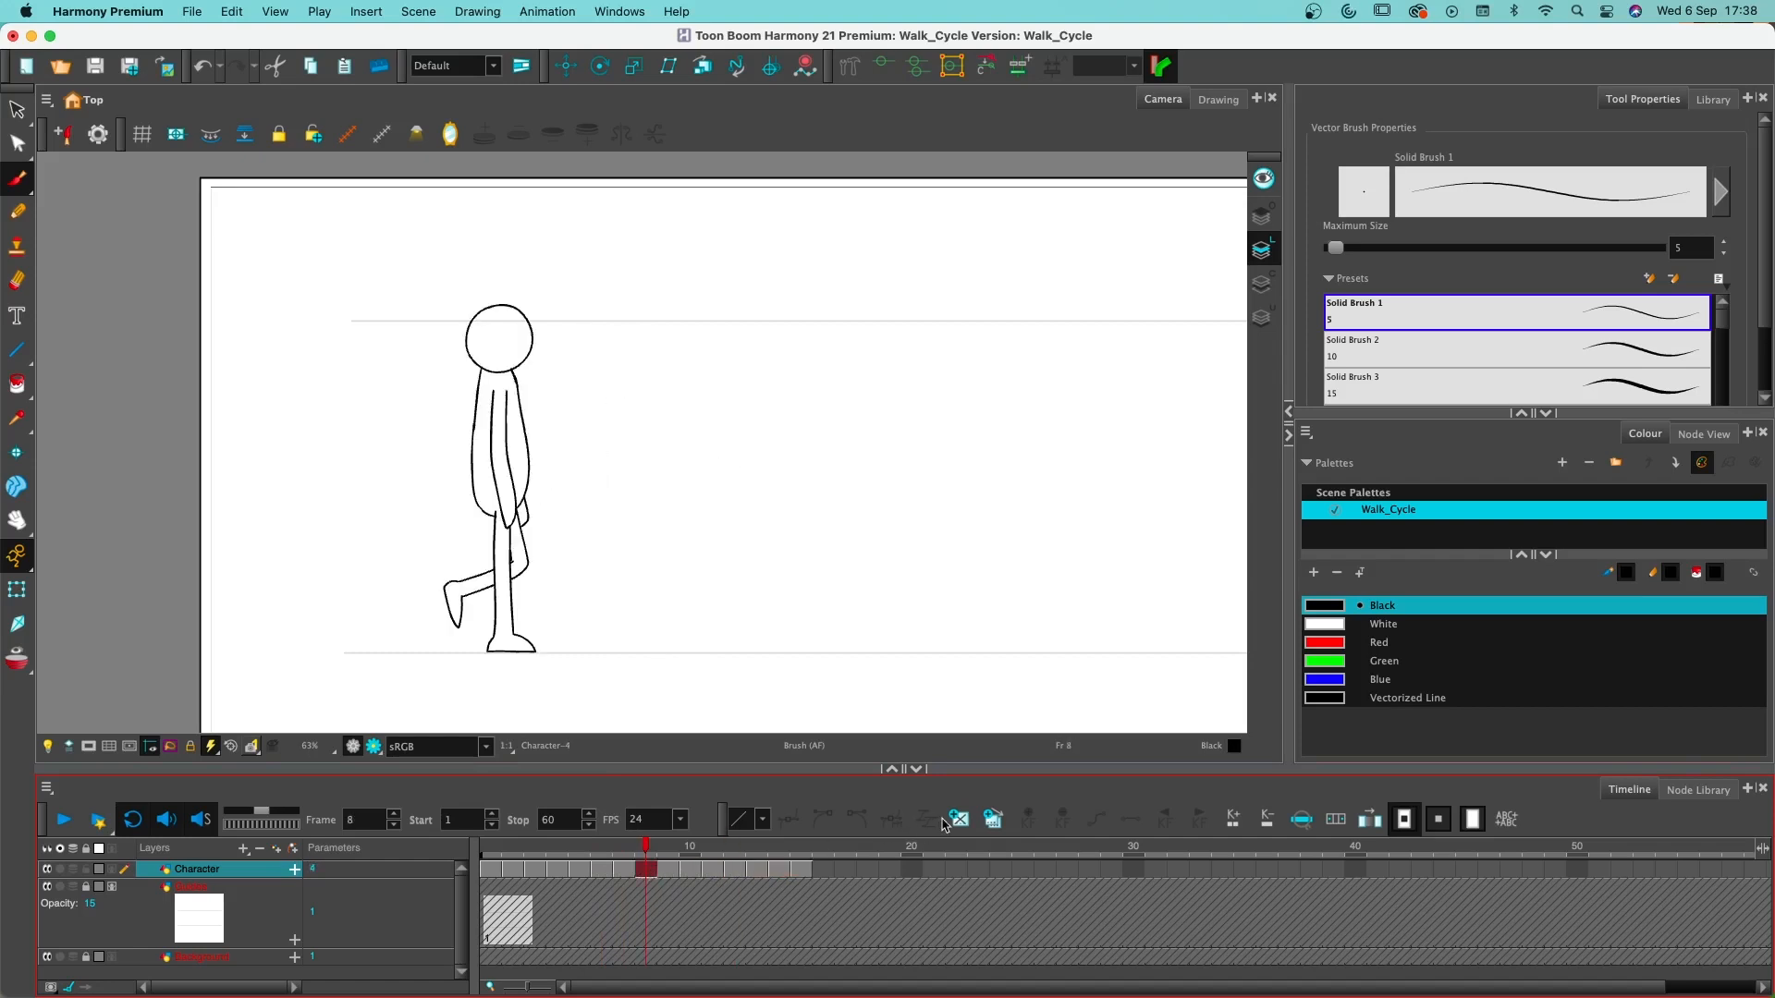
left_click(948, 821)
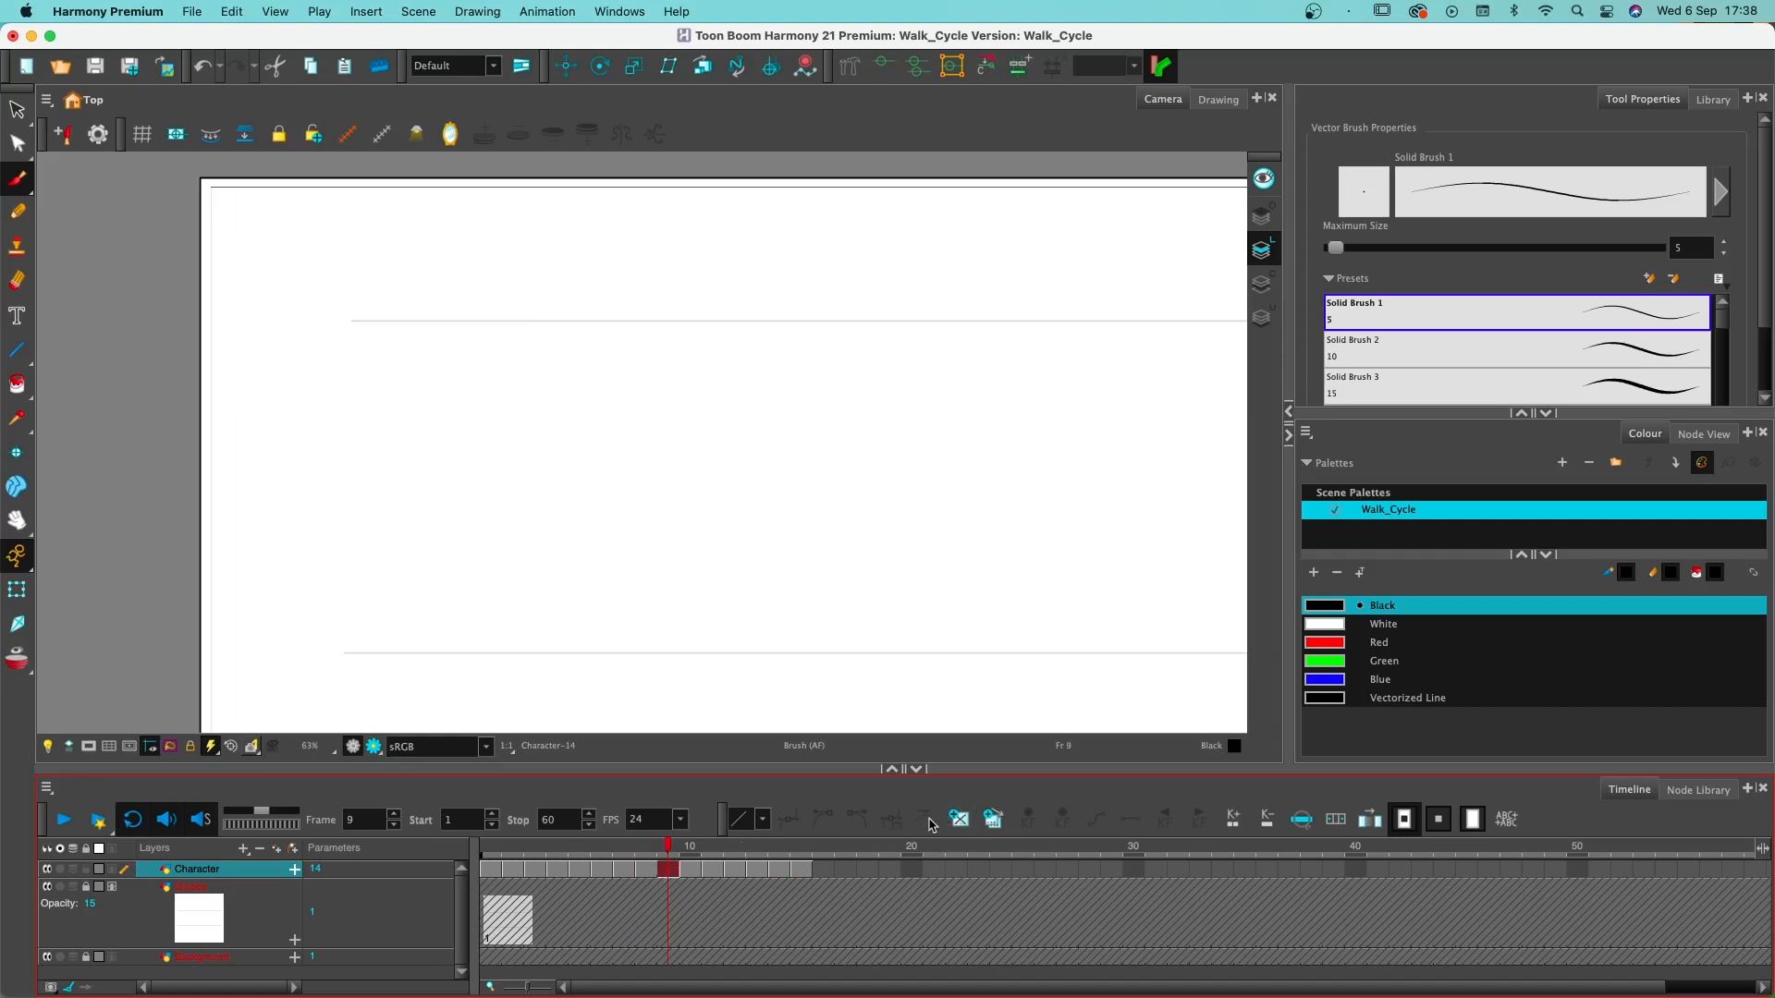
- Shift the drawings on frames 11 to 15 to start on frame 13, and create empty drawings on frames 11 and 12
left_click(698, 872)
left_click(711, 872)
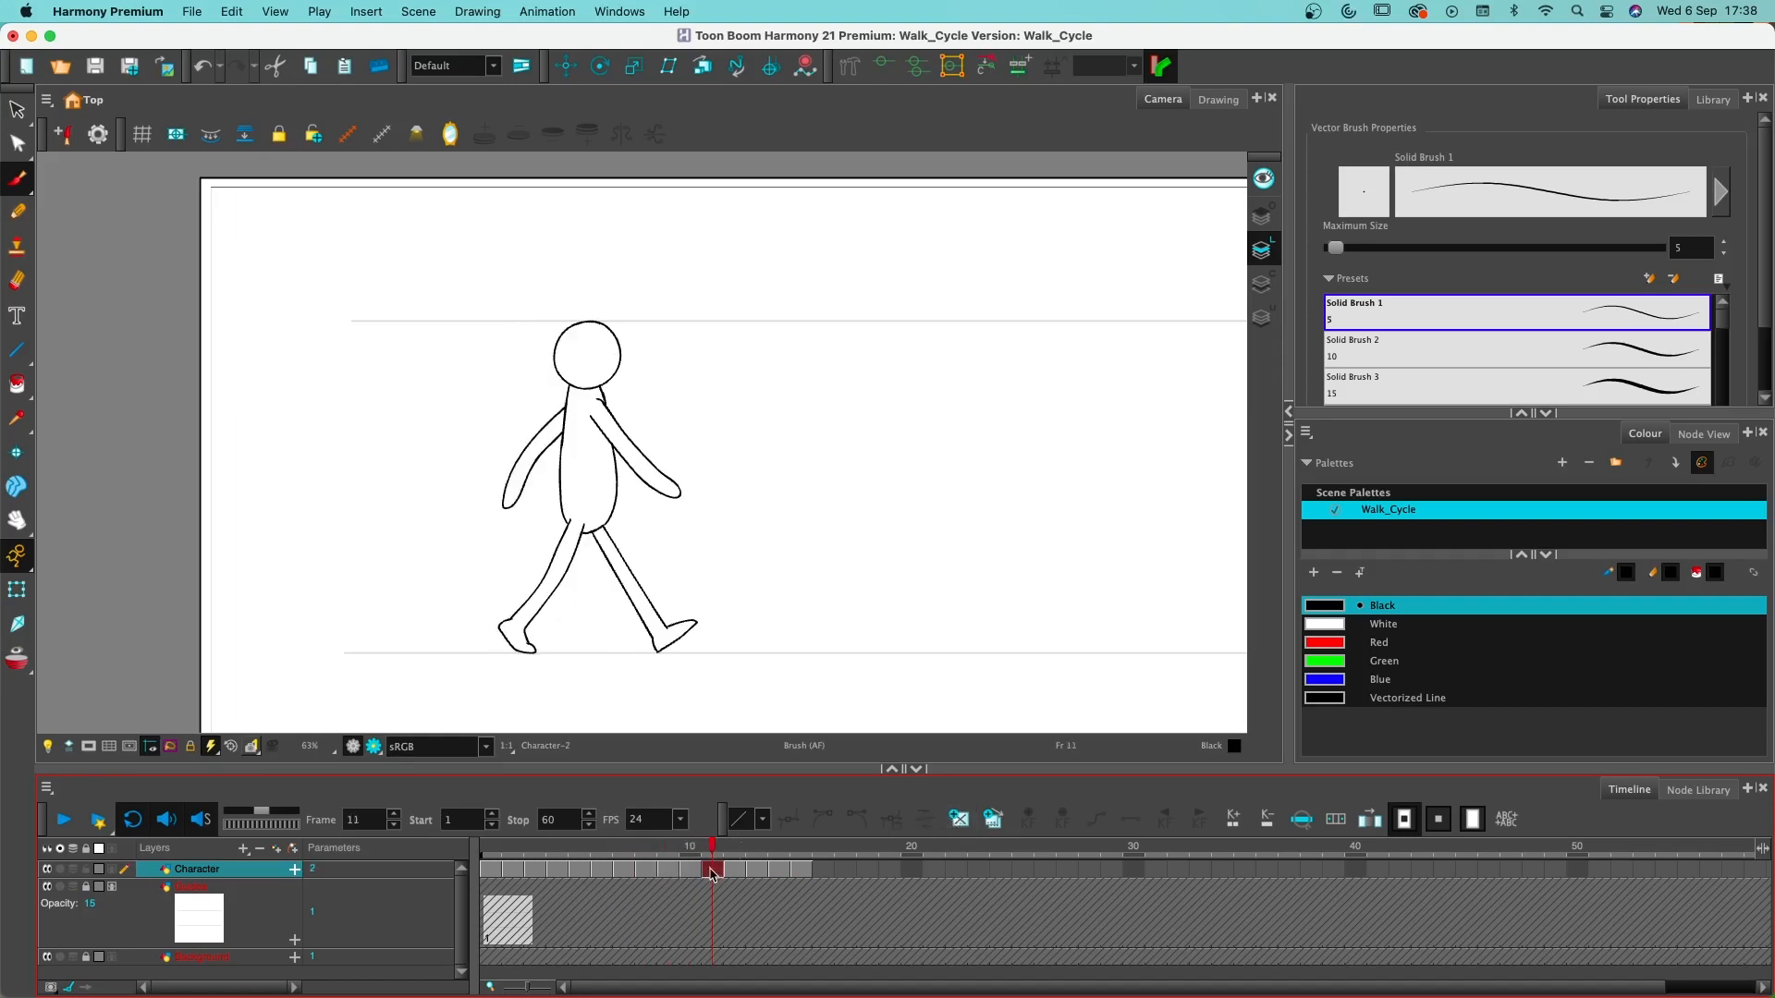
left_click(806, 872, "shift")
left_click_drag(723, 874, 750, 874)
left_click(711, 872)
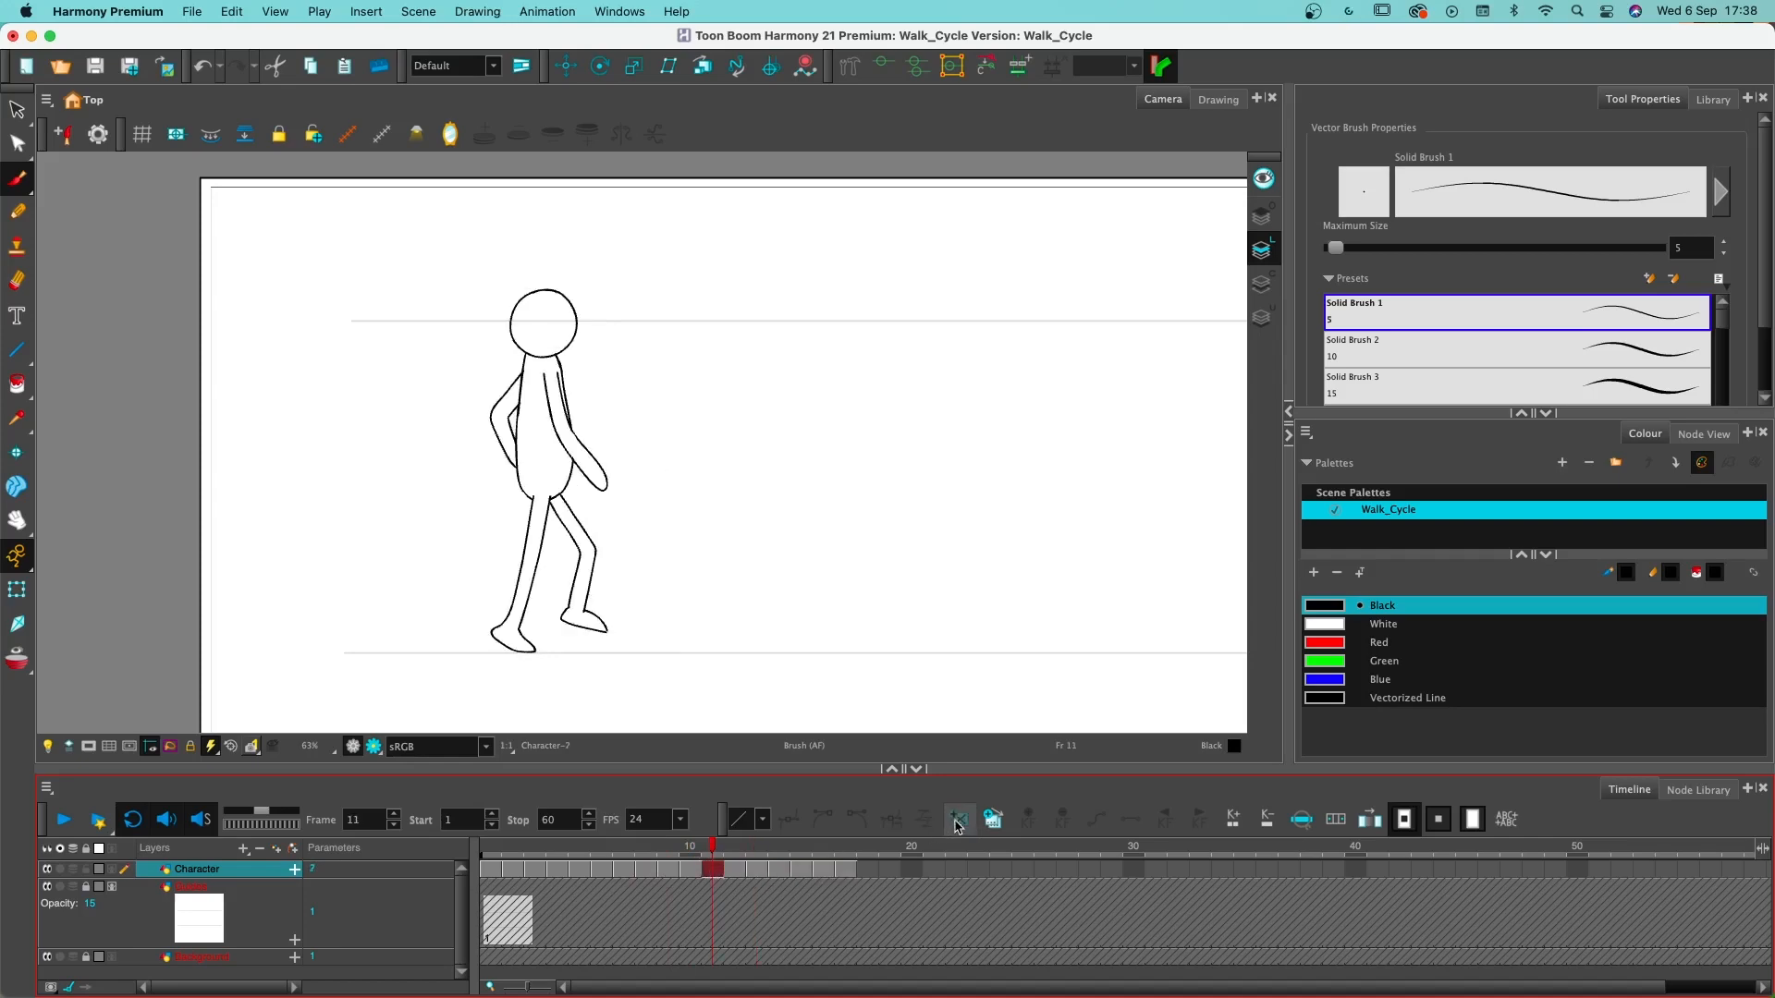
left_click(958, 819)
left_click(738, 871)
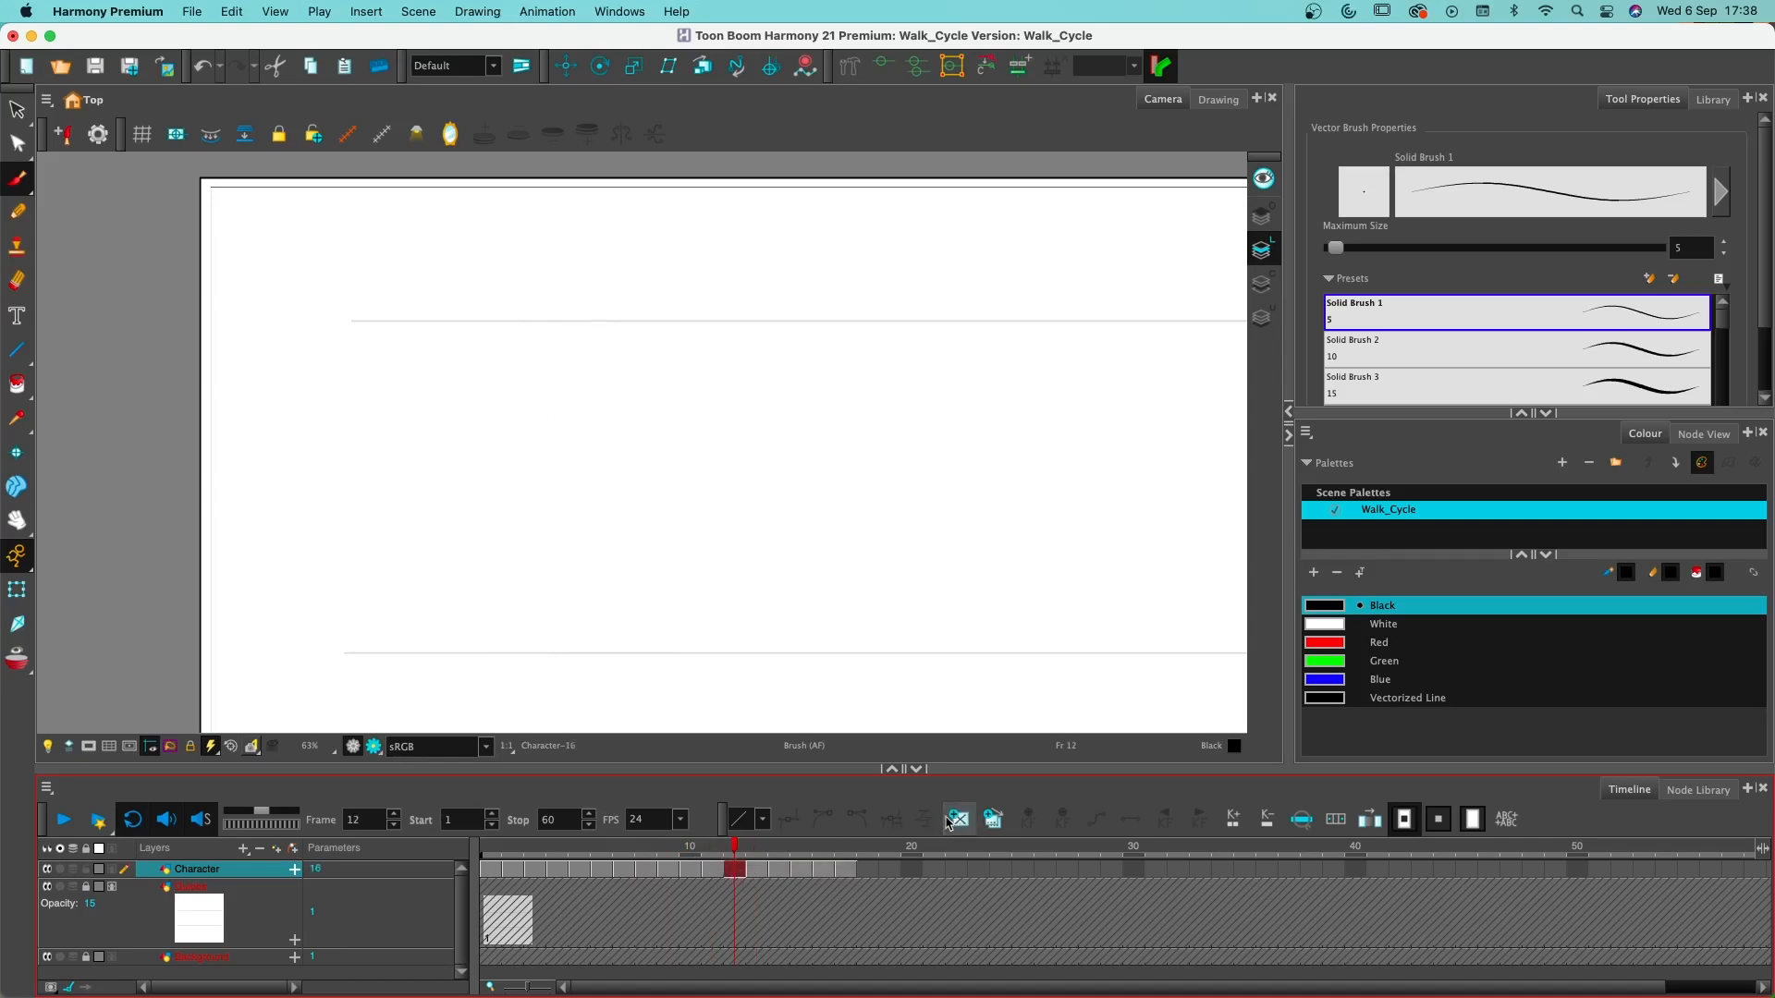
left_click(949, 821)
- Shift the drawings on frames 14 to 17 to start on frame 16, and create empty drawings on frames 14 and 15
left_click(758, 870)
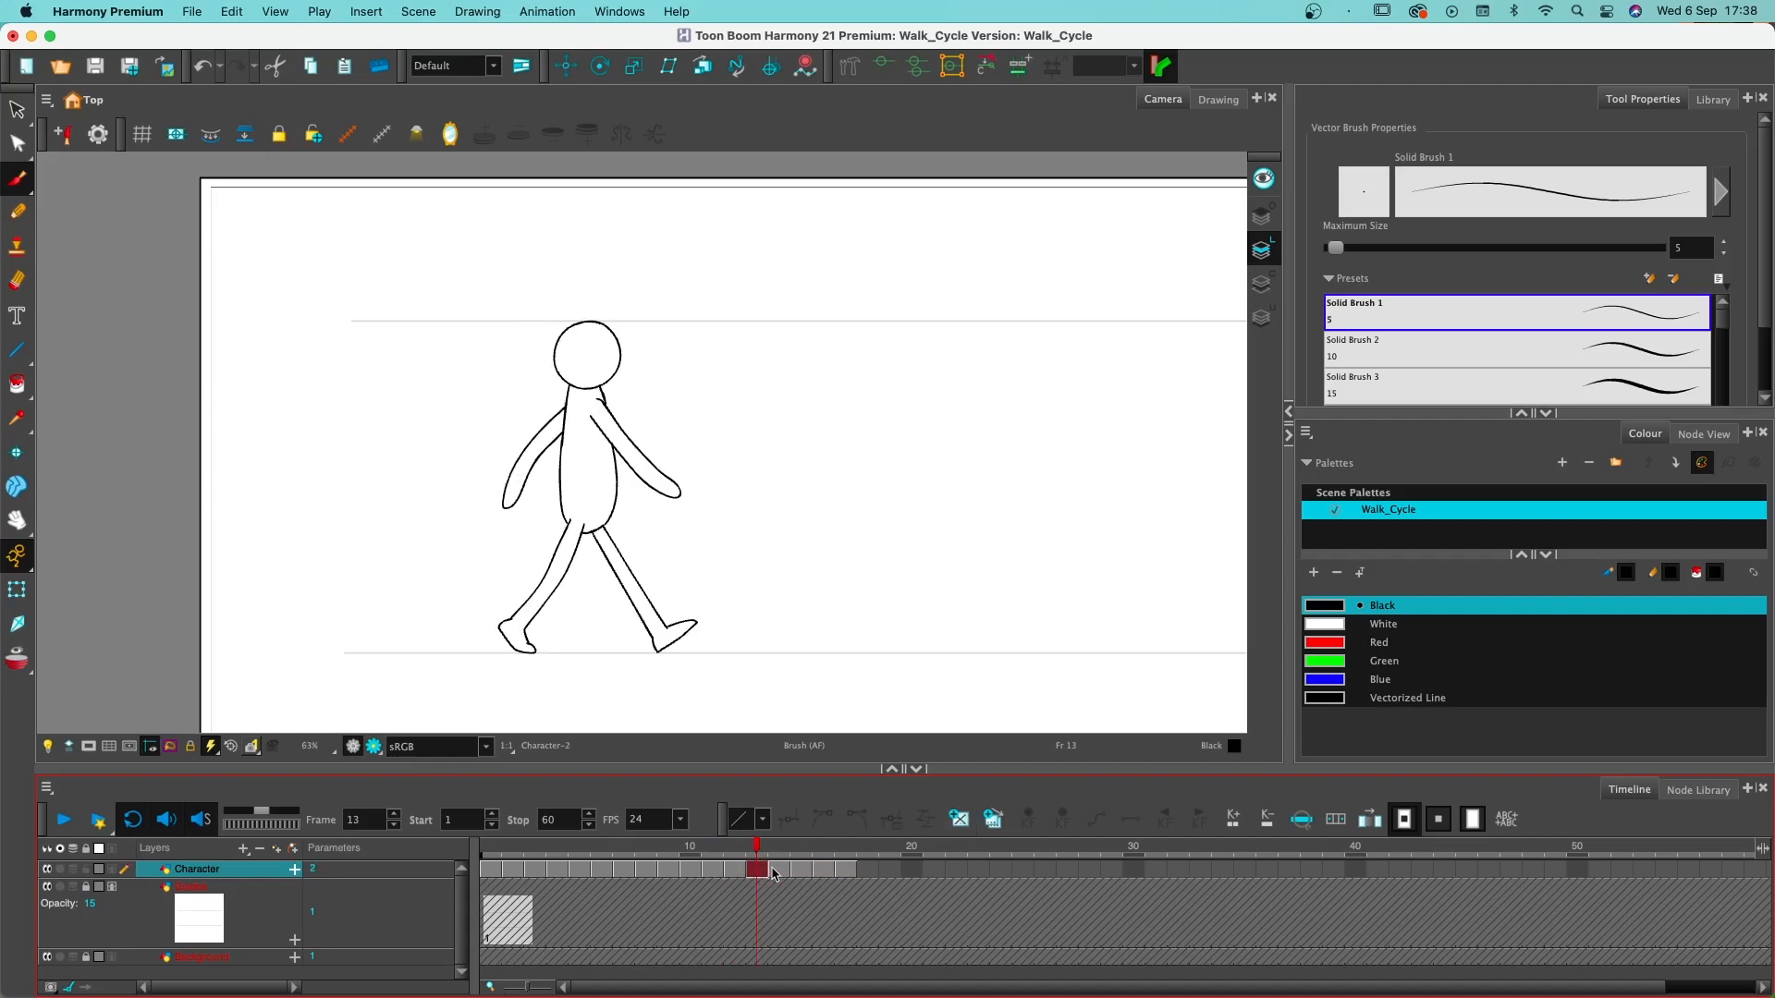
left_click(737, 874)
left_click(757, 874)
left_click(780, 872)
left_click_drag(779, 872, 844, 878)
left_click(781, 872)
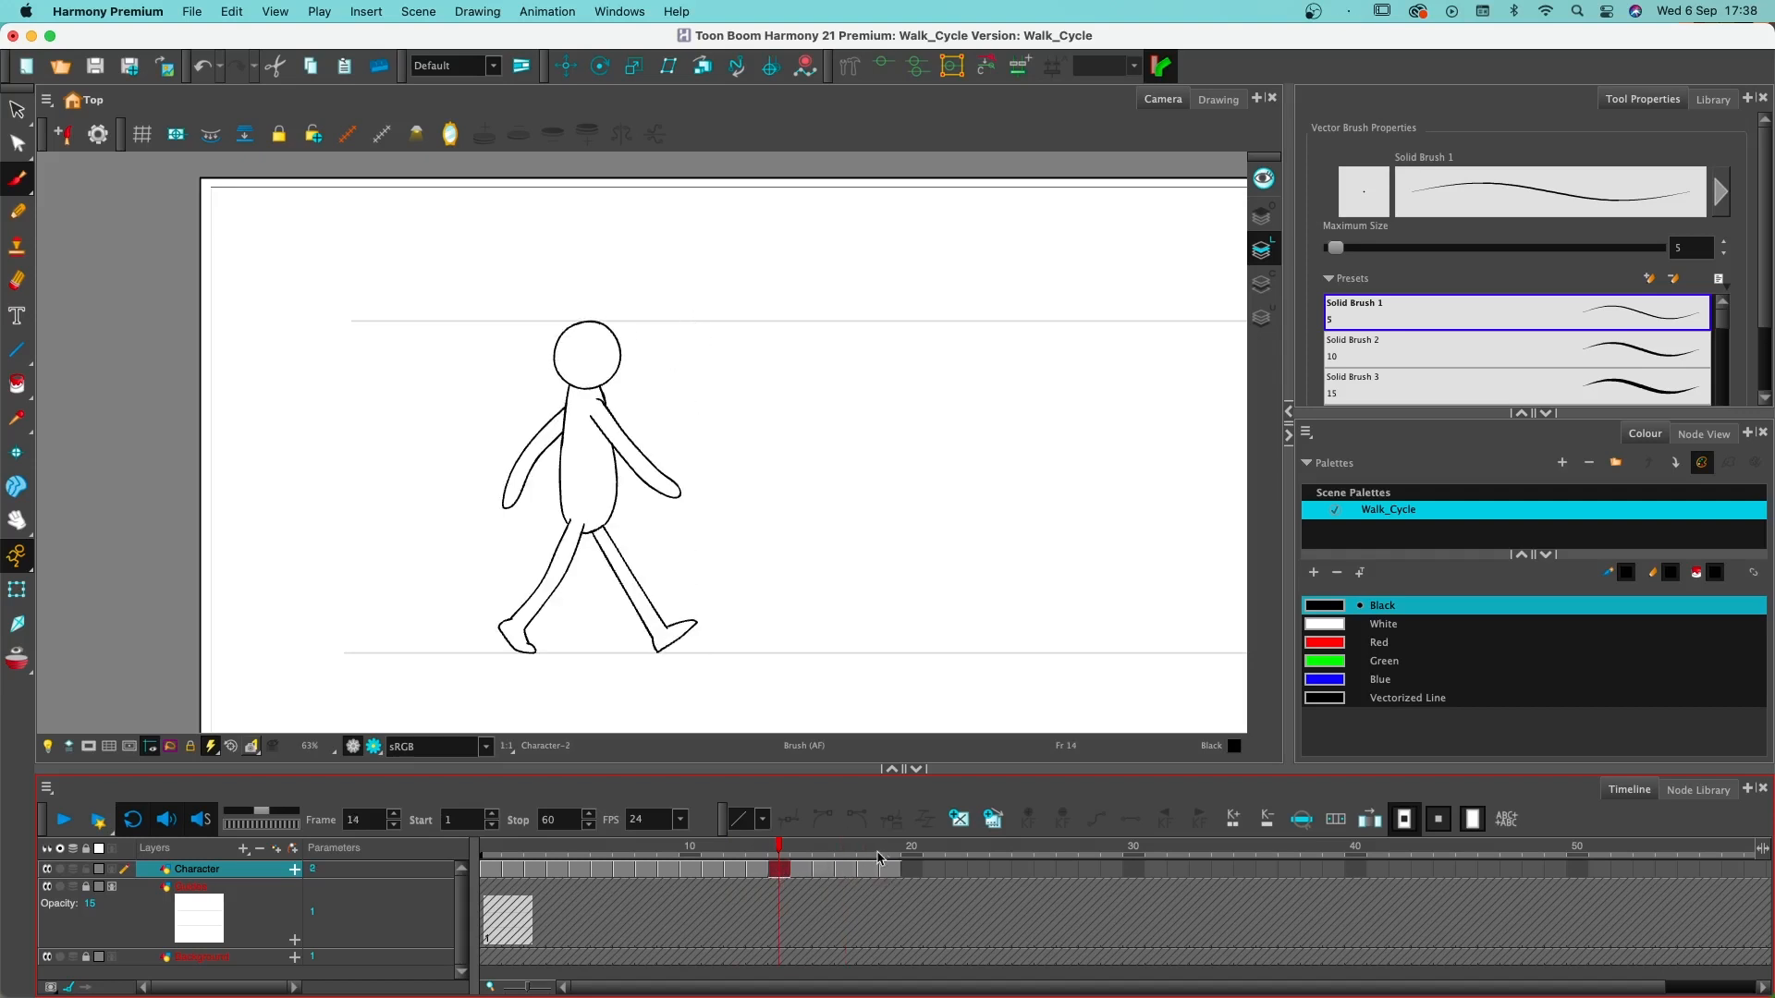
left_click(952, 817)
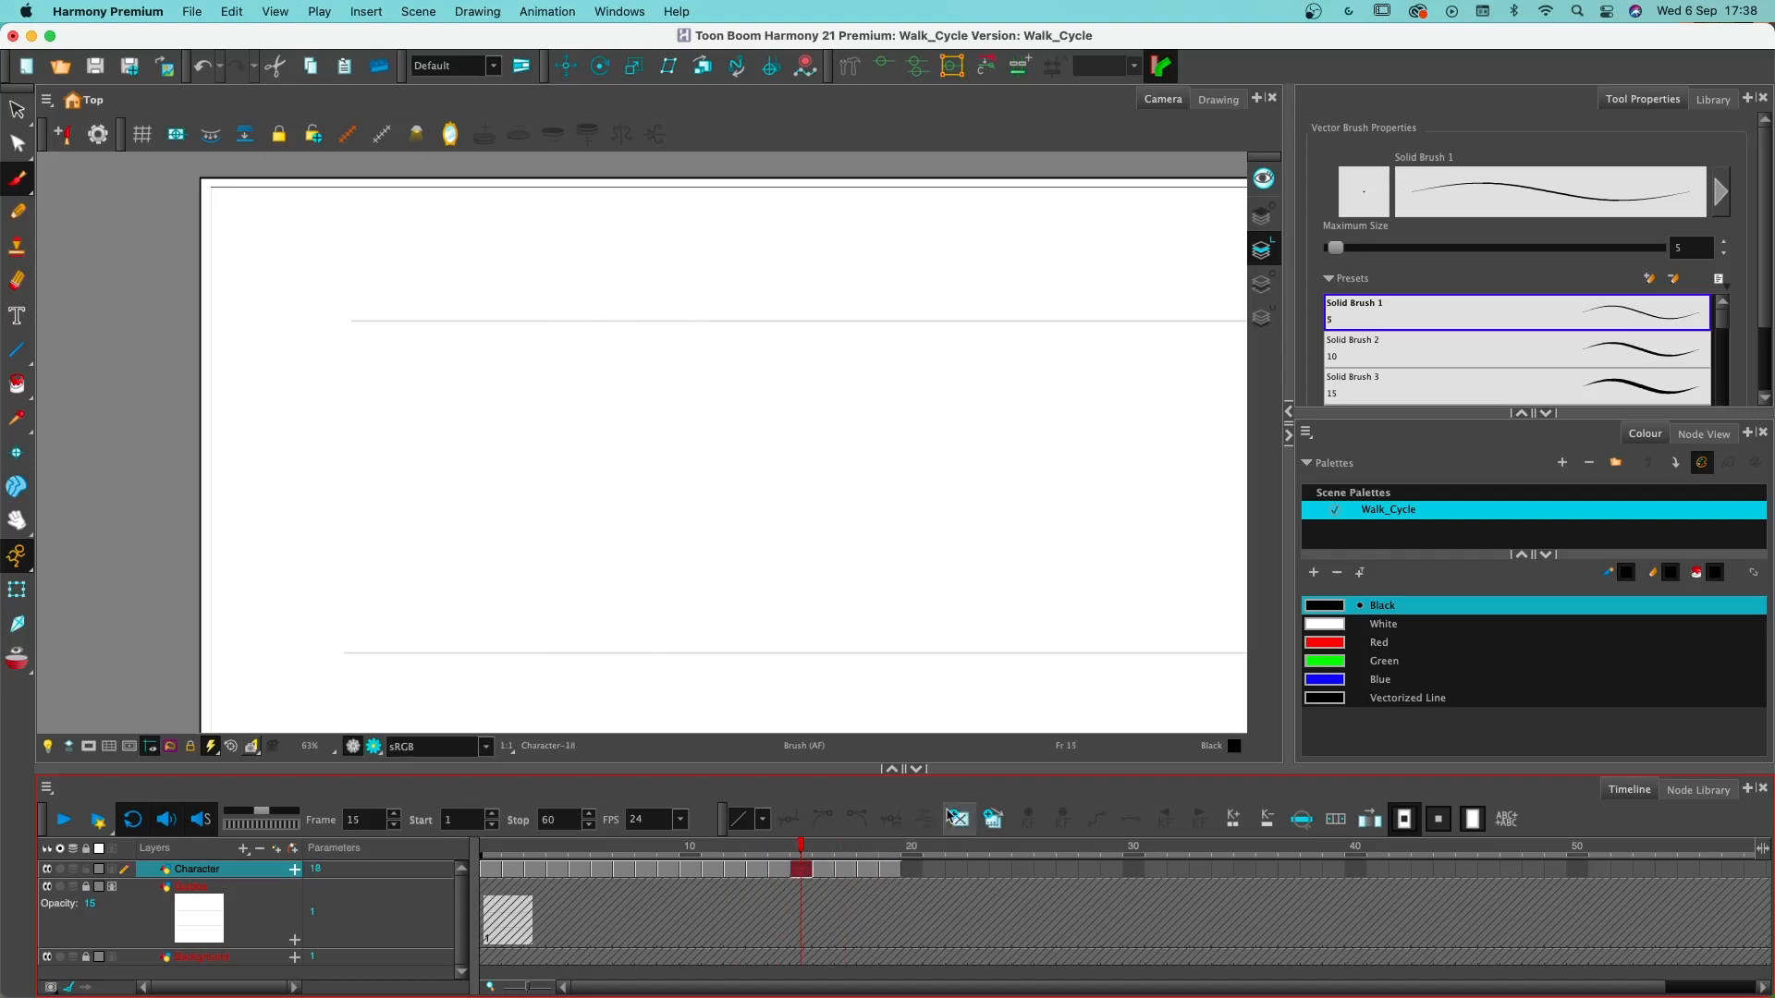
- Shift the drawings on frames 17 to 19 to start on frame 19, and create empty drawings on frames 17 and 18
left_click(824, 873)
left_click(845, 873)
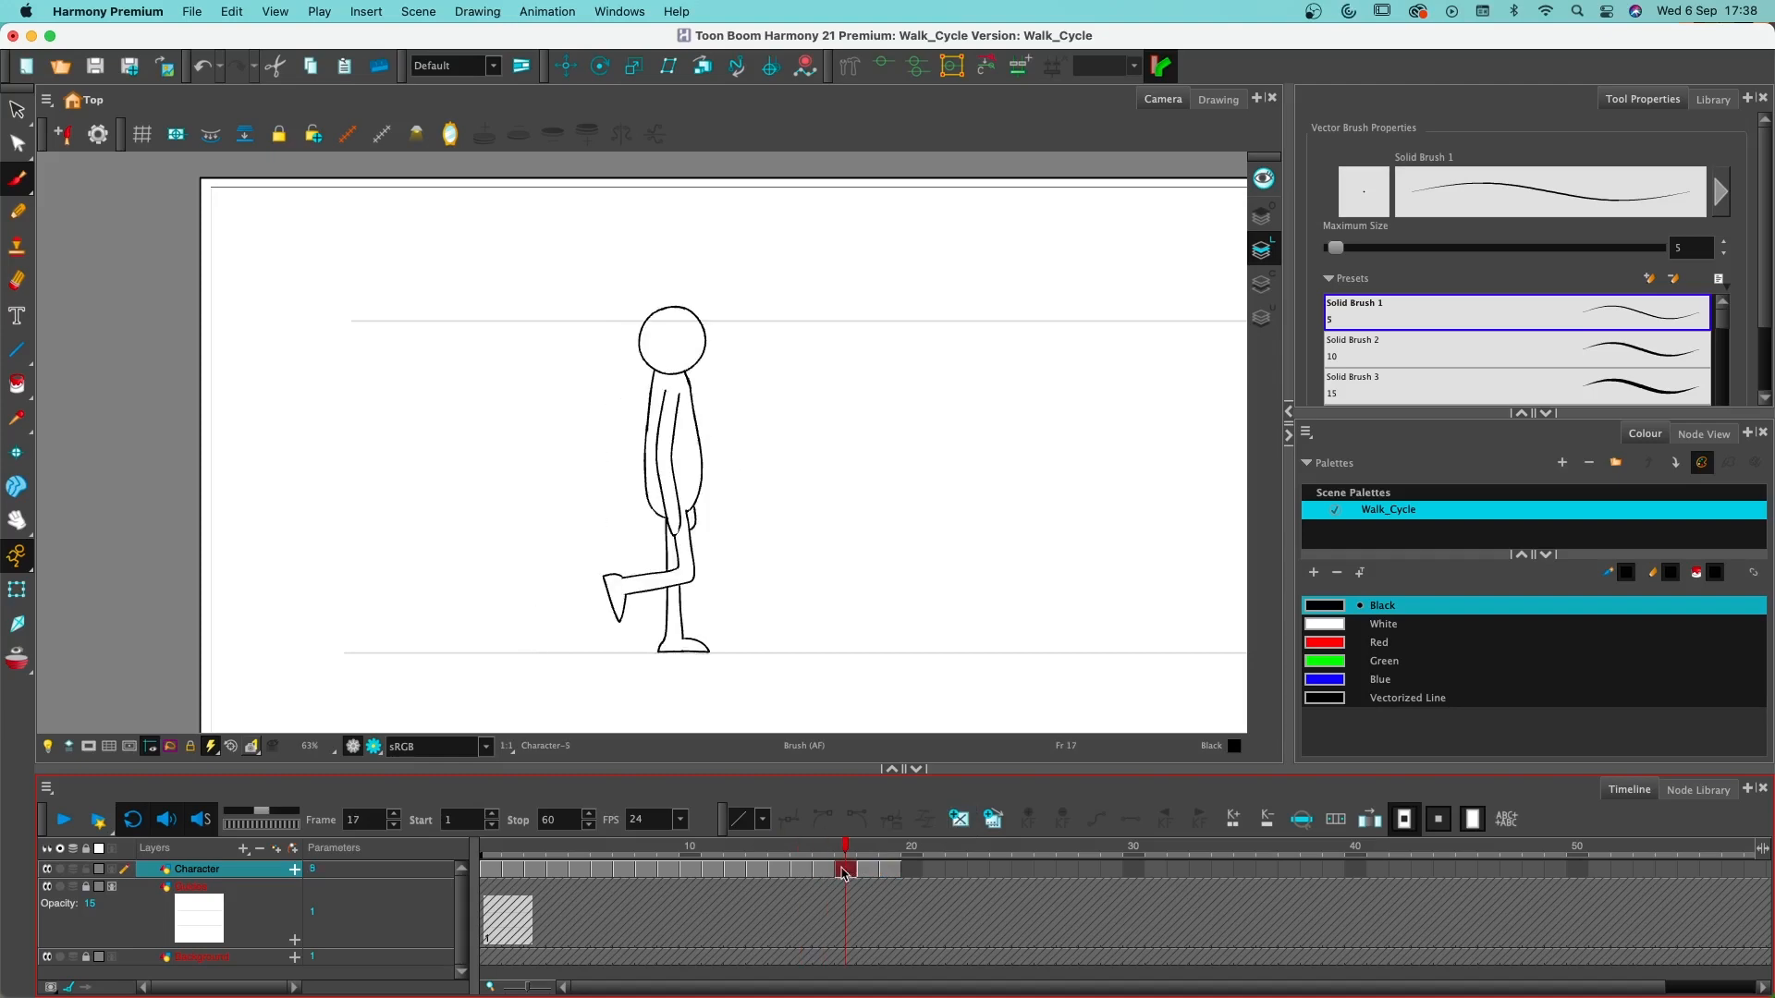
left_click_drag(885, 873, 907, 874)
left_click(859, 875)
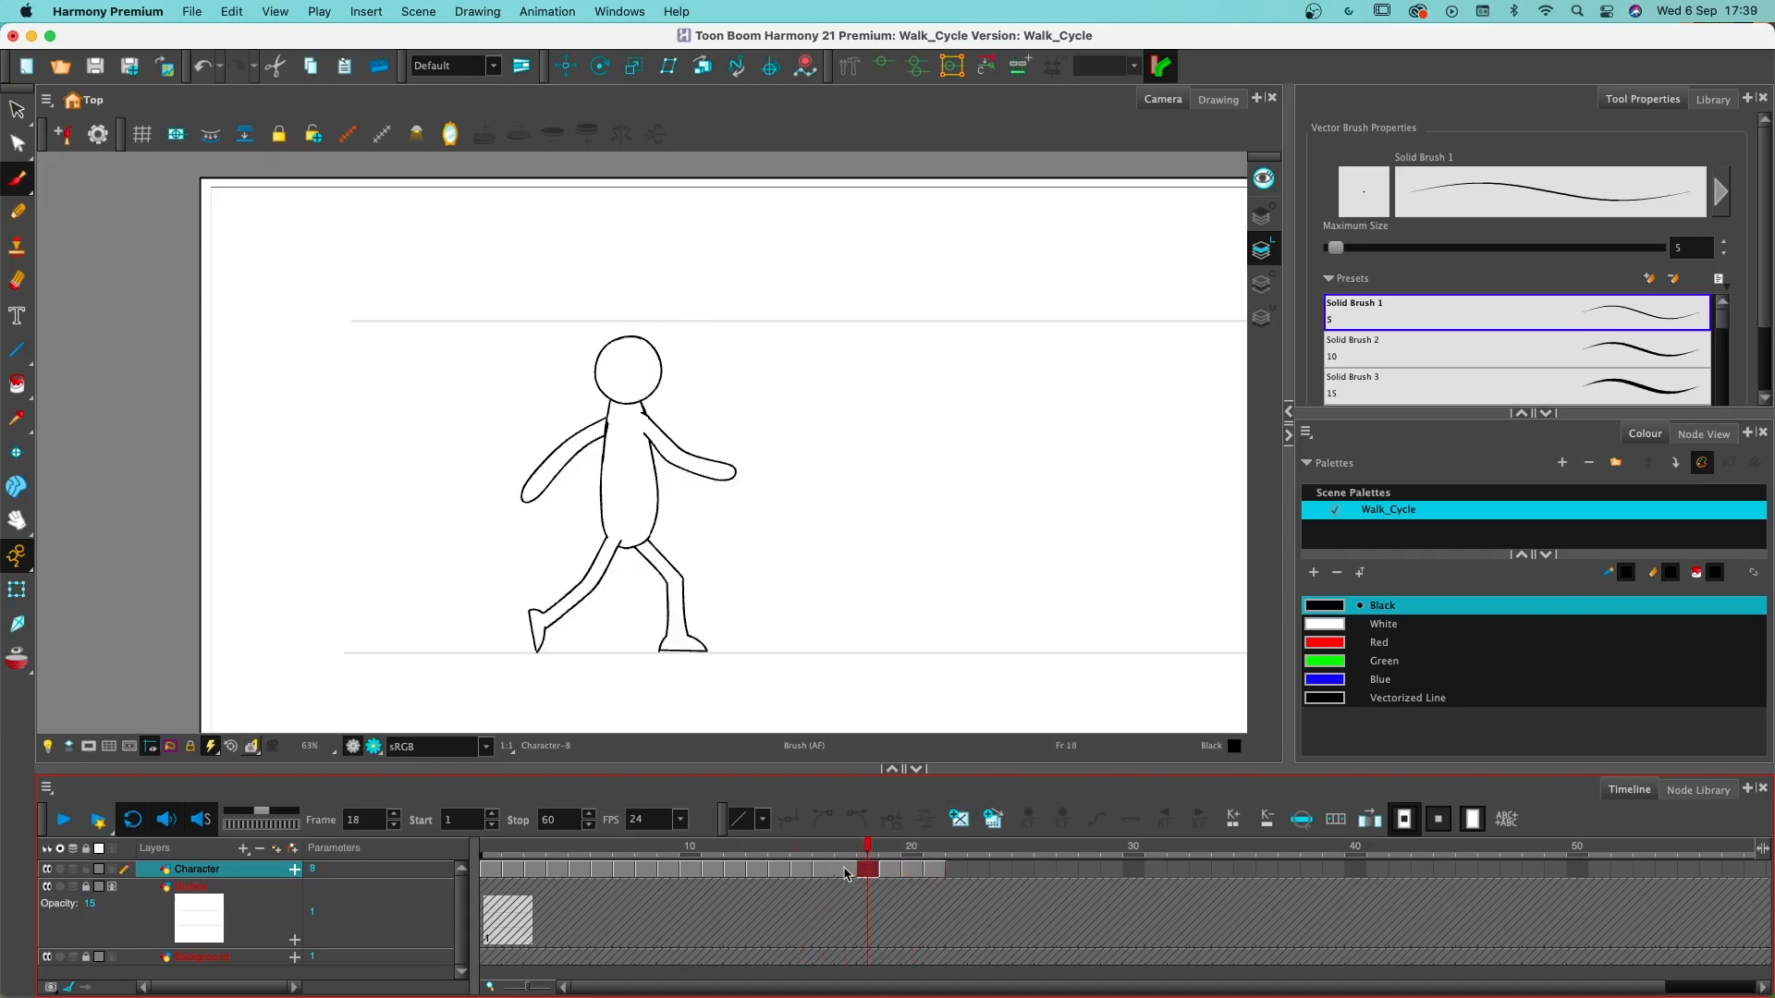
left_click(847, 875)
left_click(959, 821)
left_click(869, 870)
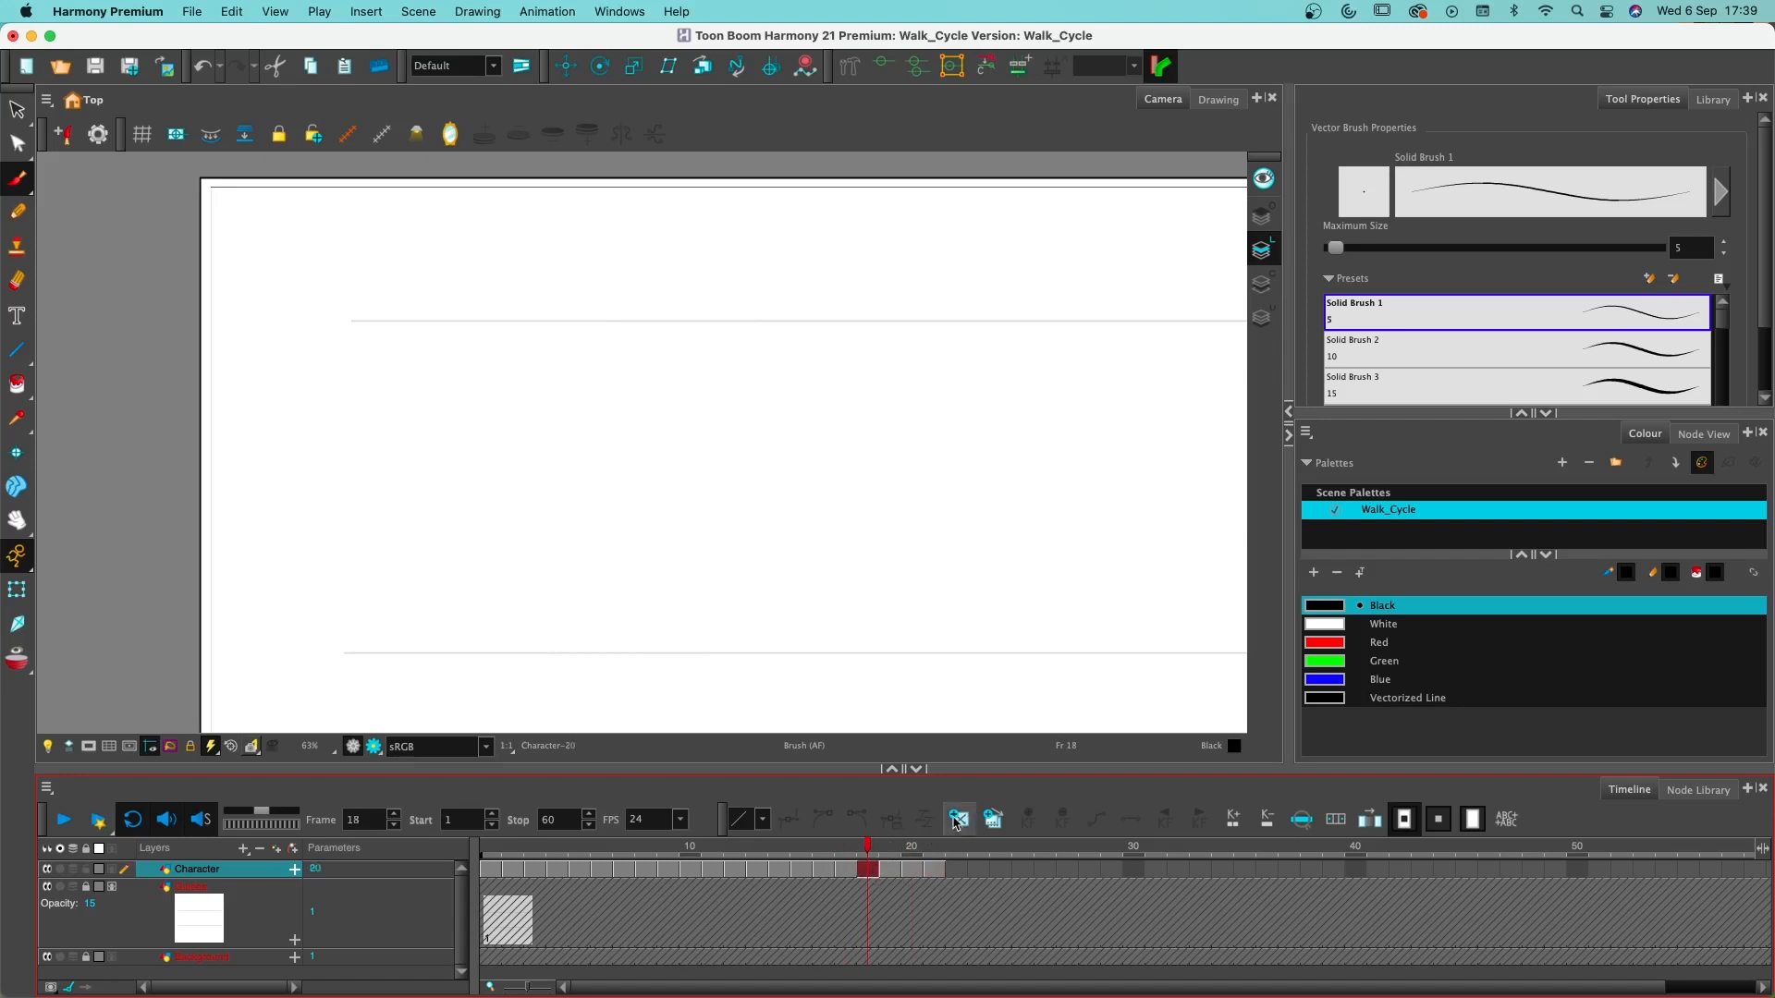
left_click(958, 821)
- Shift the drawings on frames 20 and 21 to start on frame 22, and create empty drawings on frames 20 and 21
left_click_drag(911, 873, 957, 873)
left_click(914, 872)
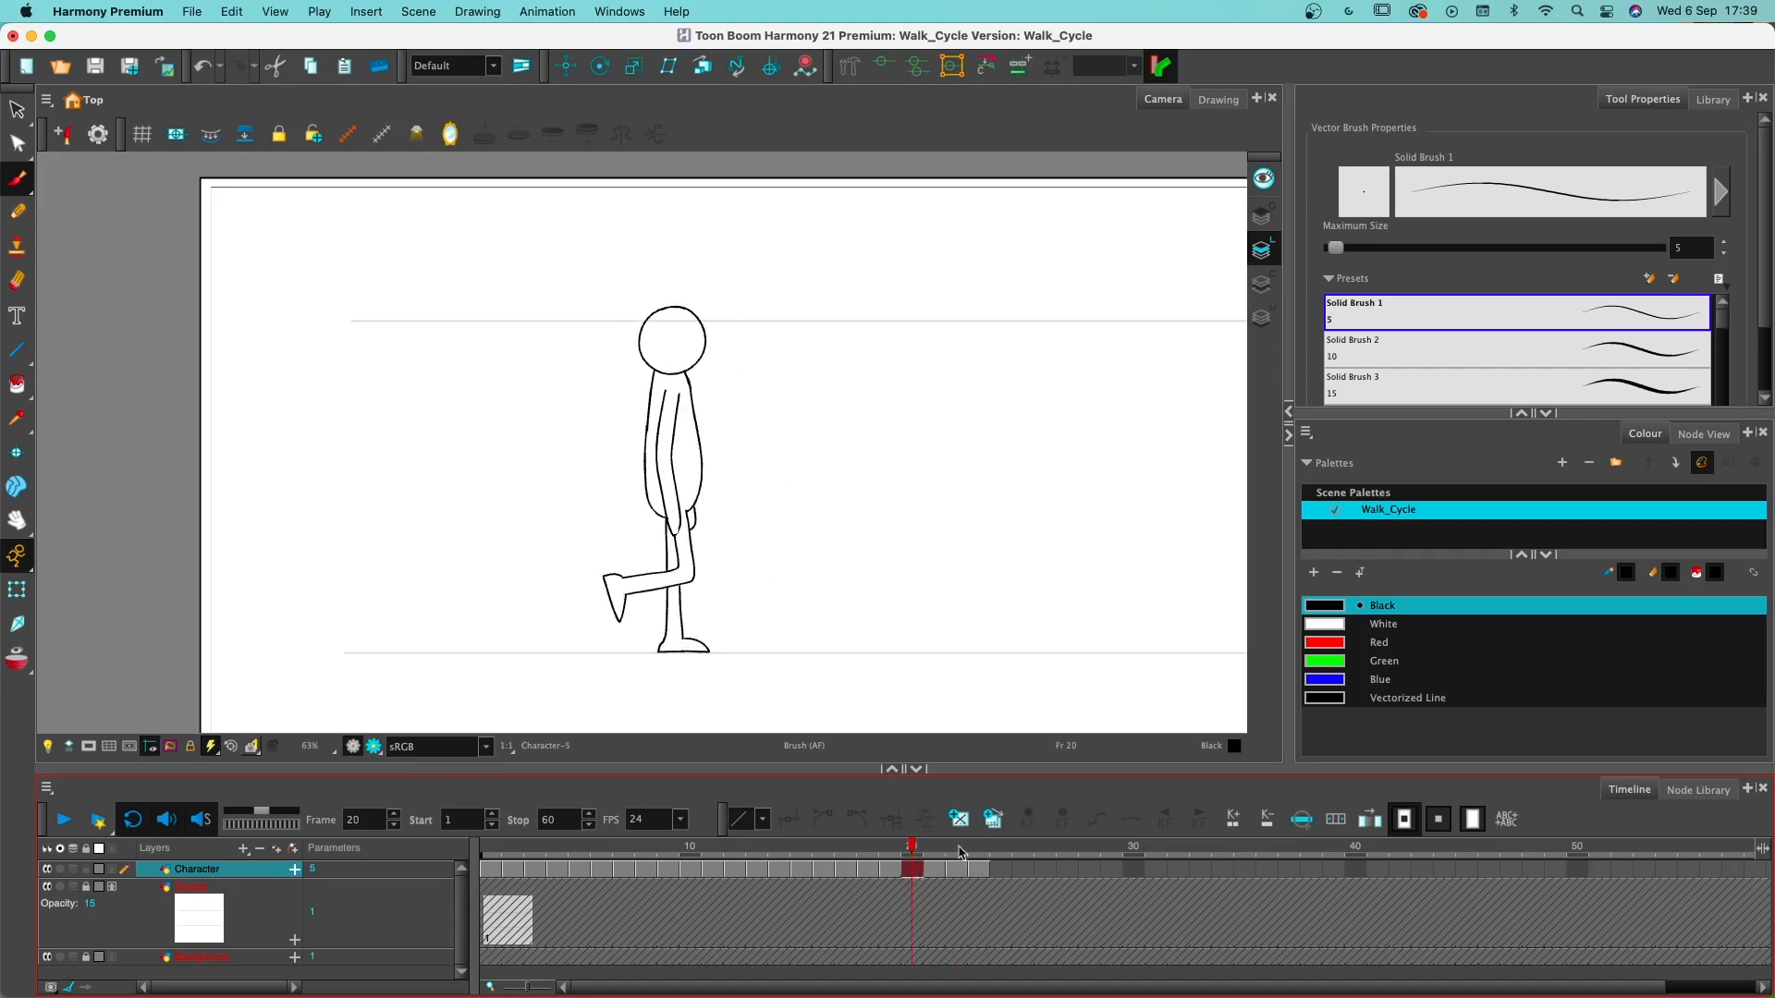
left_click(958, 819)
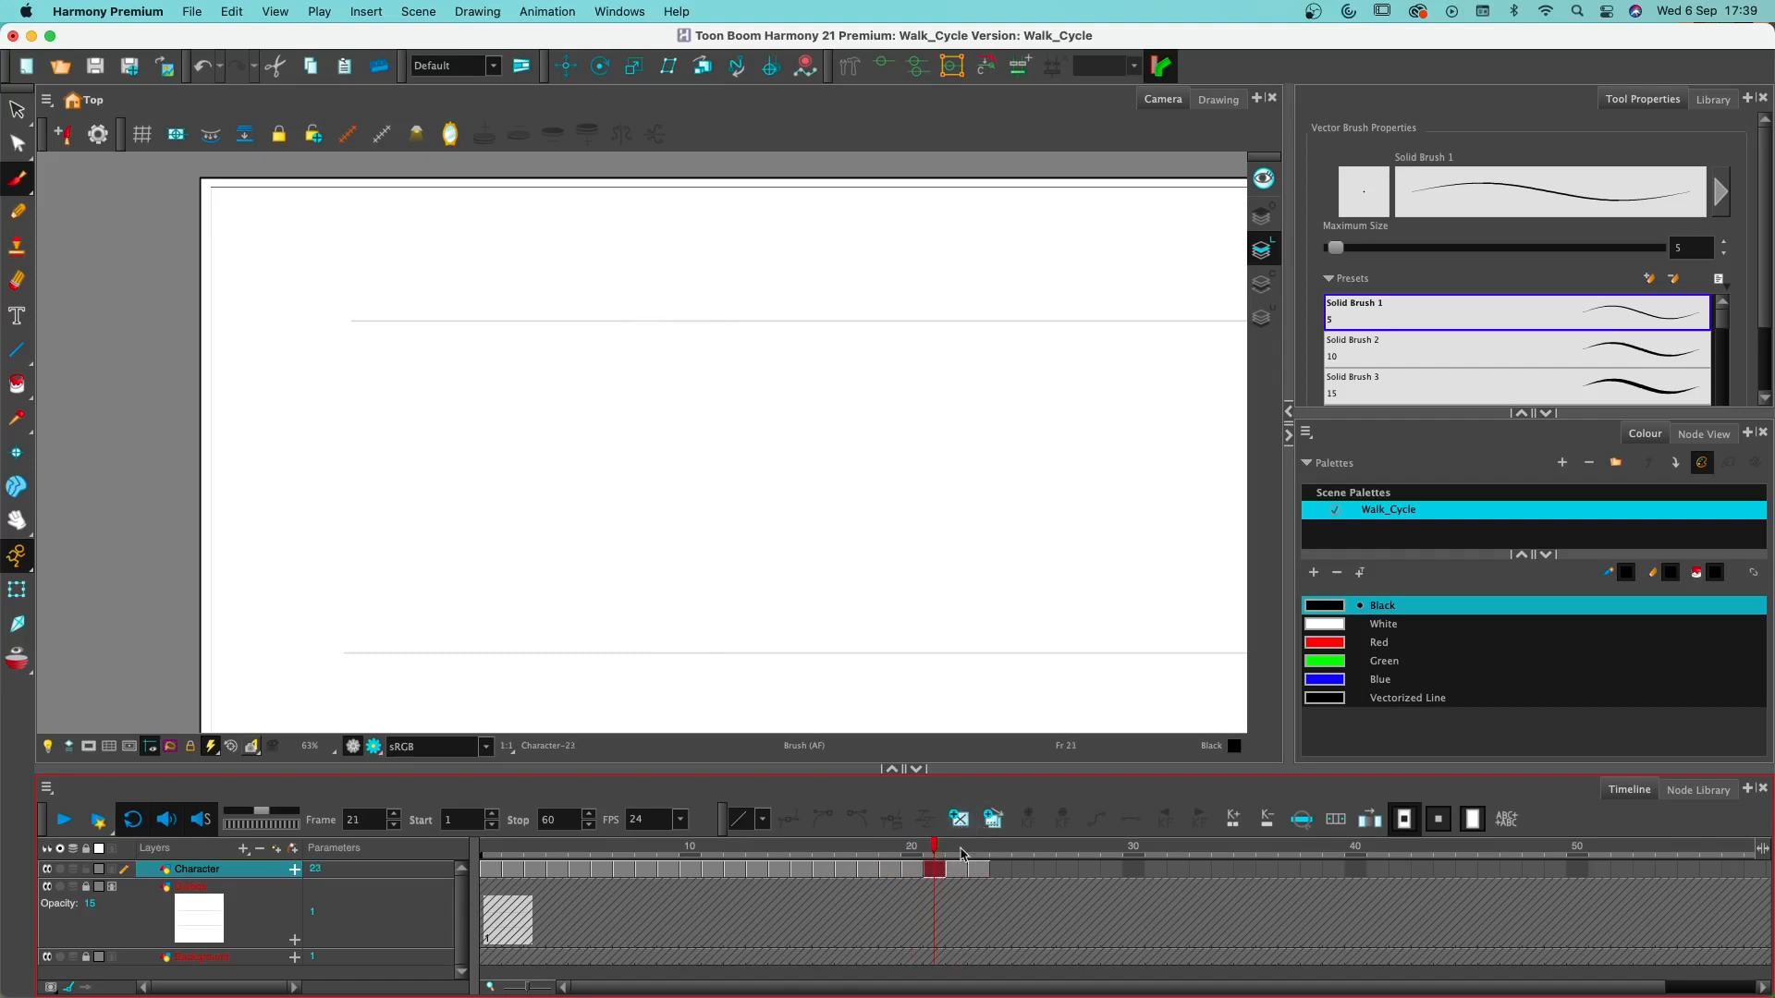
- Move the final contact drawing from frame 23 to frame 25, create empty drawings on frames 23 and 24, and return to frame 1
left_click(959, 873)
left_click(977, 877)
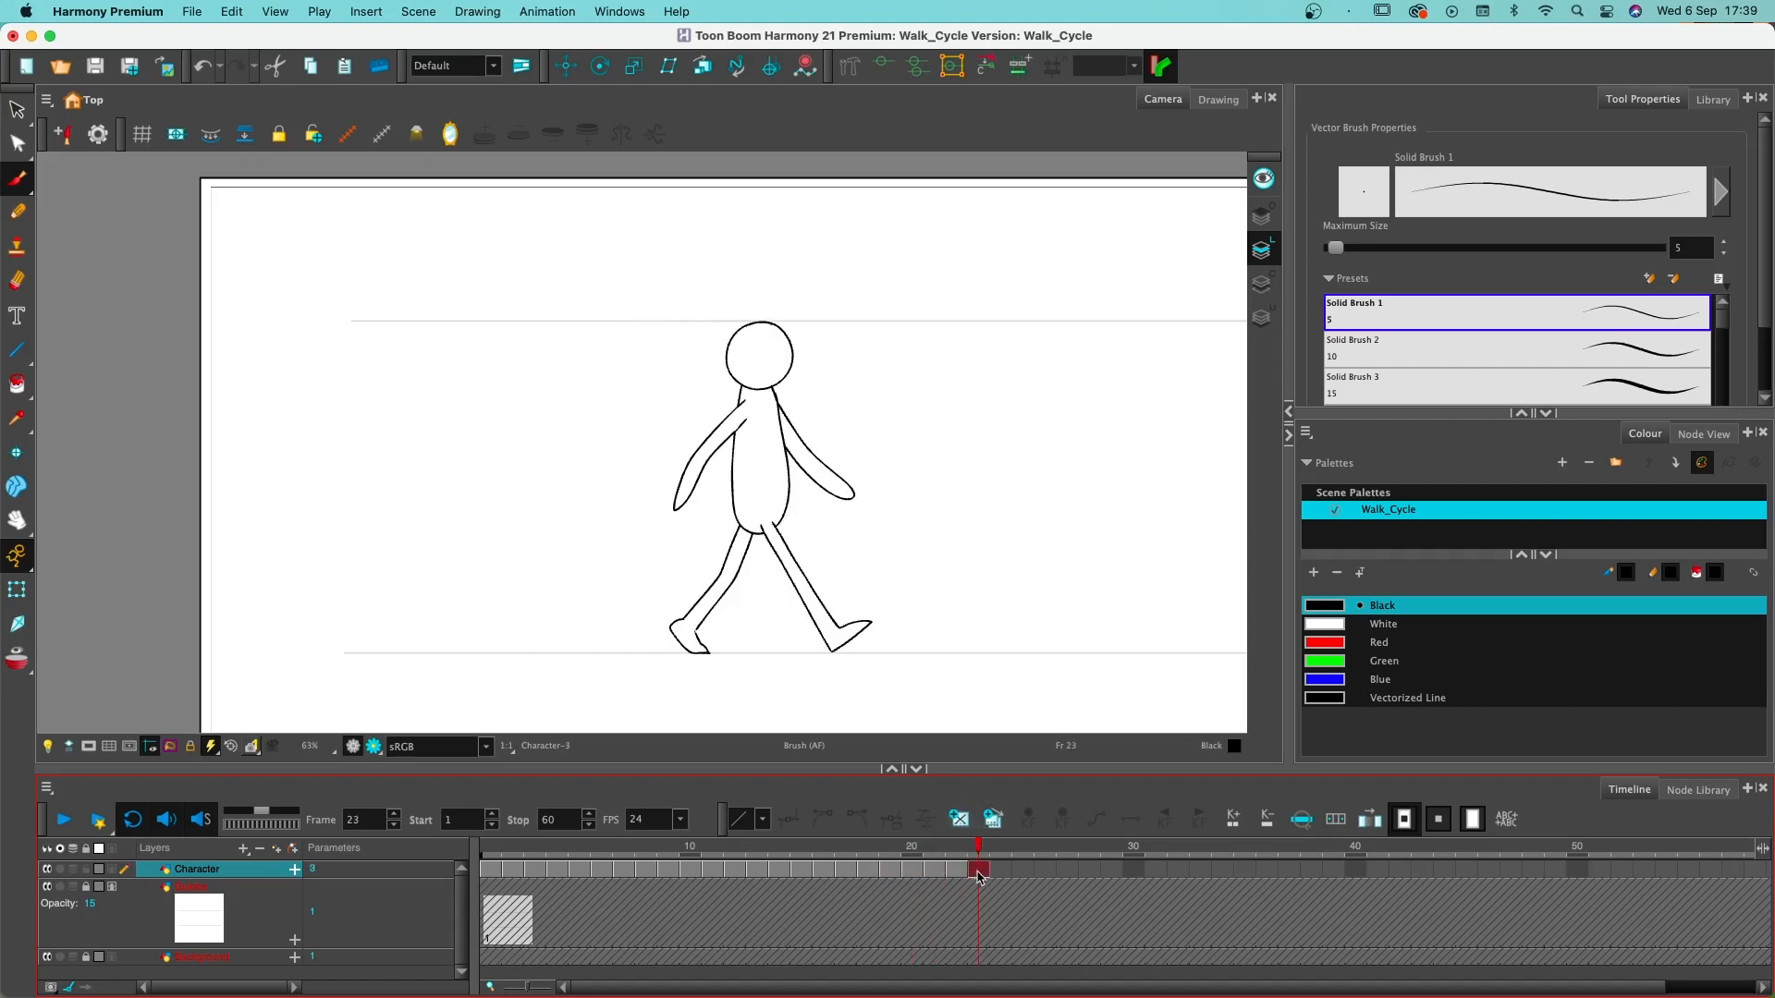
left_click_drag(979, 875, 1023, 875)
left_click(977, 875)
left_click(959, 874)
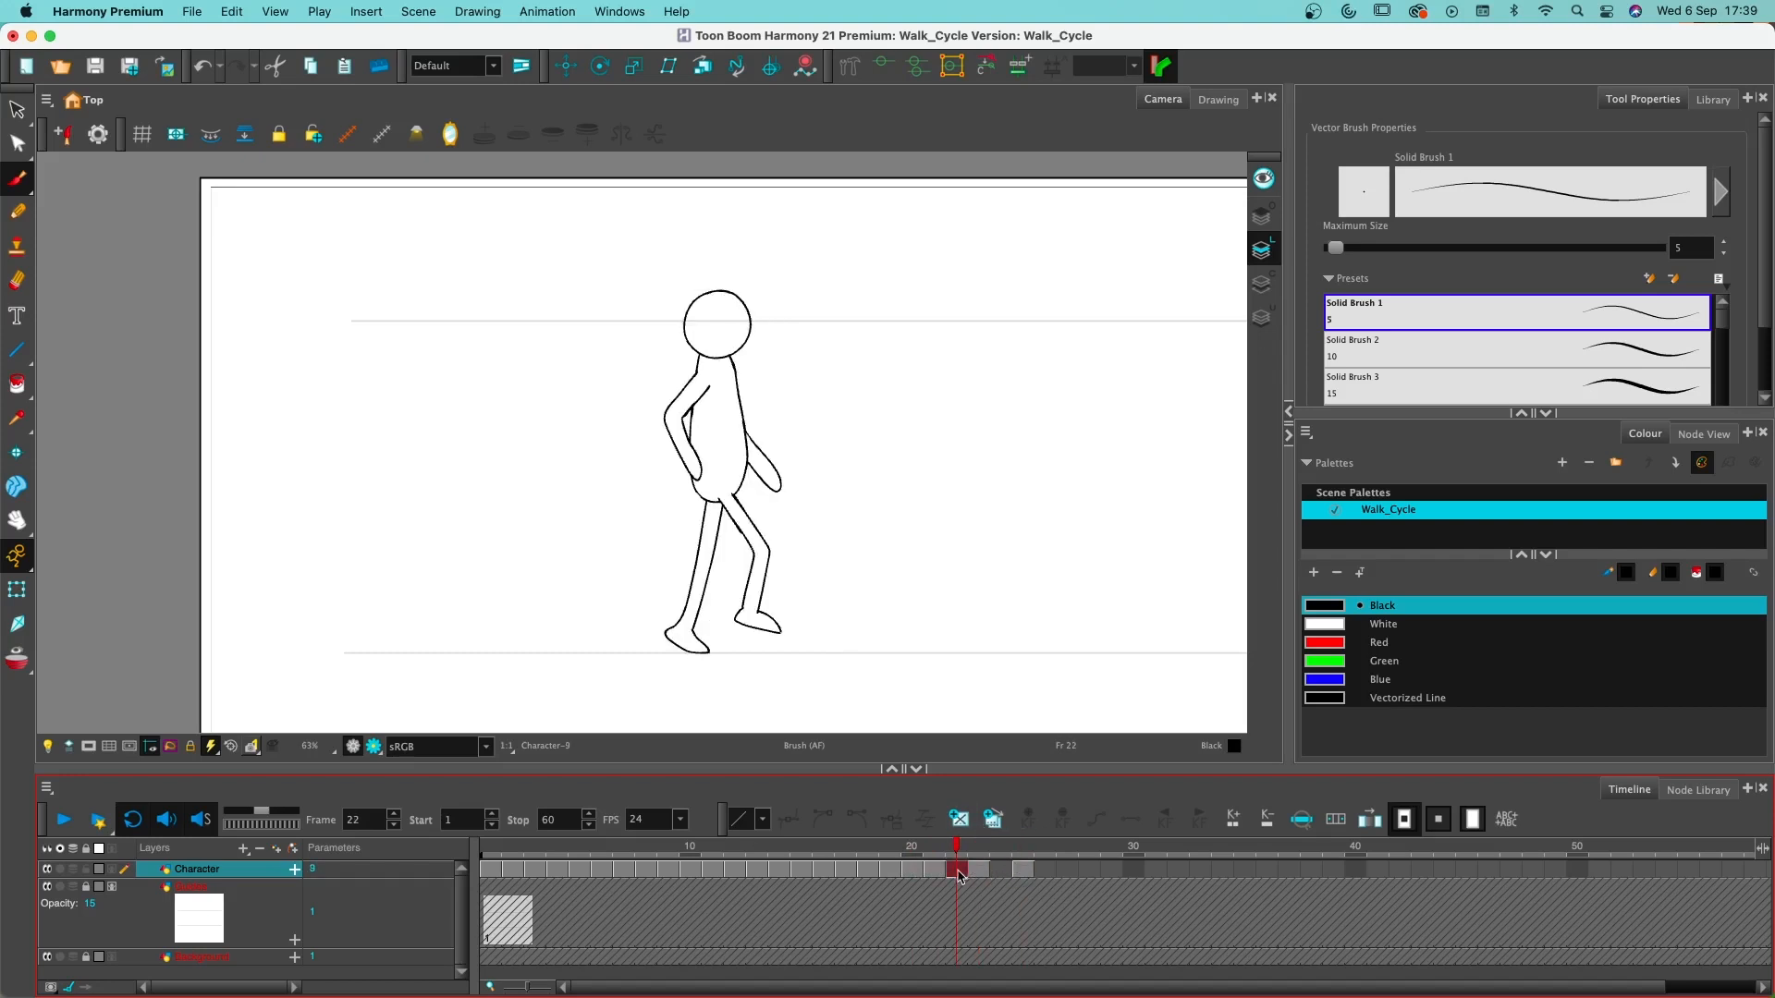
left_click(980, 873)
left_click(959, 819)
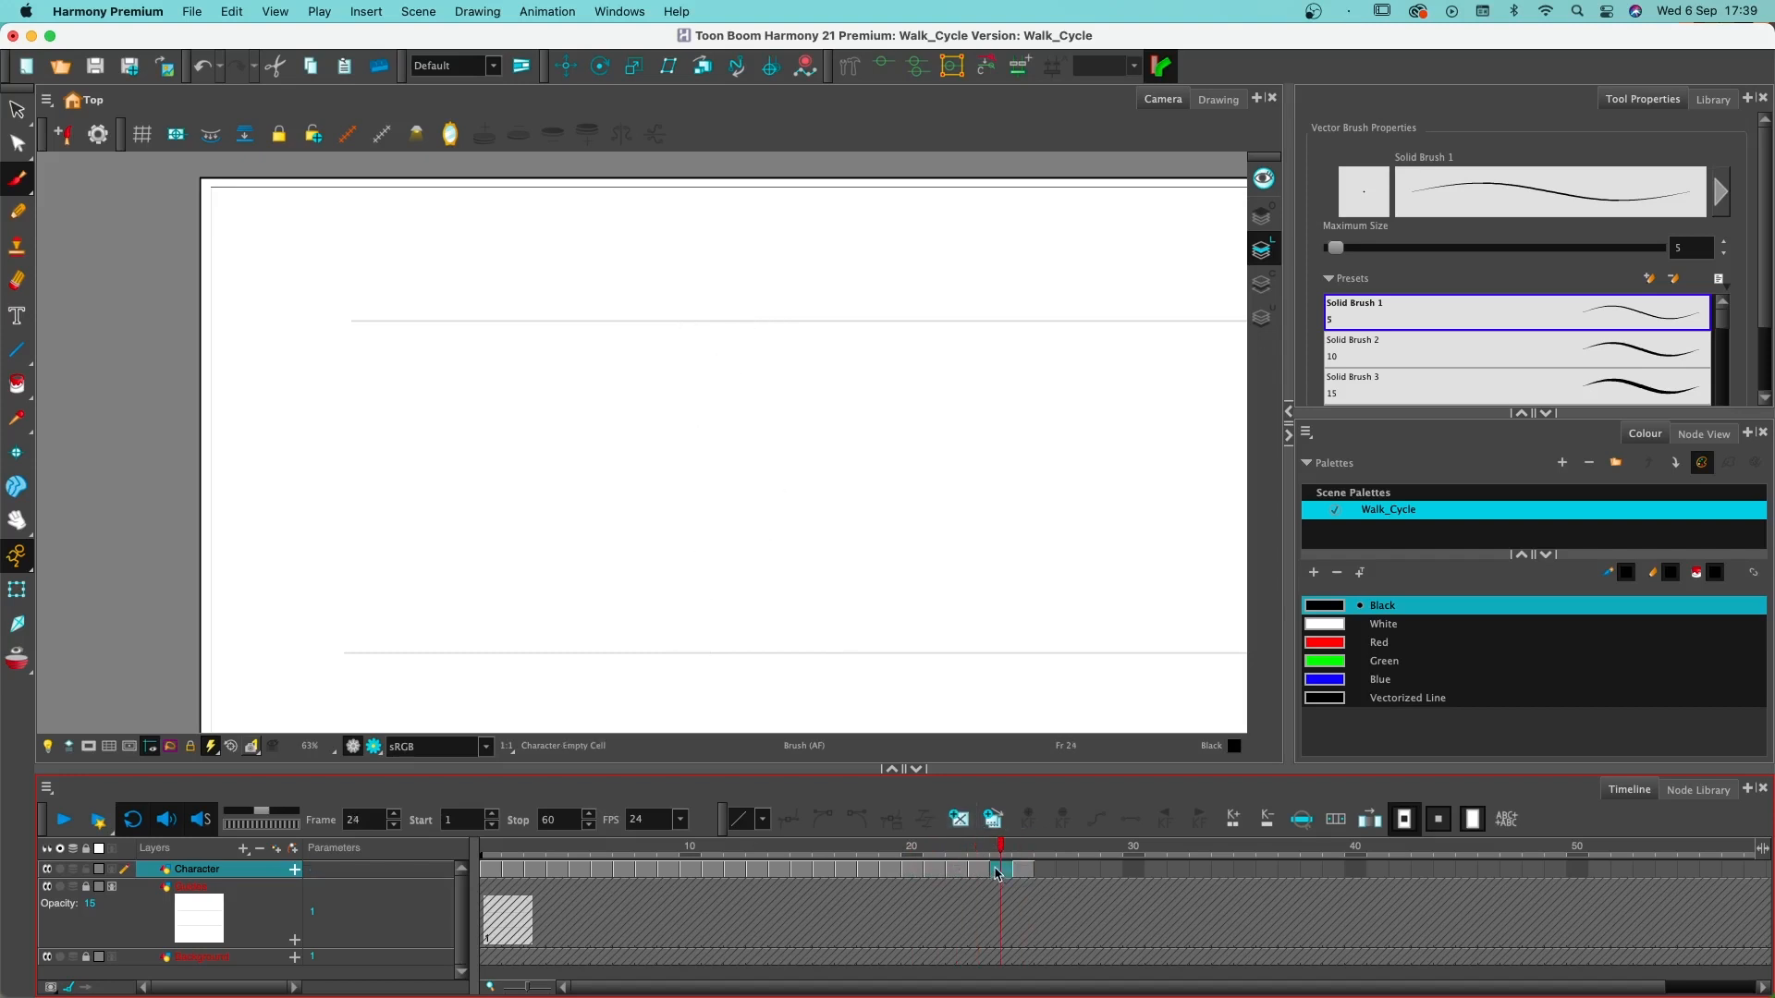
left_click(959, 819)
left_click_drag(1017, 852, 490, 853)
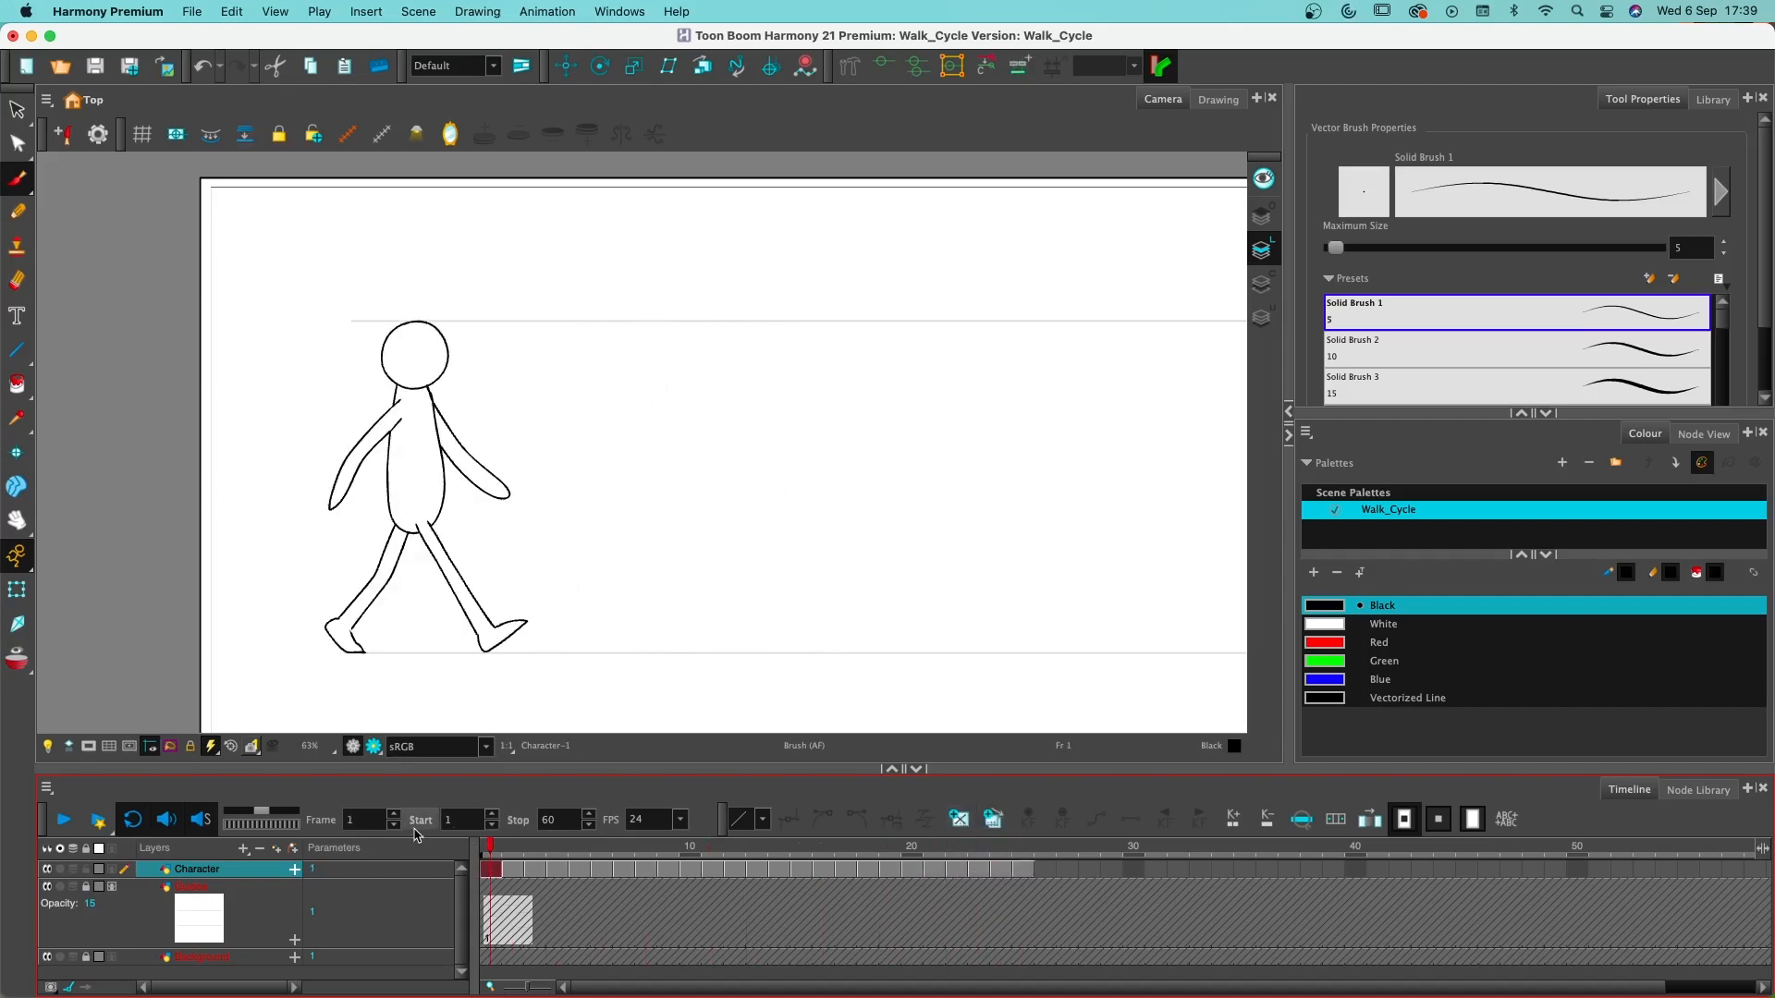
- Play back the spaced-out walk cycle from frame 1 twice to review its timing, stopping playback after each run
left_click(64, 820)
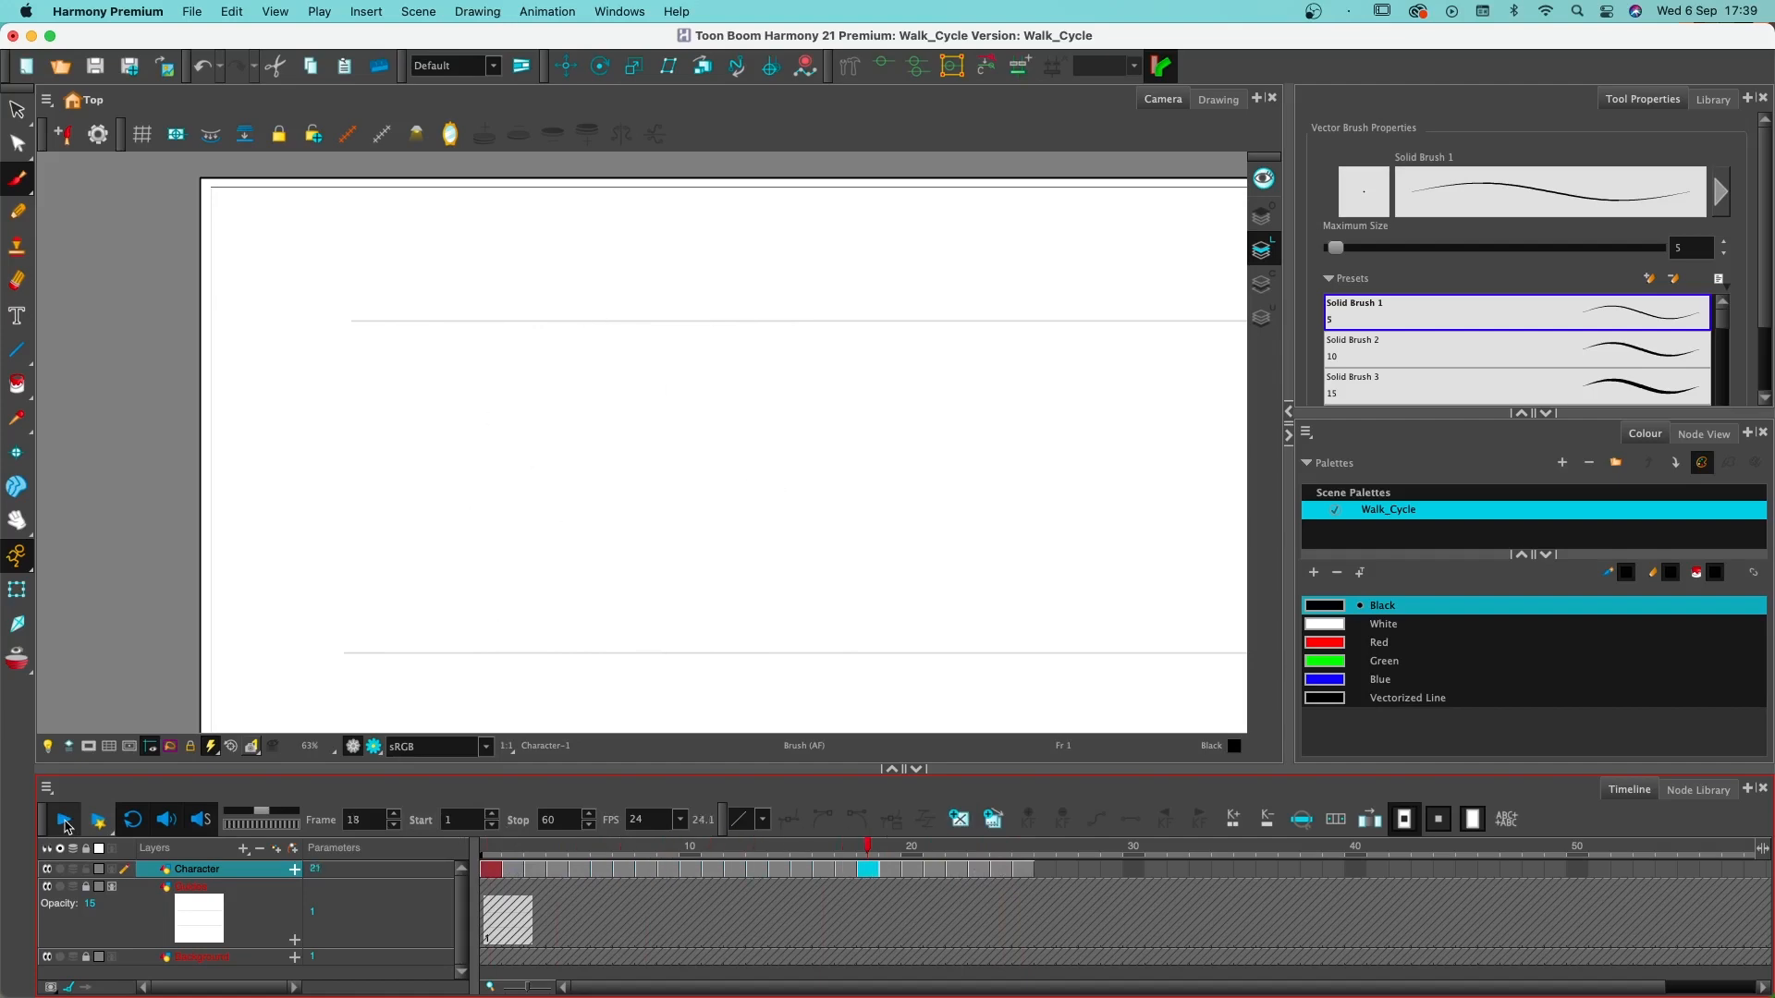
left_click(64, 821)
left_click_drag(568, 851, 490, 849)
left_click(65, 820)
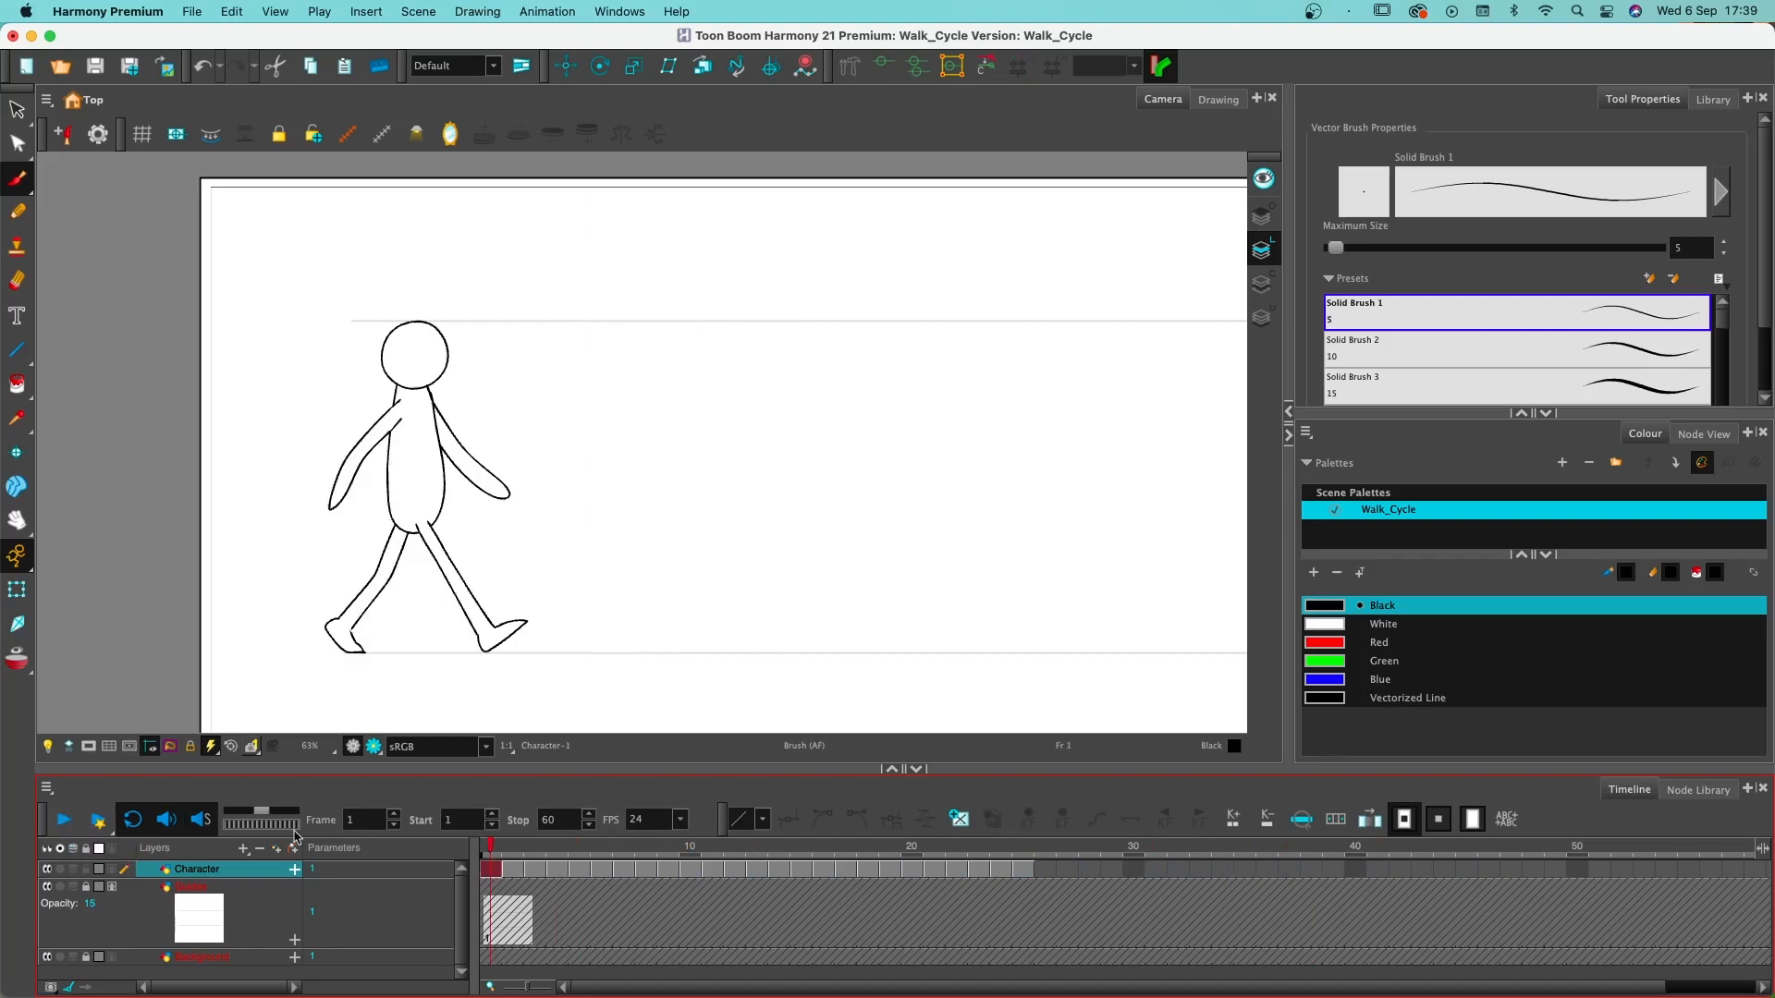
left_click(58, 821)
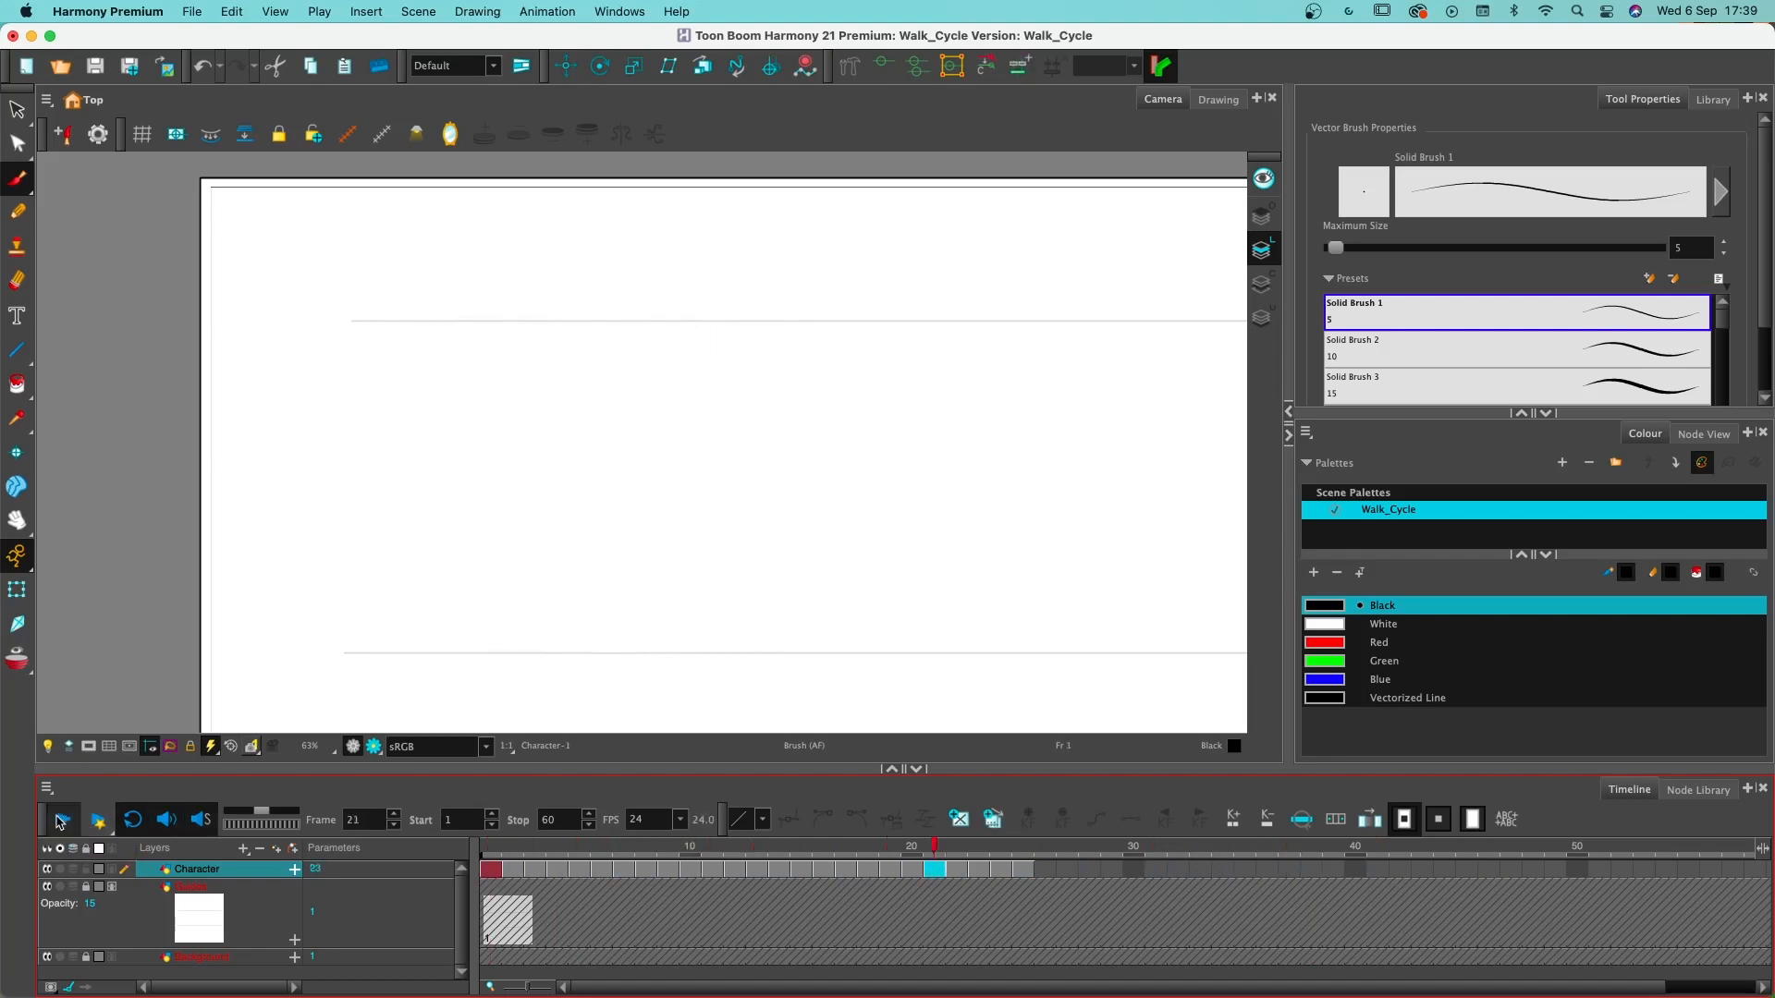
left_click(58, 821)
- Go to frame 2, enable onion skin, and extend its next-drawing range to include the pose on frame 4
left_click_drag(647, 846, 515, 852)
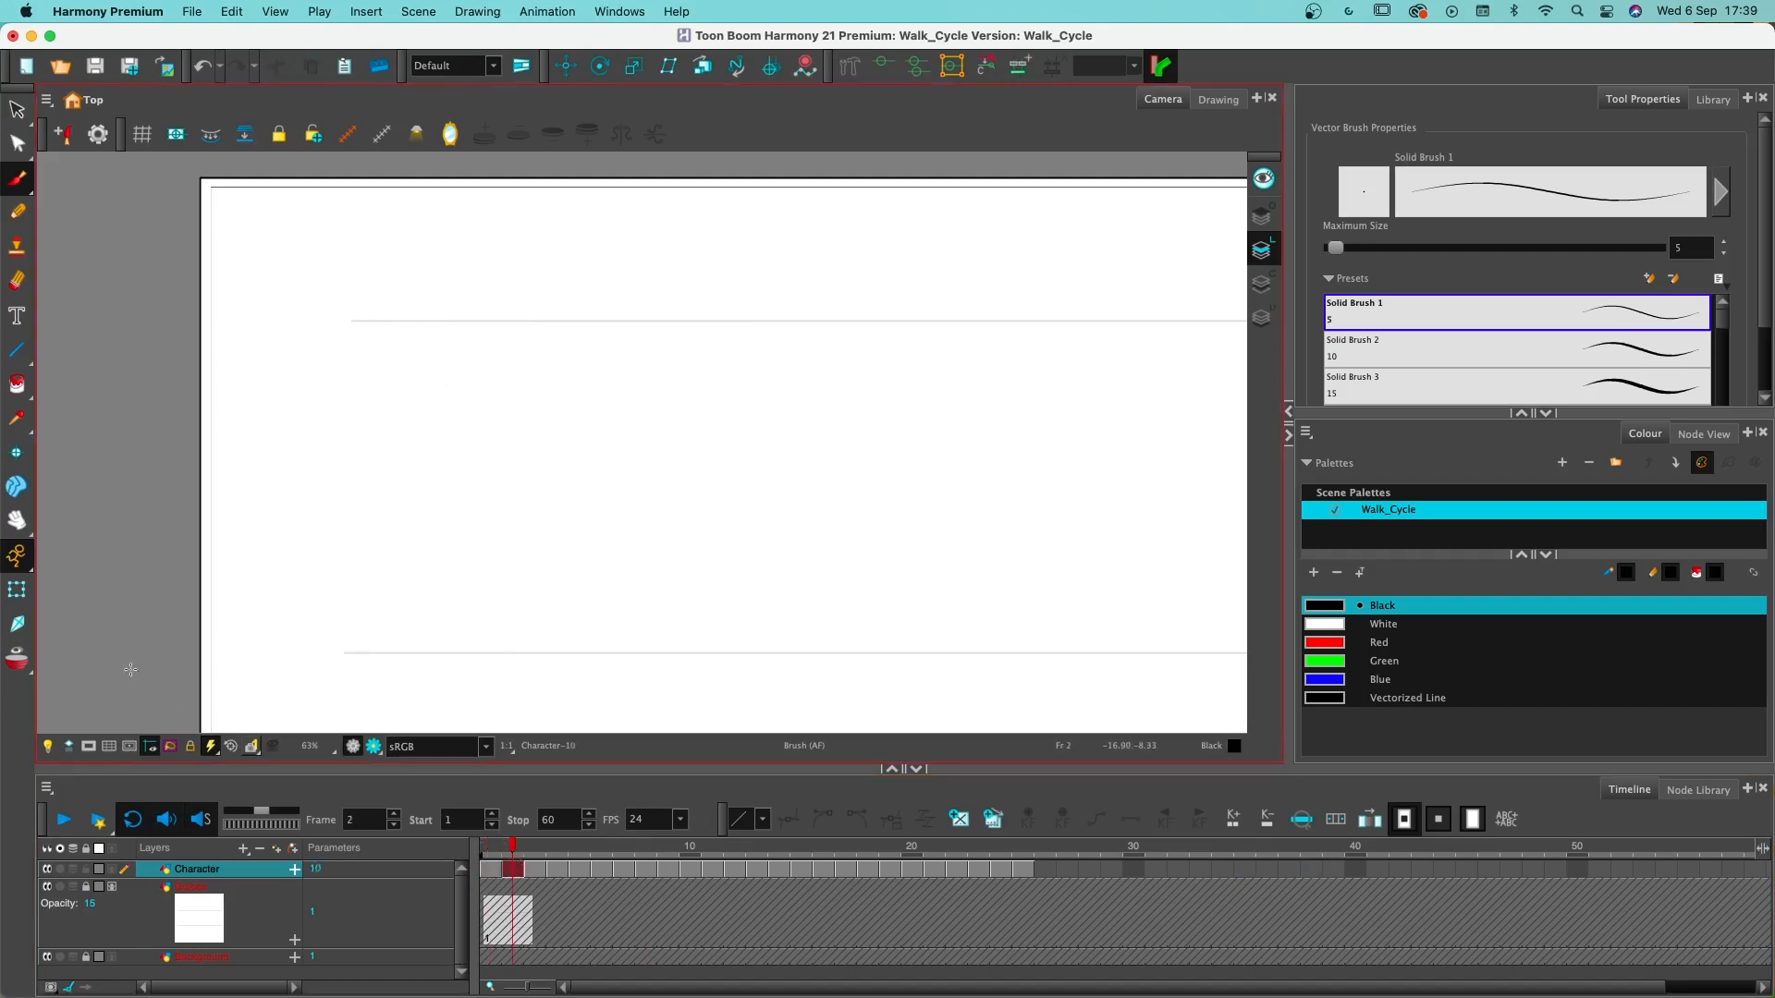
left_click(17, 658)
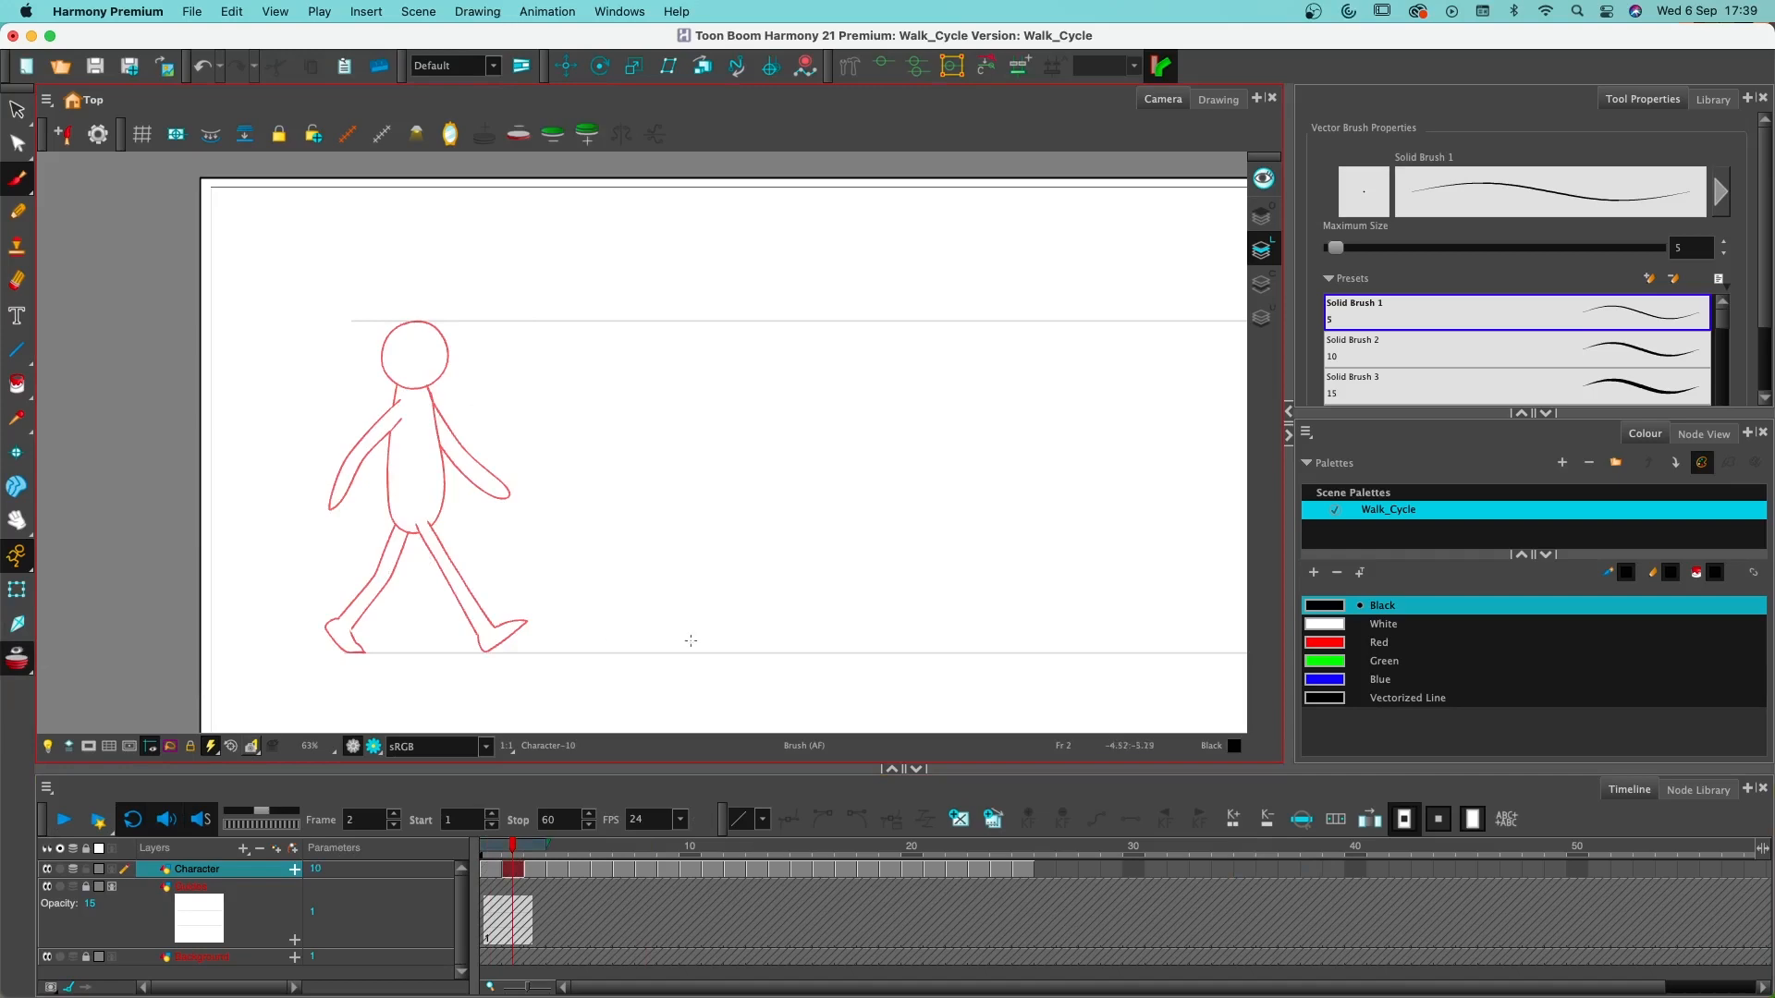
left_click_drag(547, 848, 567, 847)
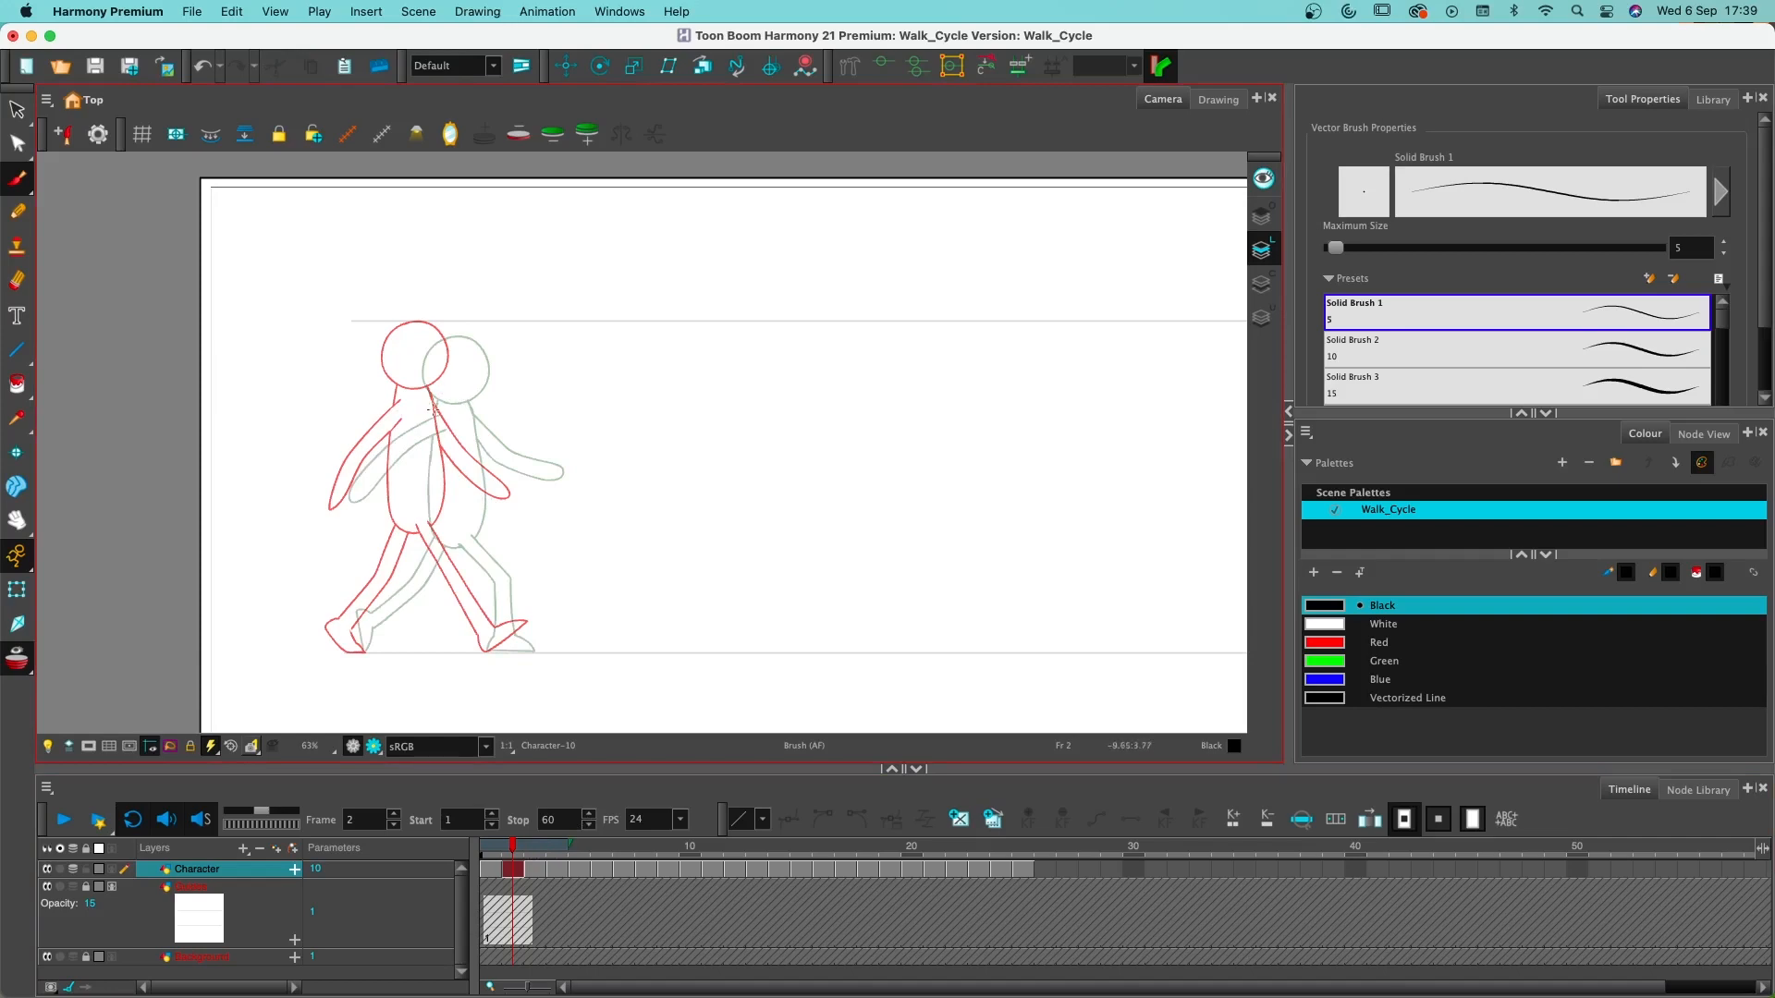
- Copy the whole character drawing from frame 1 and paste it into the empty drawing on frame 2
left_click(486, 873)
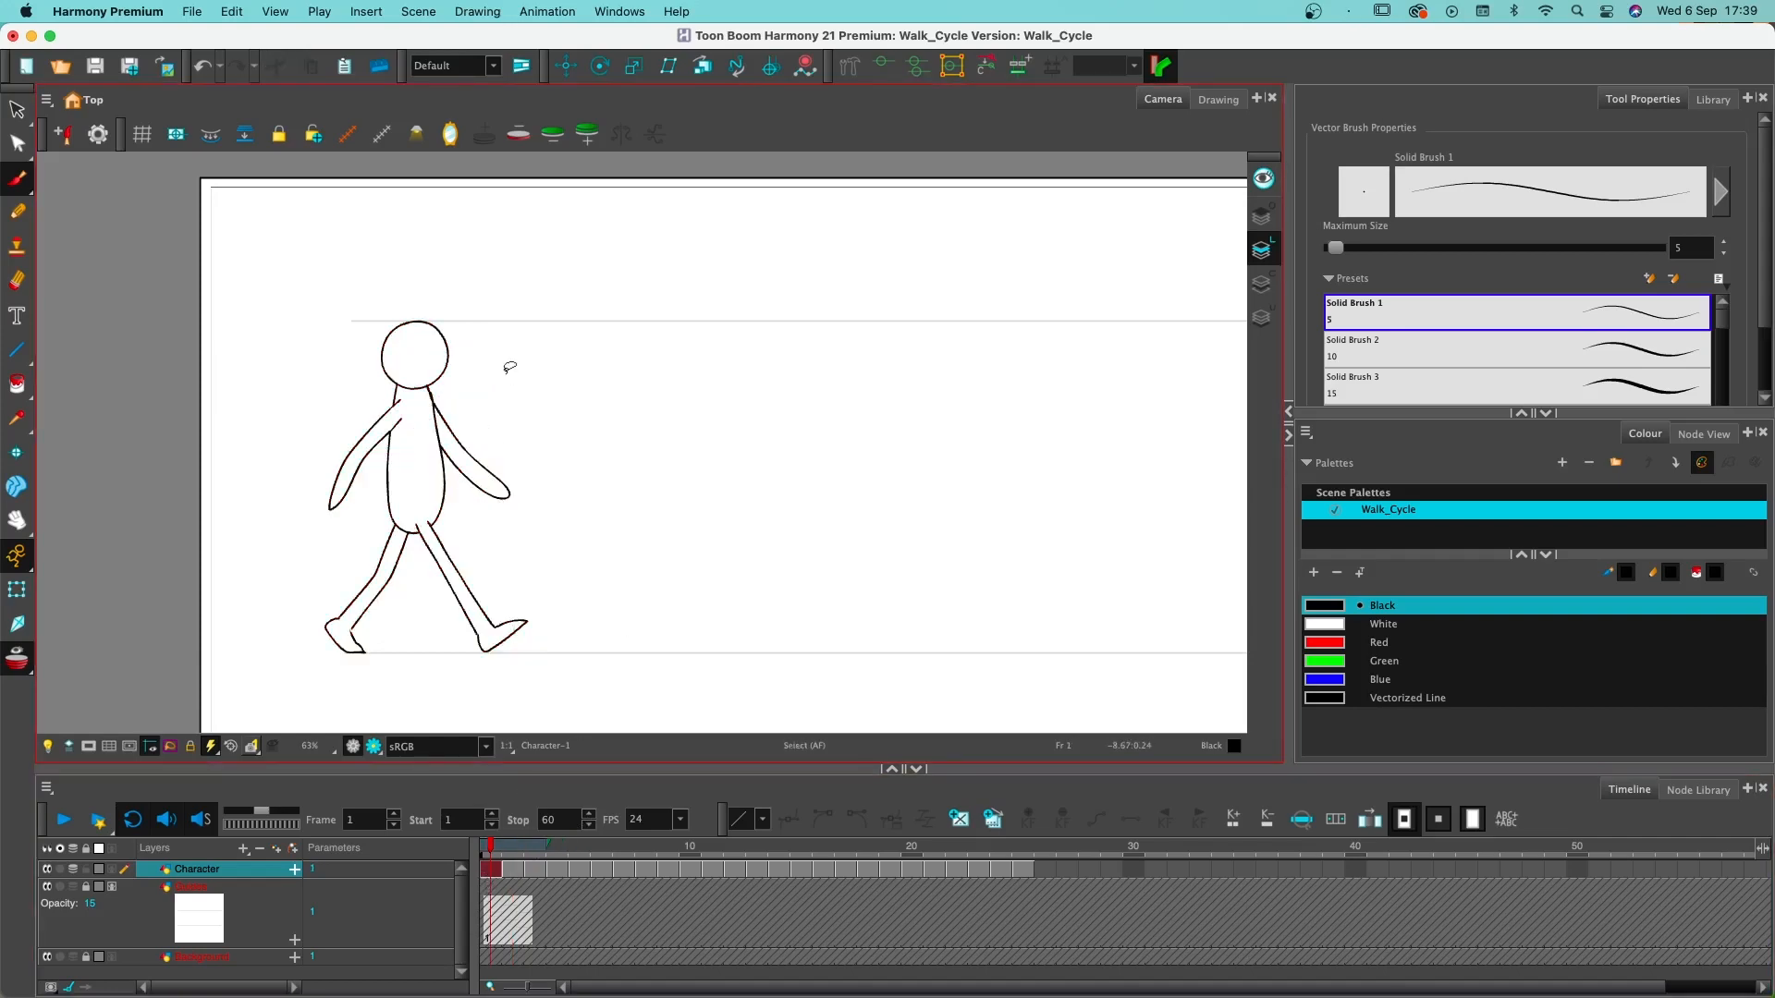
mouse_move(560, 402)
left_mouse_down()
mouse_move(302, 615)
mouse_move(406, 546)
mouse_move(536, 355)
mouse_move(545, 369)
left_mouse_up()
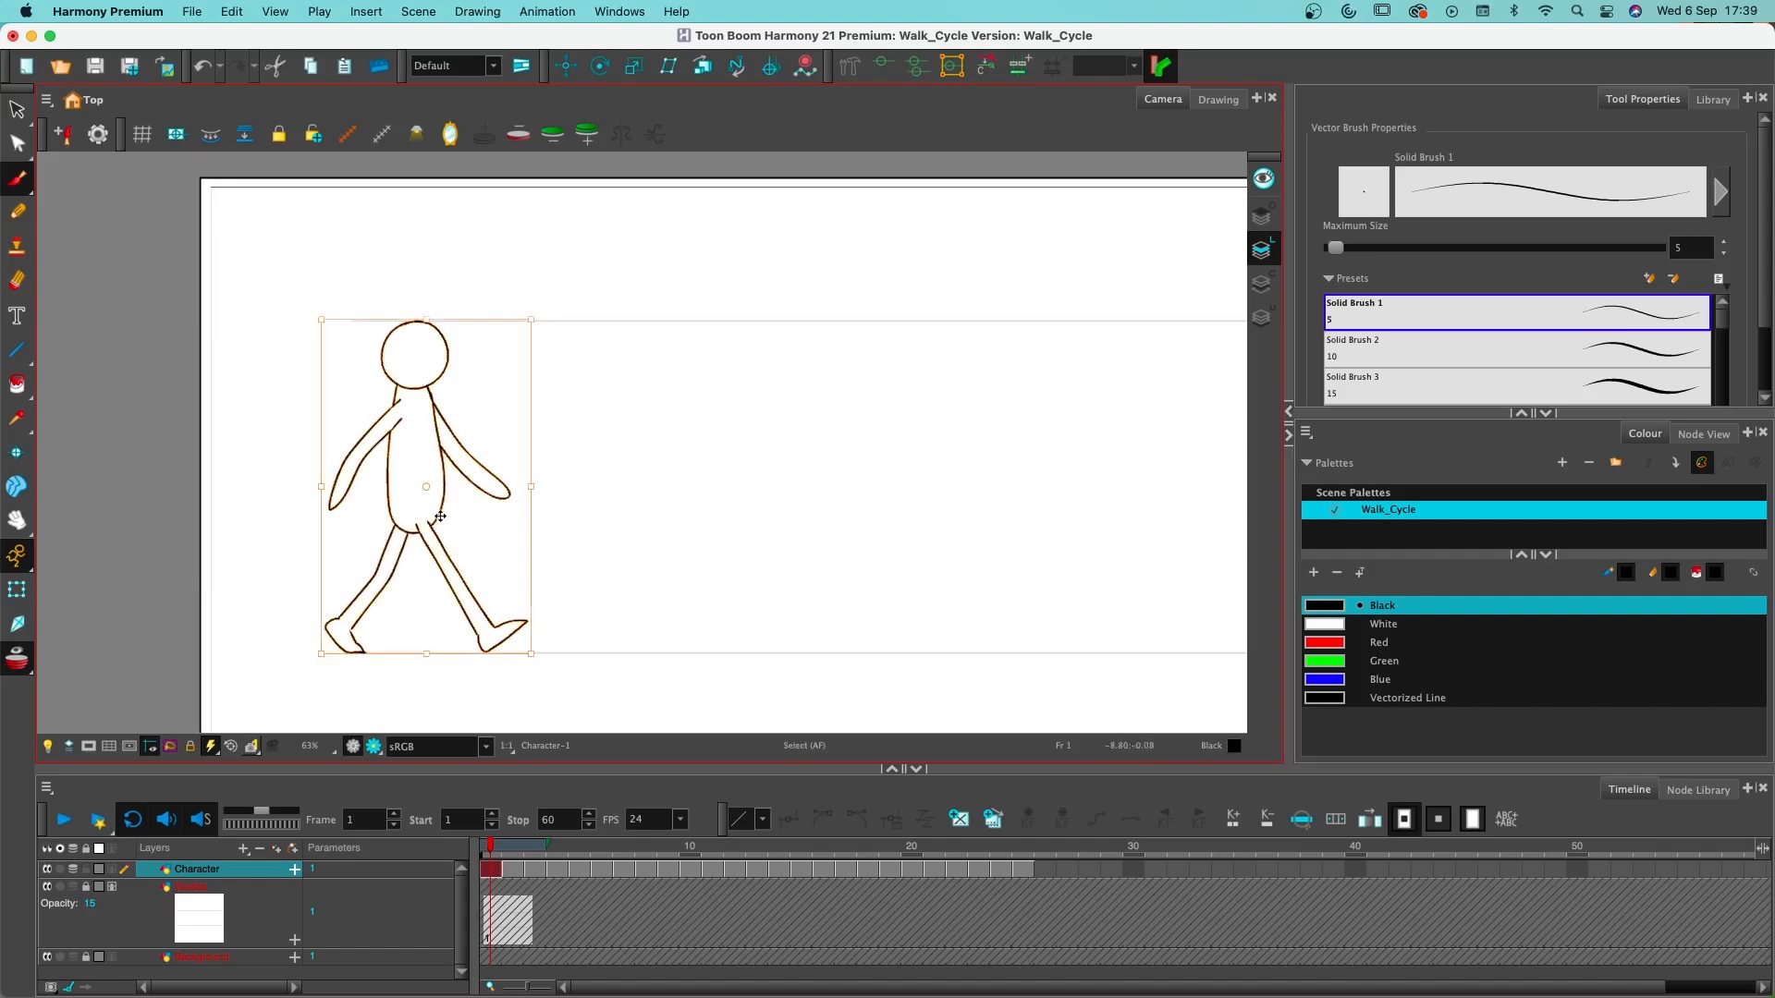
key("alt+b")
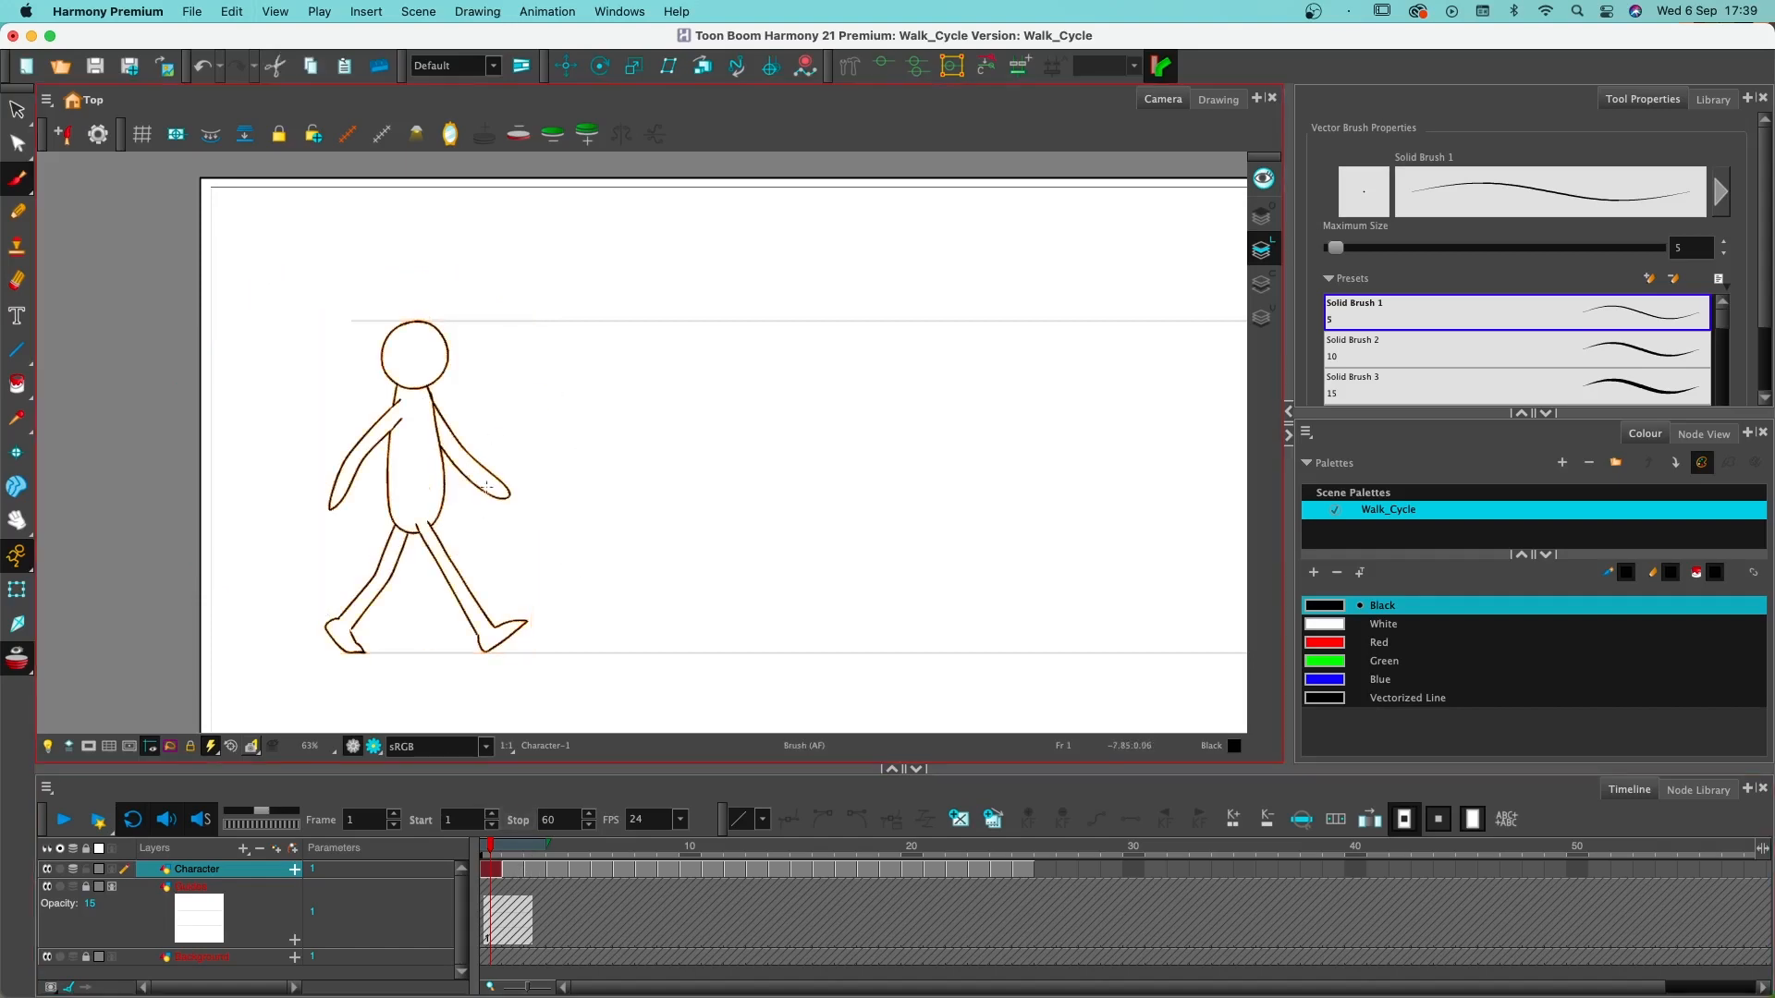
right_click(446, 456)
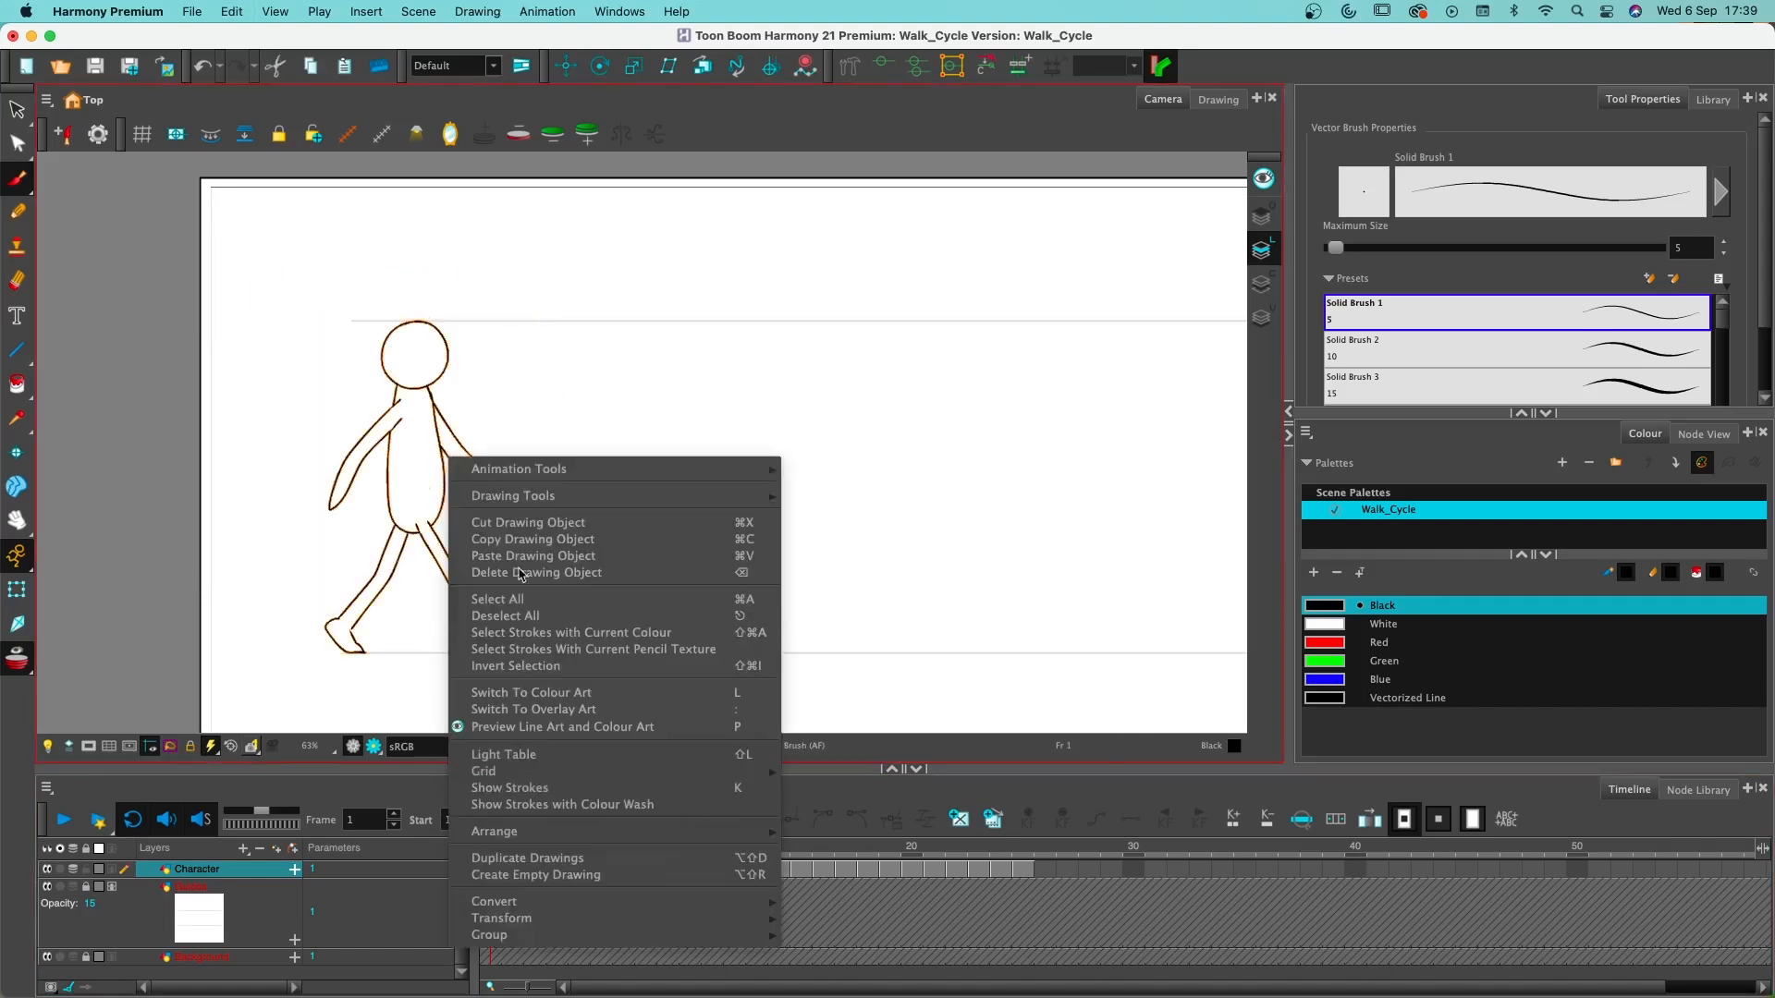
left_click(588, 545)
left_click(511, 870)
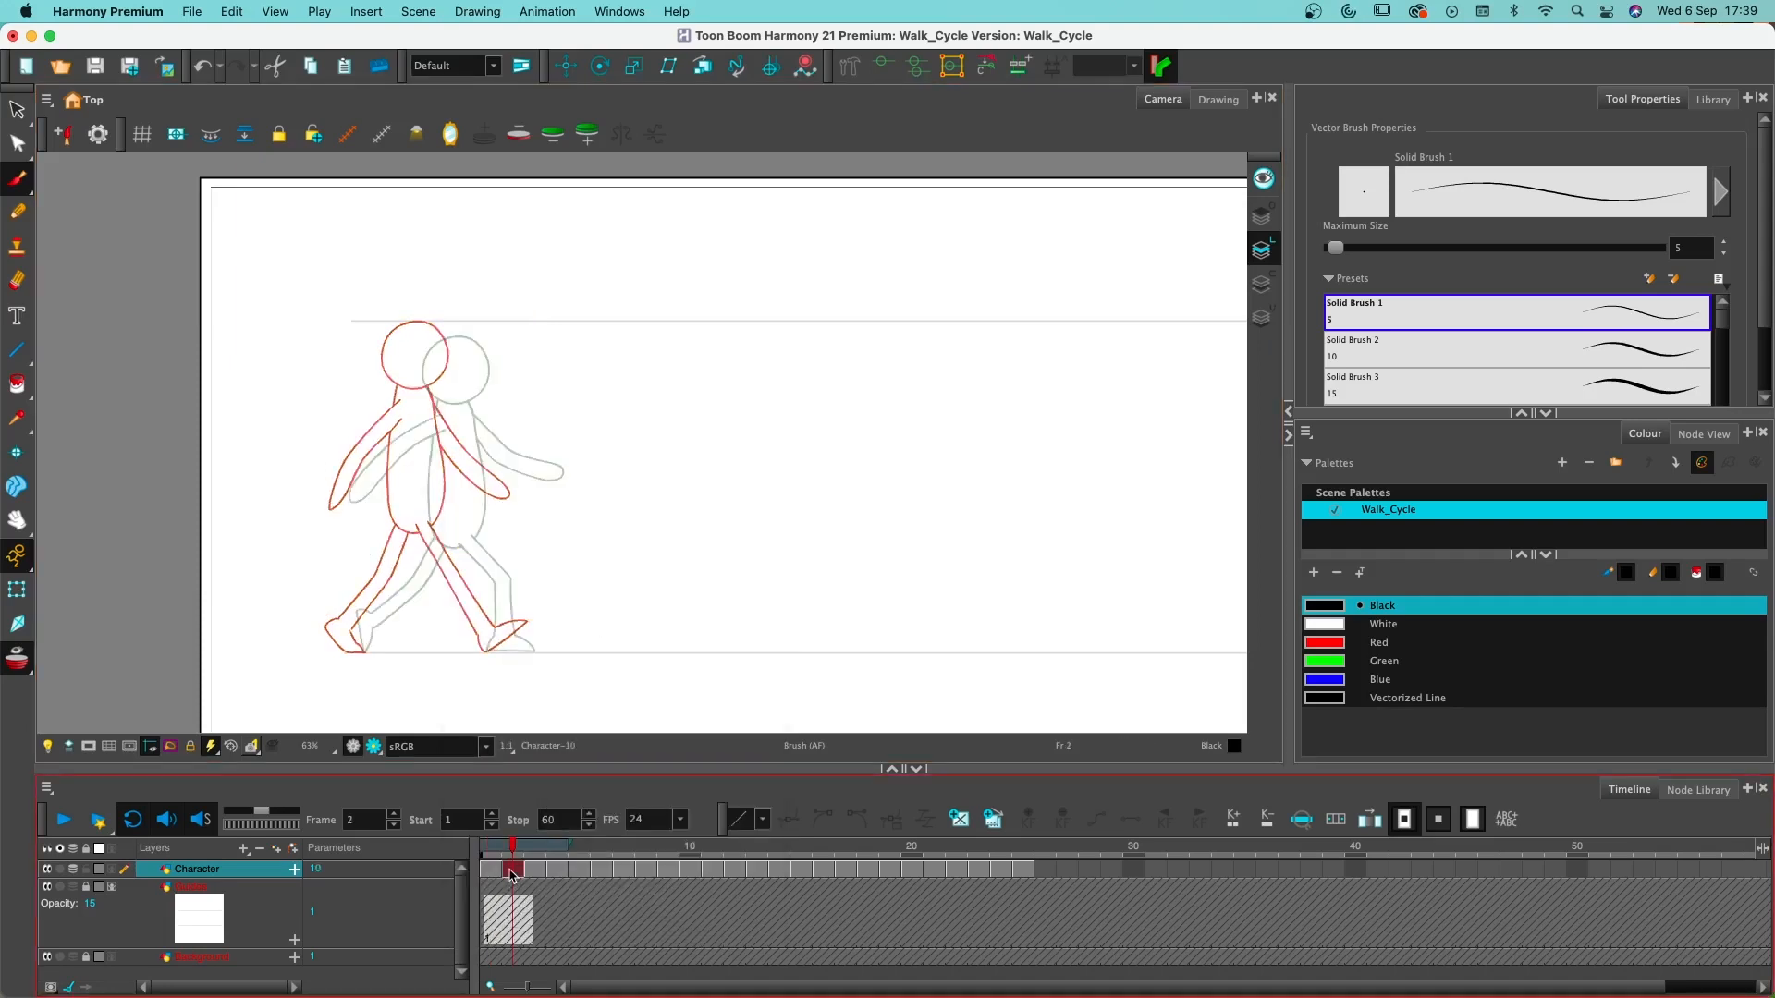
key("super+v")
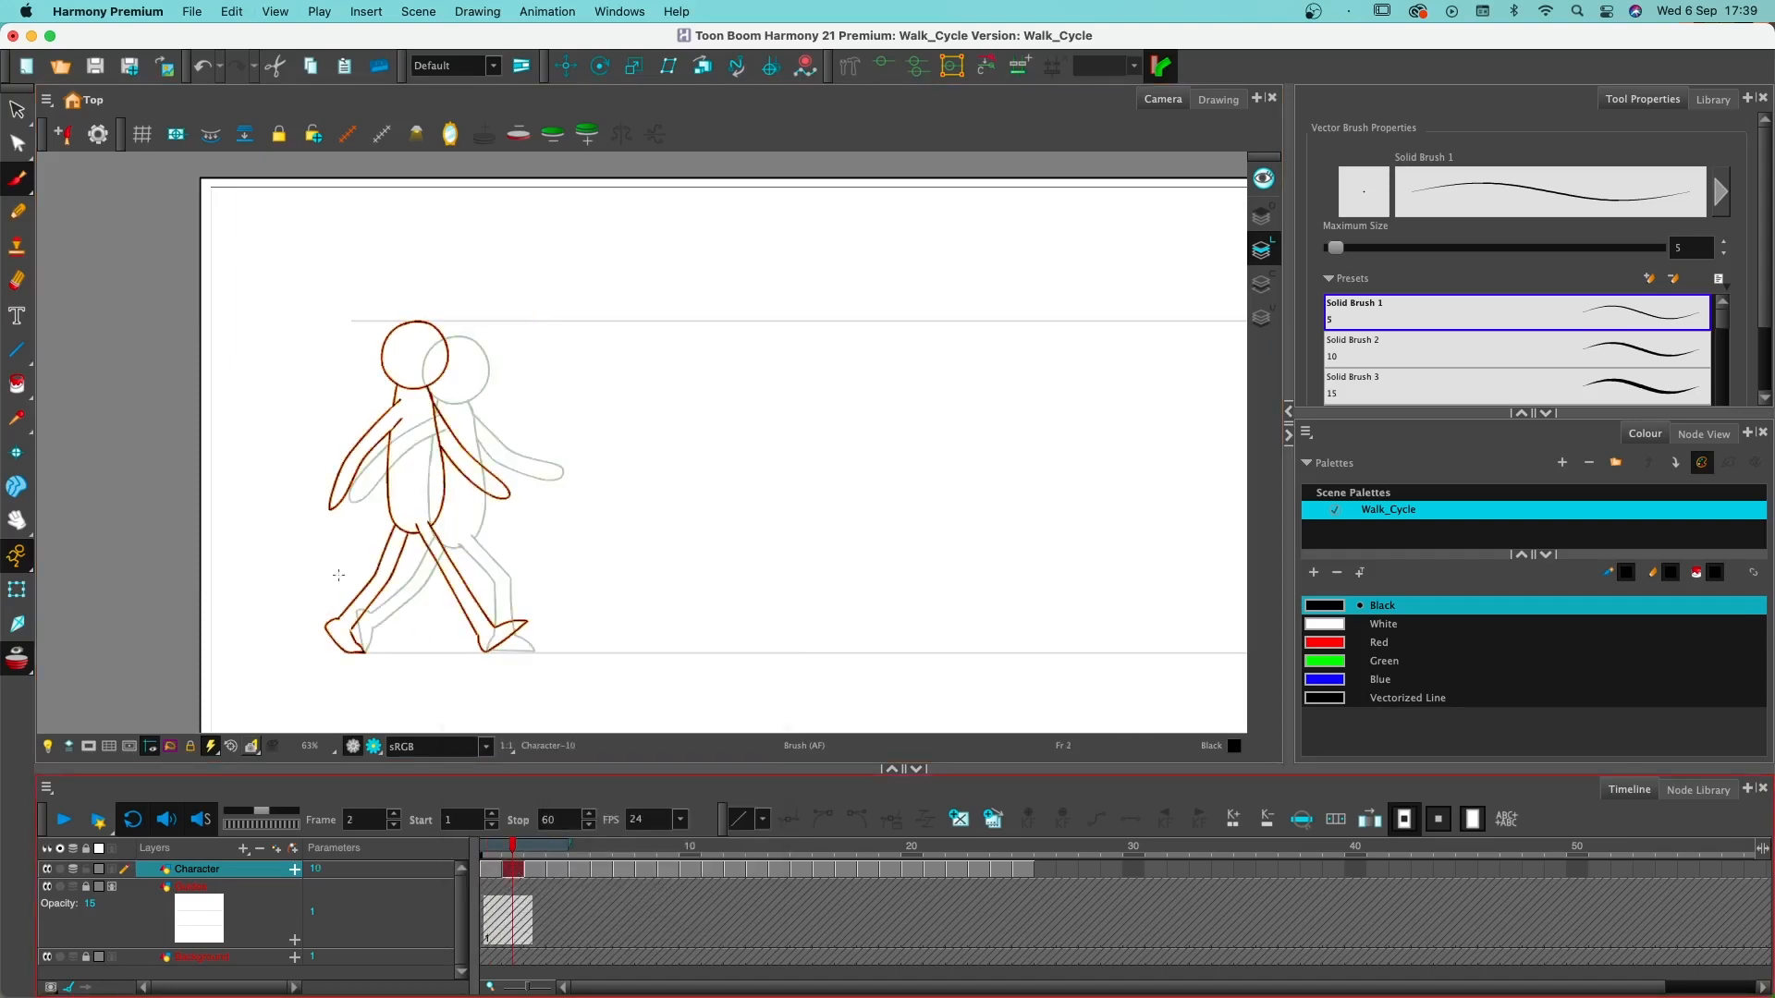
key("super+a")
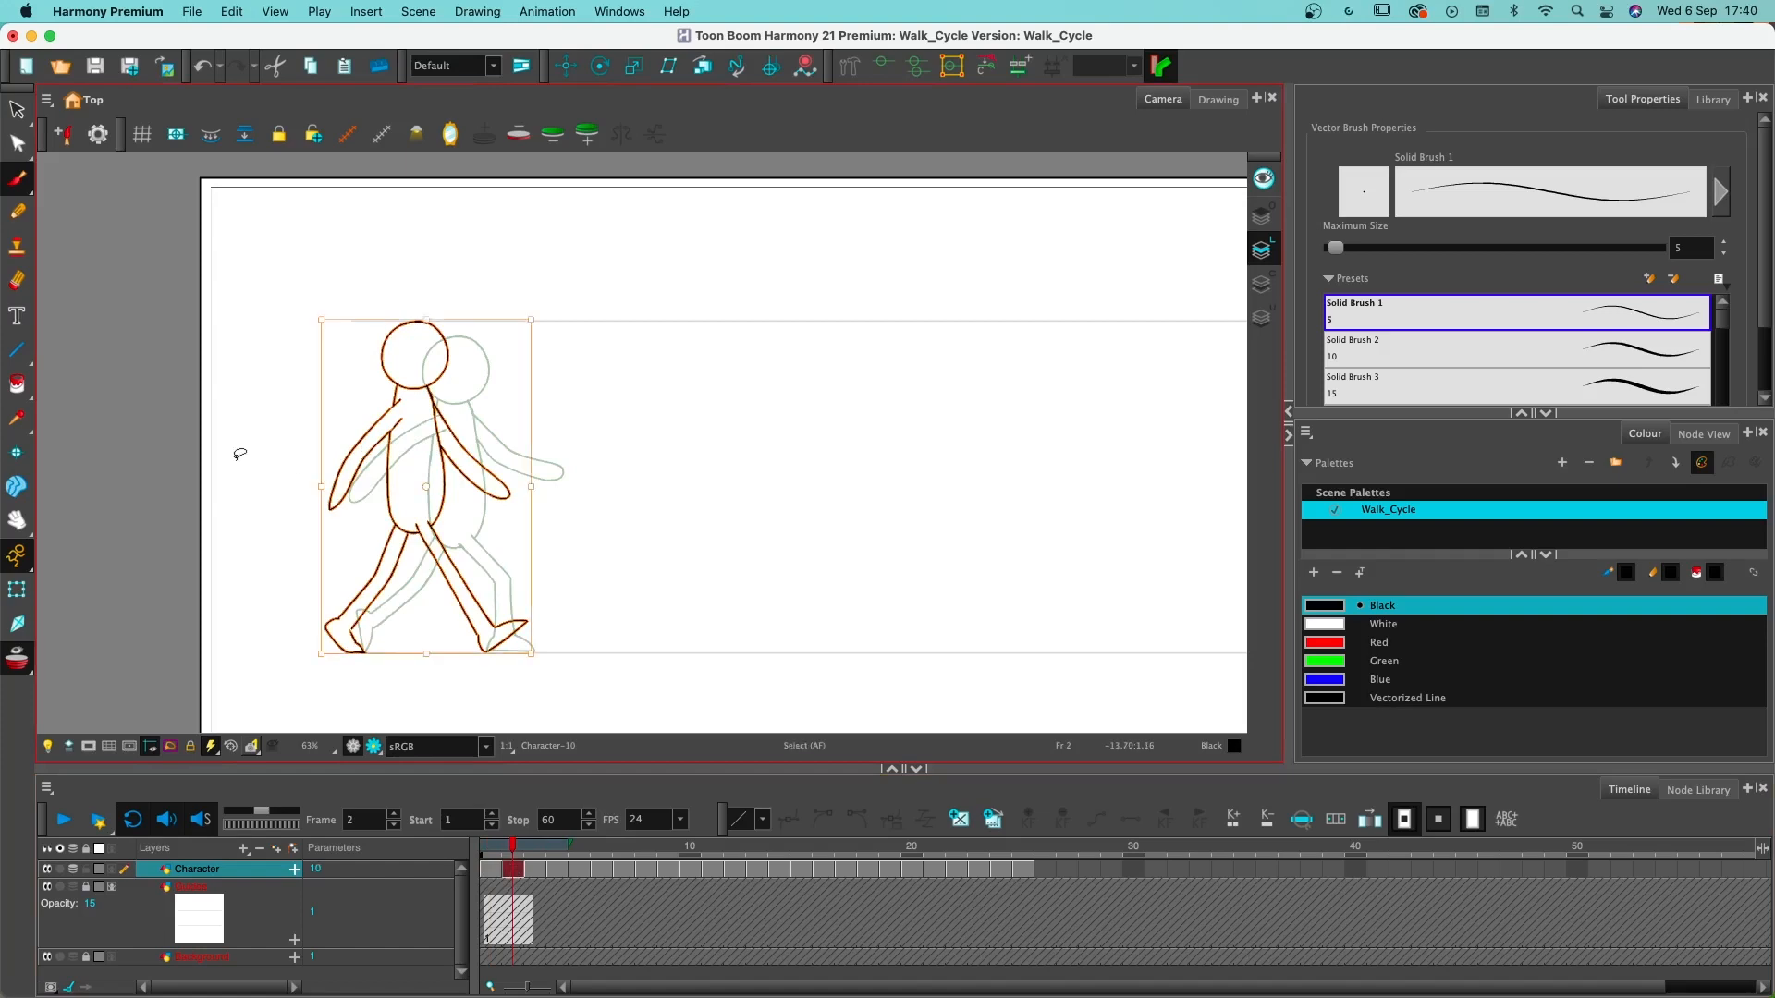
key("Escape")
- Erase the joints at the hips and delete both legs from the copied figure on frame 2
scroll(236, 461, "up", 2)
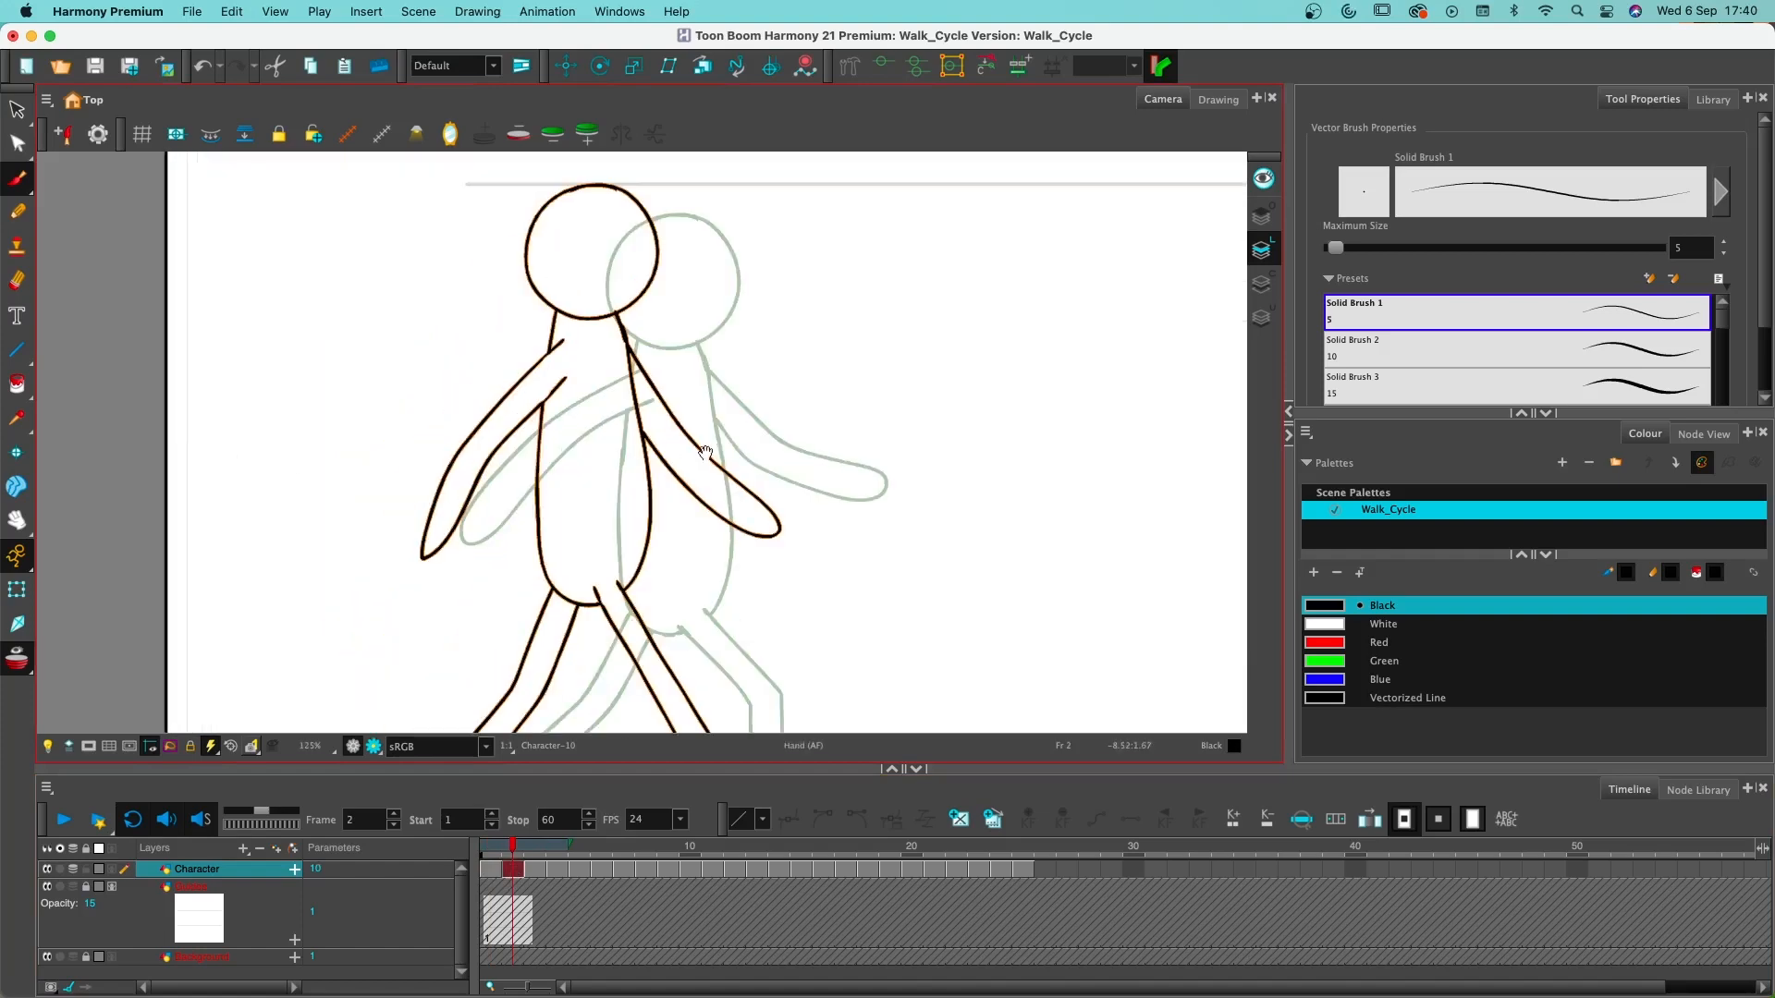
left_click_drag(705, 453, 583, 285)
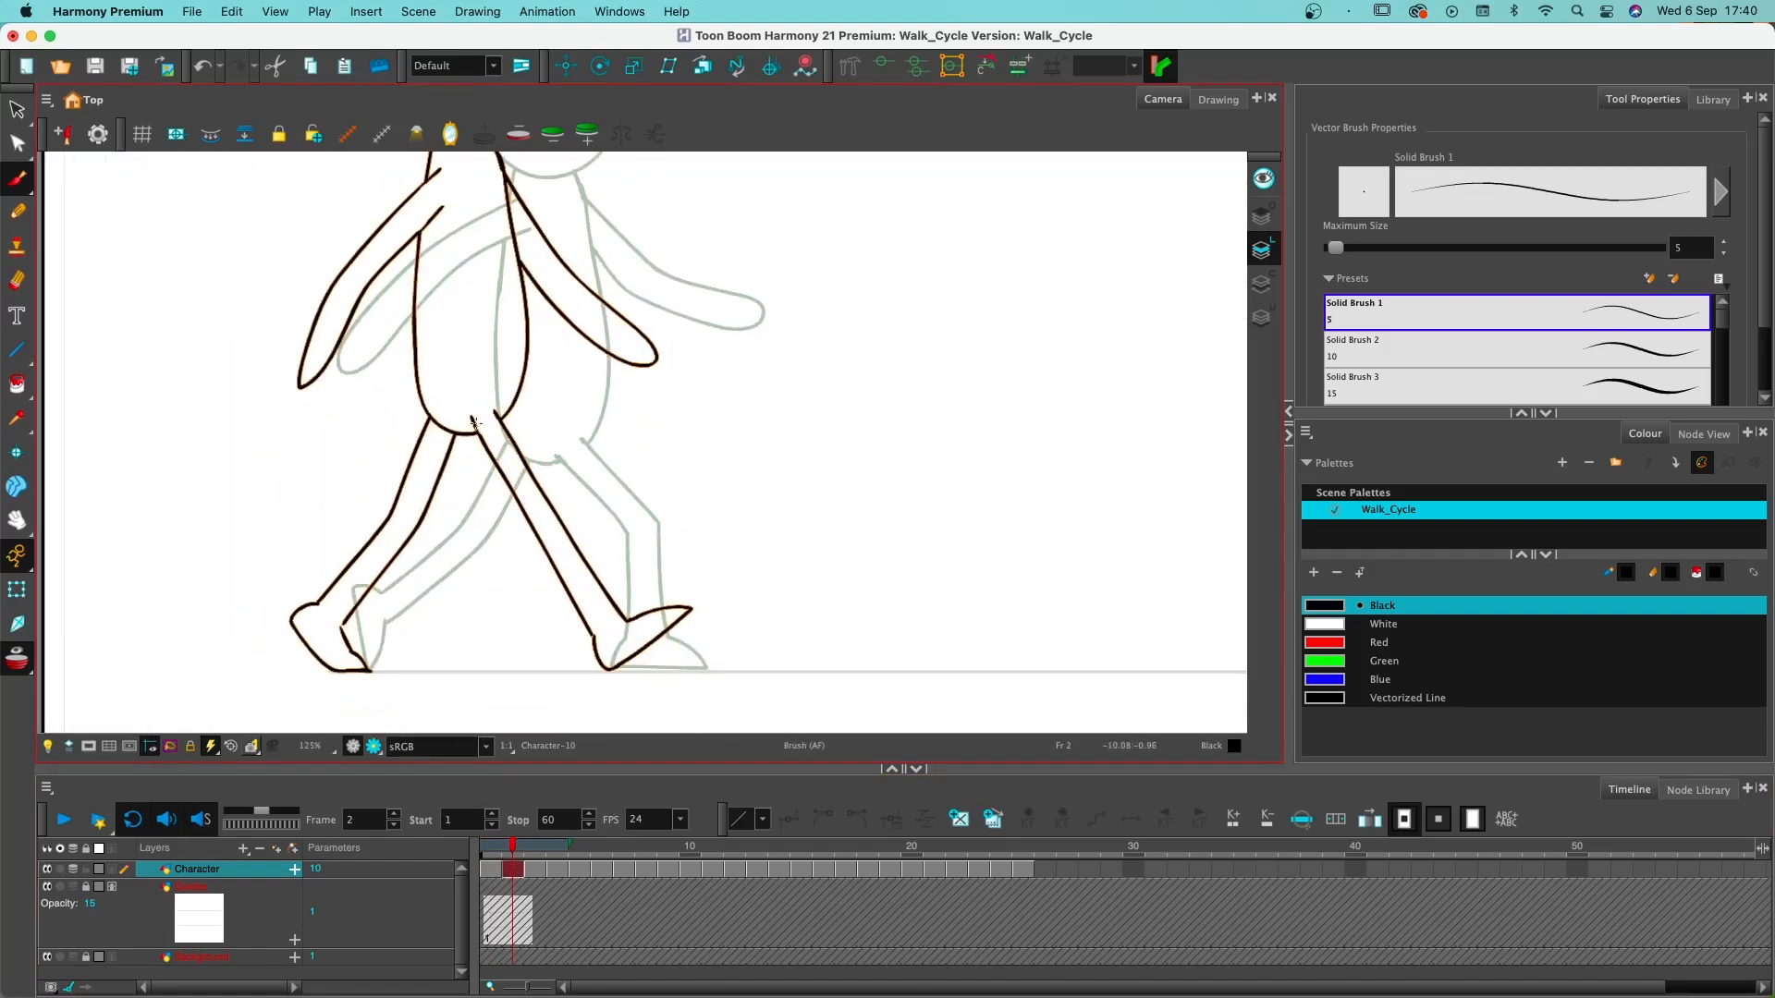
key("alt+e")
left_click_drag(471, 412, 485, 440)
mouse_move(496, 411)
left_mouse_down()
mouse_move(497, 585)
mouse_move(747, 647)
mouse_move(551, 479)
left_mouse_up()
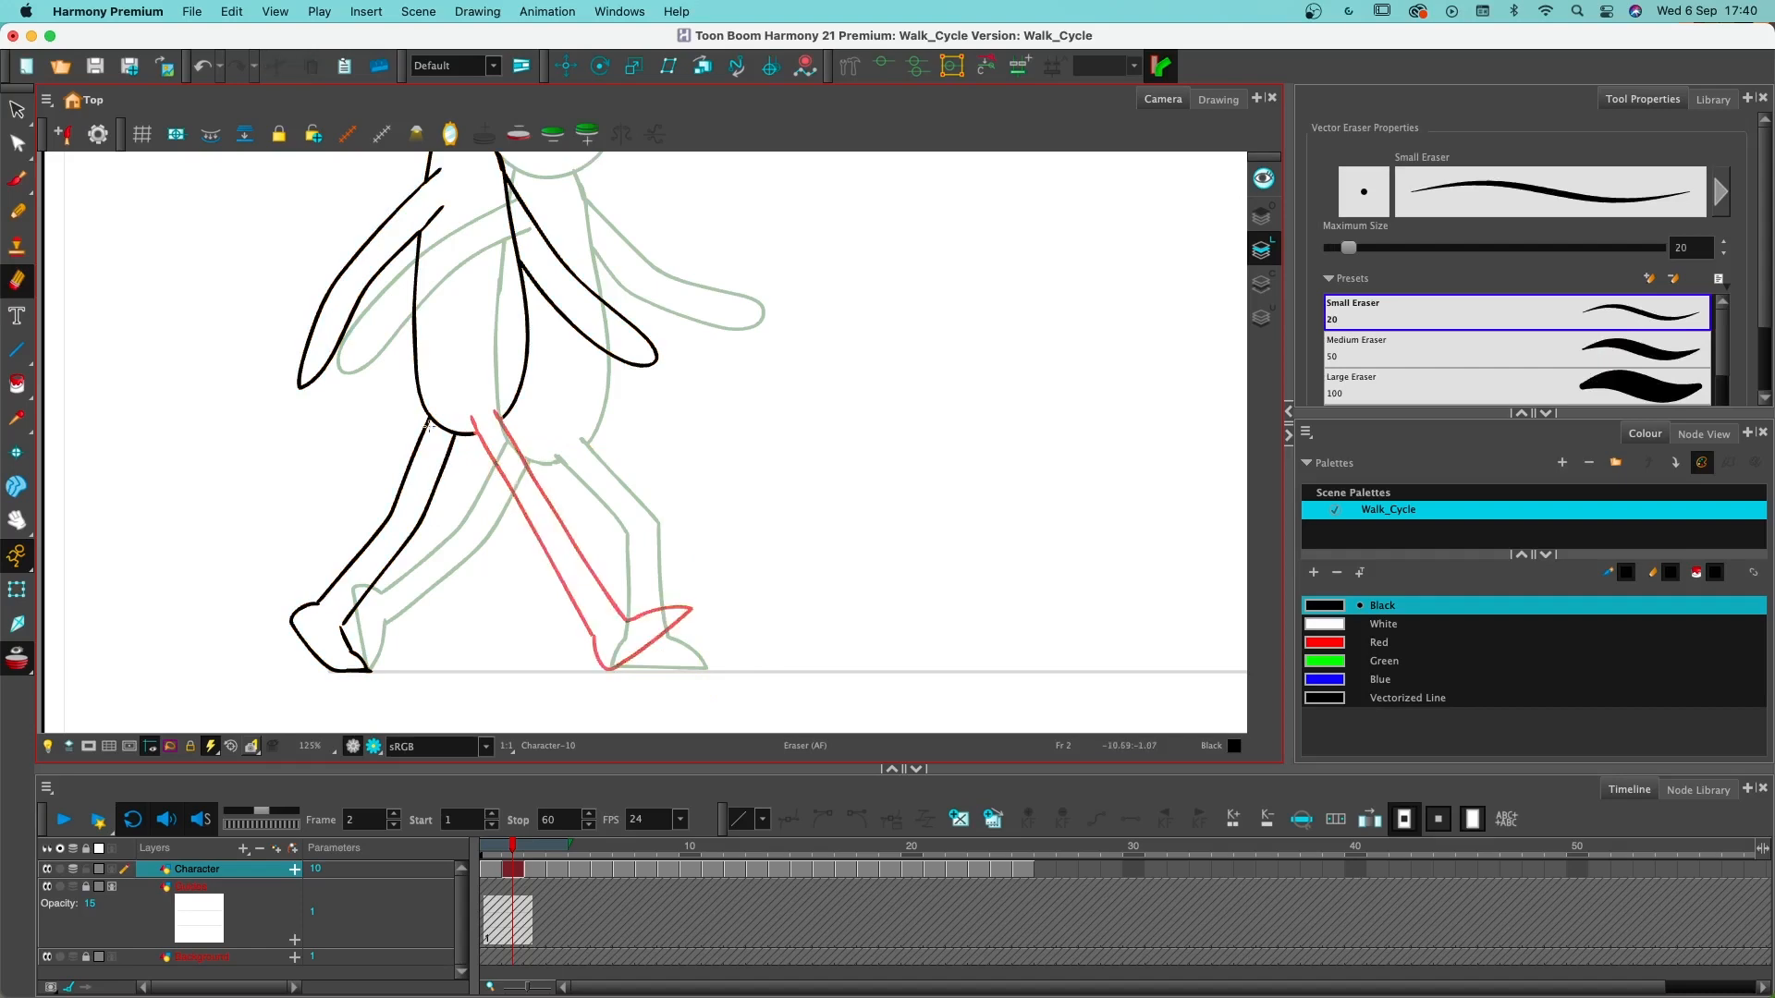
mouse_move(427, 425)
left_mouse_down()
mouse_move(458, 443)
mouse_move(372, 463)
mouse_move(462, 471)
left_mouse_up()
key("Delete")
- Separate both arms from the torso on frame 2 and delete them, leaving only the head and torso
mouse_move(515, 197)
left_mouse_down()
mouse_move(536, 289)
mouse_move(576, 275)
mouse_move(582, 249)
mouse_move(584, 451)
left_mouse_up()
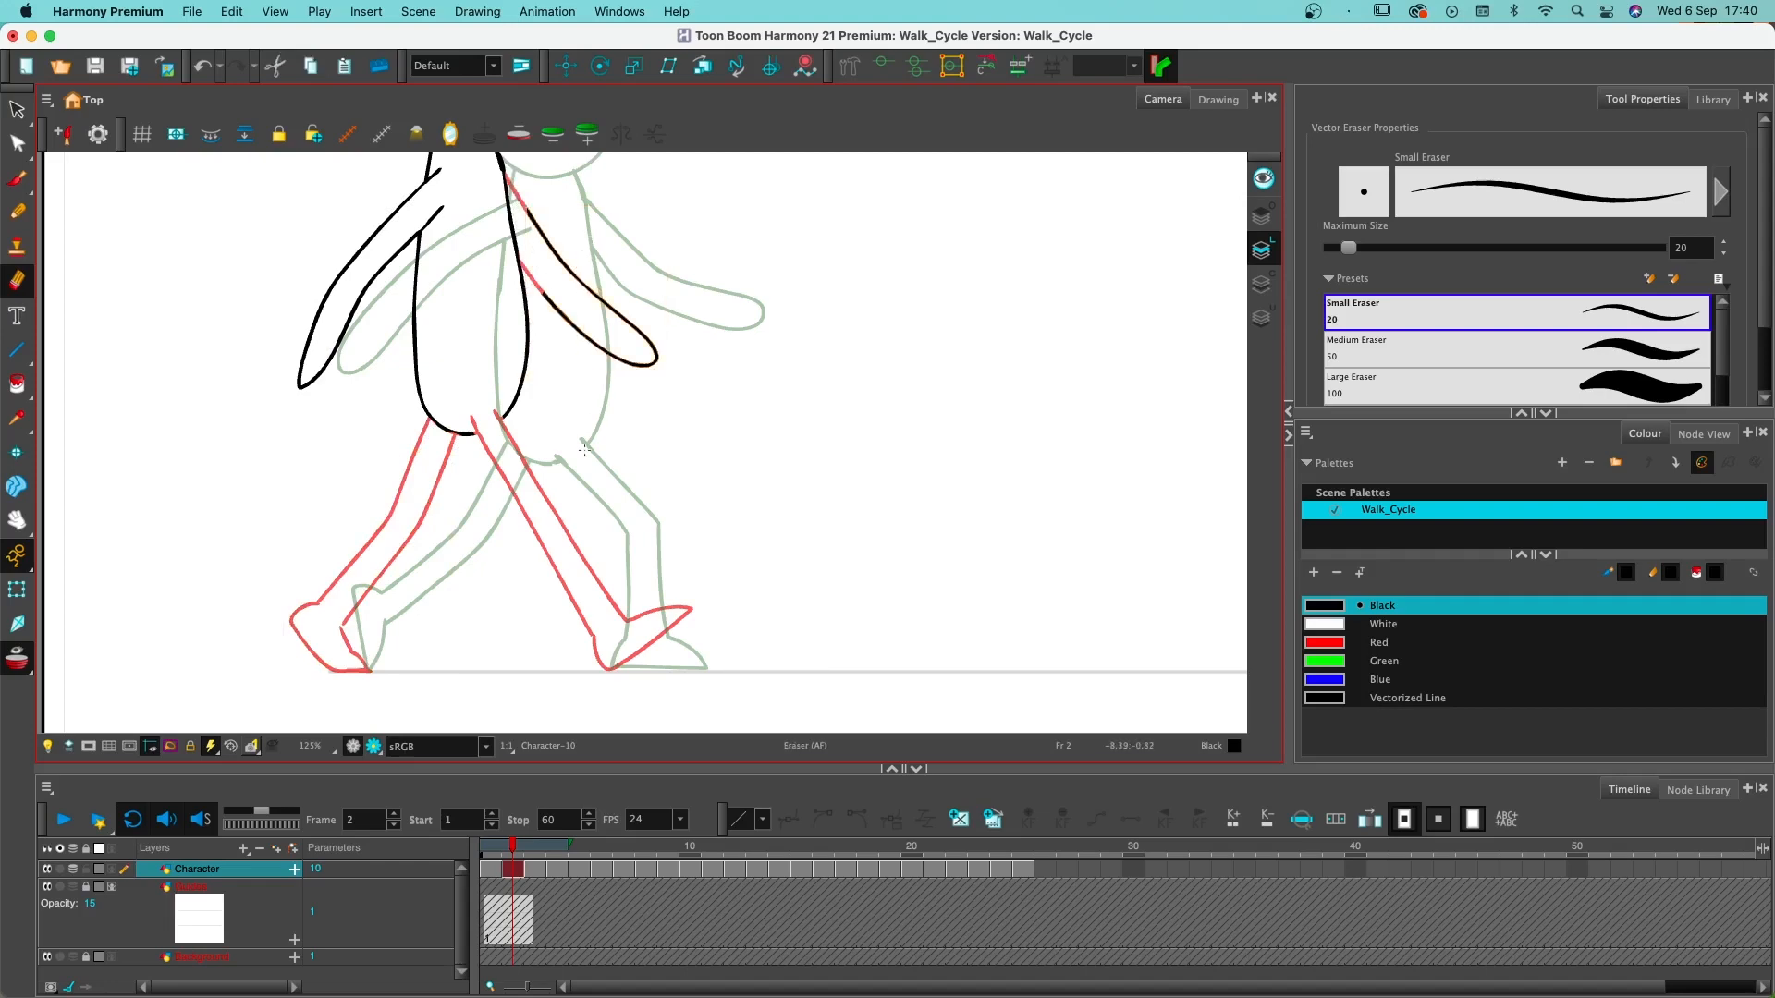
key("Delete")
mouse_move(441, 172)
left_mouse_down()
mouse_move(429, 232)
mouse_move(439, 176)
mouse_move(409, 196)
mouse_move(403, 249)
left_mouse_up()
key("ctrl+a")
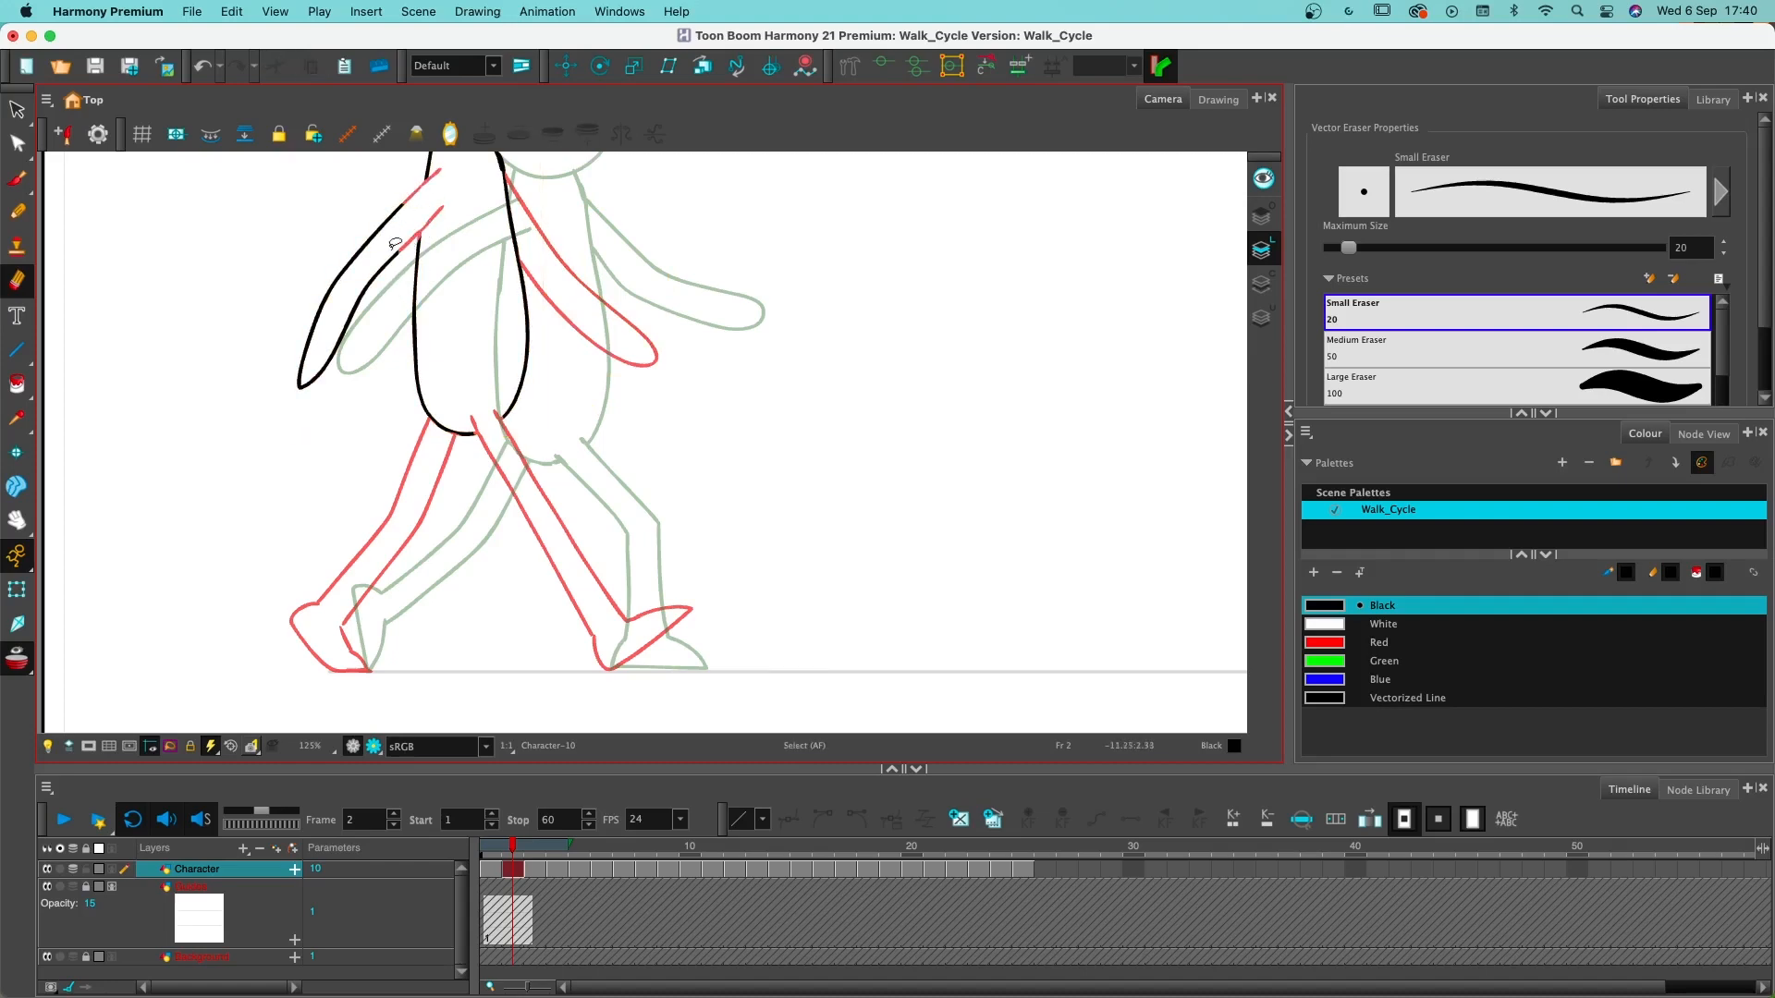
left_click(394, 251, "super")
key("Delete")
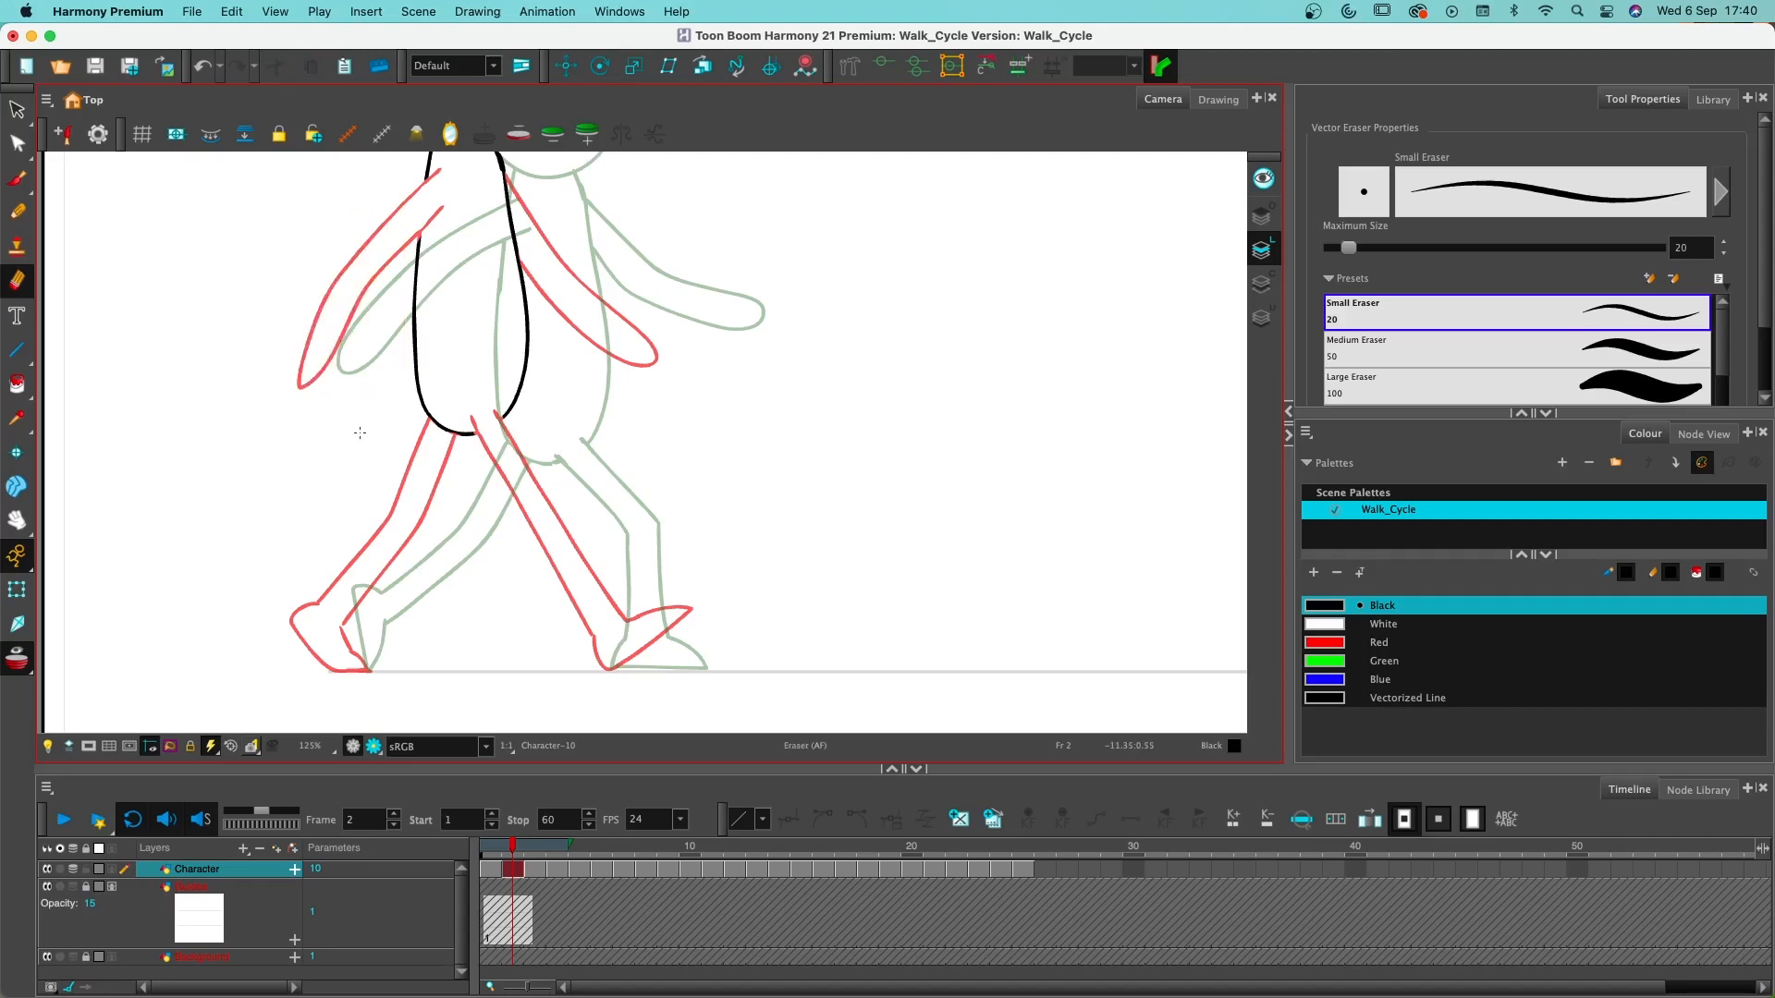
- Clean up the torso outline on frame 2, redrawing the gaps at the shoulder and hip with the brush
scroll(744, 385, "up", 5)
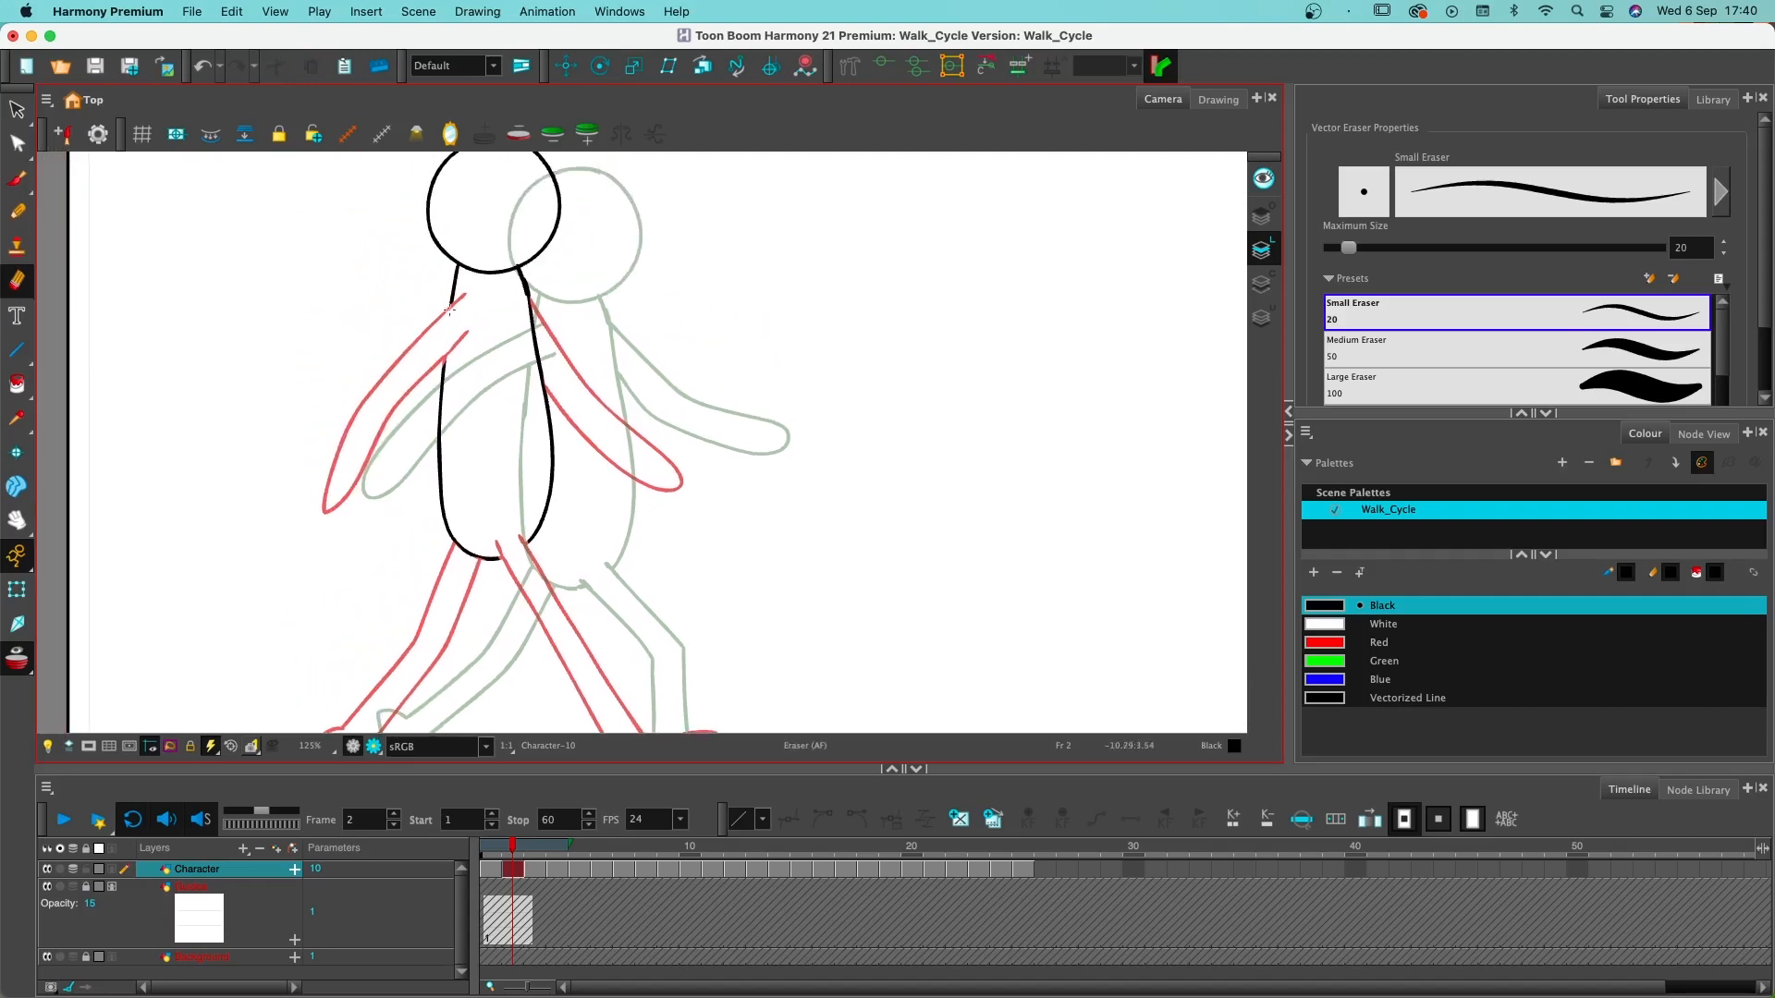
left_click_drag(451, 299, 449, 336)
key("super+z")
key("alt+b")
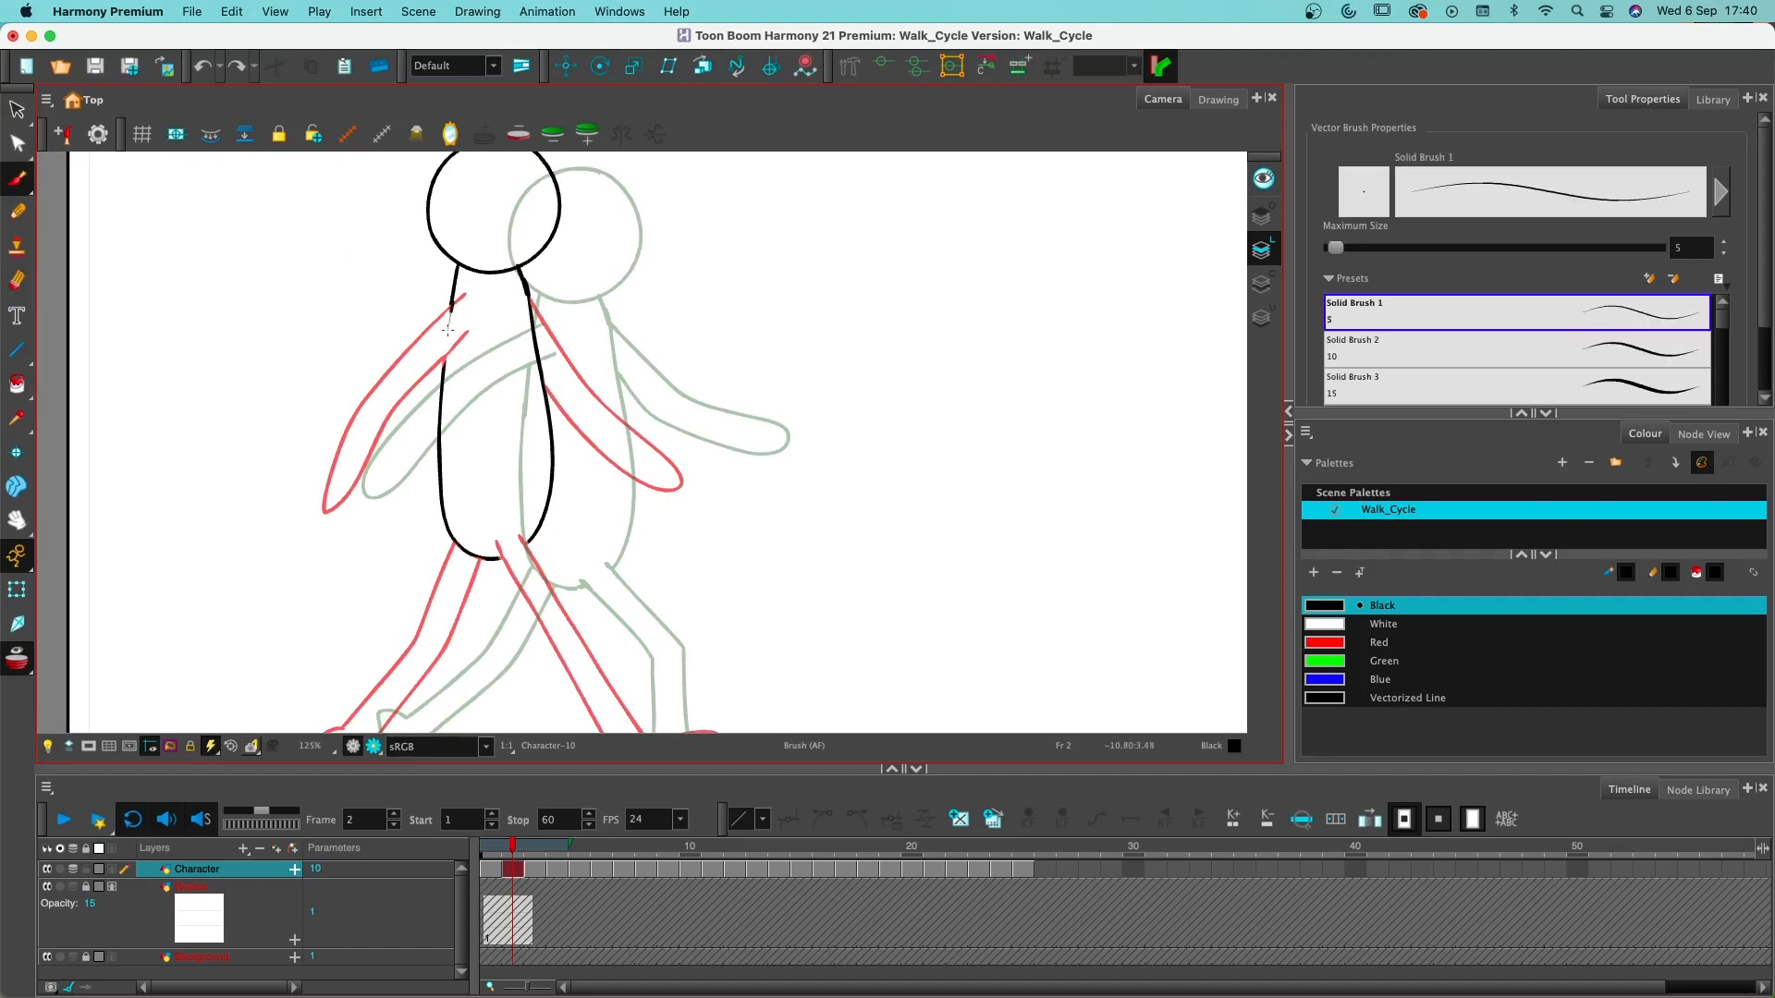
key("super+shift+z")
mouse_move(450, 301)
left_mouse_down()
mouse_move(444, 352)
mouse_move(450, 298)
left_mouse_up()
left_click_drag(541, 527, 548, 504)
key("alt+e")
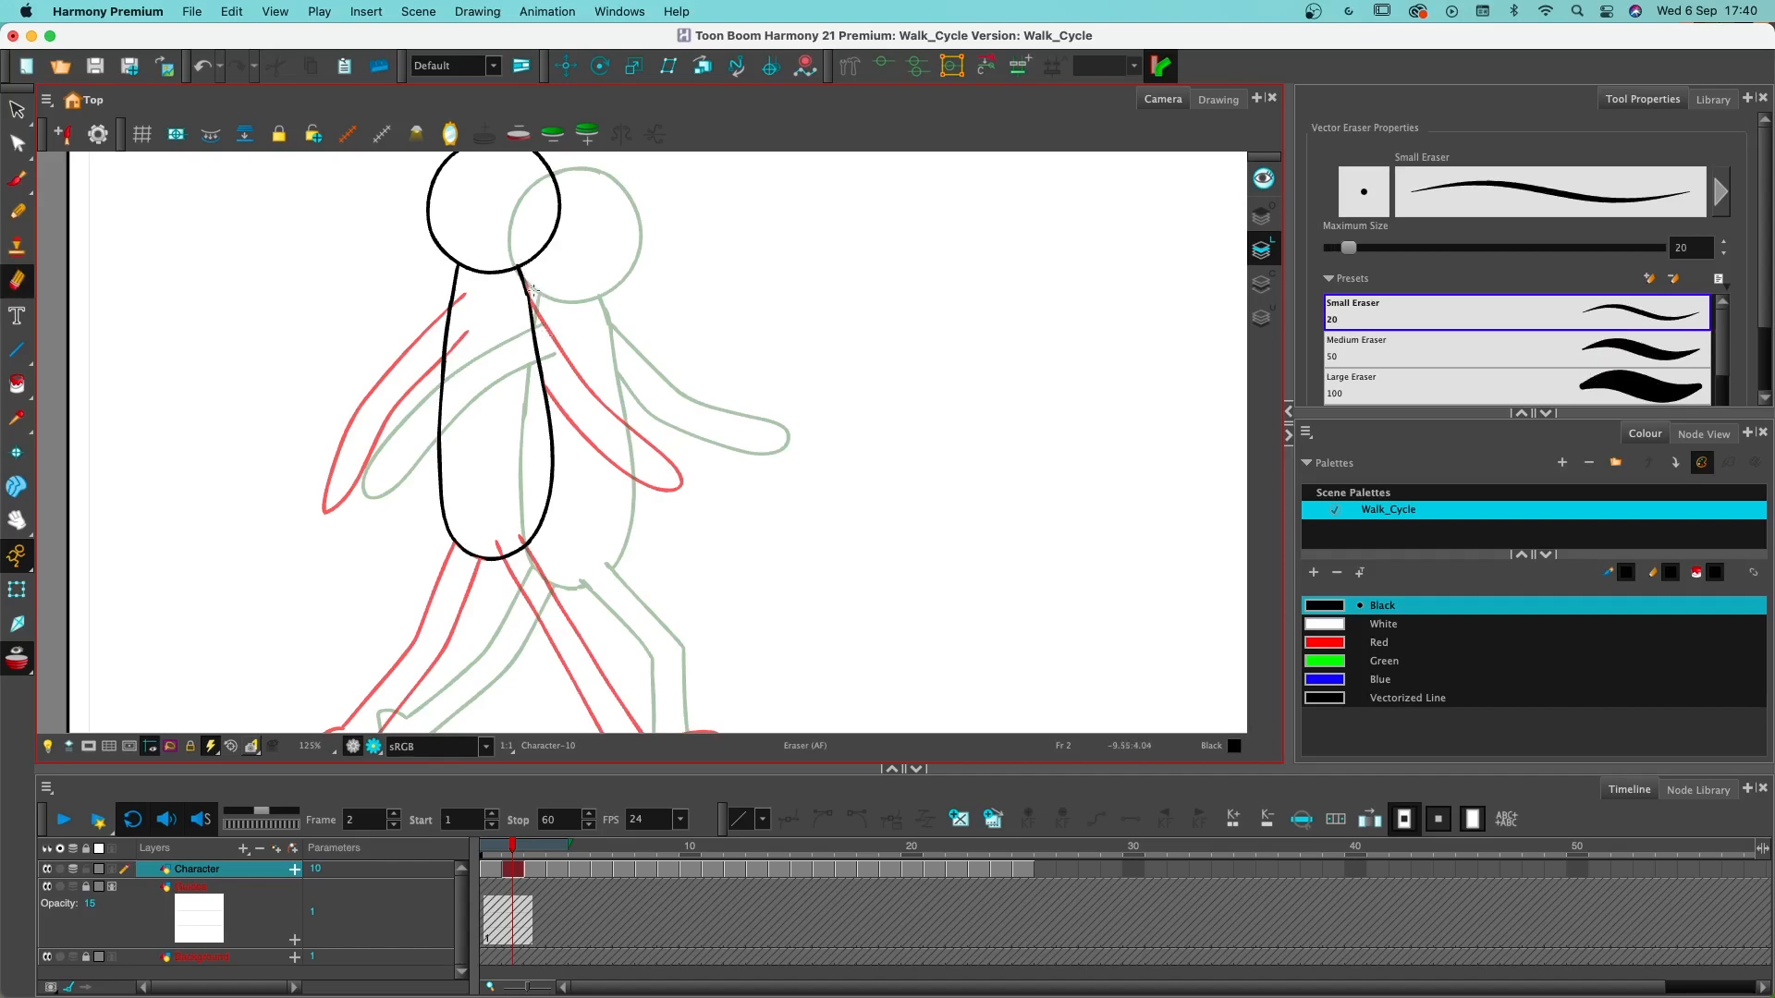
key("alt+b")
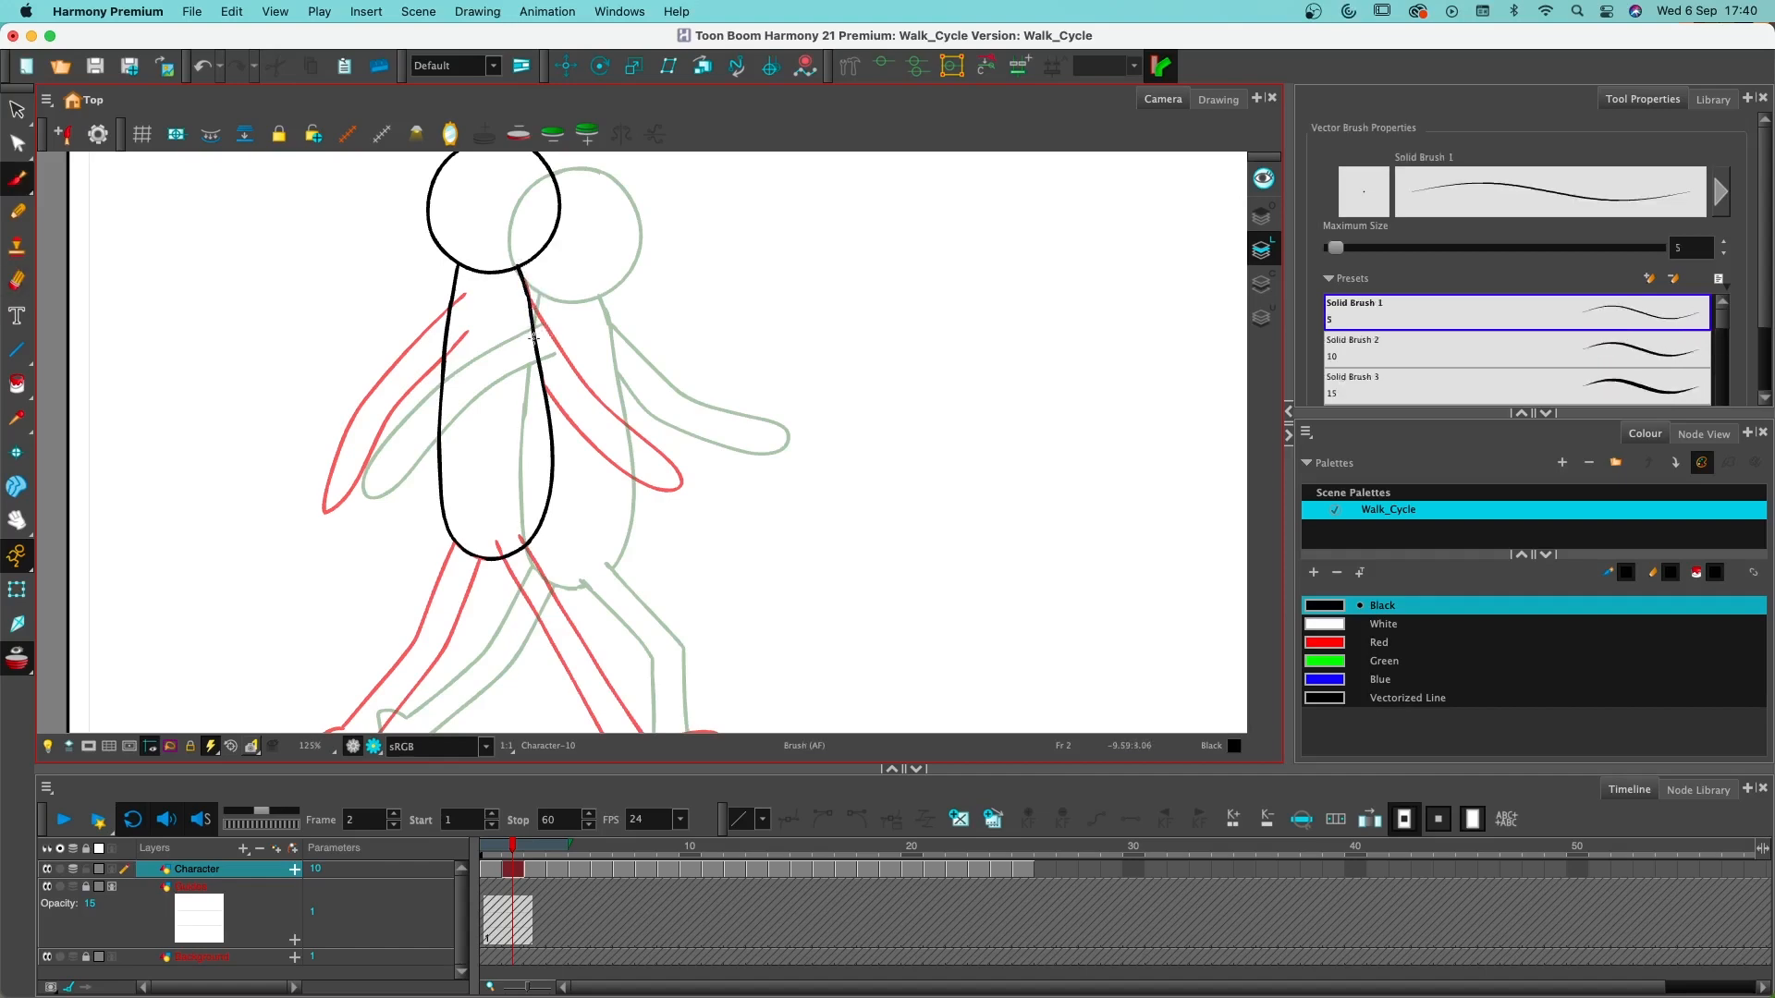
- Select the head and torso on frame 2 and position them midway between the frame 1 and frame 4 poses
scroll(552, 459, "down", 1)
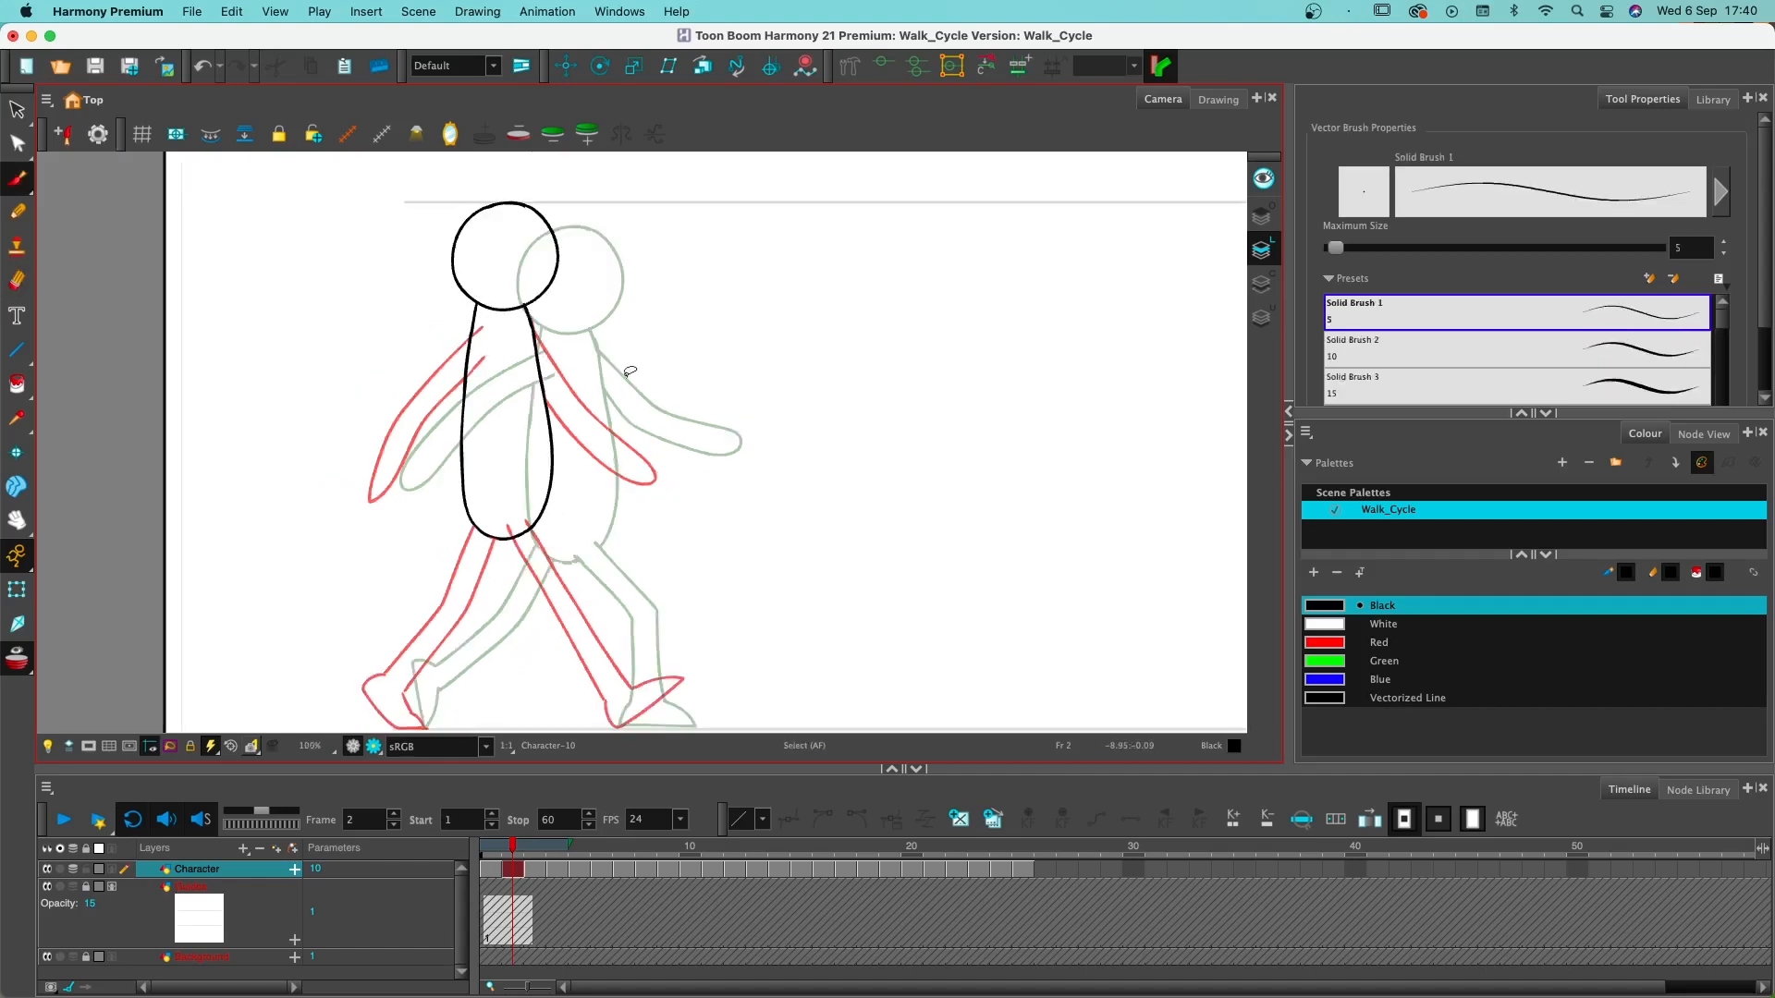
mouse_move(630, 372)
left_mouse_down()
mouse_move(579, 171)
mouse_move(333, 587)
mouse_move(627, 373)
left_mouse_up()
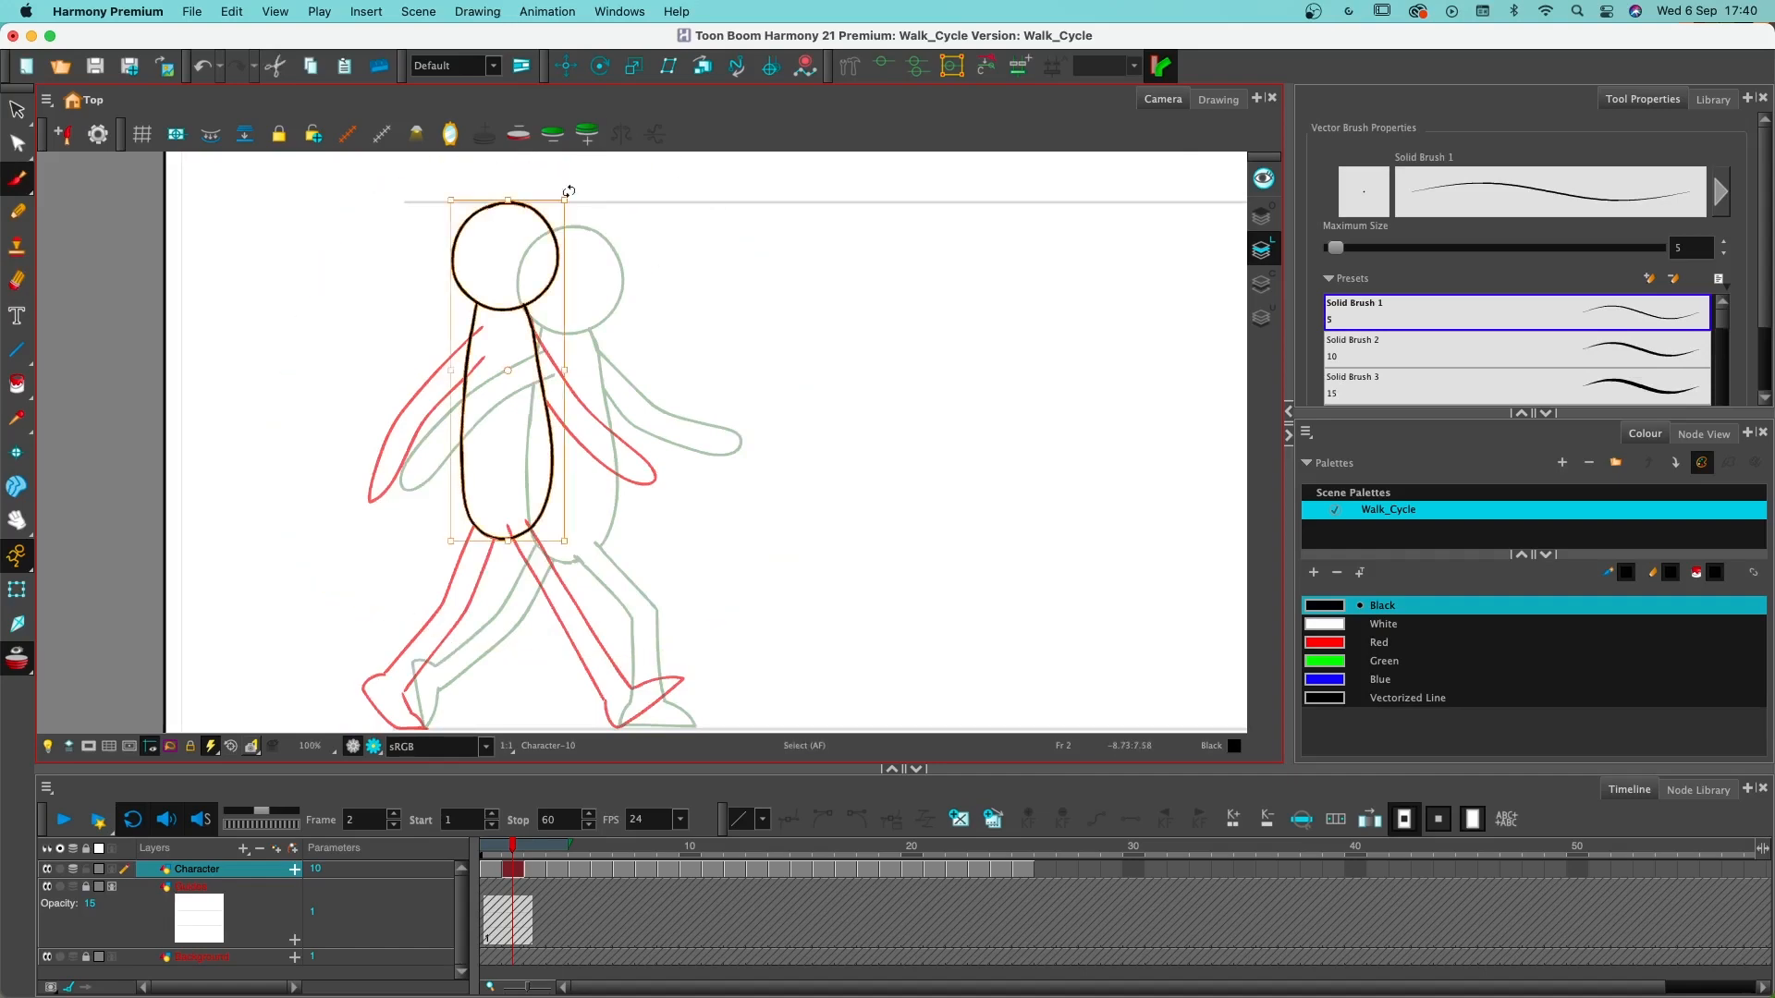
key("super+c")
key("alt+b")
key("alt+s")
key("super+v")
left_click_drag(693, 377, 855, 370)
key("alt+b")
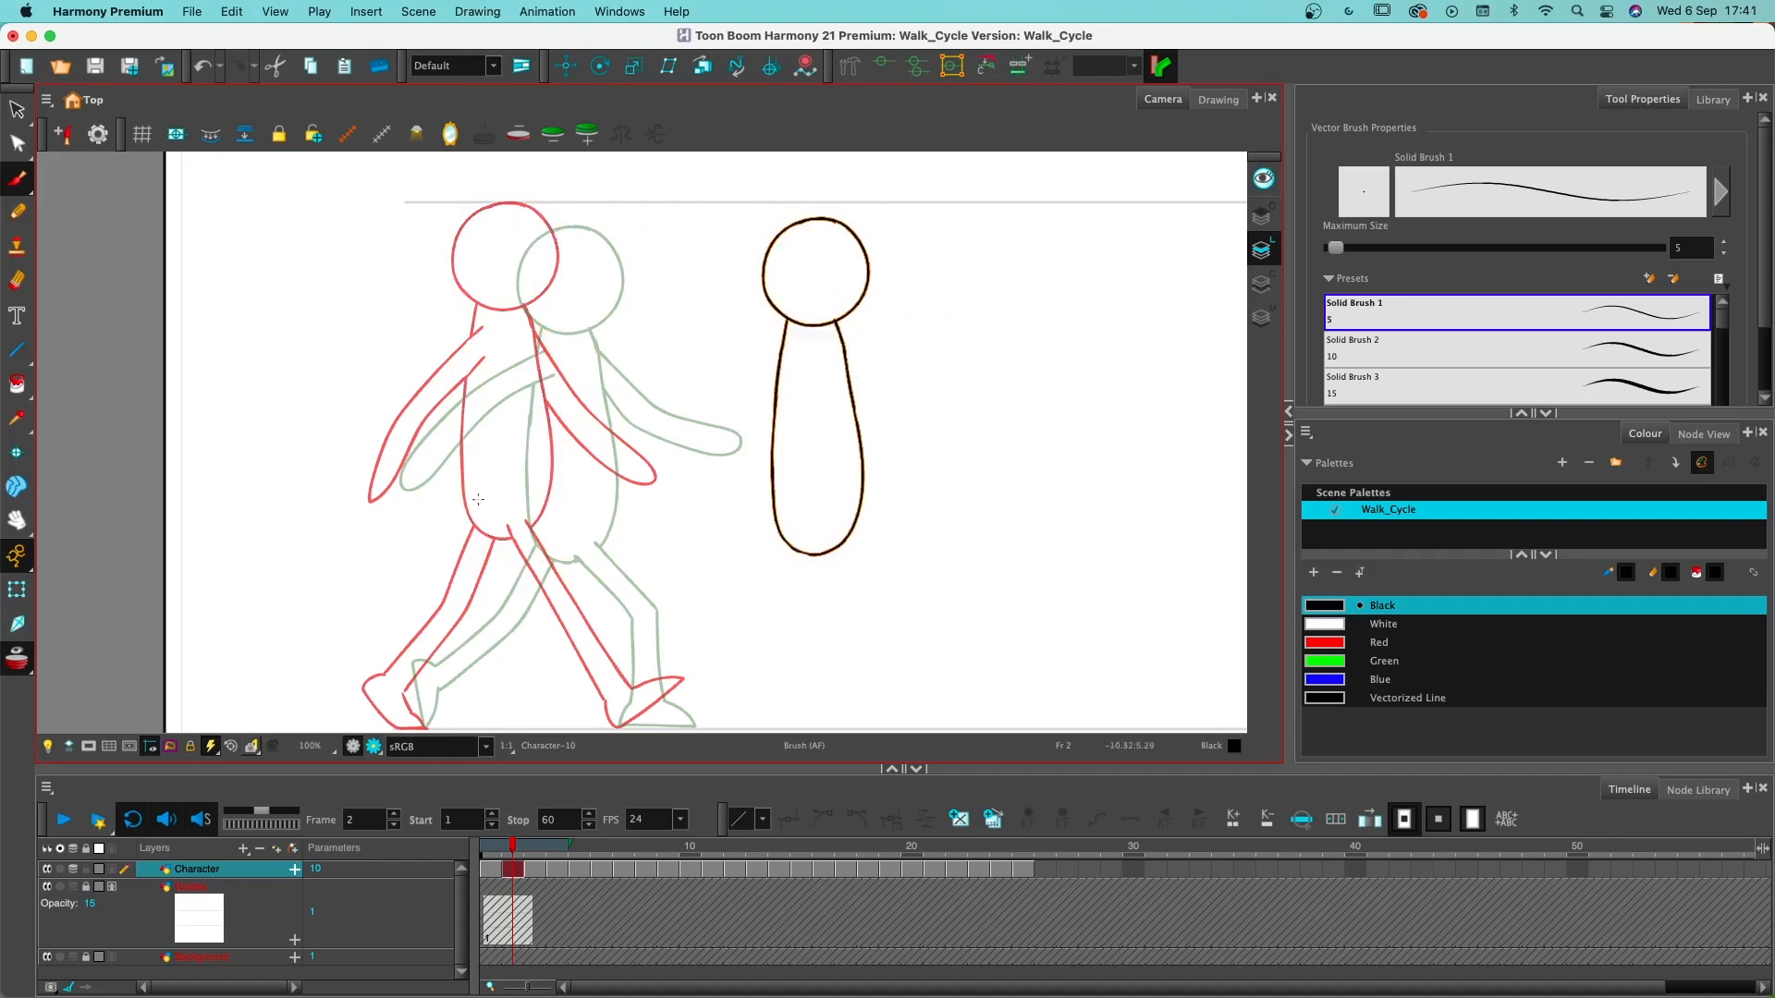
key("alt+s")
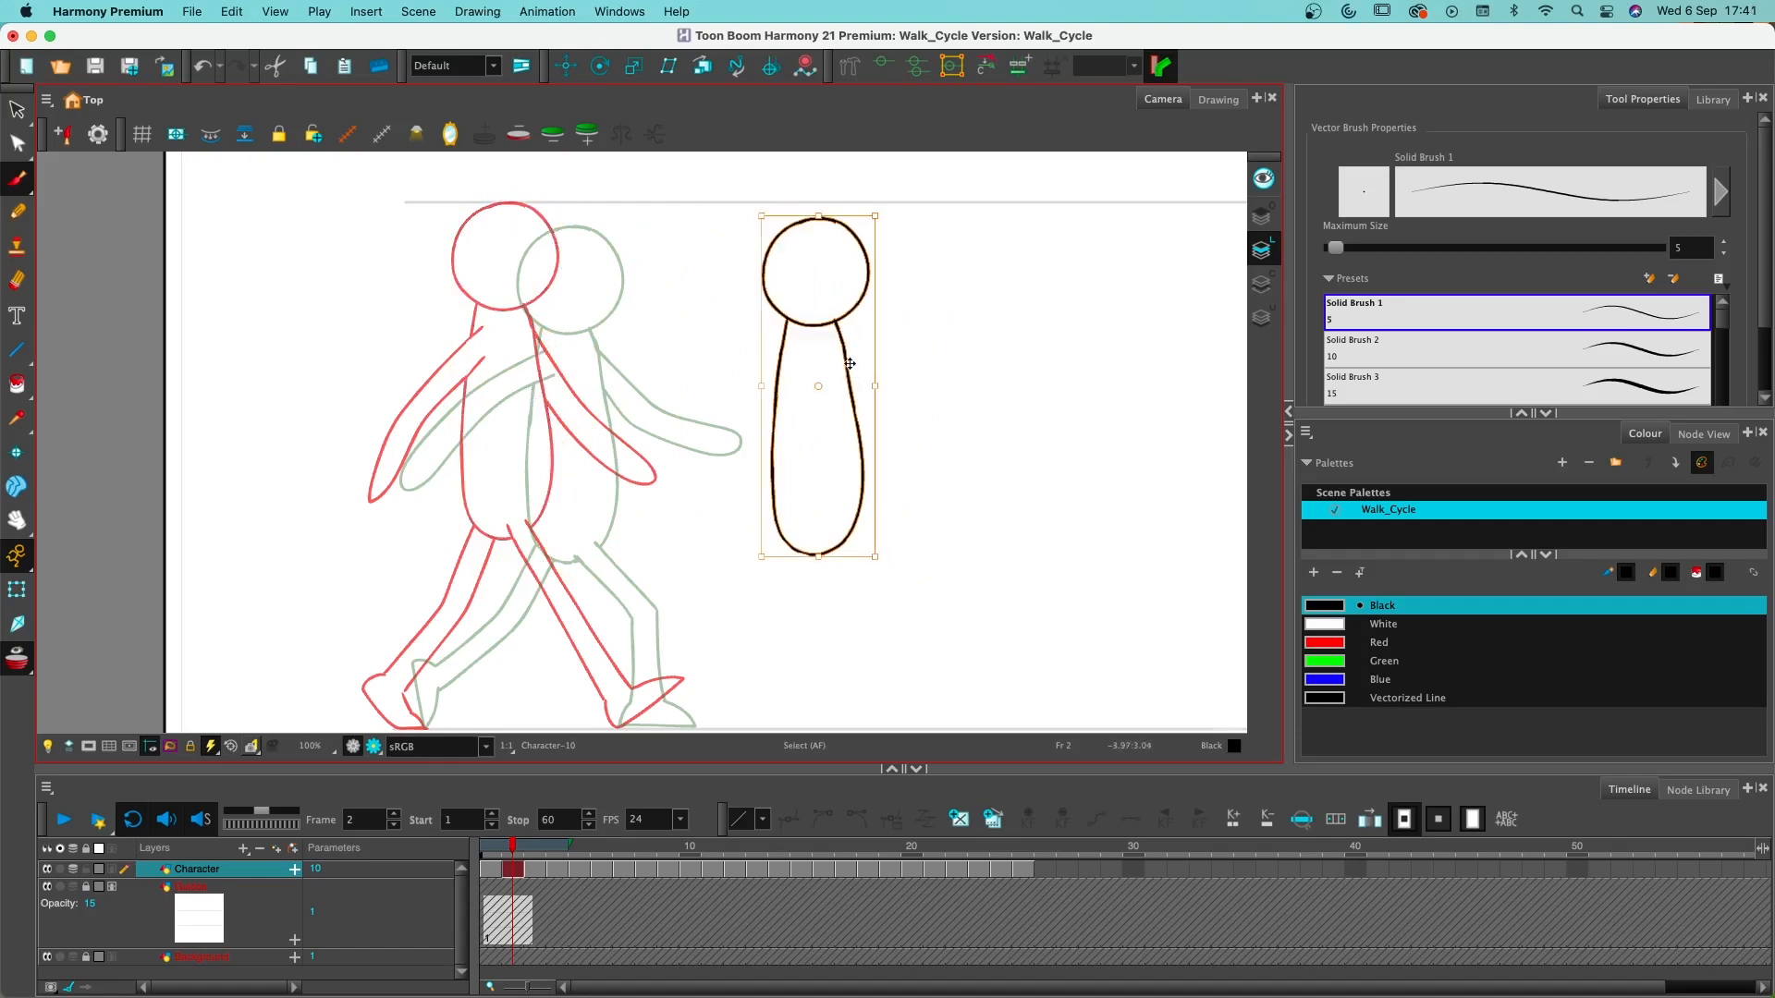
scroll(850, 363, "down", 2)
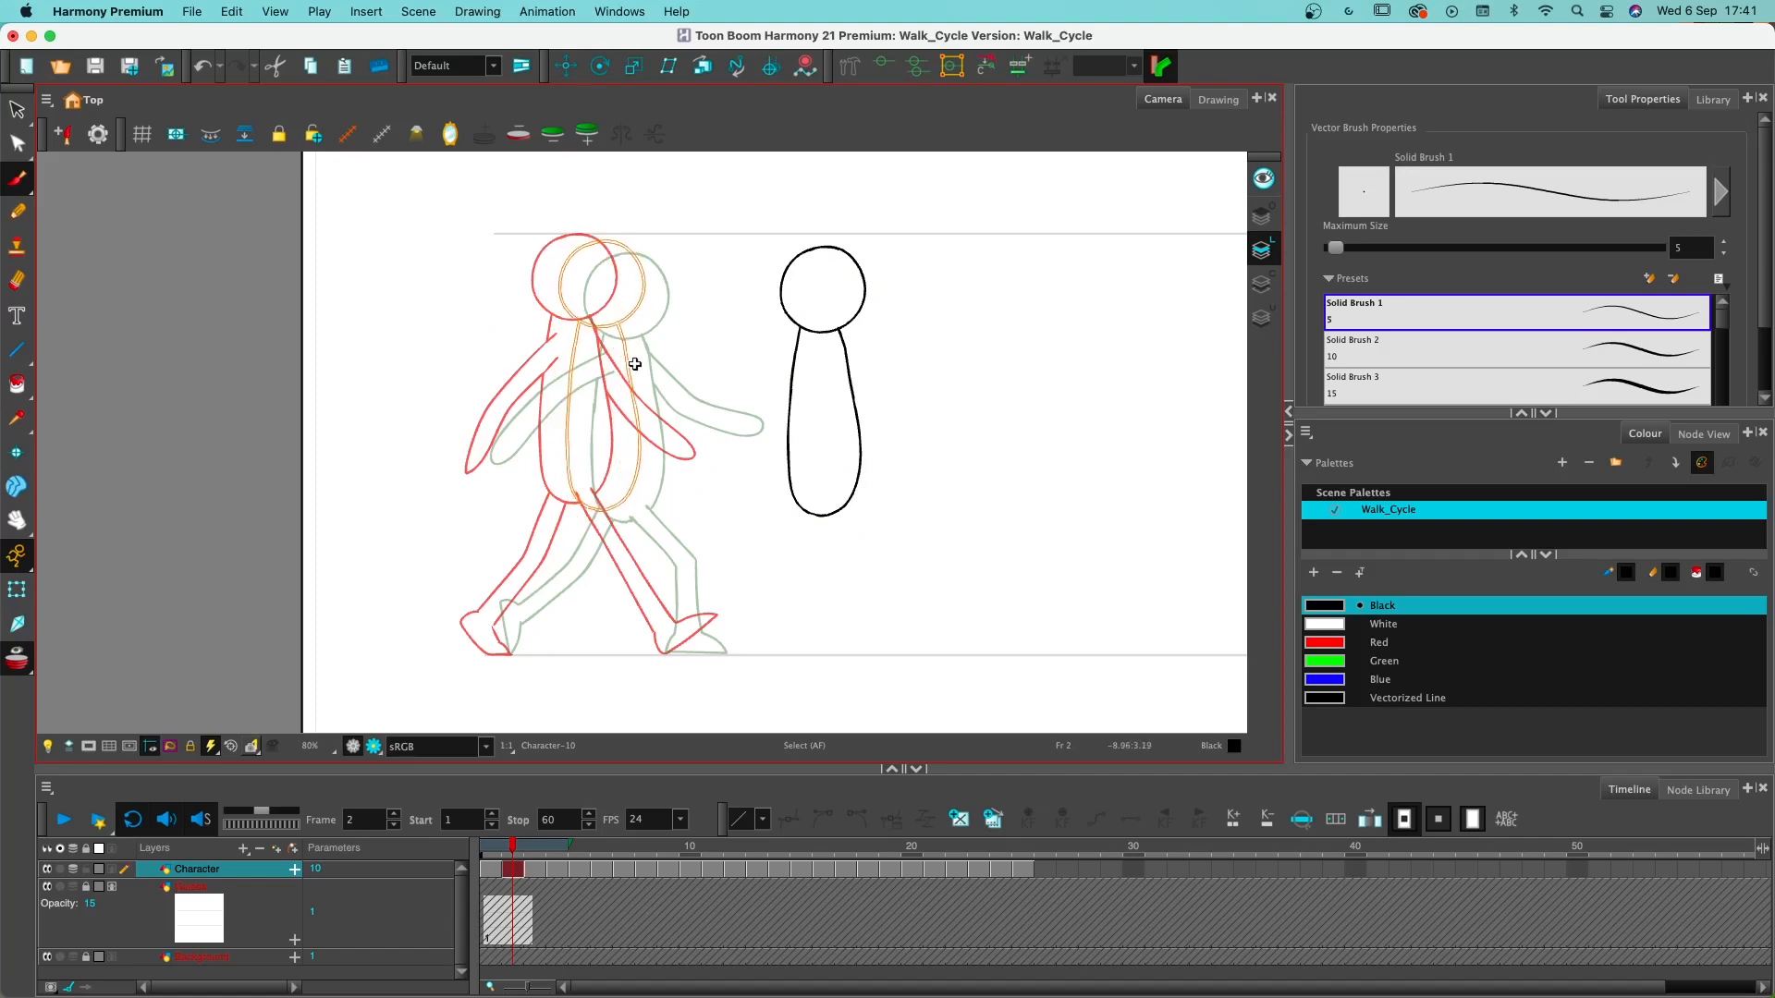
left_click_drag(634, 364, 634, 365)
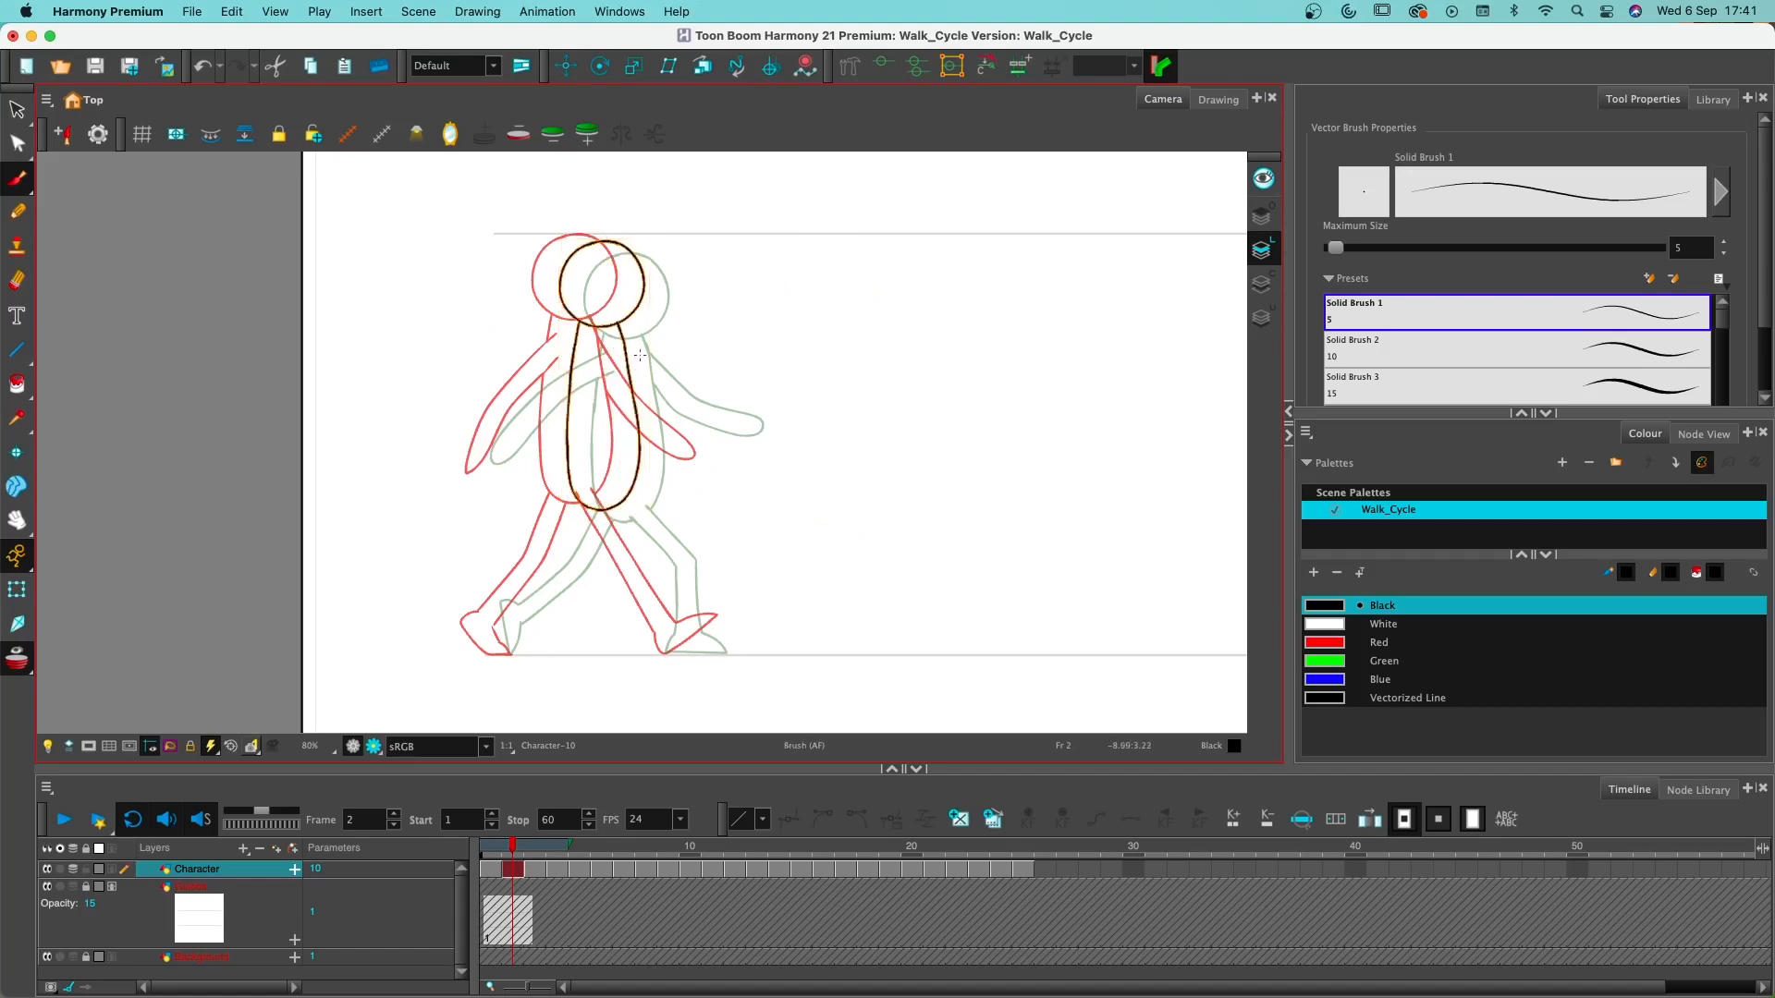
- Flip between frames 1 and 4 to check the motion, and shift frame 2's head and torso closer to the frame 1 pose
left_click(539, 874)
left_click(552, 870)
left_click(519, 871)
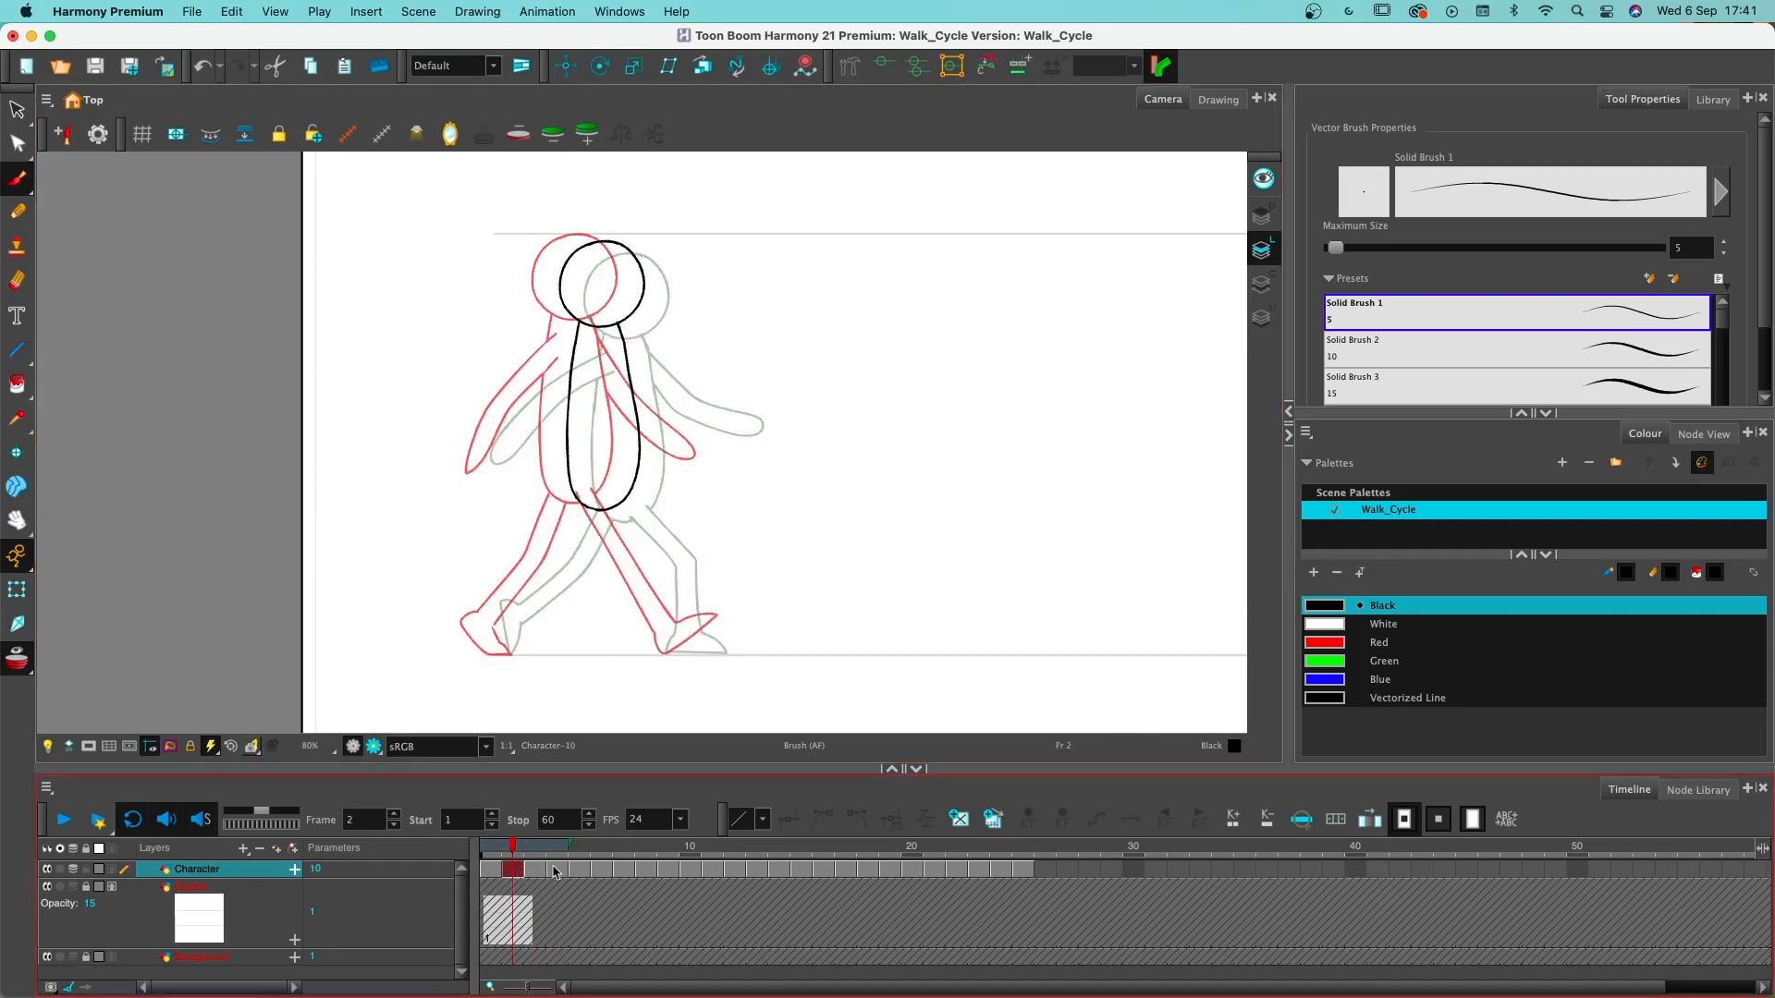
left_click(491, 869)
left_click(557, 870)
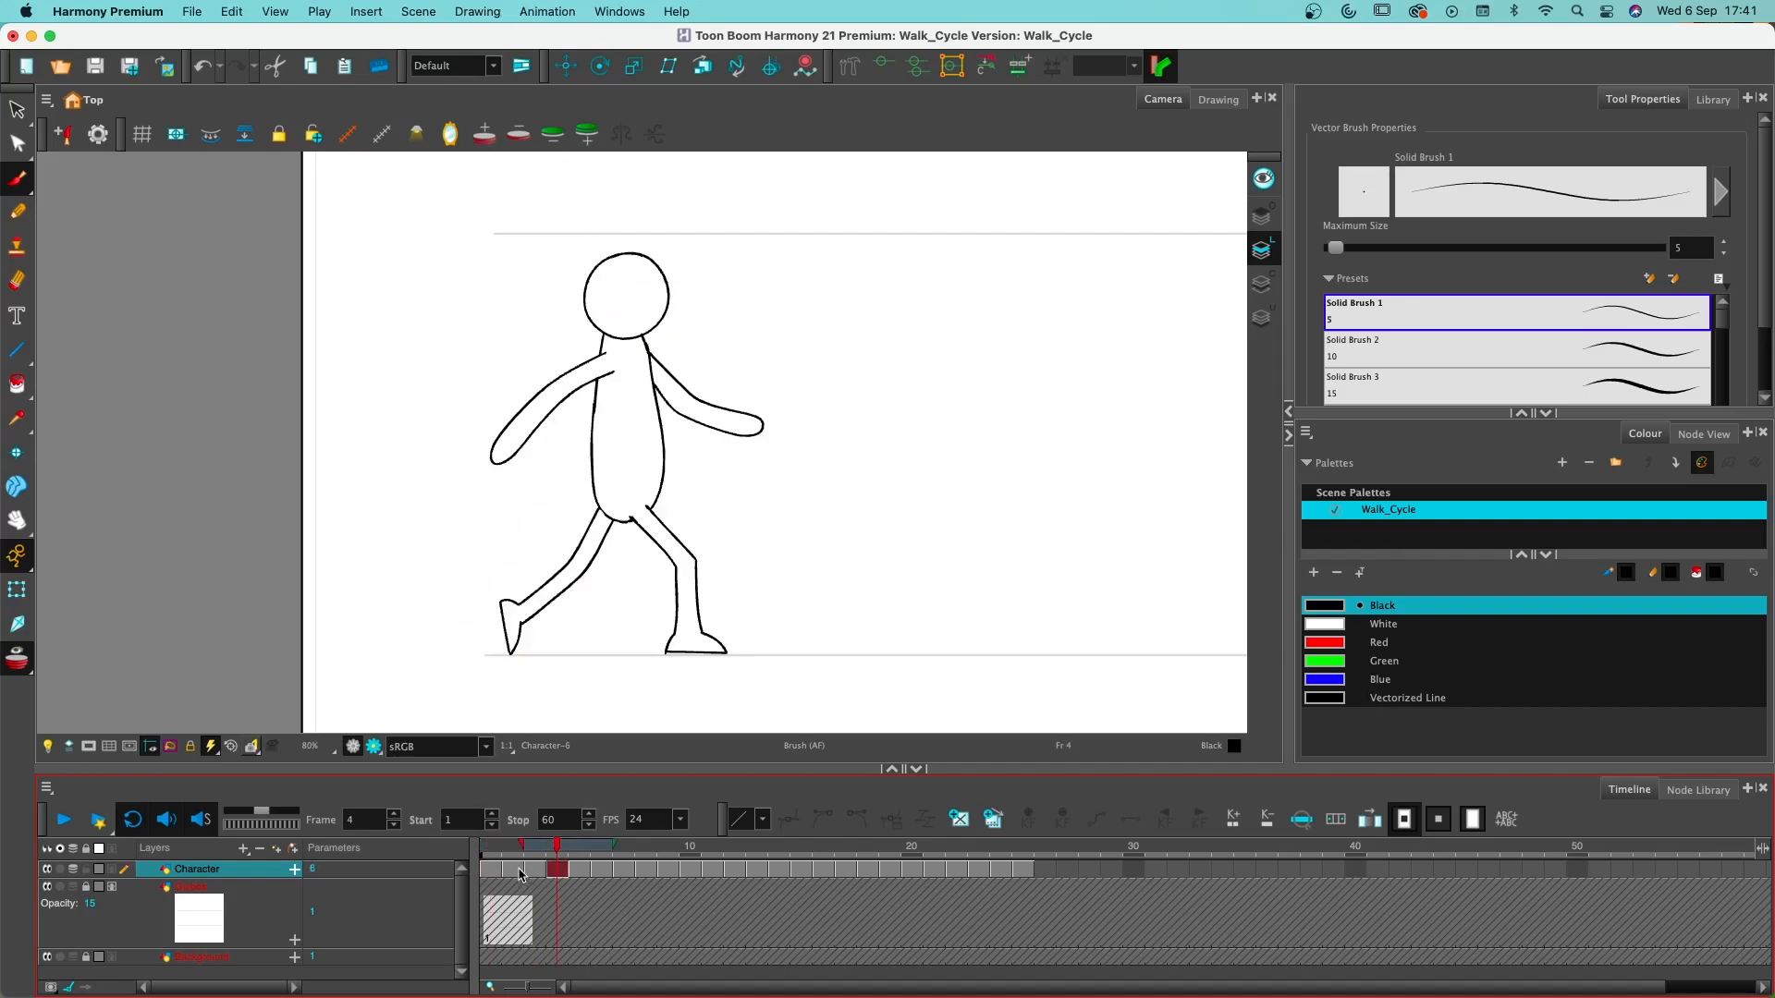
left_click(520, 871)
scroll(619, 292, "up", 2)
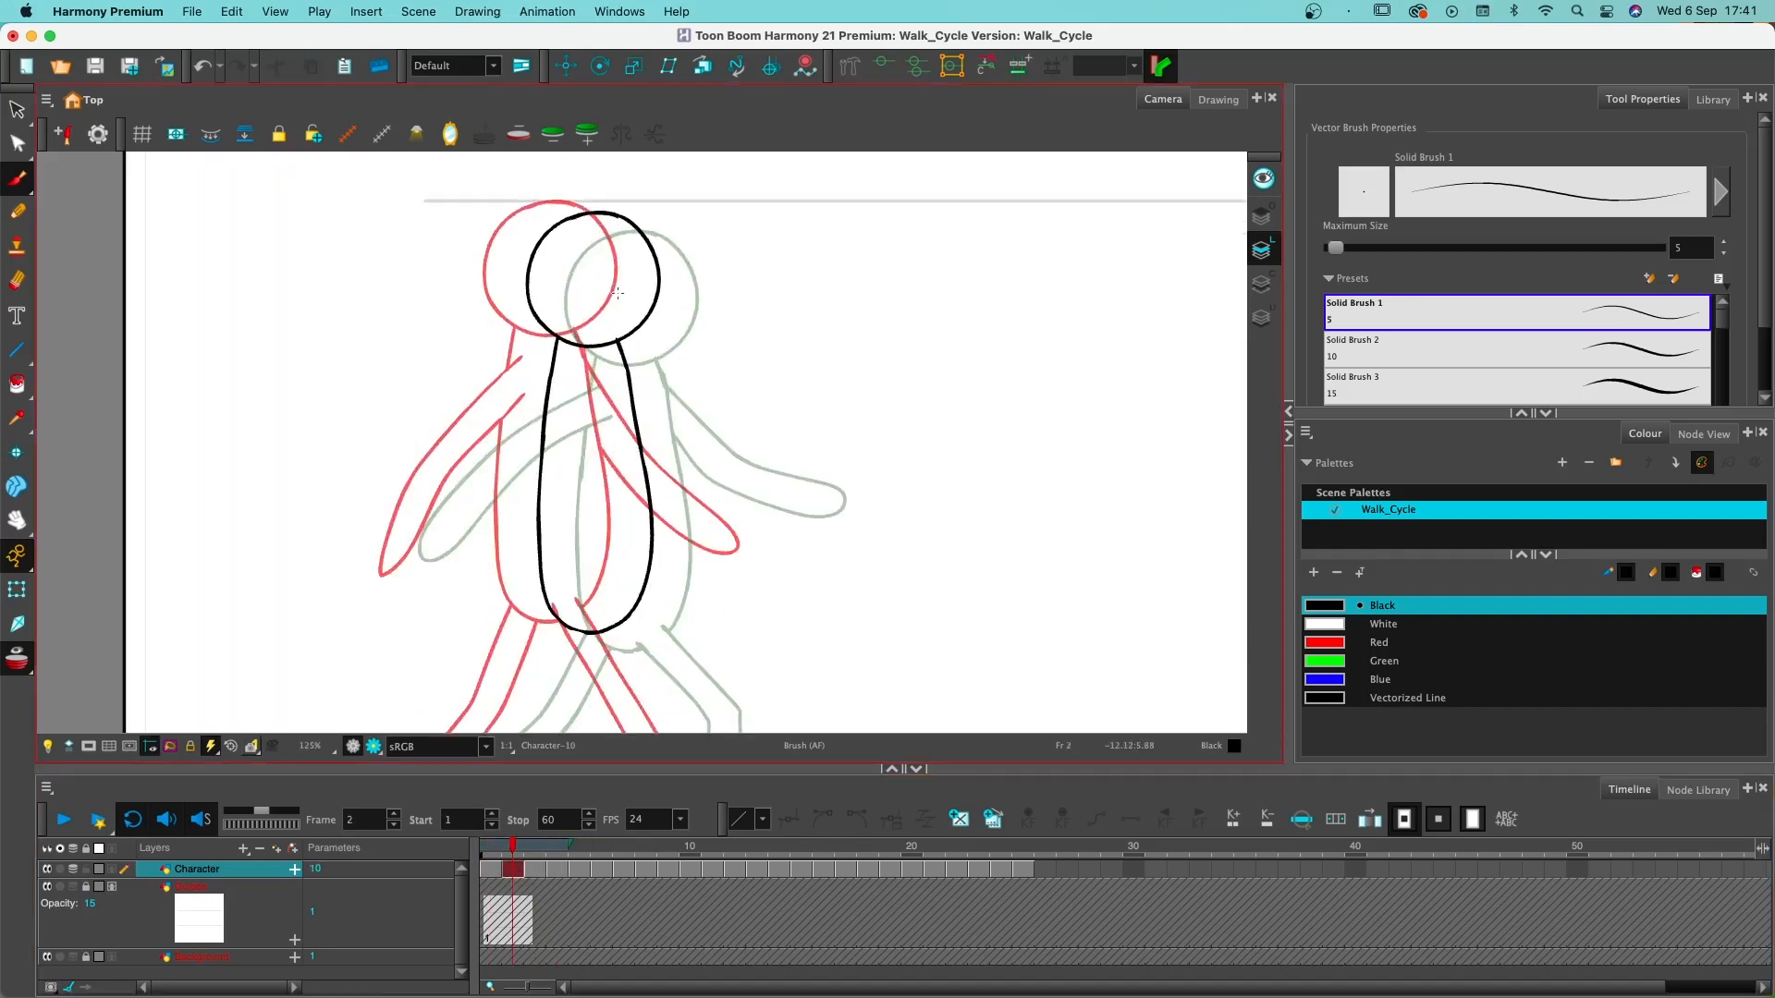
scroll(618, 293, "down", 2)
scroll(618, 294, "up", 1)
left_click_drag(617, 293, 661, 270)
mouse_move(731, 239)
left_mouse_down()
mouse_move(705, 658)
mouse_move(855, 582)
mouse_move(726, 198)
left_mouse_up()
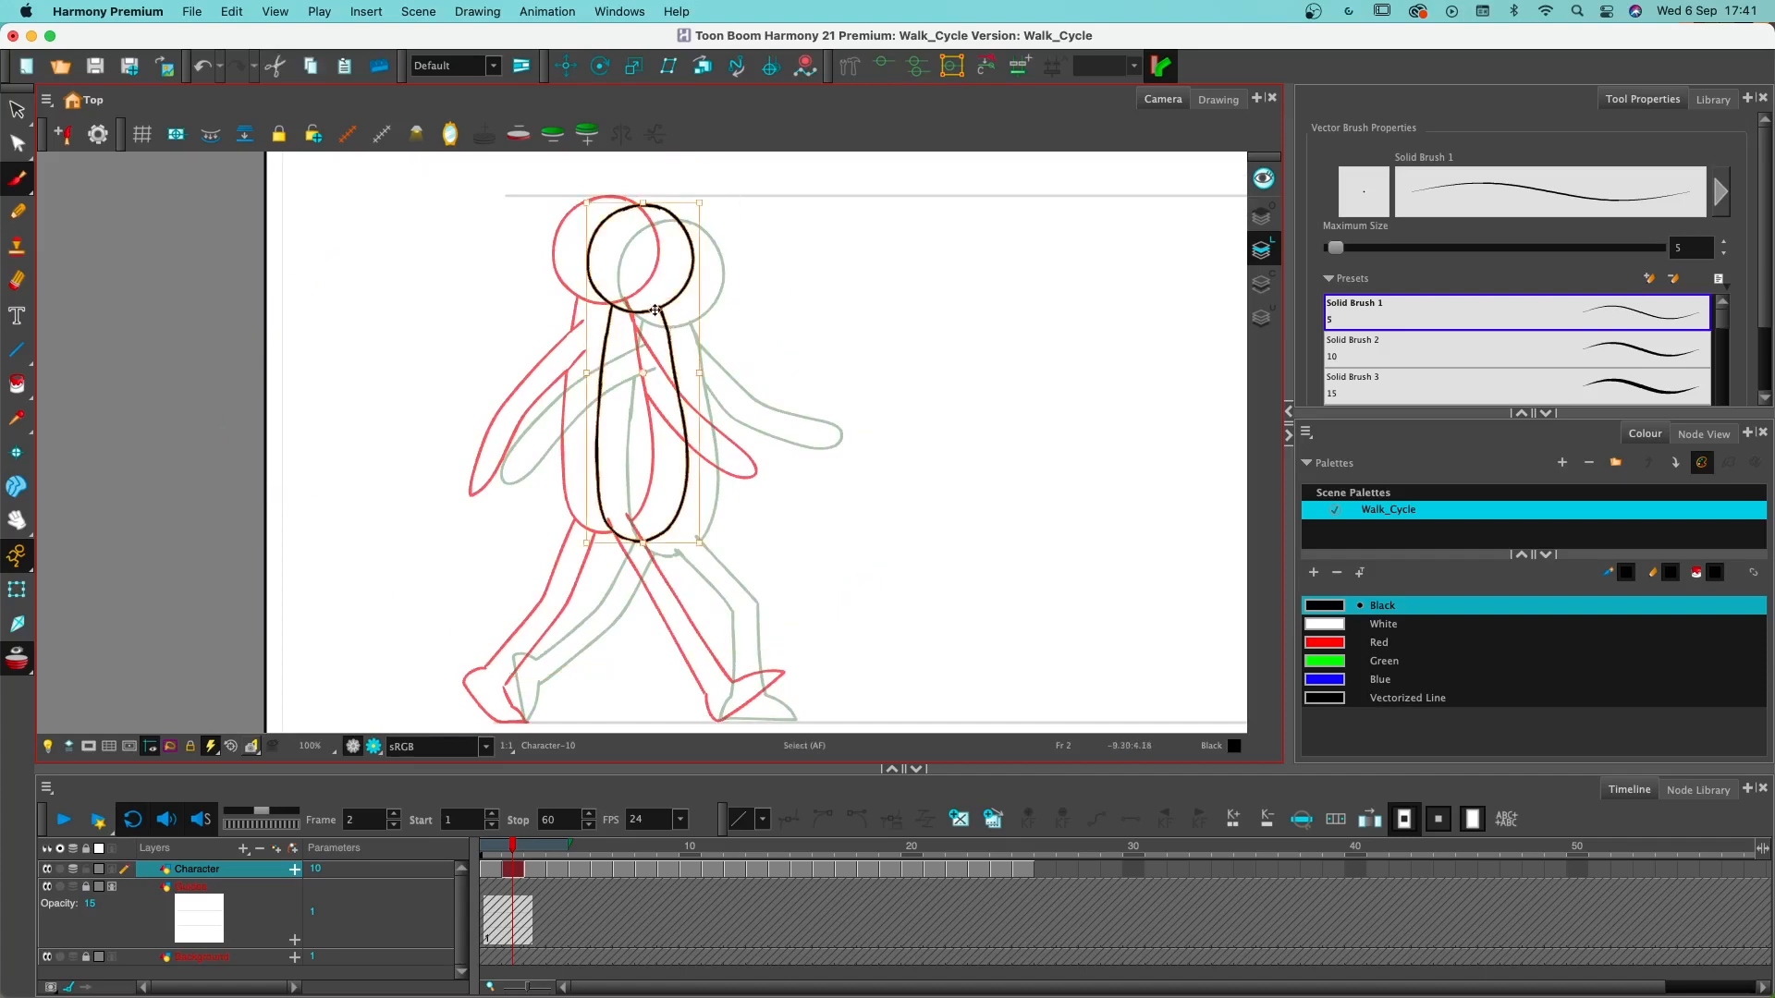
key("Escape")
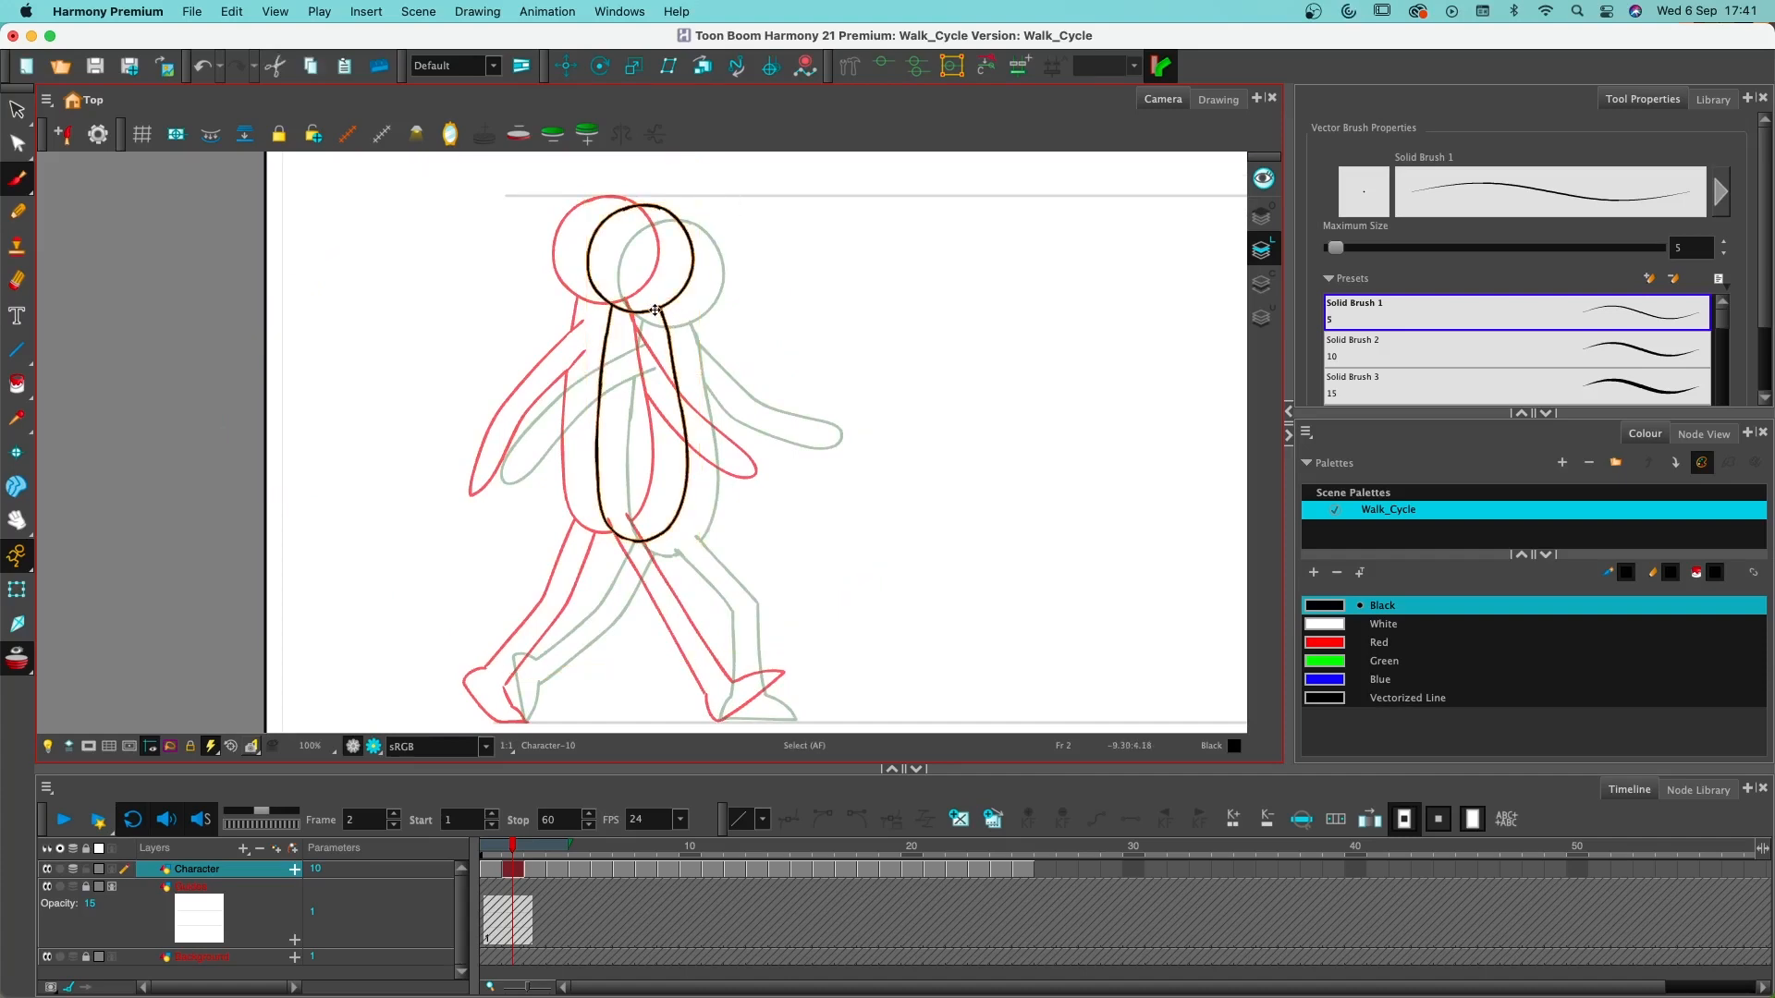
left_click_drag(656, 310, 645, 309)
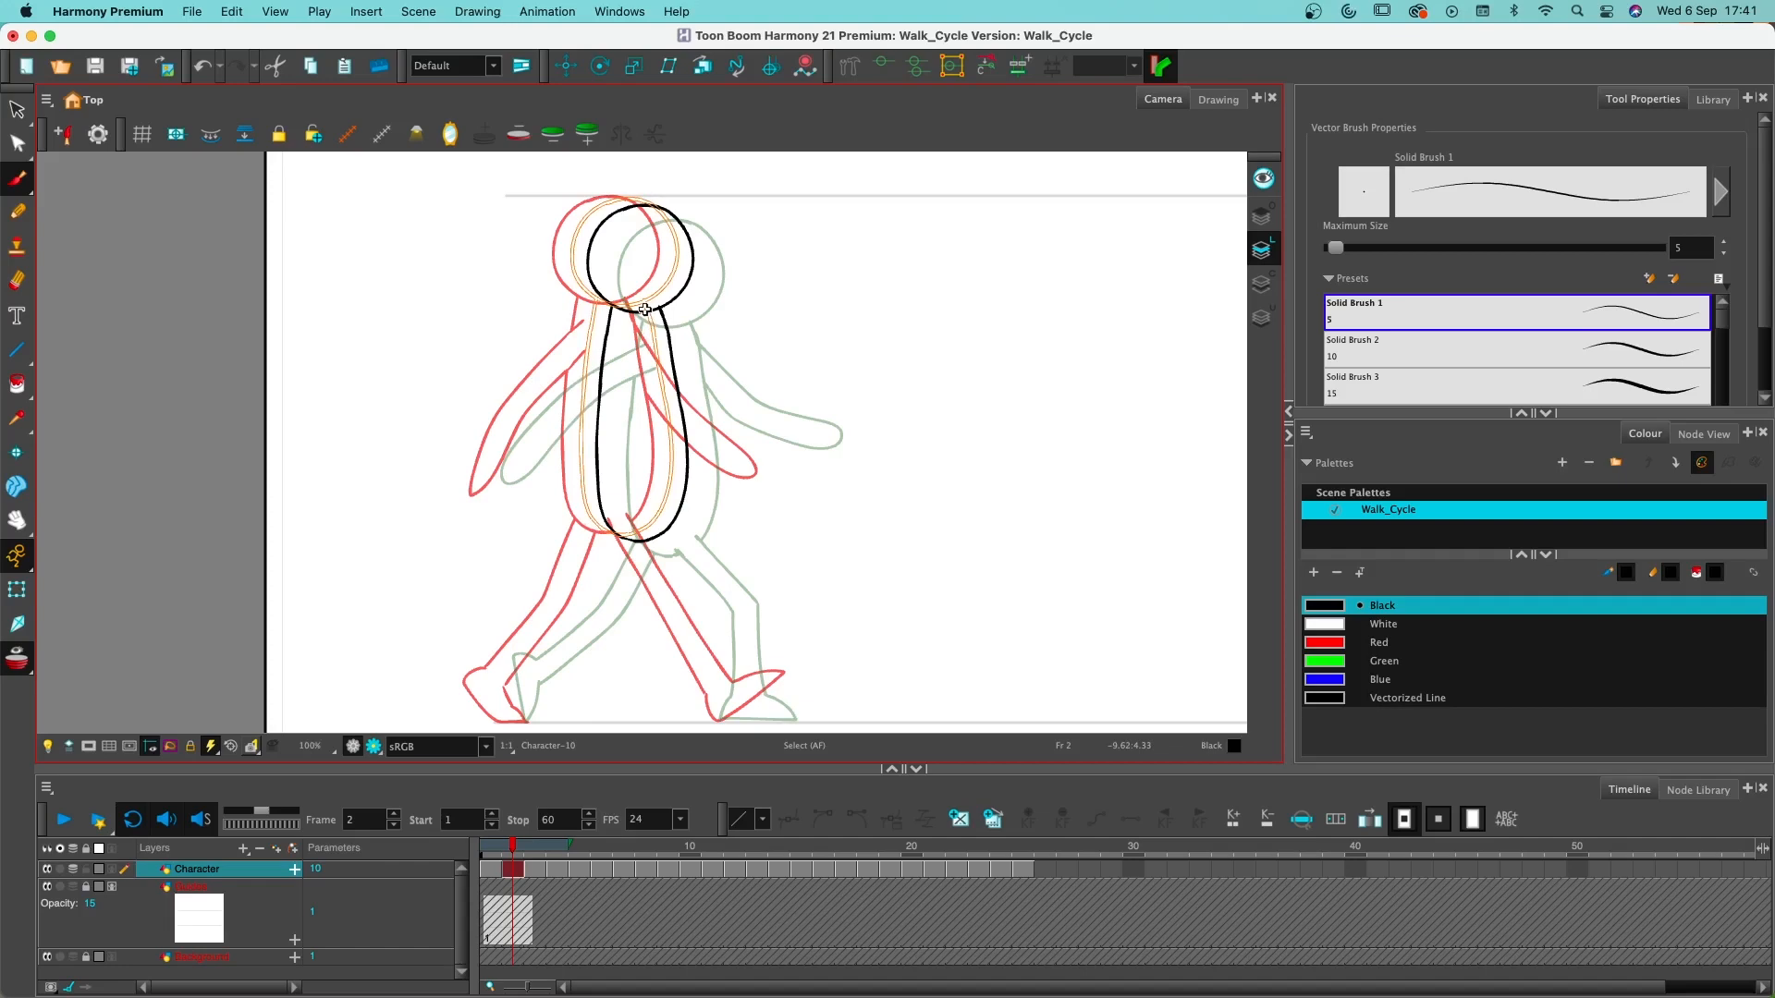
left_click_drag(645, 310, 645, 310)
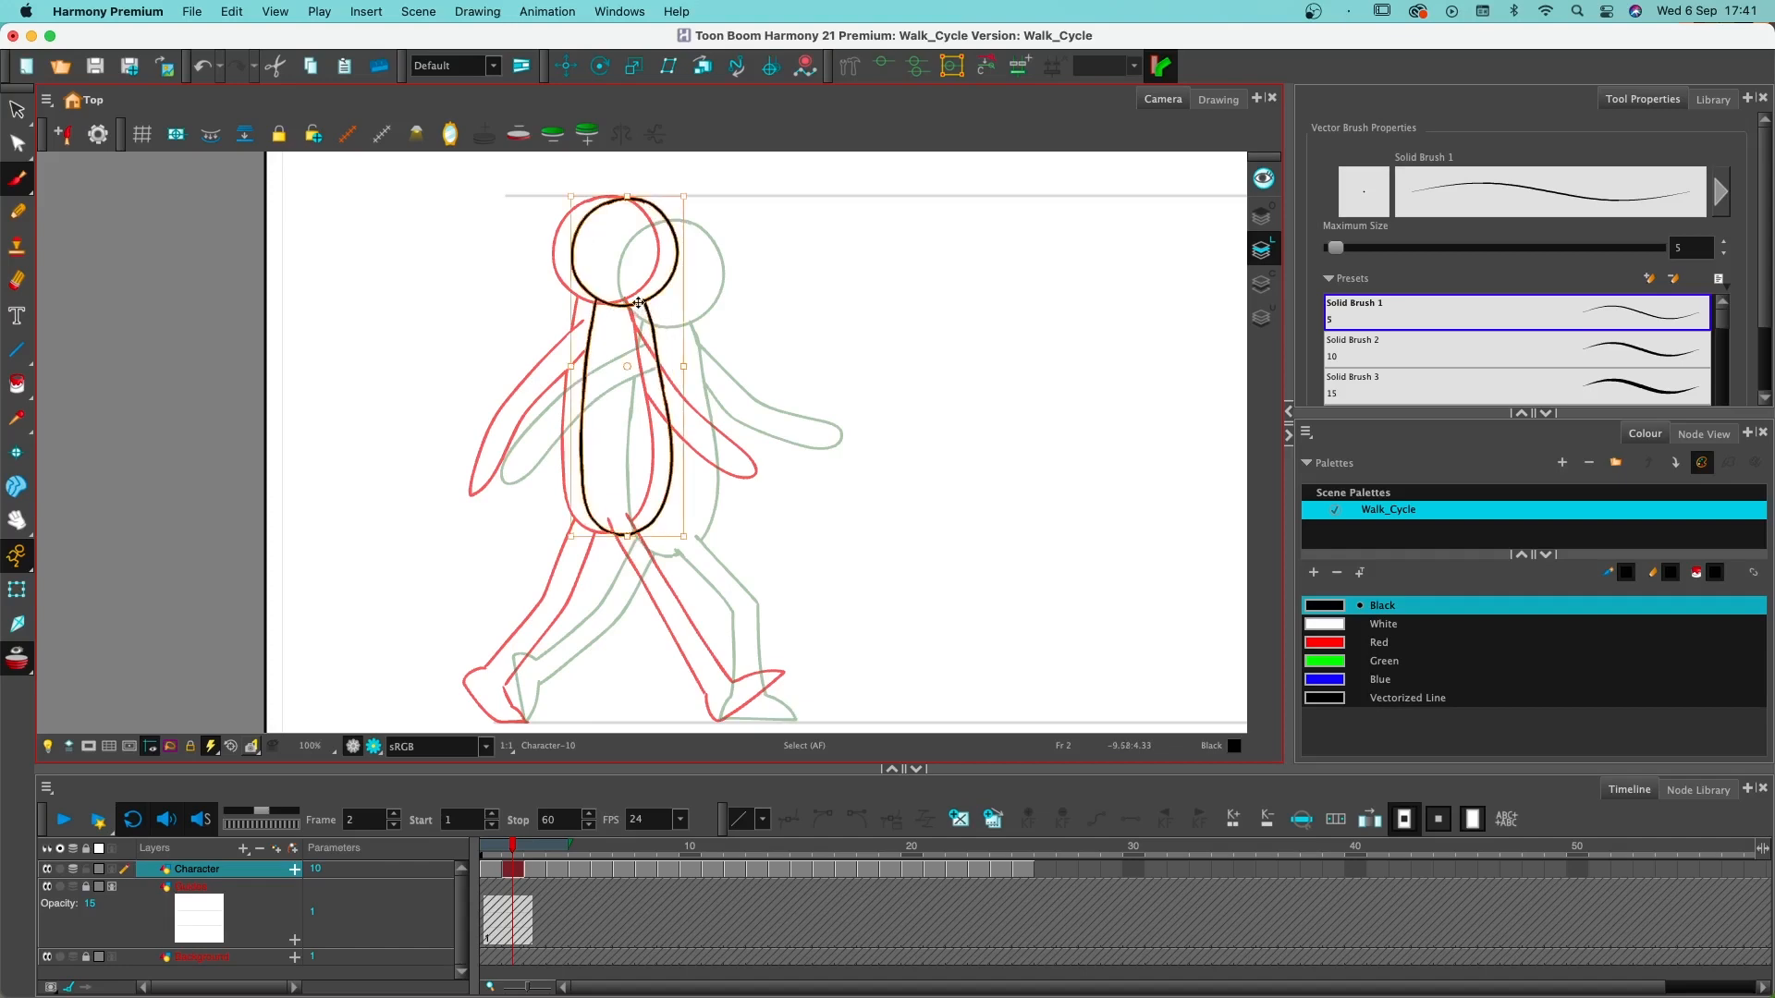
- Draw the front leg and foot on frame 2 between the onion-skinned poses, planting the heel on the ground line
key("alt+b")
mouse_move(821, 542)
left_mouse_down()
mouse_move(812, 496)
mouse_move(840, 546)
left_mouse_up()
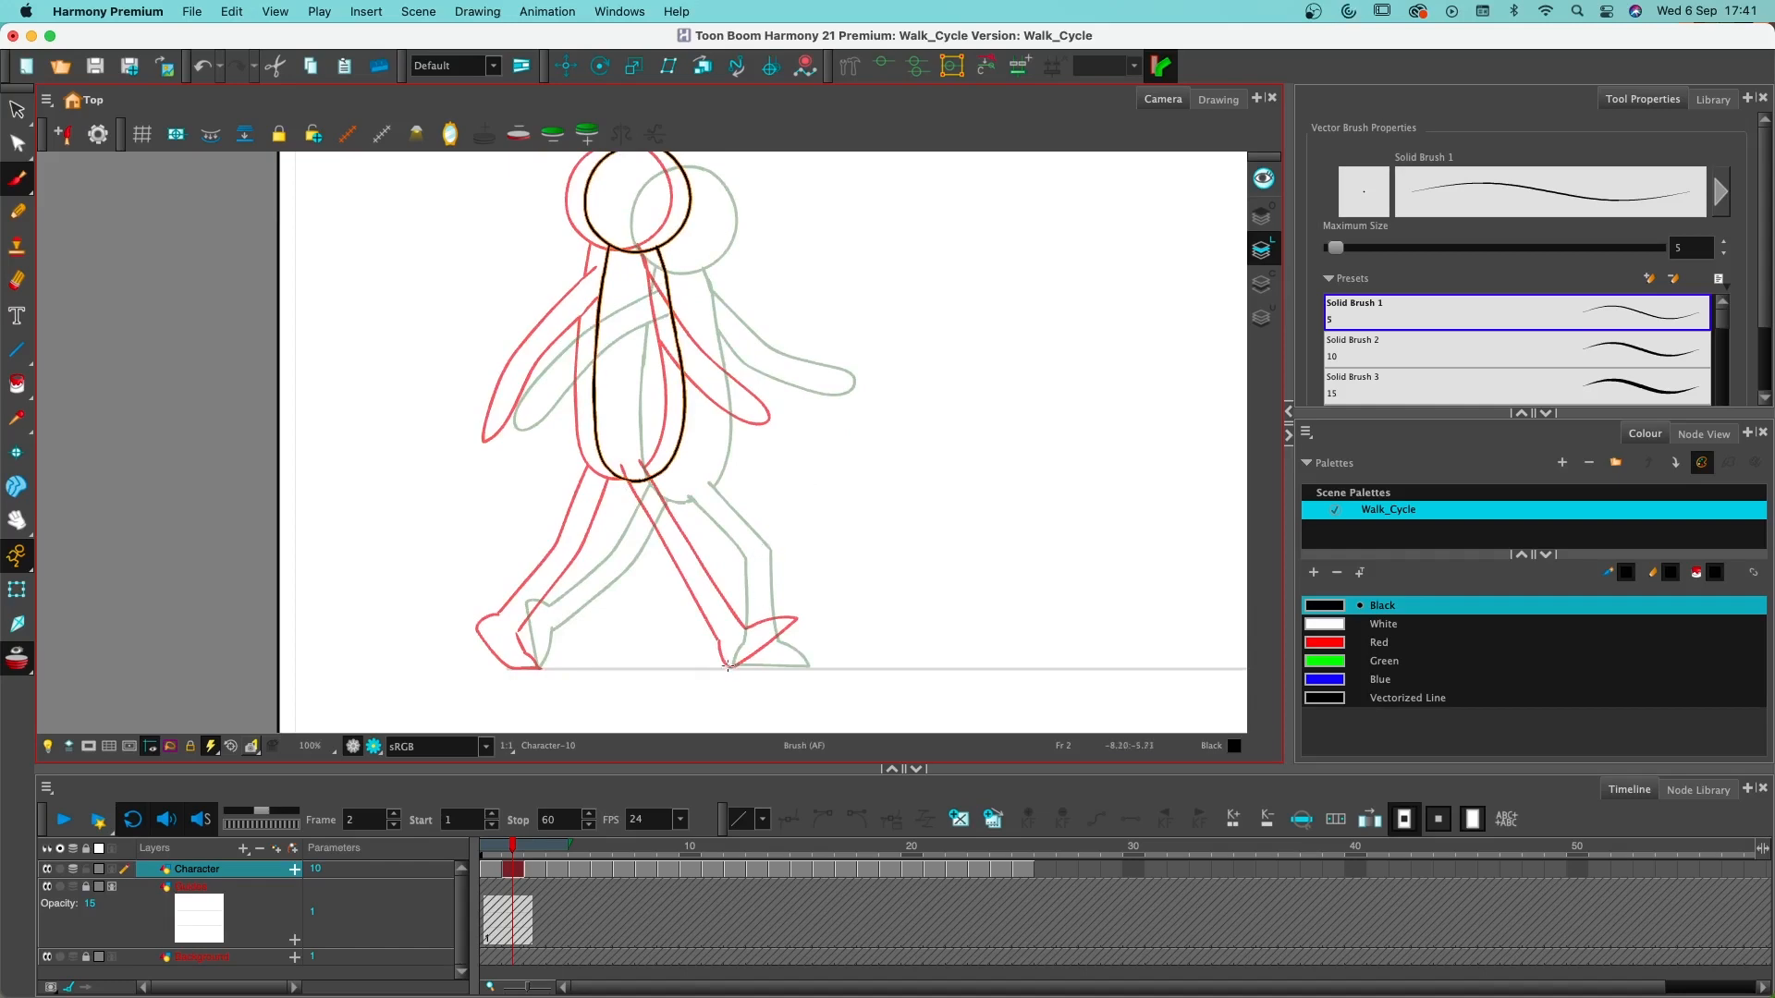
left_click_drag(728, 665, 814, 638)
key("super+z")
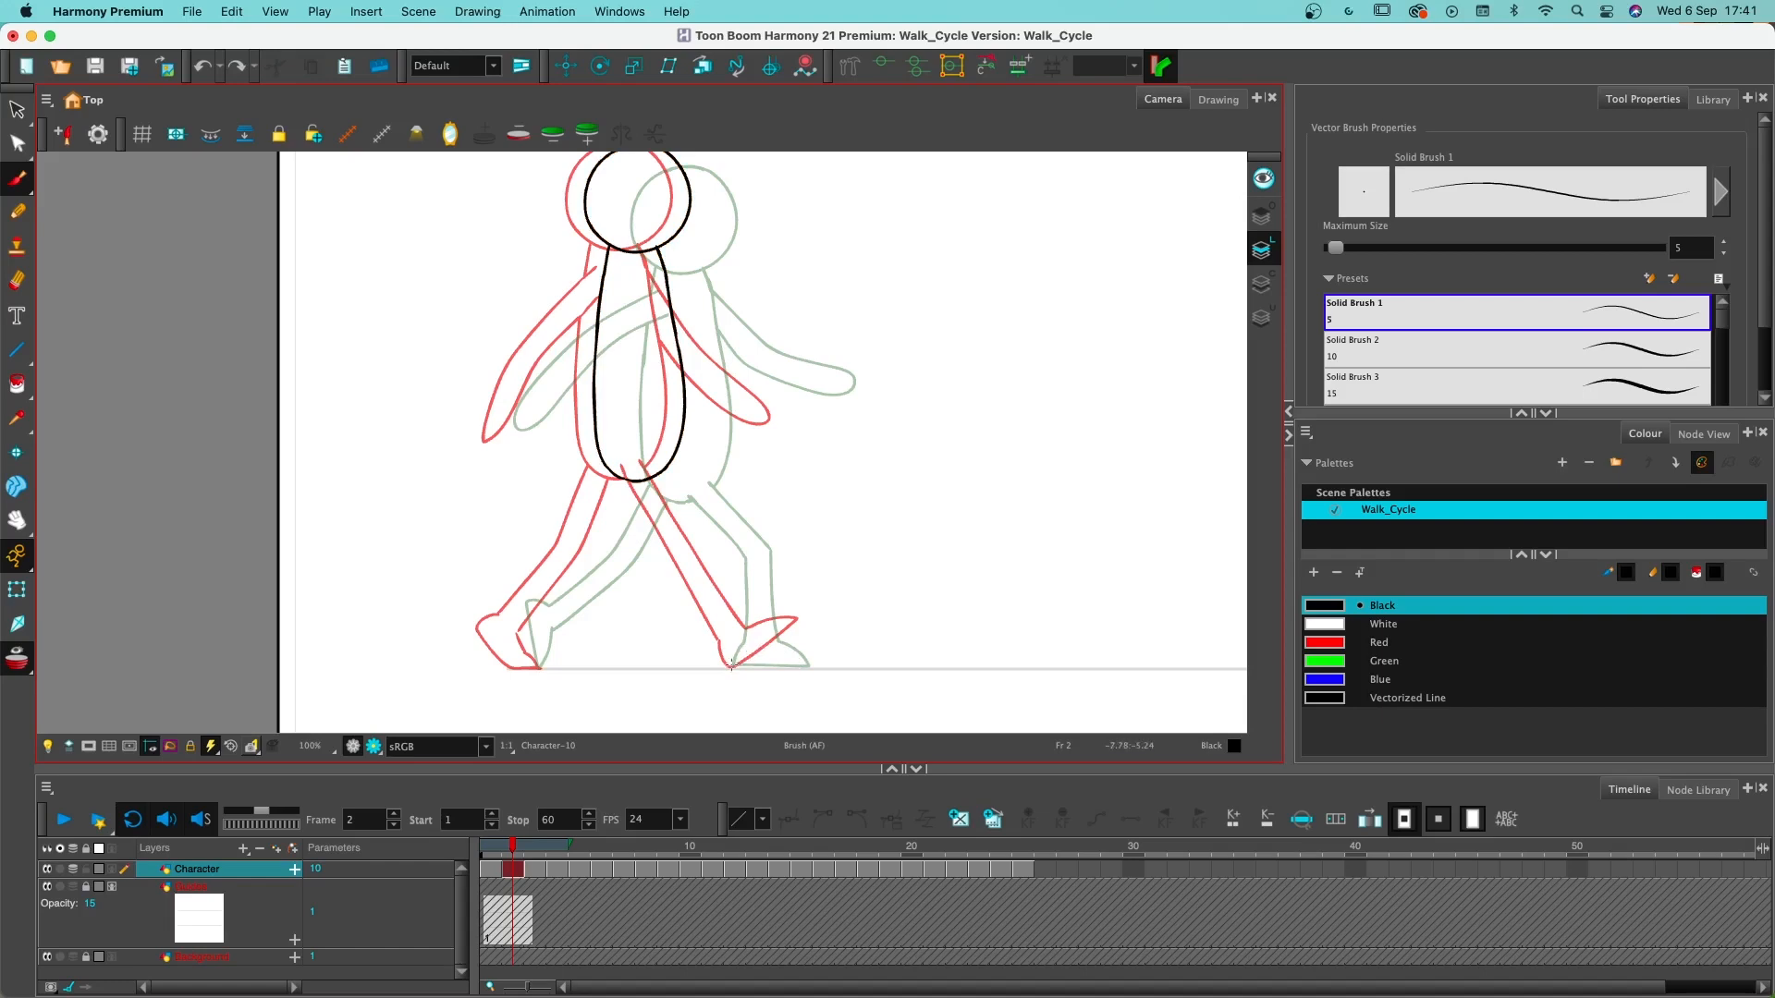
mouse_move(731, 665)
left_mouse_down()
mouse_move(822, 626)
mouse_move(778, 627)
mouse_move(820, 642)
mouse_move(746, 642)
mouse_move(731, 667)
mouse_move(729, 627)
left_mouse_up()
mouse_move(721, 622)
left_mouse_down()
mouse_move(634, 464)
mouse_move(724, 540)
left_mouse_up()
key("super+z")
left_click_drag(660, 460, 727, 544)
key("super+z")
mouse_move(660, 461)
left_mouse_down()
mouse_move(736, 562)
mouse_move(754, 649)
left_mouse_up()
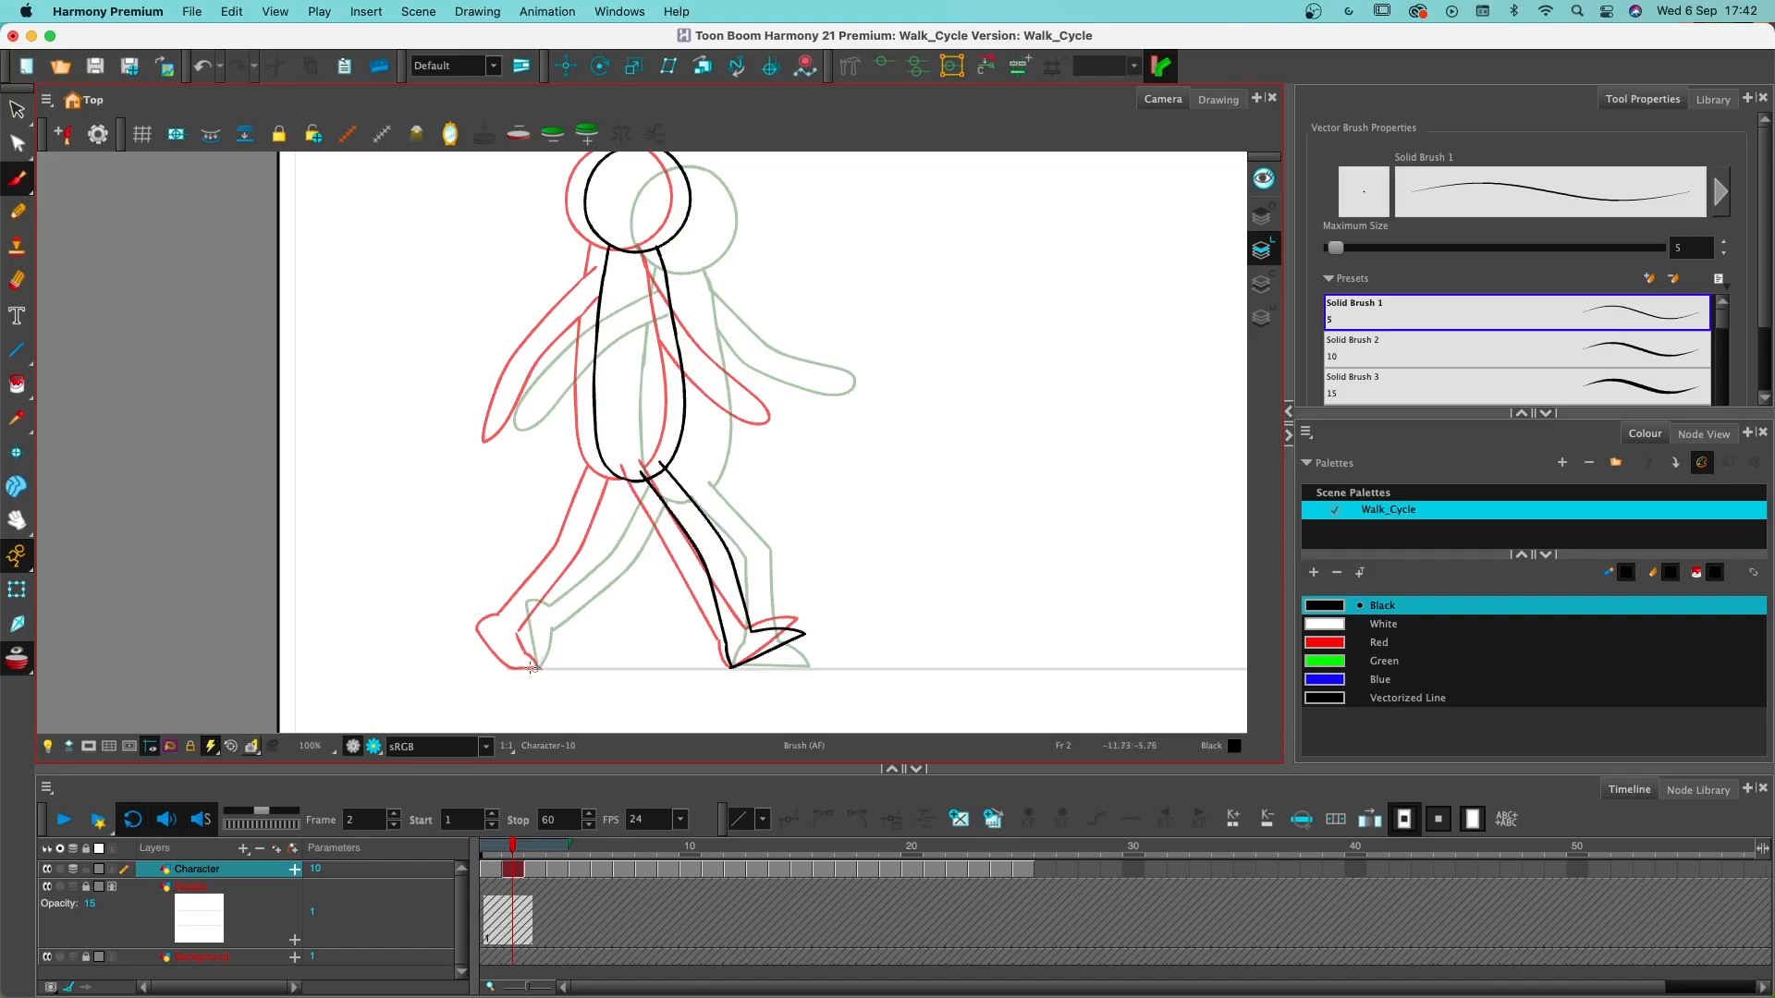
- Draw the trailing leg and foot on frame 2 between the onion-skinned poses, with the toe on the ground line
key("super+z")
mouse_move(509, 657)
left_mouse_down()
mouse_move(476, 599)
mouse_move(513, 603)
mouse_move(541, 668)
mouse_move(527, 624)
mouse_move(562, 541)
left_mouse_up()
key("super+z")
mouse_move(506, 608)
left_mouse_down()
mouse_move(576, 547)
mouse_move(613, 450)
left_mouse_up()
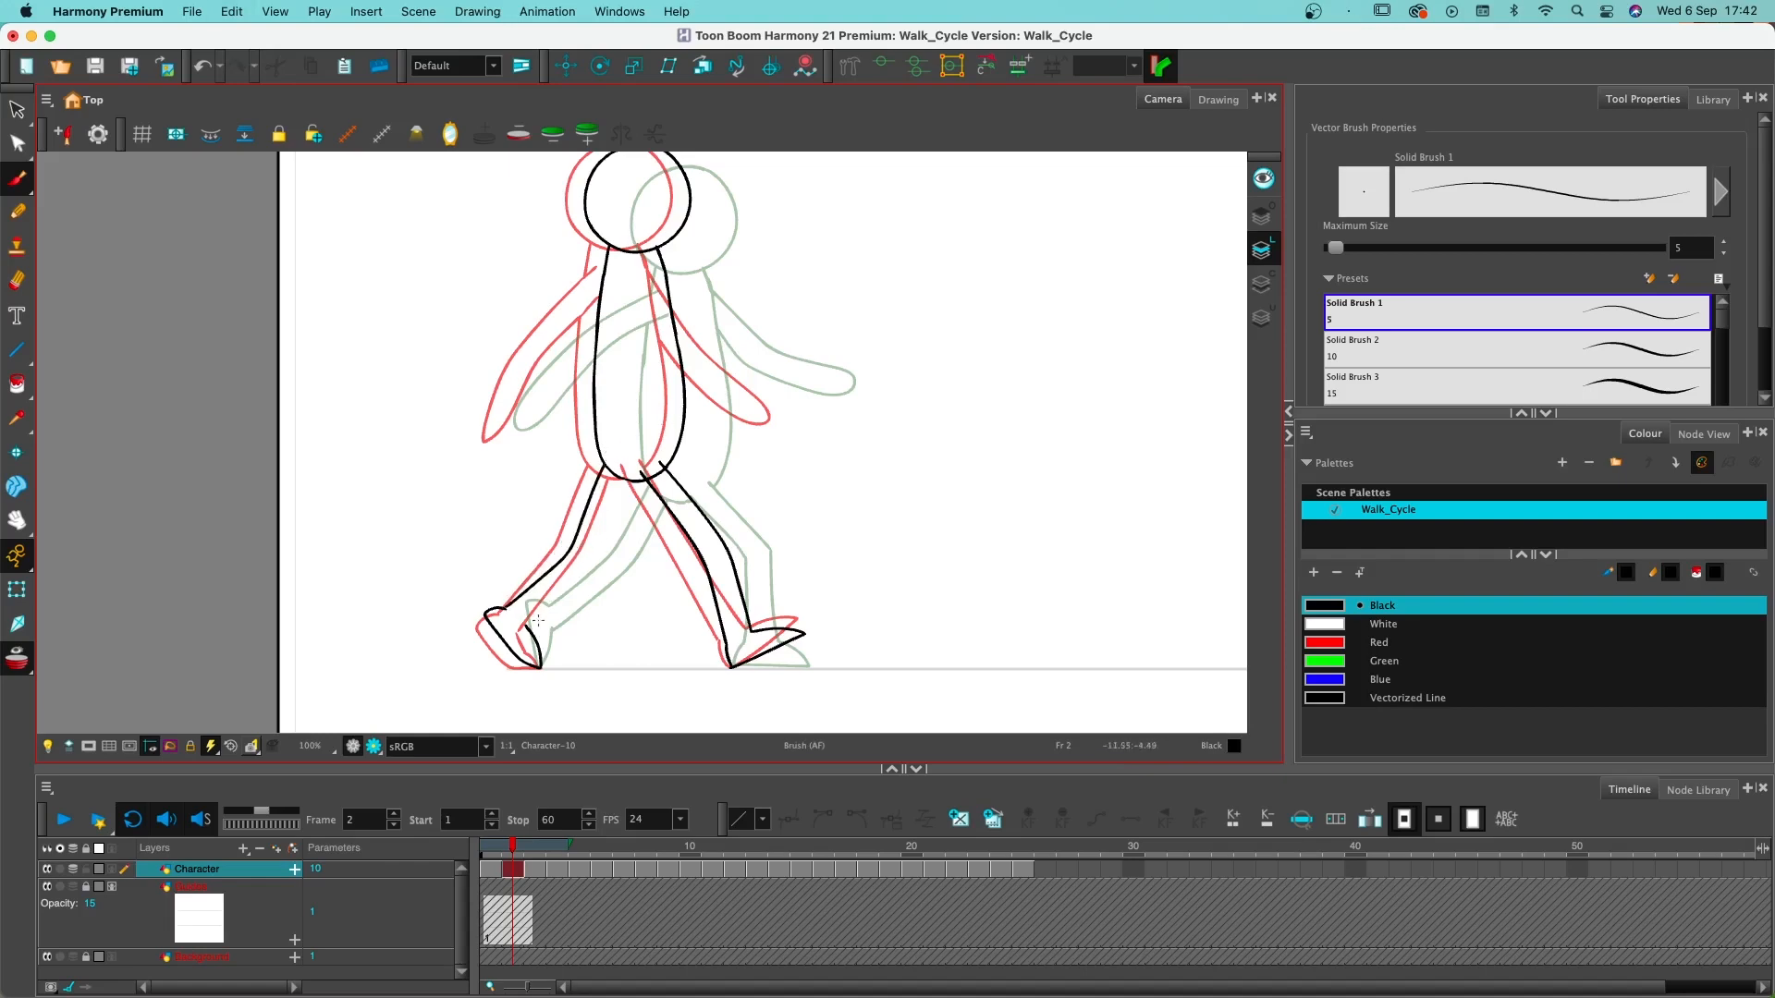
mouse_move(524, 625)
left_mouse_down()
mouse_move(594, 558)
mouse_move(636, 461)
left_mouse_up()
- Draw both arms on frame 2 between the onion-skinned poses and erase the torso line crossing the back-swinging arm's shoulder
left_click_drag(605, 269, 586, 286)
key("cmd+z")
mouse_move(611, 267)
left_mouse_down()
mouse_move(515, 347)
mouse_move(483, 426)
mouse_move(516, 428)
mouse_move(548, 348)
mouse_move(615, 294)
left_mouse_up()
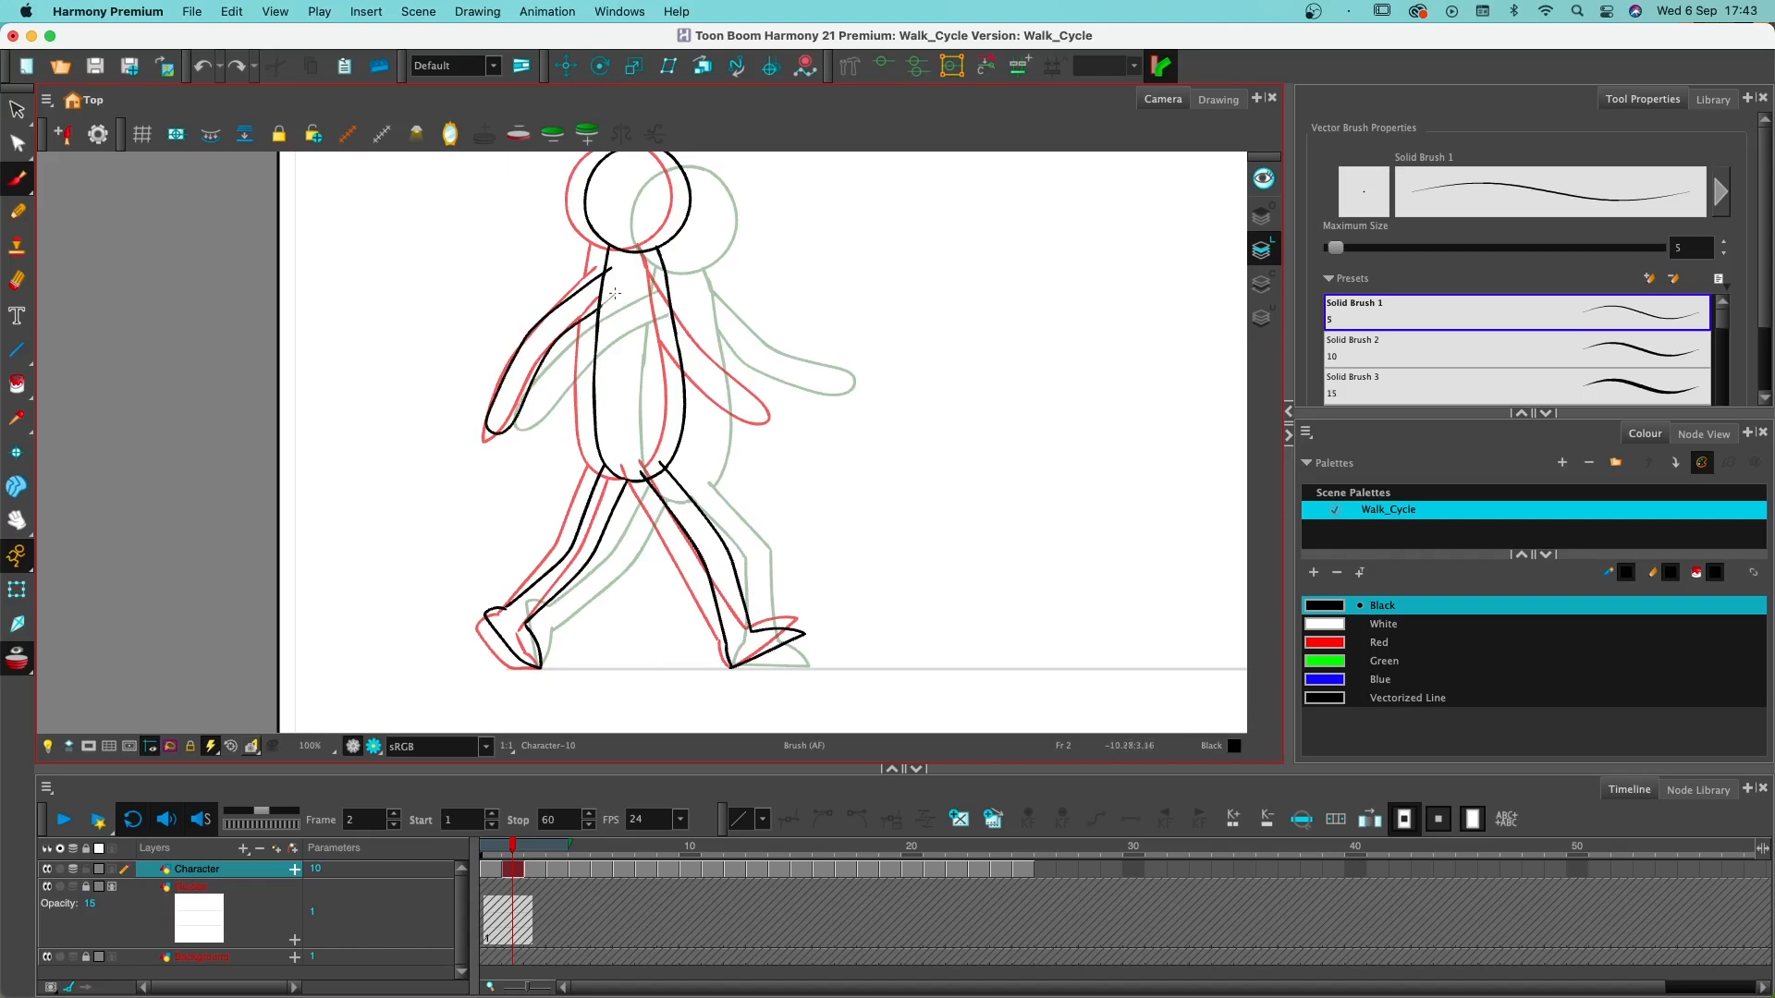
key("alt+e")
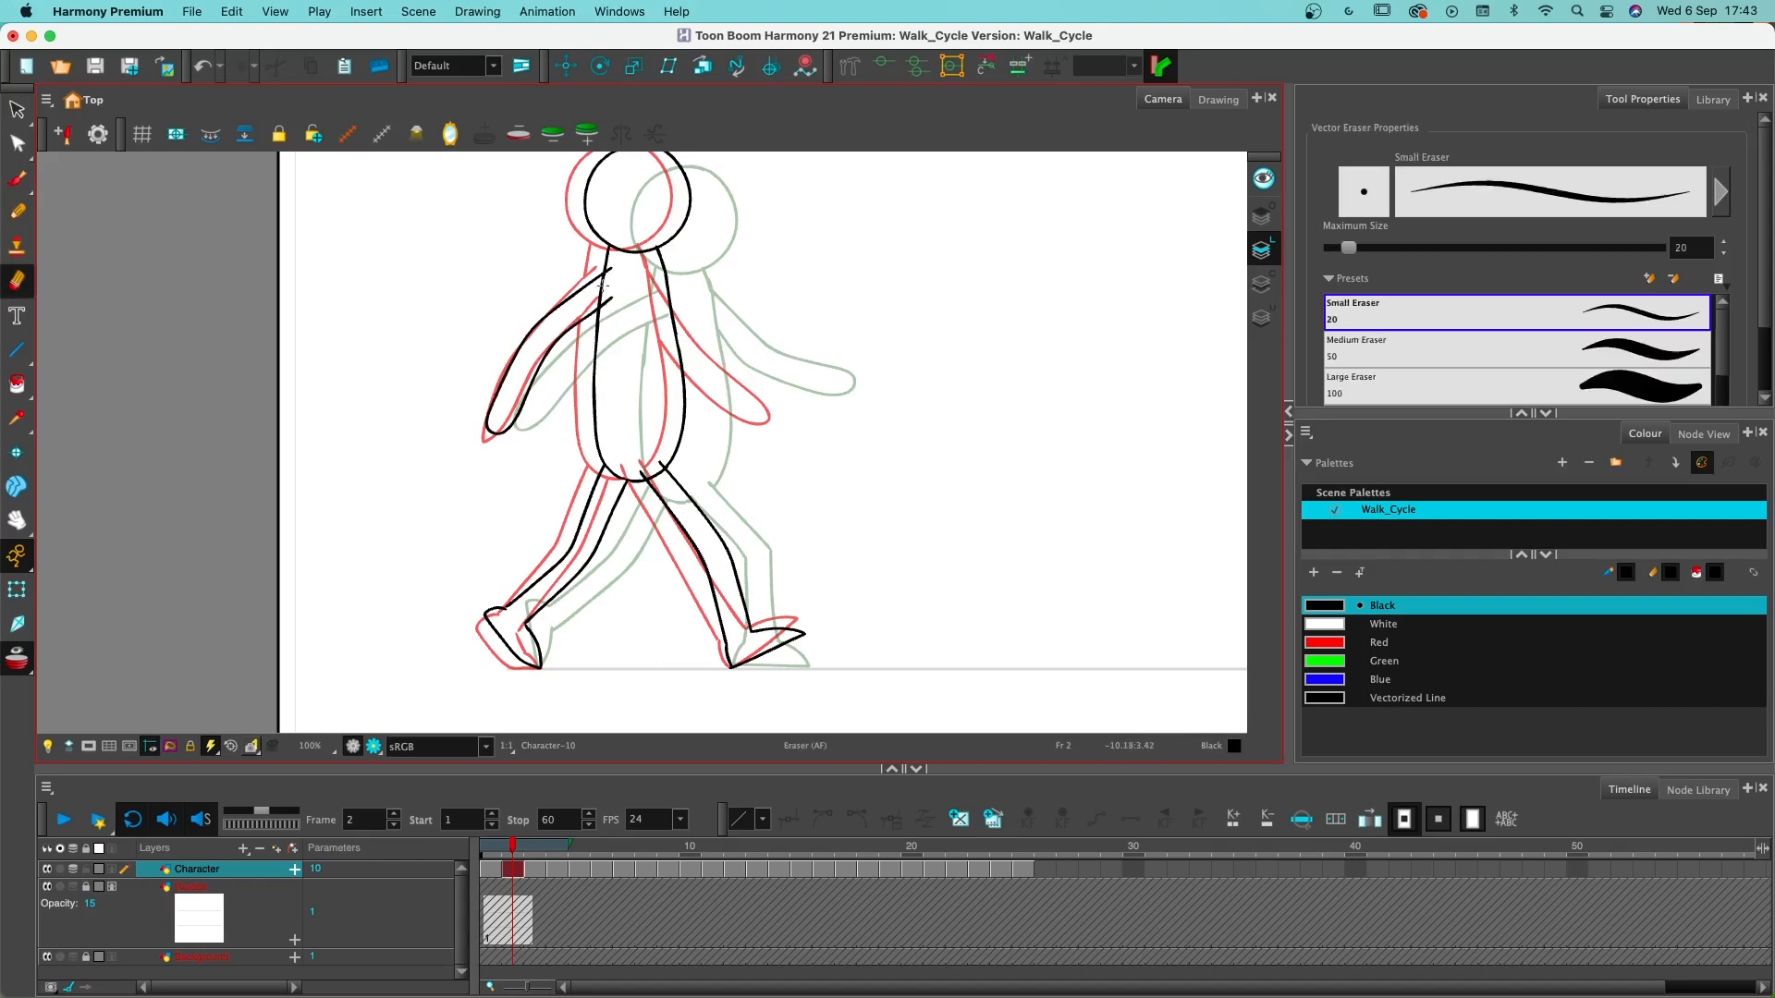
left_click_drag(607, 283, 601, 294)
key("alt+b")
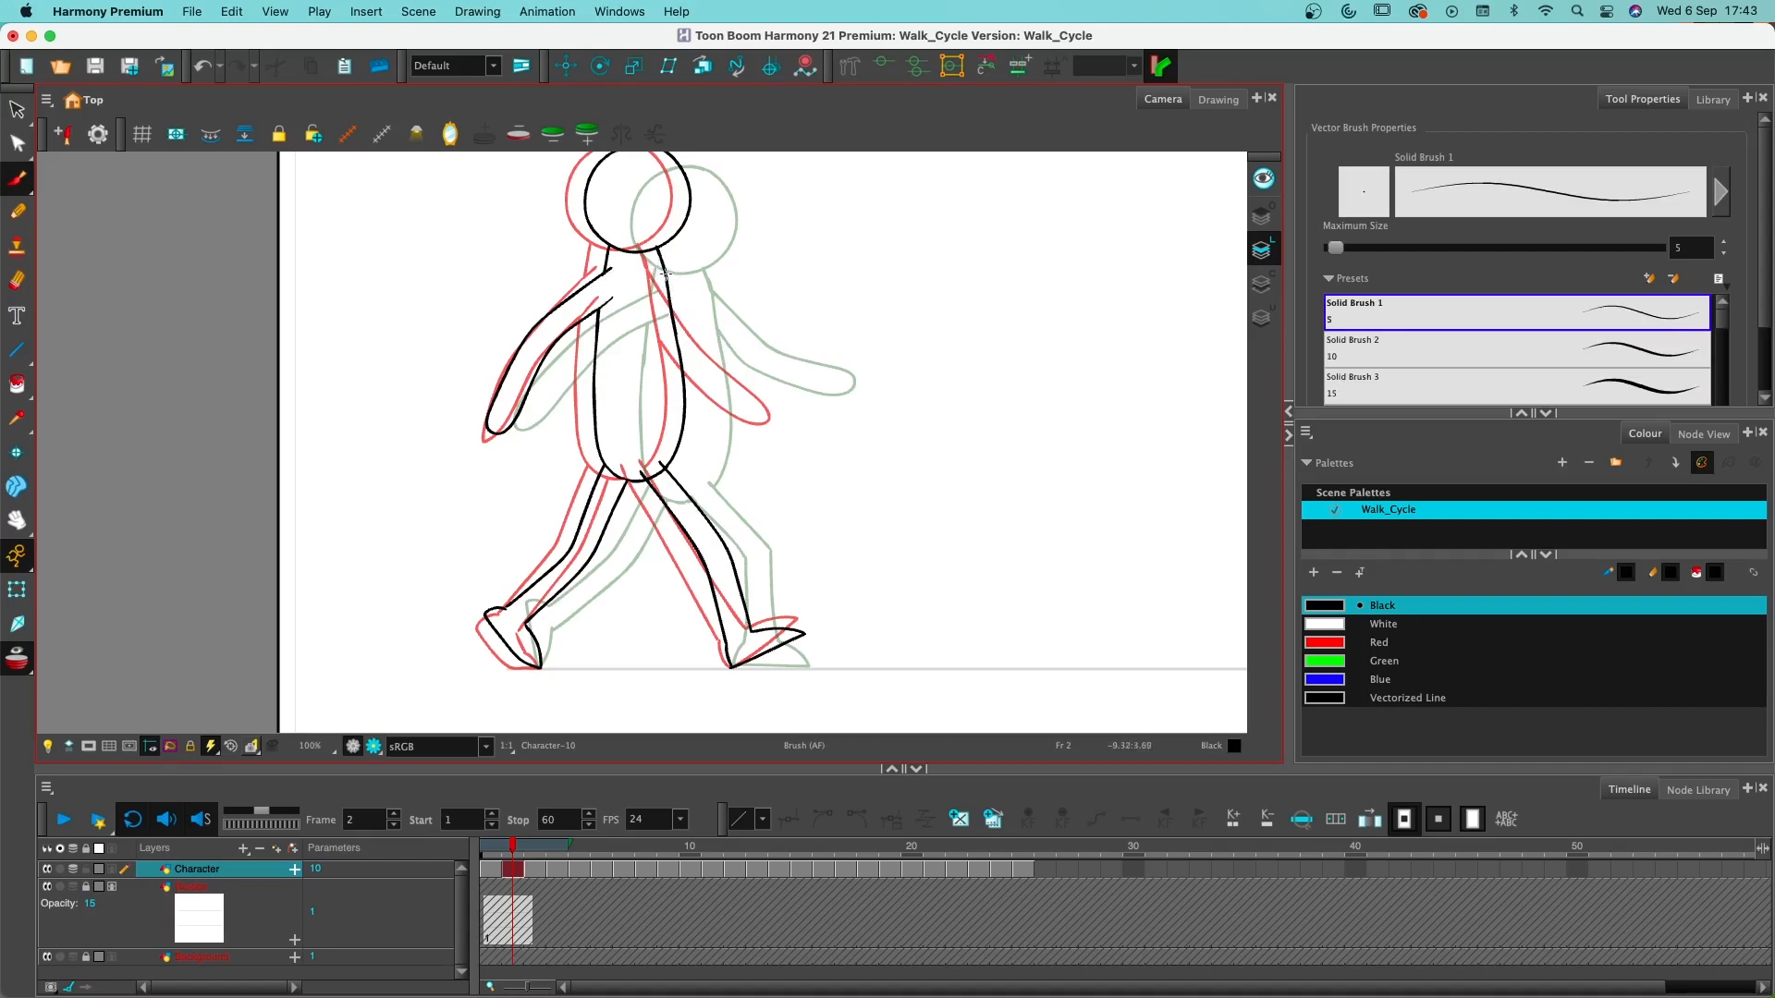
mouse_move(668, 275)
left_mouse_down()
mouse_move(740, 360)
mouse_move(809, 394)
mouse_move(805, 414)
mouse_move(750, 405)
mouse_move(708, 368)
mouse_move(662, 283)
left_mouse_up()
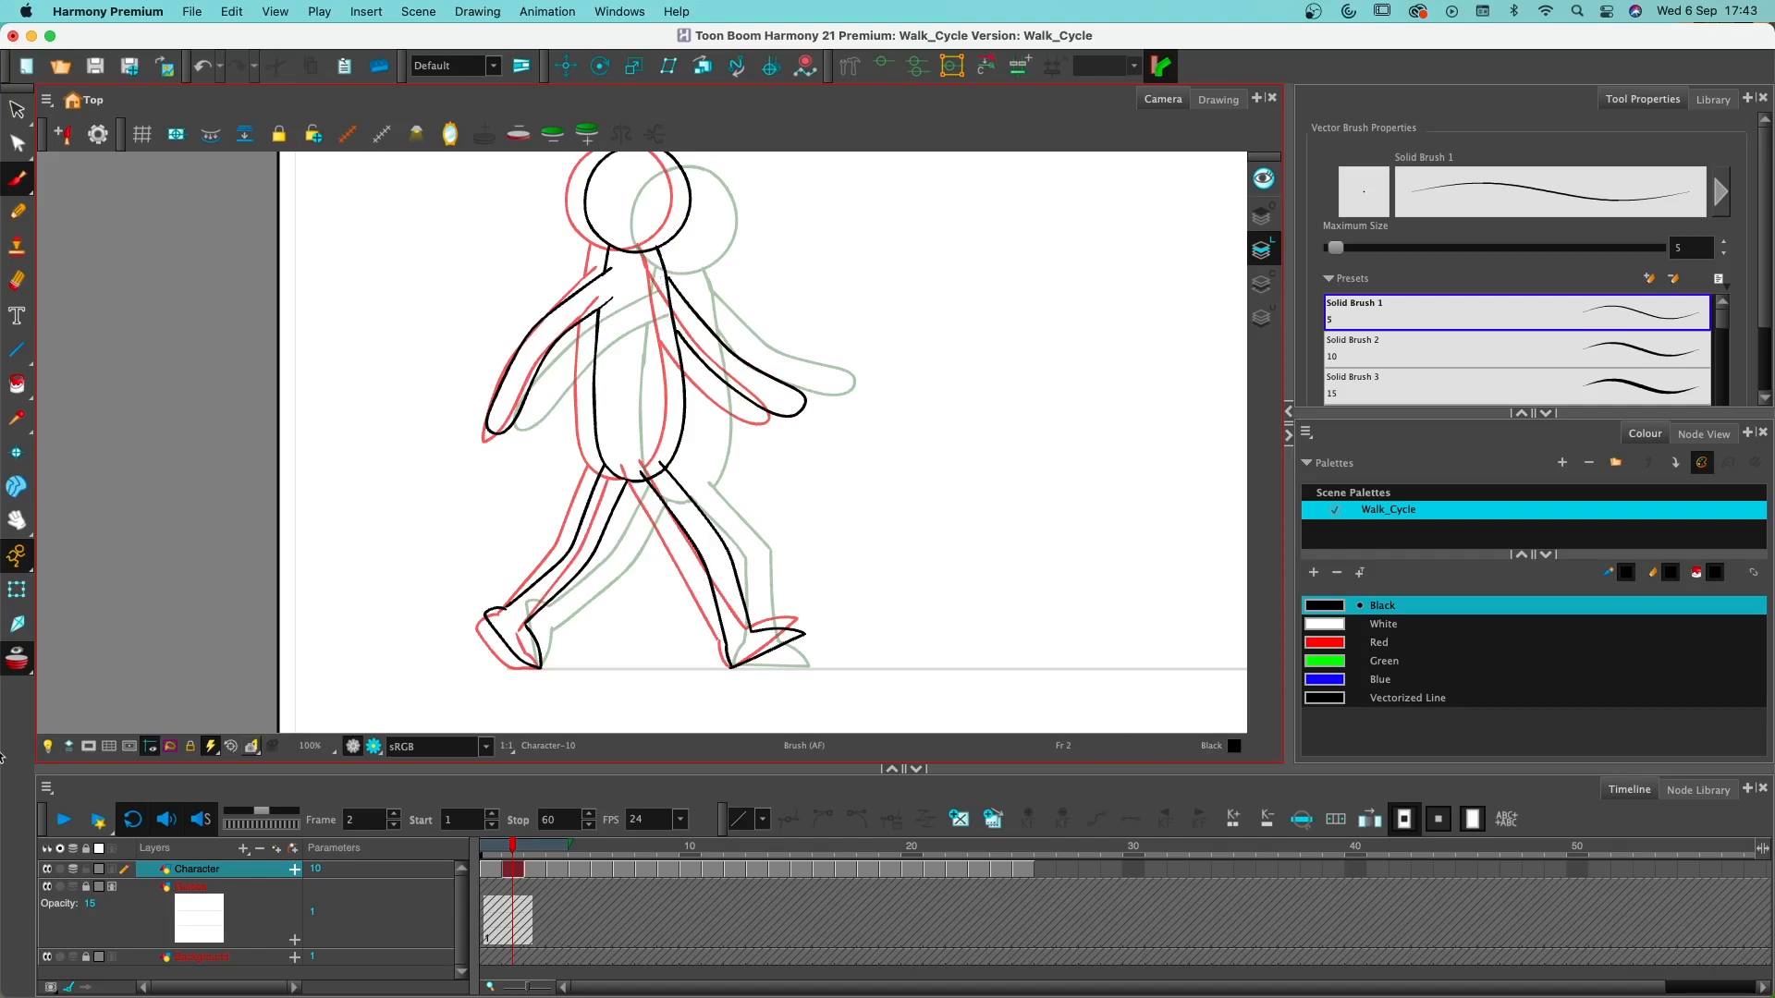
- Turn off the onion skin on frame 2 and erase the torso line crossing the top of the front leg
key("alt+o")
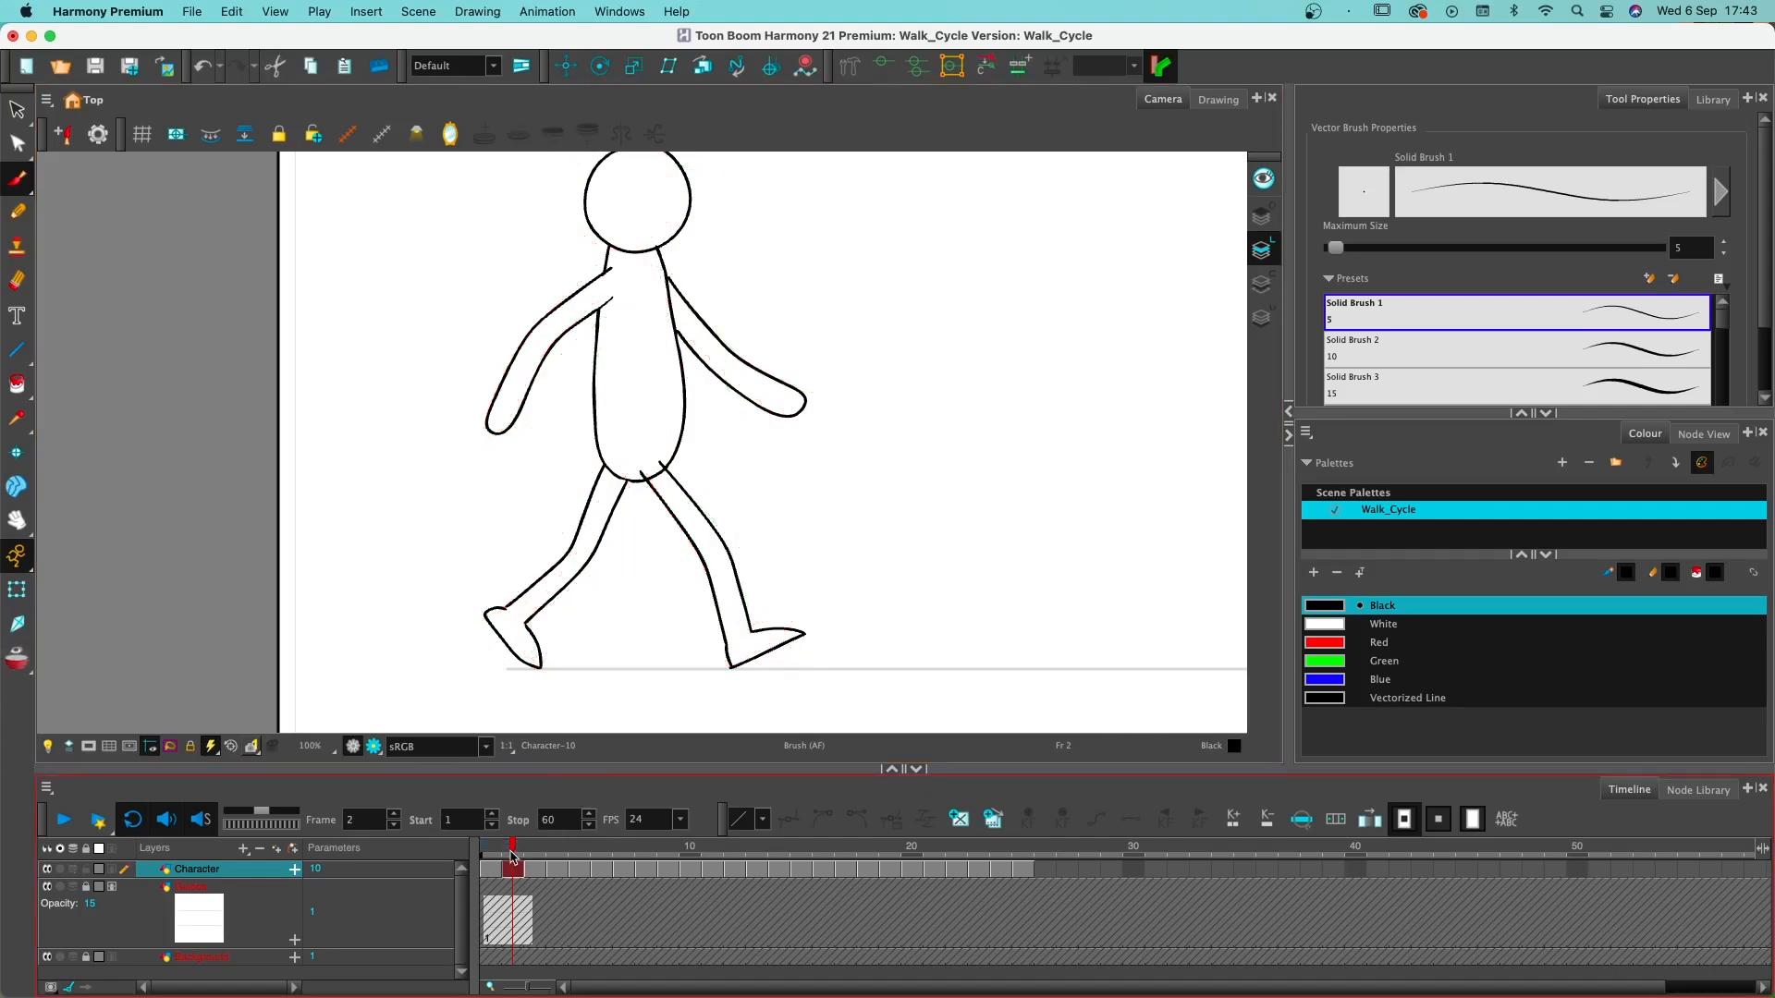
mouse_move(513, 857)
left_mouse_down()
mouse_move(492, 857)
mouse_move(507, 858)
left_mouse_up()
key("alt+e")
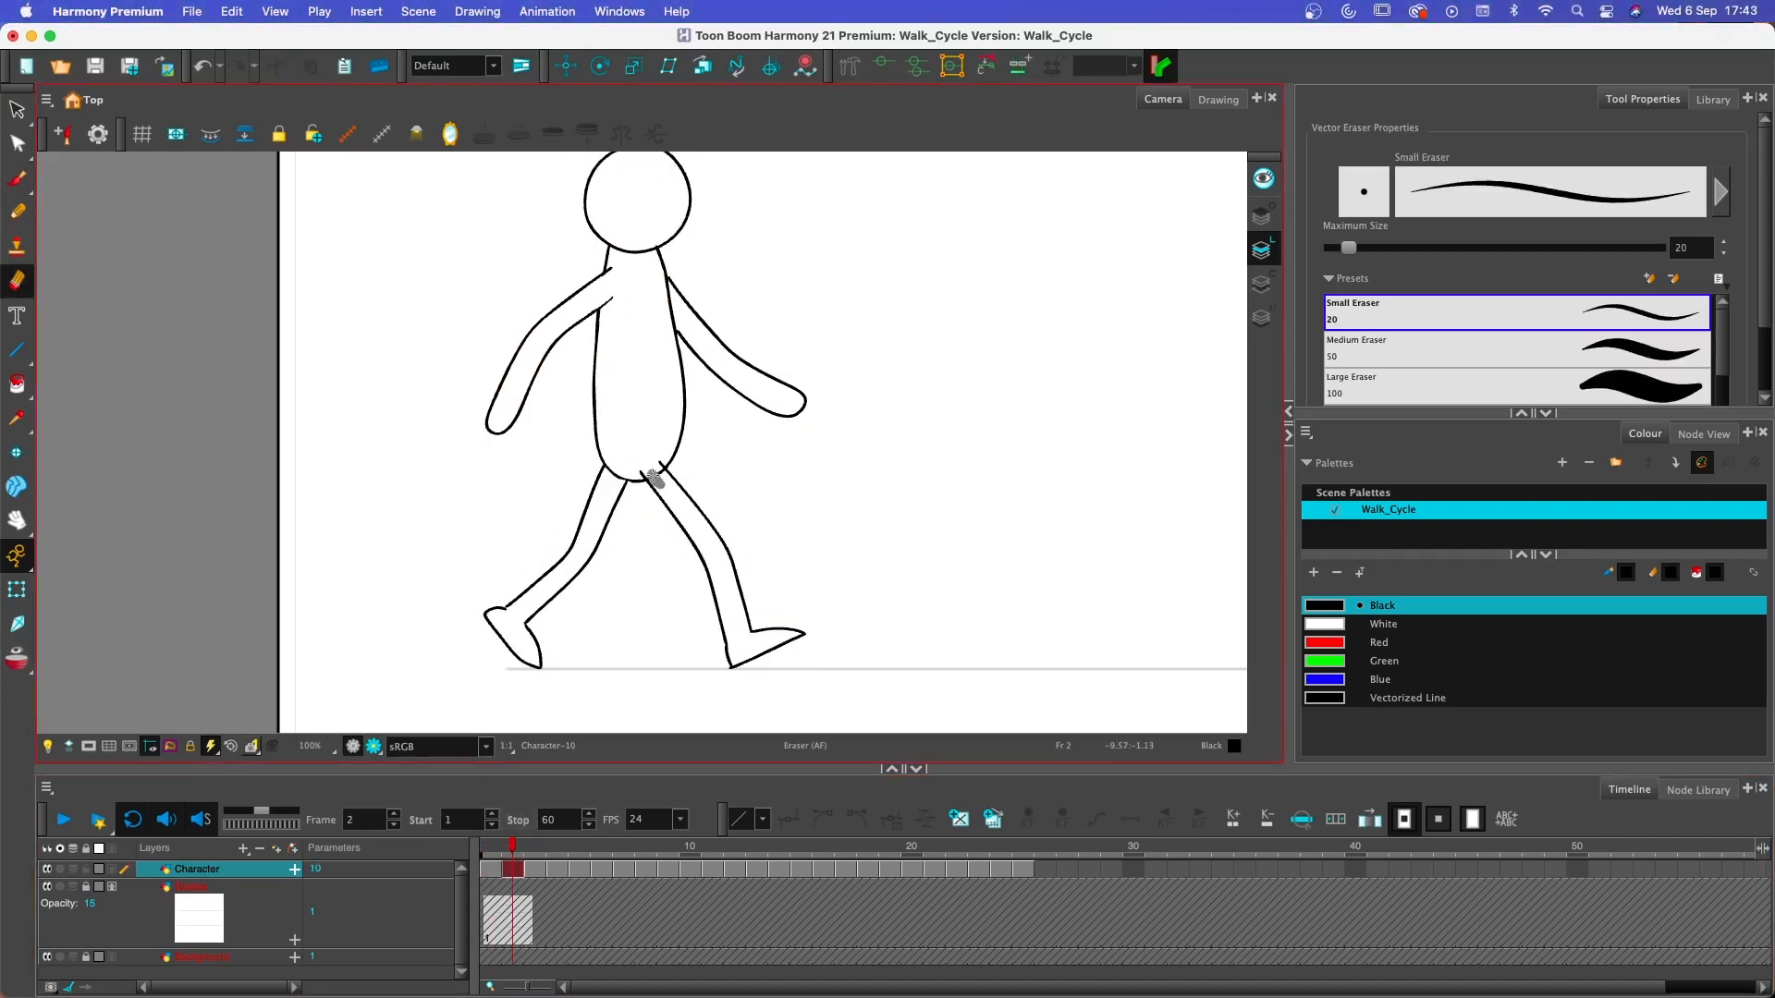
left_click_drag(654, 479, 659, 457)
- Paste the head and torso onto frame 3 with the onion skin on and limited to the neighbouring frames
left_click_drag(504, 849, 533, 852)
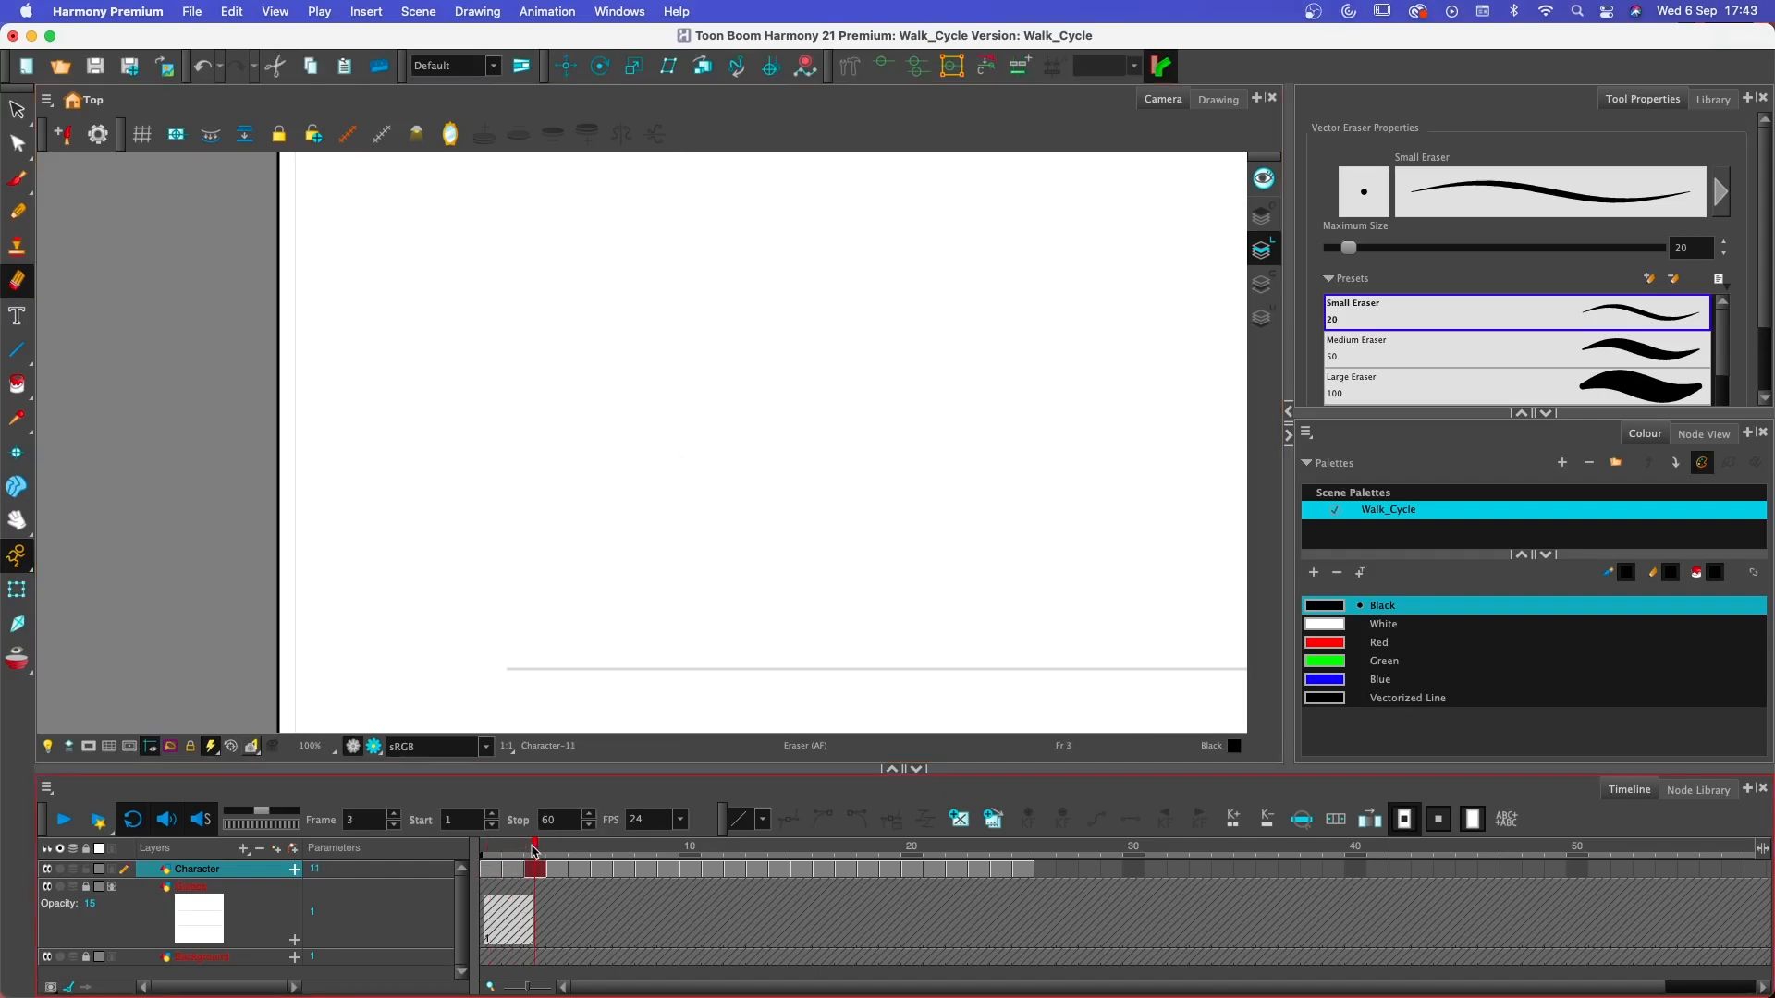
left_click(17, 657)
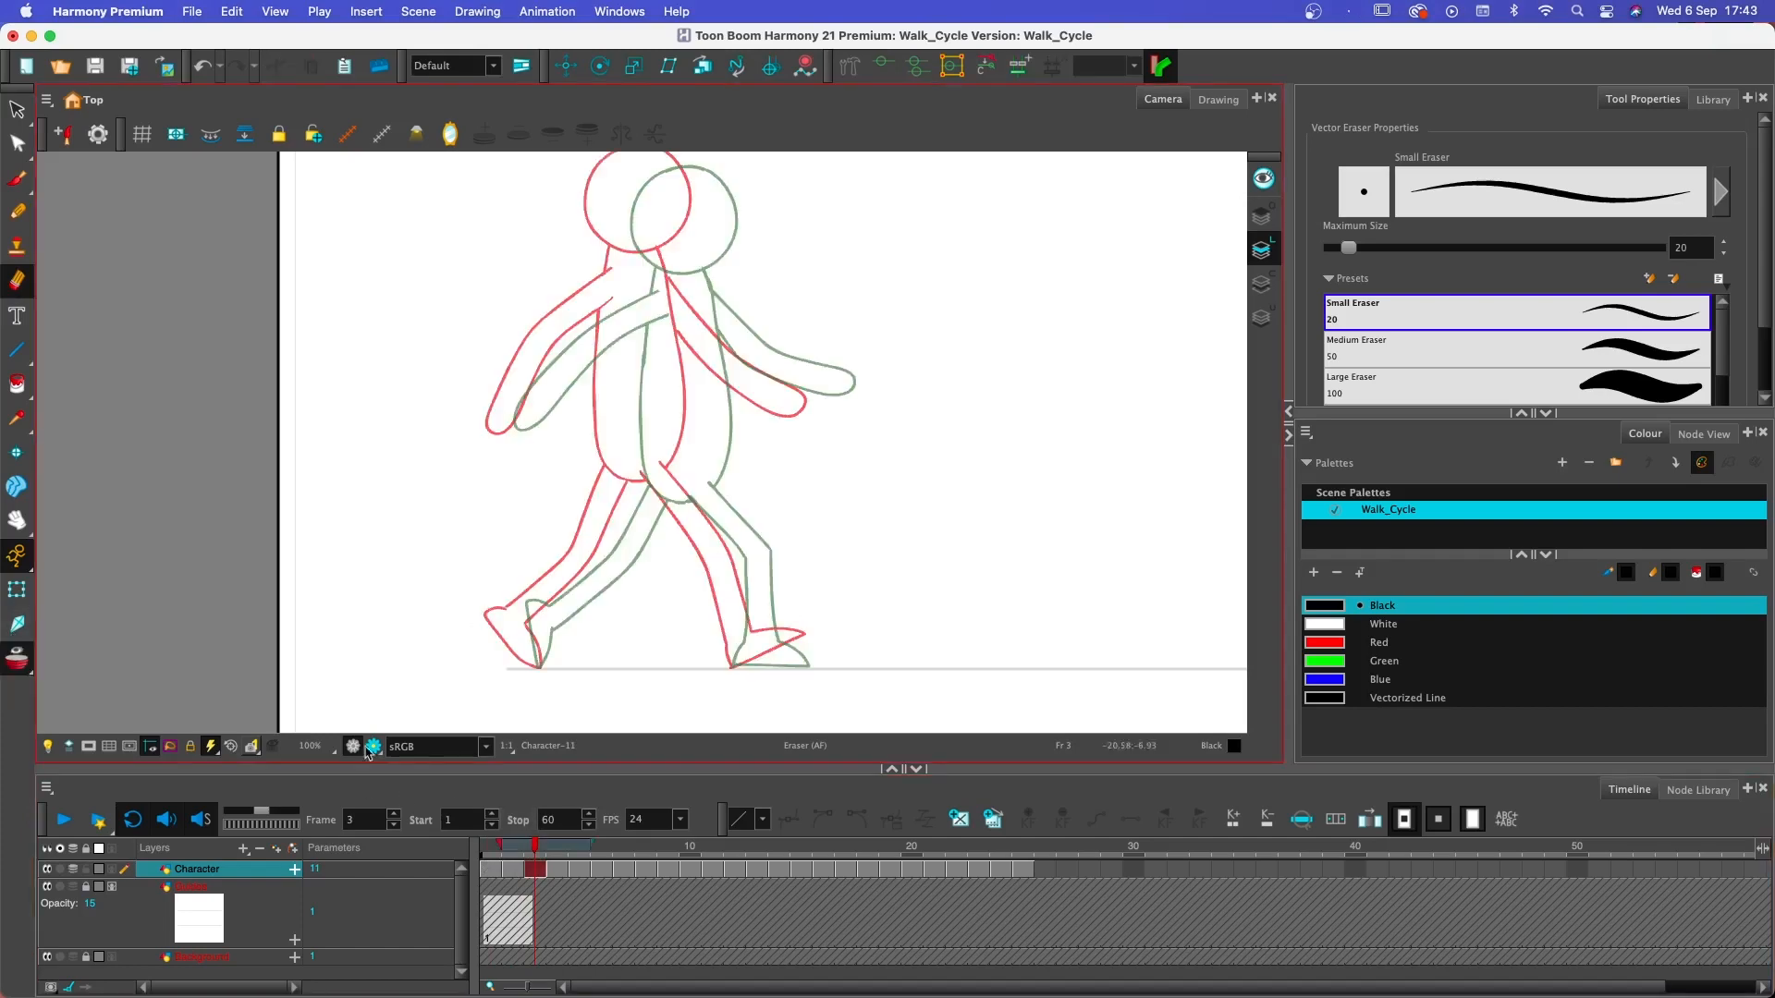
key("super+v")
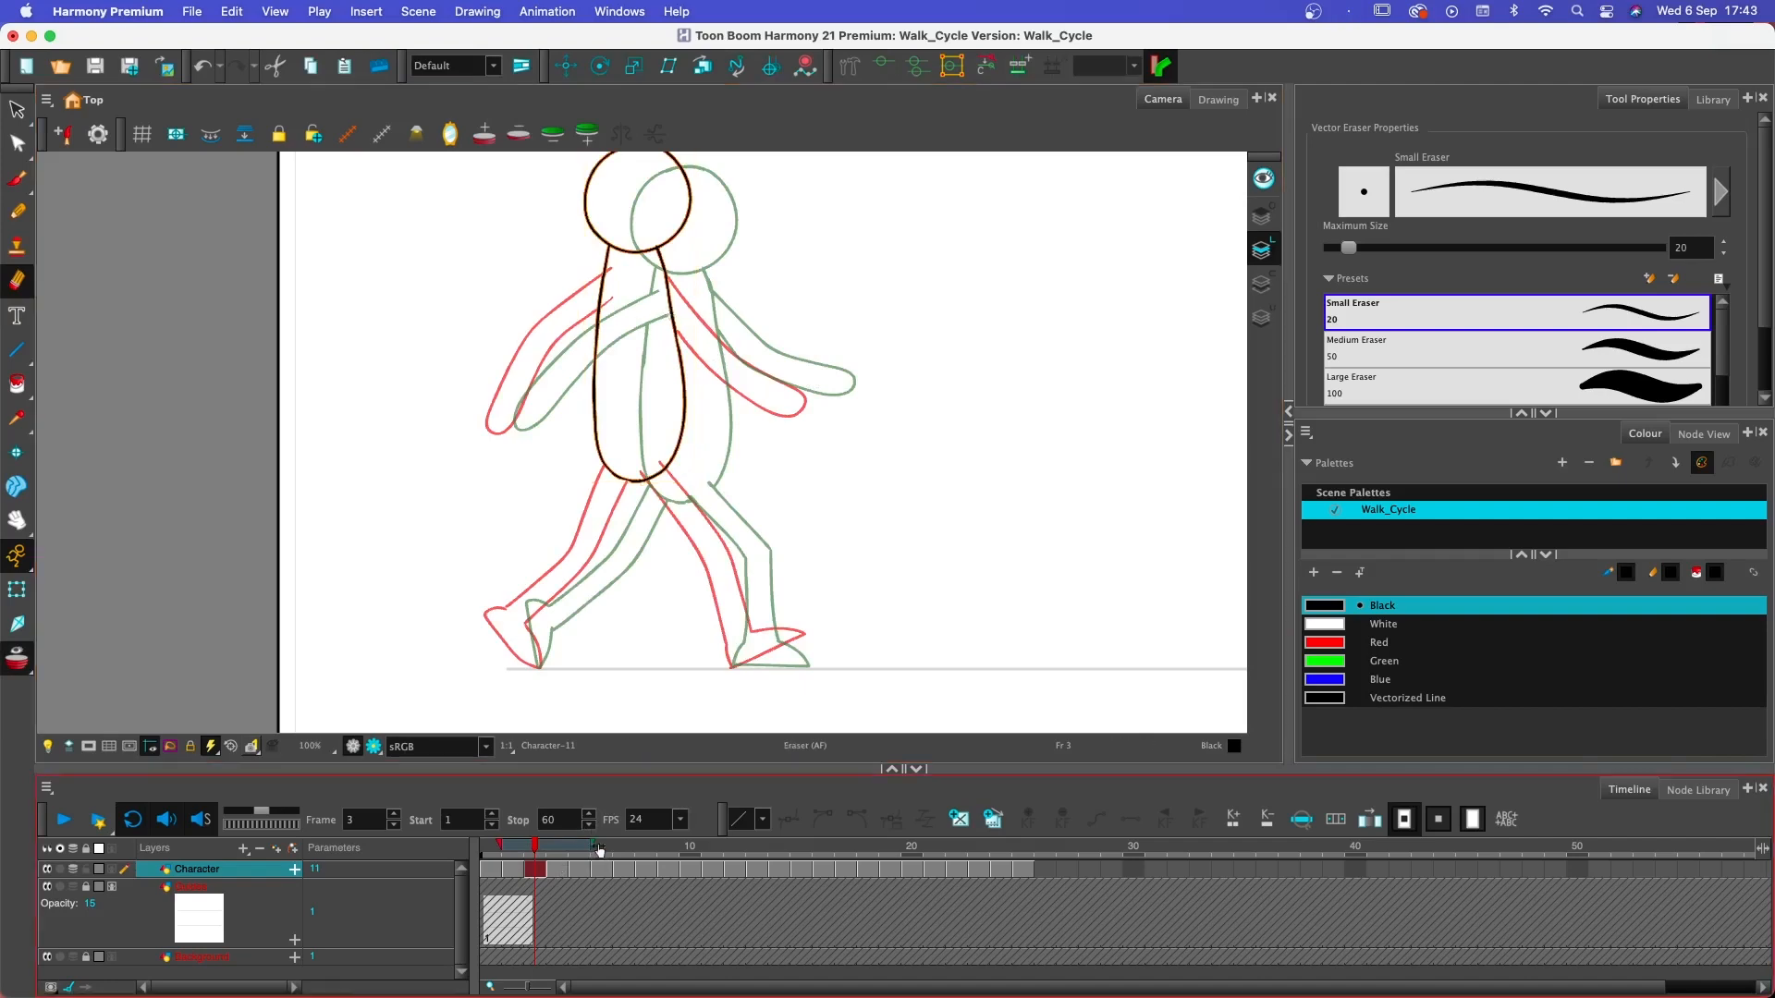
left_click_drag(594, 846, 572, 847)
key("space")
- Move frame 3's head and torso midway between the frame 2 and frame 4 poses, and check them against the surrounding frames
left_click_drag(696, 452, 688, 550)
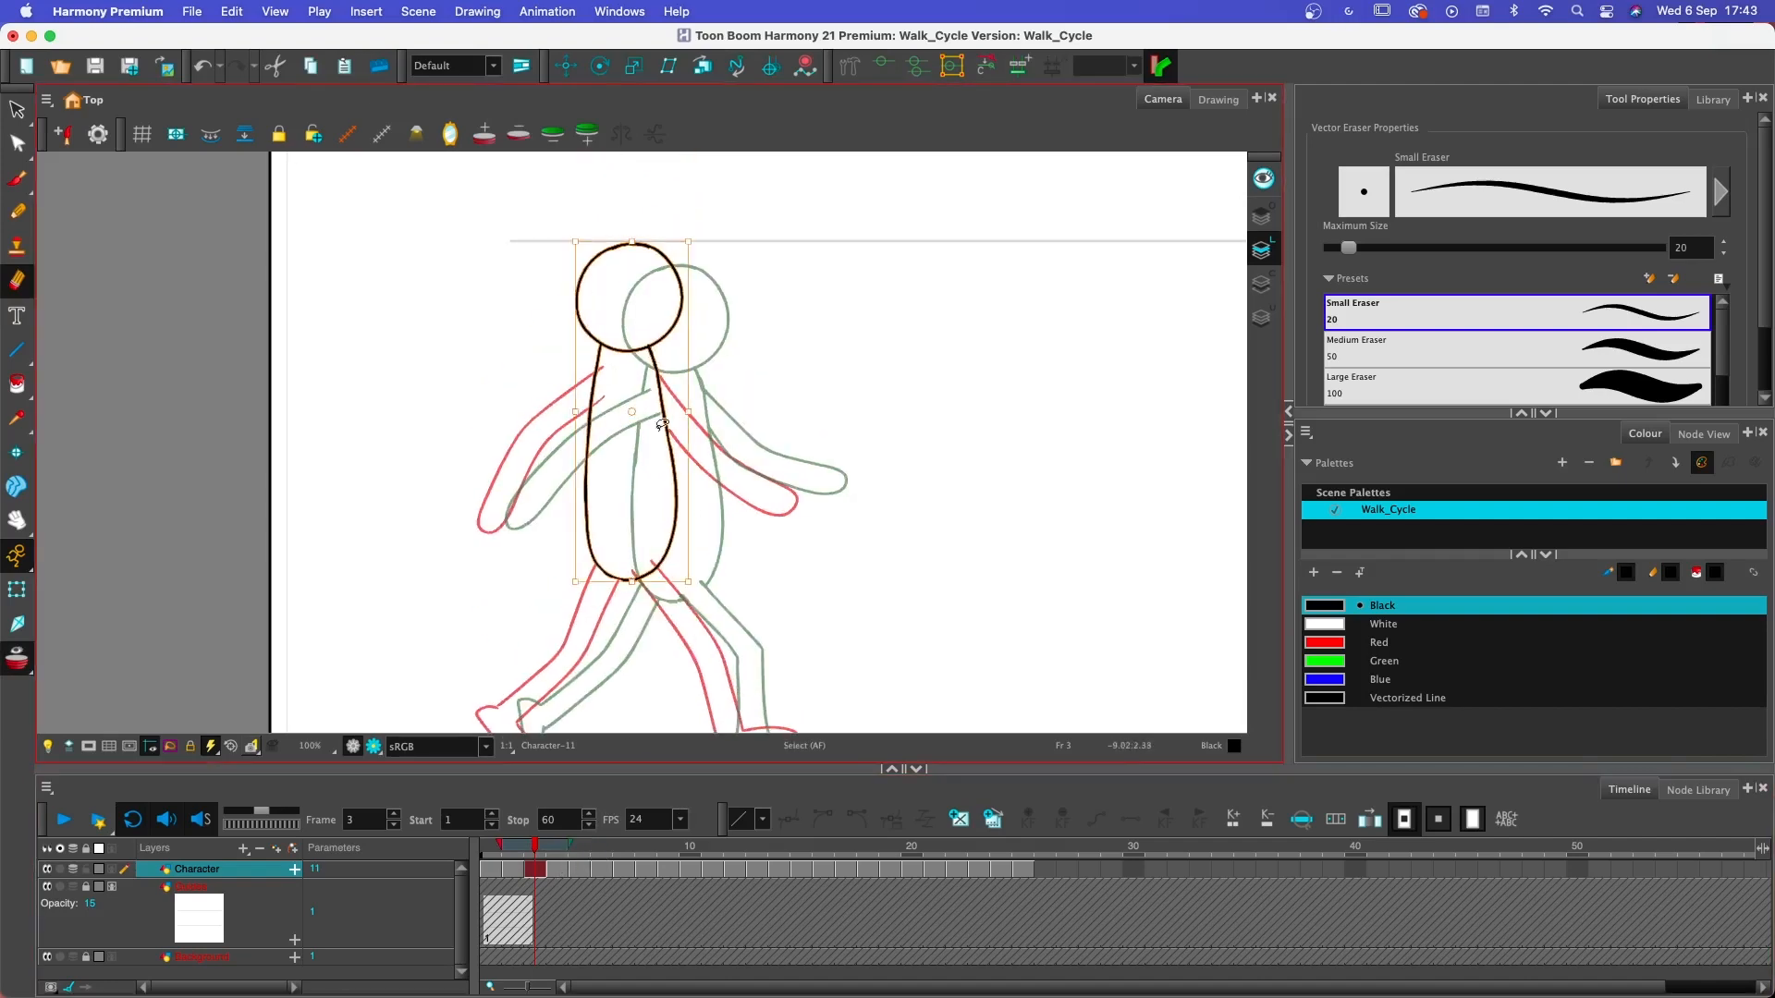
mouse_move(672, 436)
left_mouse_down("super")
mouse_move(701, 454)
mouse_move(689, 440)
left_mouse_up("super")
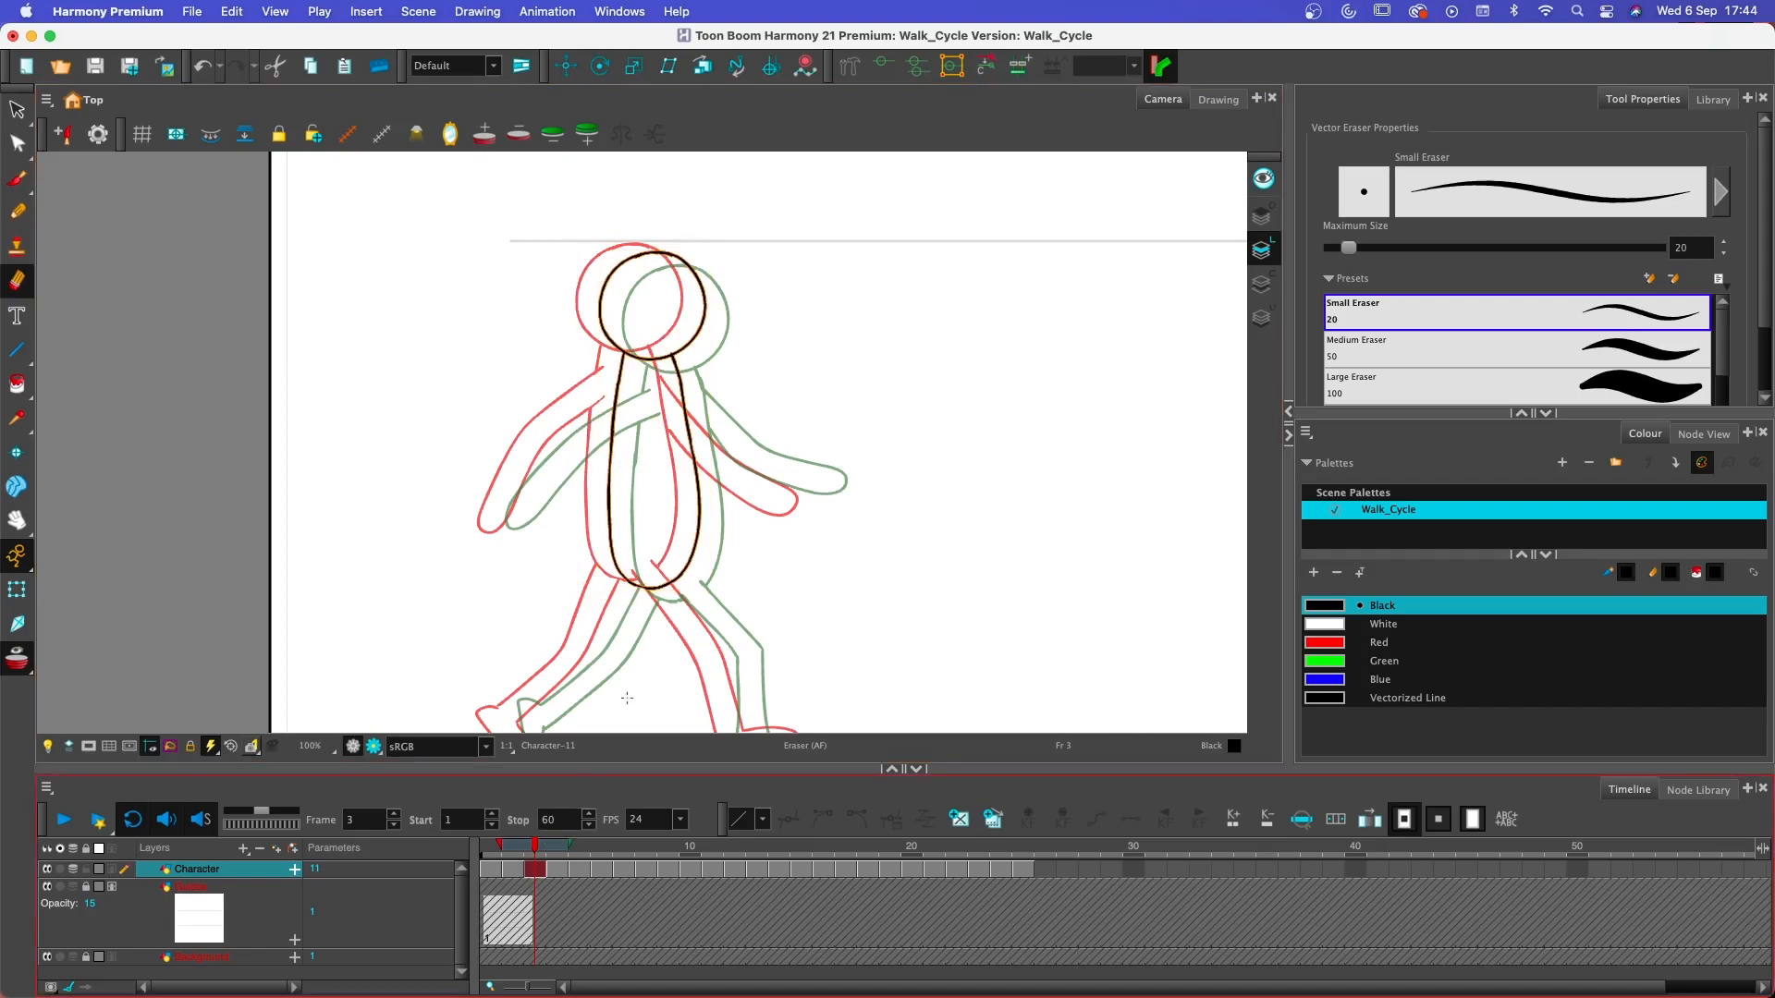
left_click_drag(785, 622, 797, 544)
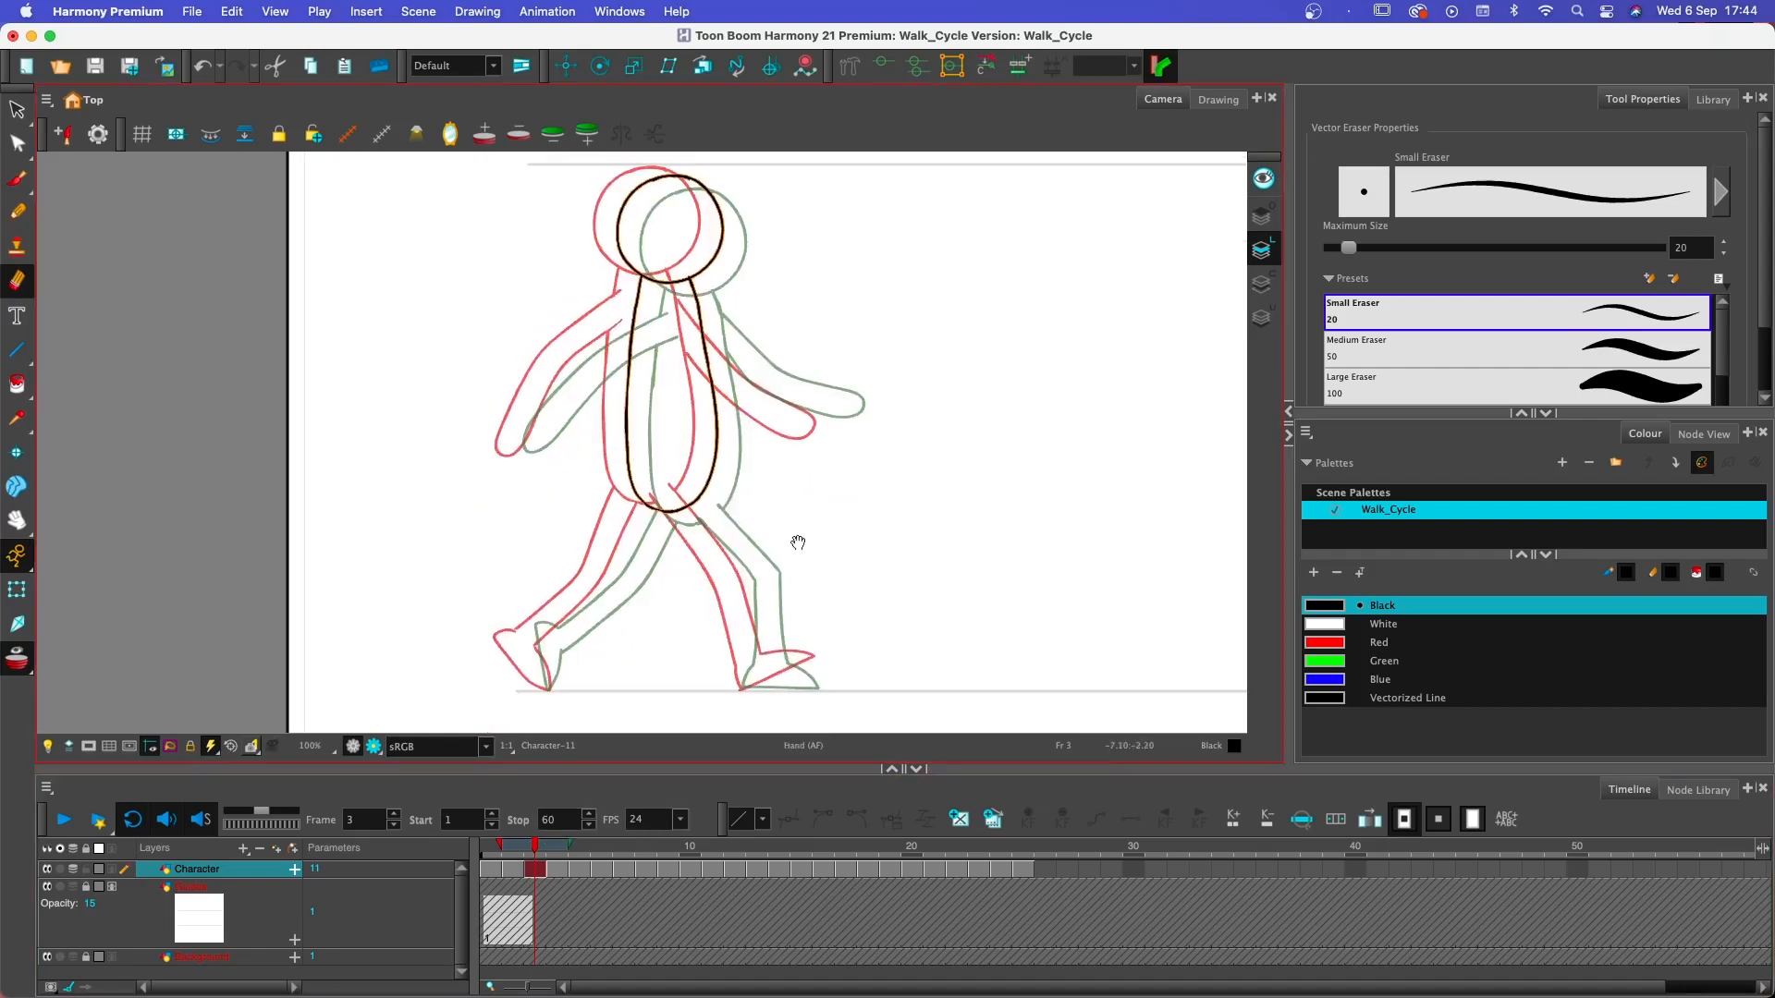
left_click_drag(504, 849, 485, 849)
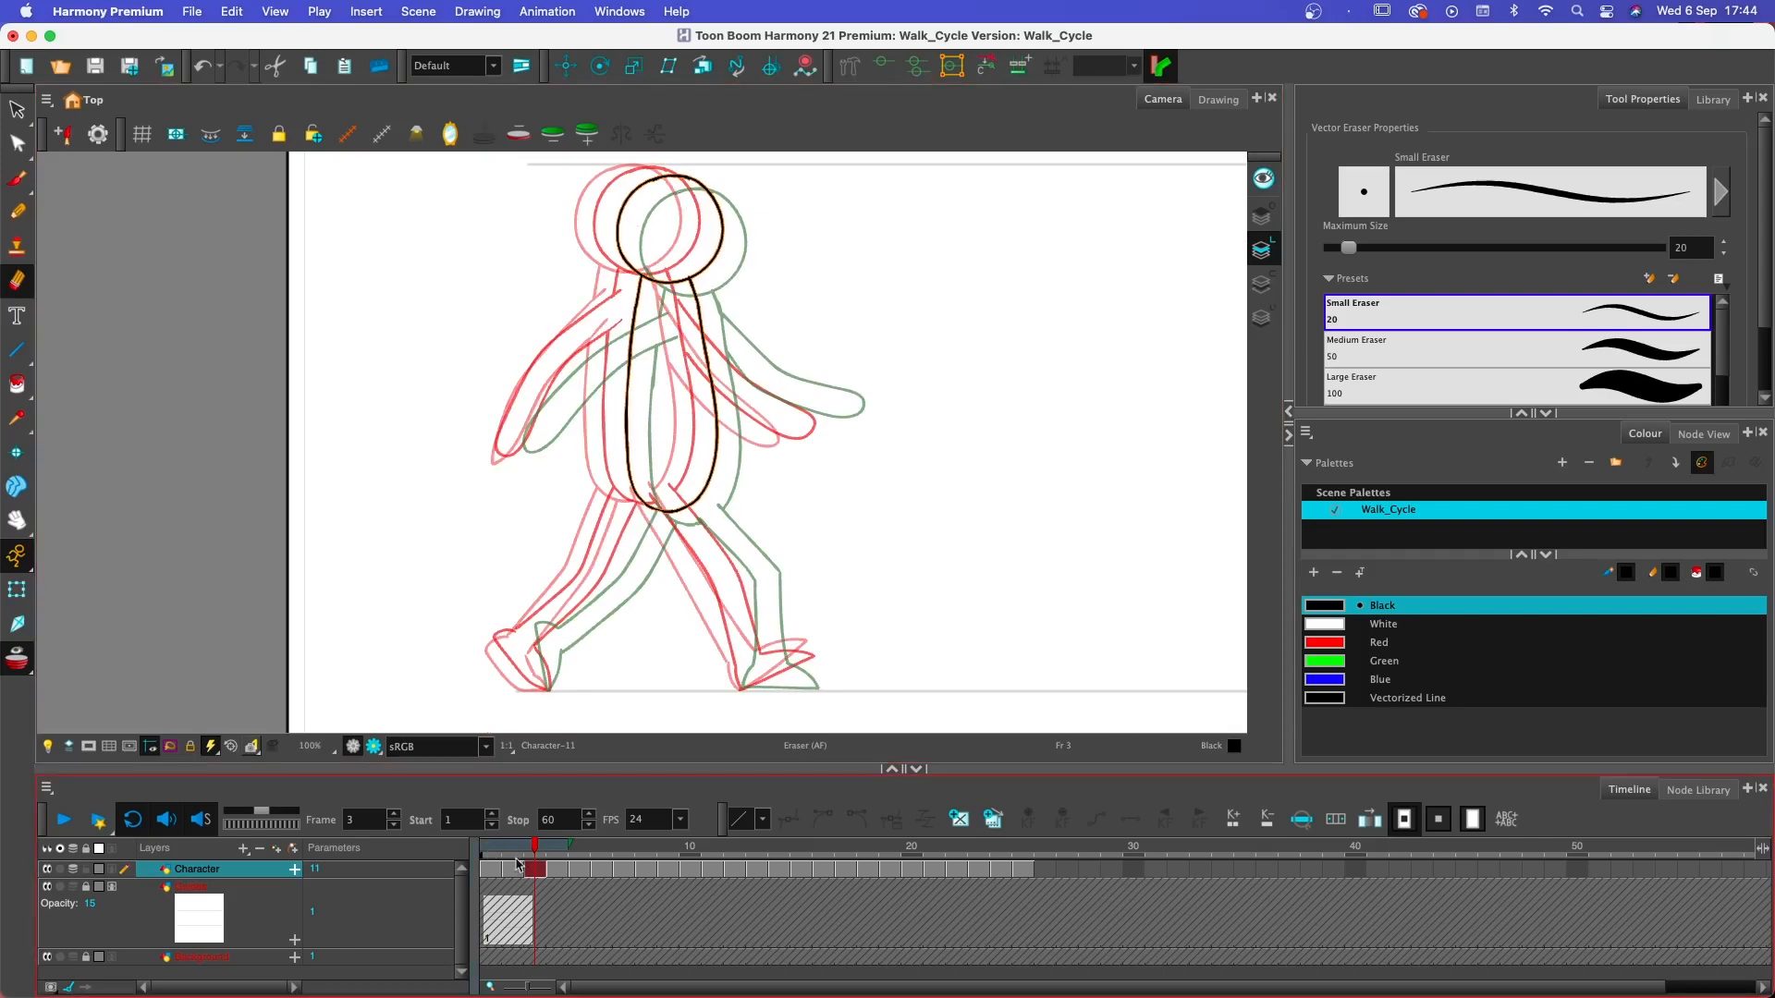
left_click(557, 852)
mouse_move(556, 851)
left_mouse_down()
mouse_move(539, 852)
mouse_move(580, 851)
left_mouse_up()
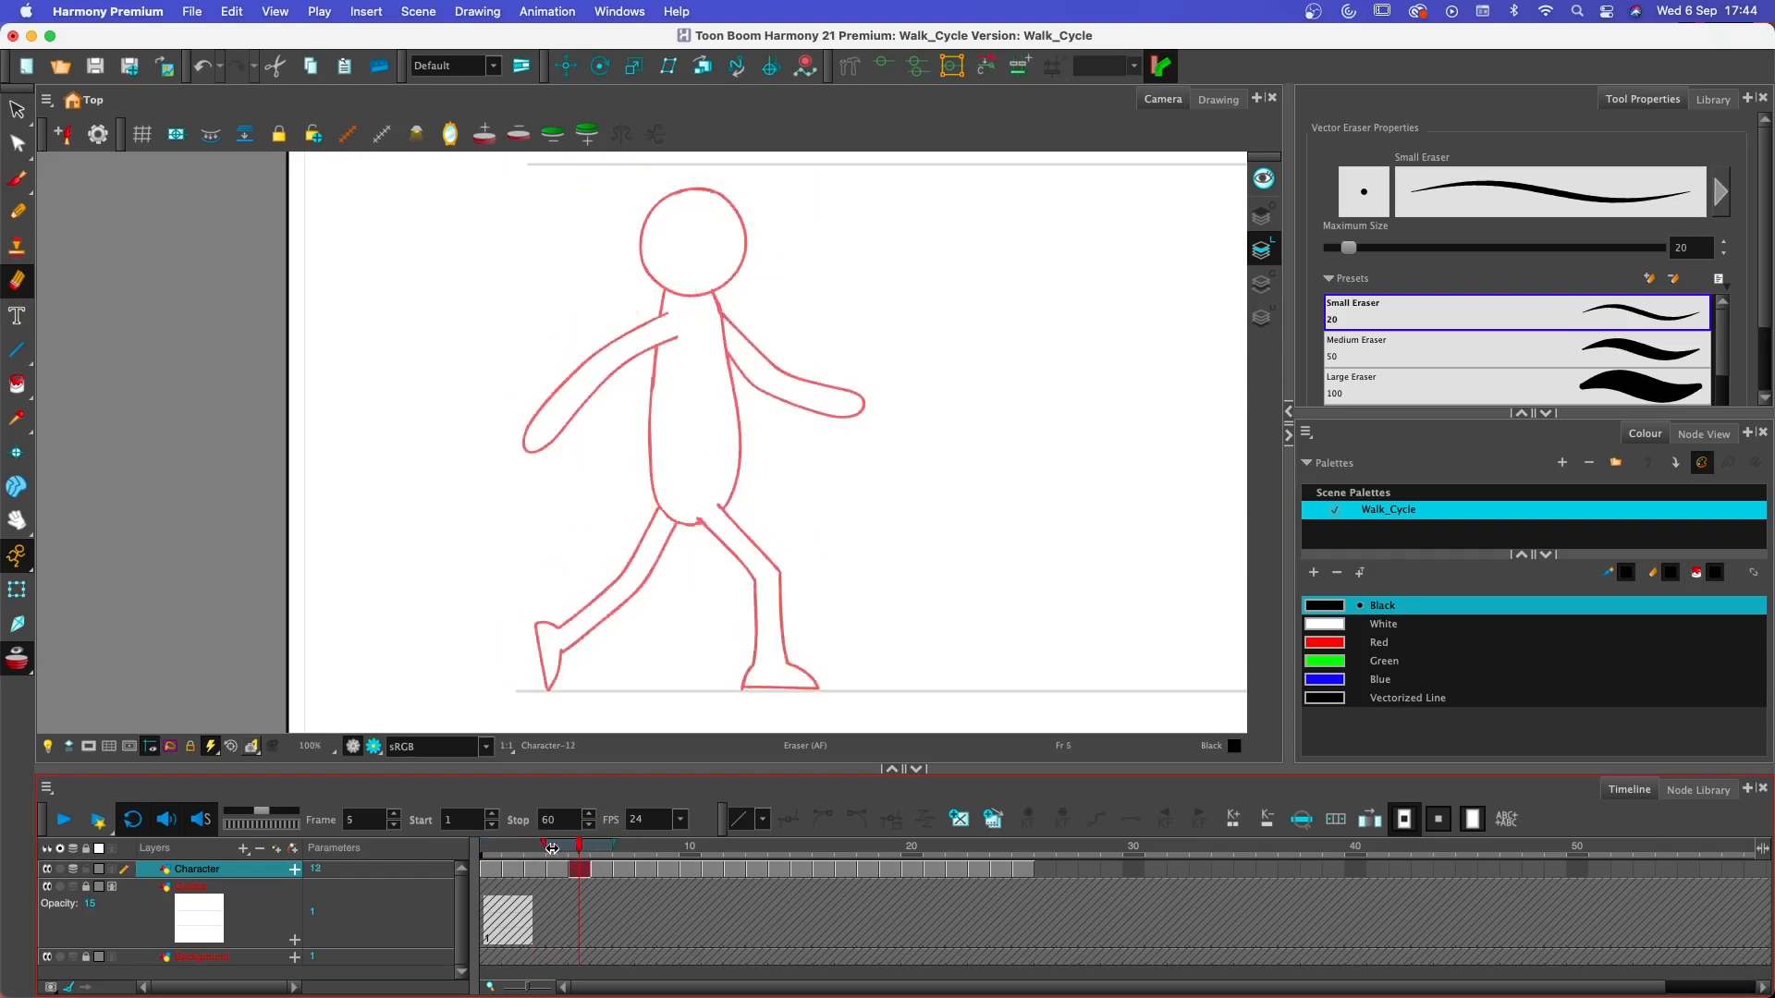
left_click(536, 851)
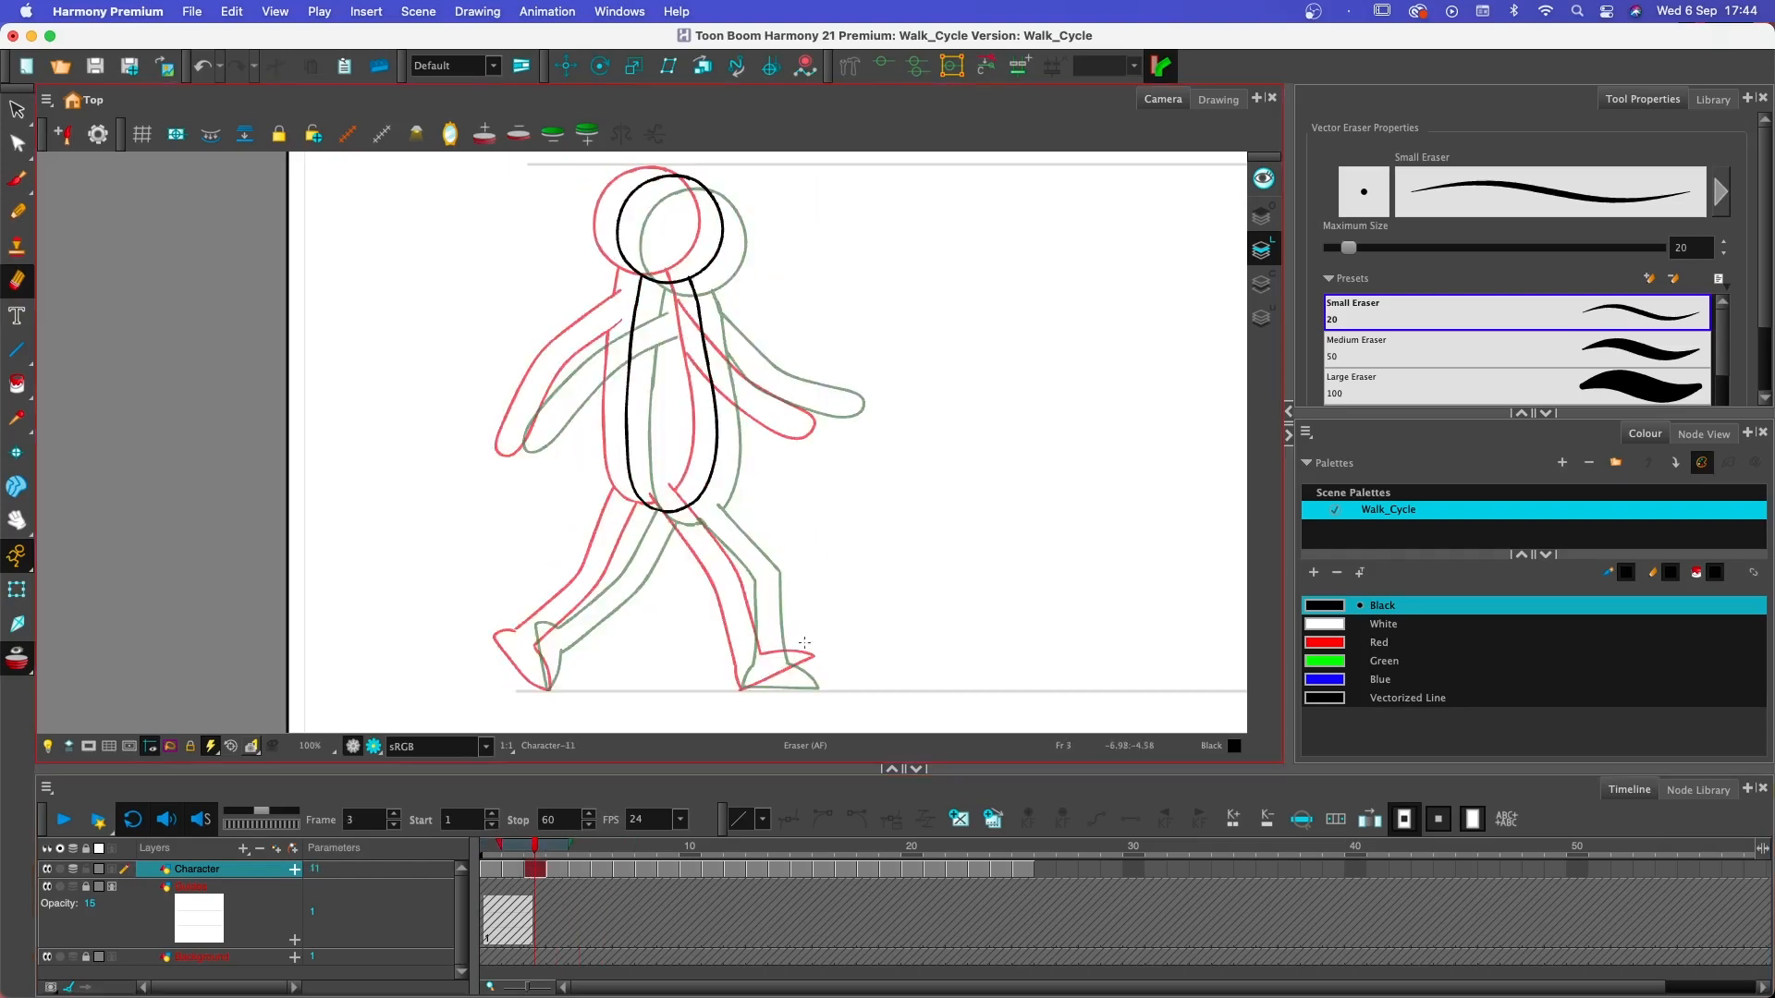
- Draw the rear outline of the front leg on frame 3 from the hip down to the heel
key("2")
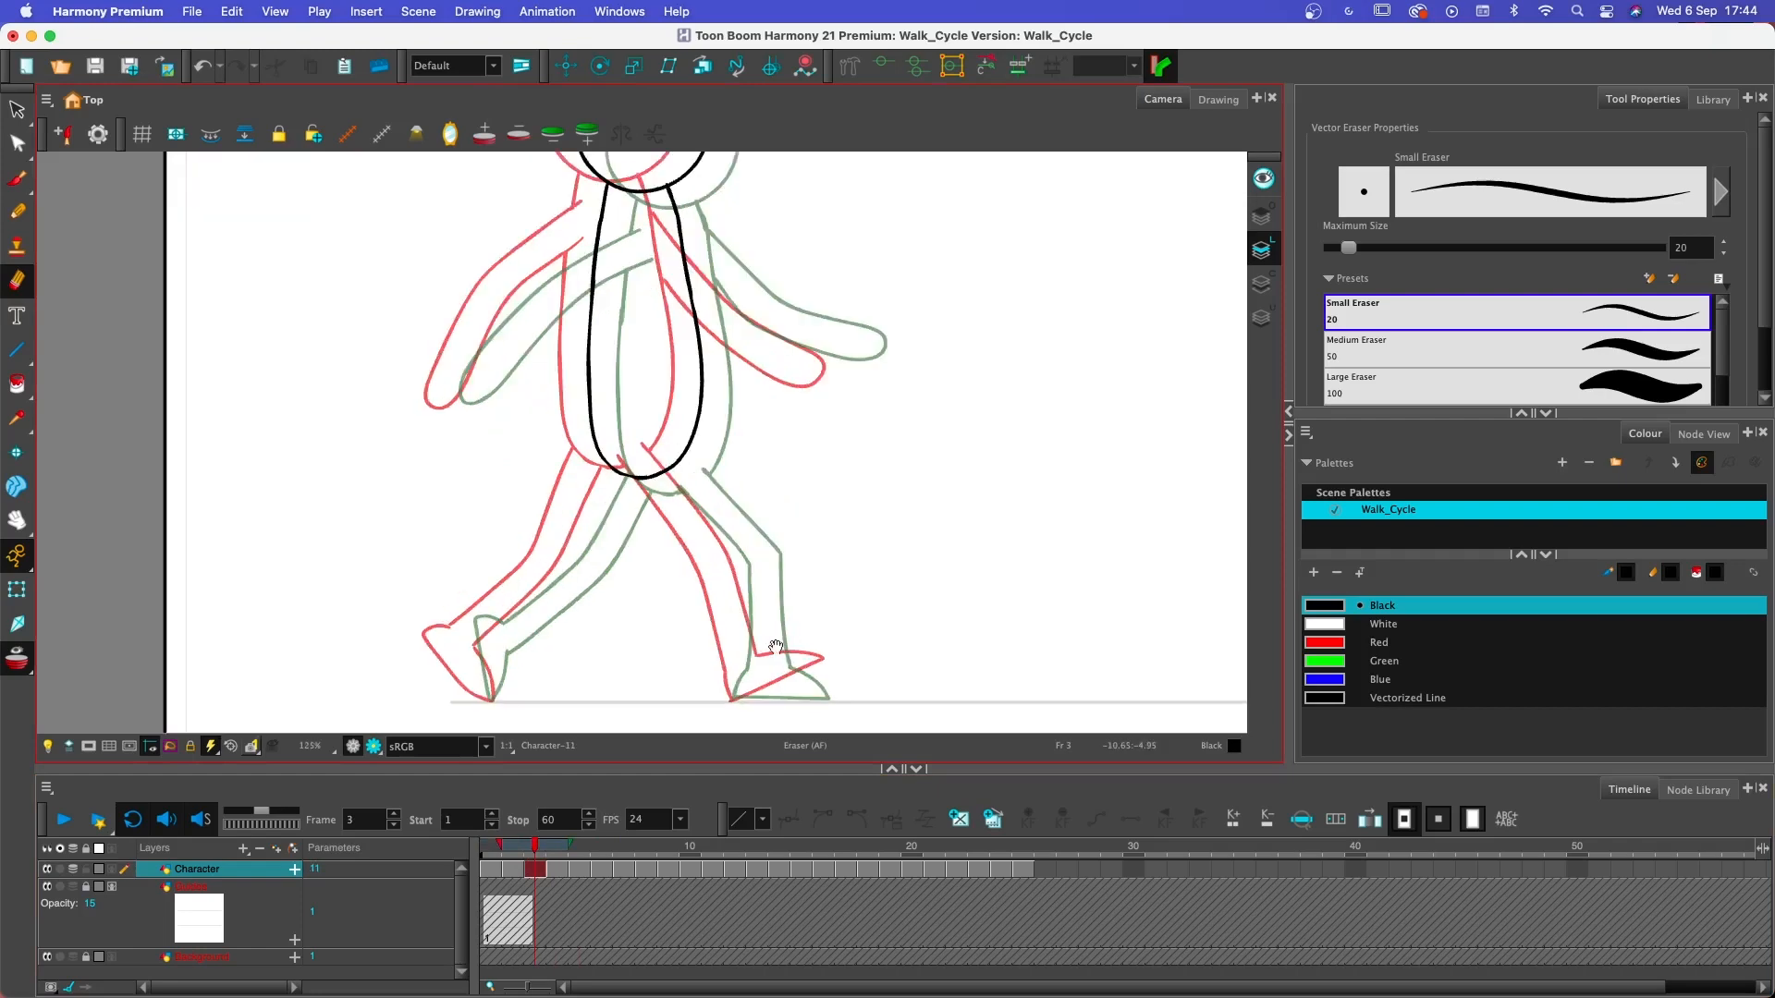
left_click_drag(801, 645, 600, 572)
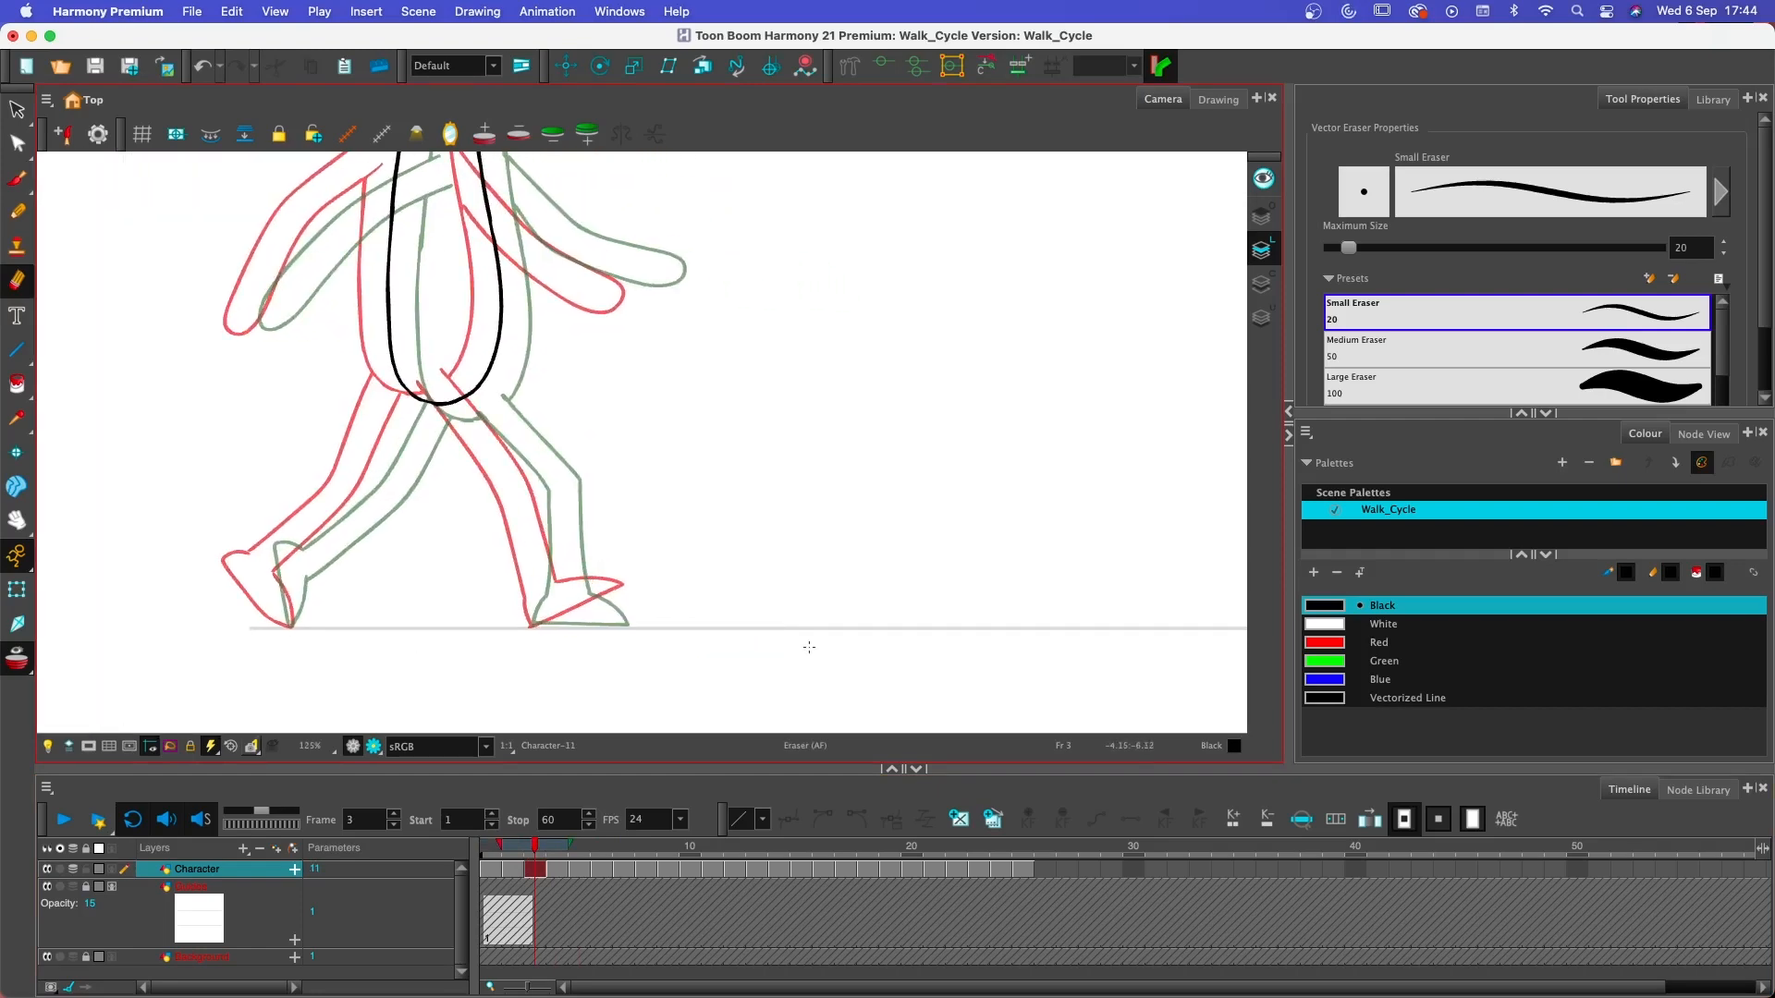
mouse_move(449, 397)
left_mouse_down()
mouse_move(526, 503)
mouse_move(531, 628)
mouse_move(634, 597)
left_mouse_up()
key("super+z")
key("alt+b")
key("super+z")
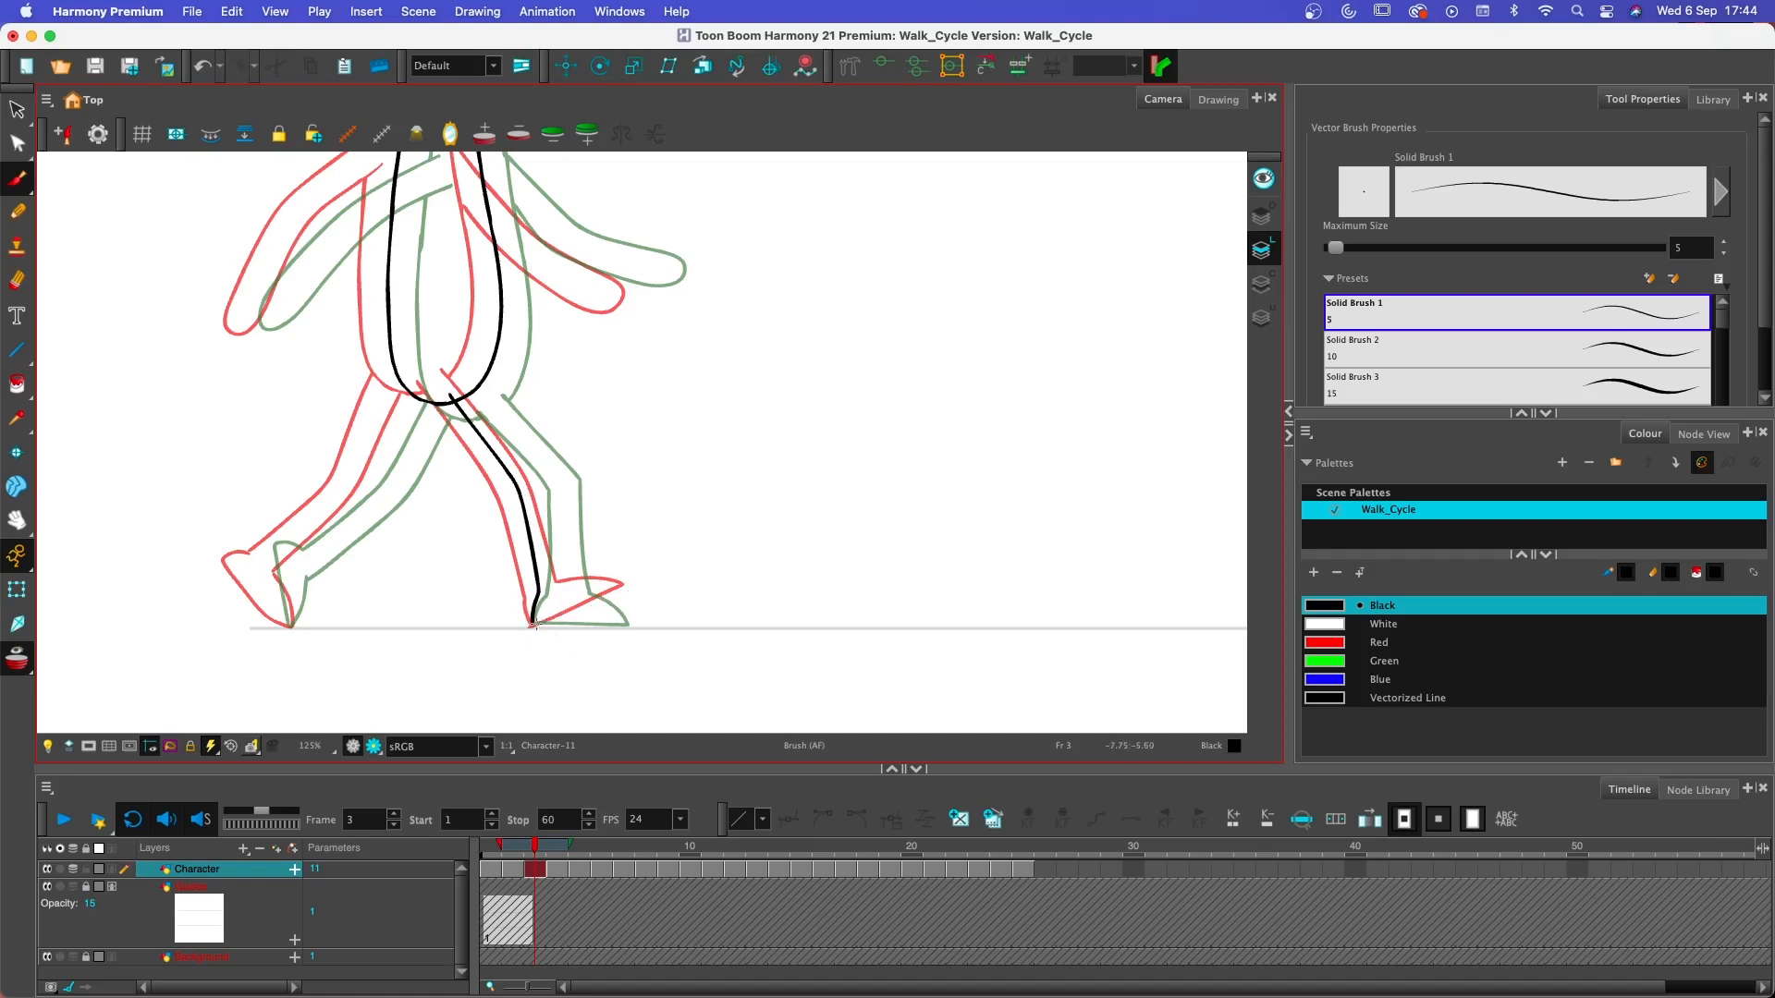
- Complete the front foot and the leg's front outline on frame 3, and erase the torso line inside the hip
mouse_move(532, 626)
left_mouse_down()
mouse_move(641, 593)
mouse_move(555, 590)
left_mouse_up()
left_click_drag(472, 384, 516, 448)
key("super+z")
mouse_move(473, 381)
left_mouse_down()
mouse_move(550, 489)
mouse_move(571, 590)
left_mouse_up()
key("alt+e")
left_click_drag(461, 396, 468, 398)
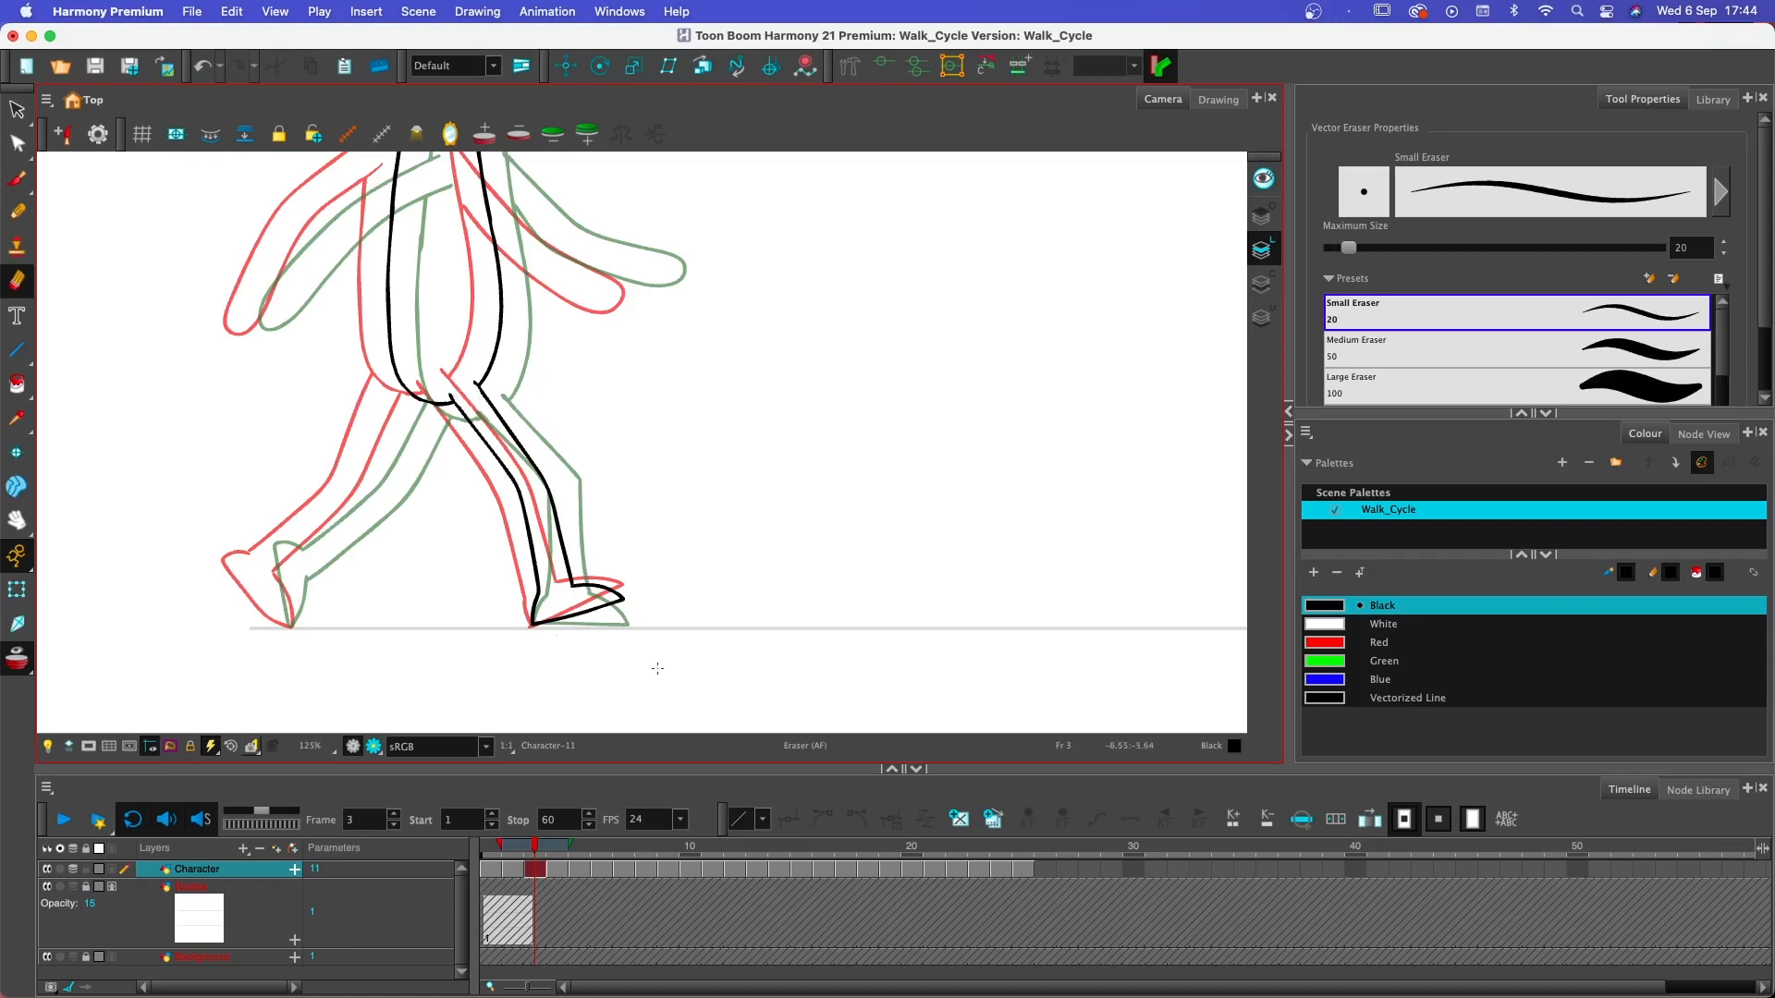
- Draw the trailing leg and foot on frame 3 between the frame 2 and frame 4 poses
key("alt+b")
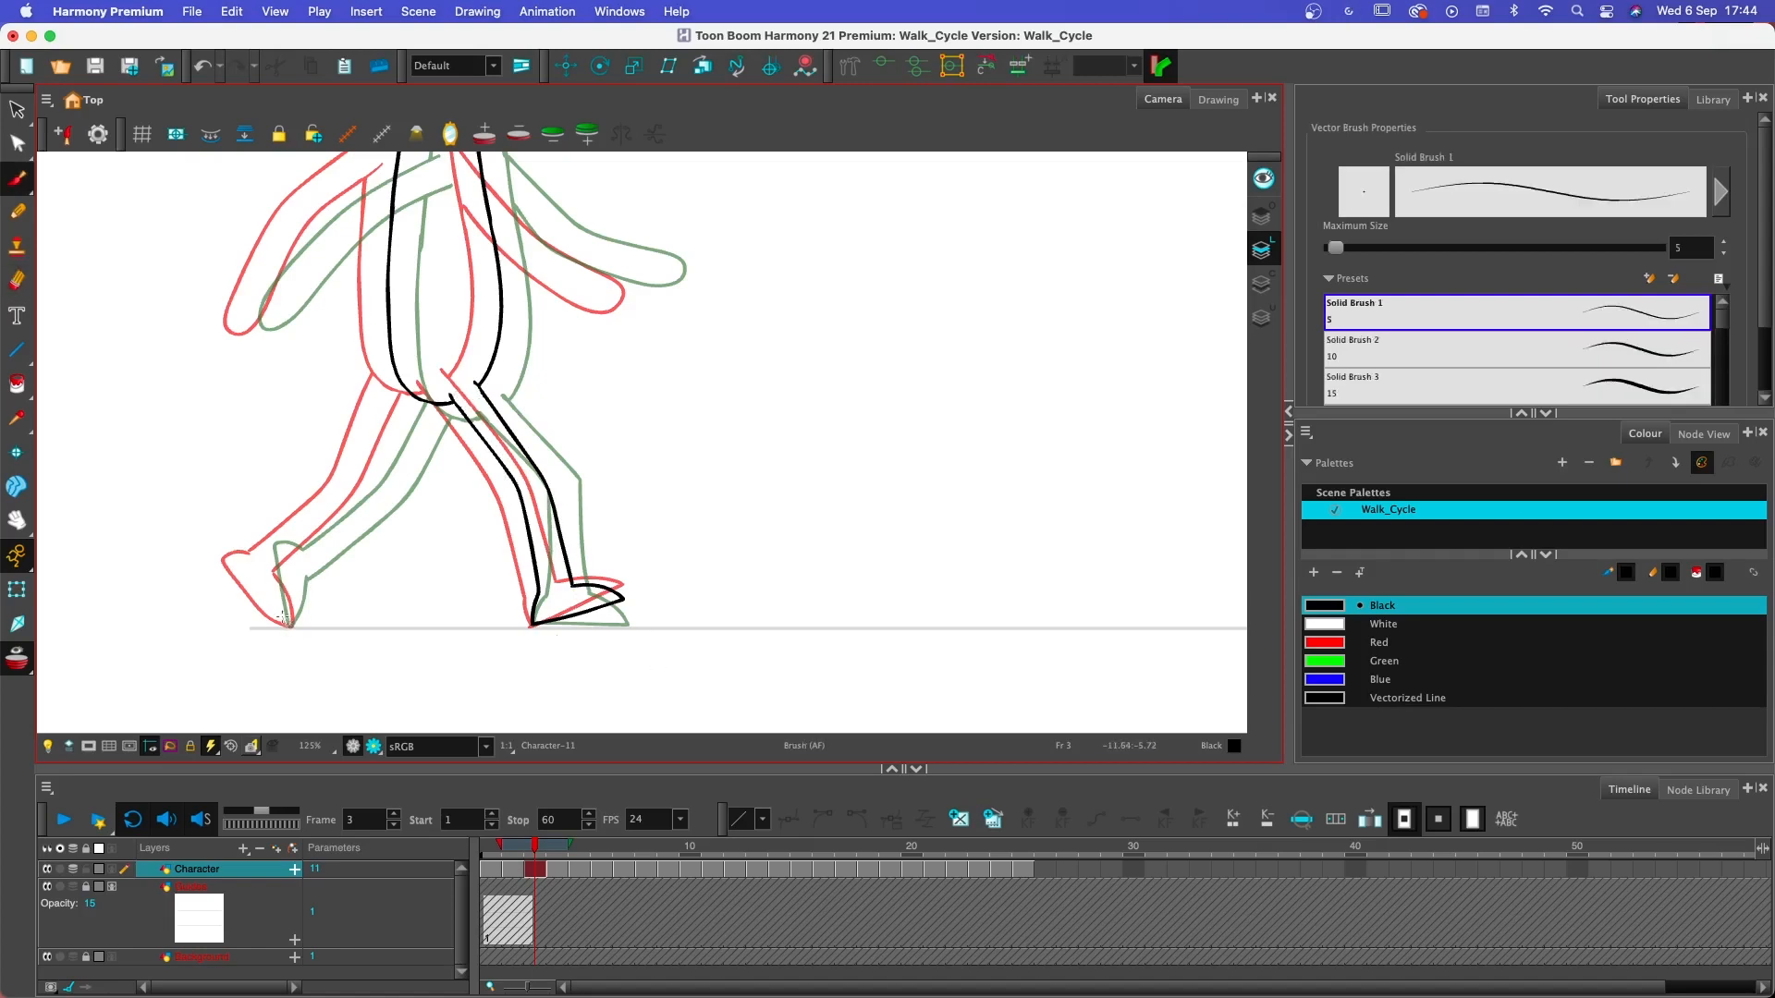
mouse_move(285, 617)
left_mouse_down()
mouse_move(246, 547)
mouse_move(277, 557)
mouse_move(290, 626)
left_mouse_up()
mouse_move(299, 597)
left_mouse_down()
mouse_move(296, 560)
mouse_move(386, 485)
mouse_move(425, 403)
left_mouse_up()
mouse_move(271, 549)
left_mouse_down()
mouse_move(360, 473)
mouse_move(411, 365)
left_mouse_up()
- Draw both arms on frame 3 between the onion-skinned poses and erase the torso line crossing the back-swinging arm's shoulder
key("space")
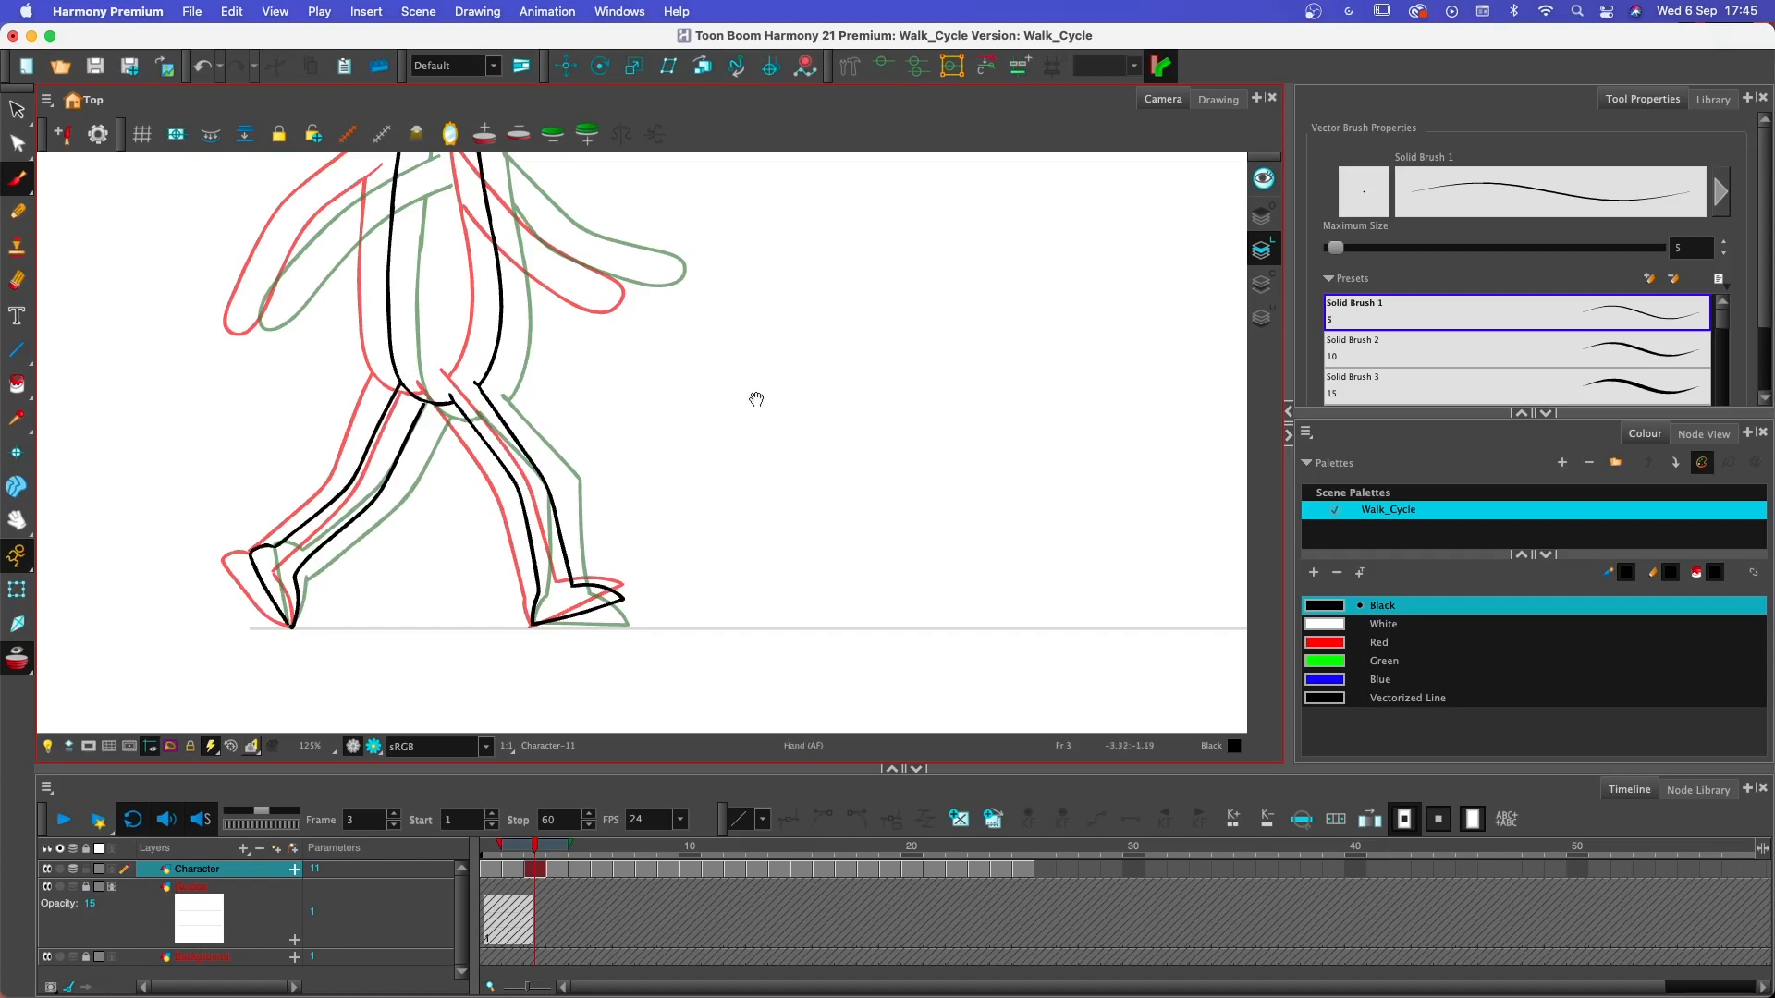
left_click_drag(766, 411, 789, 570)
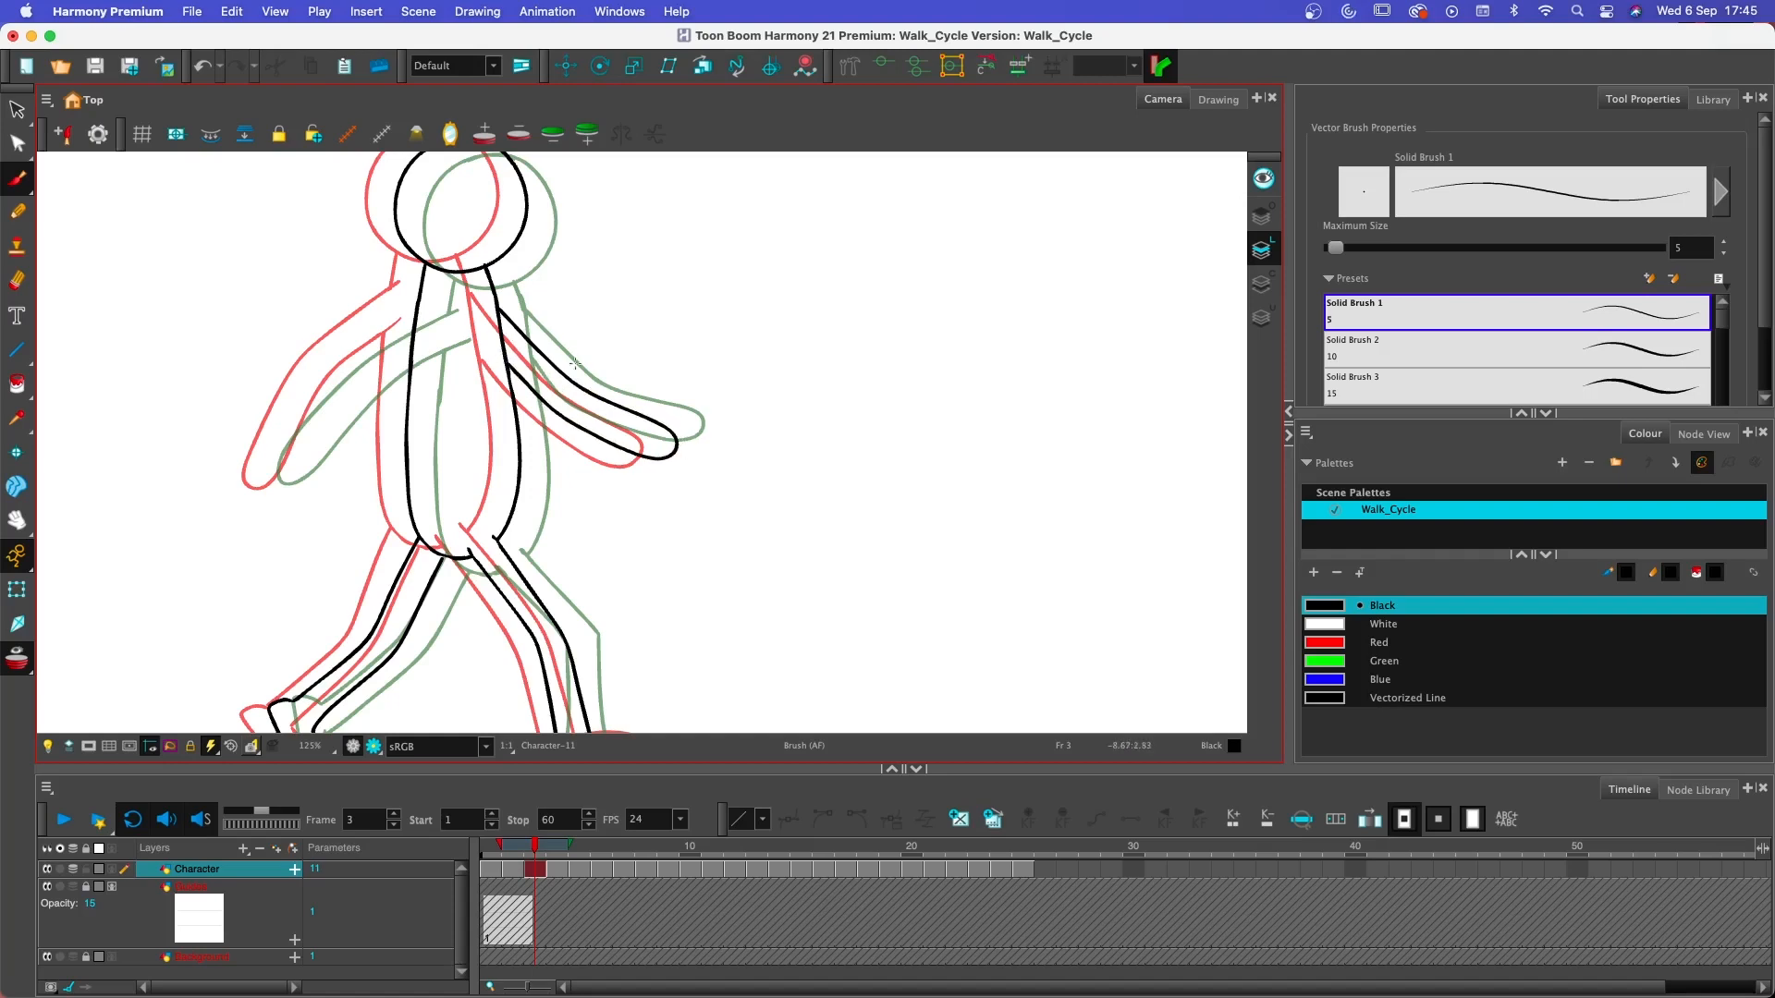
left_click_drag(658, 431, 894, 405)
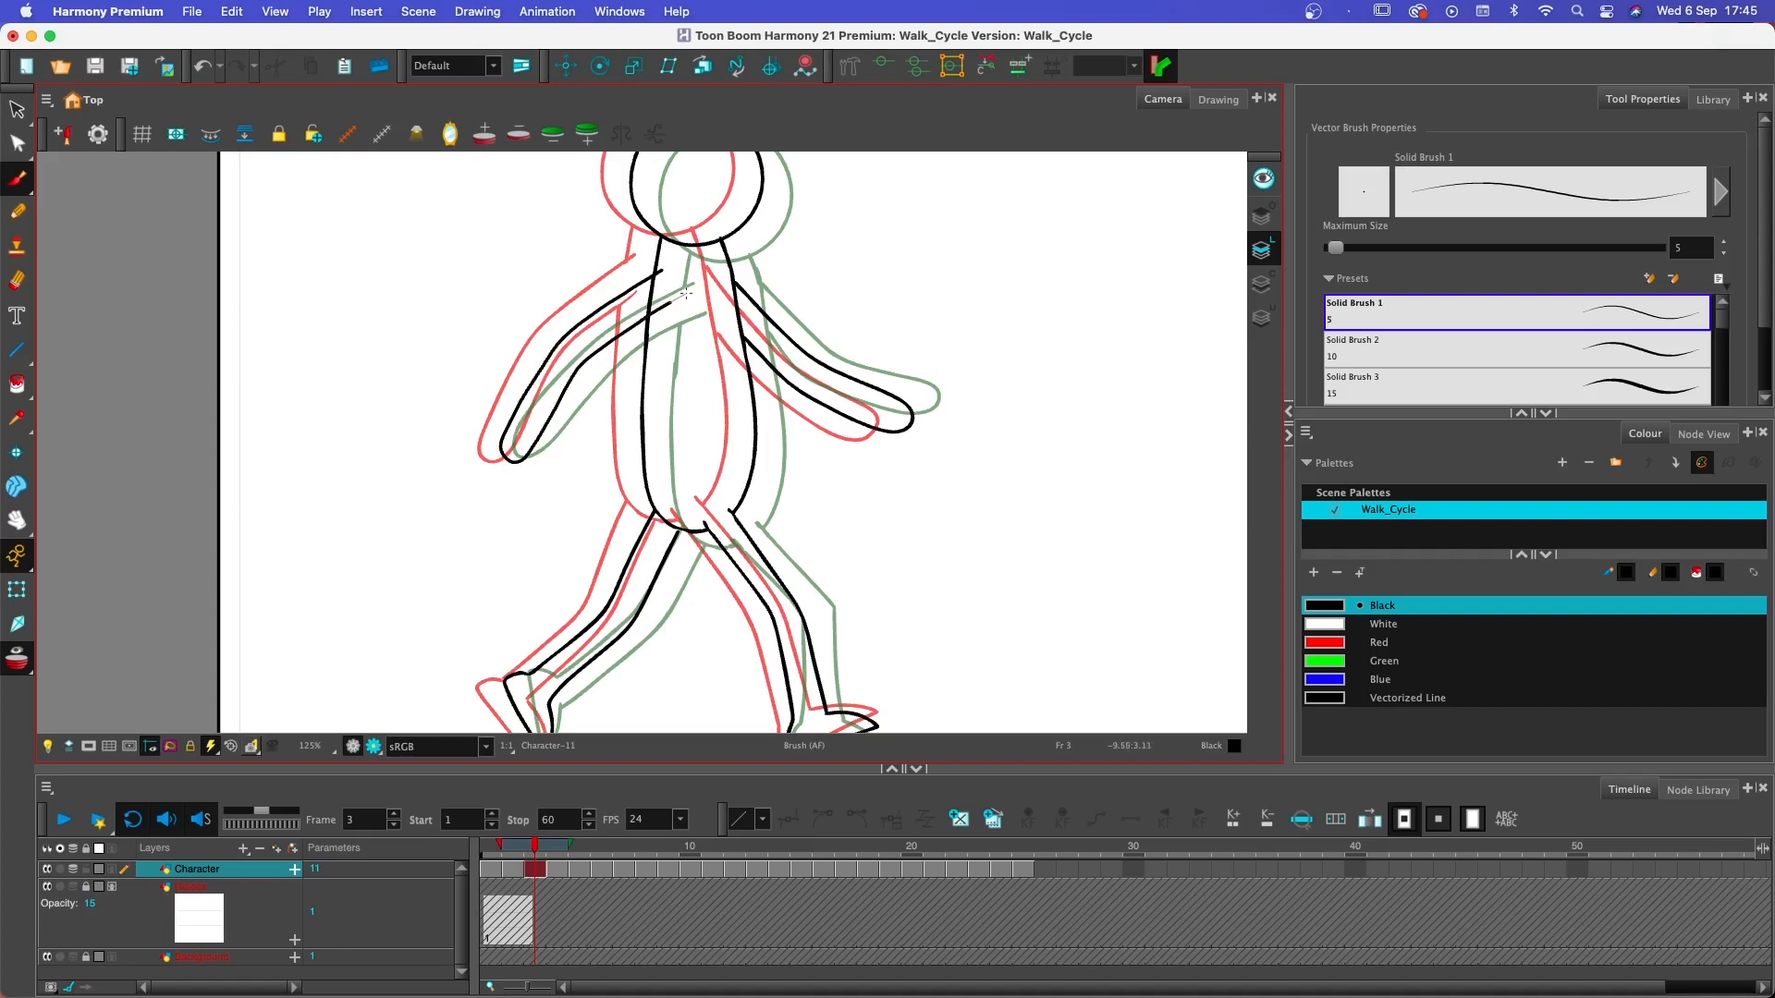
key("alt+e")
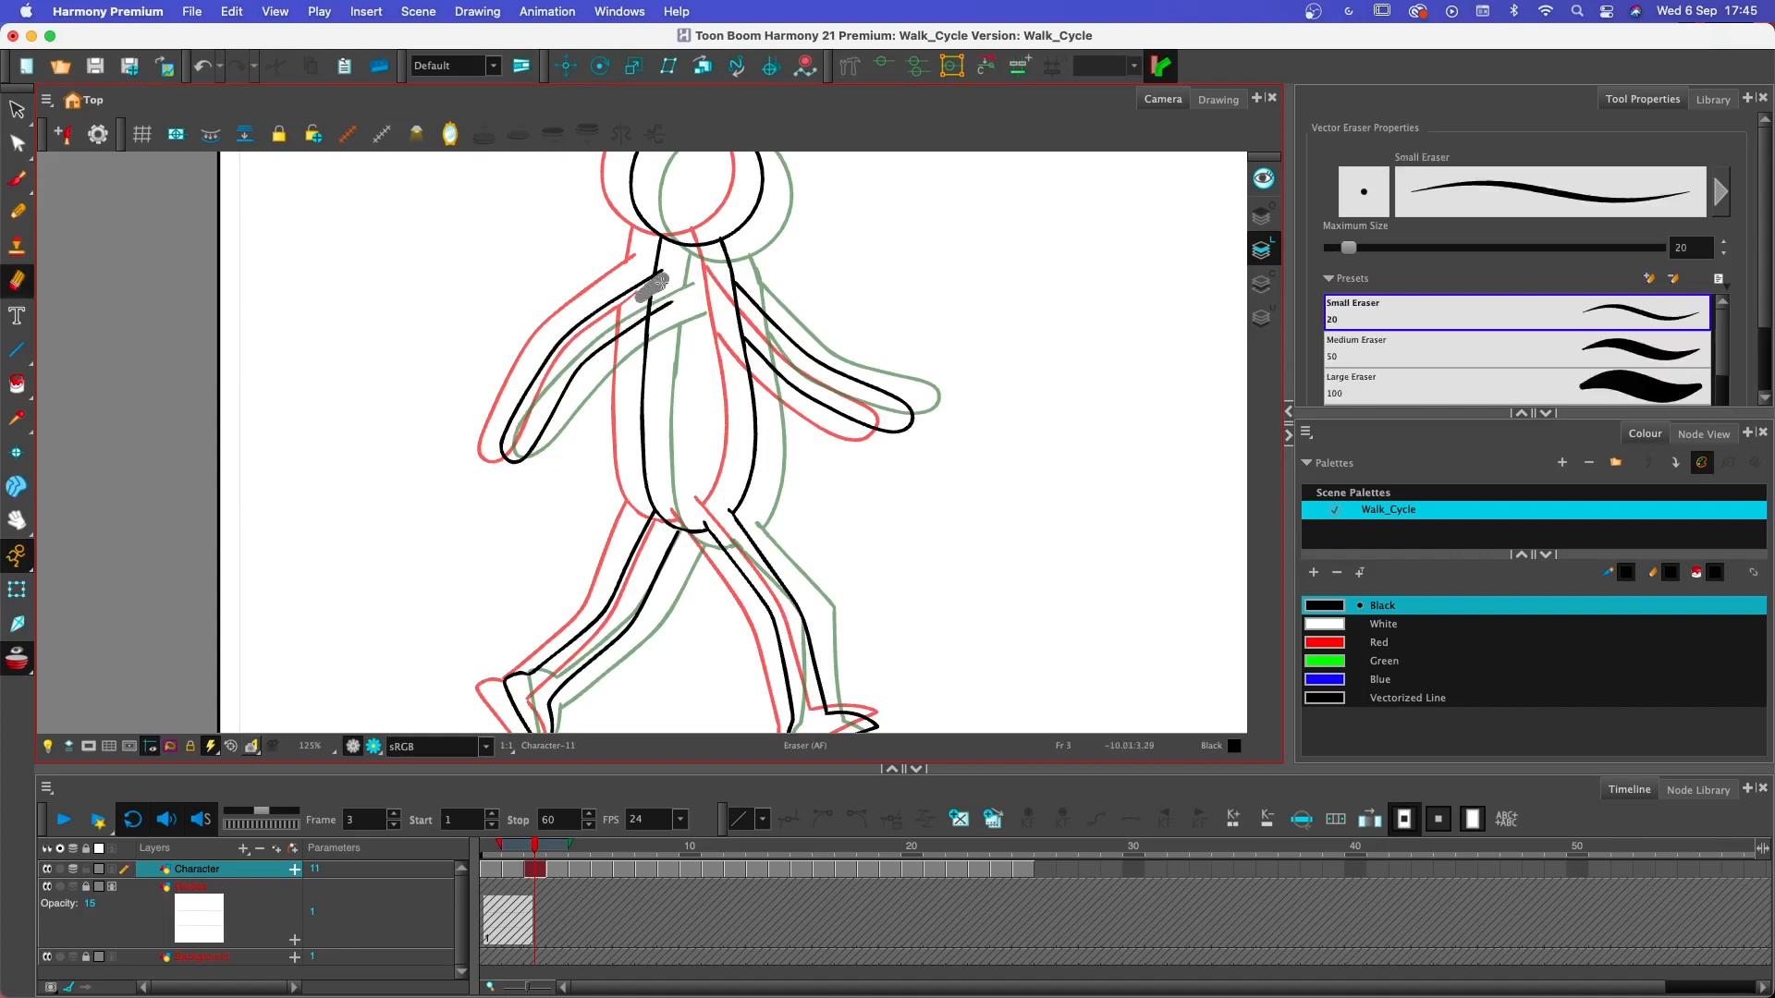
left_click_drag(644, 307, 655, 276)
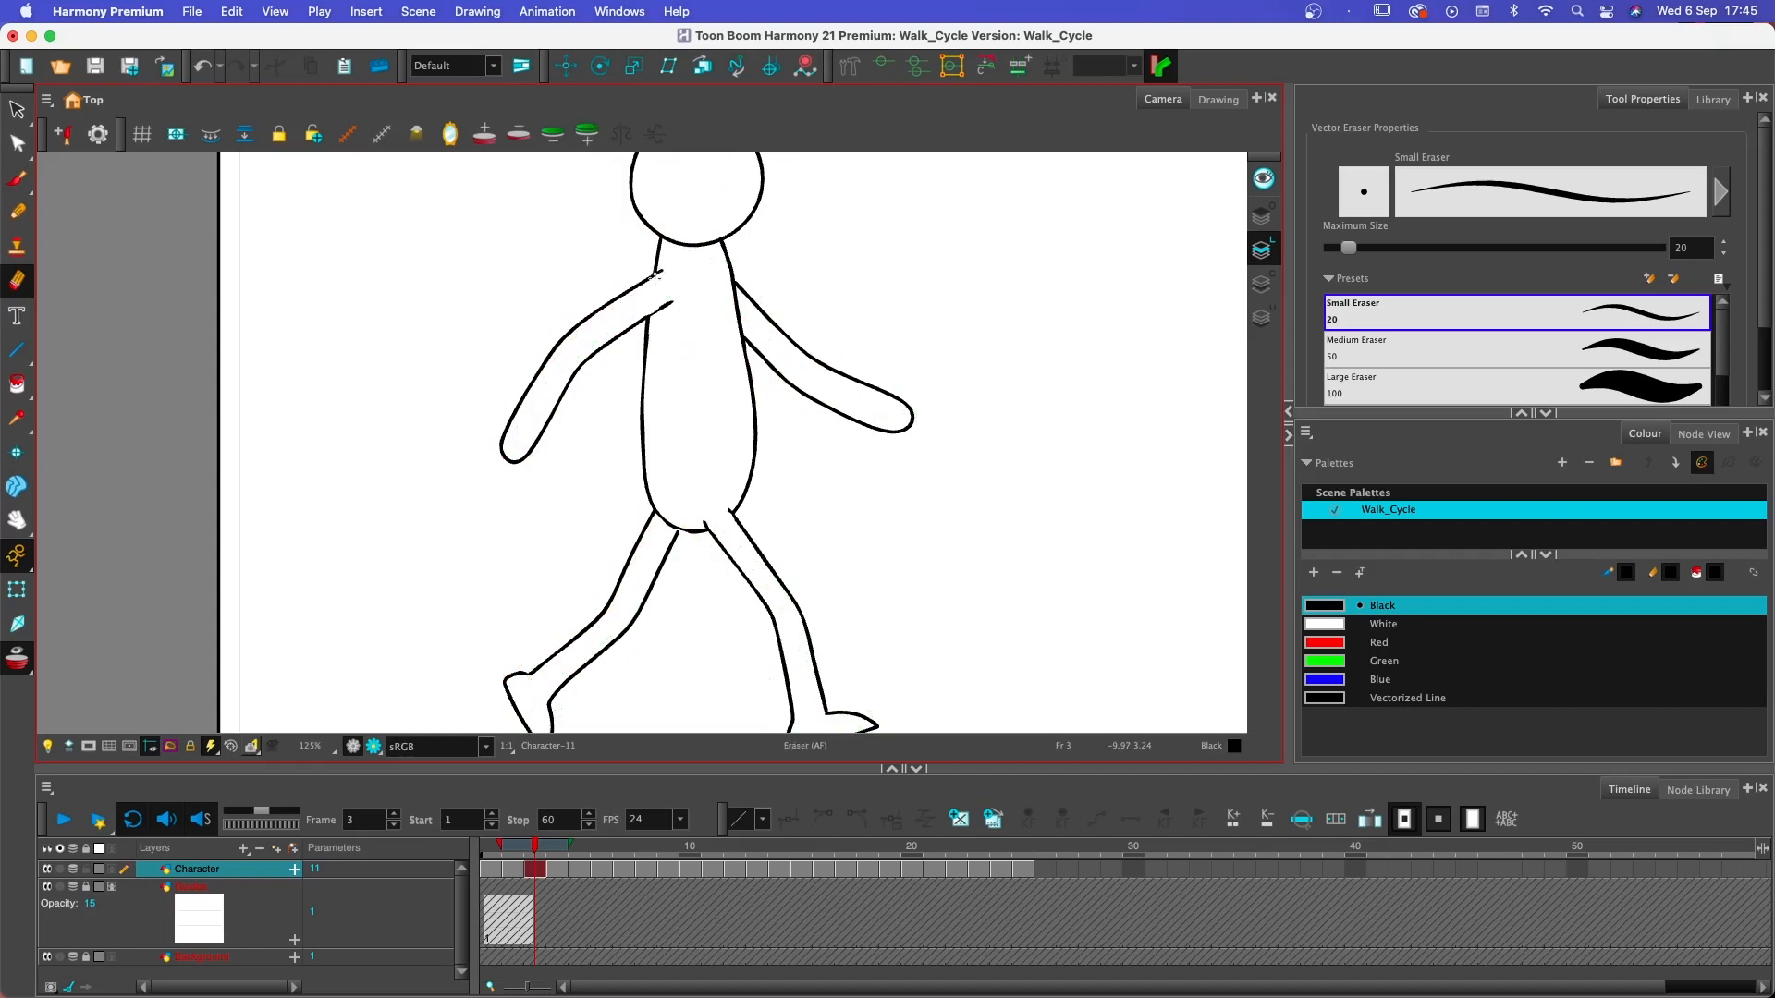
- Turn off the onion skin and play the walk animation from frame 1 to review the motion
scroll(655, 277, "down", 2)
left_click_drag(894, 404, 889, 525)
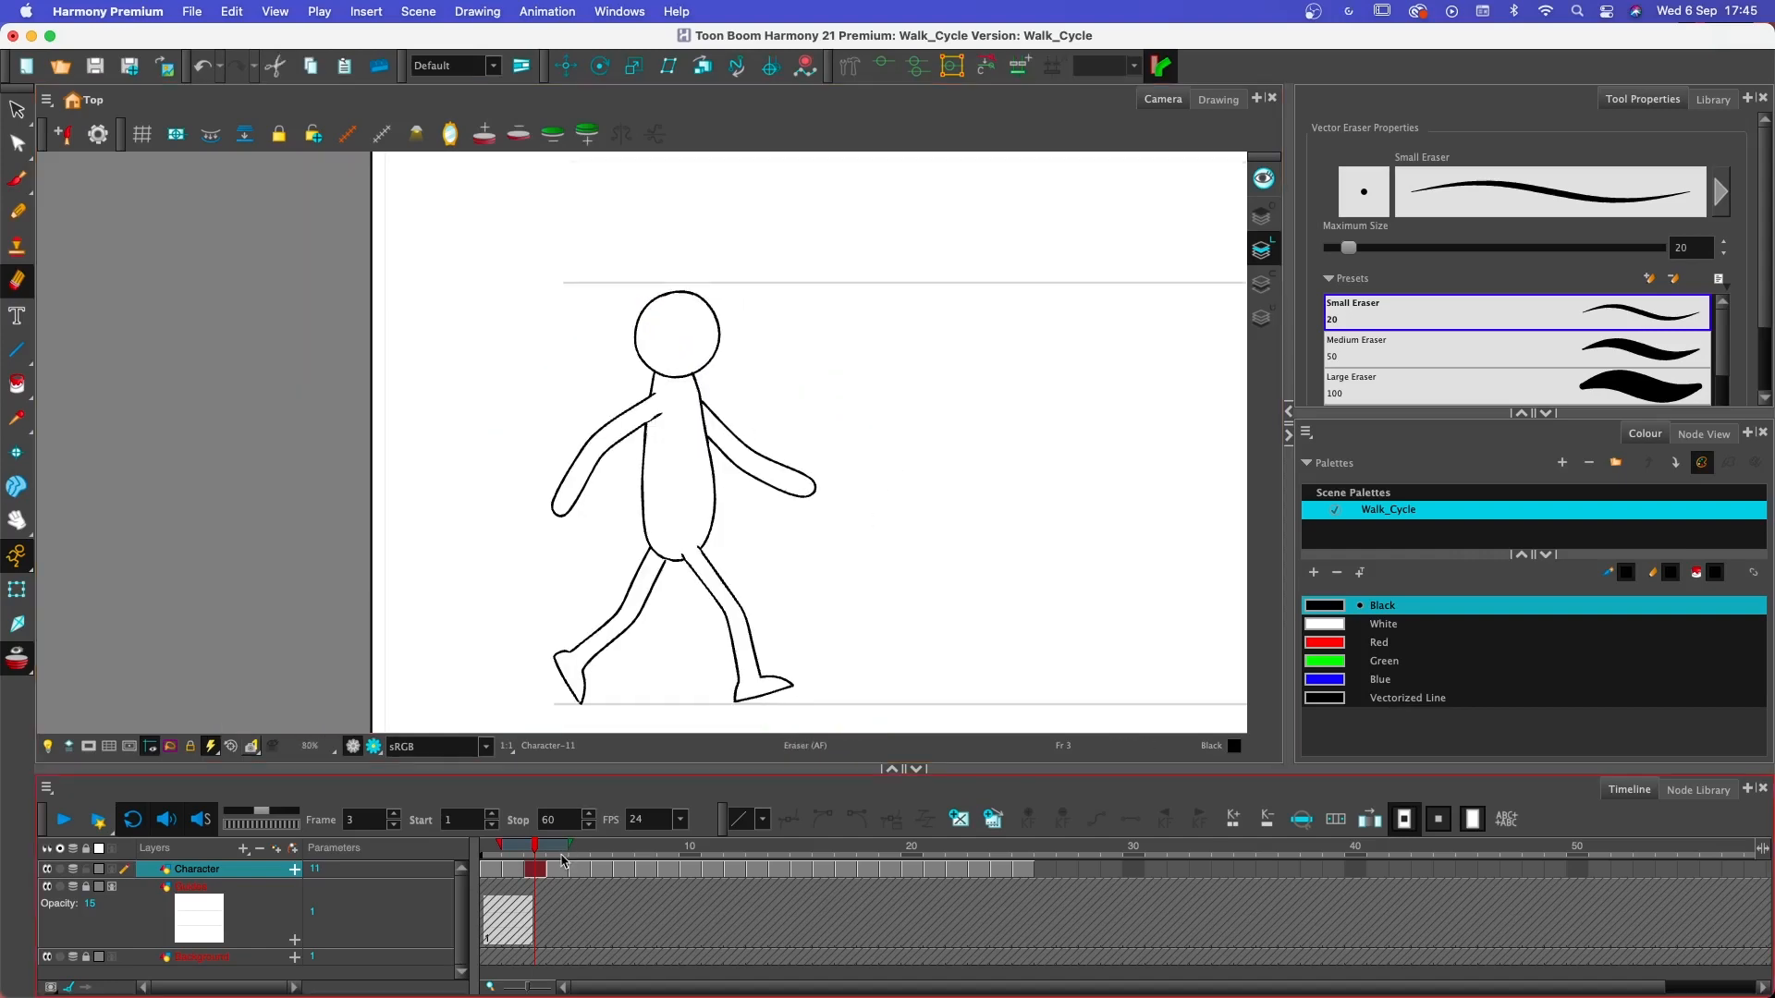
left_click(18, 661)
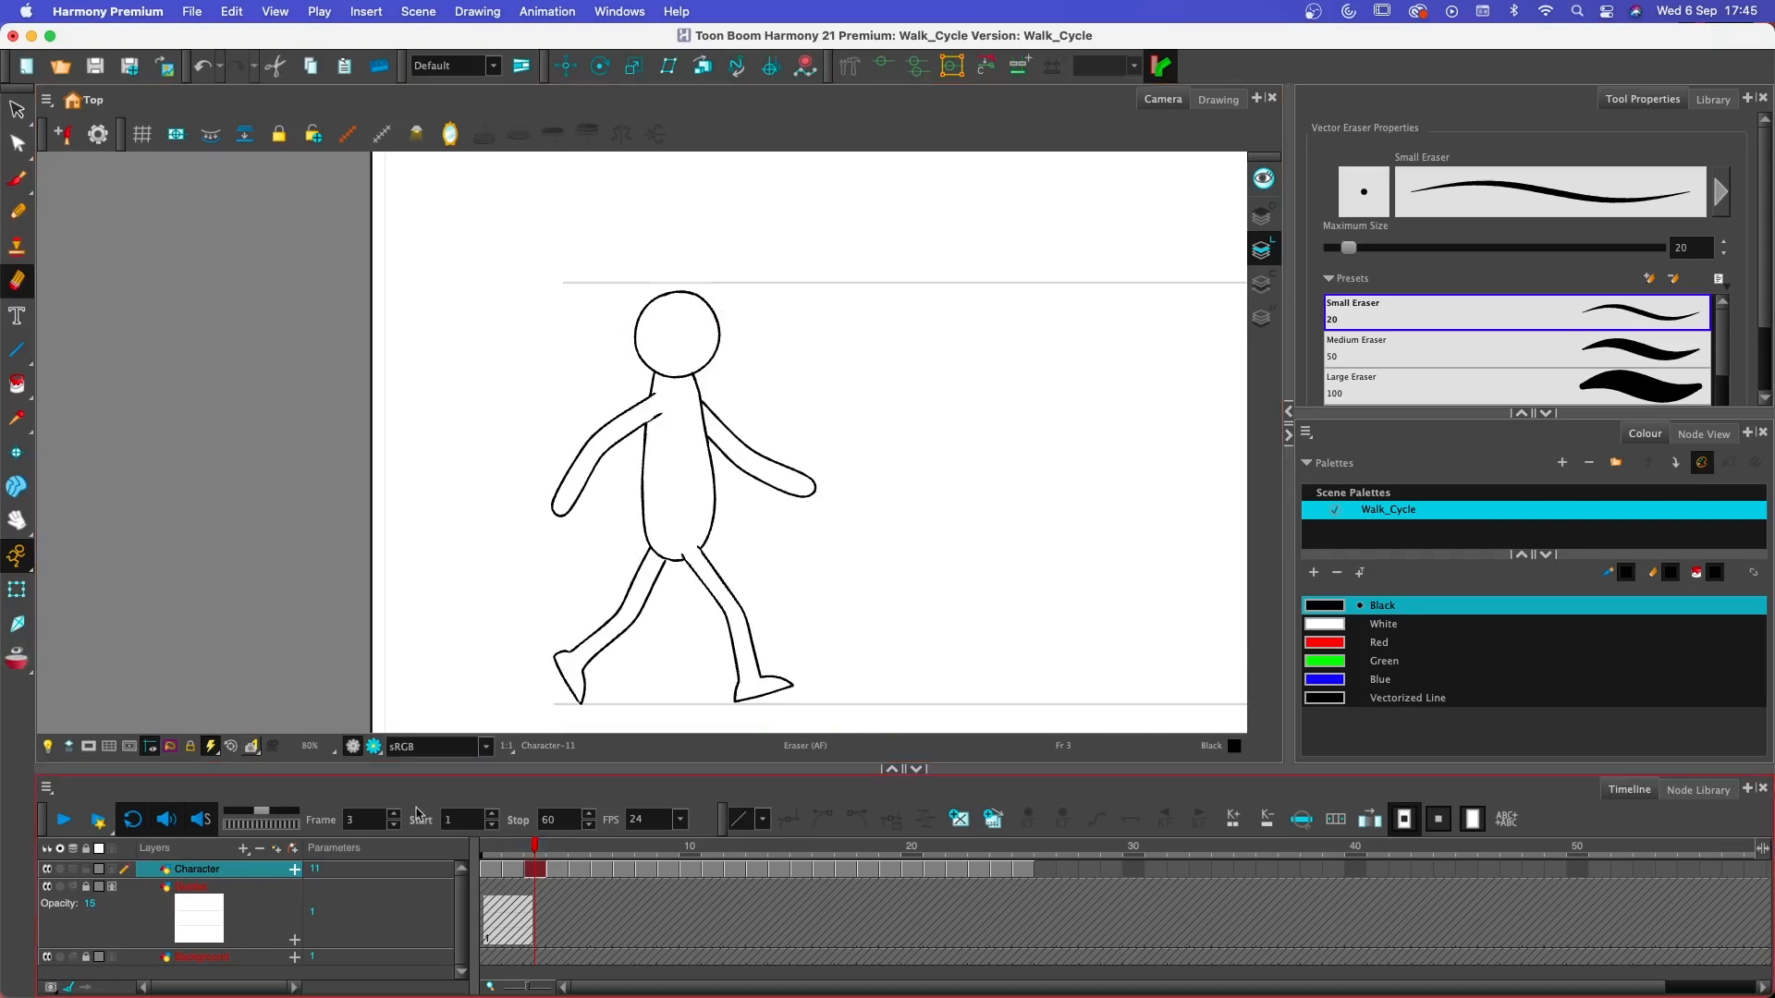
mouse_move(487, 855)
left_mouse_down()
mouse_move(558, 856)
mouse_move(488, 845)
left_mouse_up()
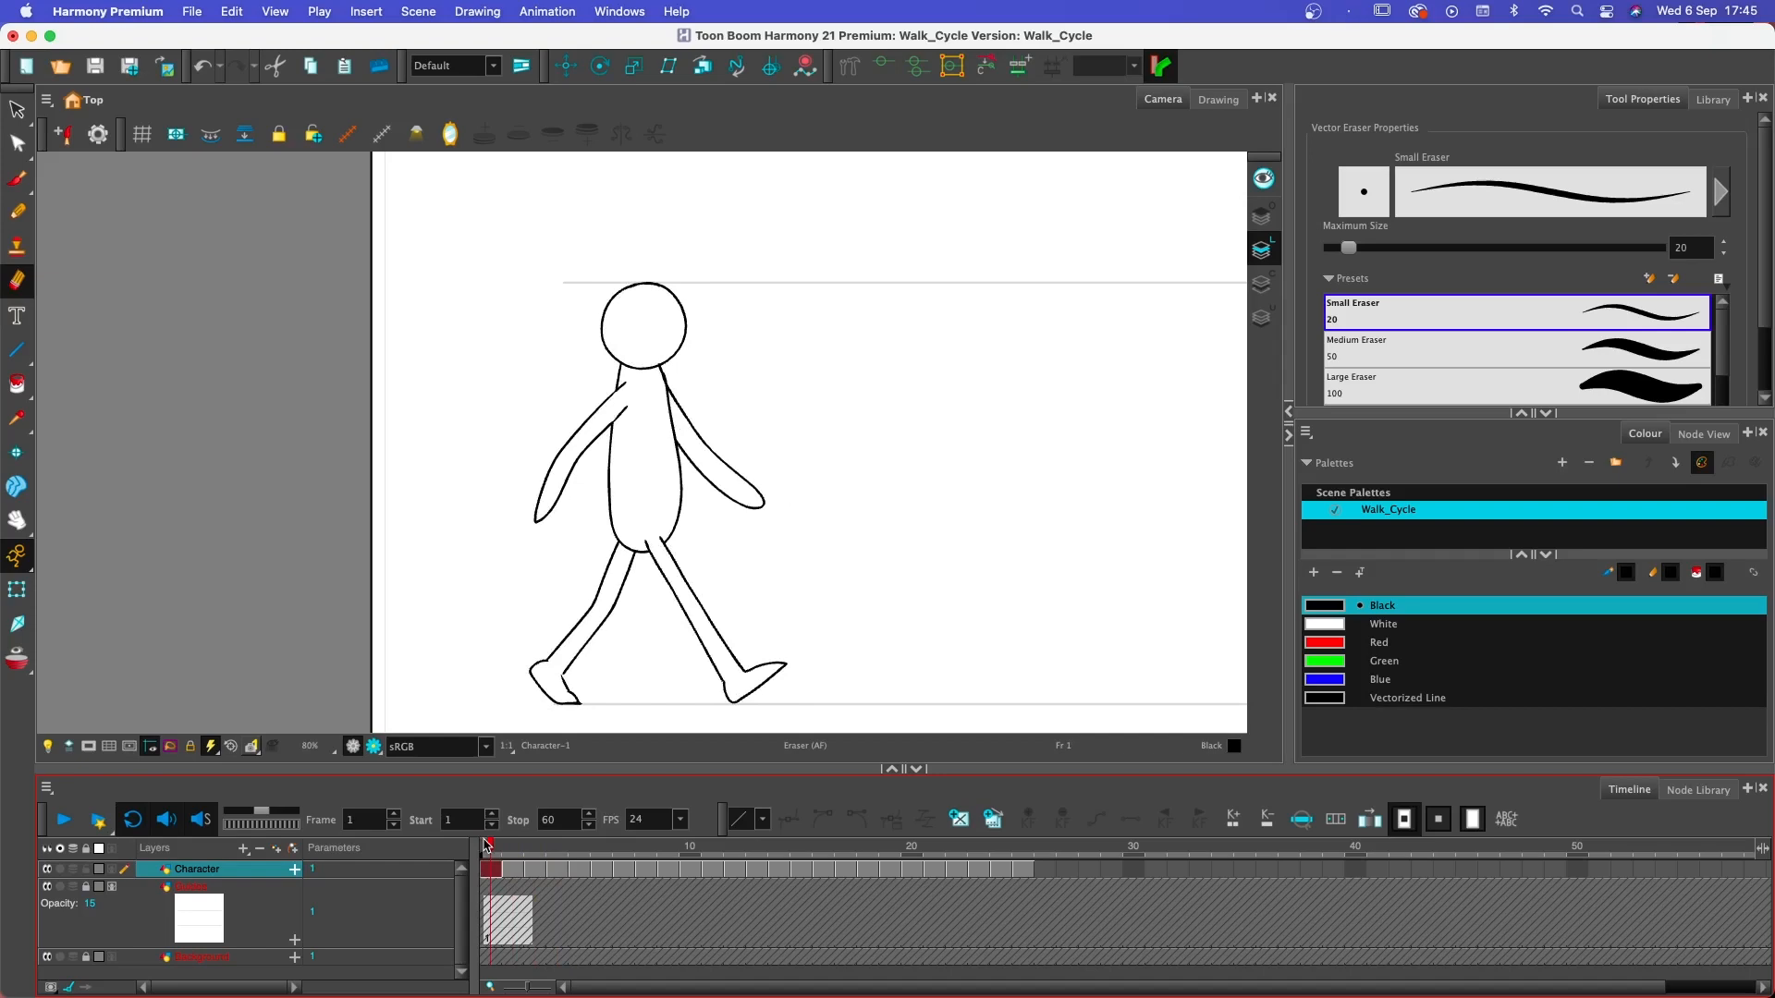
left_click(61, 820)
left_click(61, 821)
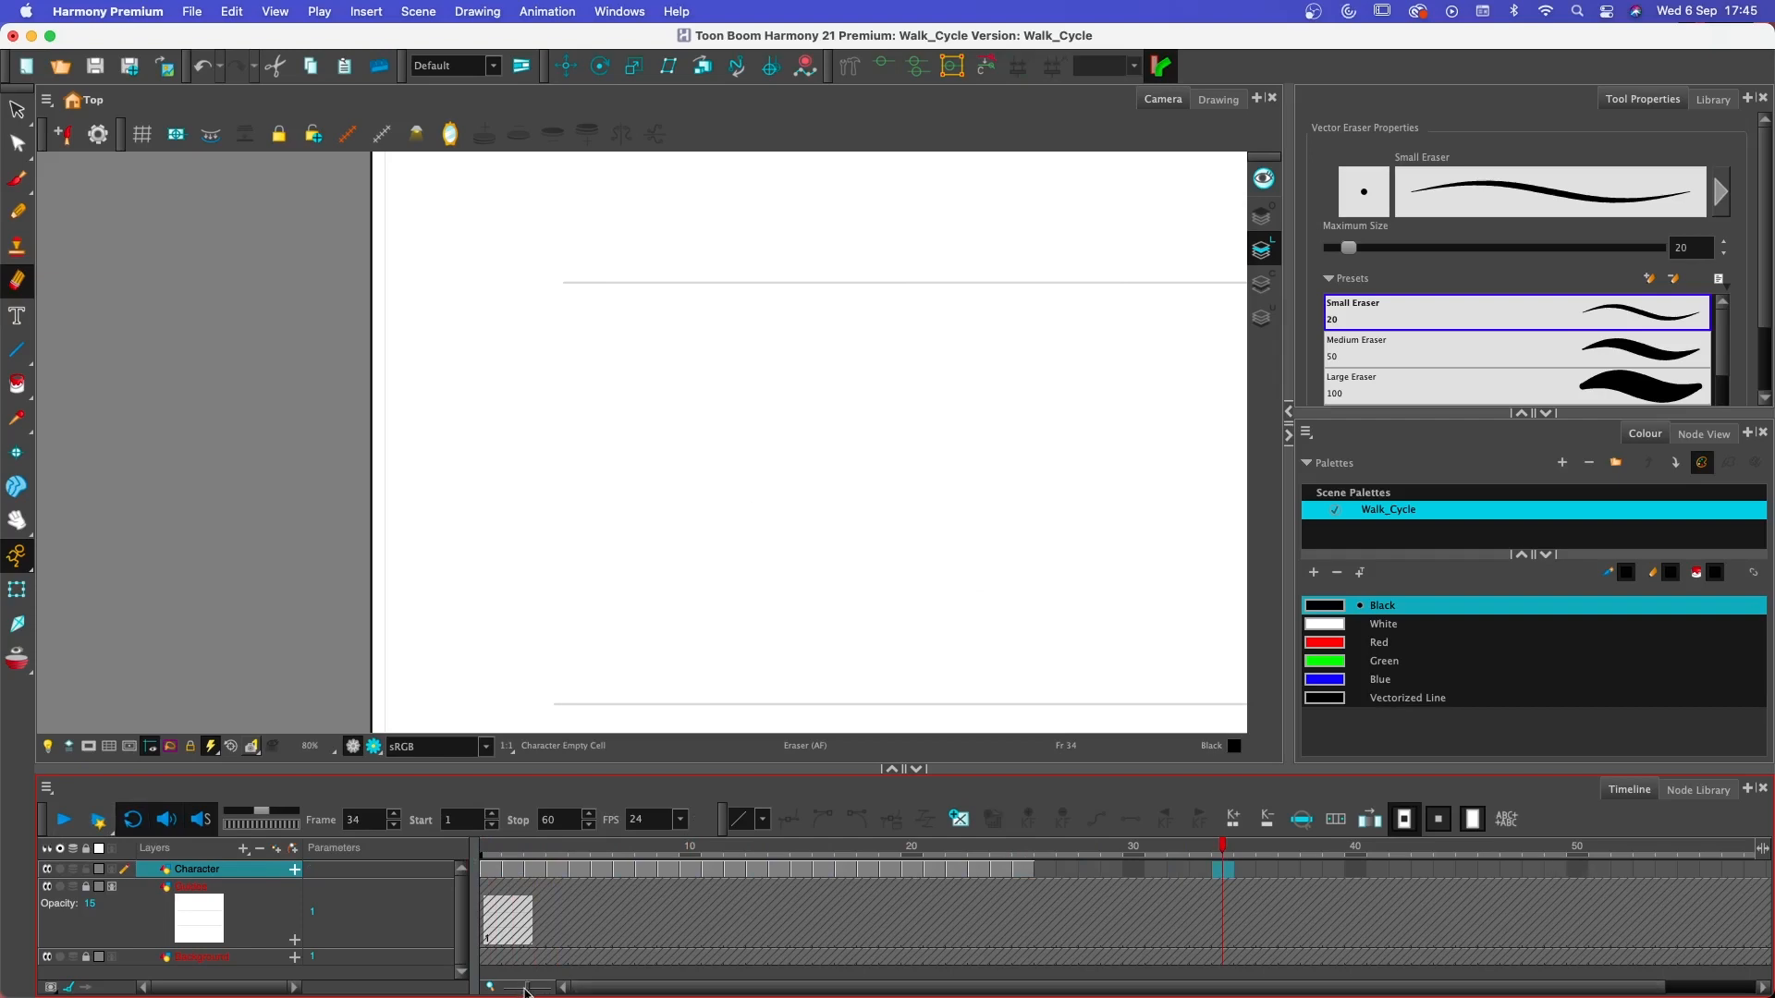
- Shorten the playback range so that it stops at frame 25
left_click_drag(524, 993, 522, 992)
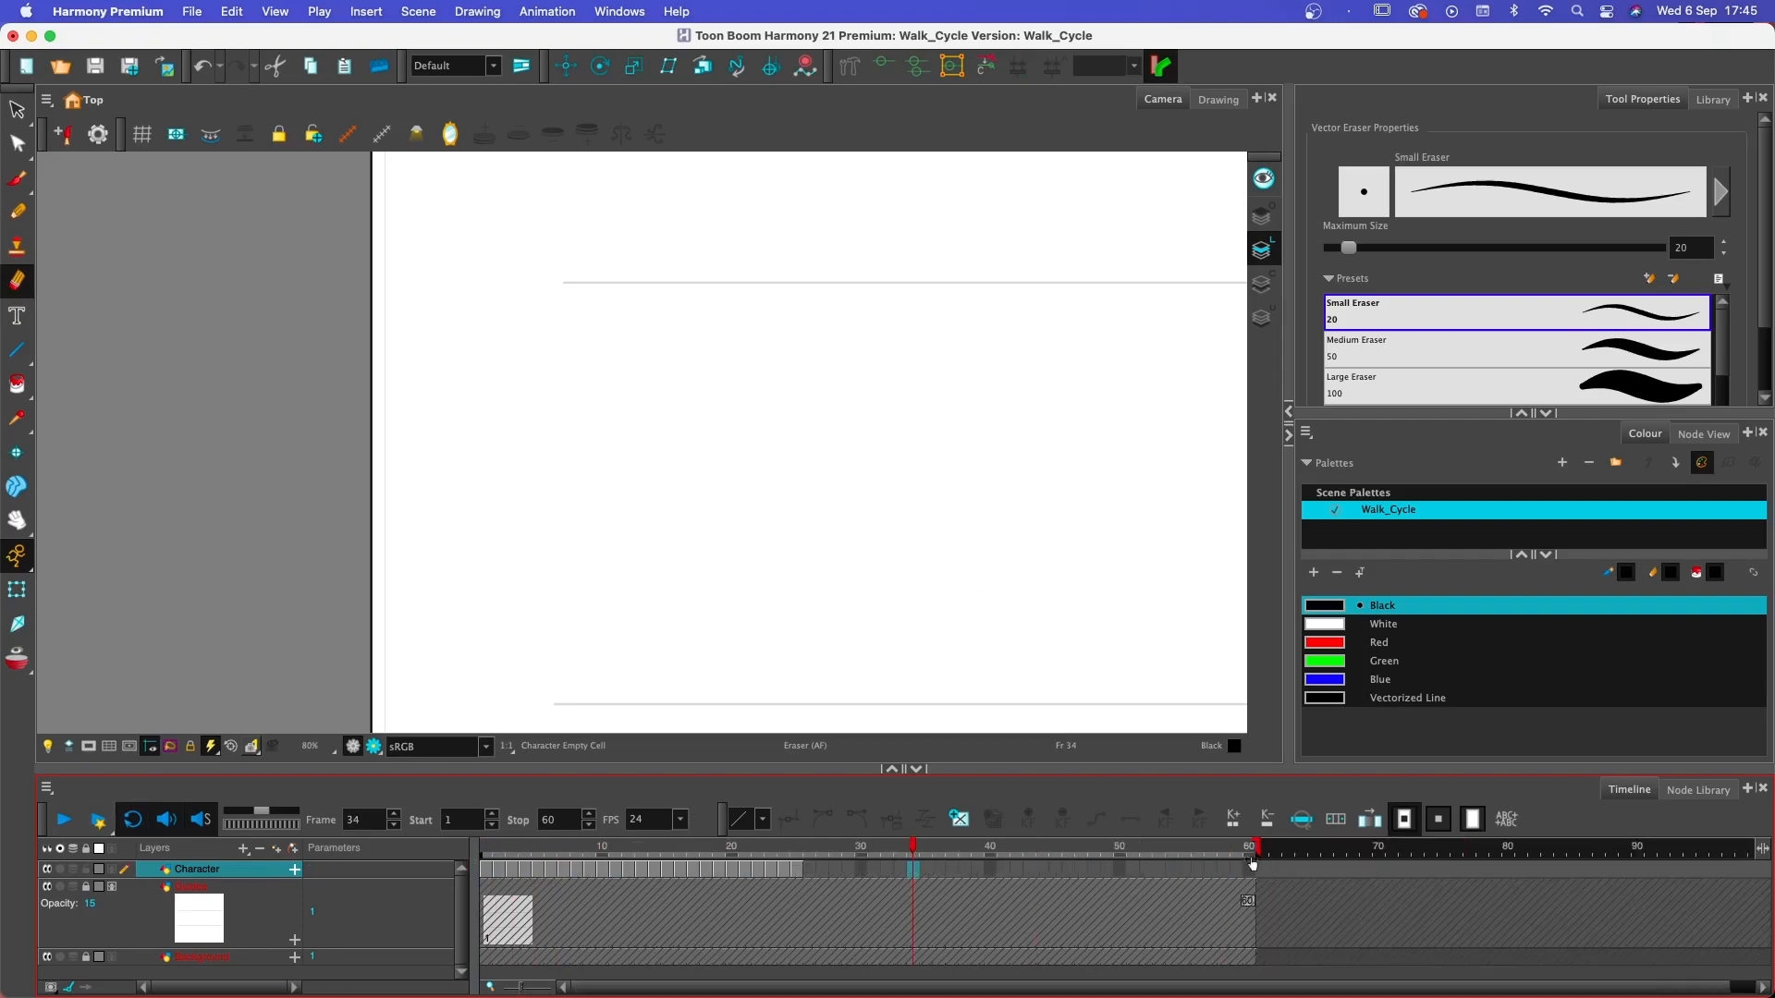
mouse_move(1254, 859)
left_mouse_down()
mouse_move(805, 886)
mouse_move(1273, 887)
mouse_move(806, 876)
left_mouse_up()
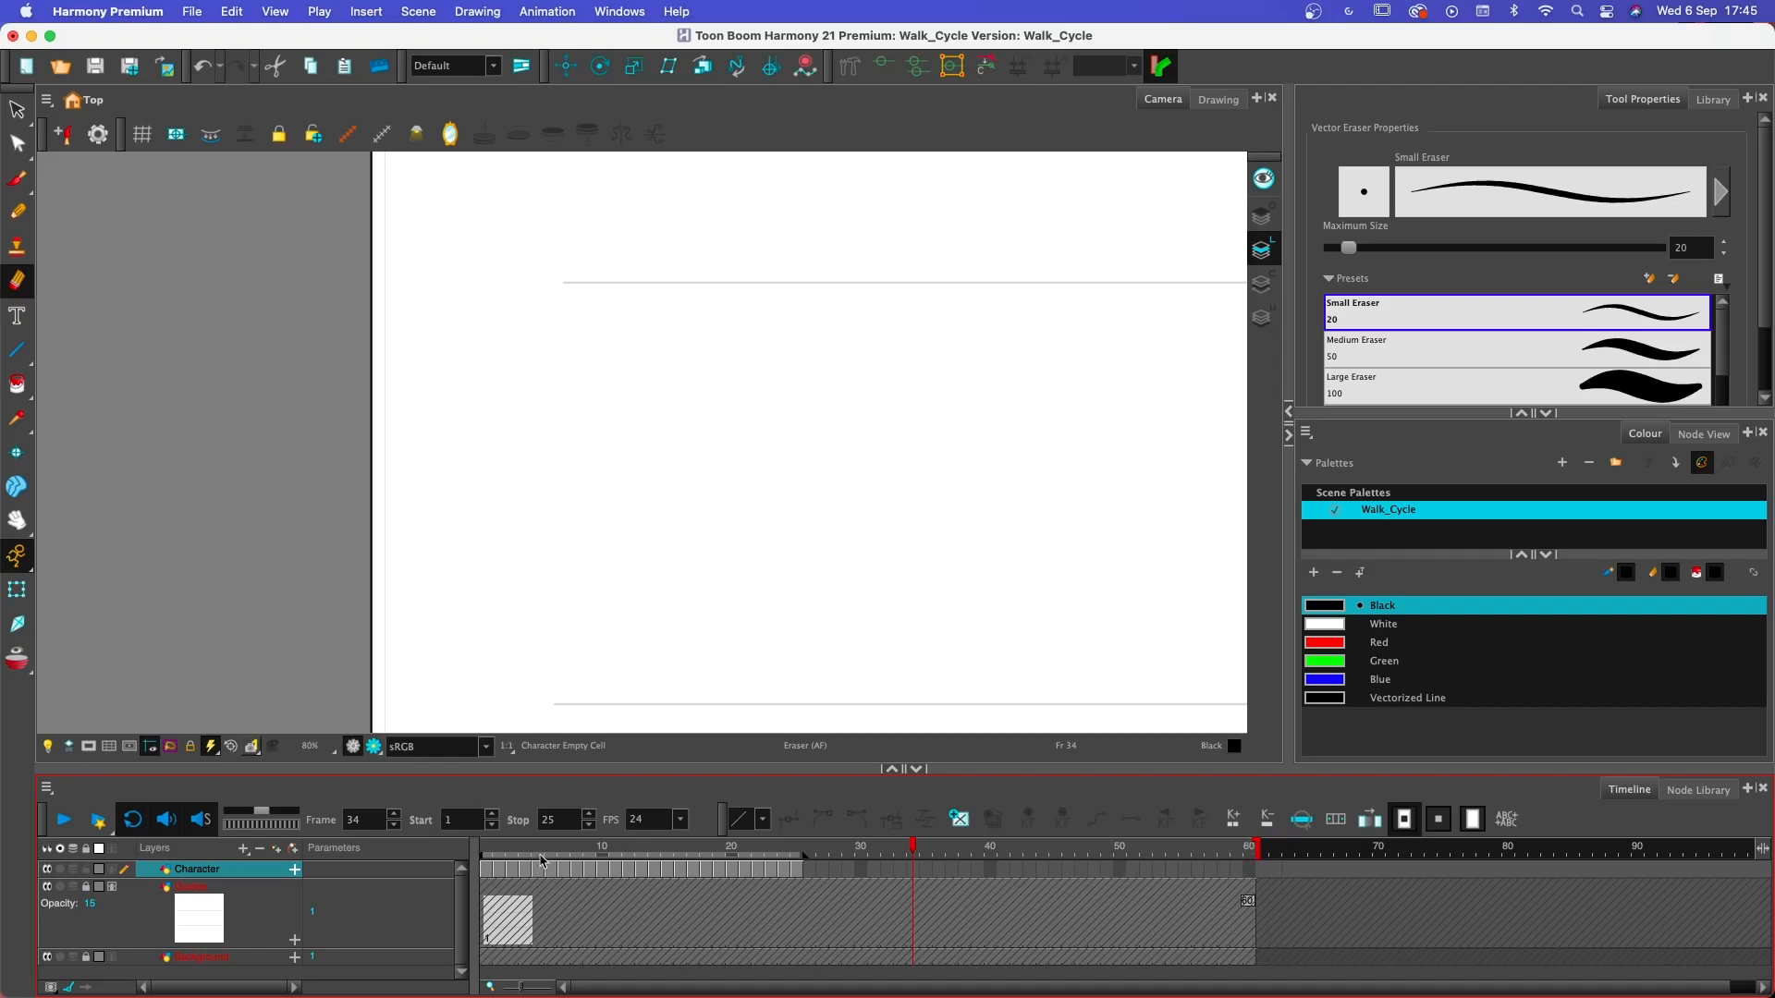
- Play the walk animation from frame 1, then scrub through its first frames to review the motion
left_click_drag(541, 859, 486, 860)
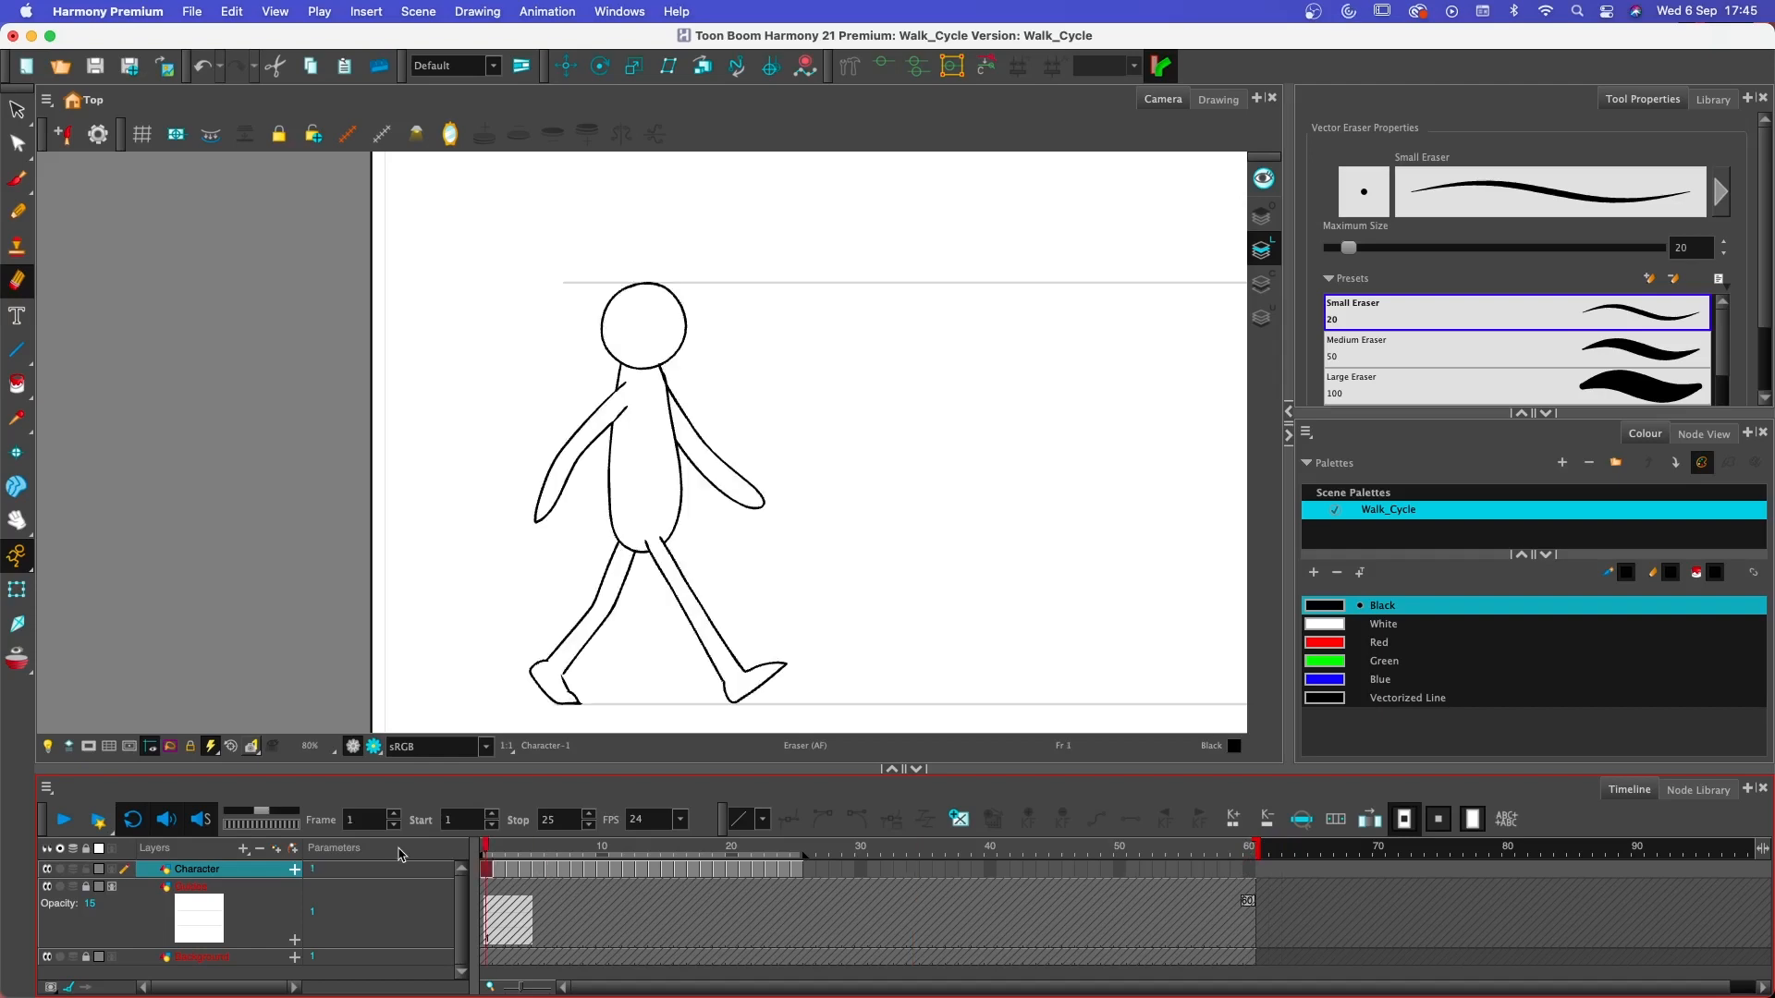
left_click(67, 821)
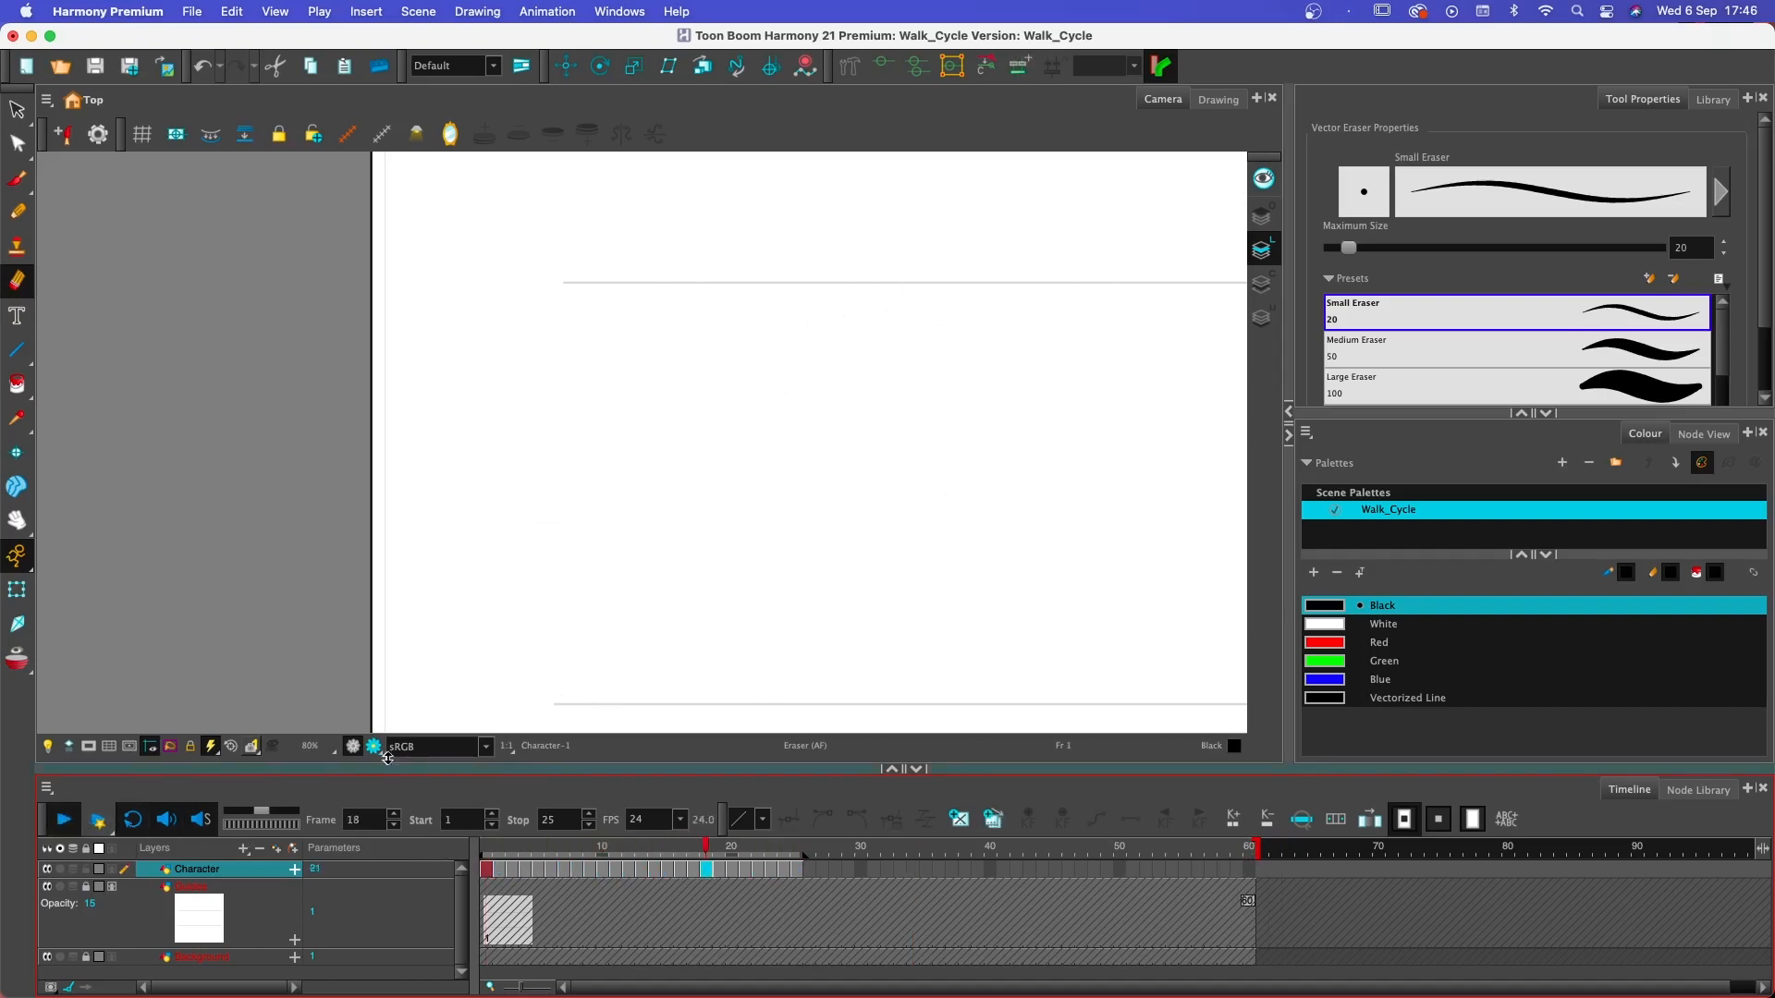
scroll(472, 651, "down", 2)
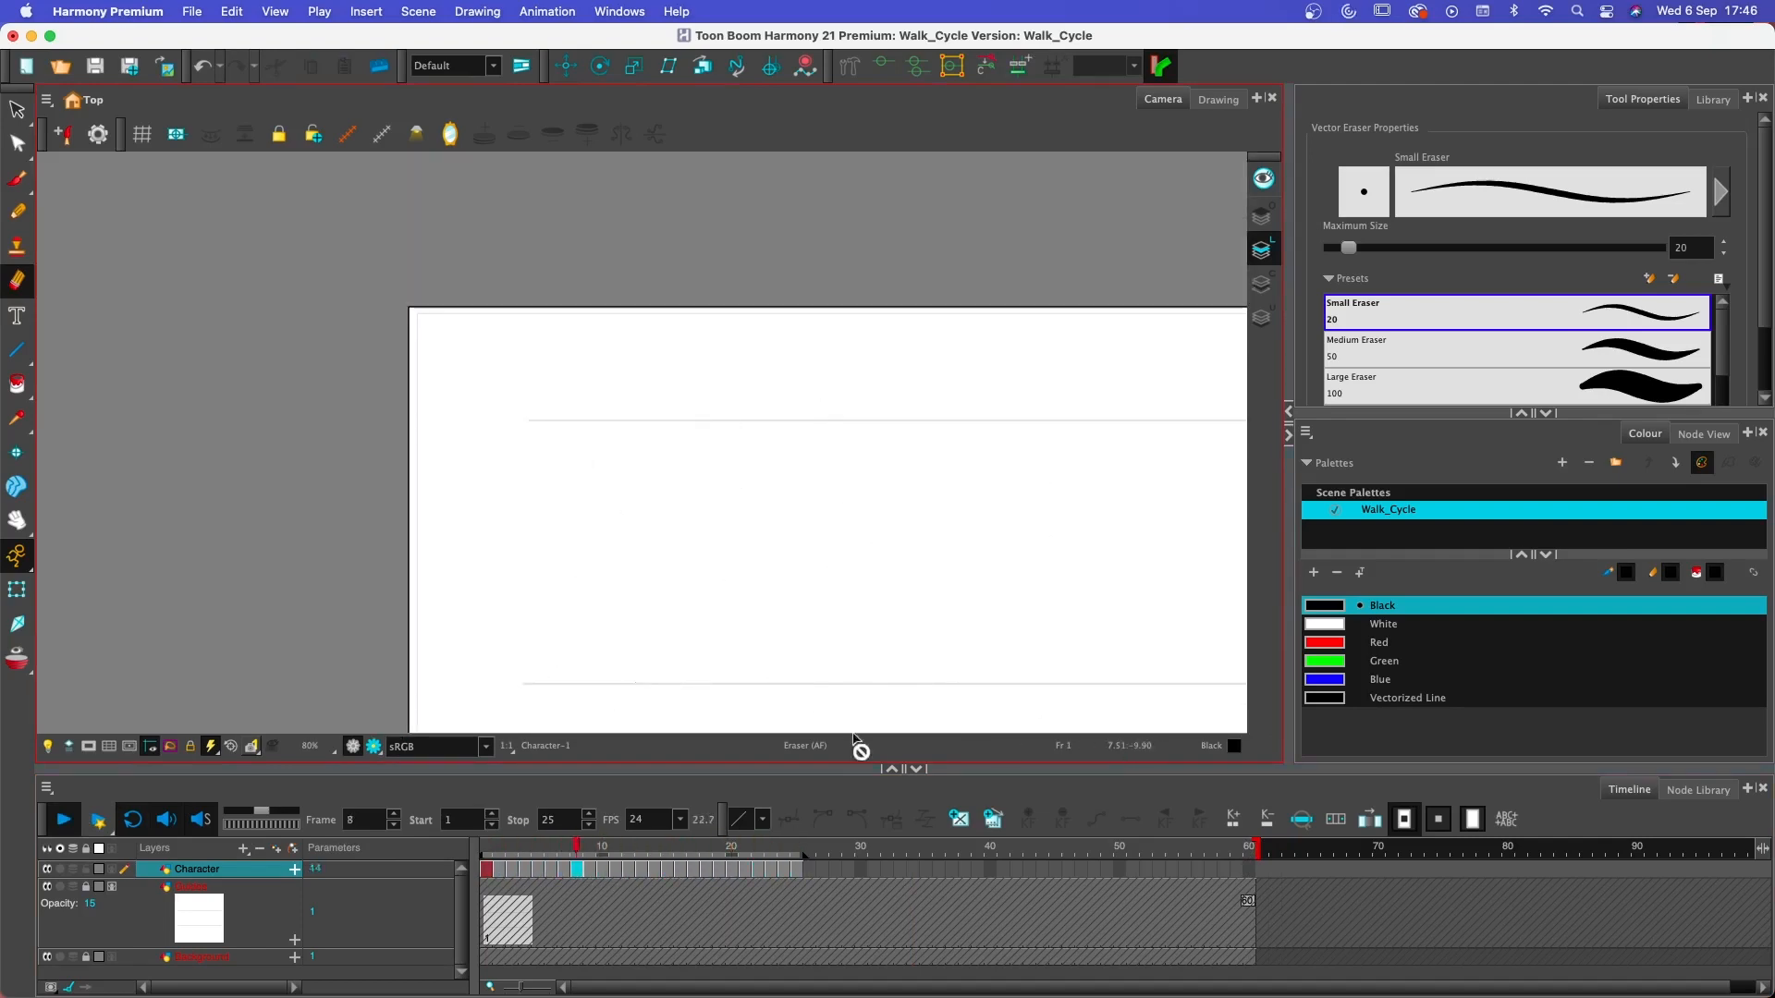
left_click(515, 851)
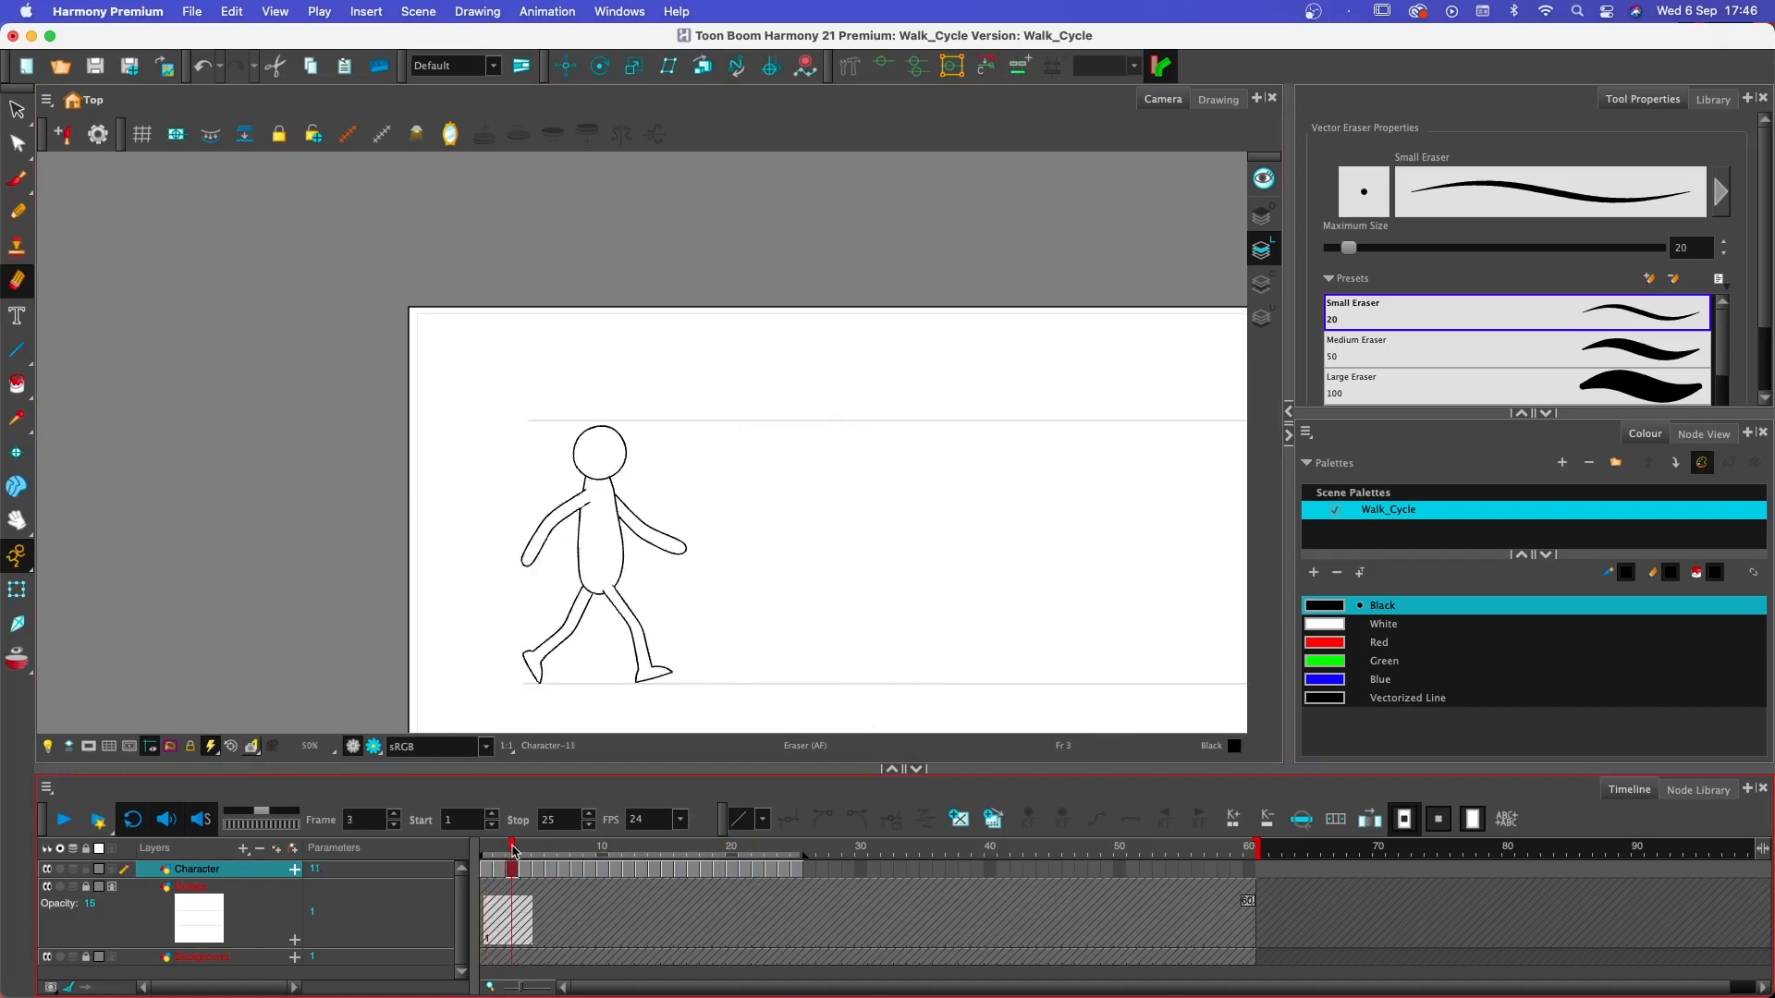
mouse_move(515, 851)
left_mouse_down()
mouse_move(483, 851)
mouse_move(550, 852)
left_mouse_up()
- Turn on the onion skin at frame 3 and compare the poses from frame 3 through frame 7
left_click(509, 872)
left_click(17, 658)
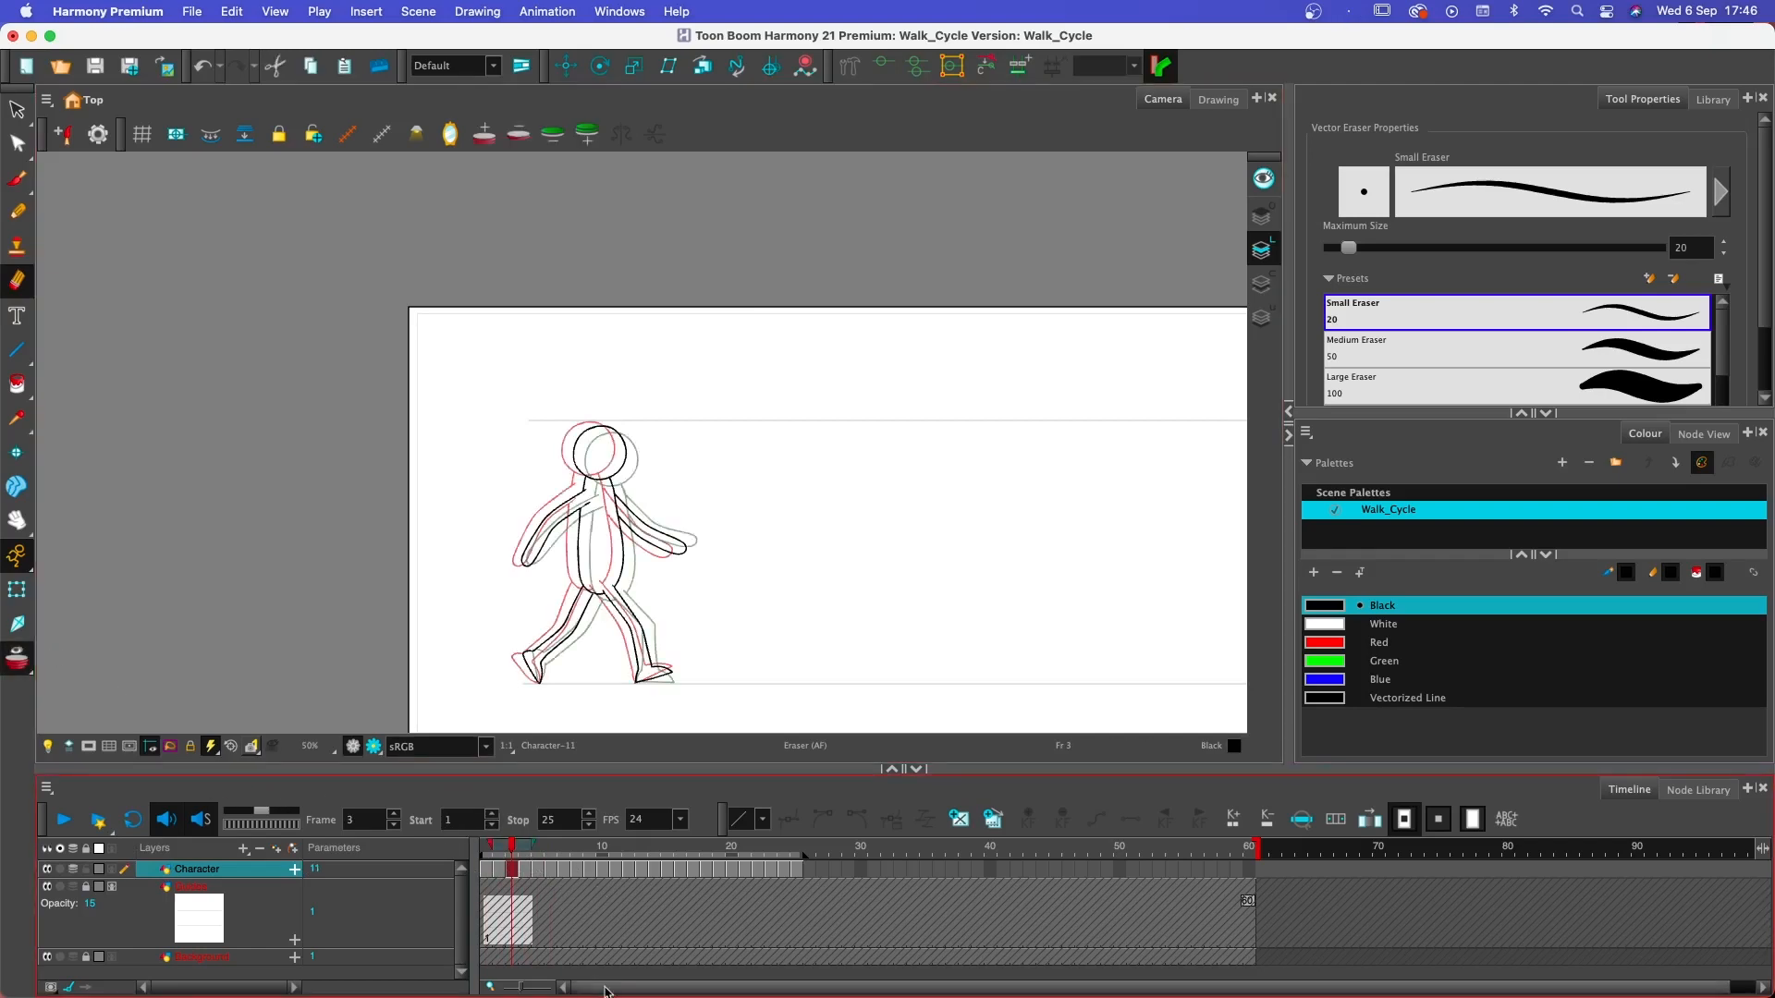
left_click(525, 872)
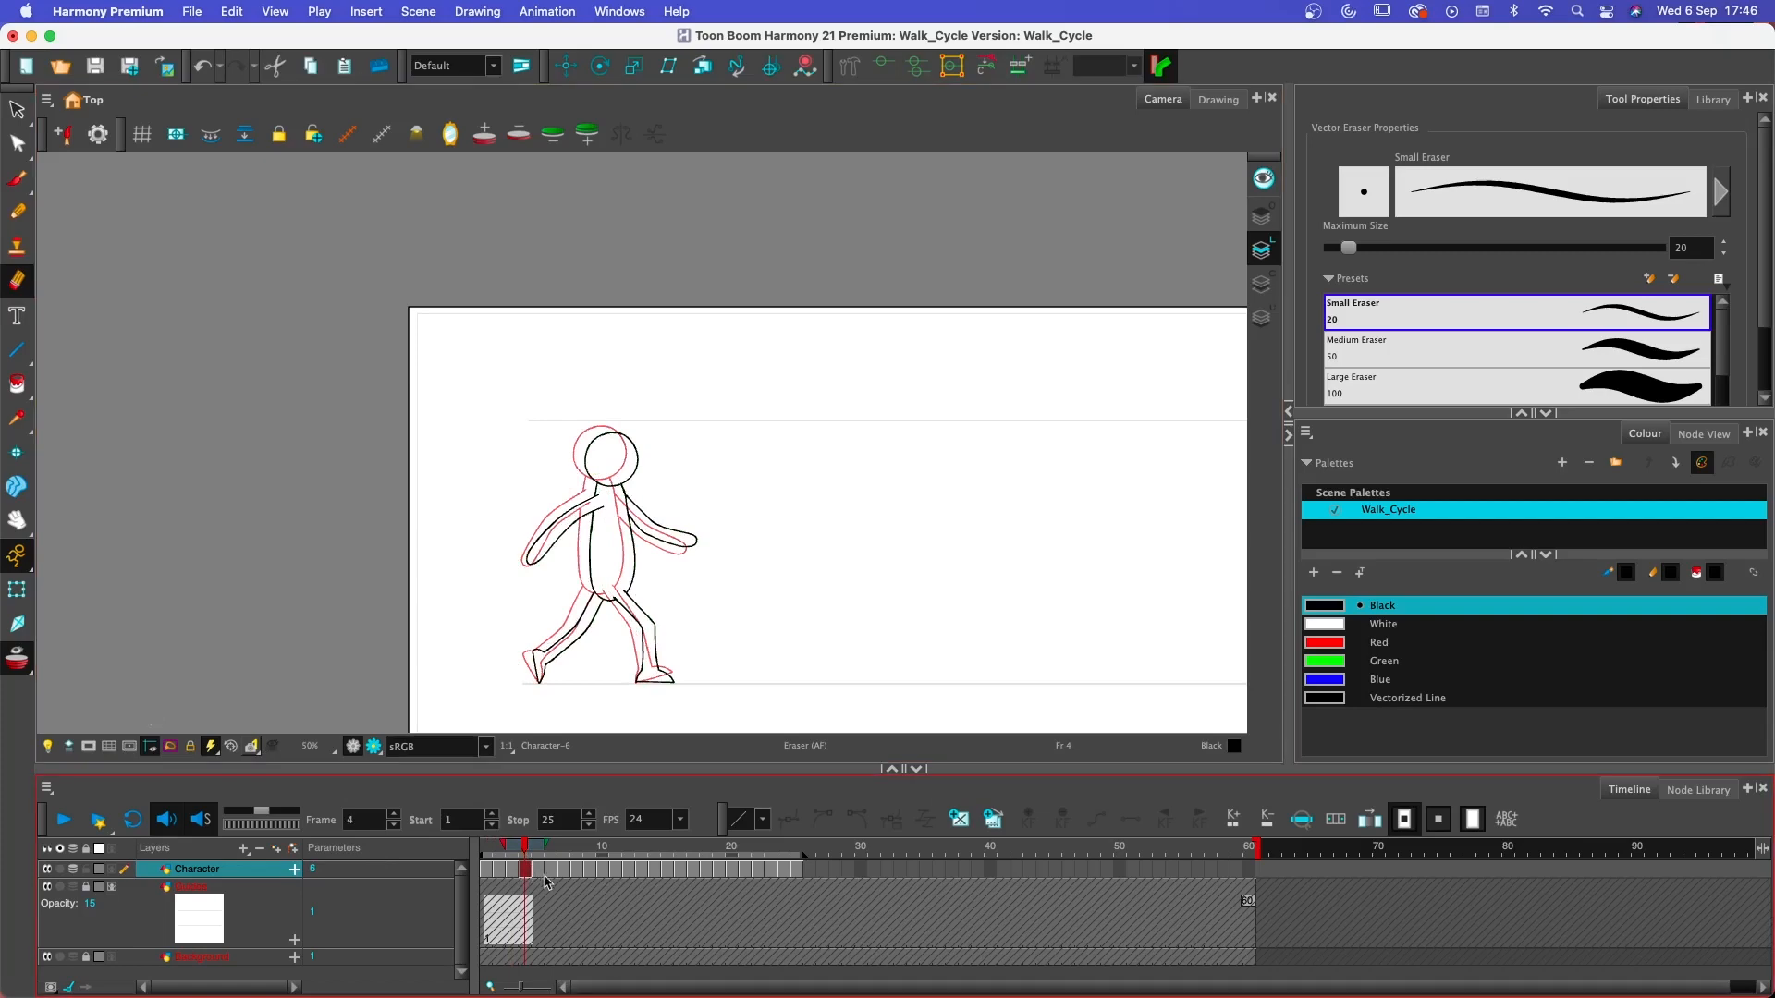
left_click(540, 873)
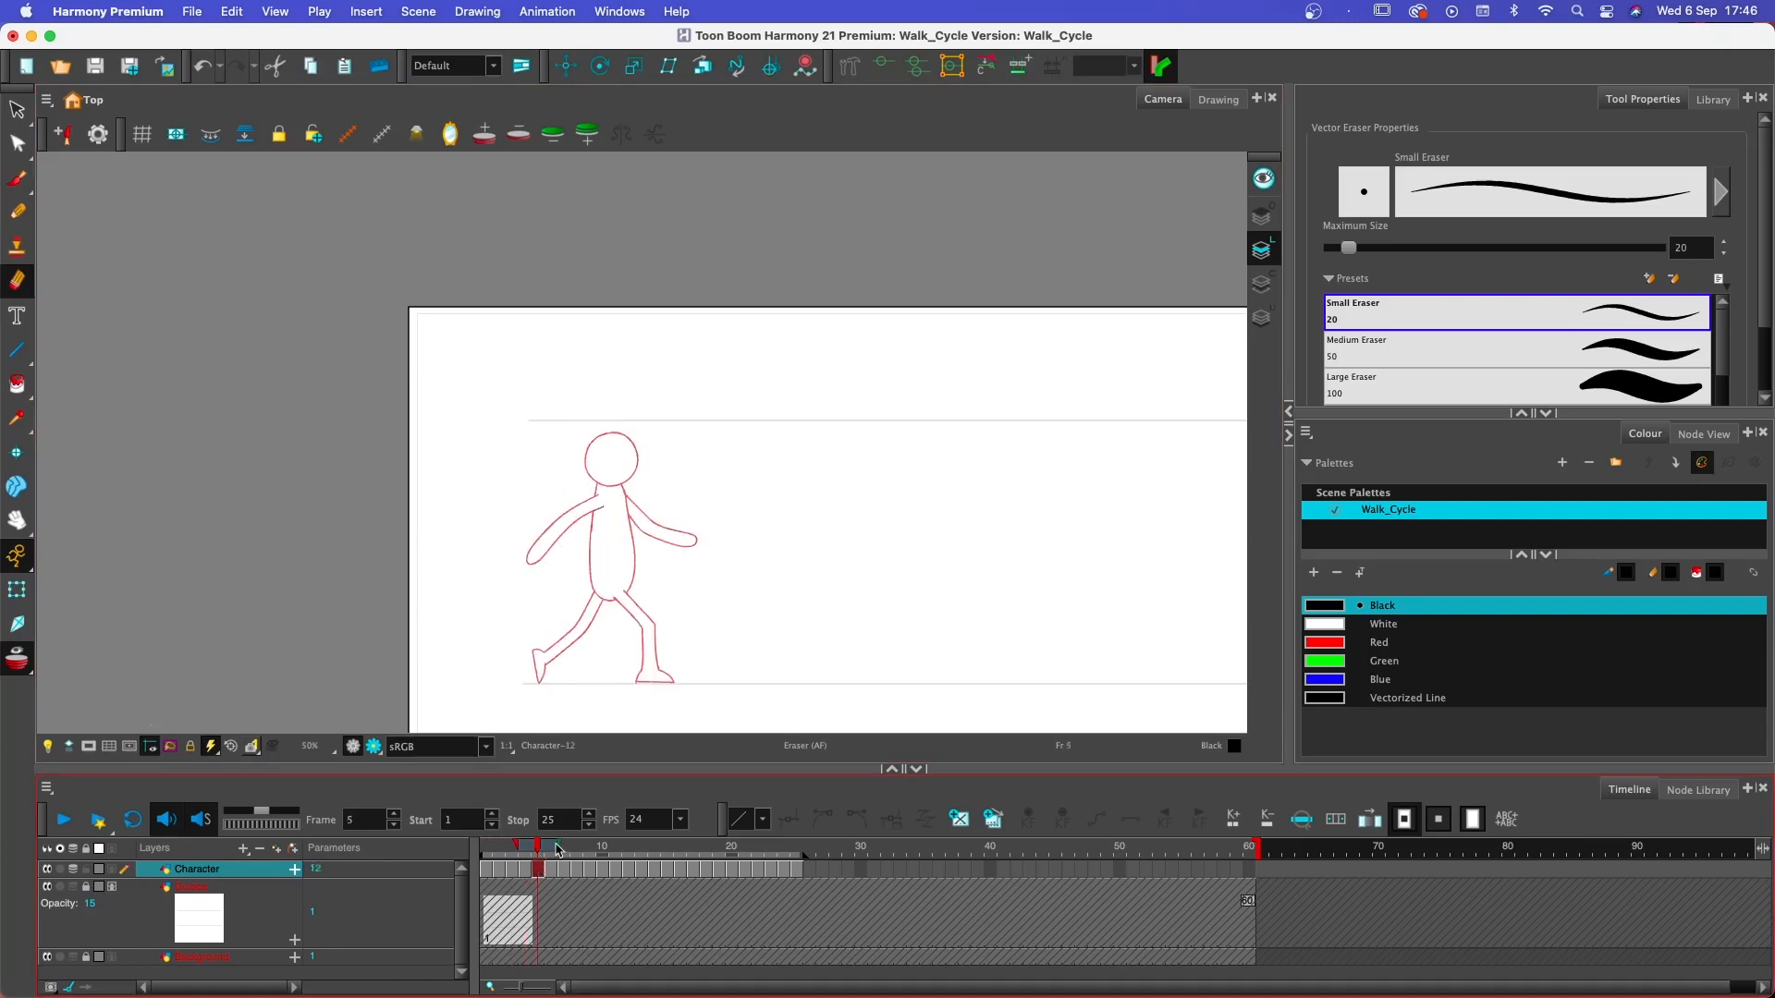
left_click_drag(559, 845, 568, 851)
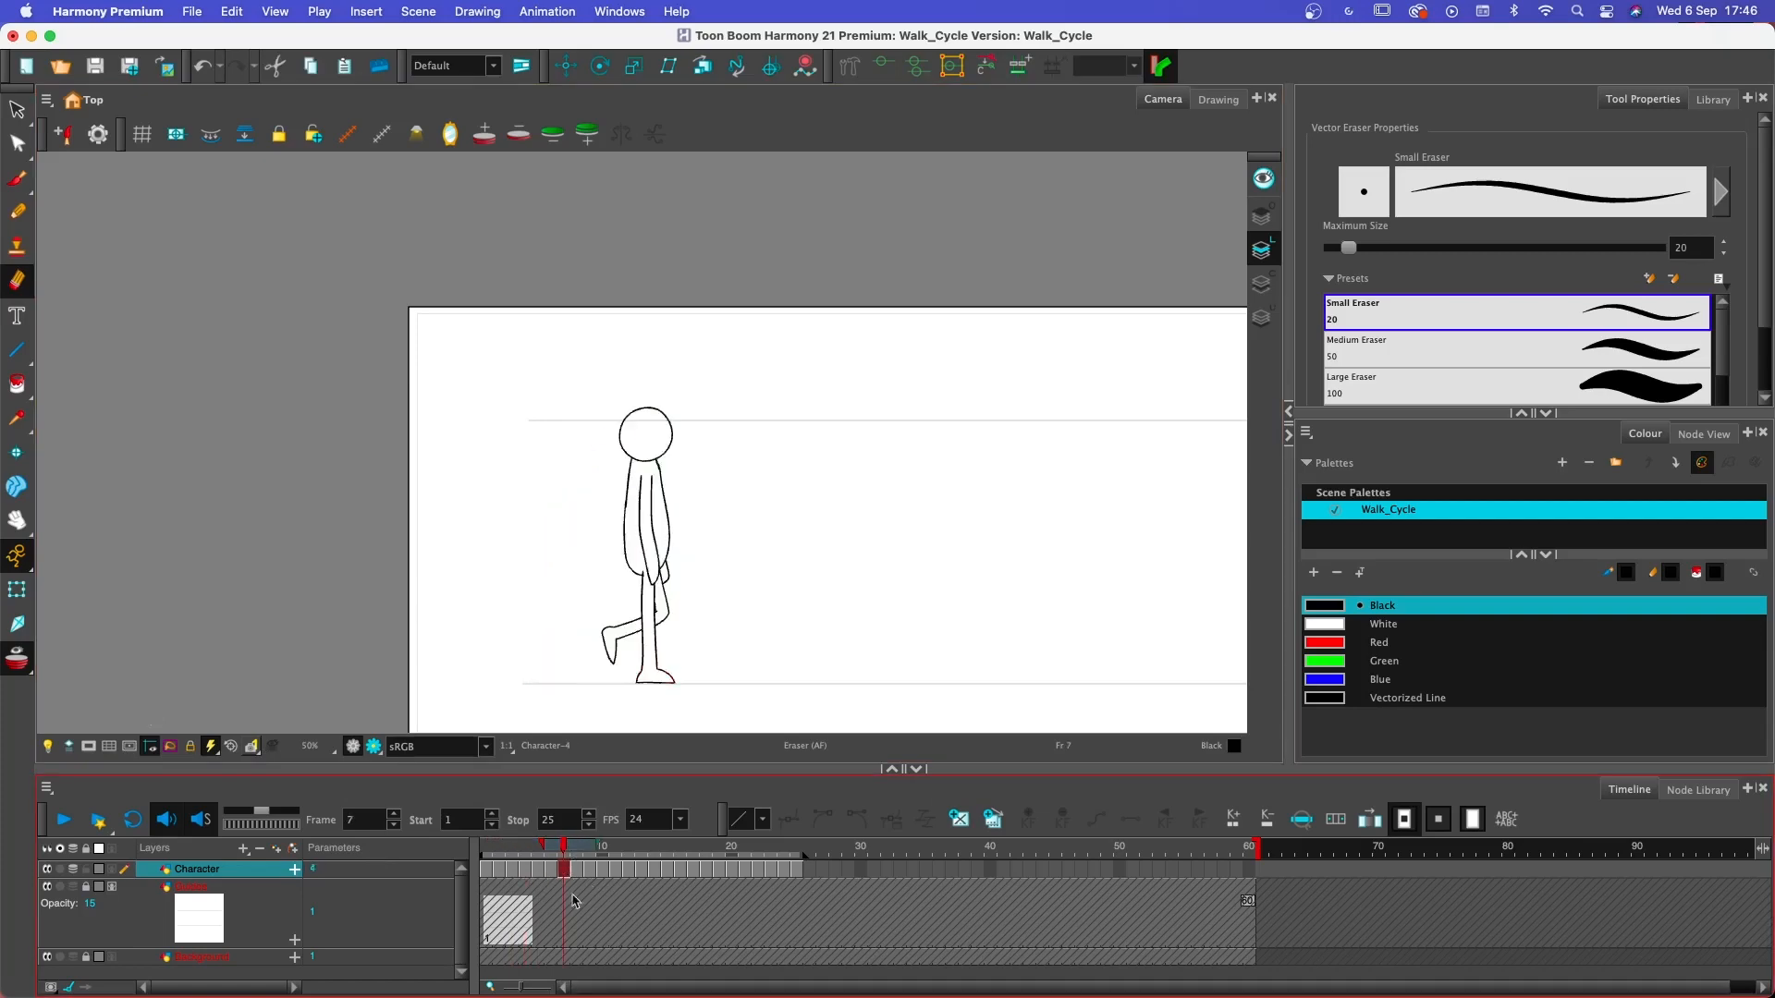
- Paste the head and torso on frame 5 and place them between the onion-skinned frame 4 and frame 7 poses, nearer frame 4
left_click(538, 872)
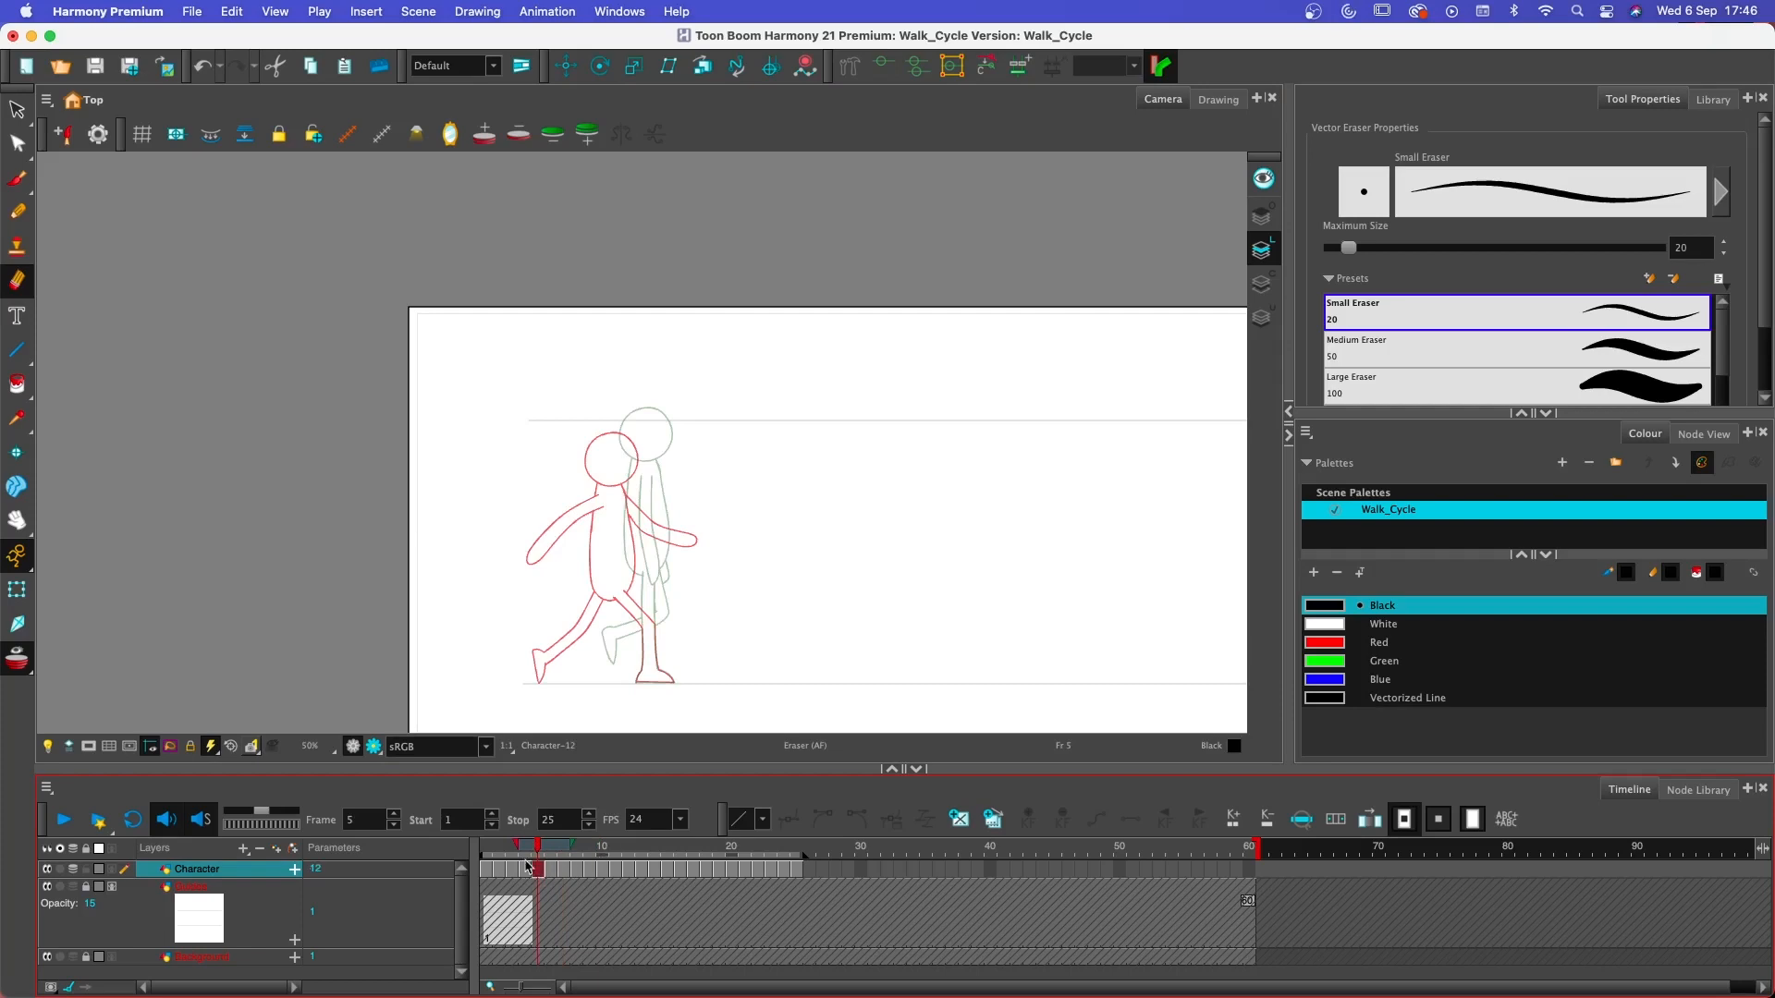
left_click(523, 871)
left_click(538, 872)
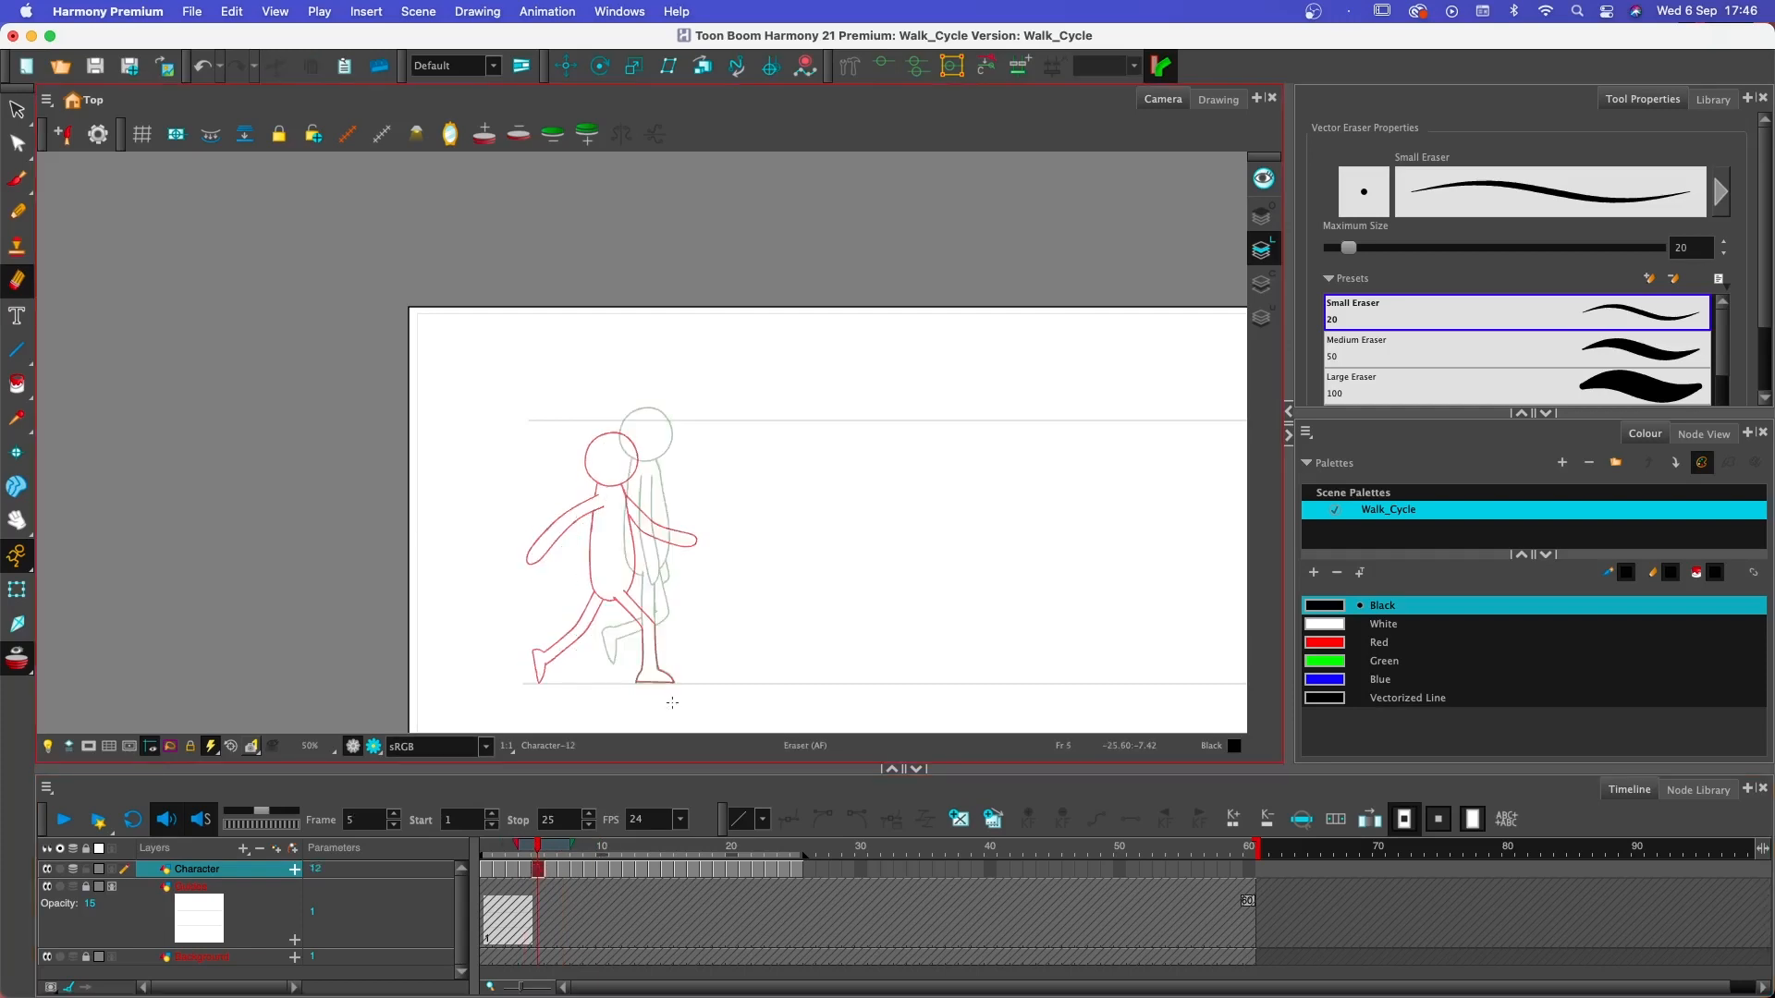
scroll(697, 670, "up", 1)
key("super+v")
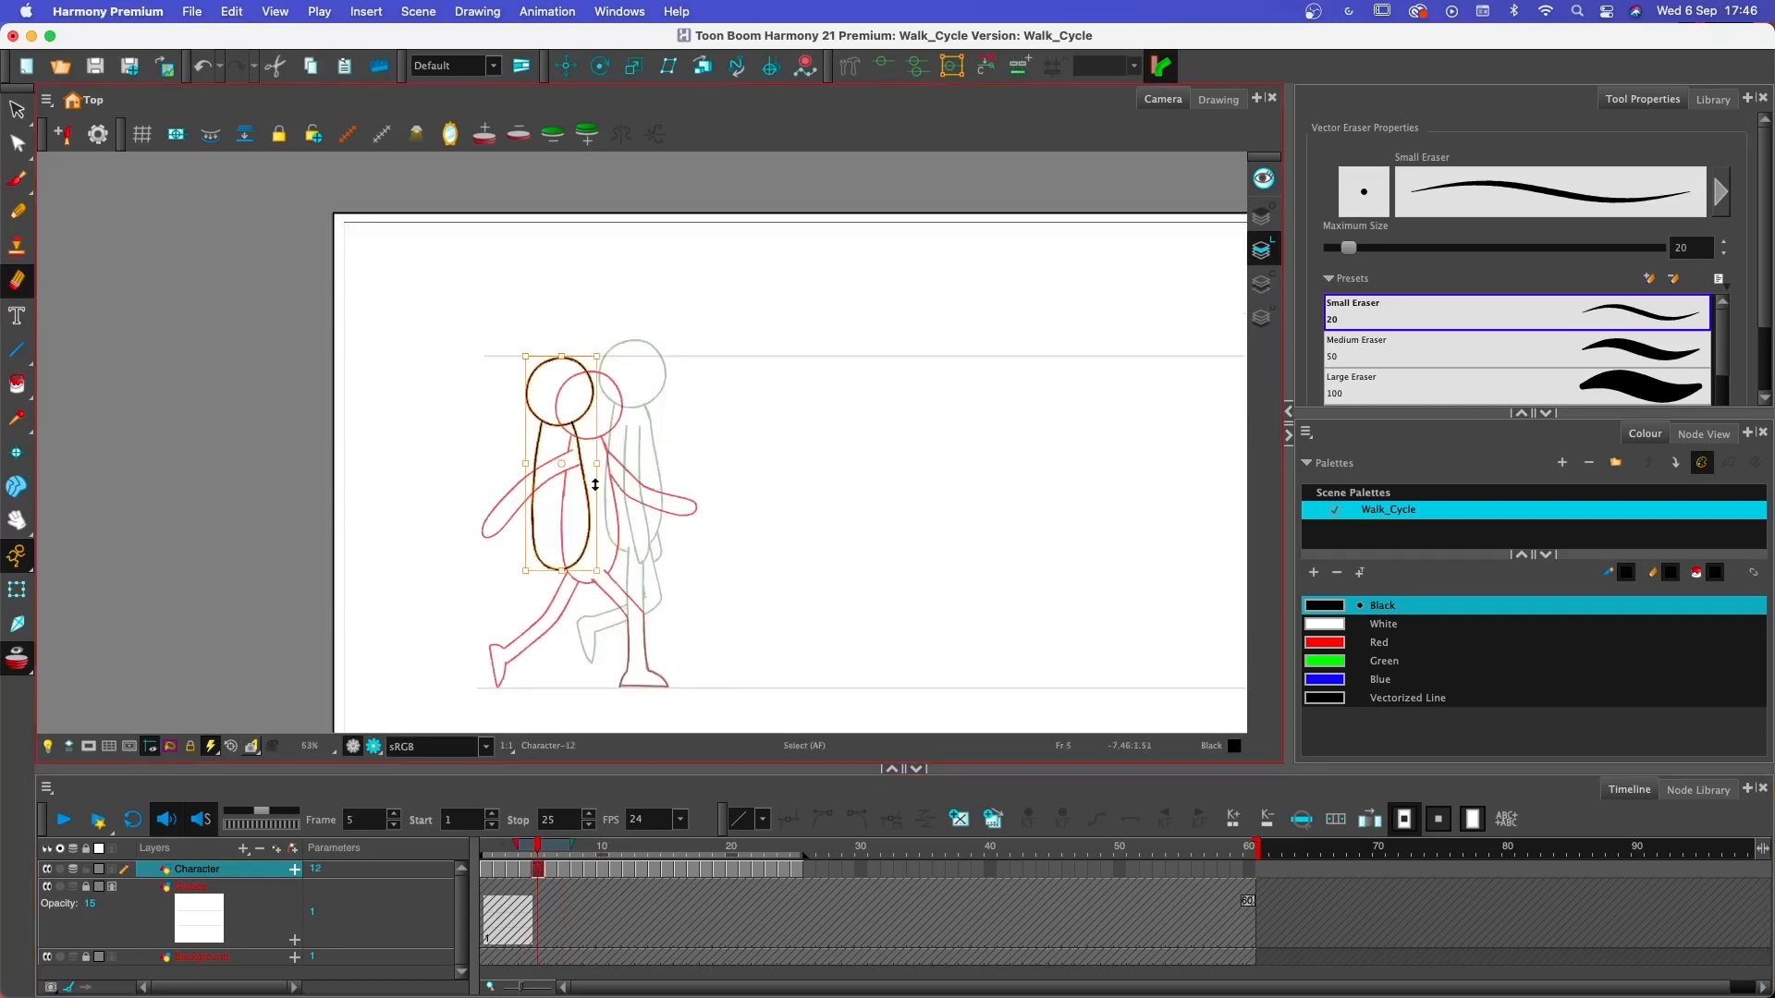
left_click_drag(586, 486, 633, 492)
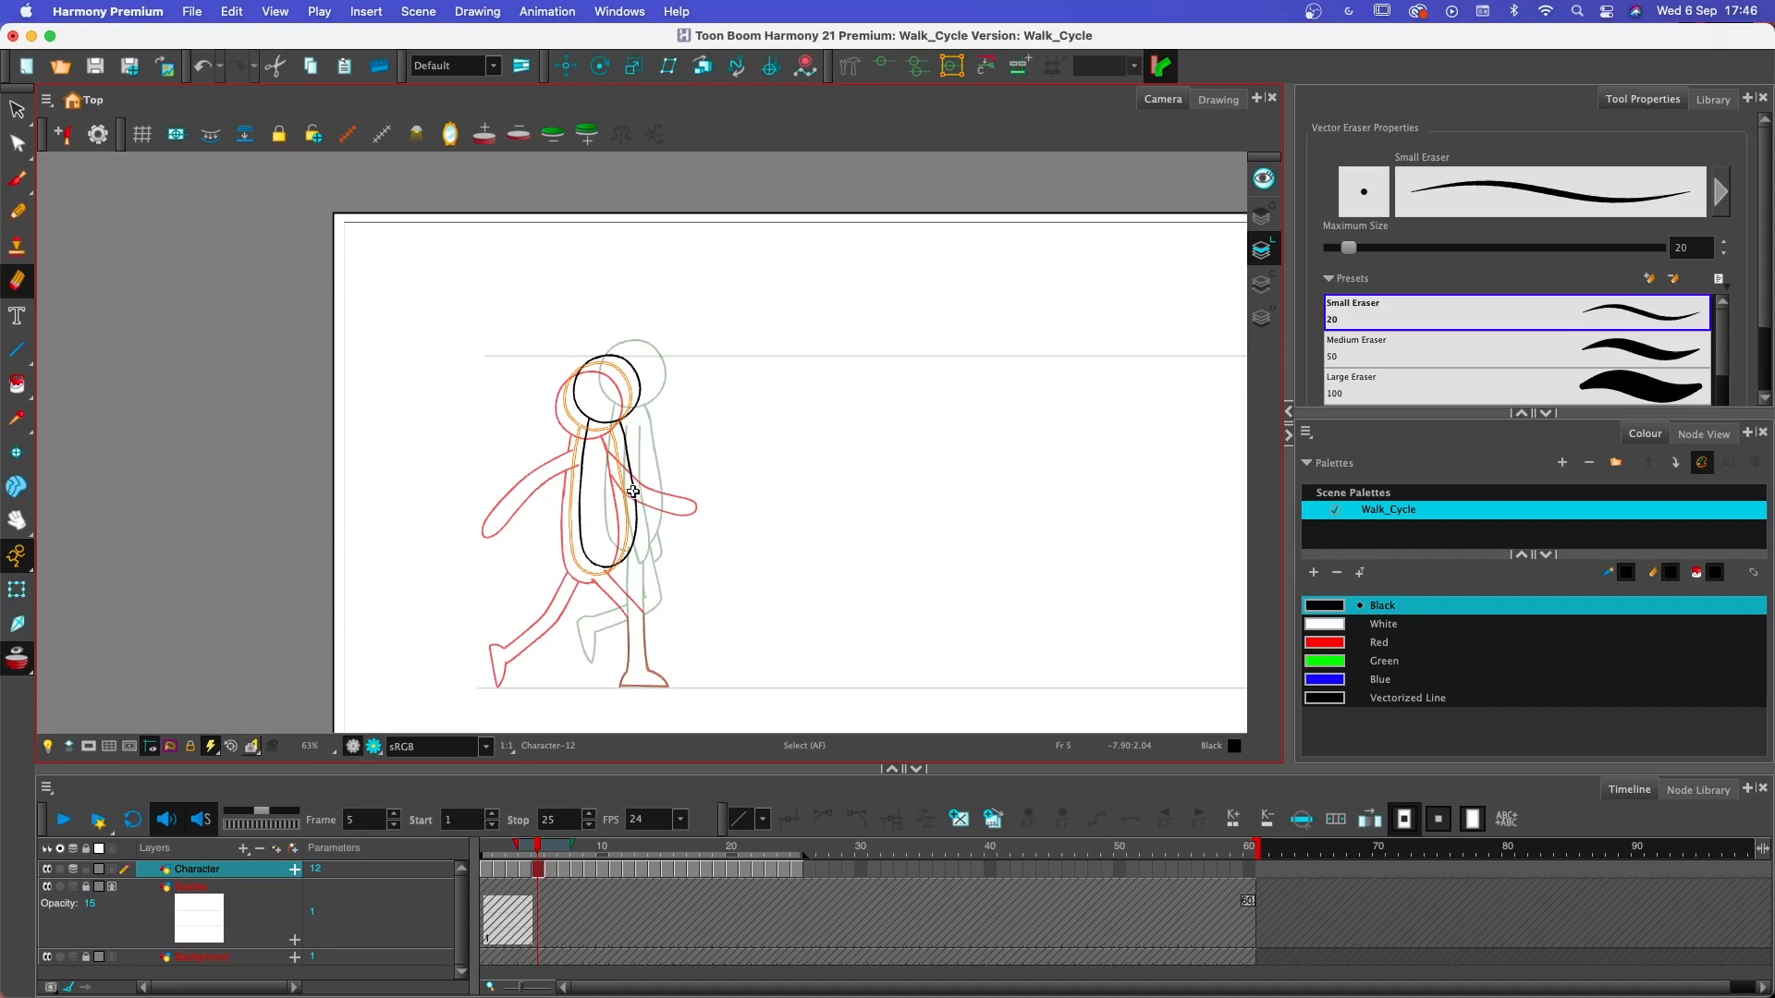
left_click_drag(633, 492, 632, 490)
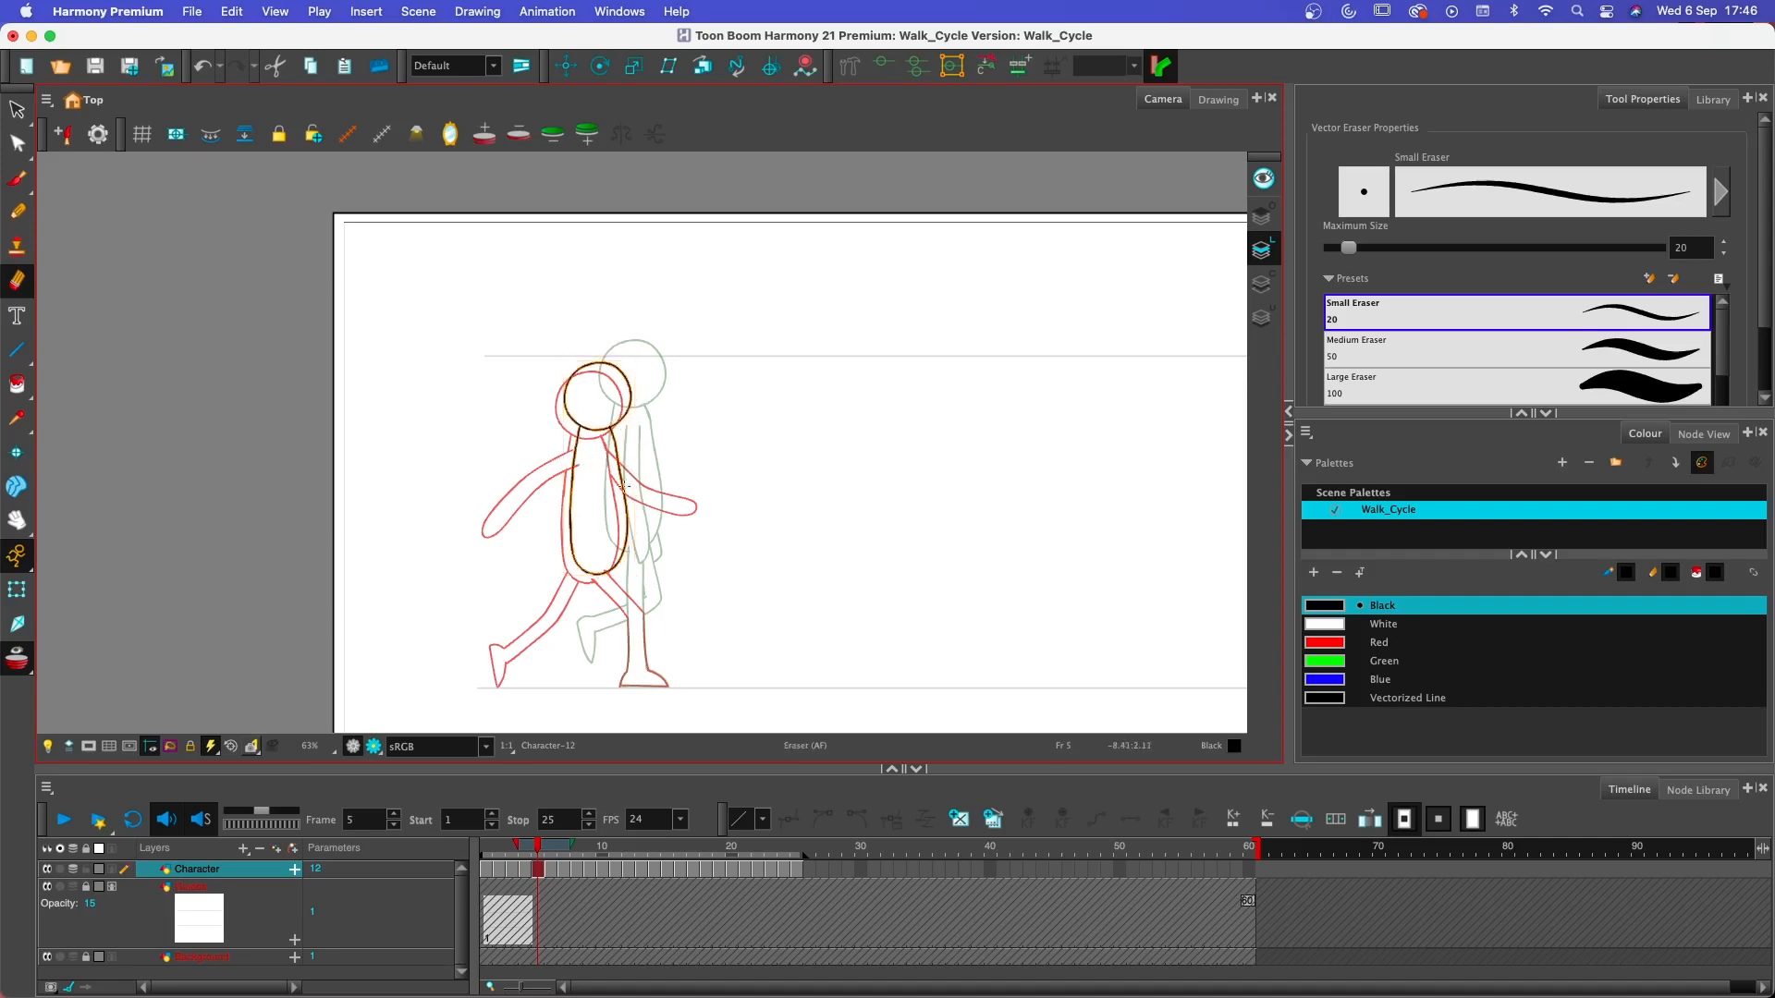
- Paste the head and torso on frame 6, place them midway between the frame 5 and frame 7 poses, and scrub back to compare
left_click(551, 883)
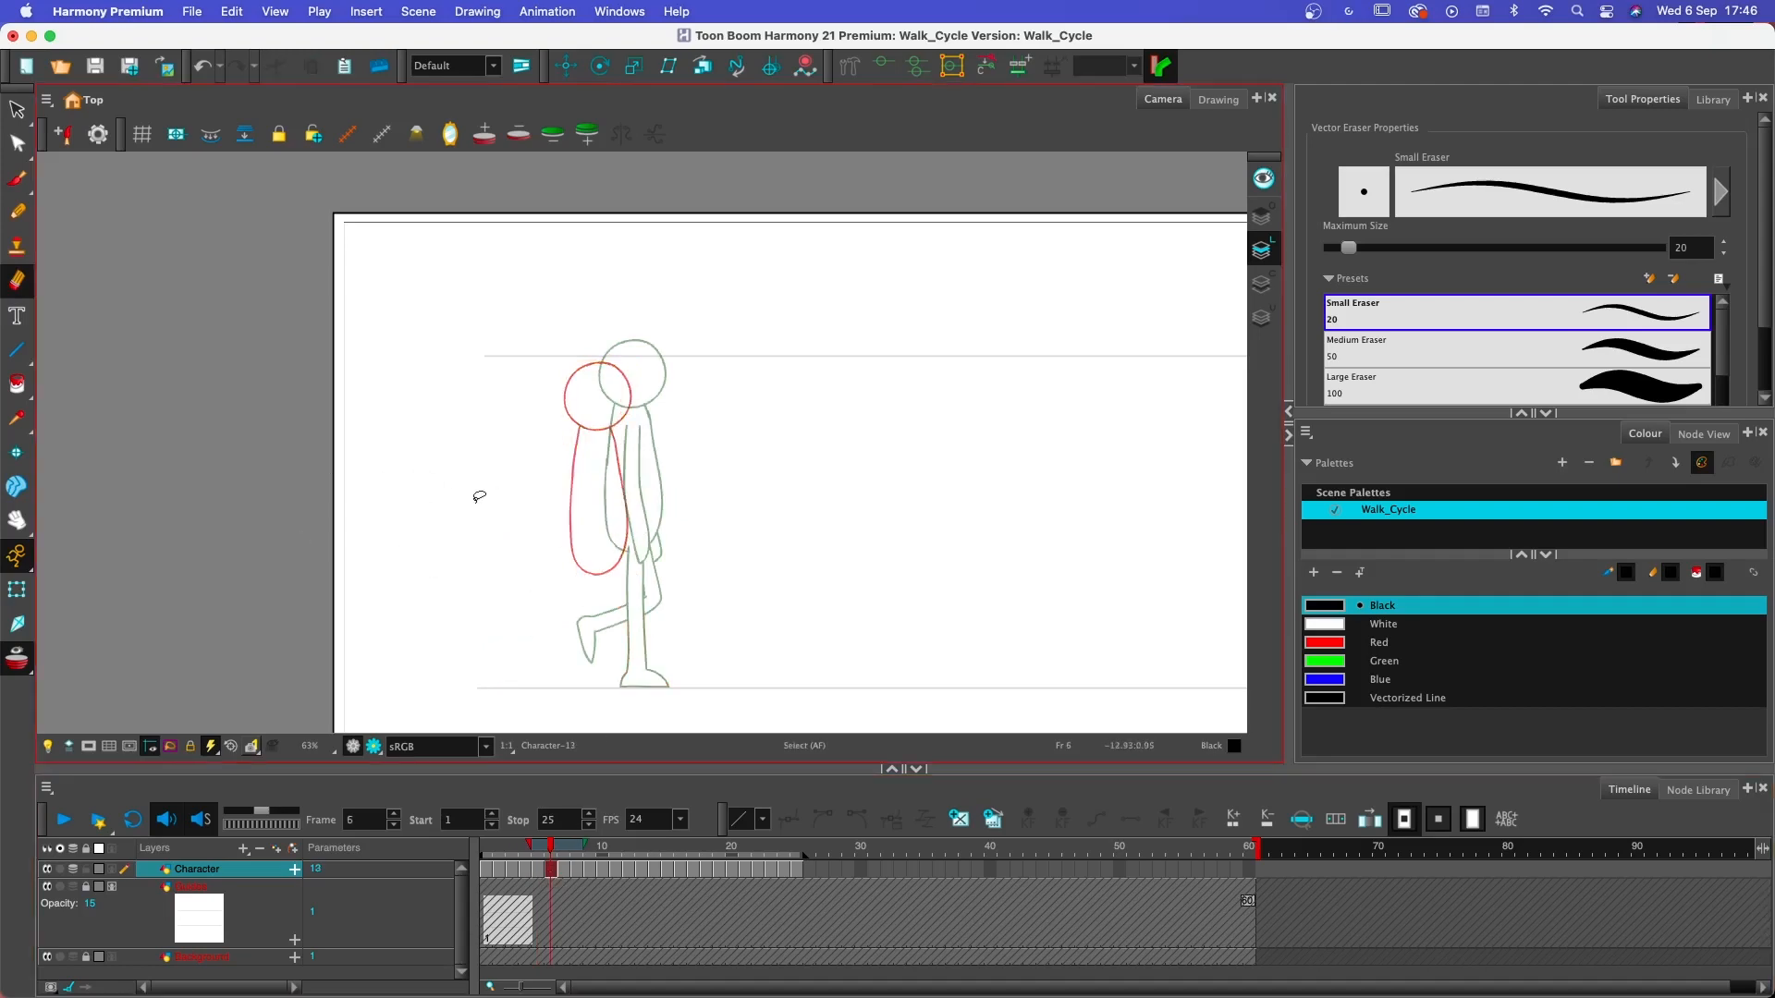
key("super+v")
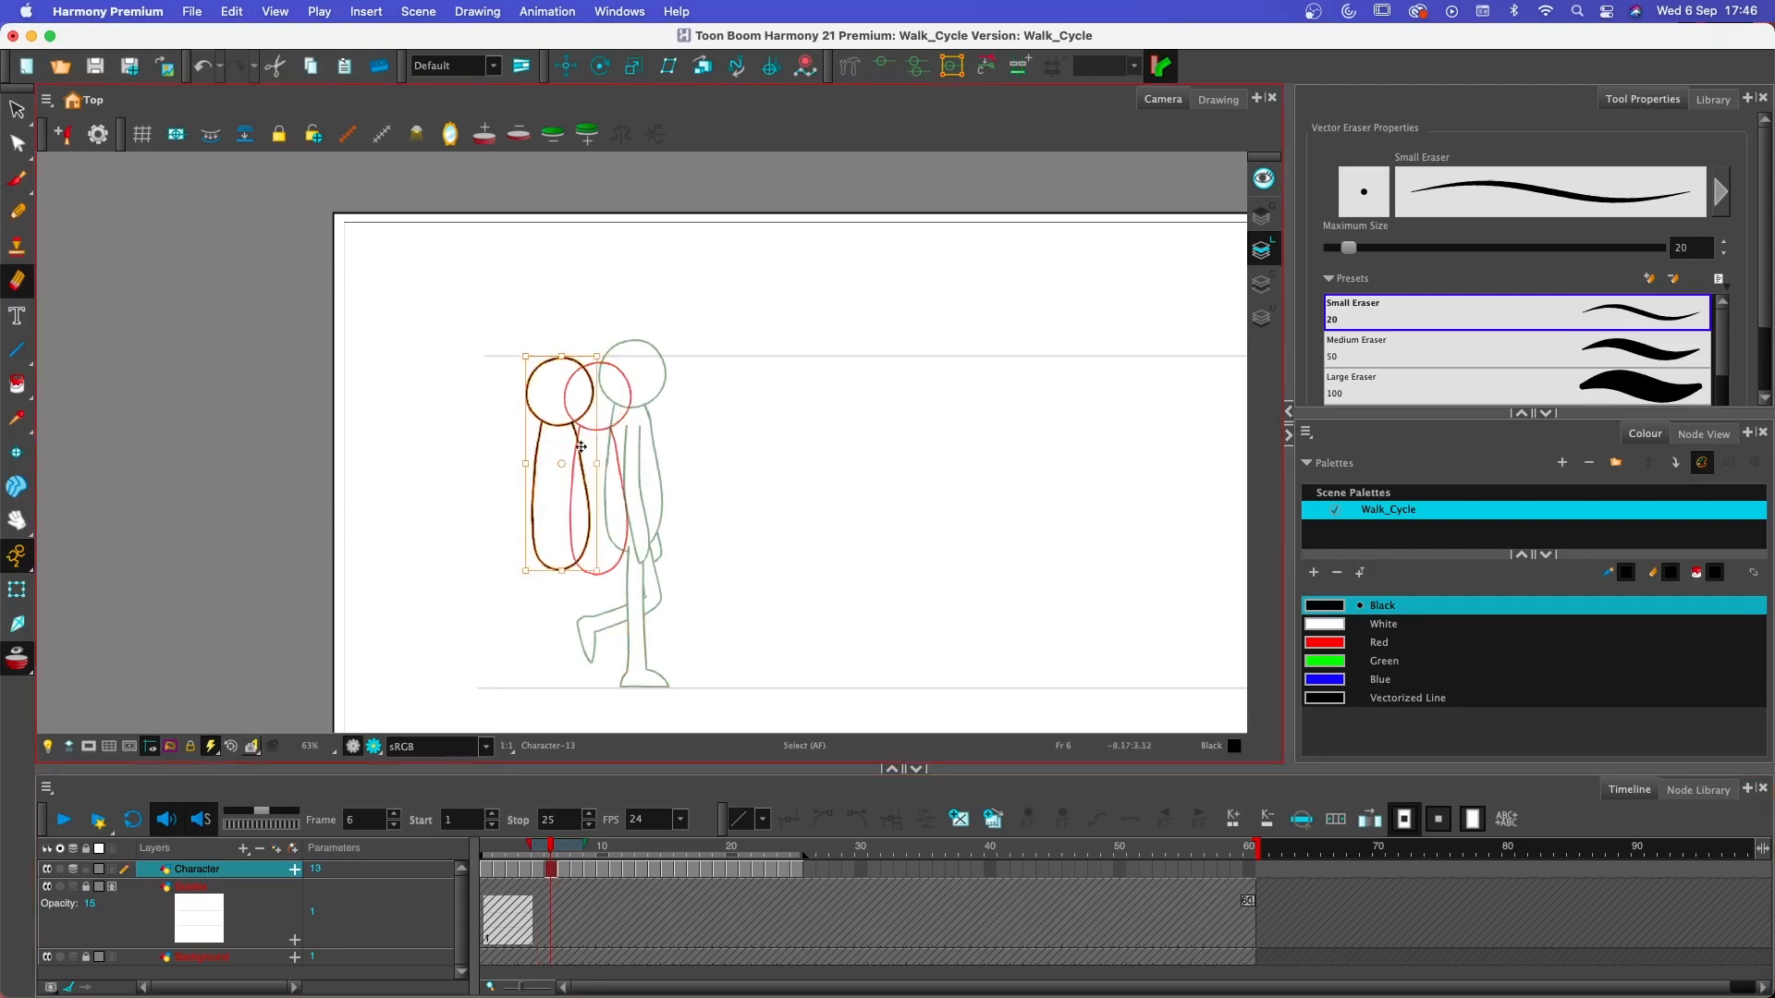
left_click_drag(587, 452, 642, 446)
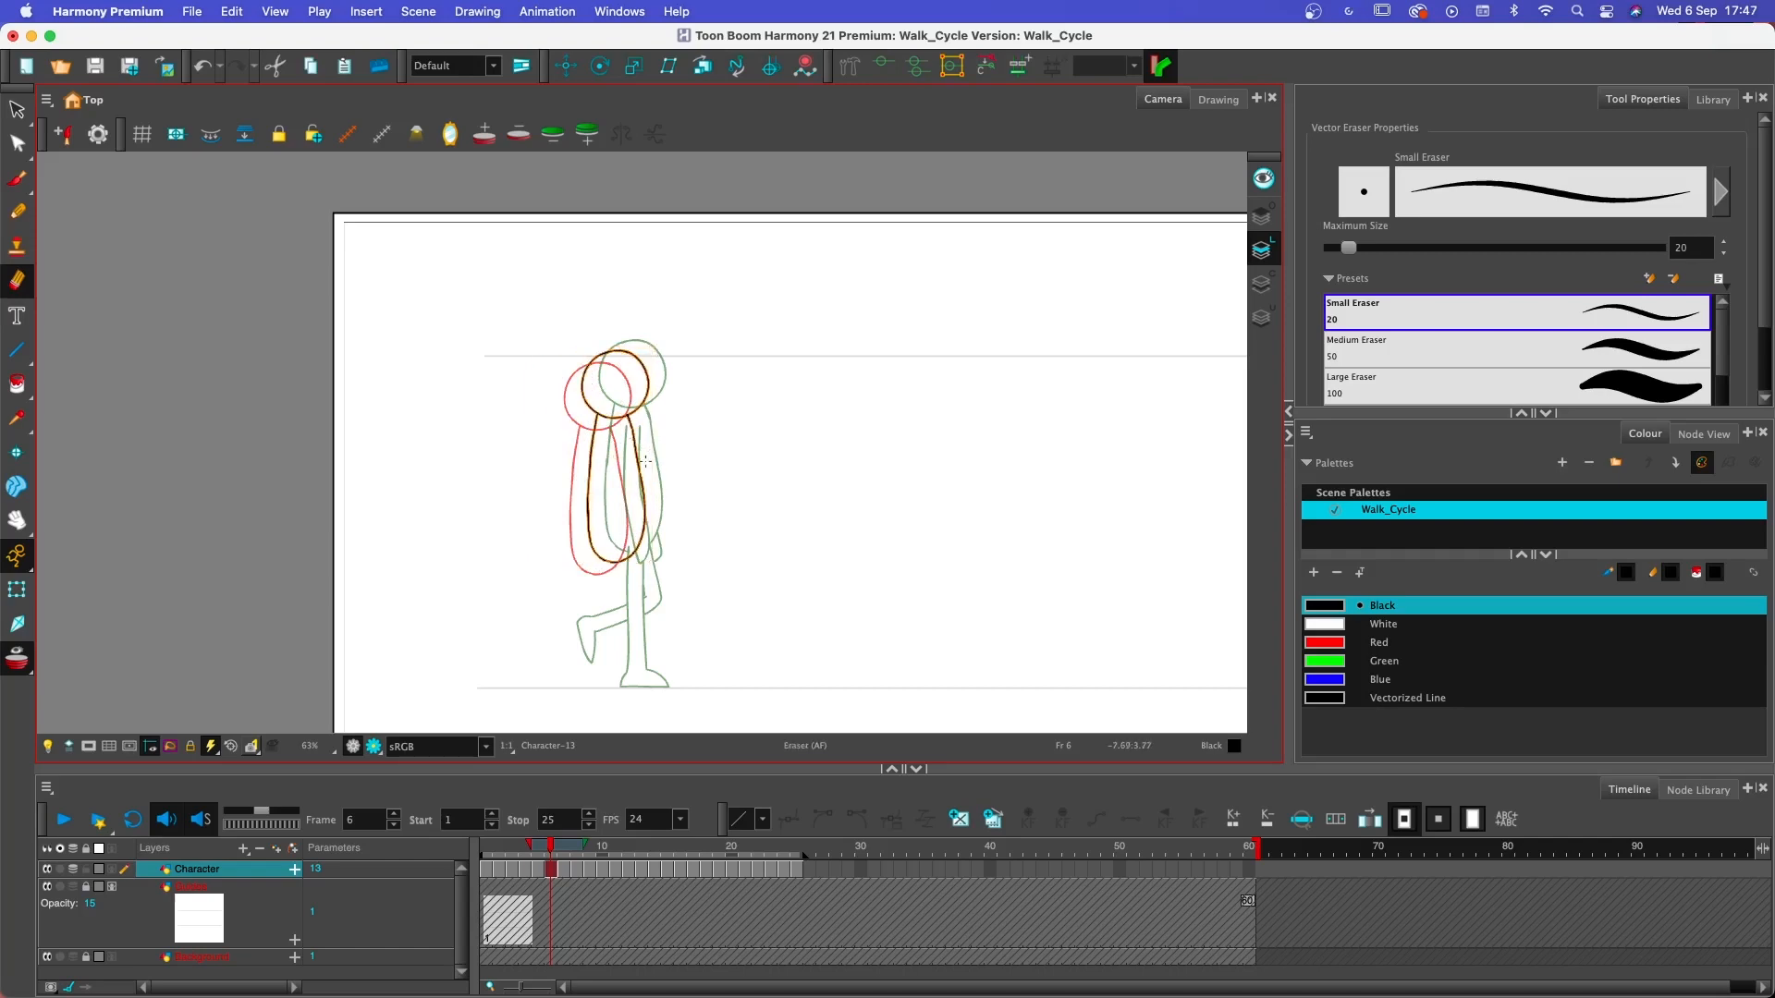
left_click(551, 852)
mouse_move(551, 851)
left_mouse_down()
mouse_move(484, 851)
mouse_move(595, 851)
mouse_move(474, 844)
mouse_move(730, 844)
mouse_move(522, 843)
mouse_move(590, 834)
mouse_move(540, 845)
left_mouse_up()
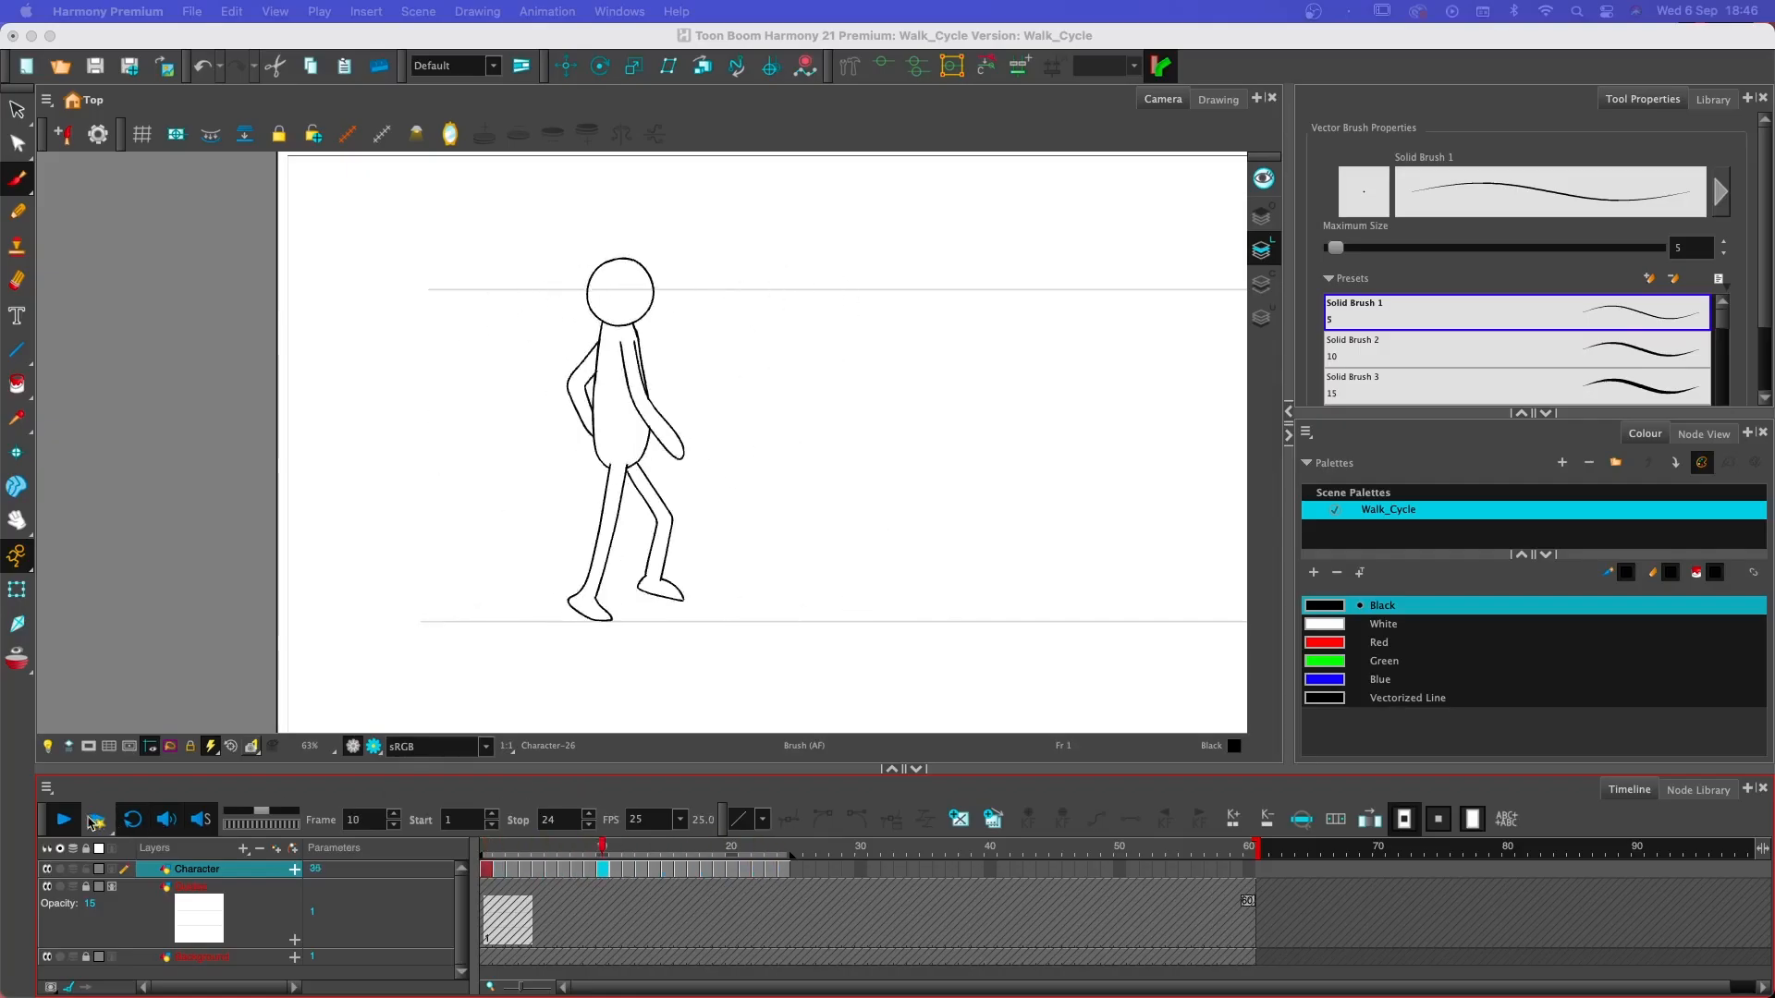
- Hide the guide-line layer and play the walk cycle from frame 1 with the whole camera frame in view
left_click(63, 819)
left_click(493, 849)
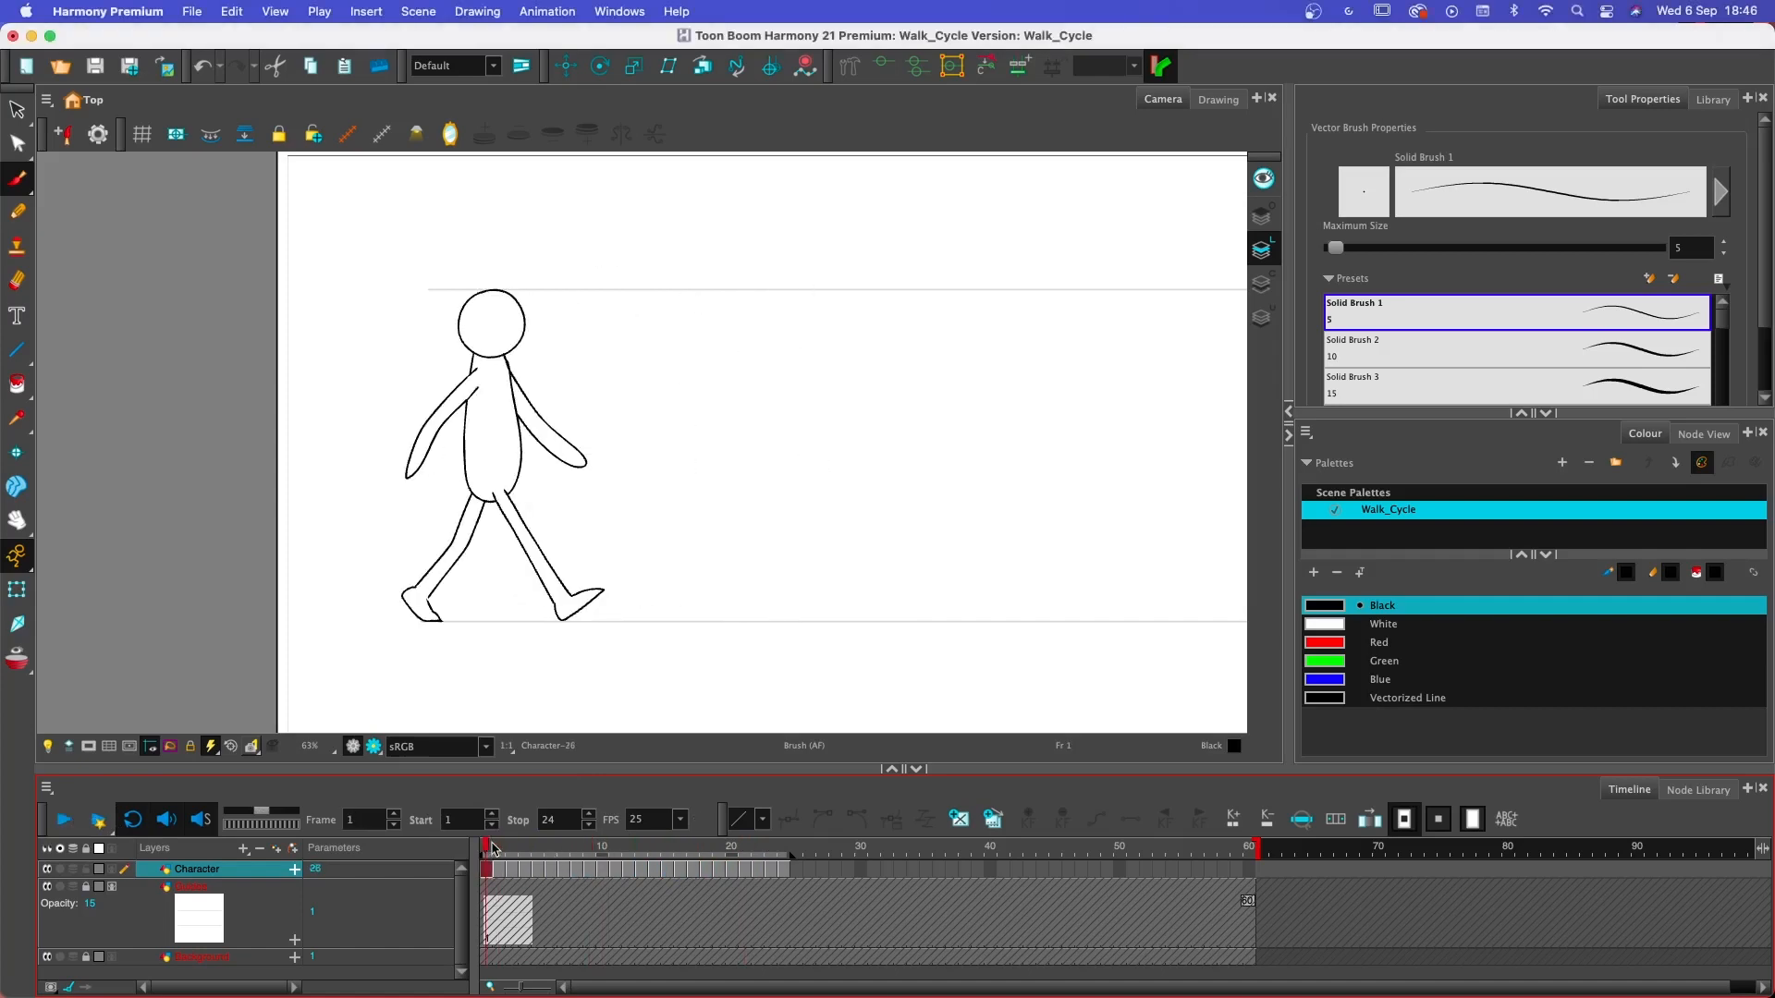
left_click(46, 887)
scroll(648, 572, "down", 1)
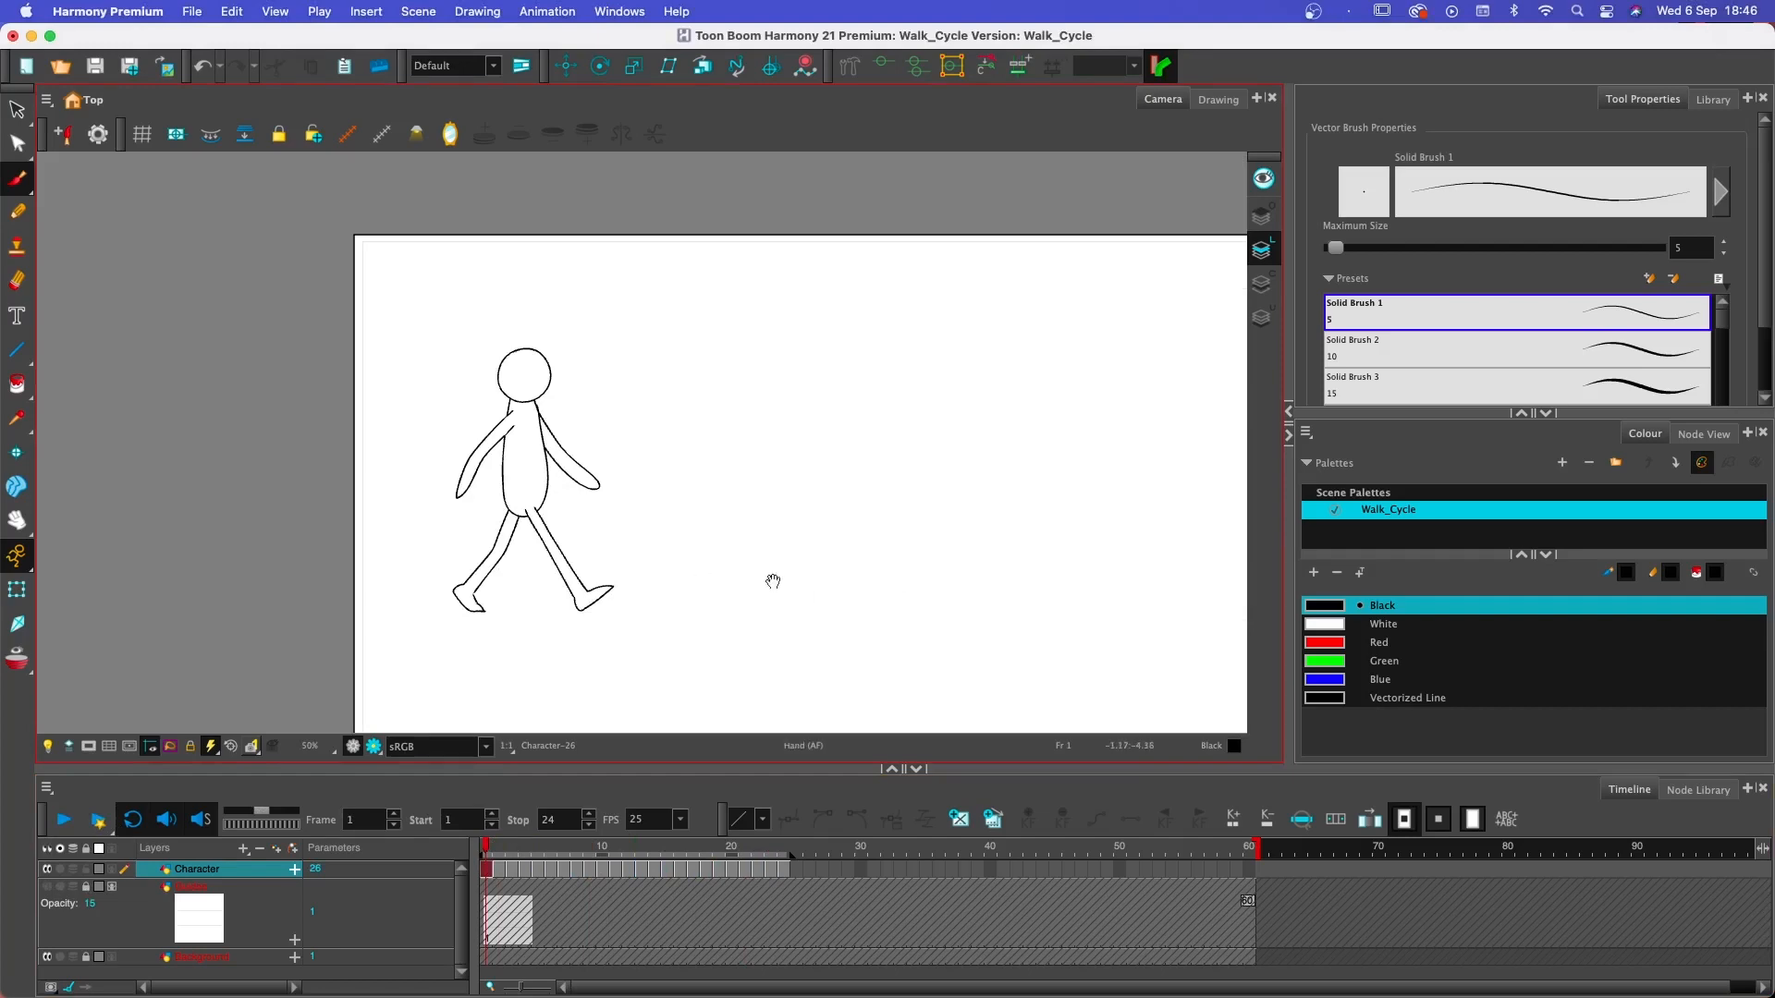
left_click_drag(773, 581, 674, 527)
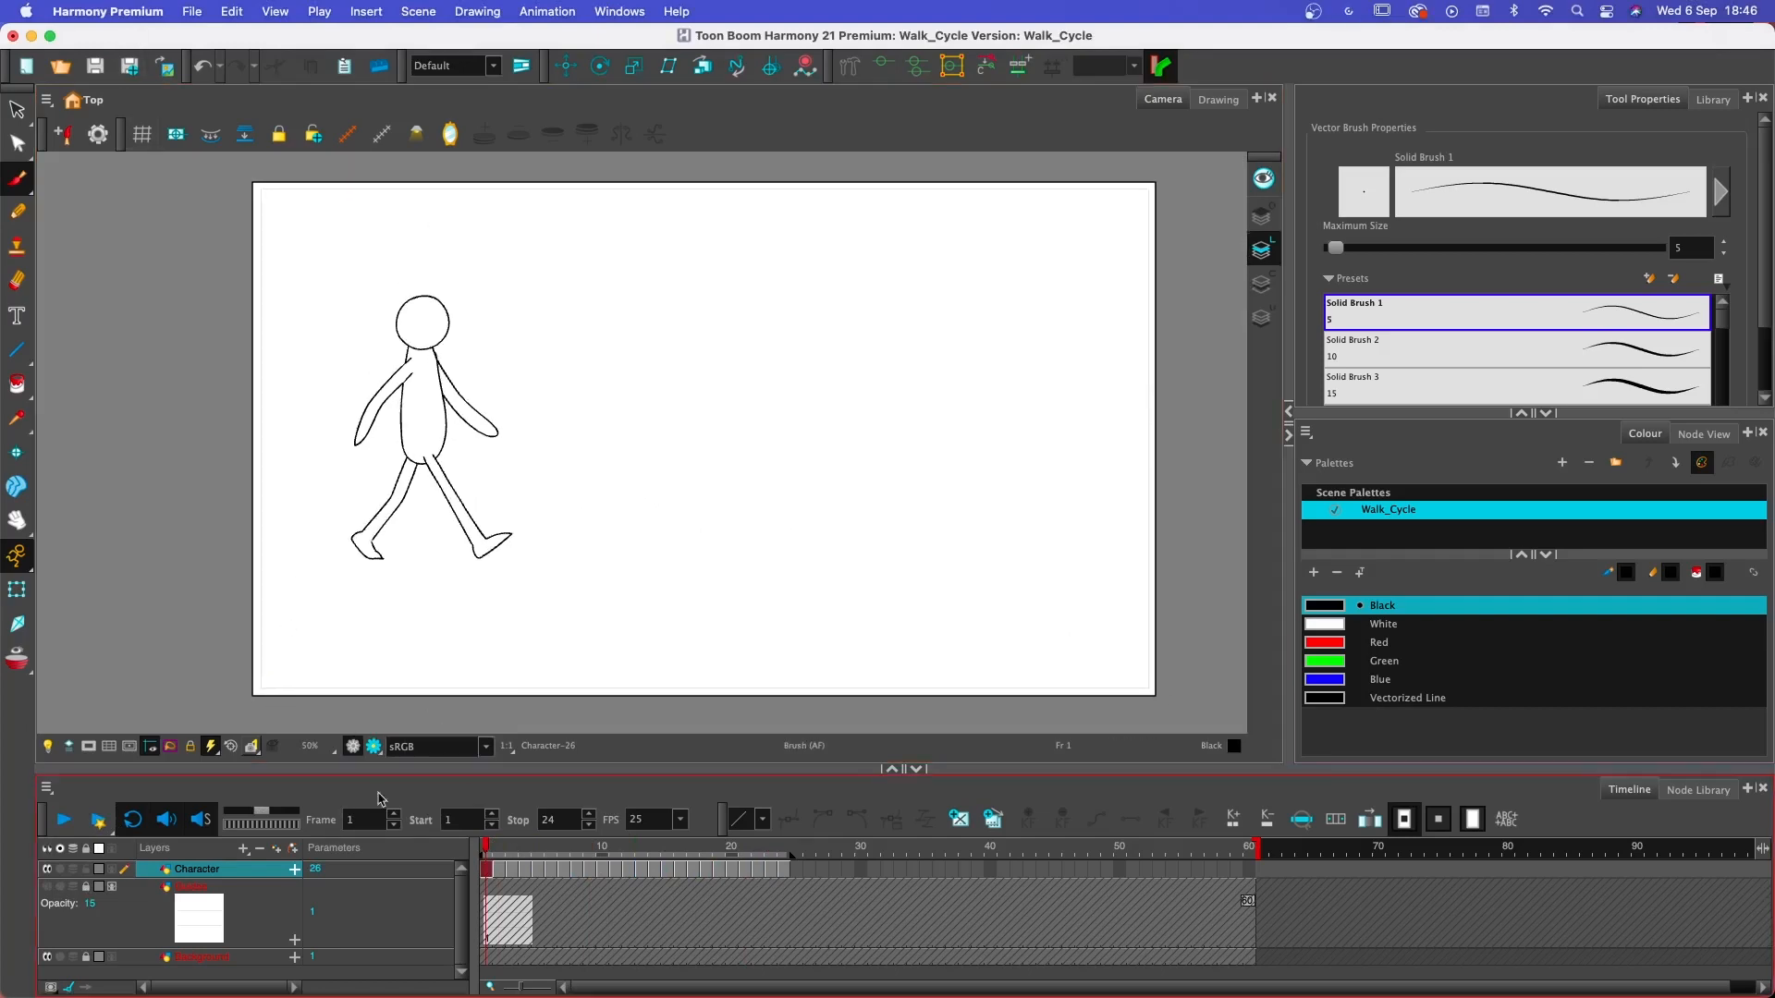
left_click(64, 819)
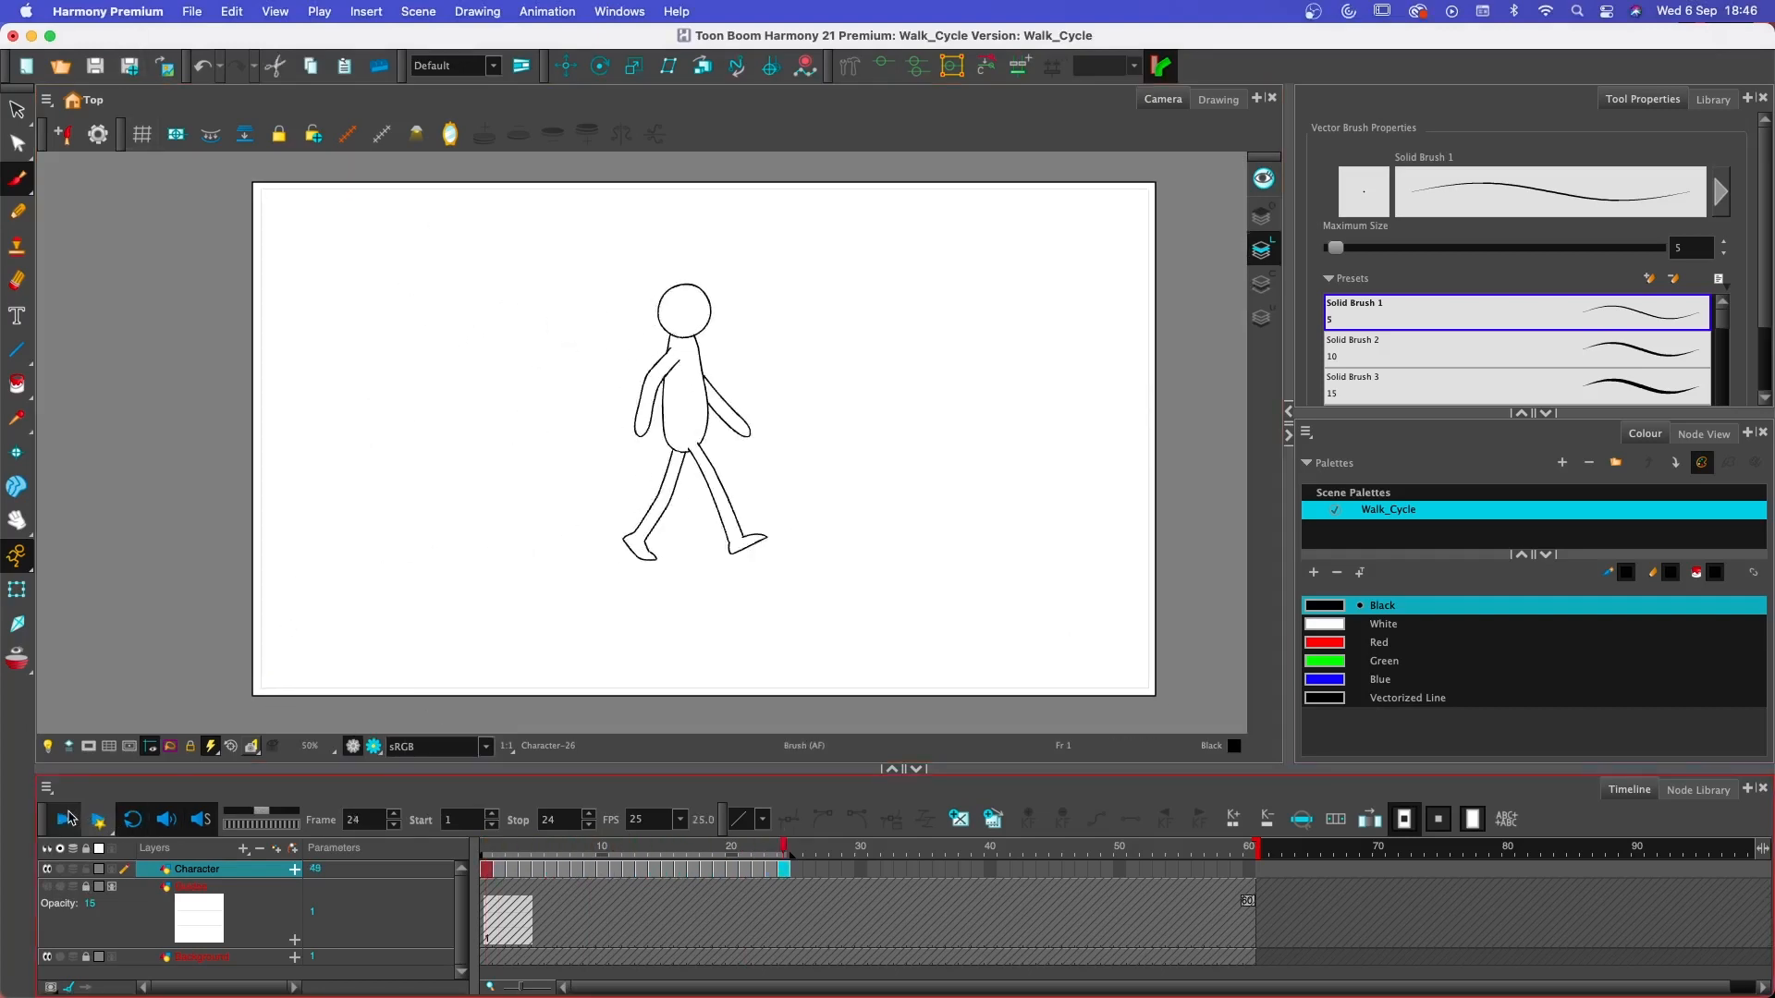
left_click(67, 817)
- Export all frames as an H.264/MPEG-4 movie named Walk Cycle 1 in the 2 Walk Cycle folder
left_click(210, 9)
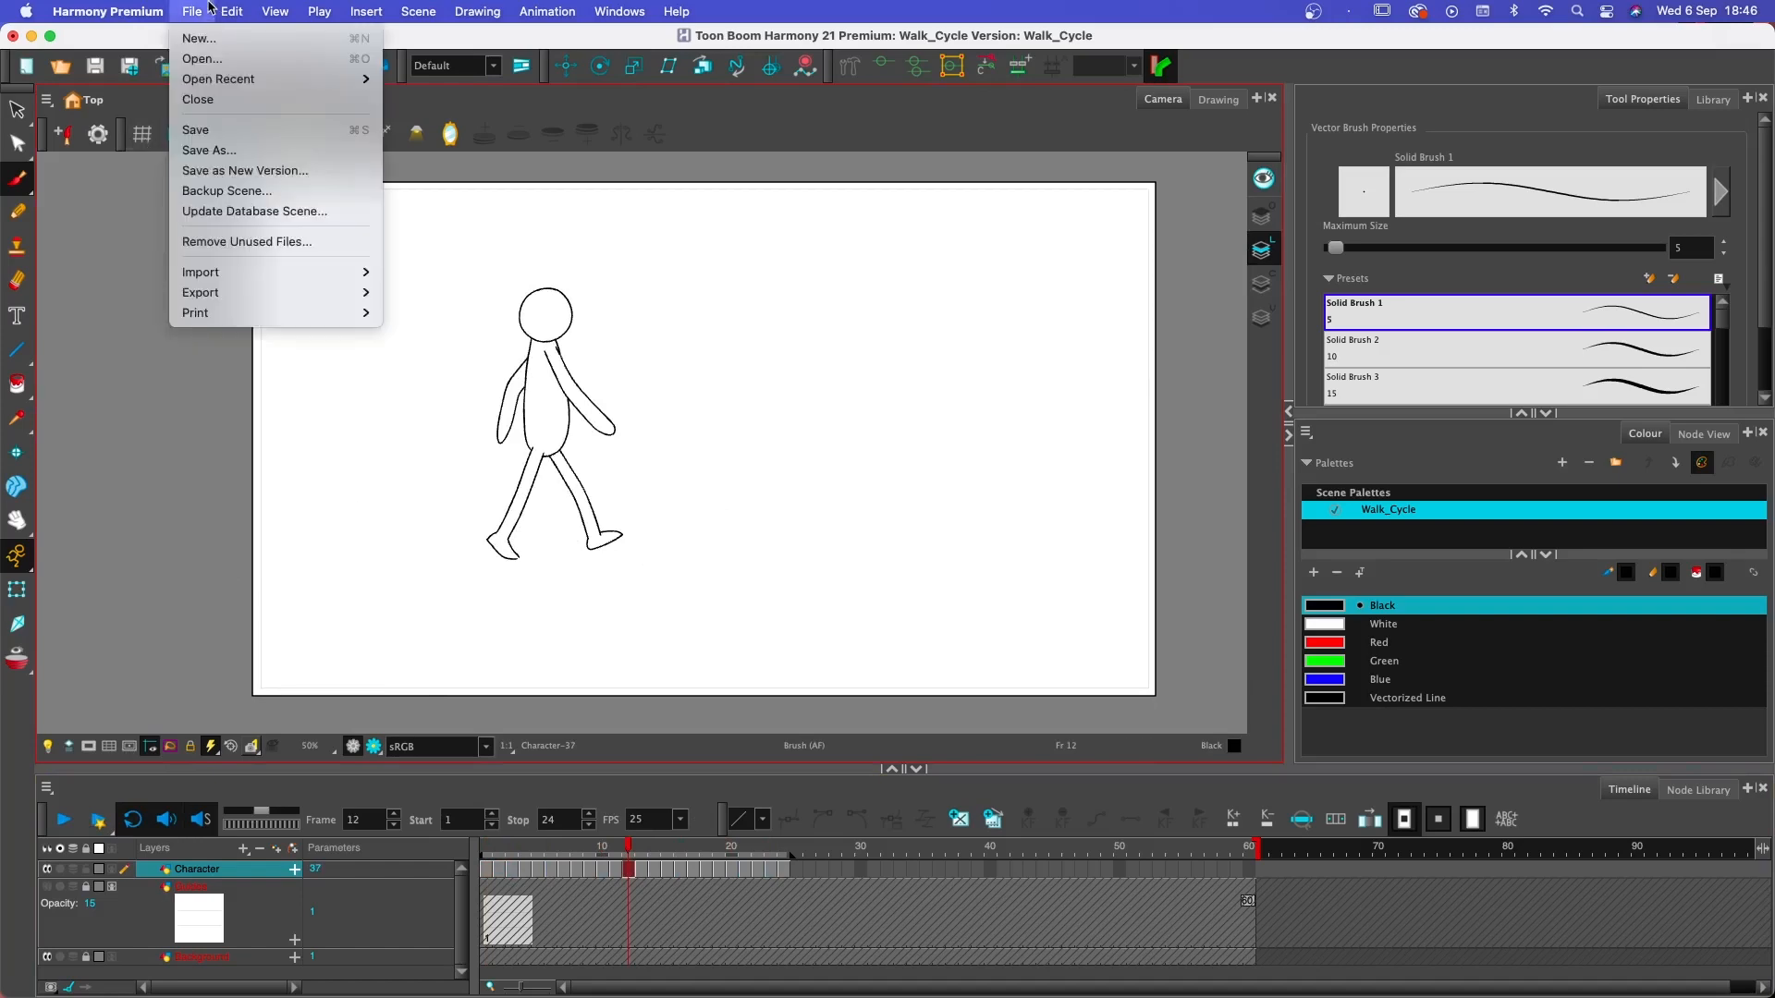
mouse_move(309, 294)
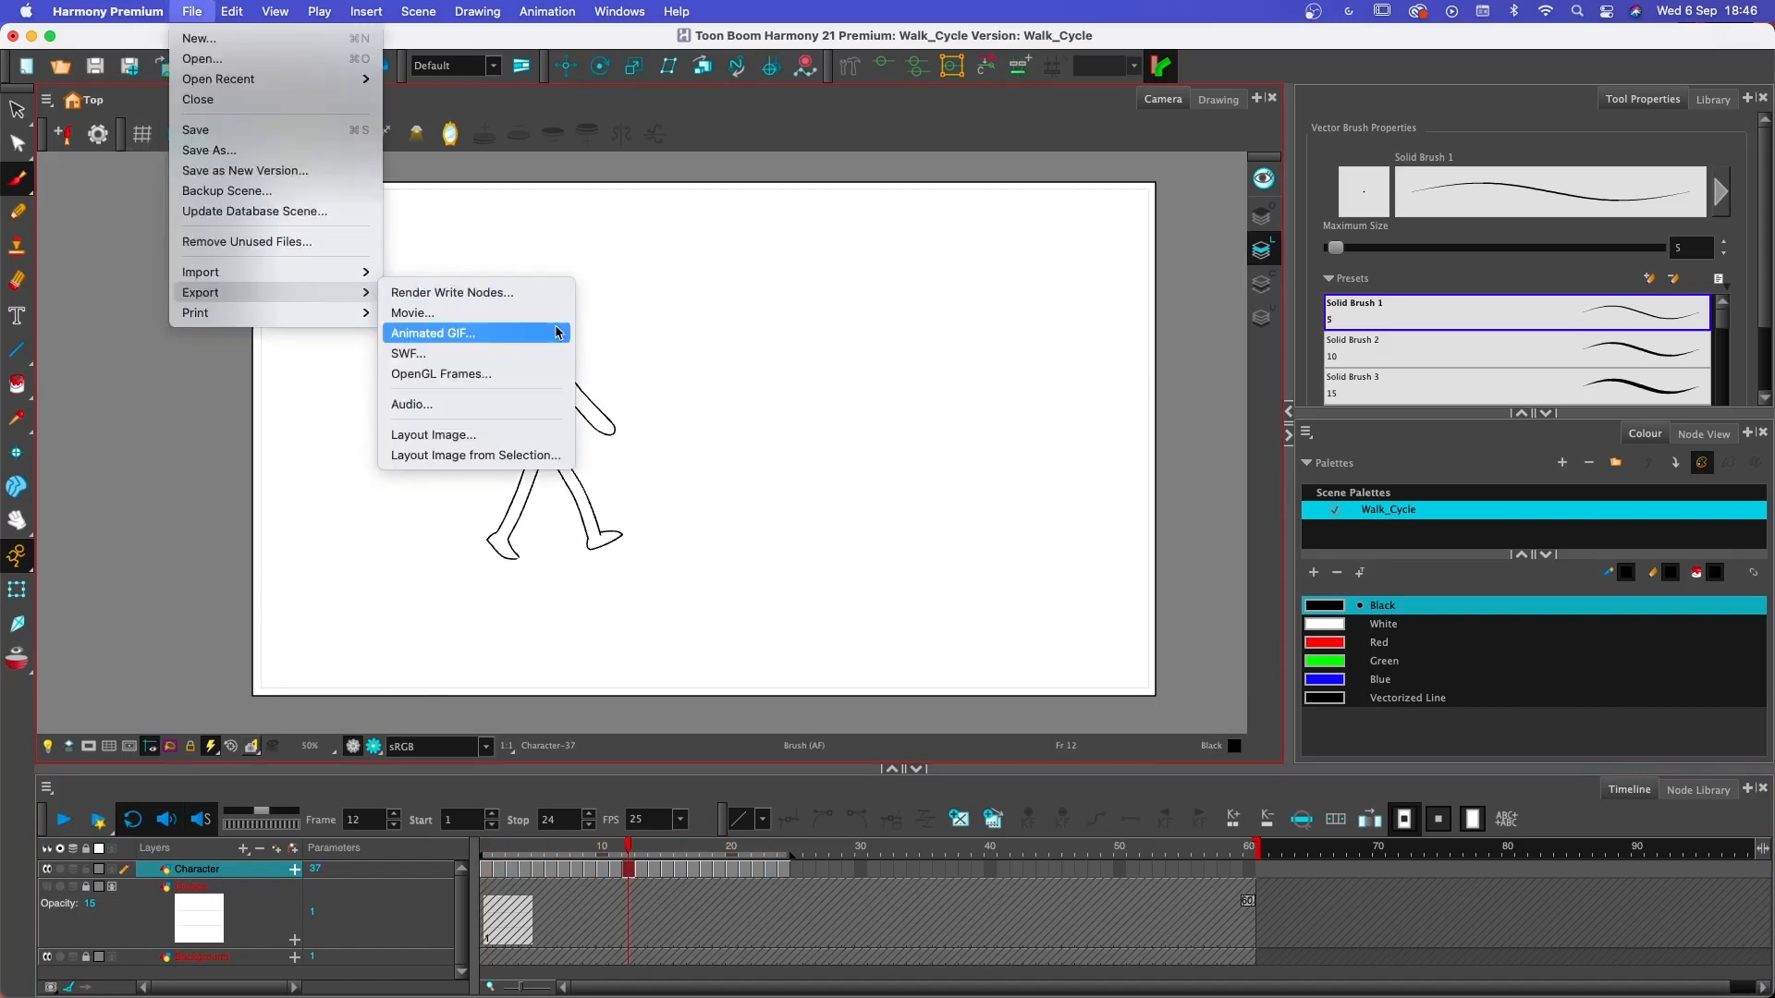
left_click(517, 313)
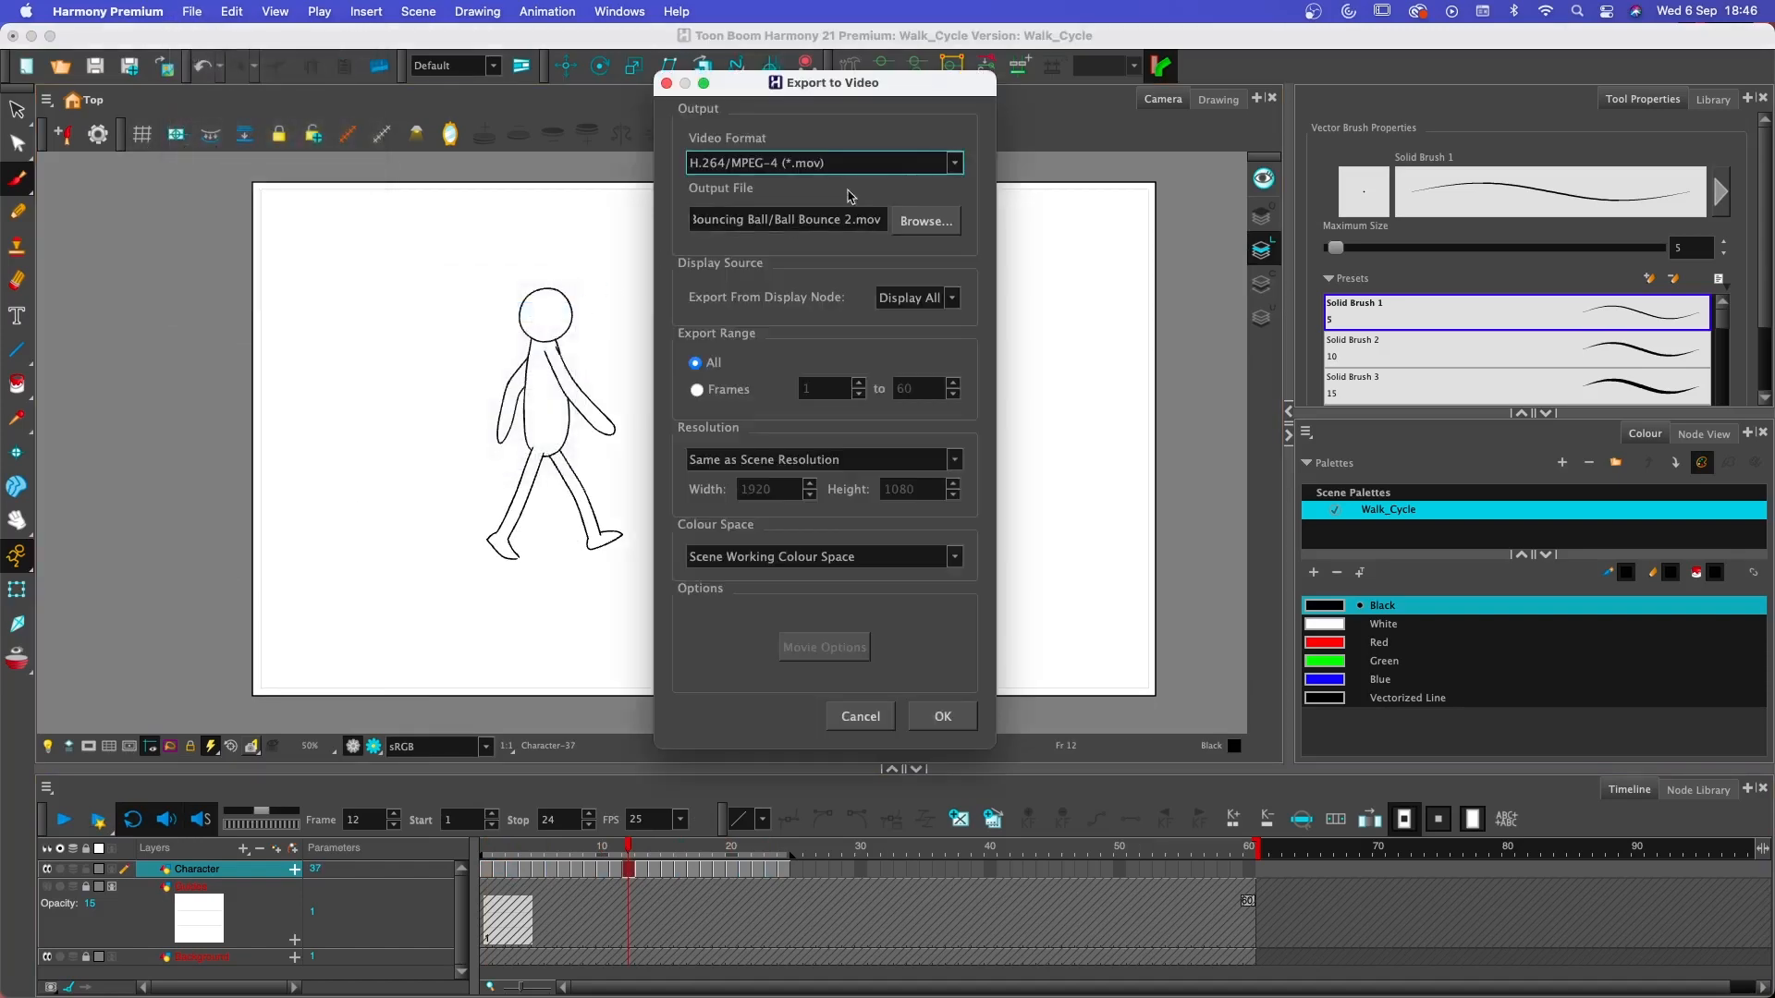
left_click(939, 230)
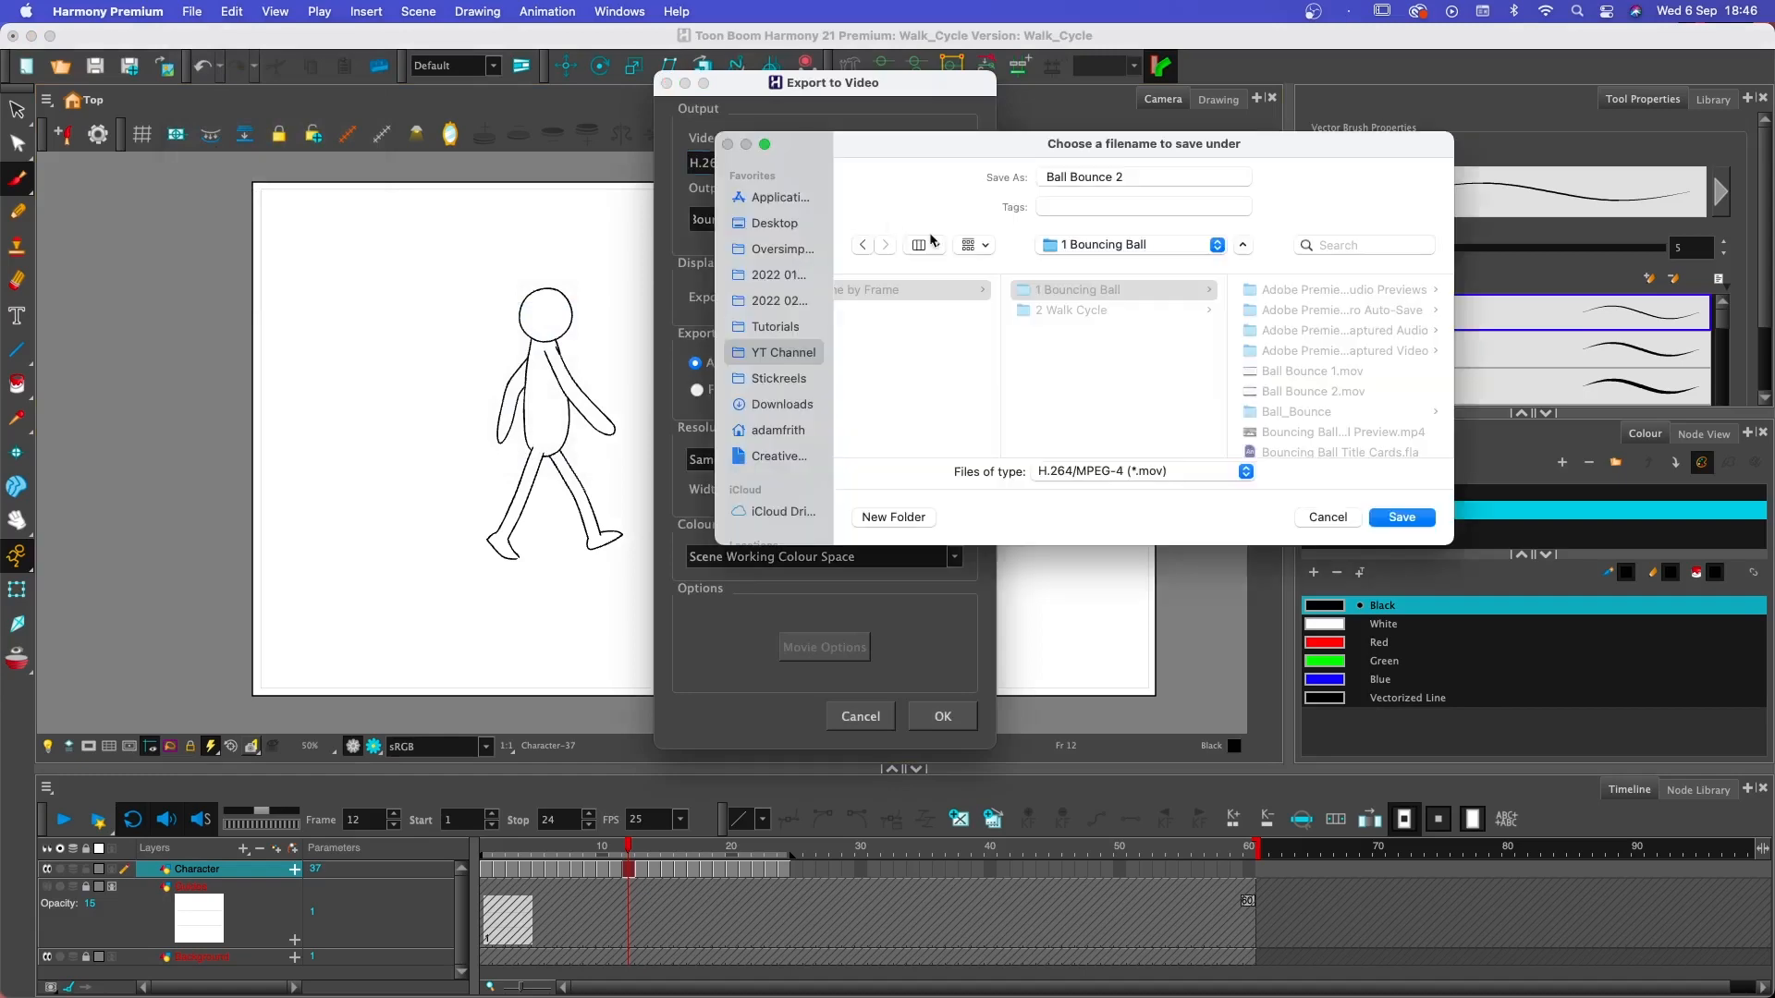
left_click(1078, 309)
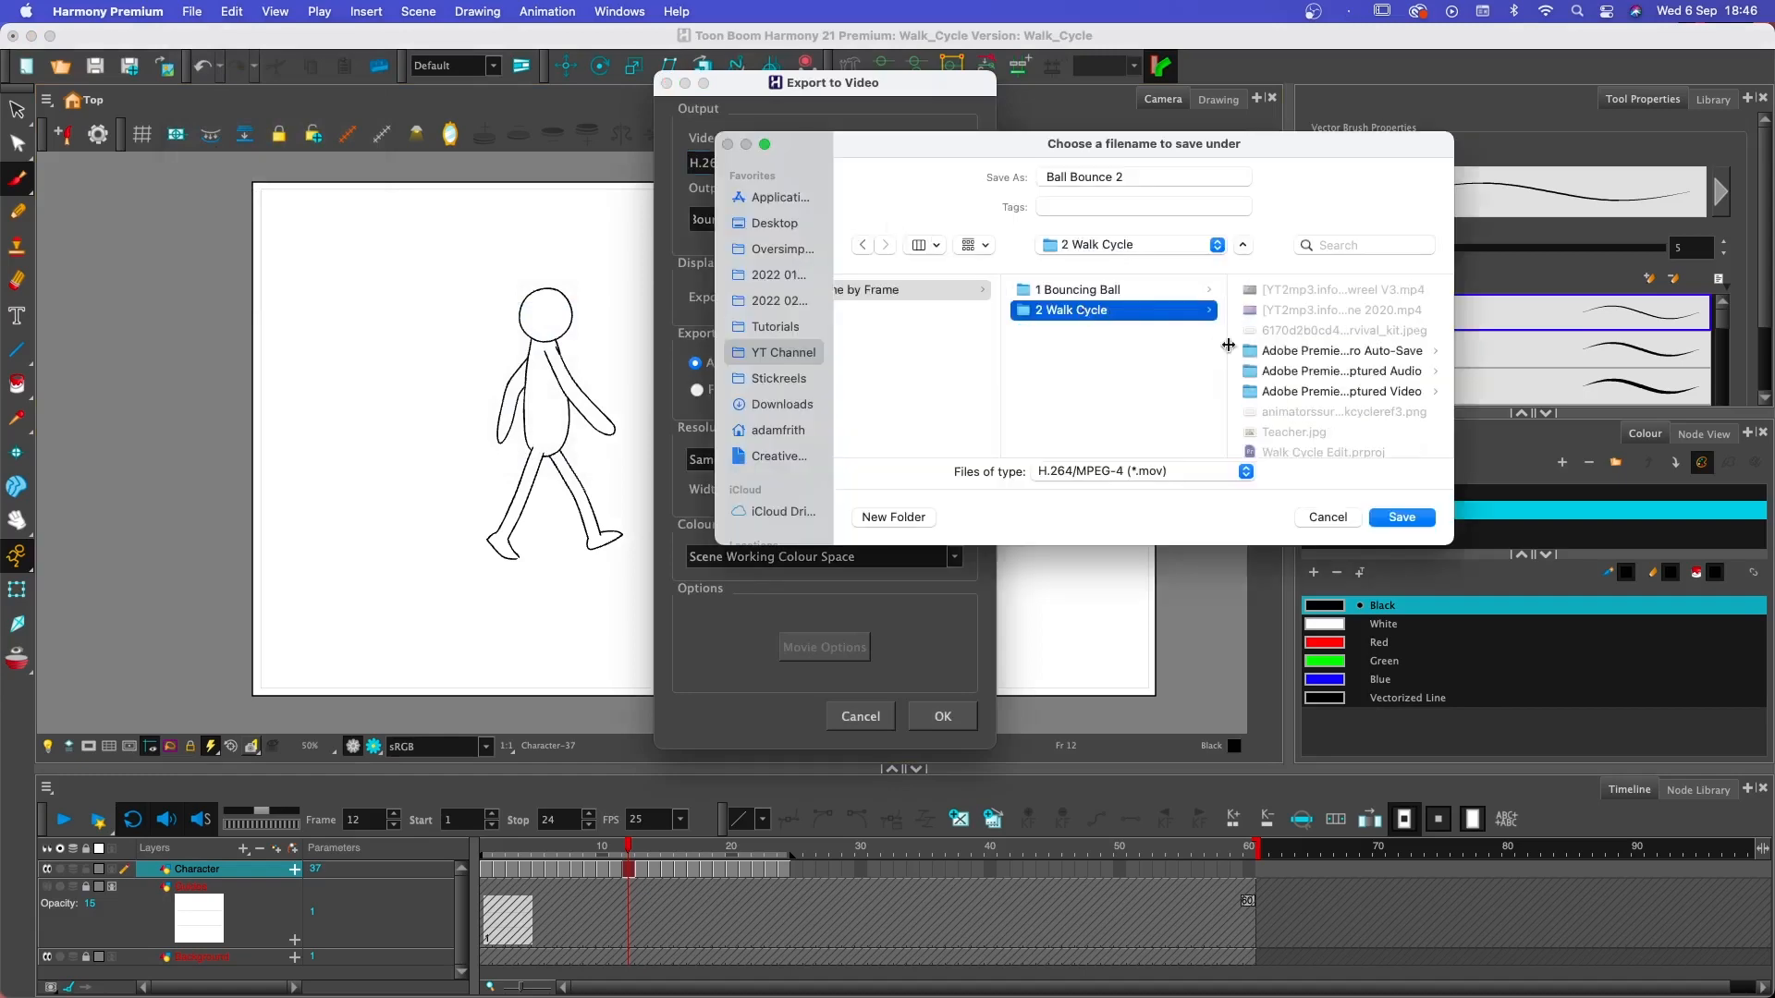
triple_click(1162, 177)
type("Walk Cycle 1")
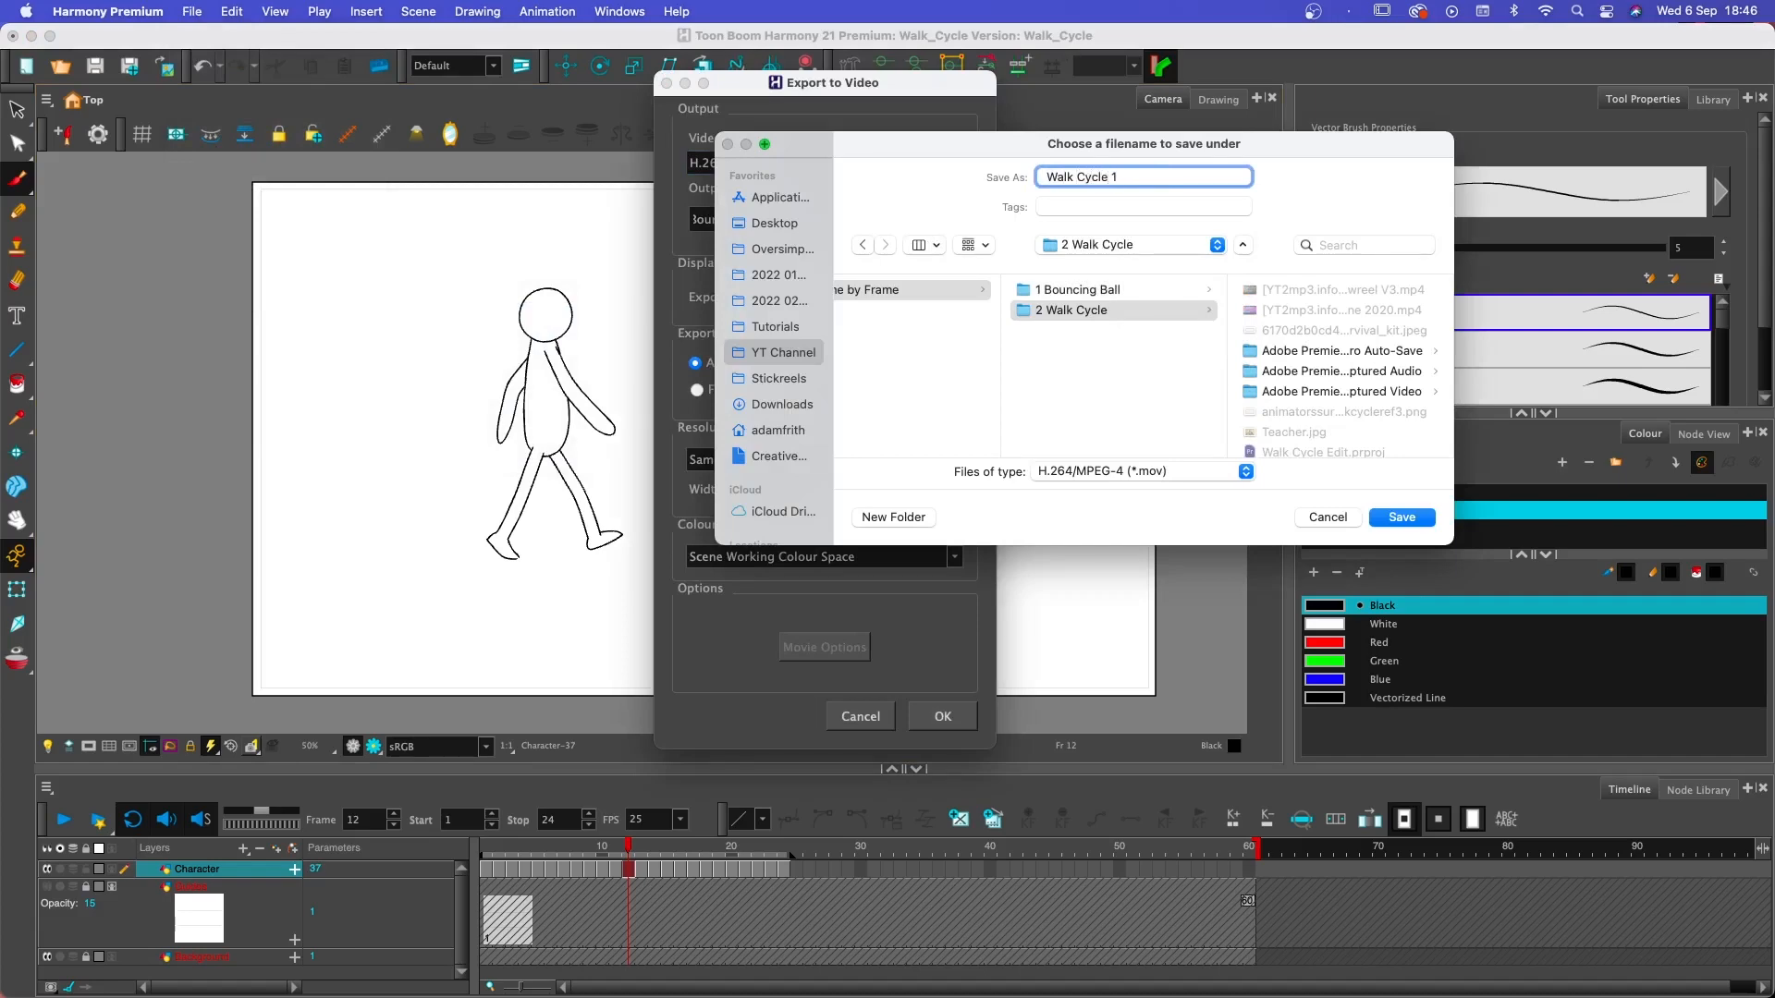
left_click(1401, 518)
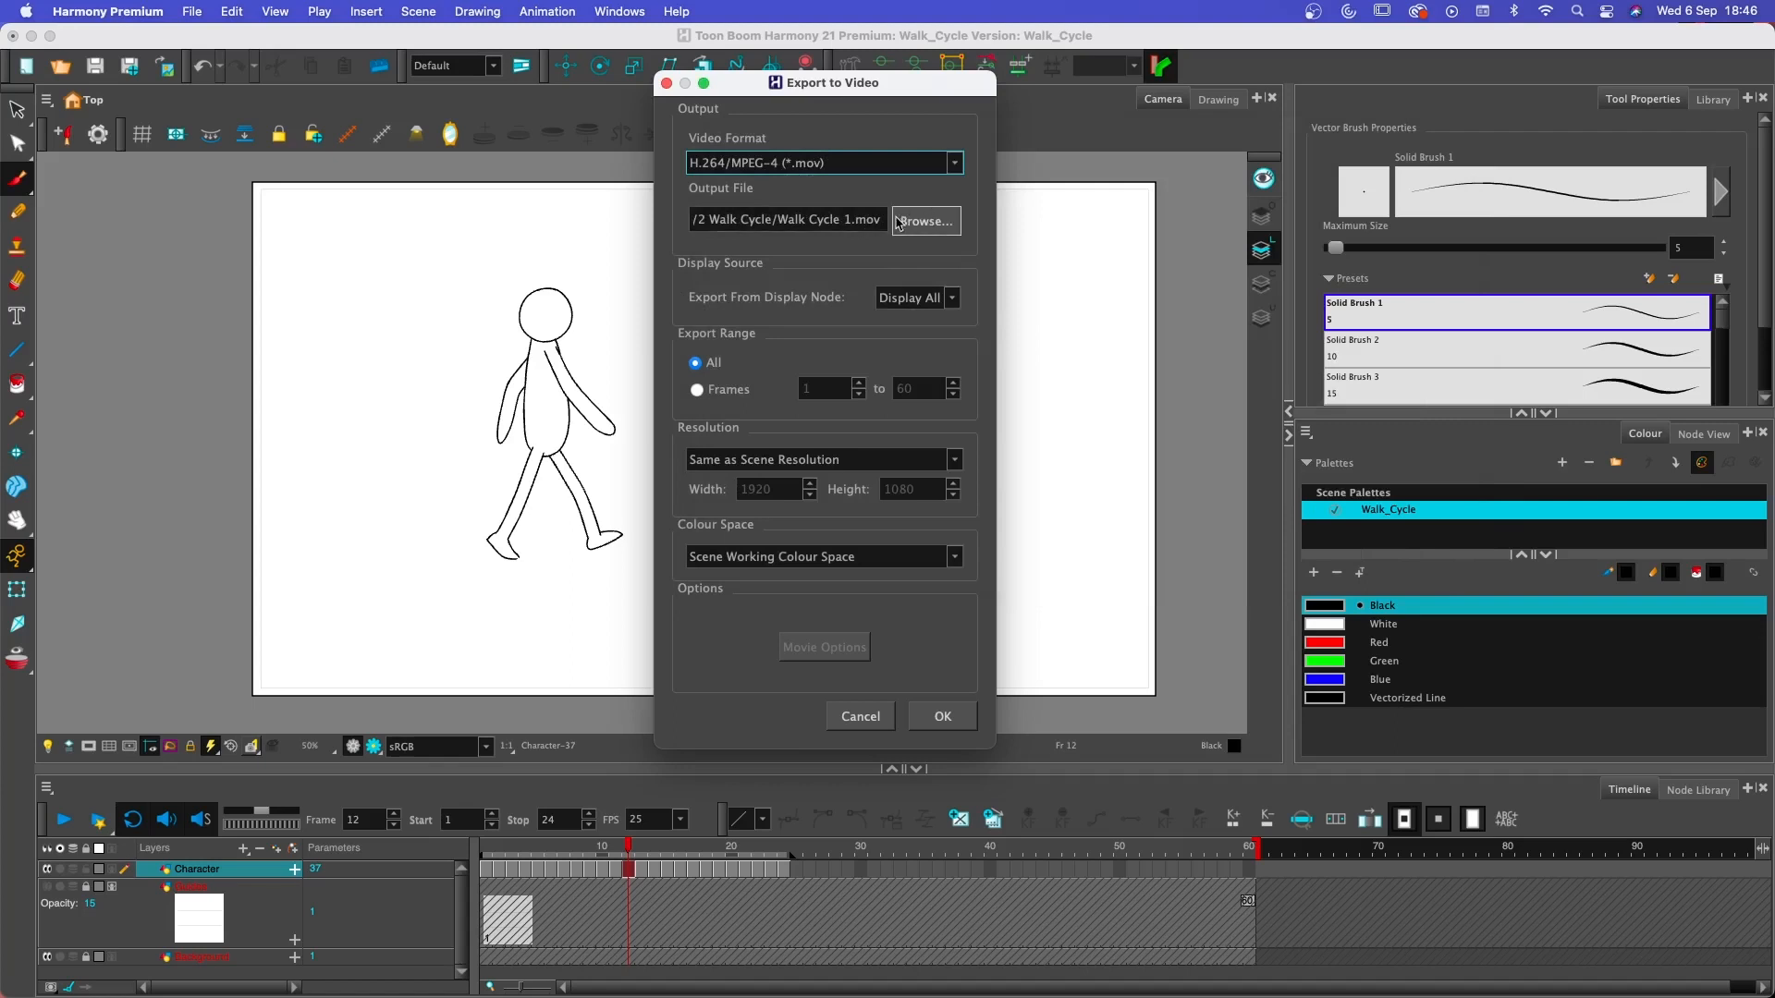
left_click(952, 725)
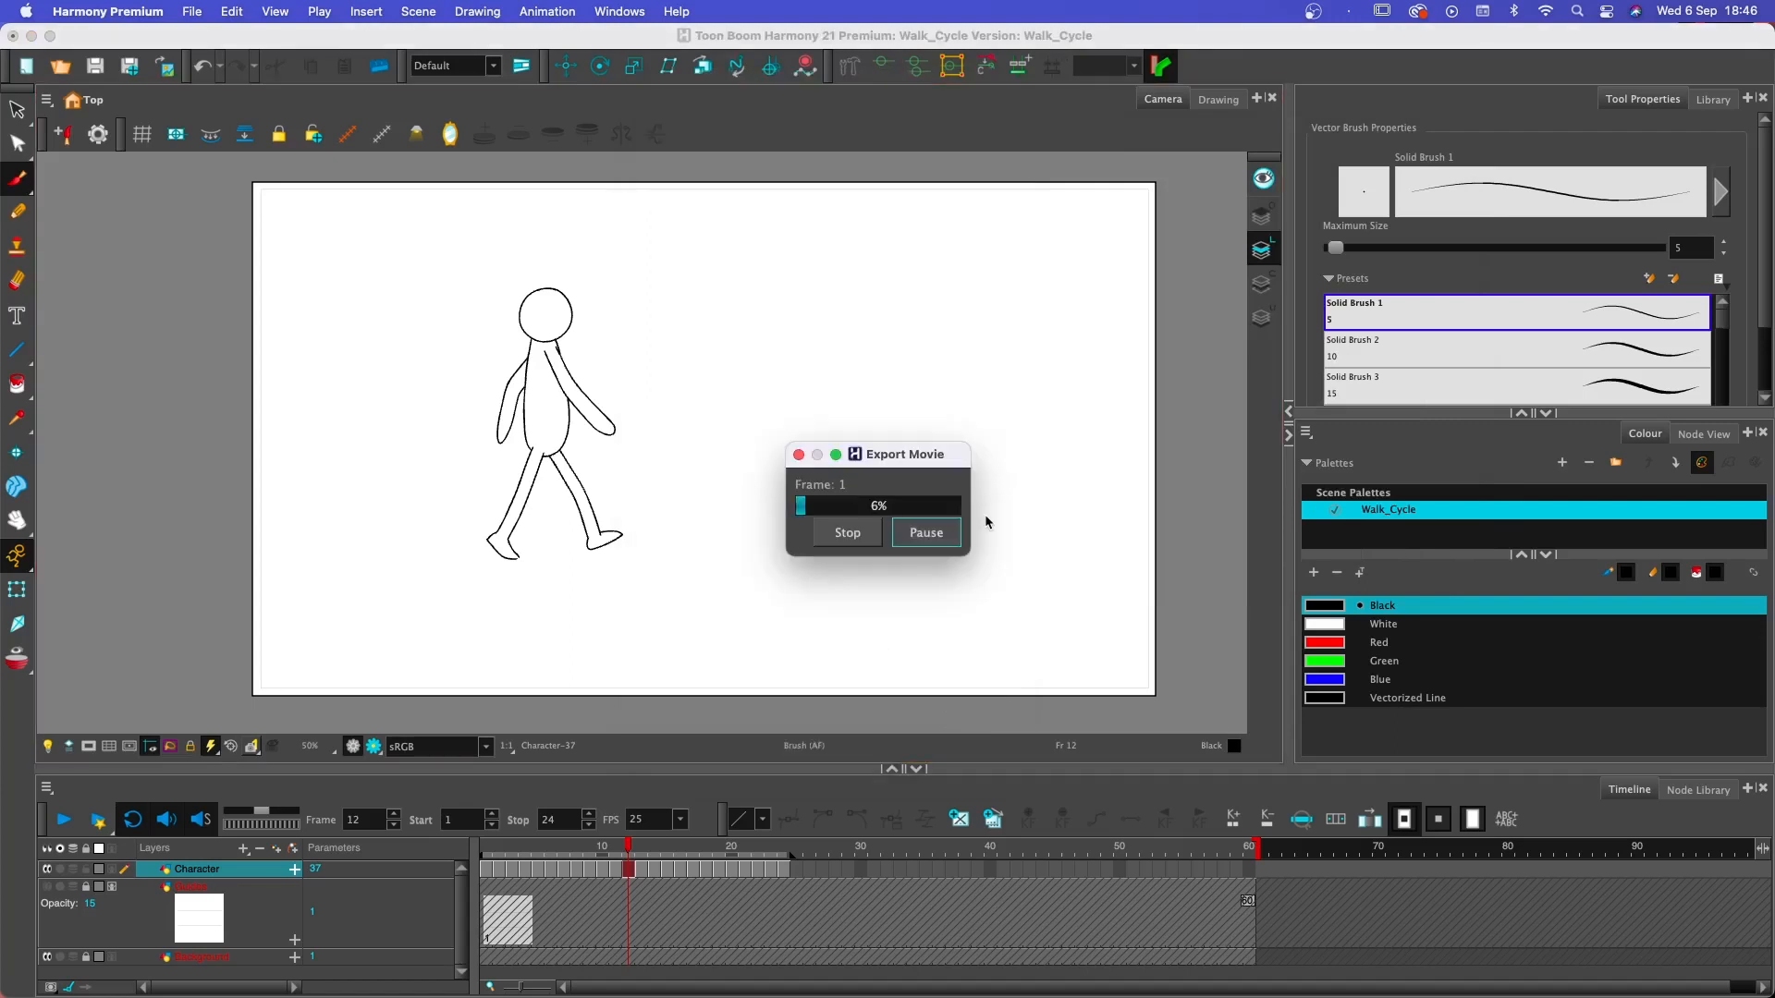